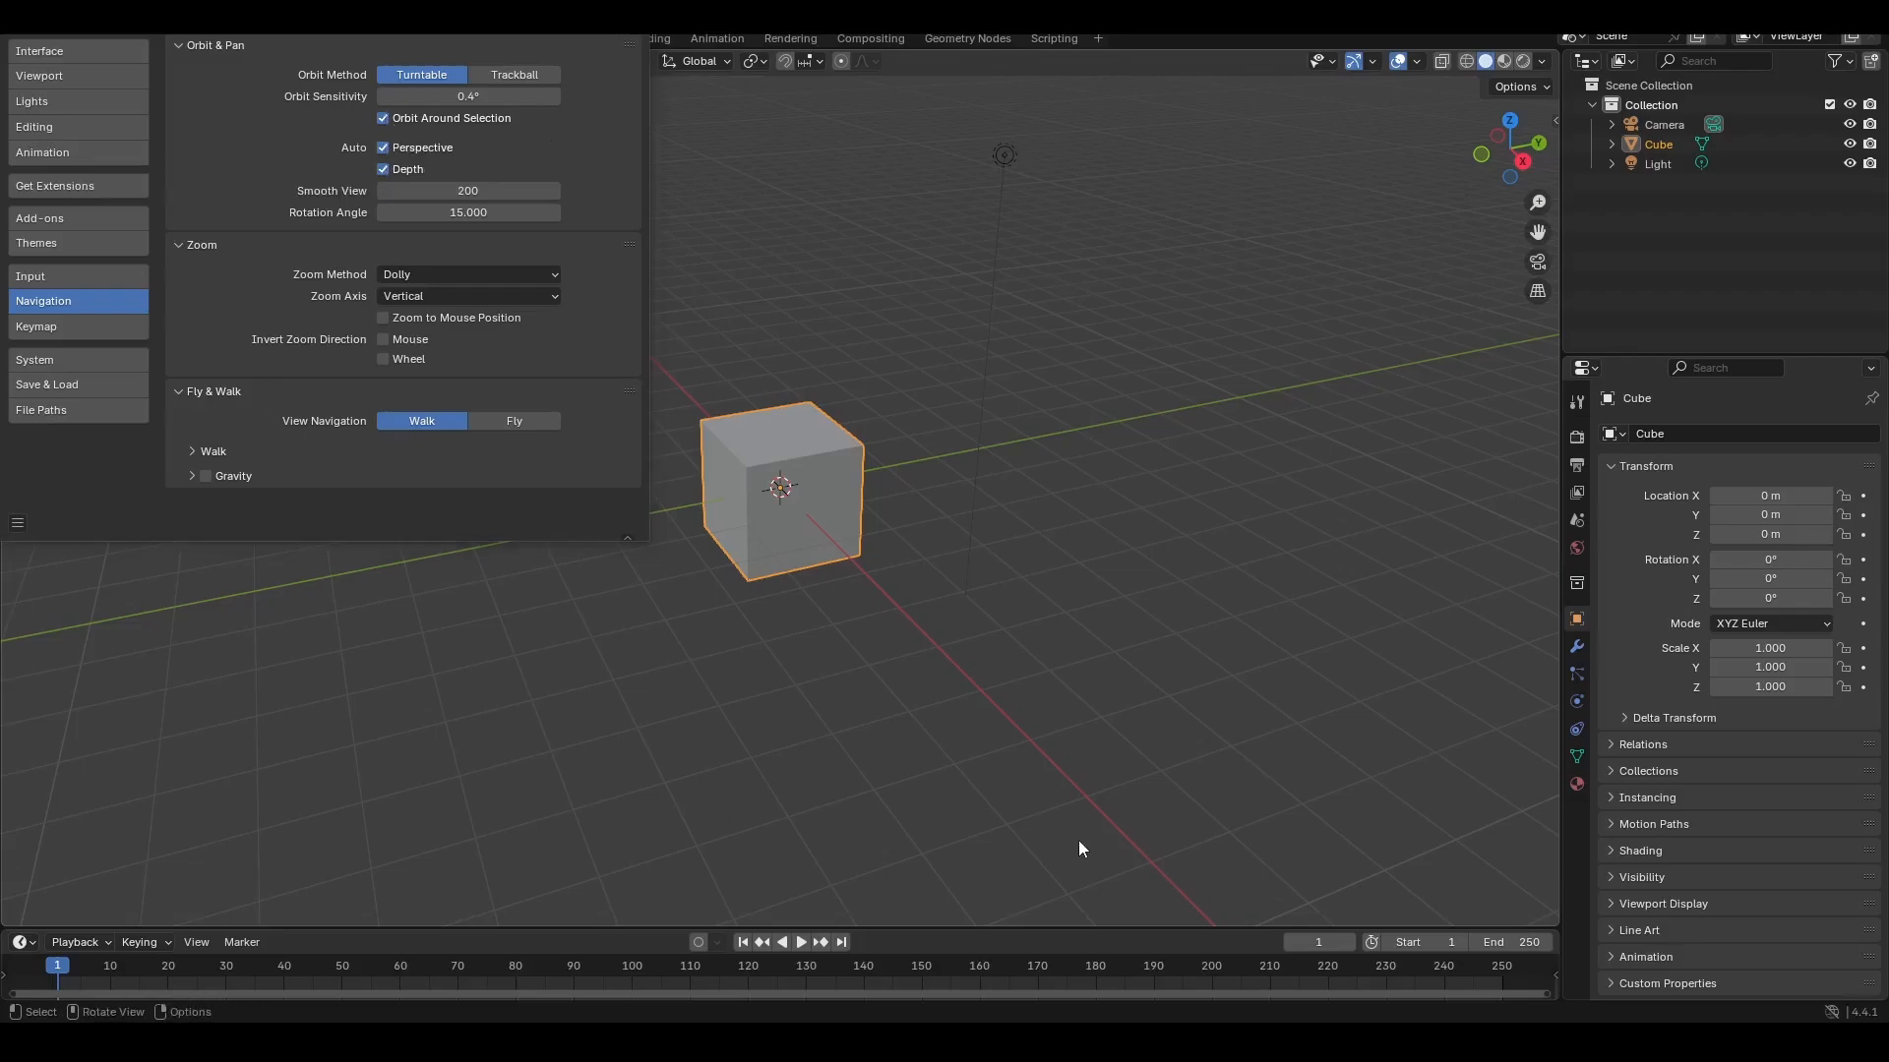
Step: Close the preferences window and try orbiting, framing and zooming the view around the default cube
{"action": "left_click", "coordinate": [630, 20]}
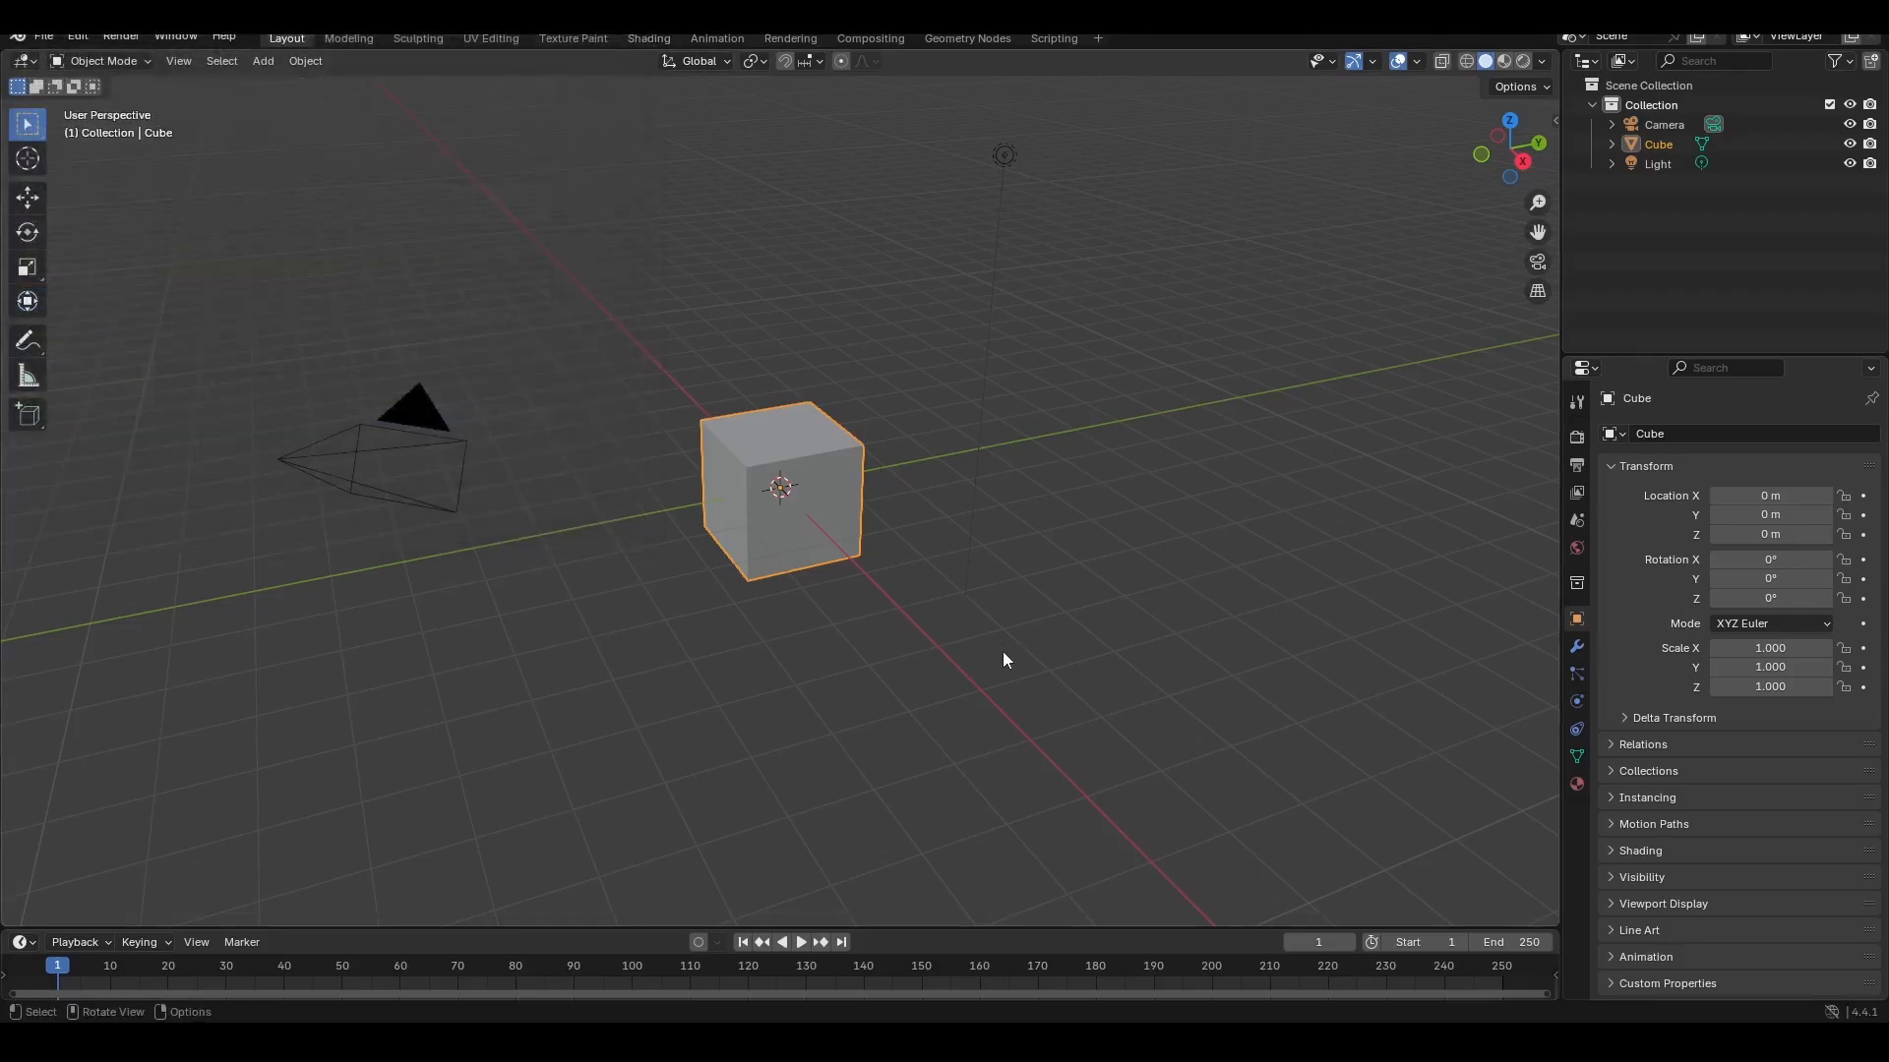
{"action": "left_click", "coordinate": [647, 596]}
{"action": "left_click", "coordinate": [380, 474]}
{"action": "mouse_move", "coordinate": [472, 548]}
{"action": "middle_mouse_down"}
{"action": "mouse_move", "coordinate": [278, 548]}
{"action": "mouse_move", "coordinate": [482, 533]}
{"action": "middle_mouse_up"}
{"action": "left_click", "coordinate": [882, 600]}
{"action": "middle_click_drag", "start_coordinate": [881, 600], "coordinate": [1015, 710]}
{"action": "key", "text": "KP_Decimal"}
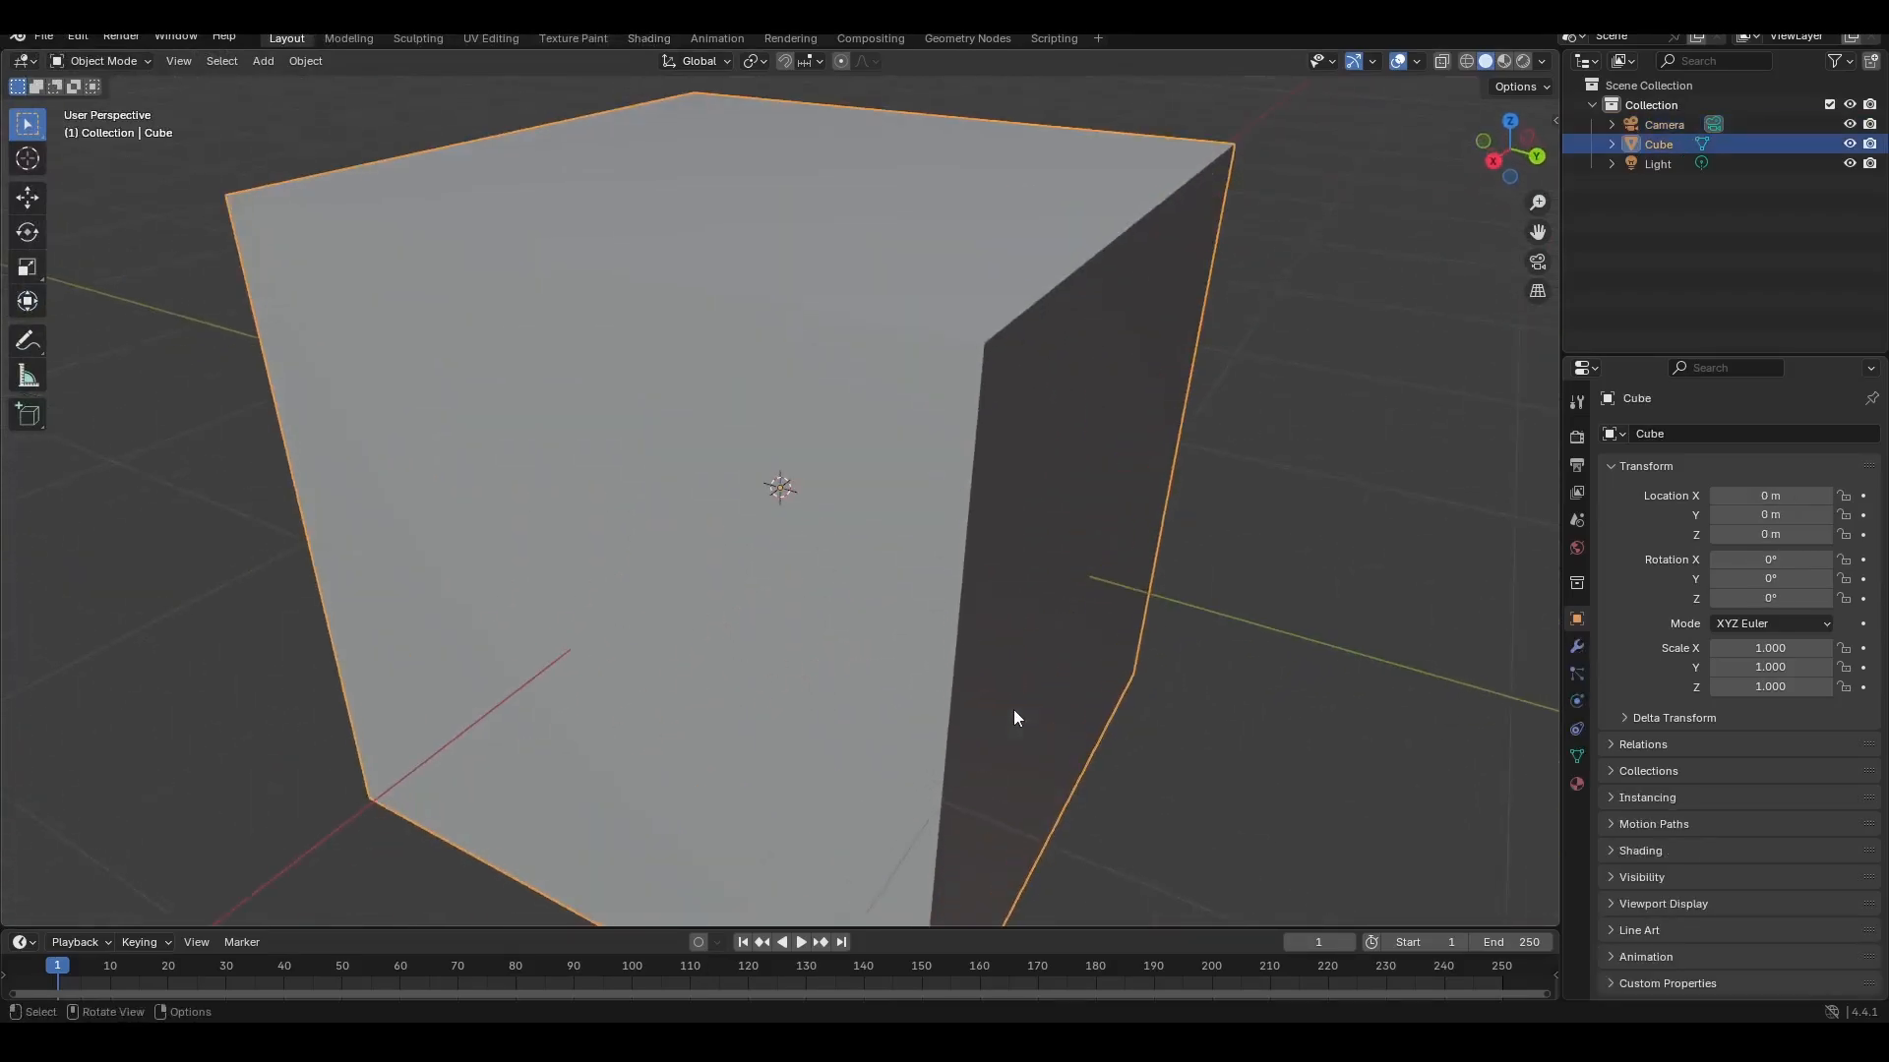
{"action": "scroll", "coordinate": [1013, 710], "scroll_direction": "down", "scroll_amount": 10}
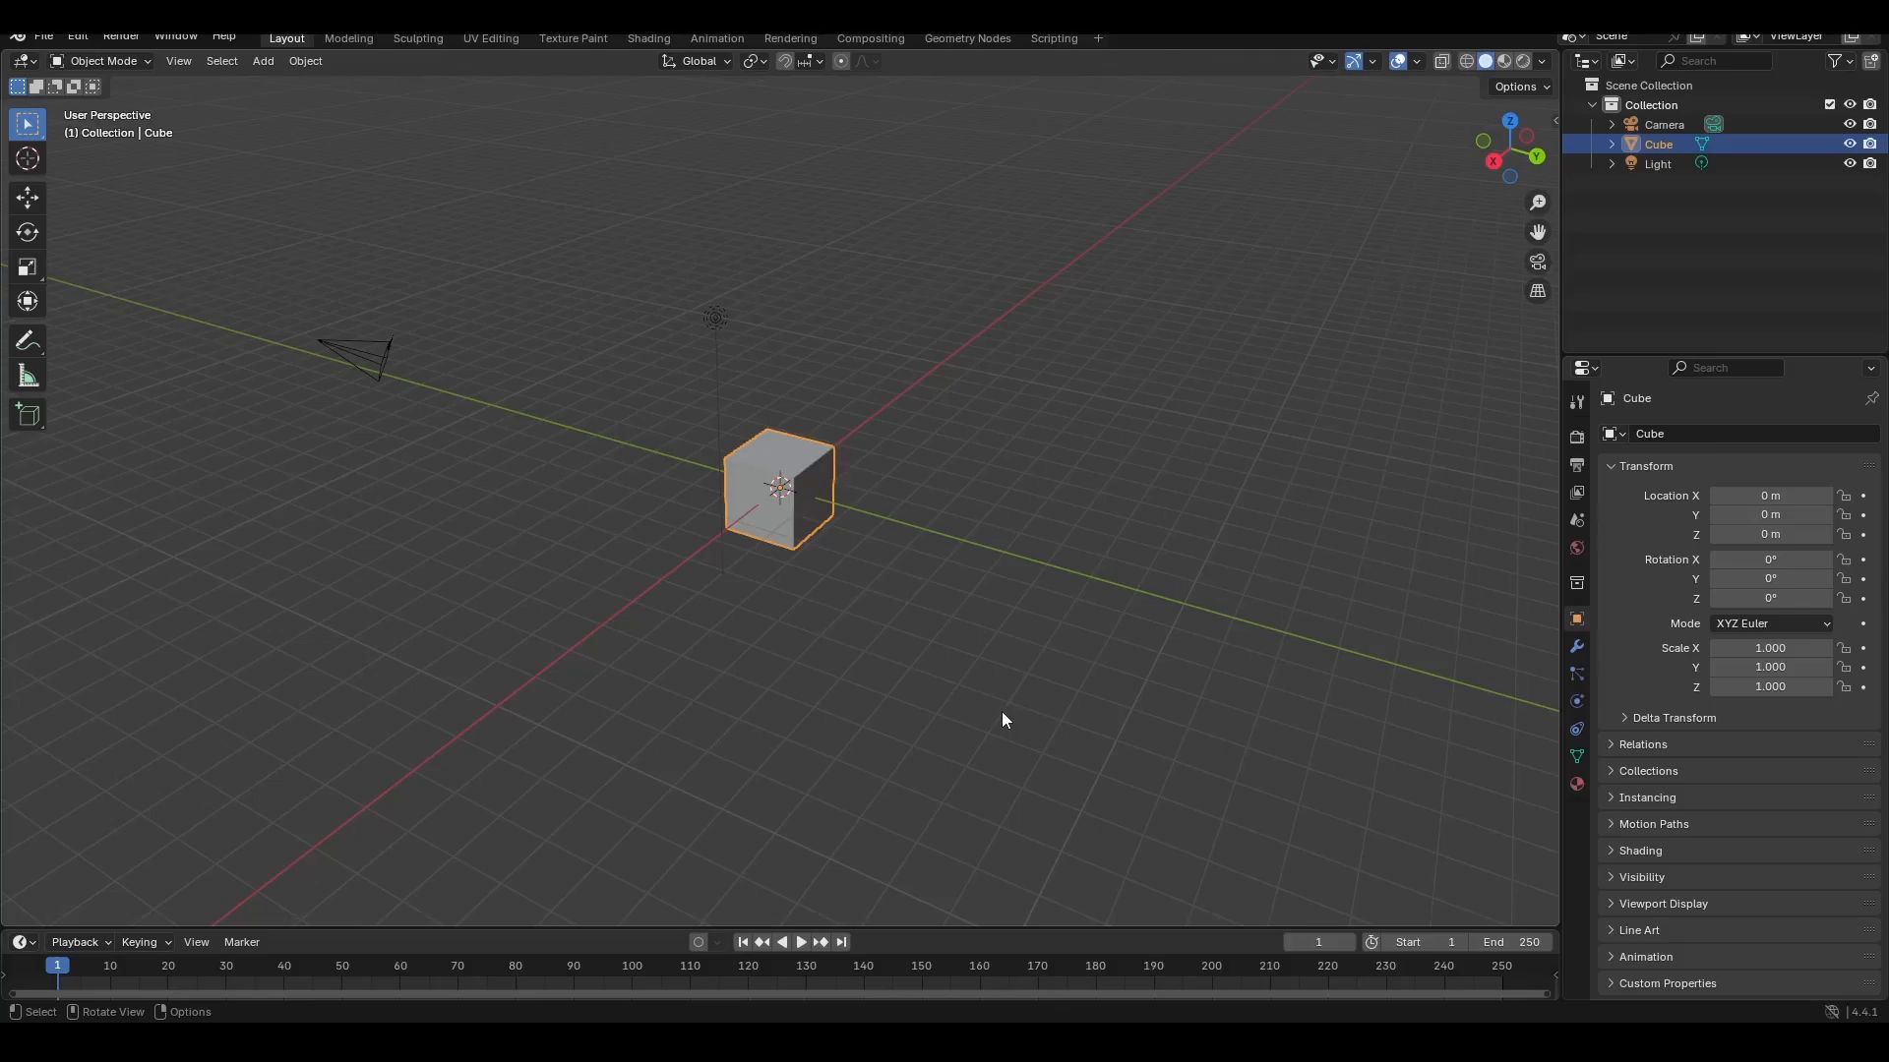
Step: Delete the default camera, cube and light so the scene is empty
{"action": "left_click", "coordinate": [881, 779]}
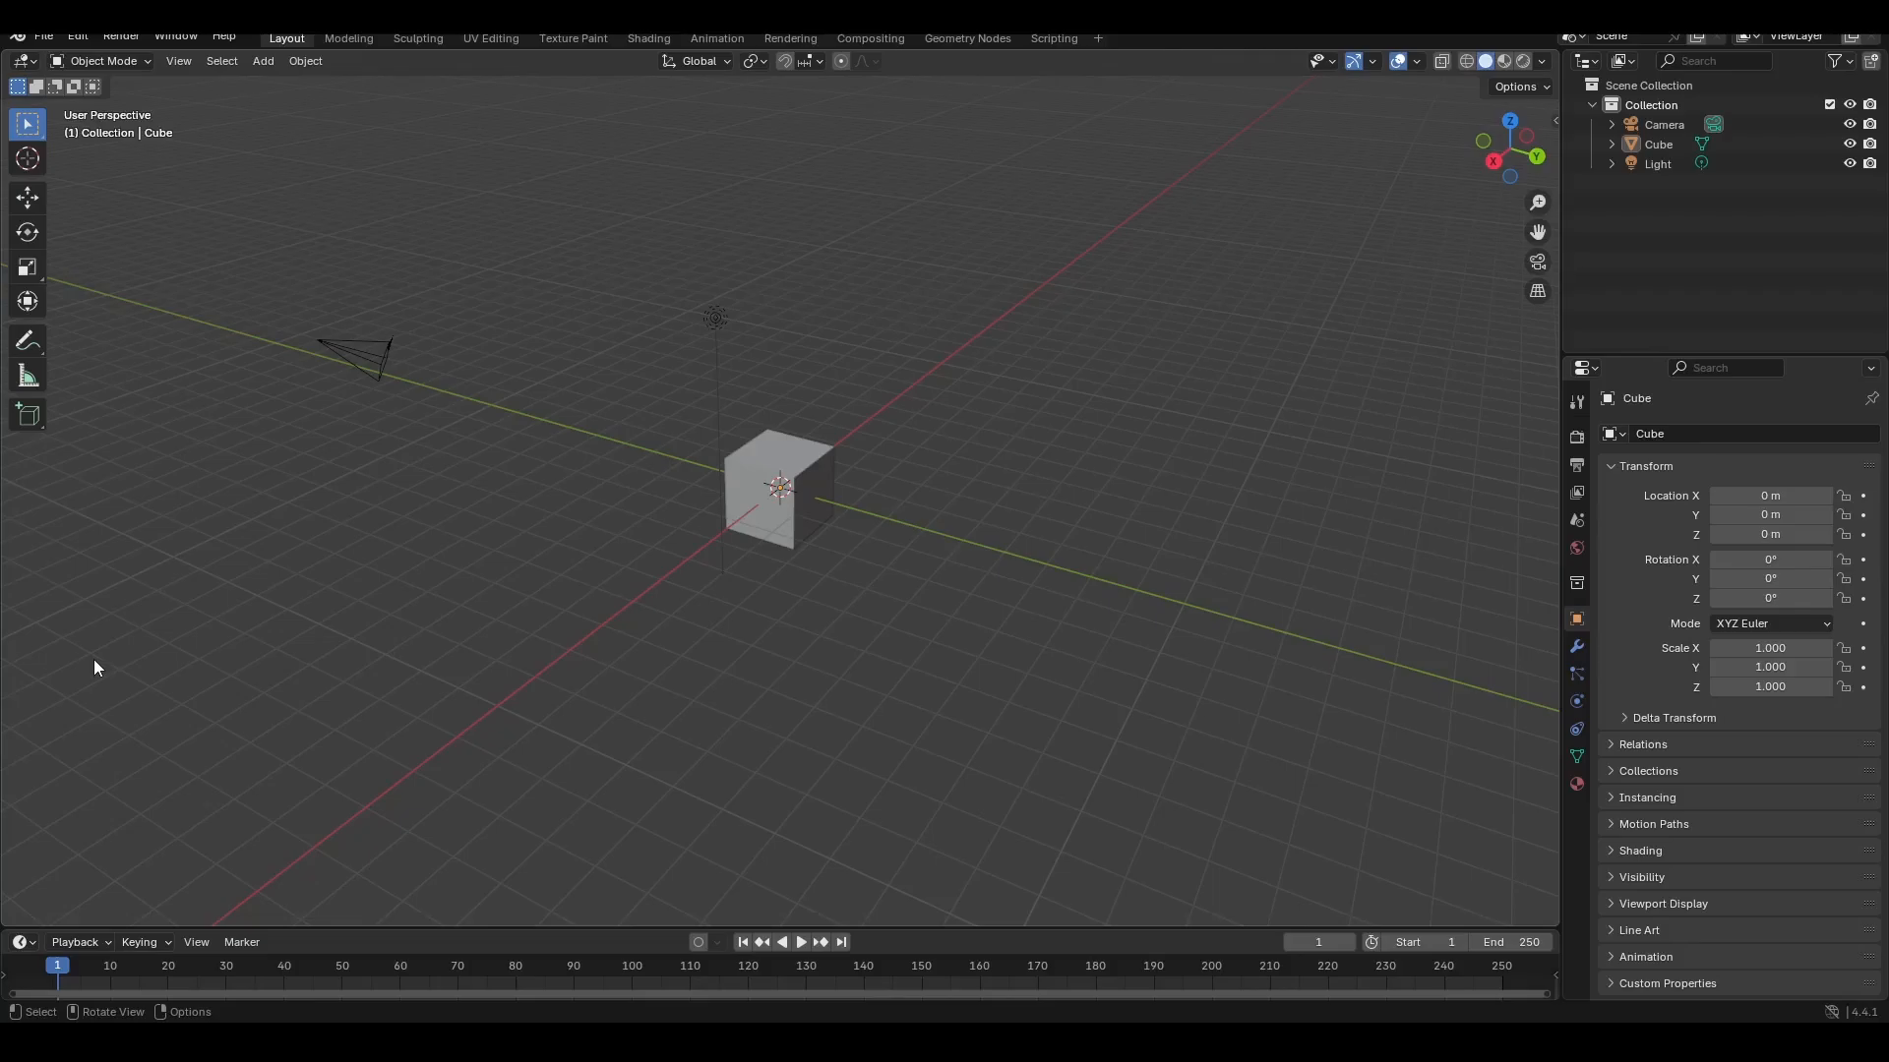
{"action": "key", "text": "a"}
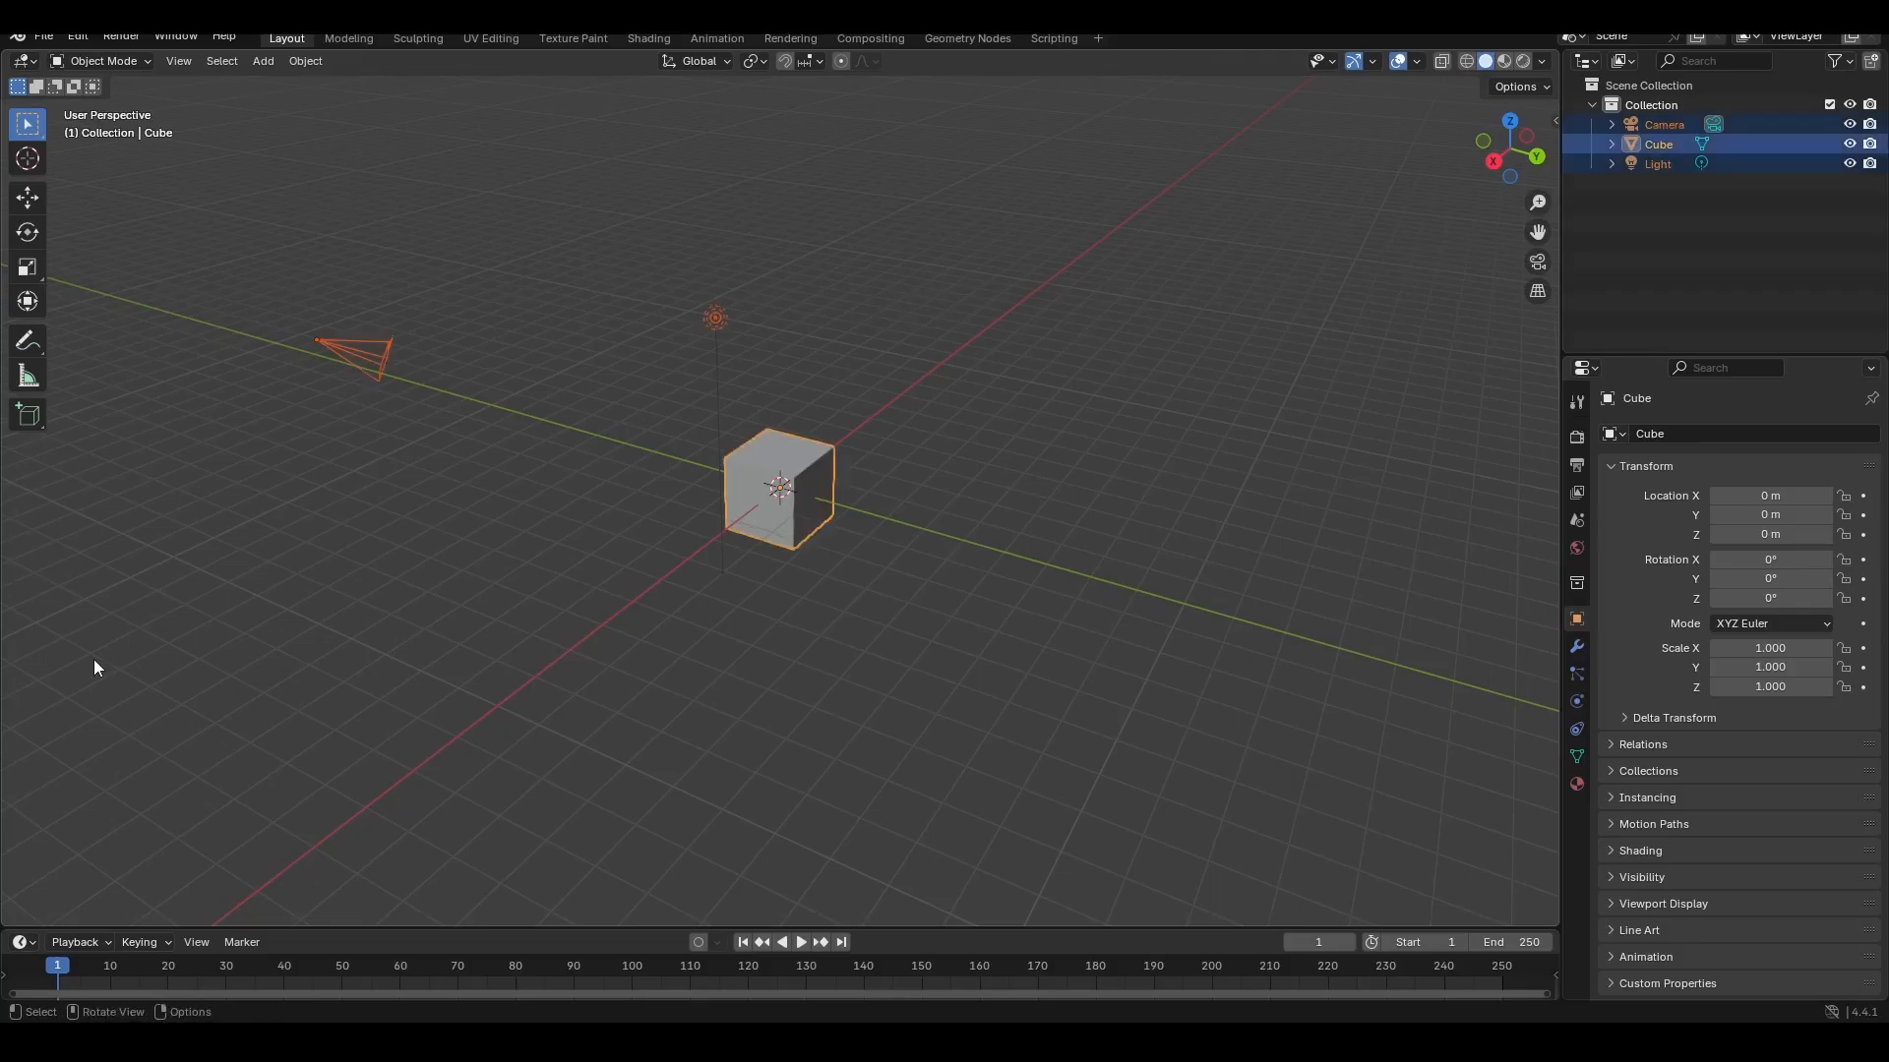
{"action": "key", "text": "x"}
{"action": "left_click", "coordinate": [61, 656]}
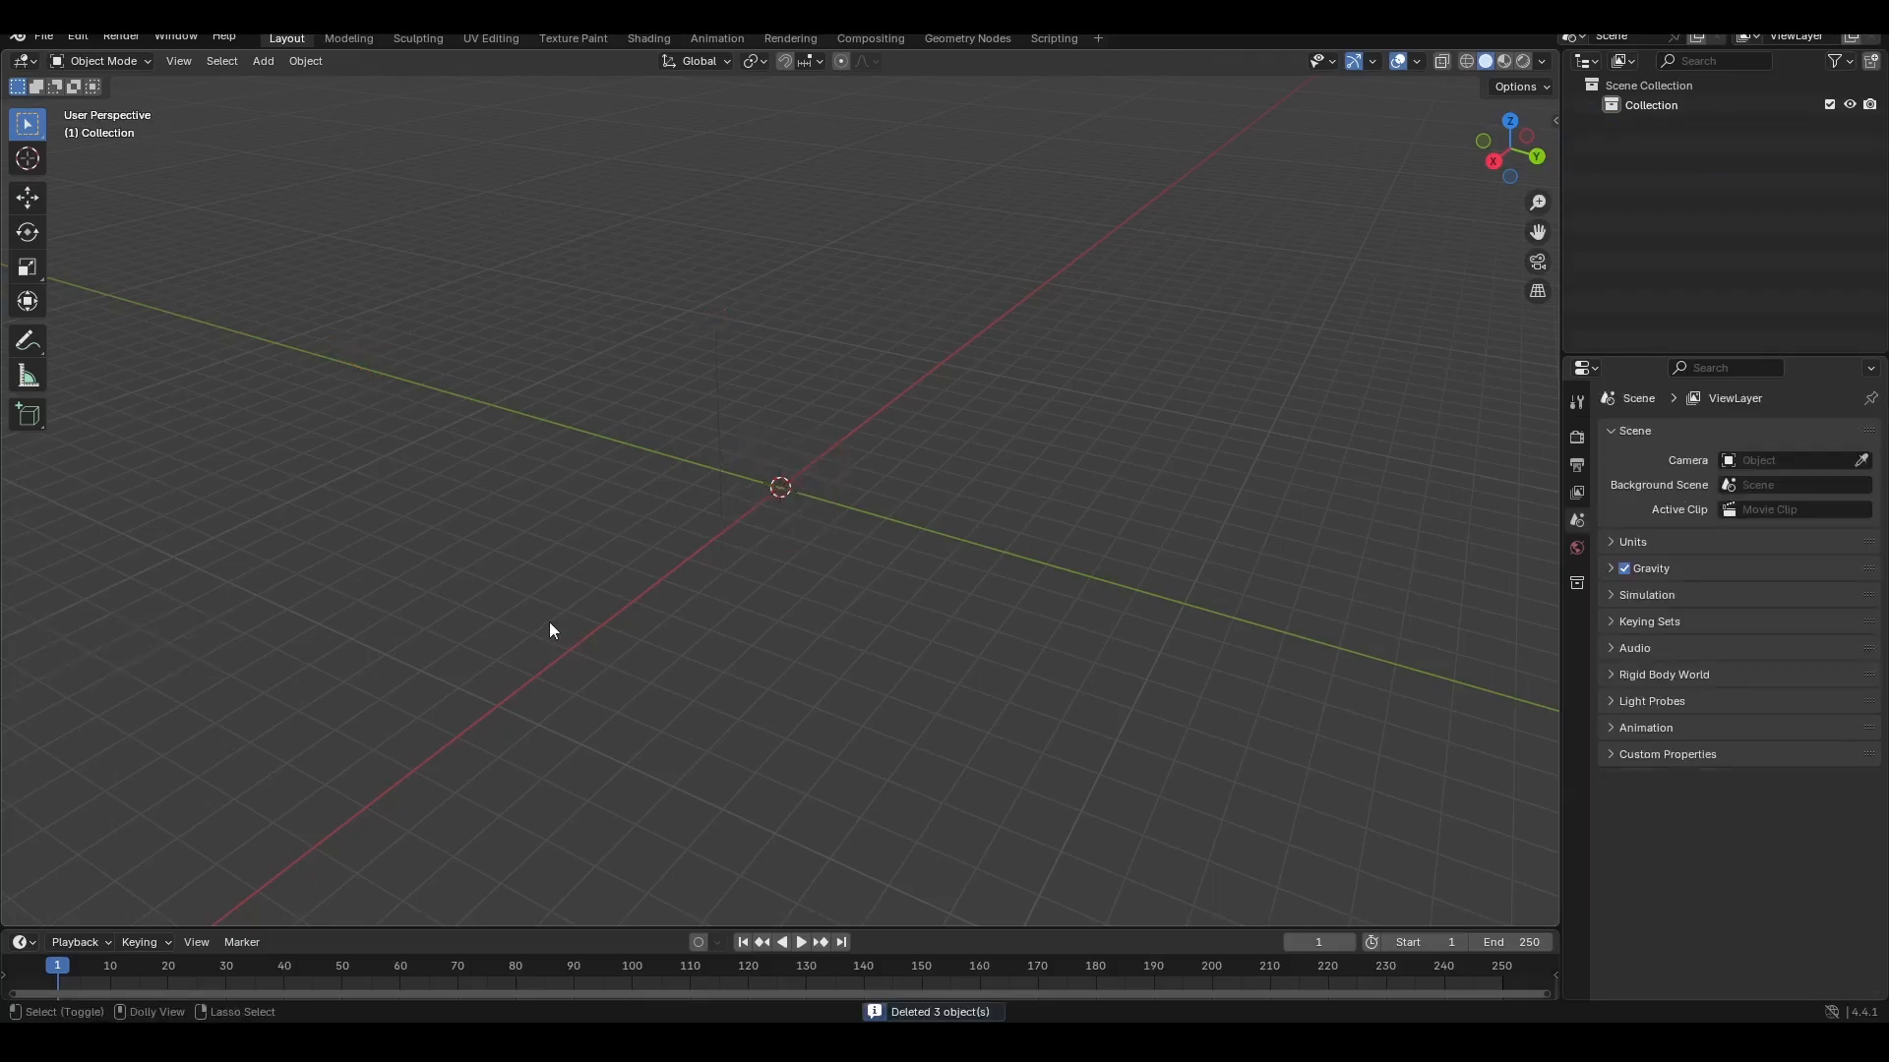
Step: Add a mesh cylinder at the world origin and set its vertex count to 12
{"action": "key", "text": "shift+a"}
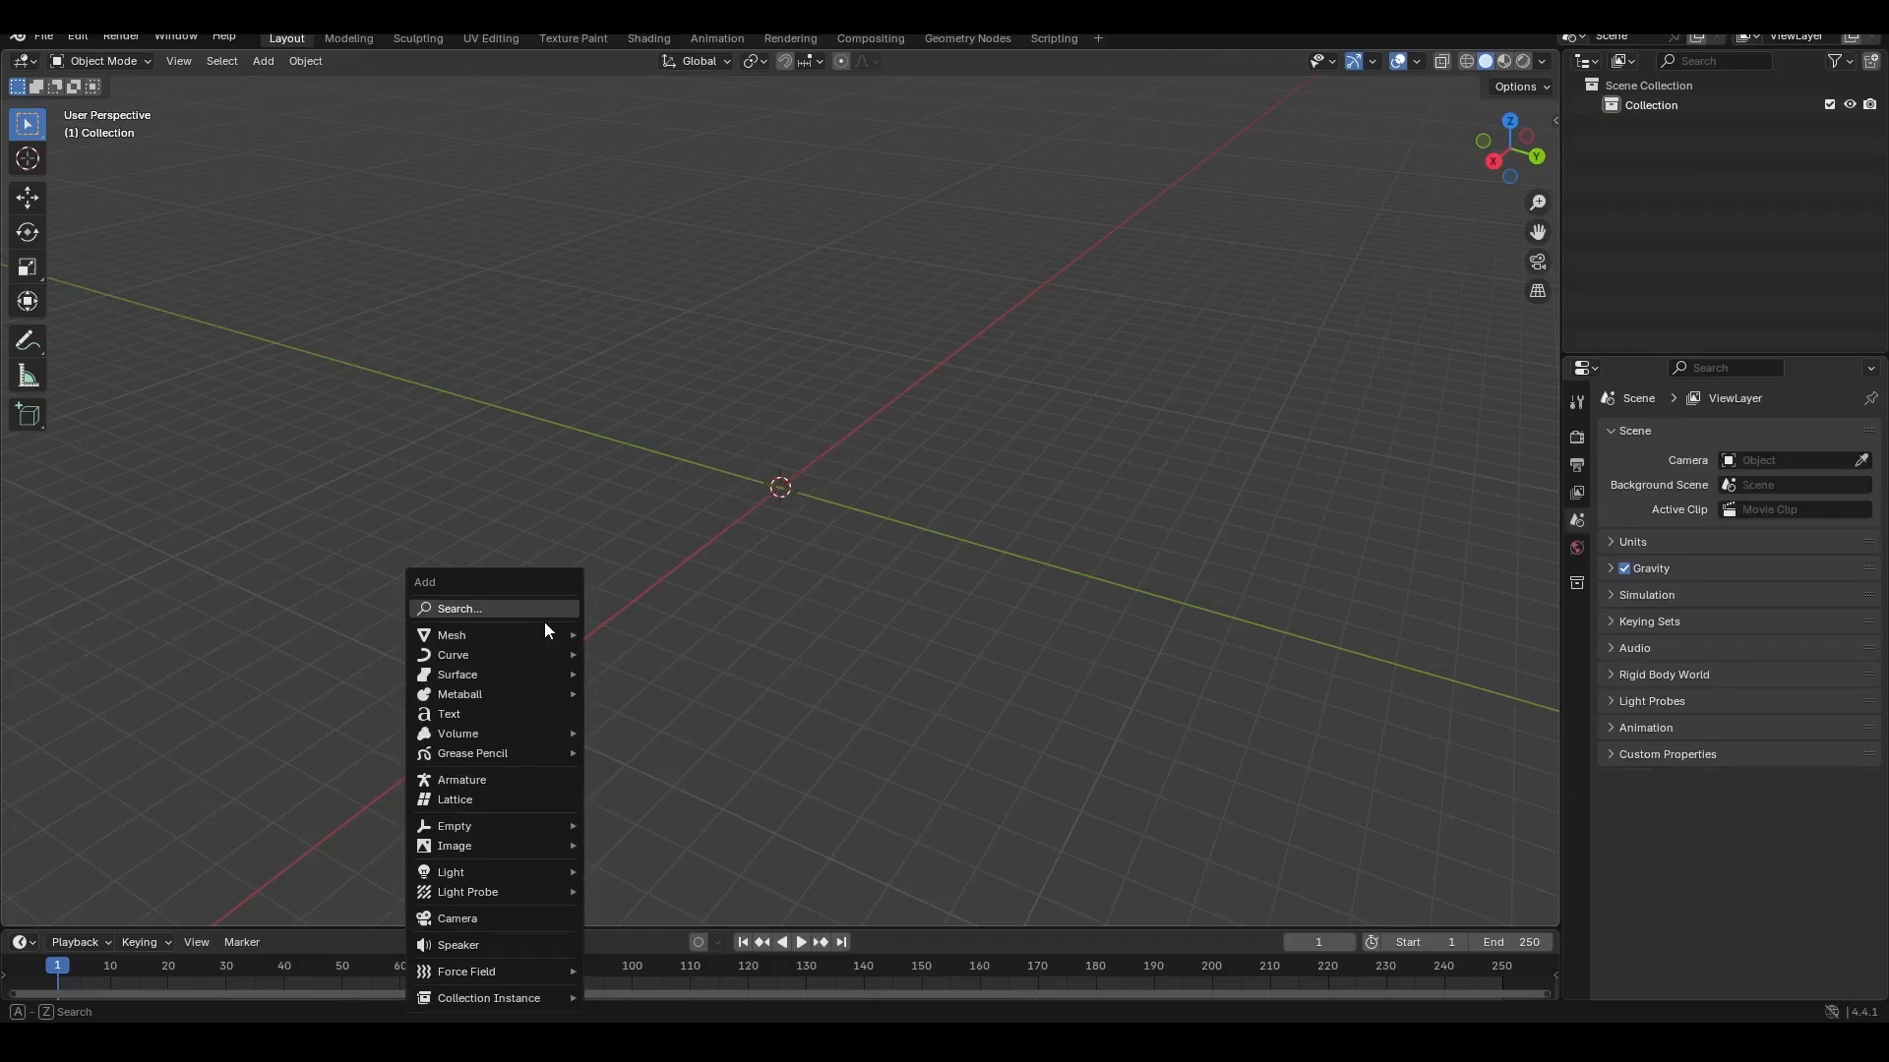
{"action": "mouse_move", "coordinate": [534, 635]}
{"action": "left_click", "coordinate": [670, 734]}
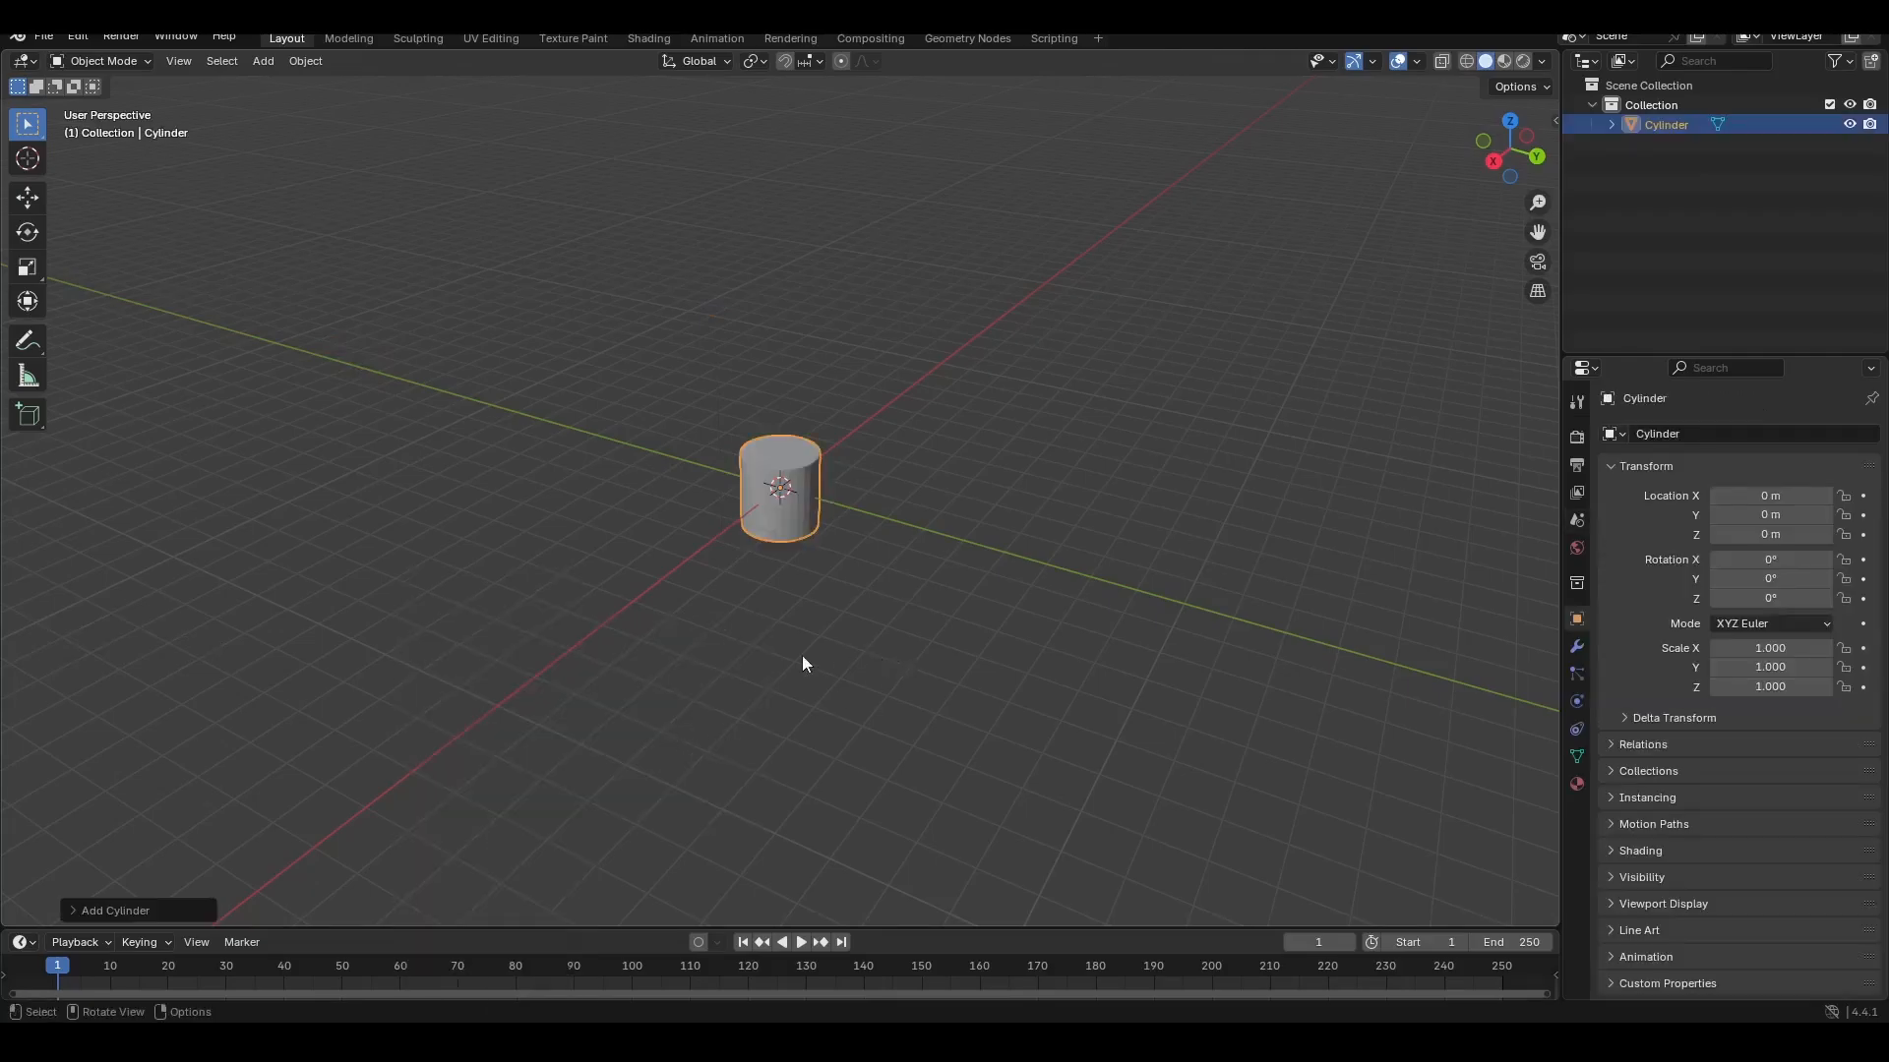
{"action": "left_click", "coordinate": [99, 912]}
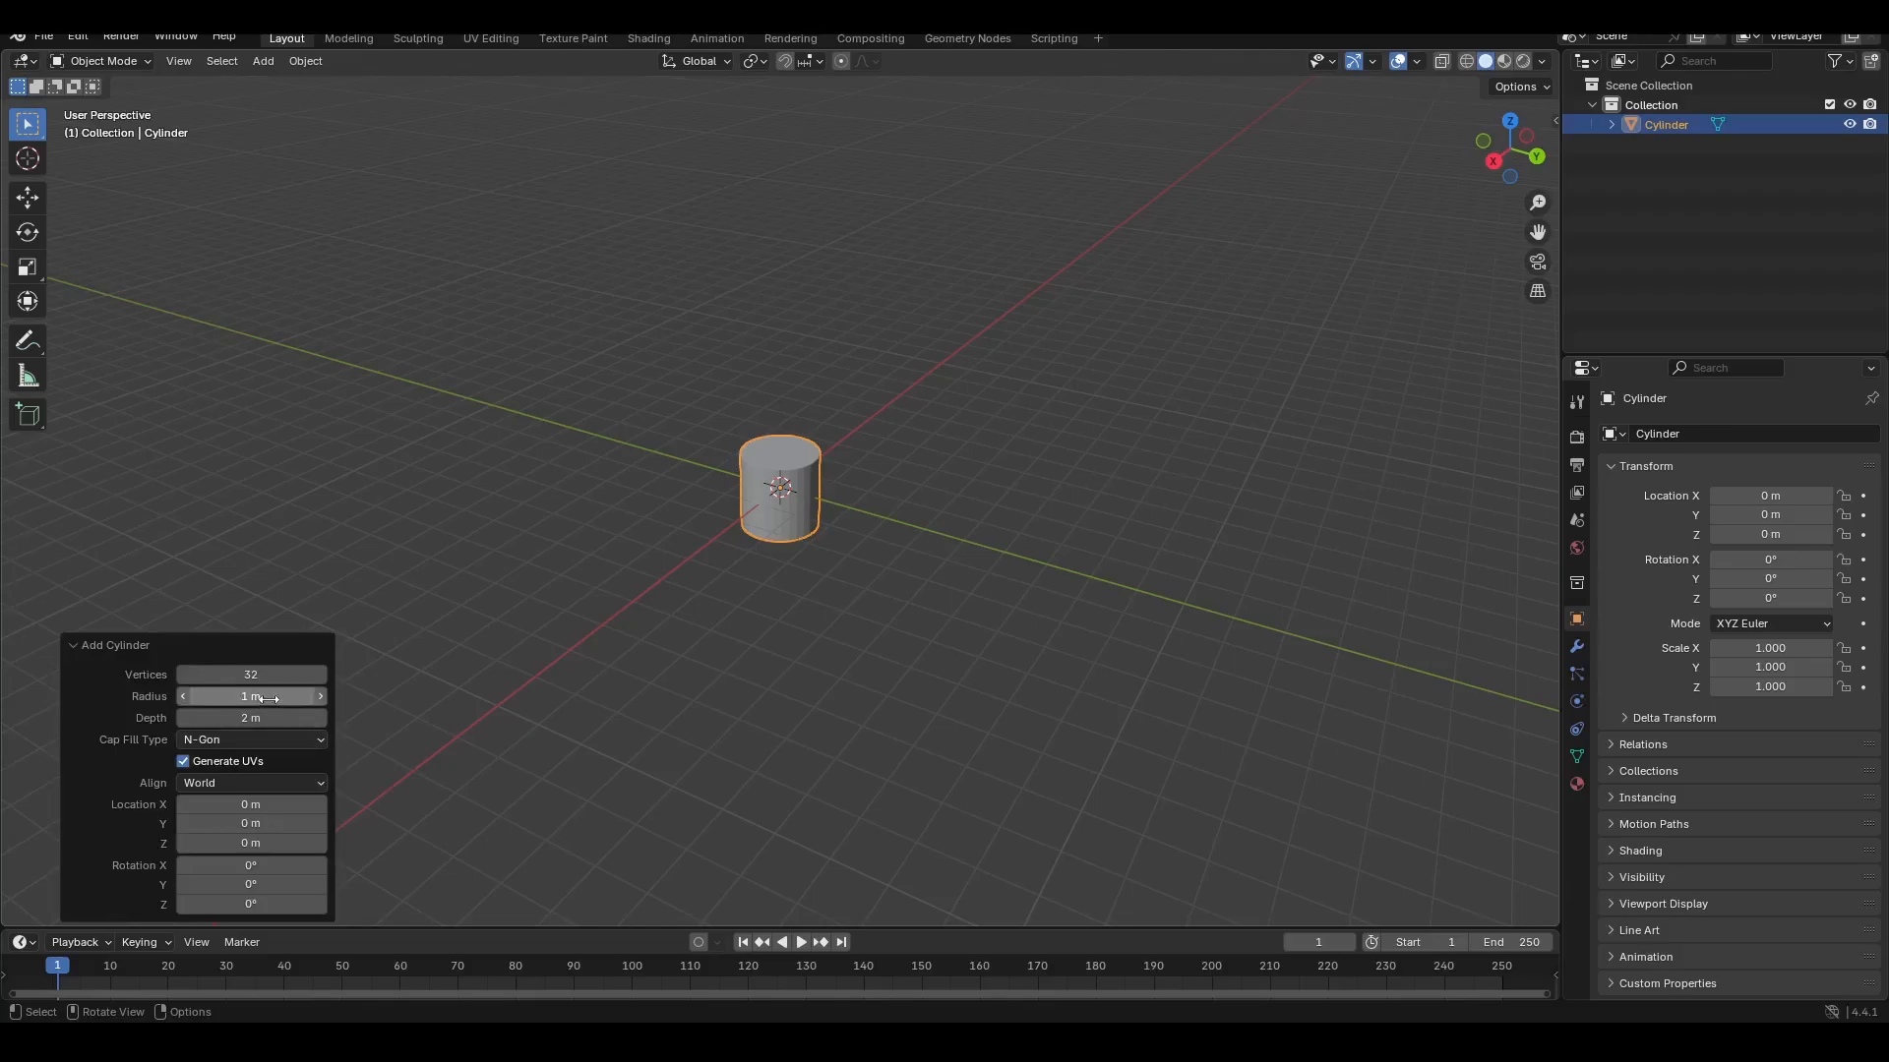
{"action": "left_click", "coordinate": [300, 676]}
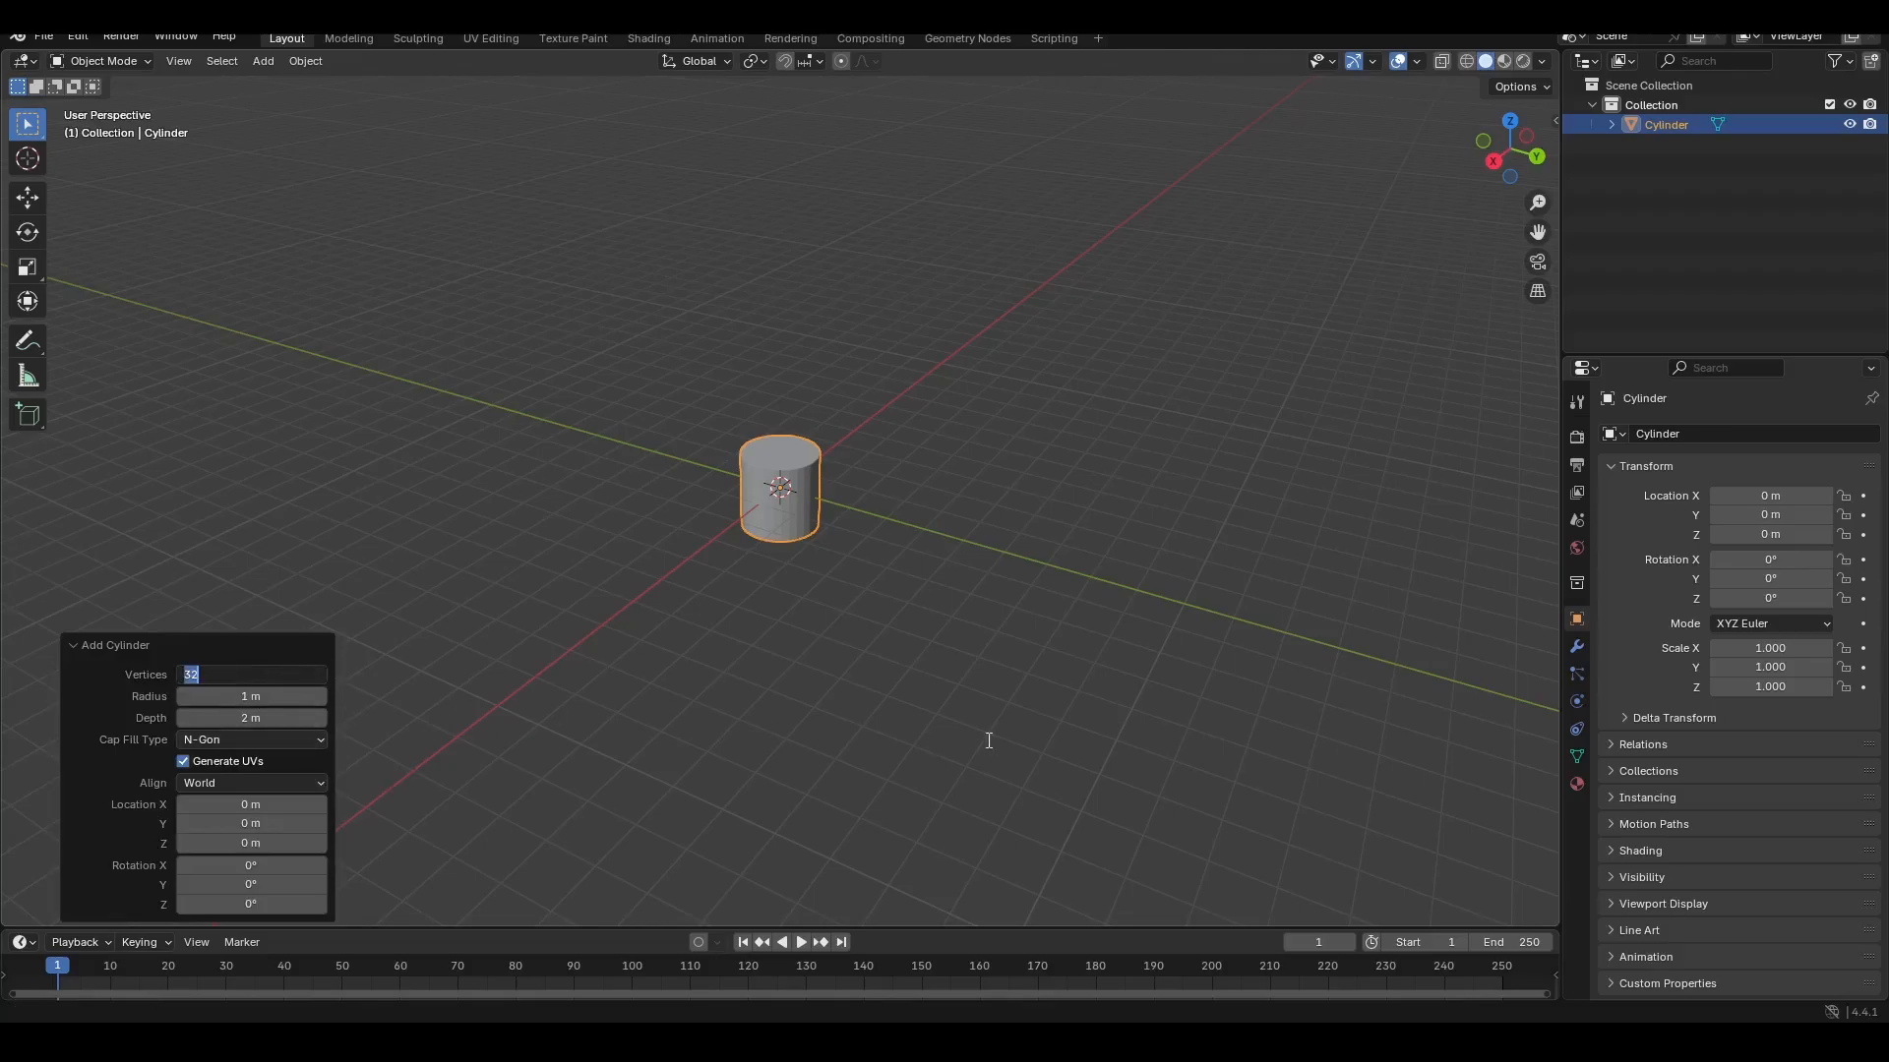
{"action": "type", "text": "12"}
{"action": "key", "text": "Return"}
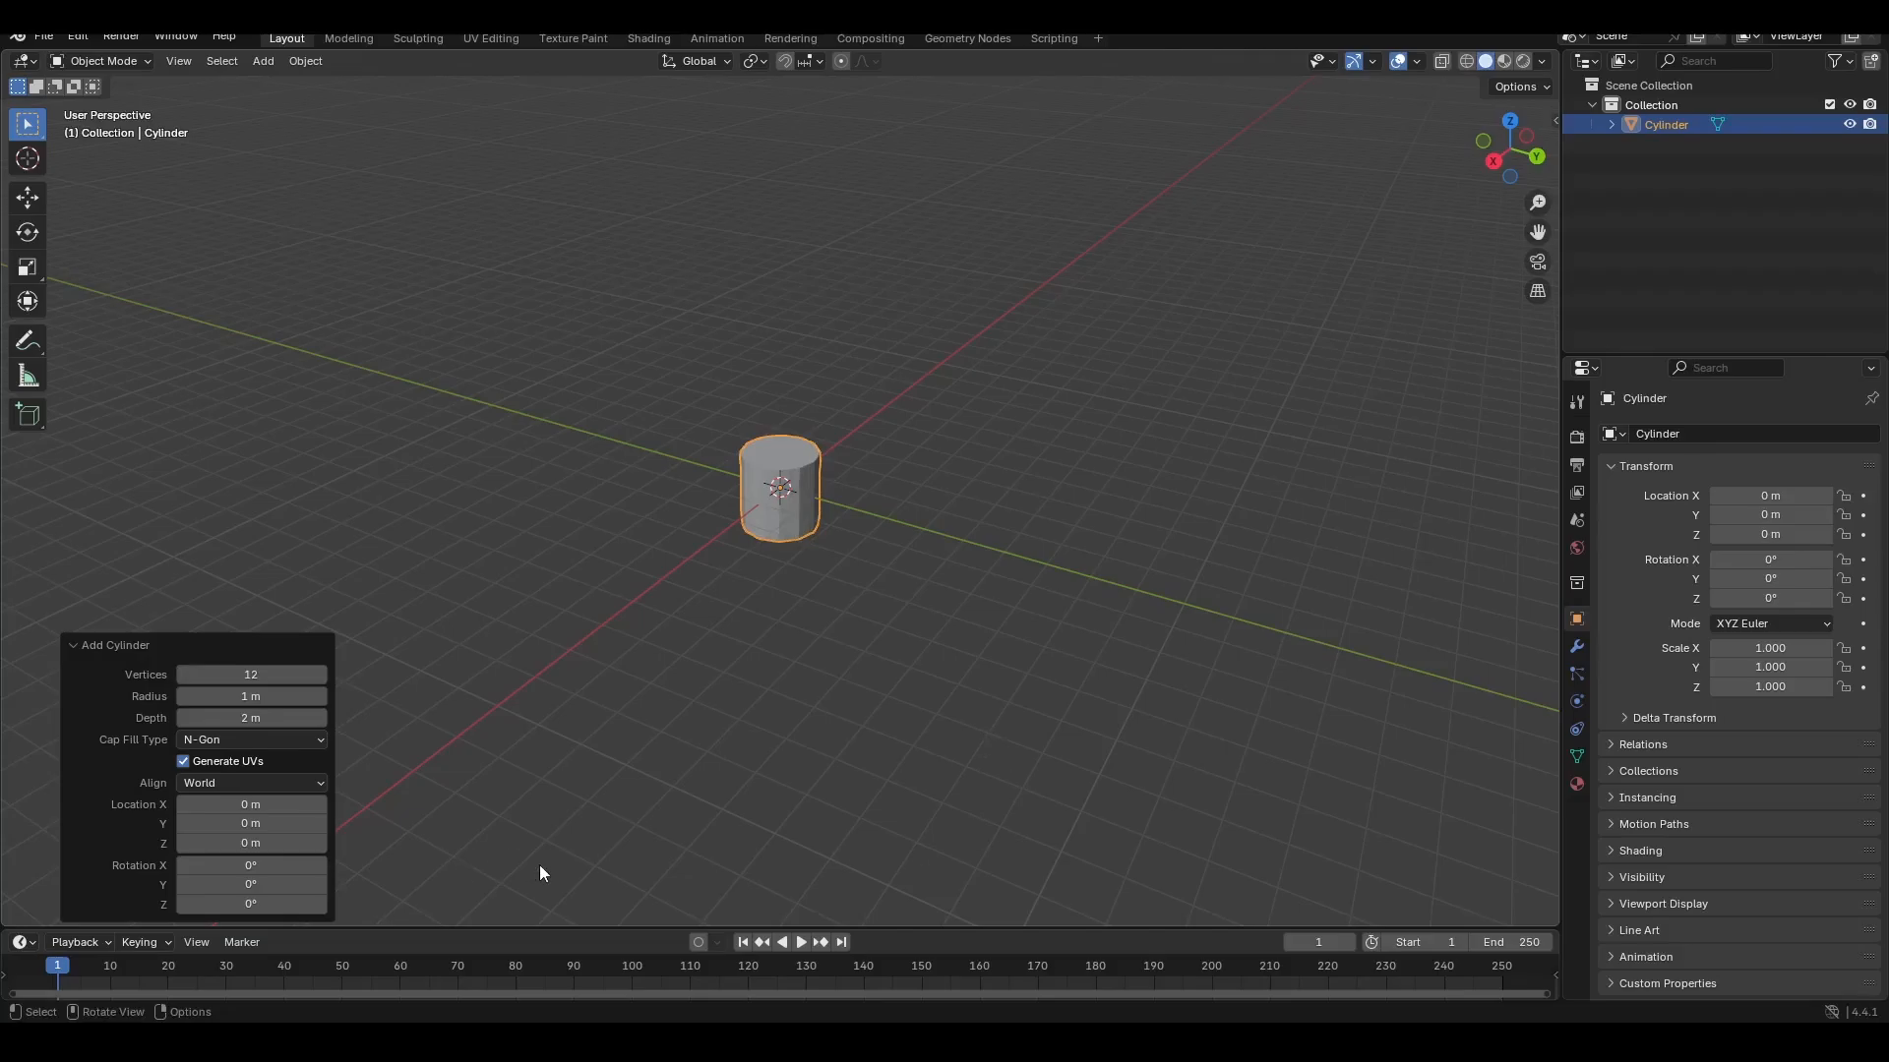
Step: Set the new cylinder's radius to 0.27 m and its depth to 0.9 m
{"action": "left_click", "coordinate": [272, 698]}
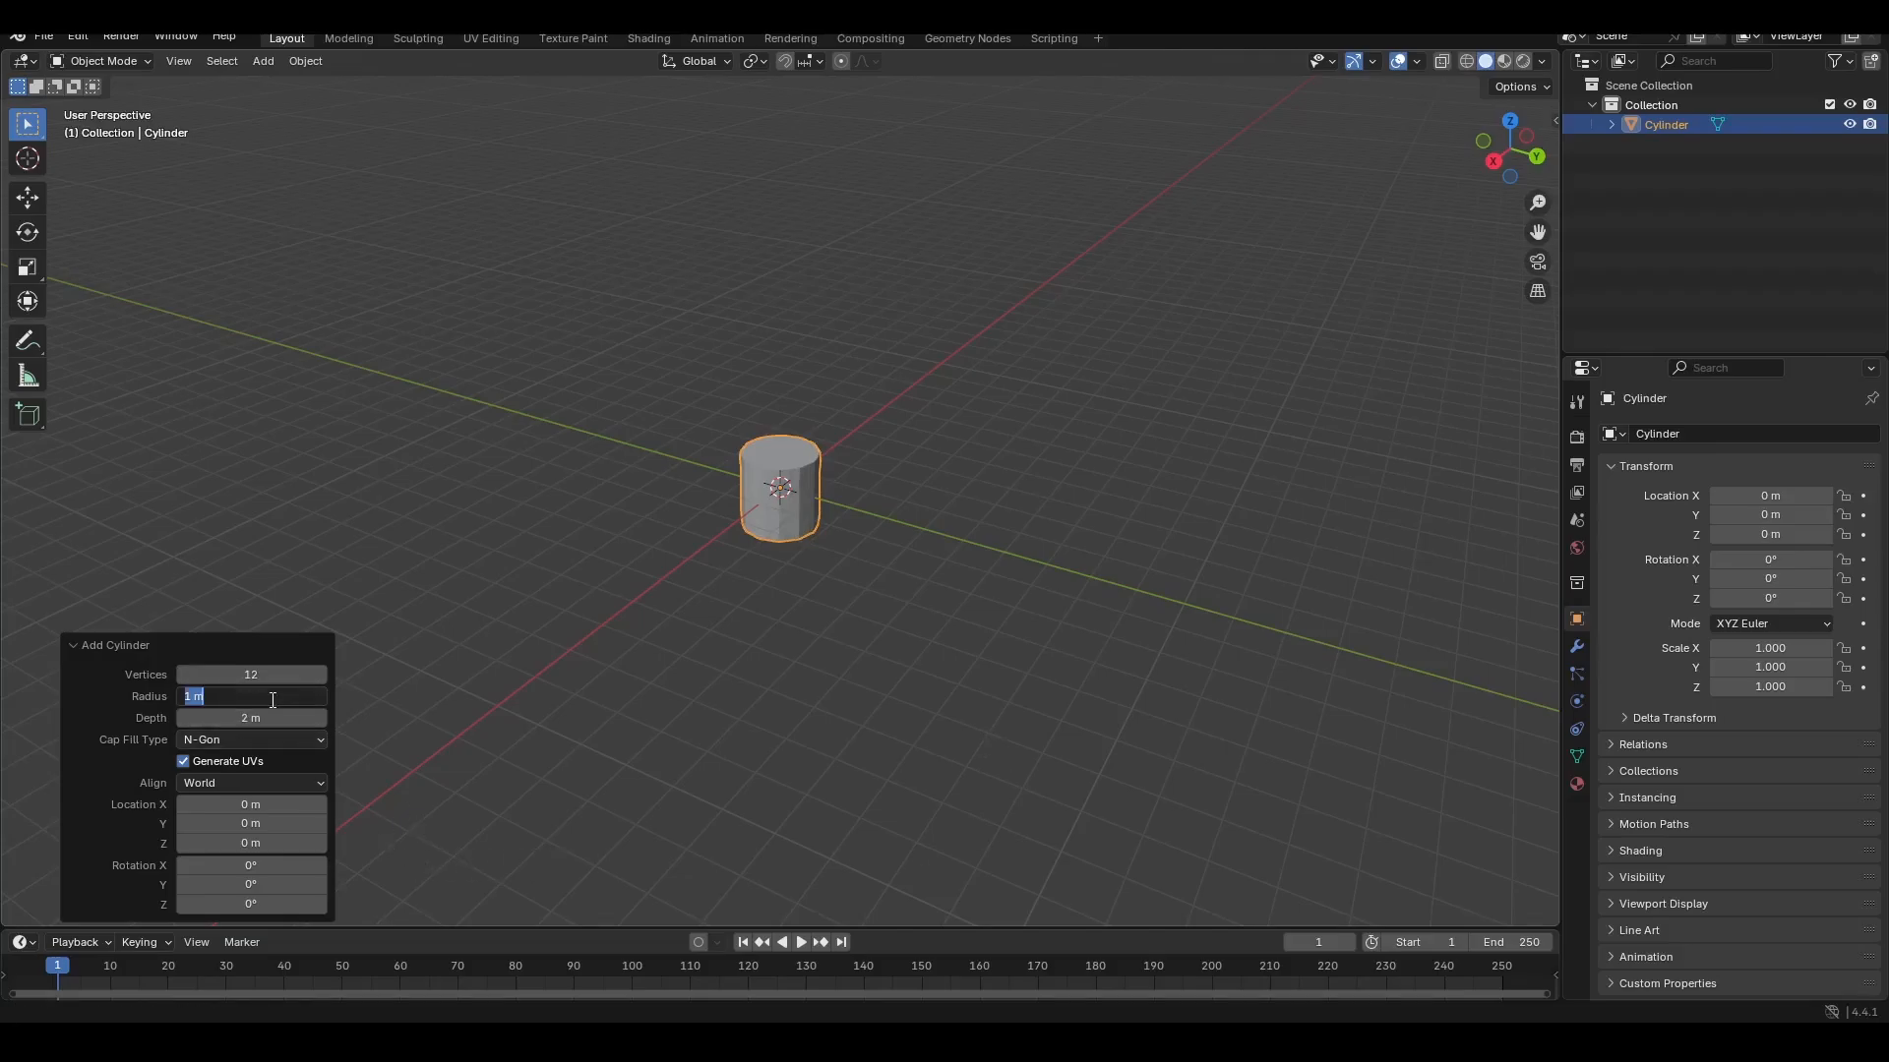
{"action": "type", "text": ".27"}
{"action": "key", "text": "Return"}
{"action": "left_click", "coordinate": [274, 718]}
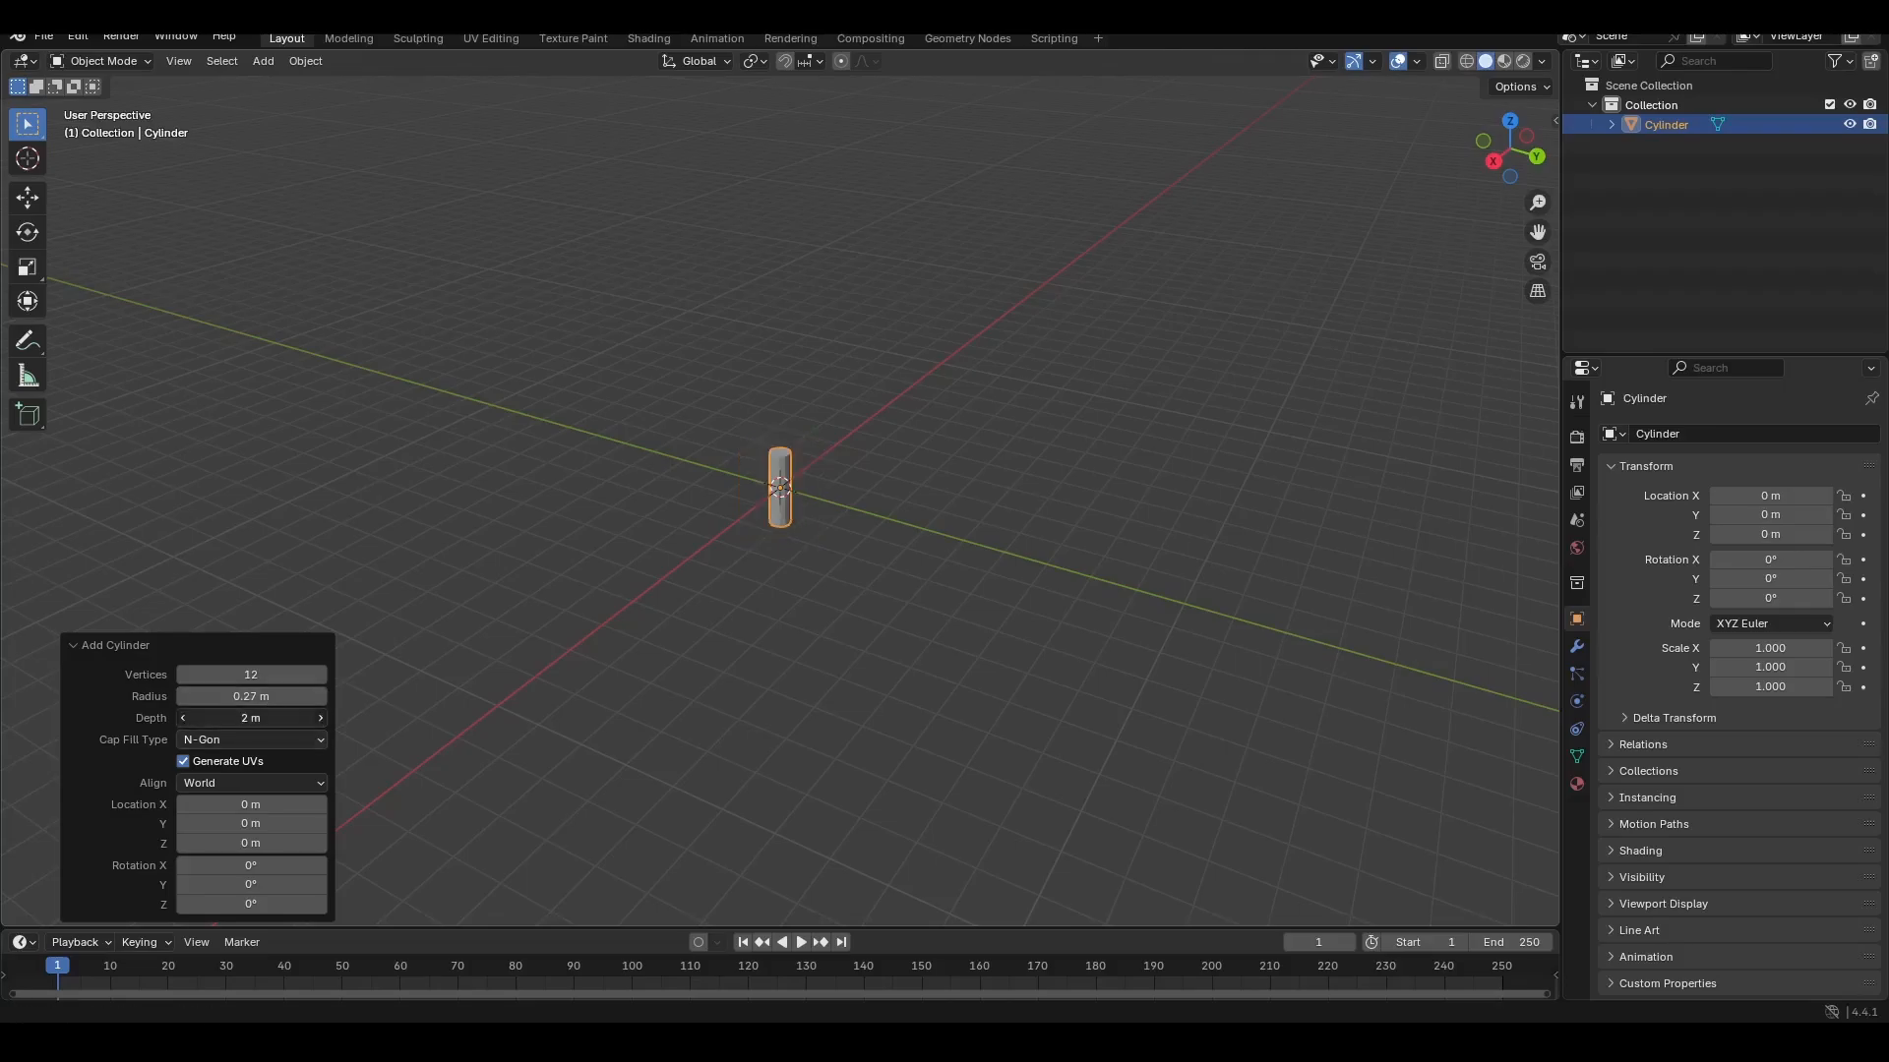
{"action": "key", "text": "BackSpace"}
{"action": "type", "text": ".9"}
{"action": "key", "text": "Return"}
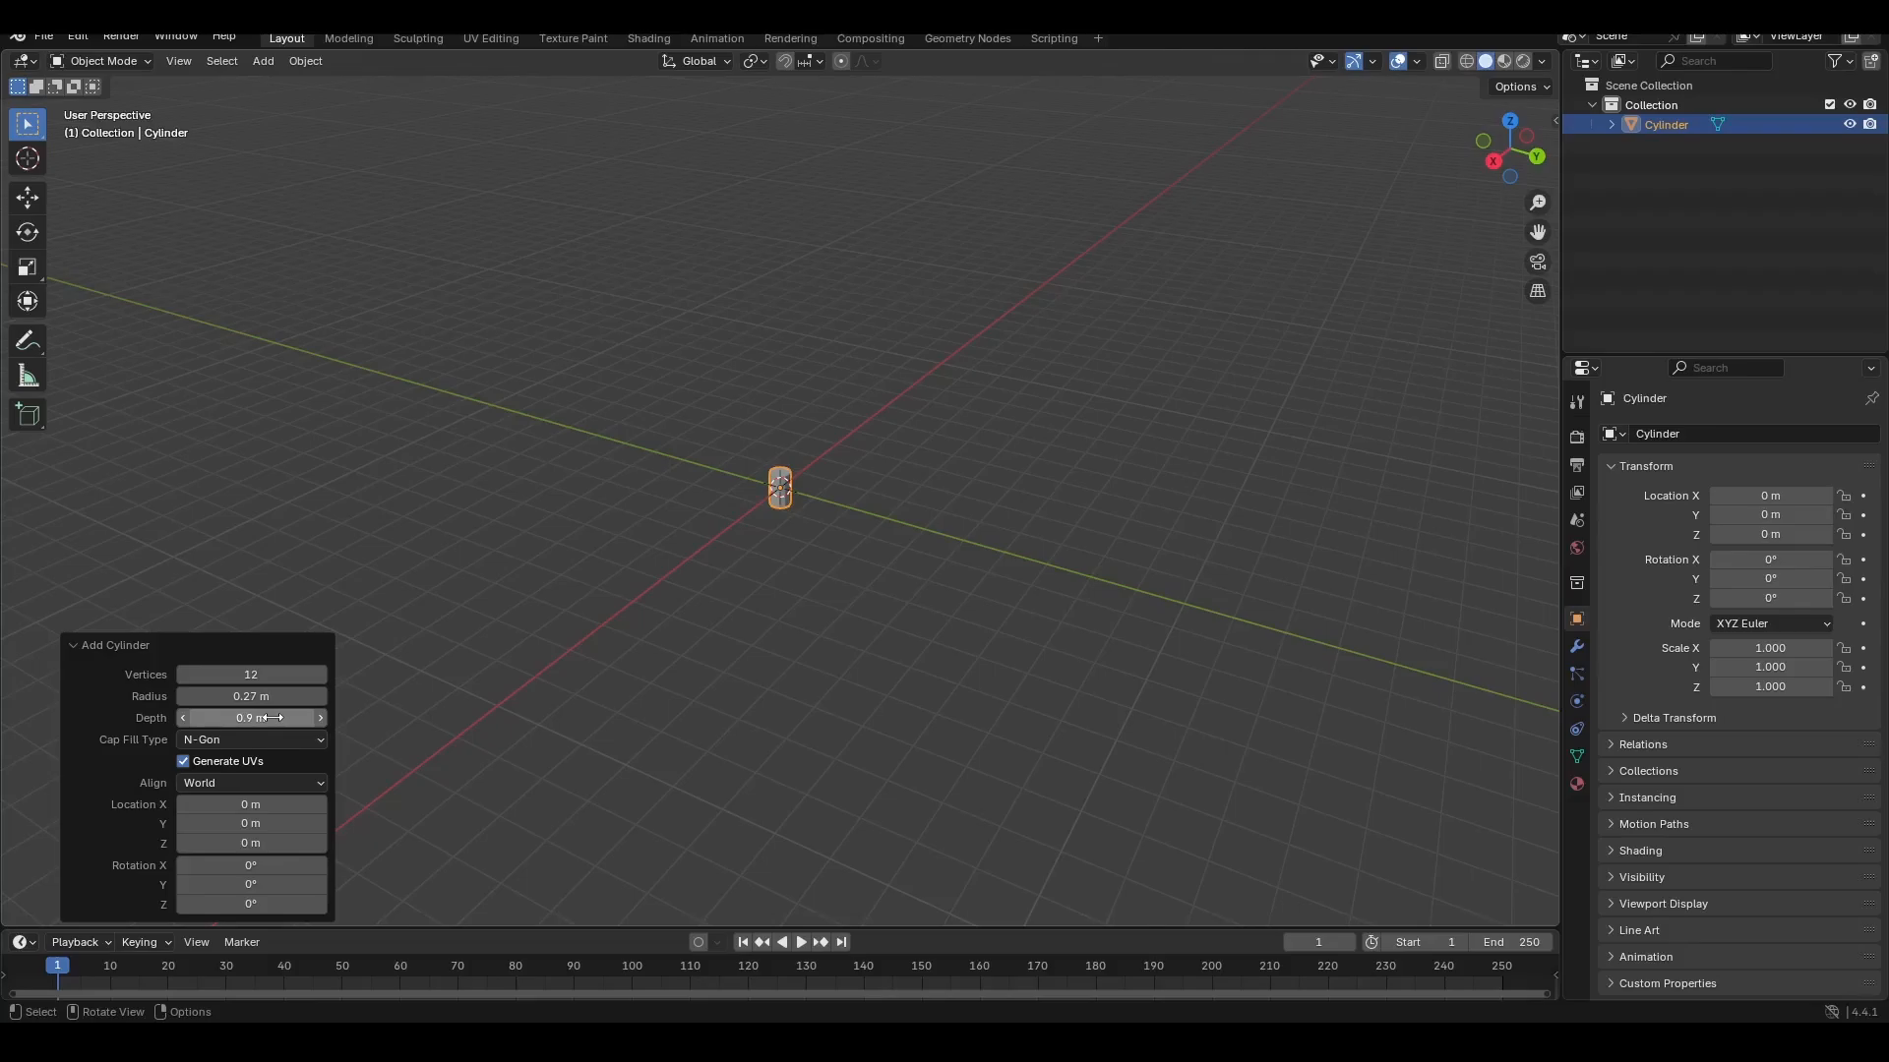
{"action": "left_click", "coordinate": [921, 495]}
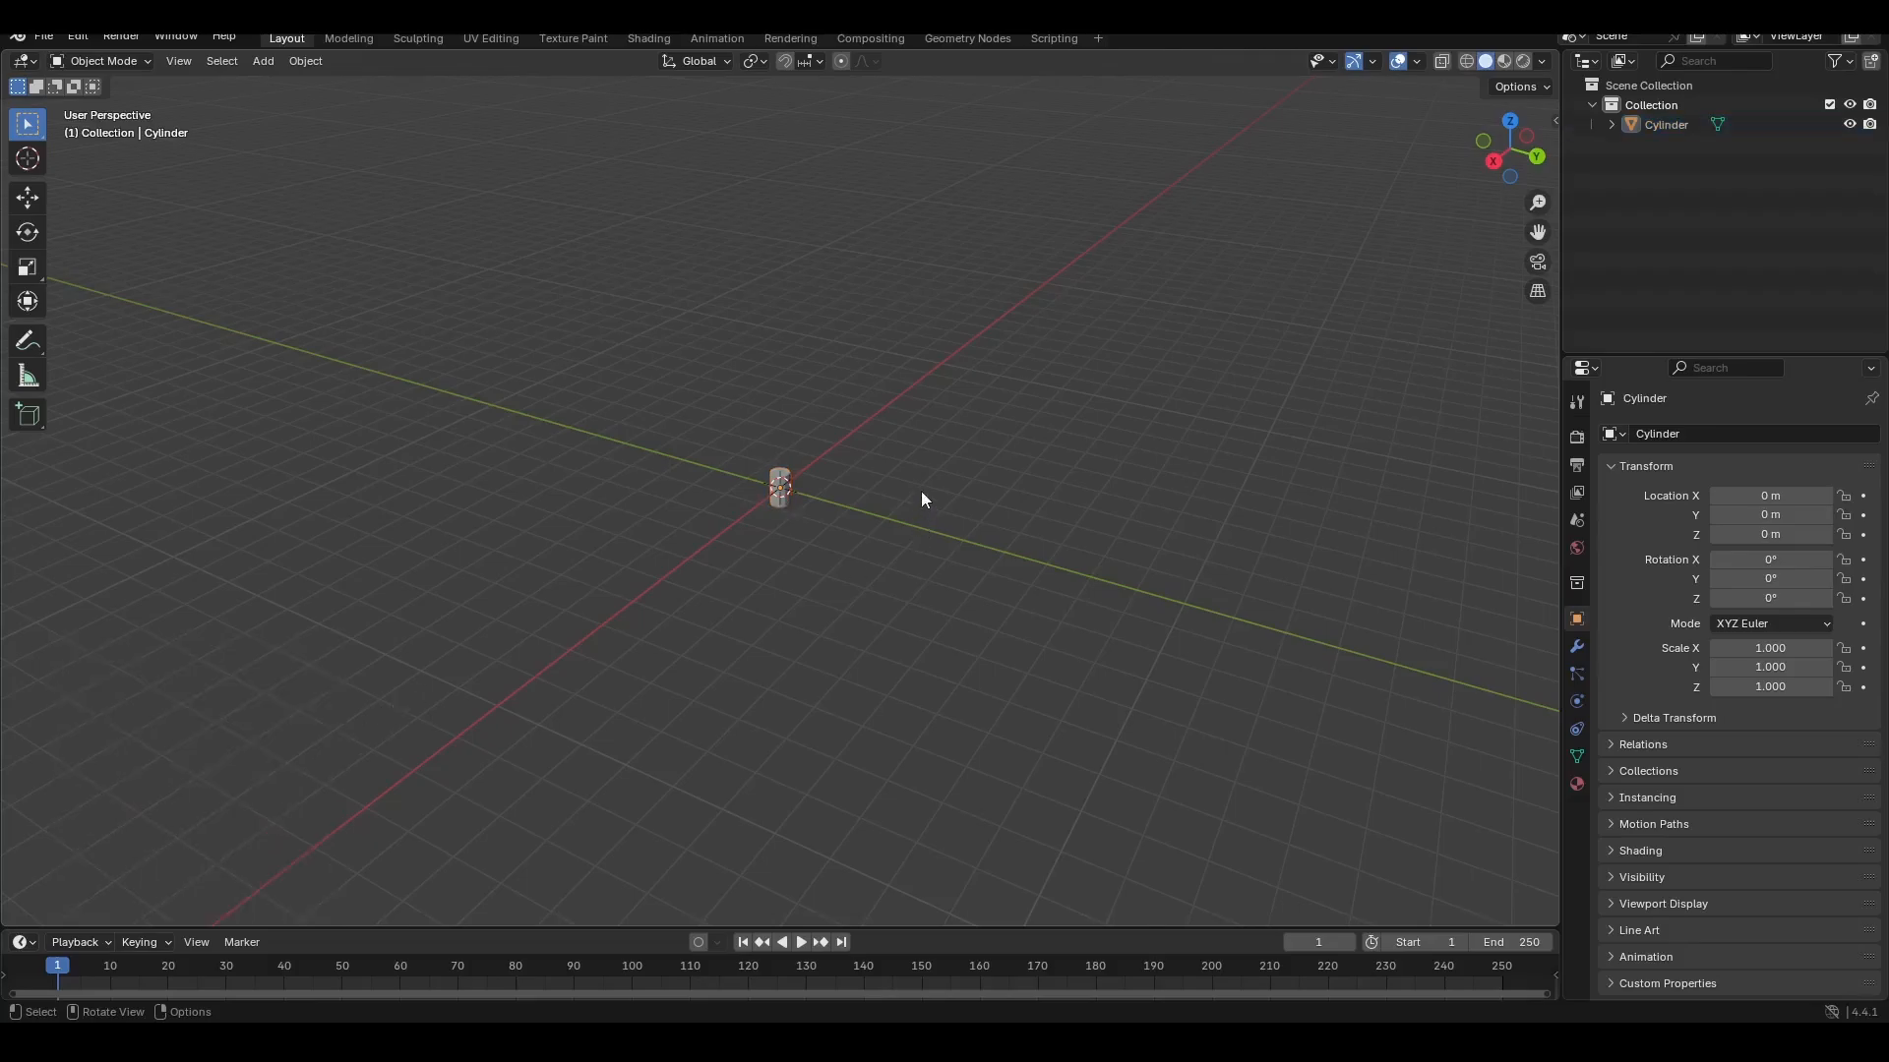
Step: Show the cylinder's transform and dimension values in the viewport and frame the cylinder in the view
{"action": "key", "text": "n"}
{"action": "left_click", "coordinate": [779, 489]}
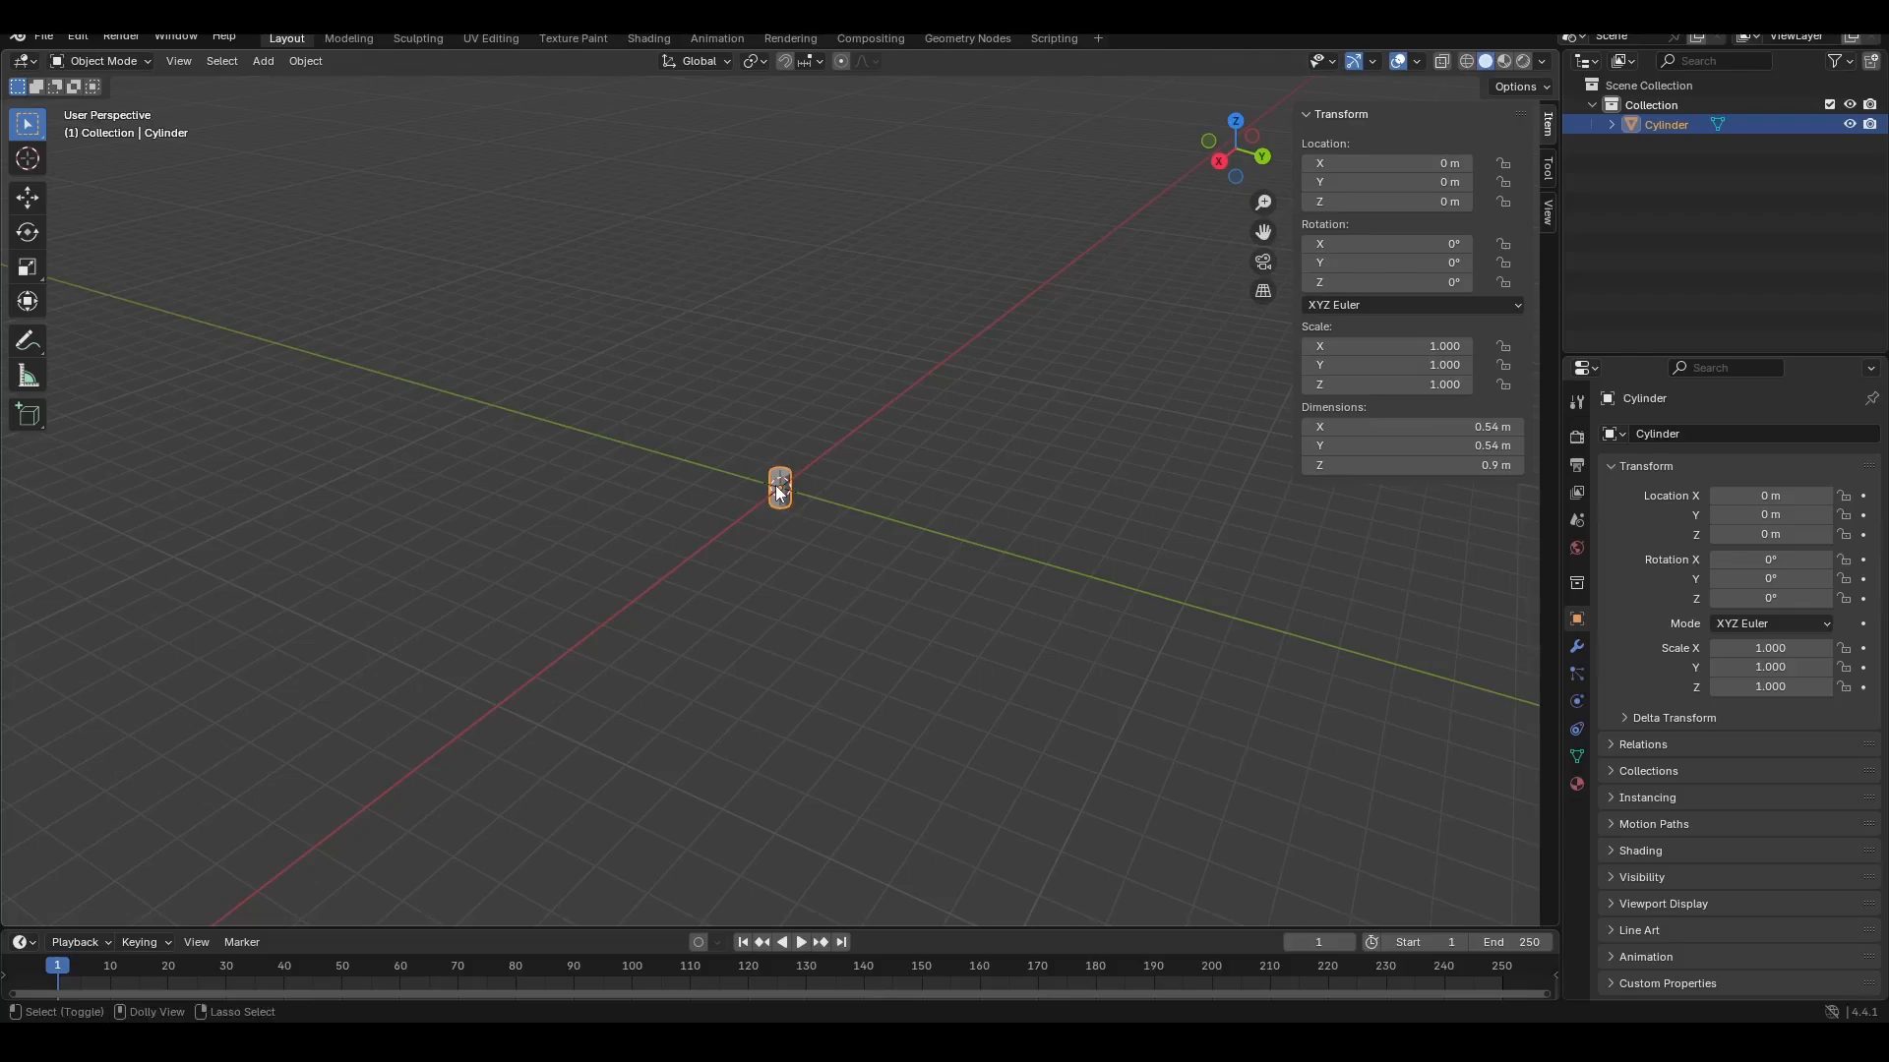
{"action": "left_click", "coordinate": [777, 491], "text": "shift"}
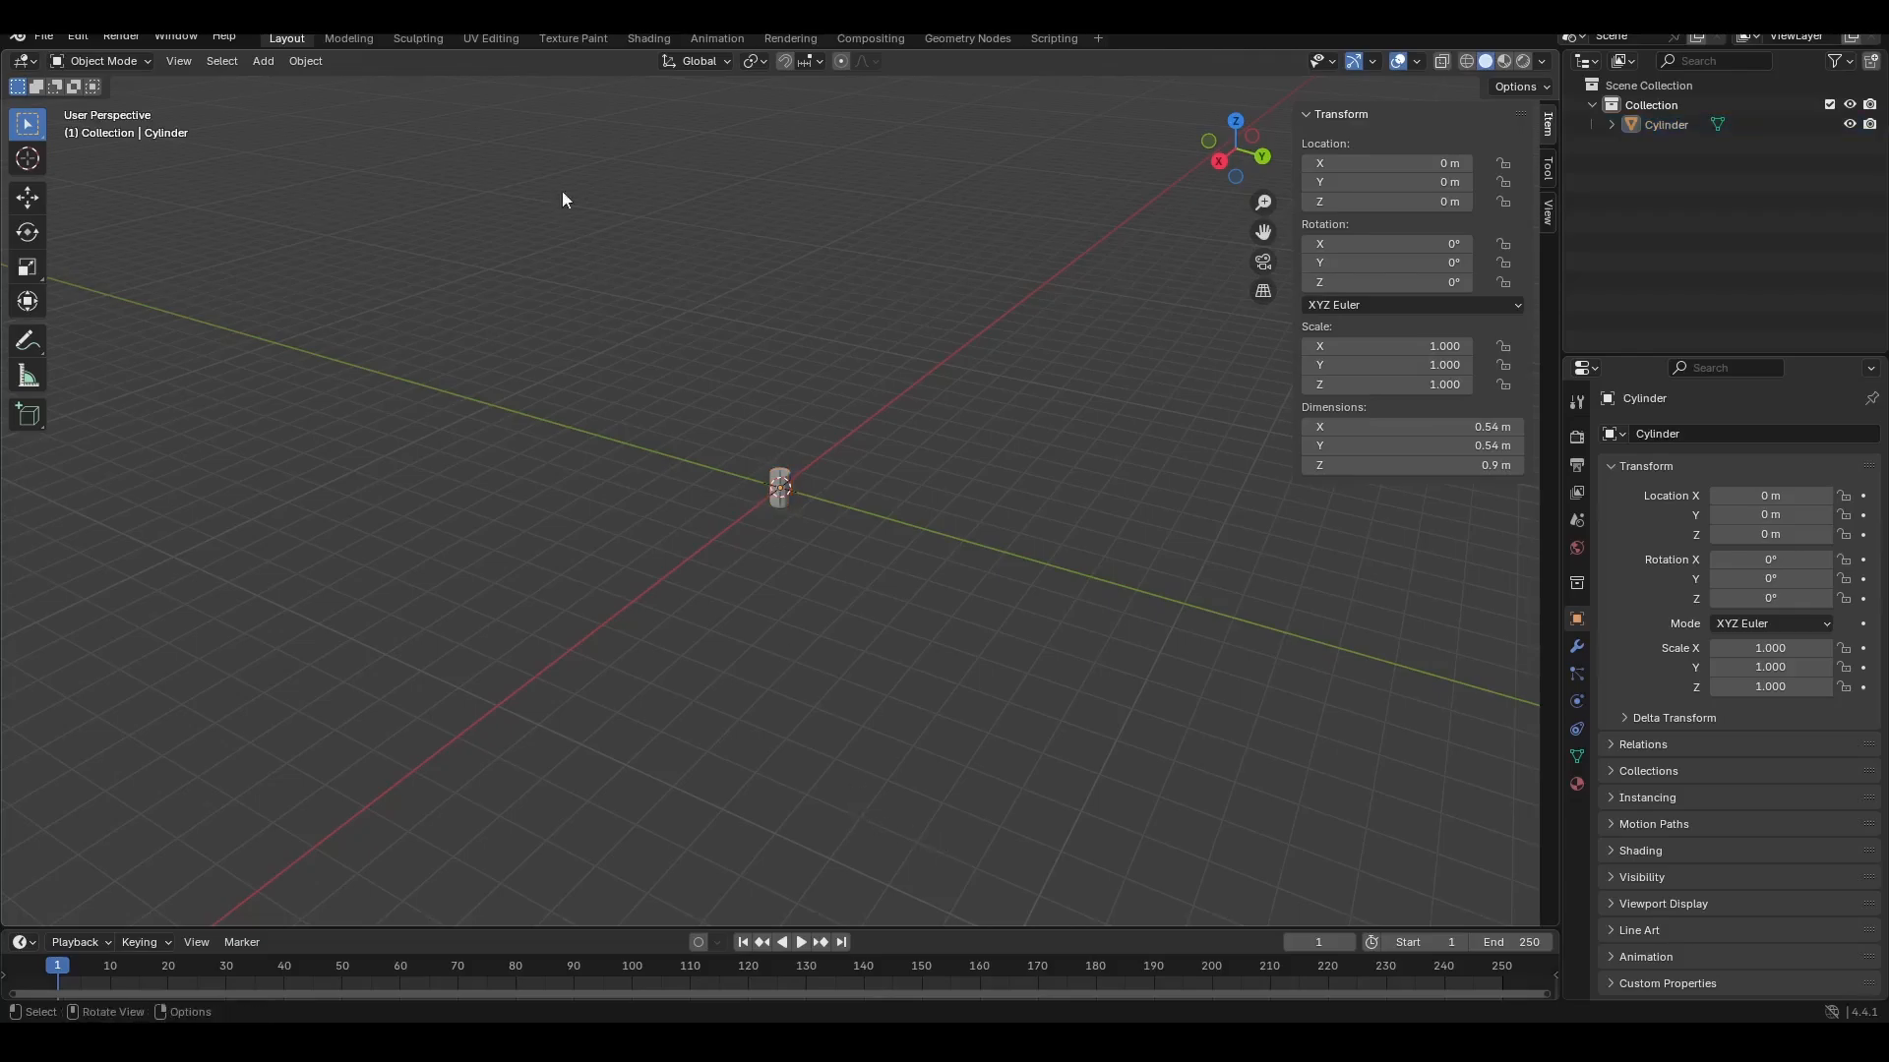
{"action": "key", "text": "a"}
{"action": "key", "text": "KP_Decimal"}
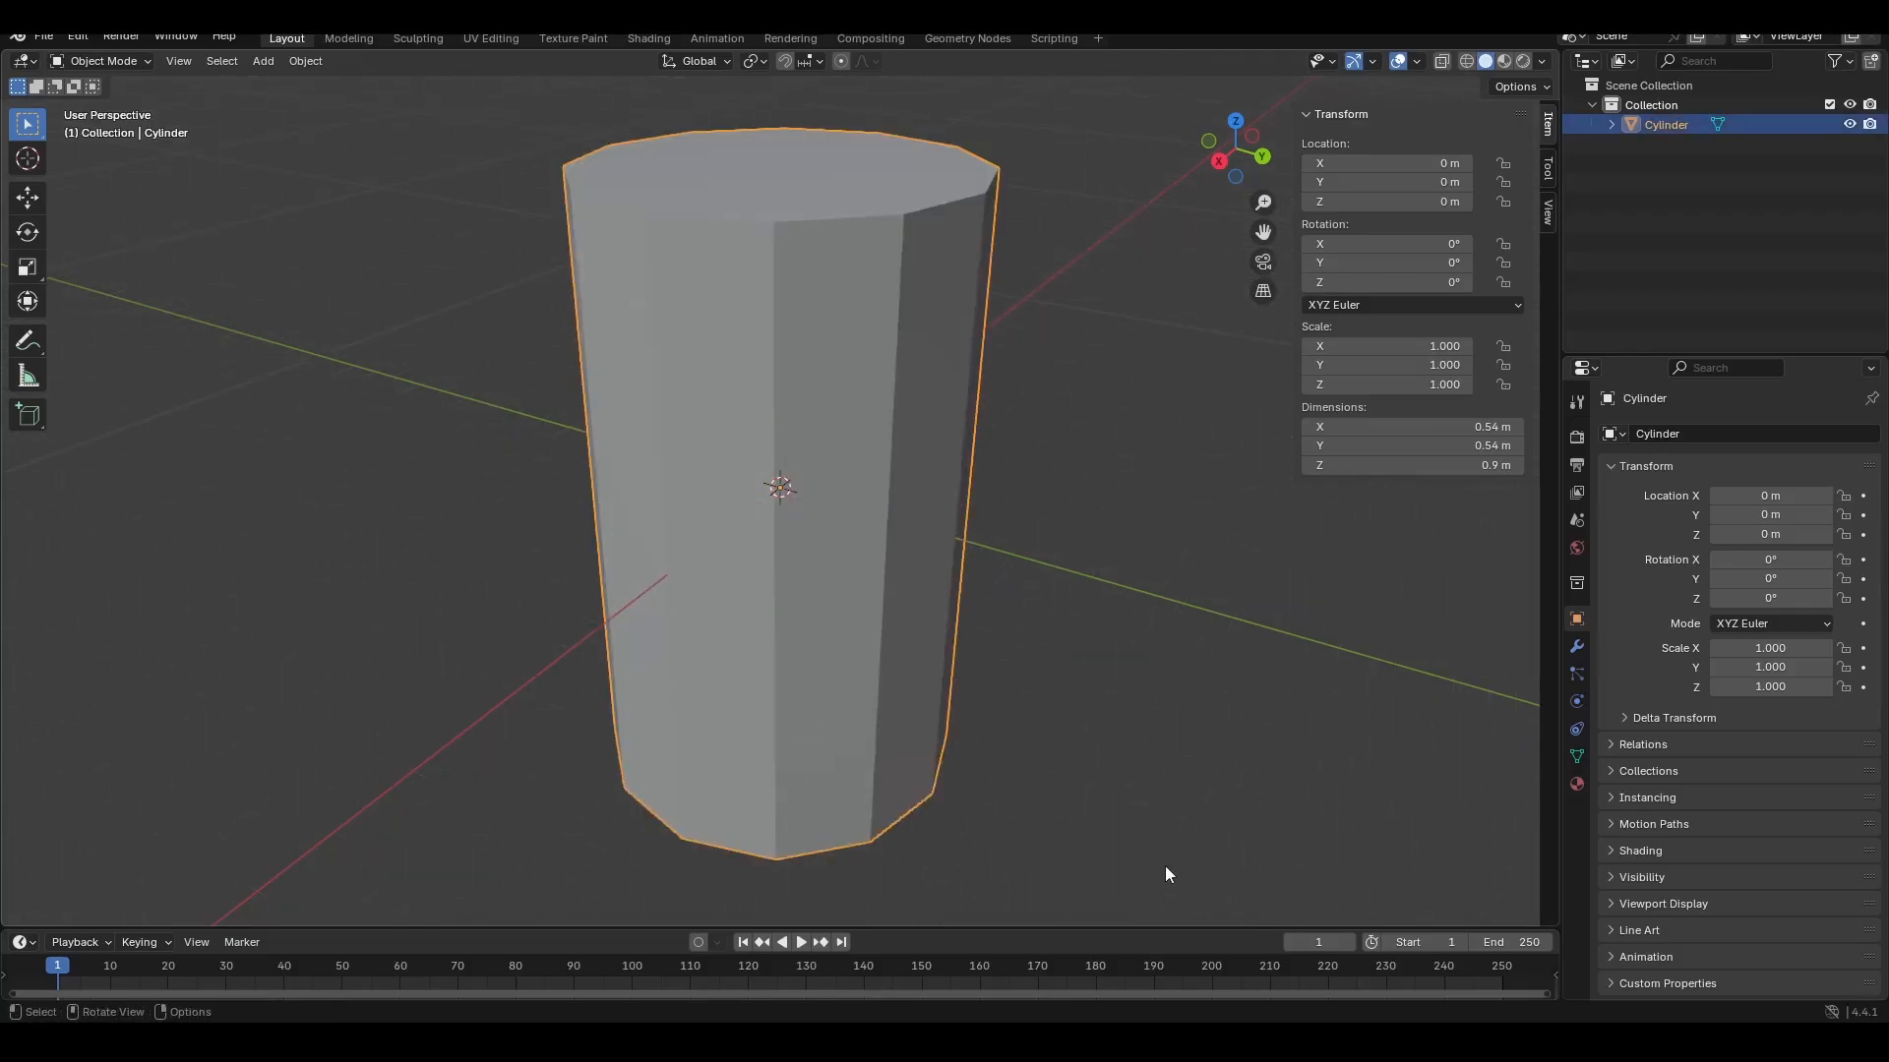
Step: Examine the scene's unit settings, including the available unit systems, keeping the Metric system
{"action": "left_click", "coordinate": [1577, 701]}
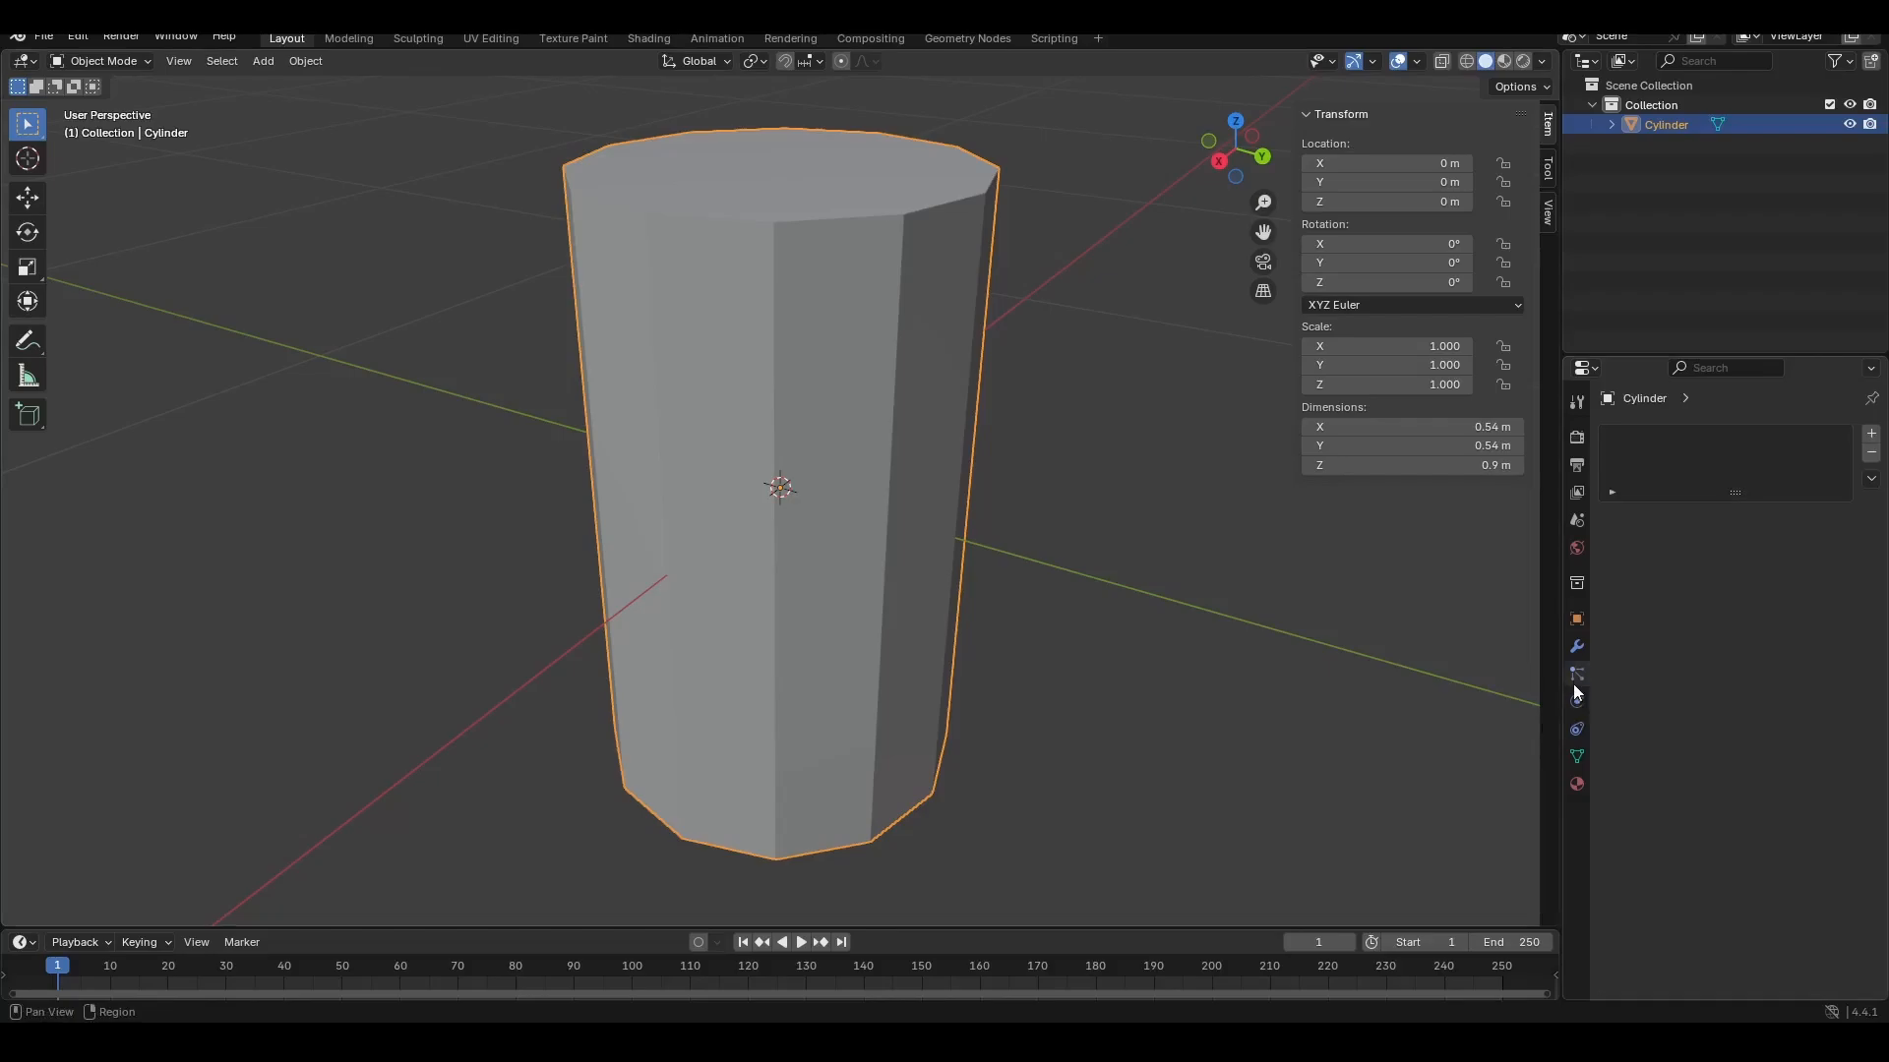
{"action": "left_click", "coordinate": [1577, 729]}
{"action": "left_click", "coordinate": [1576, 757]}
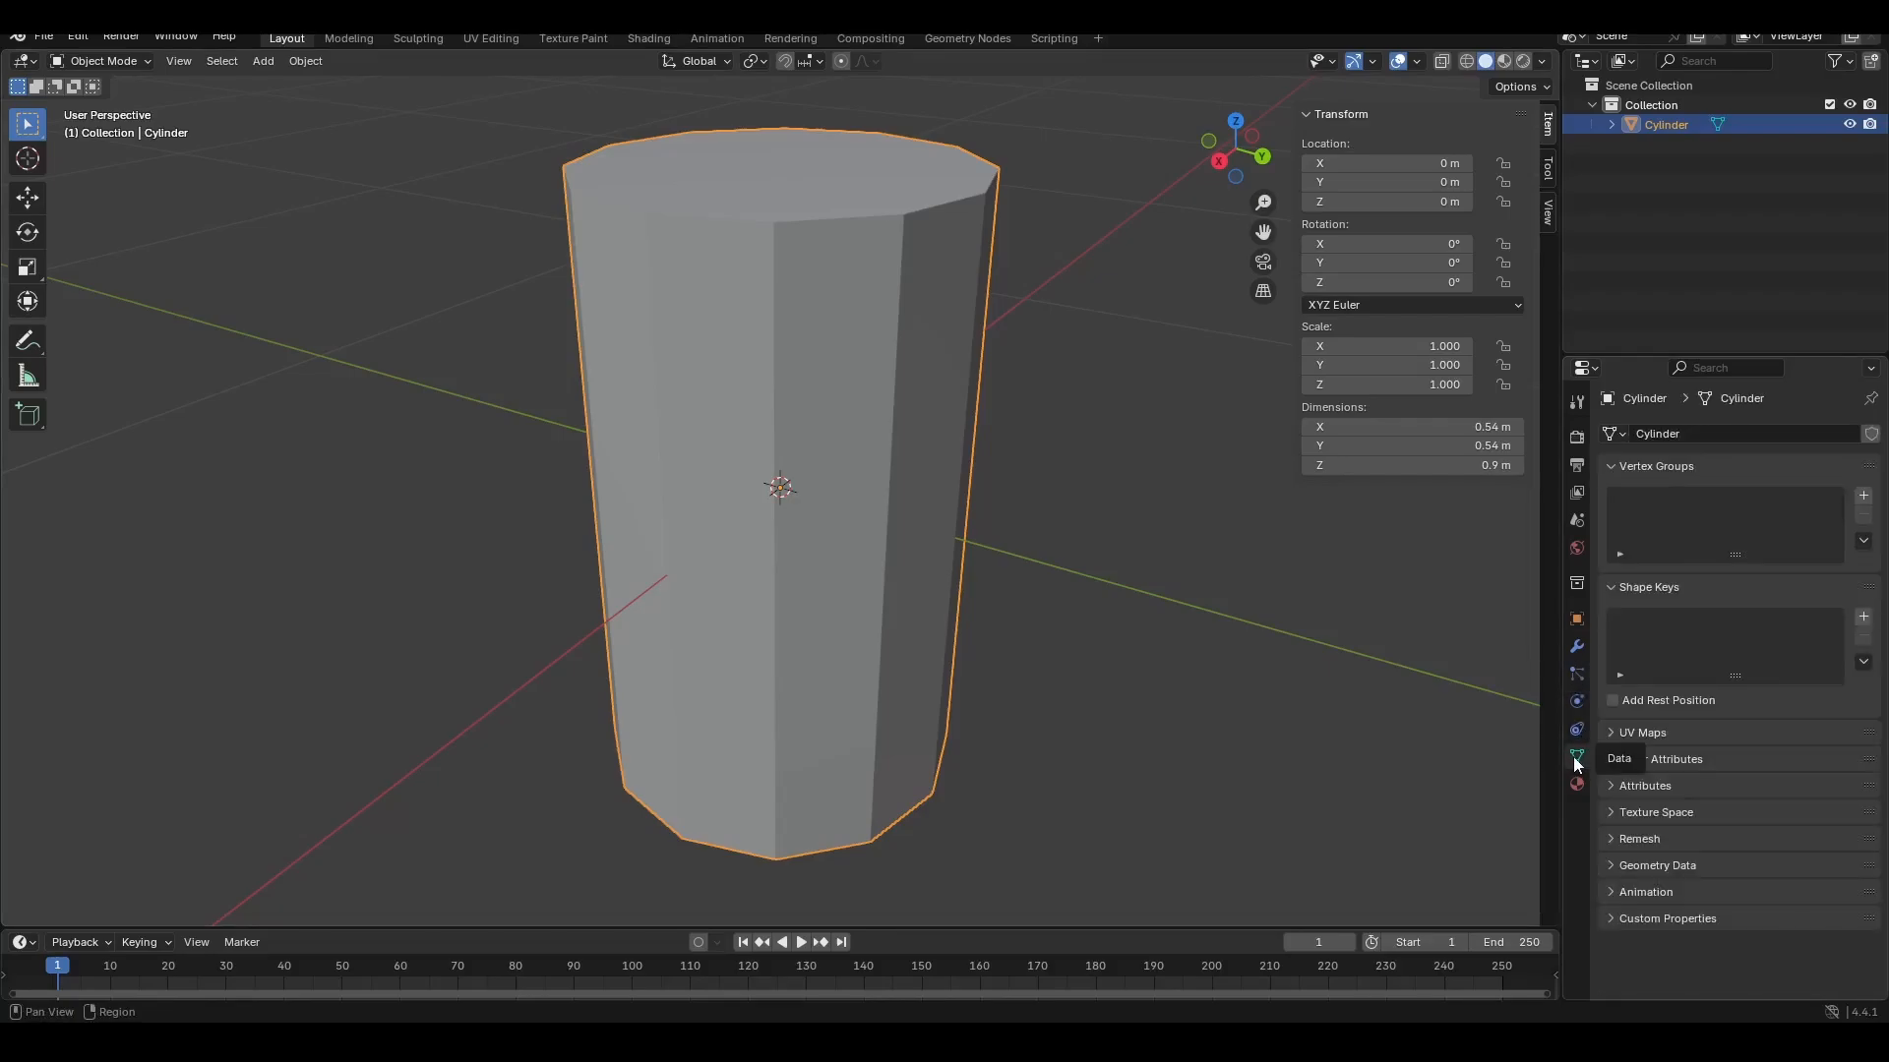
{"action": "left_click", "coordinate": [1572, 524]}
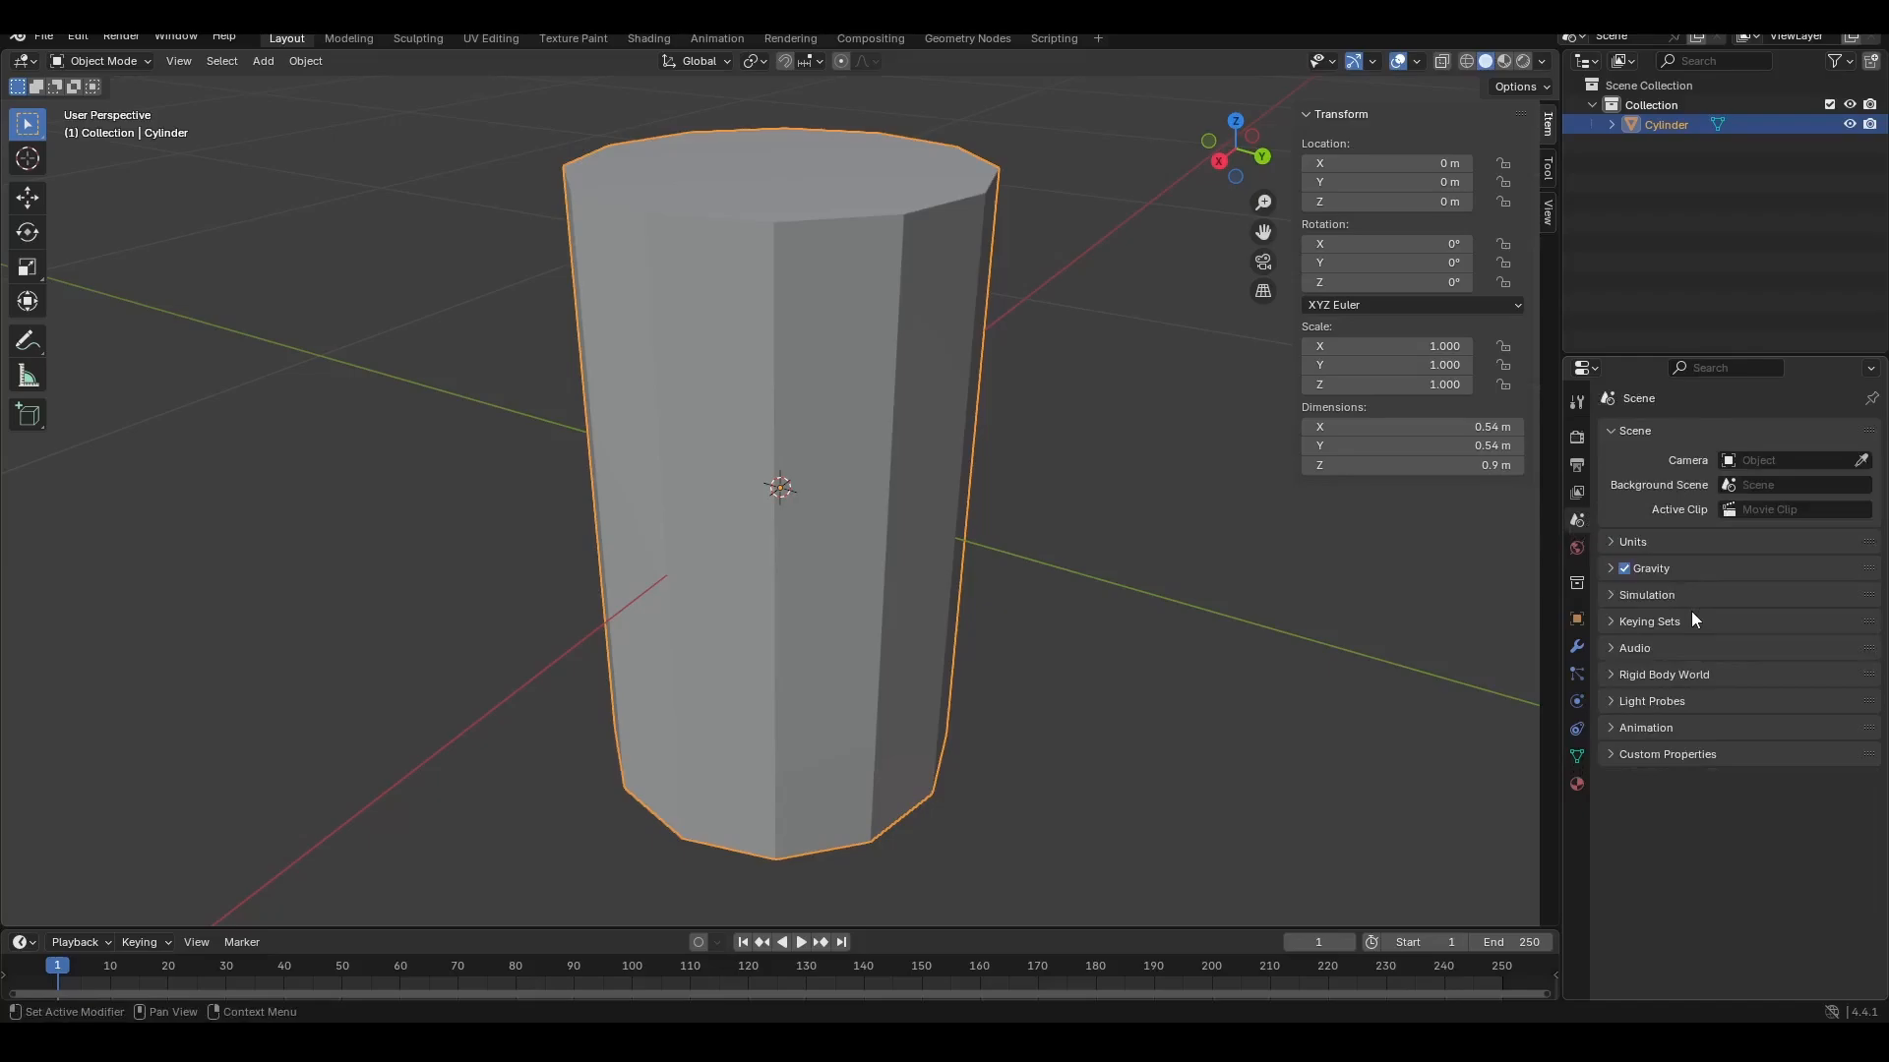
{"action": "left_click", "coordinate": [1657, 541]}
{"action": "left_click", "coordinate": [1804, 571]}
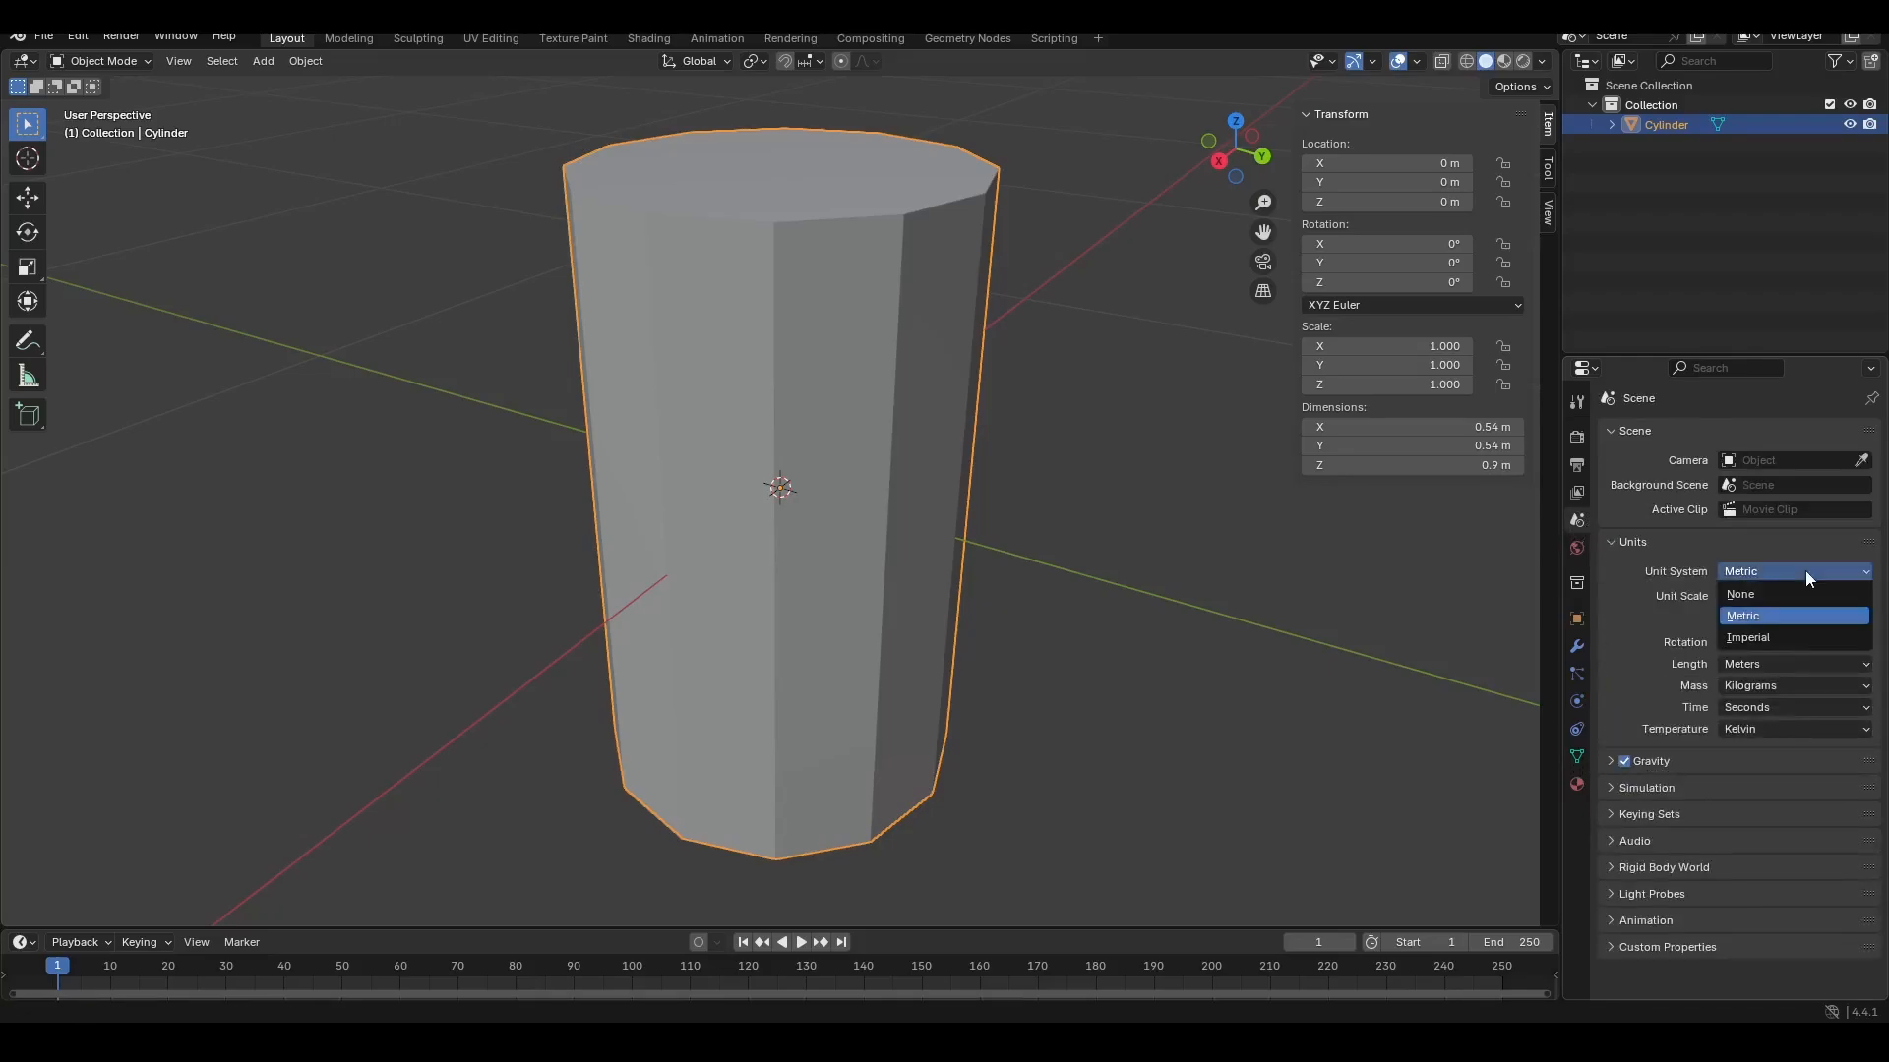
{"action": "left_click", "coordinate": [1804, 570]}
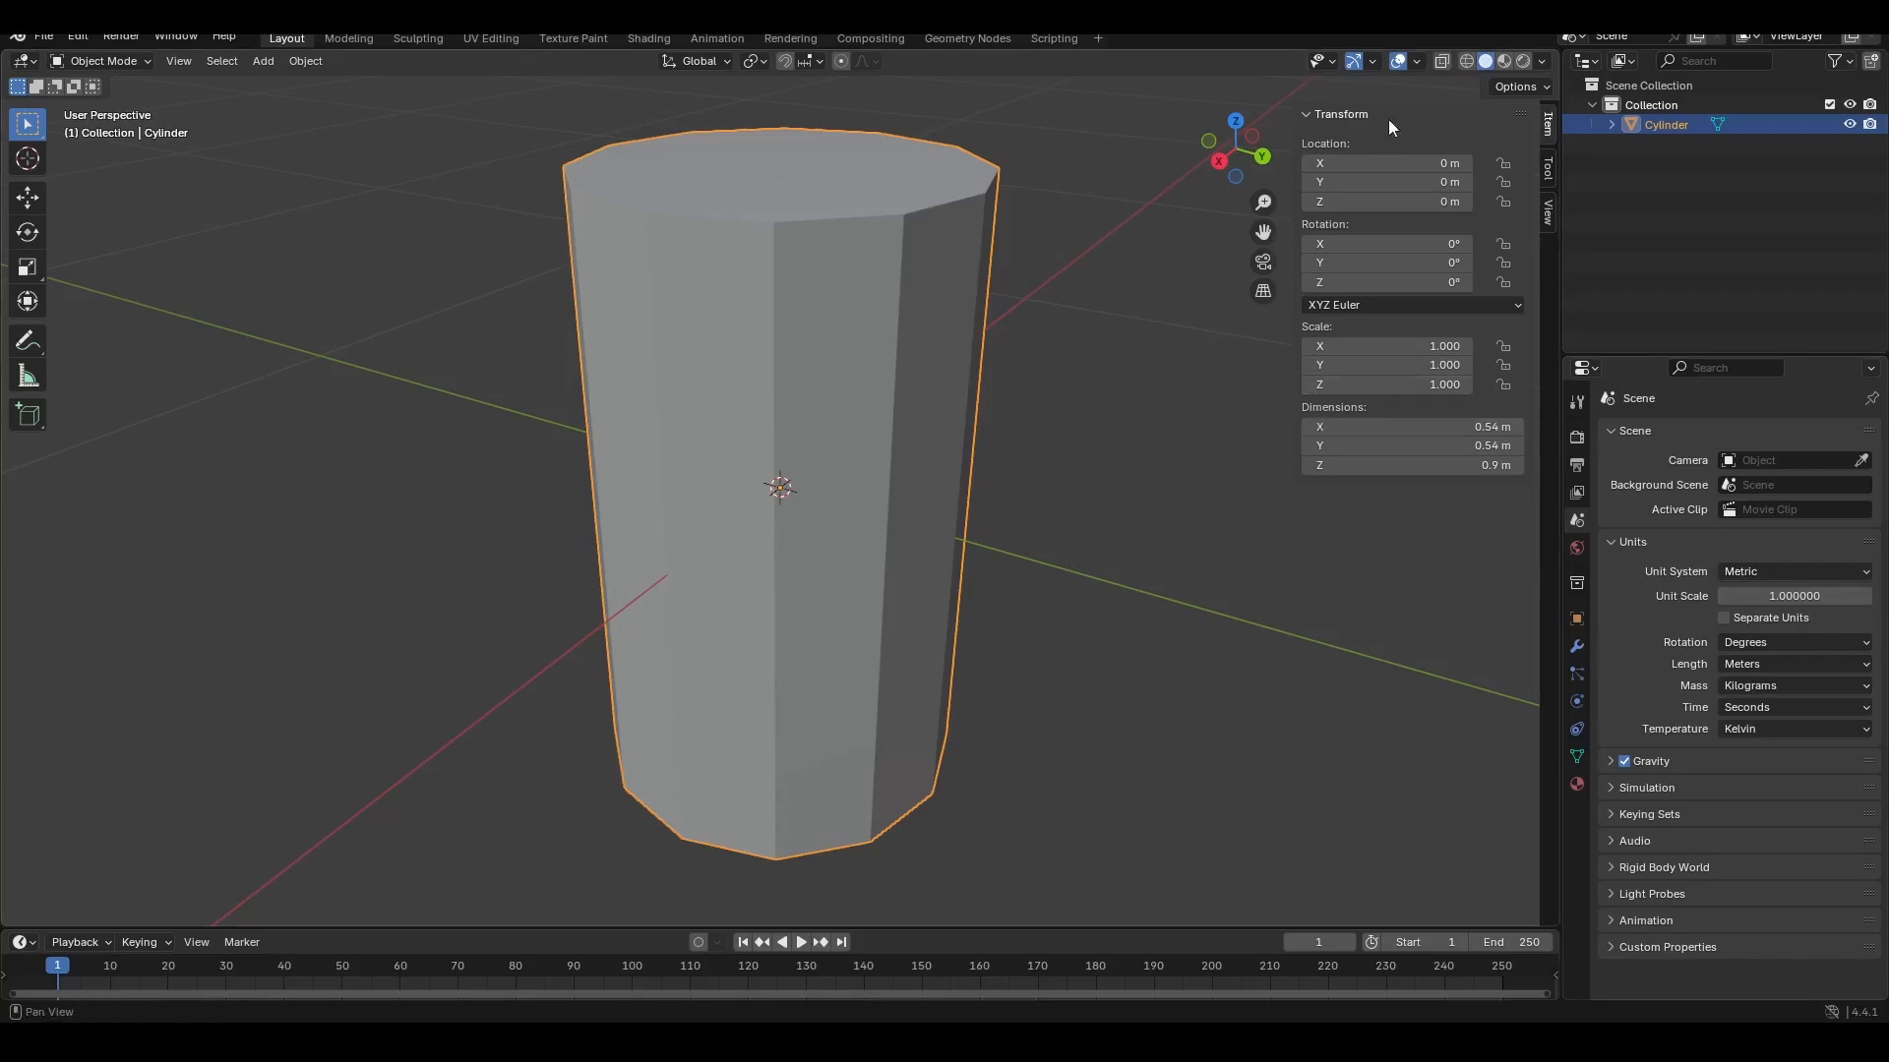
{"action": "left_click", "coordinate": [1542, 62]}
{"action": "left_click", "coordinate": [1064, 373]}
{"action": "scroll", "coordinate": [1066, 370], "scroll_direction": "down", "scroll_amount": 4}
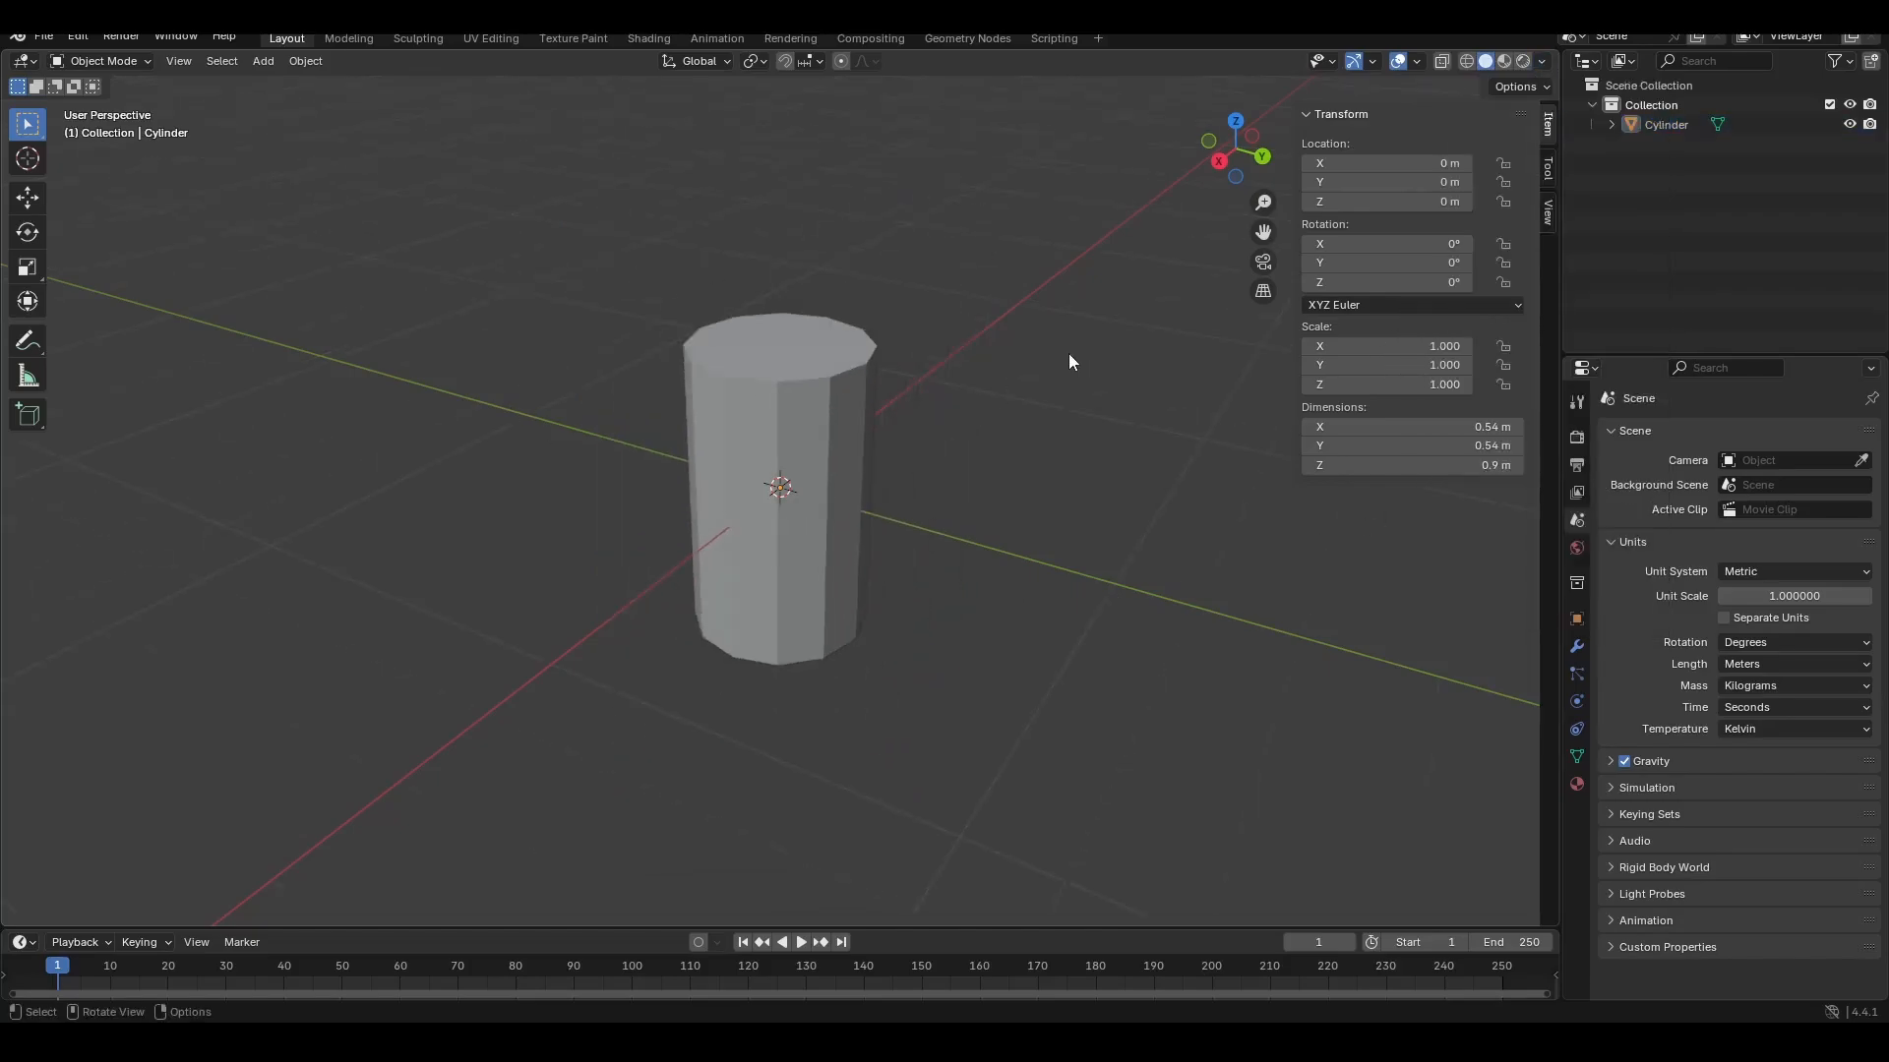
Step: Add three evenly spaced horizontal loop cuts around the cylinder in Edit Mode, without sliding them
{"action": "left_click", "coordinate": [820, 444]}
{"action": "middle_click_drag", "start_coordinate": [899, 394], "coordinate": [840, 387]}
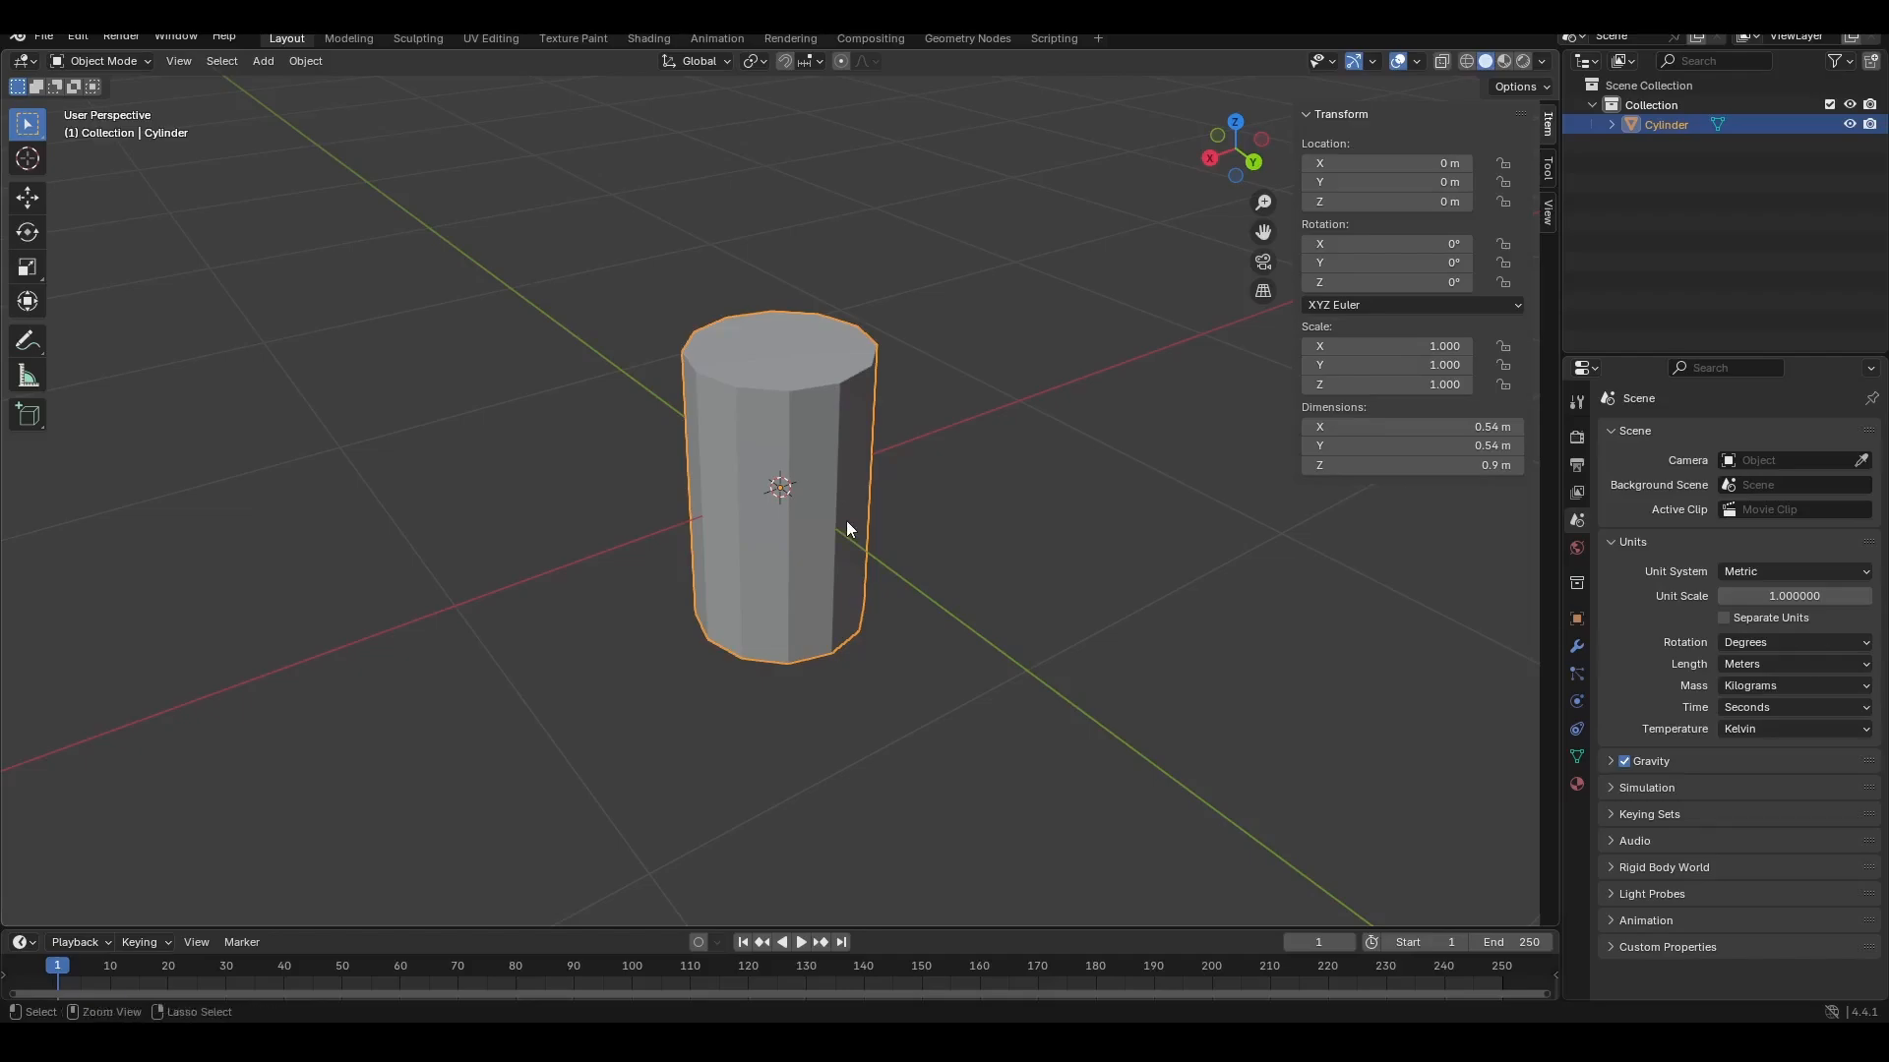
{"action": "middle_click_drag", "start_coordinate": [846, 528], "coordinate": [808, 789]}
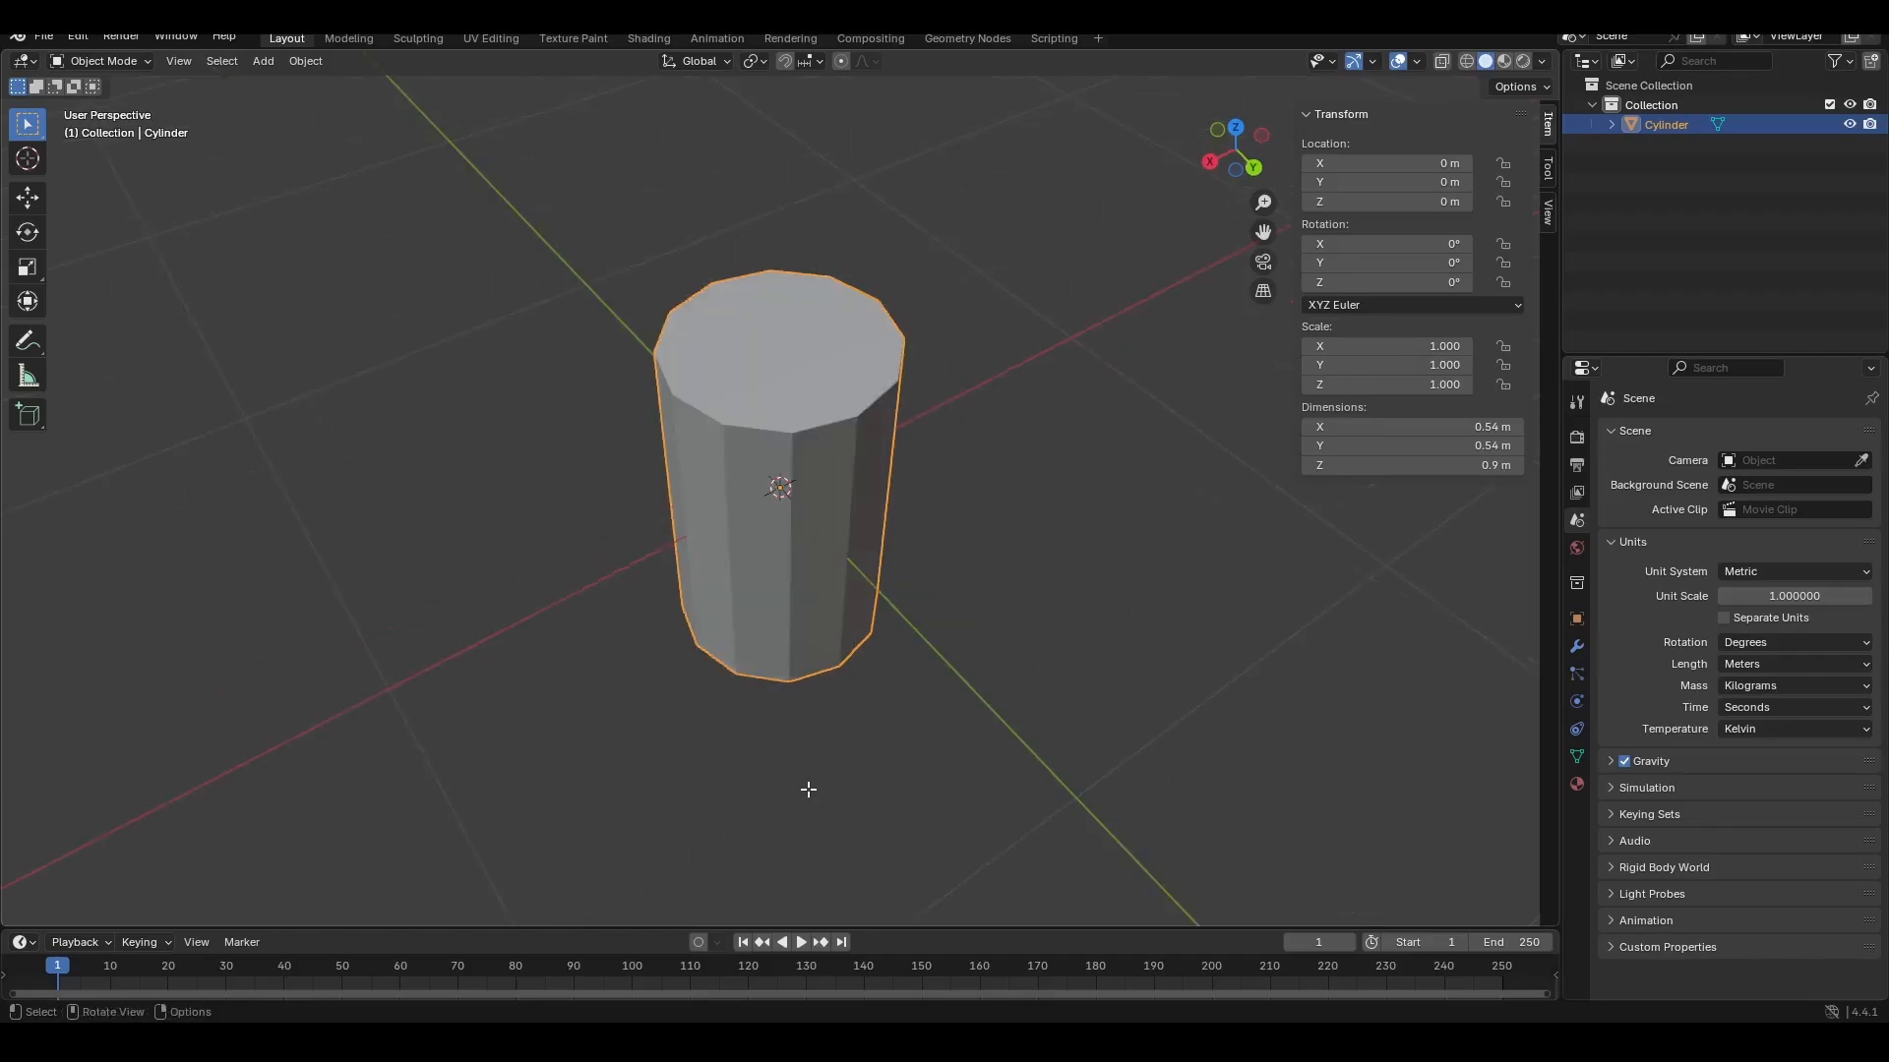
{"action": "key", "text": "Tab"}
{"action": "key", "text": "ctrl+r"}
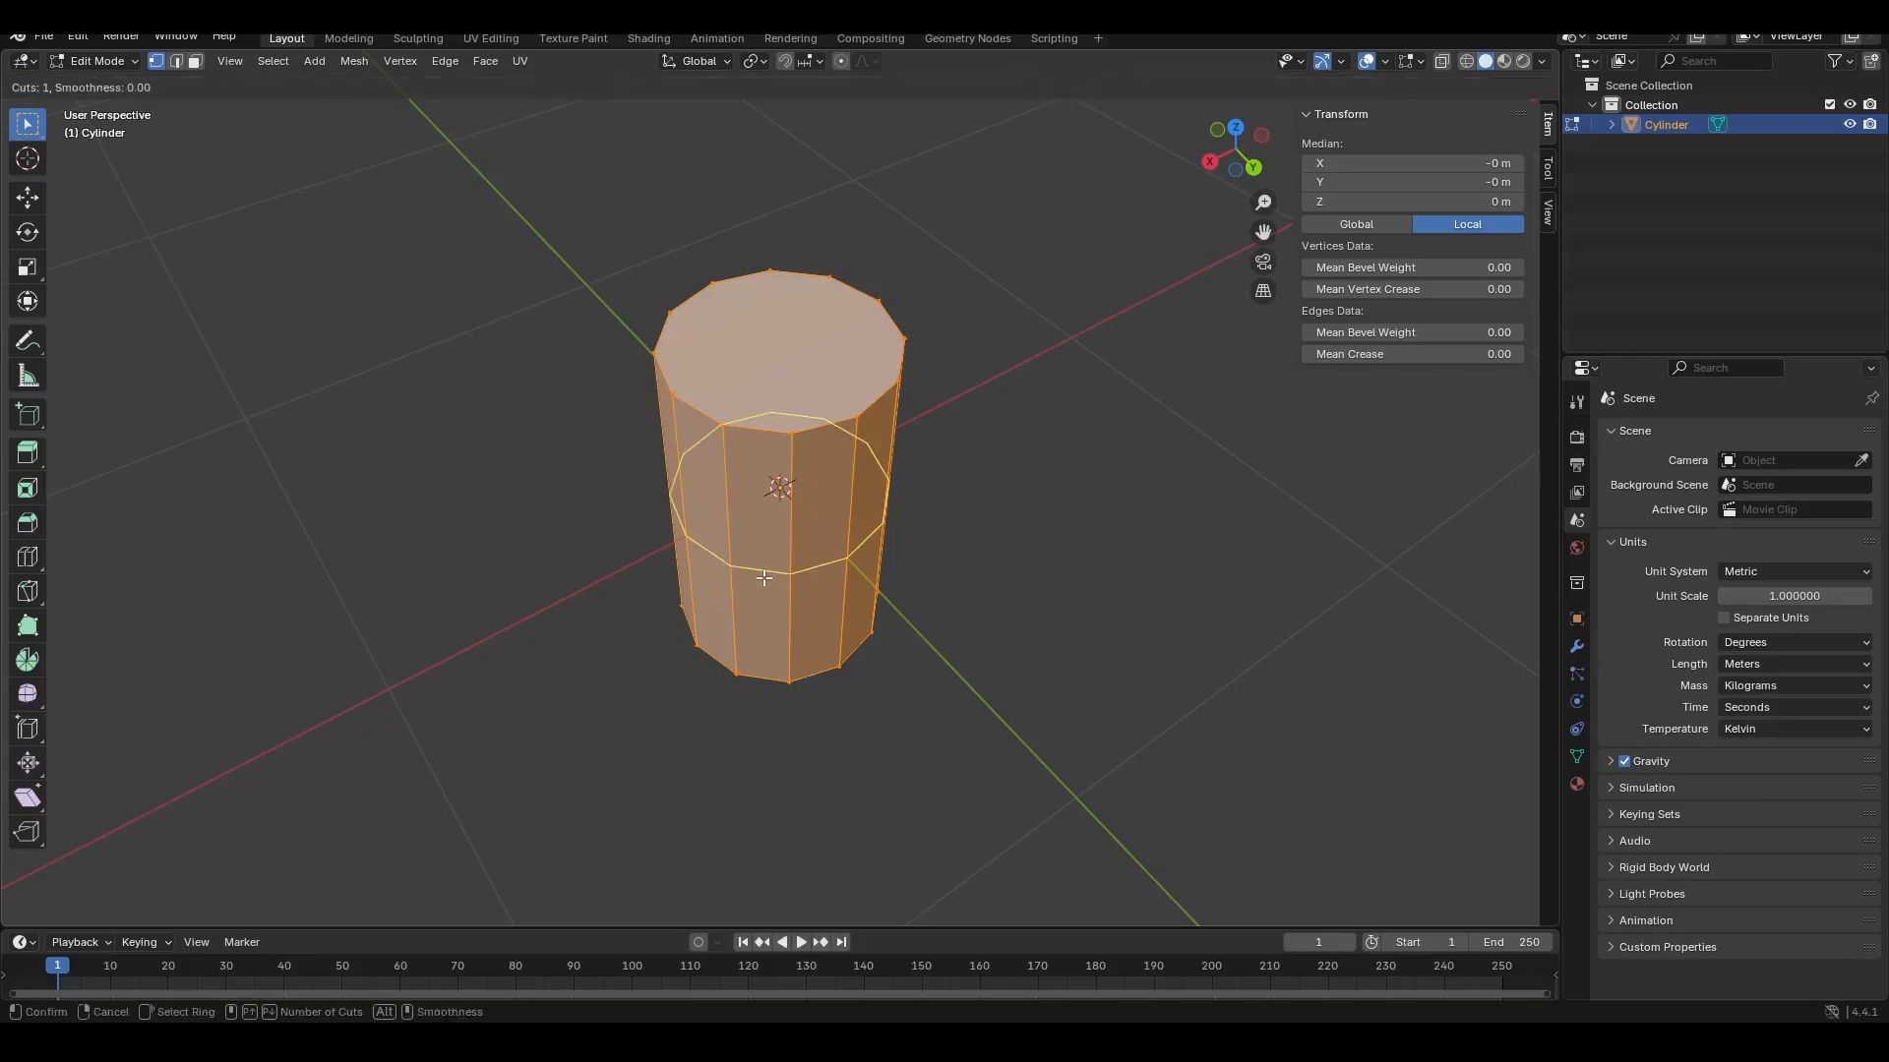
{"action": "scroll", "coordinate": [764, 579], "scroll_direction": "up", "scroll_amount": 2}
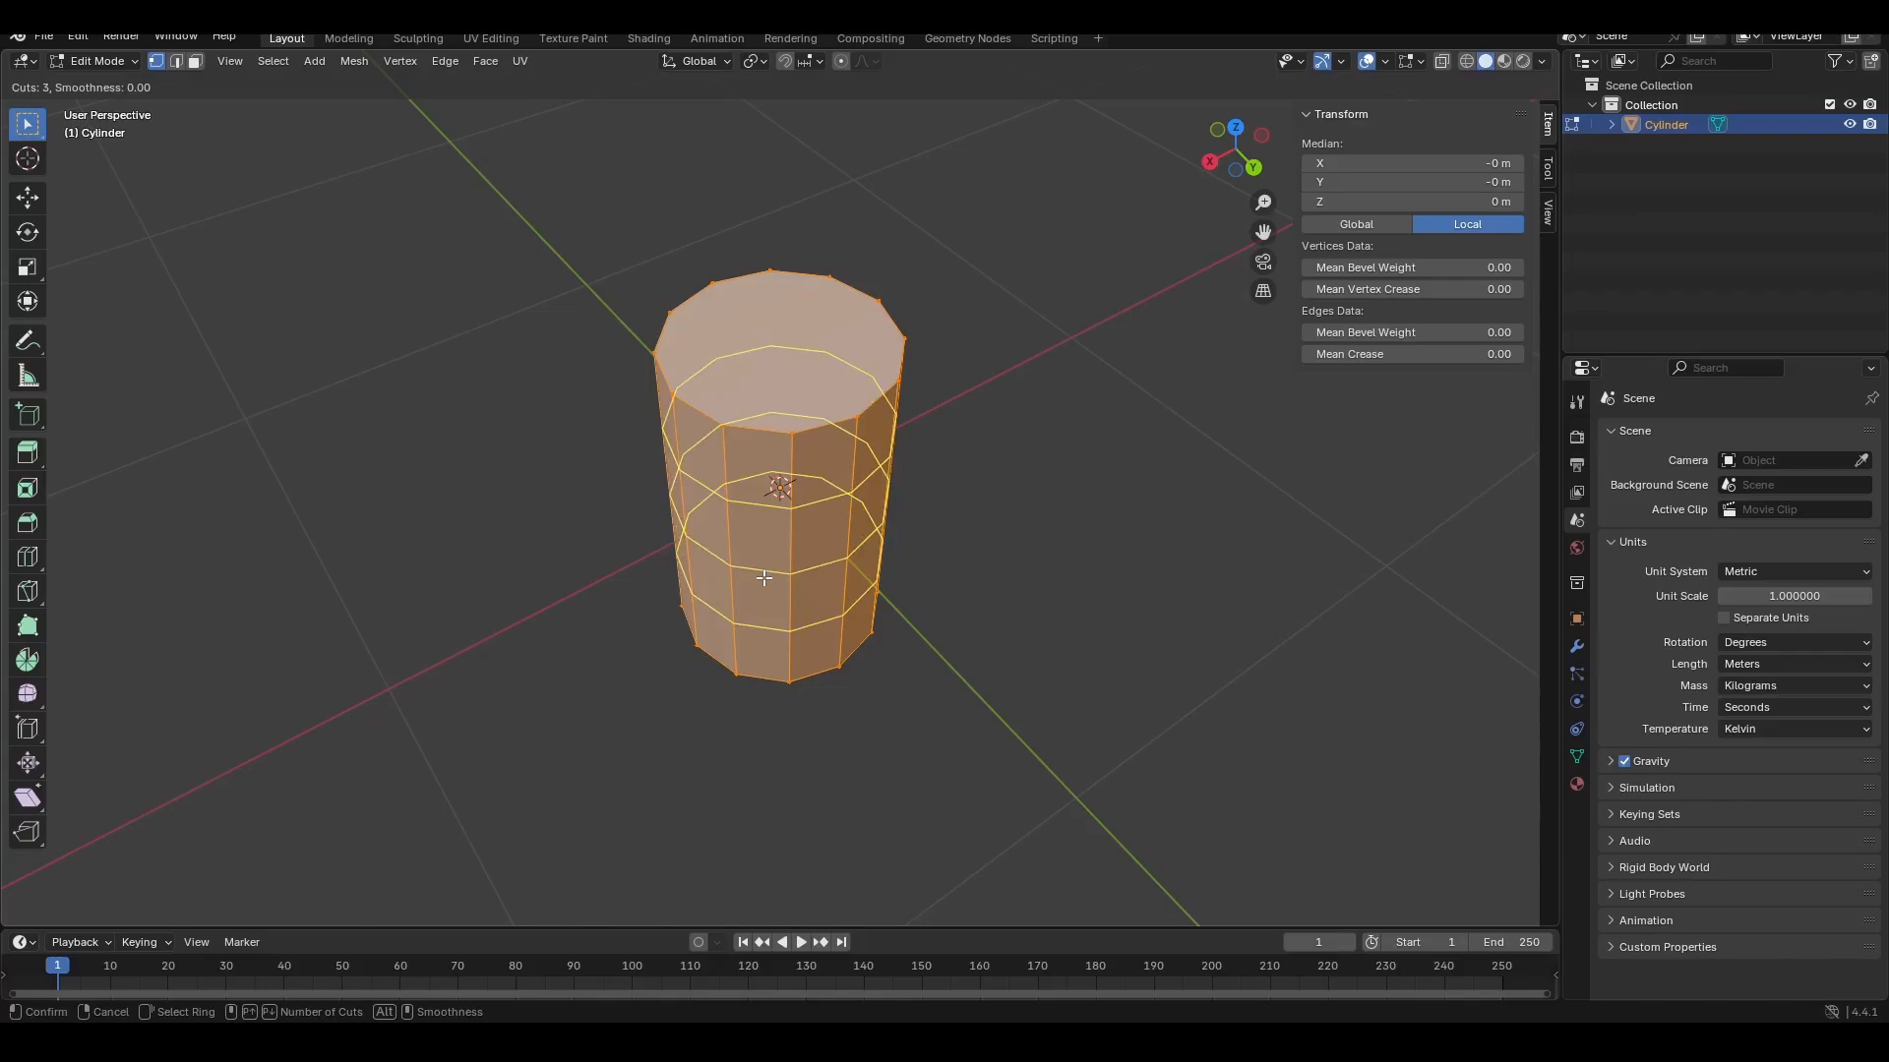
{"action": "left_click", "coordinate": [764, 579]}
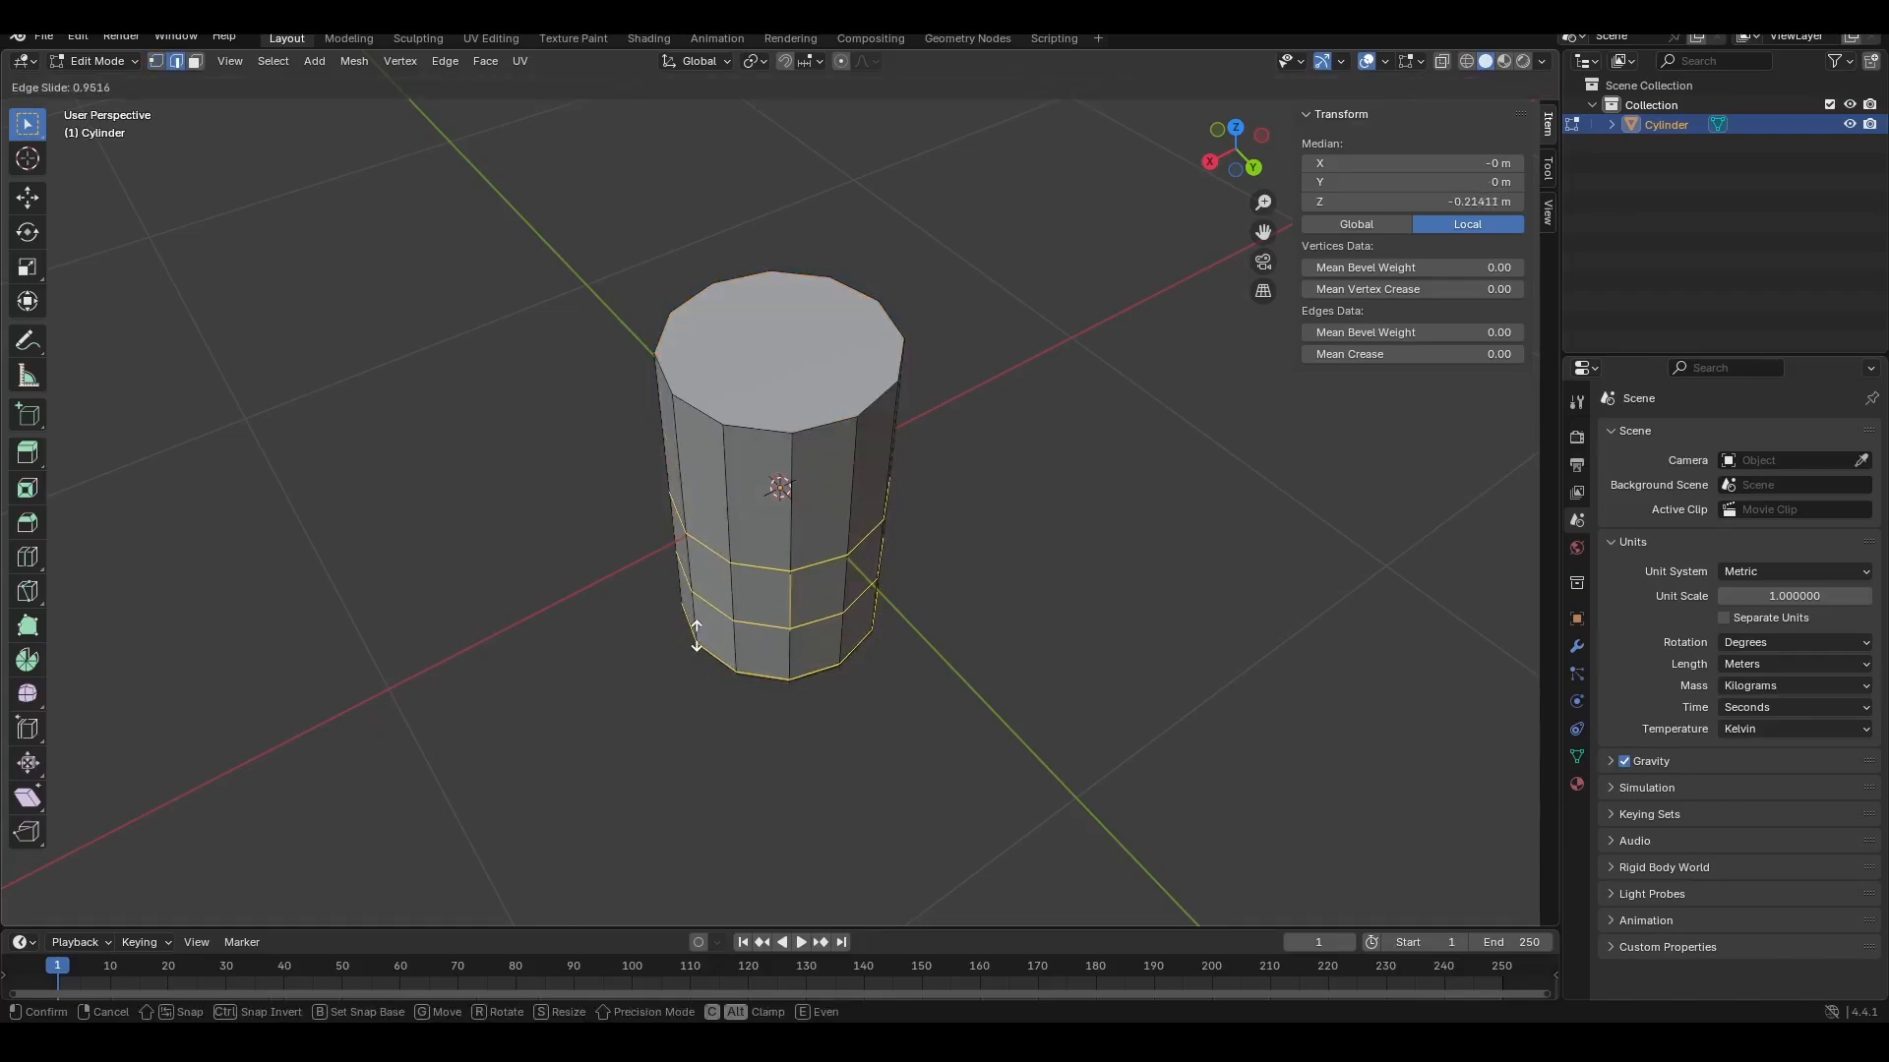
{"action": "right_click", "coordinate": [715, 599]}
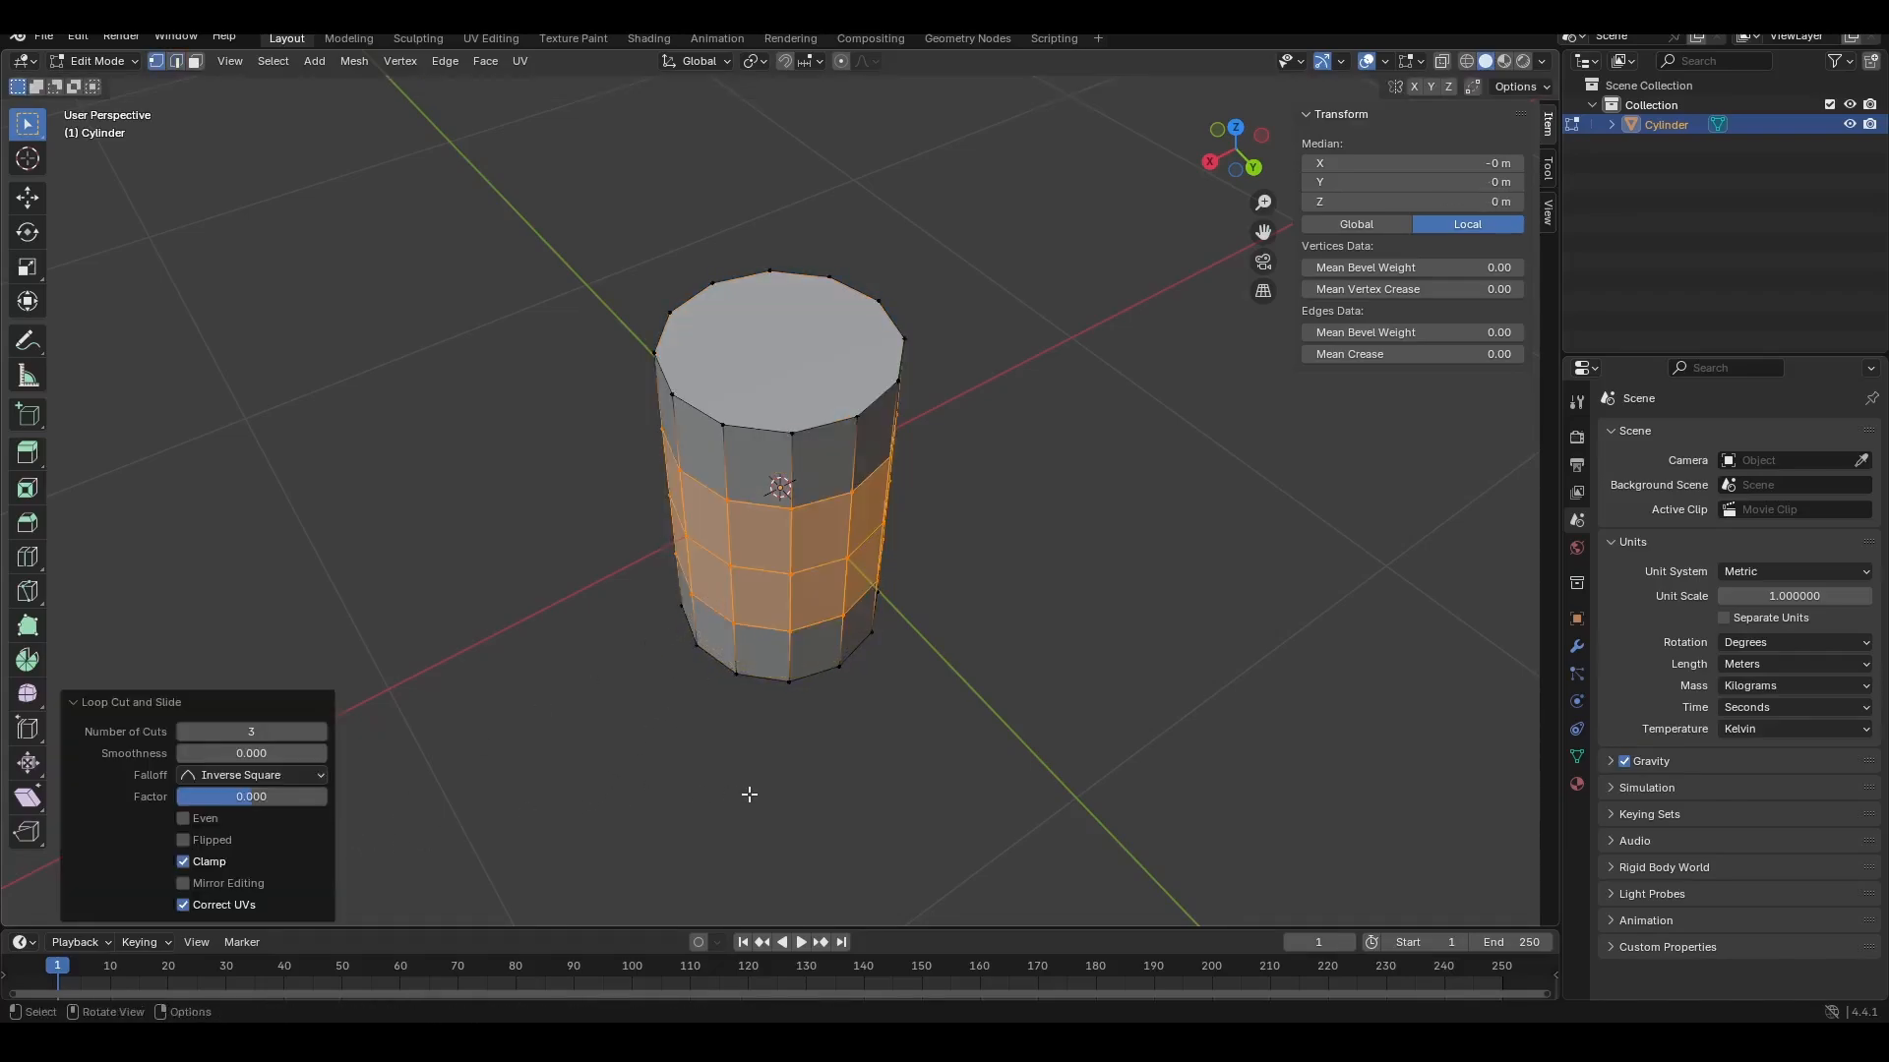
Step: In front view with wireframe shading, box-select the cylinder's two lowest vertex rings and delete their vertices
{"action": "middle_click_drag", "start_coordinate": [1012, 717], "coordinate": [956, 460]}
{"action": "scroll", "coordinate": [960, 463], "scroll_direction": "up", "scroll_amount": 2}
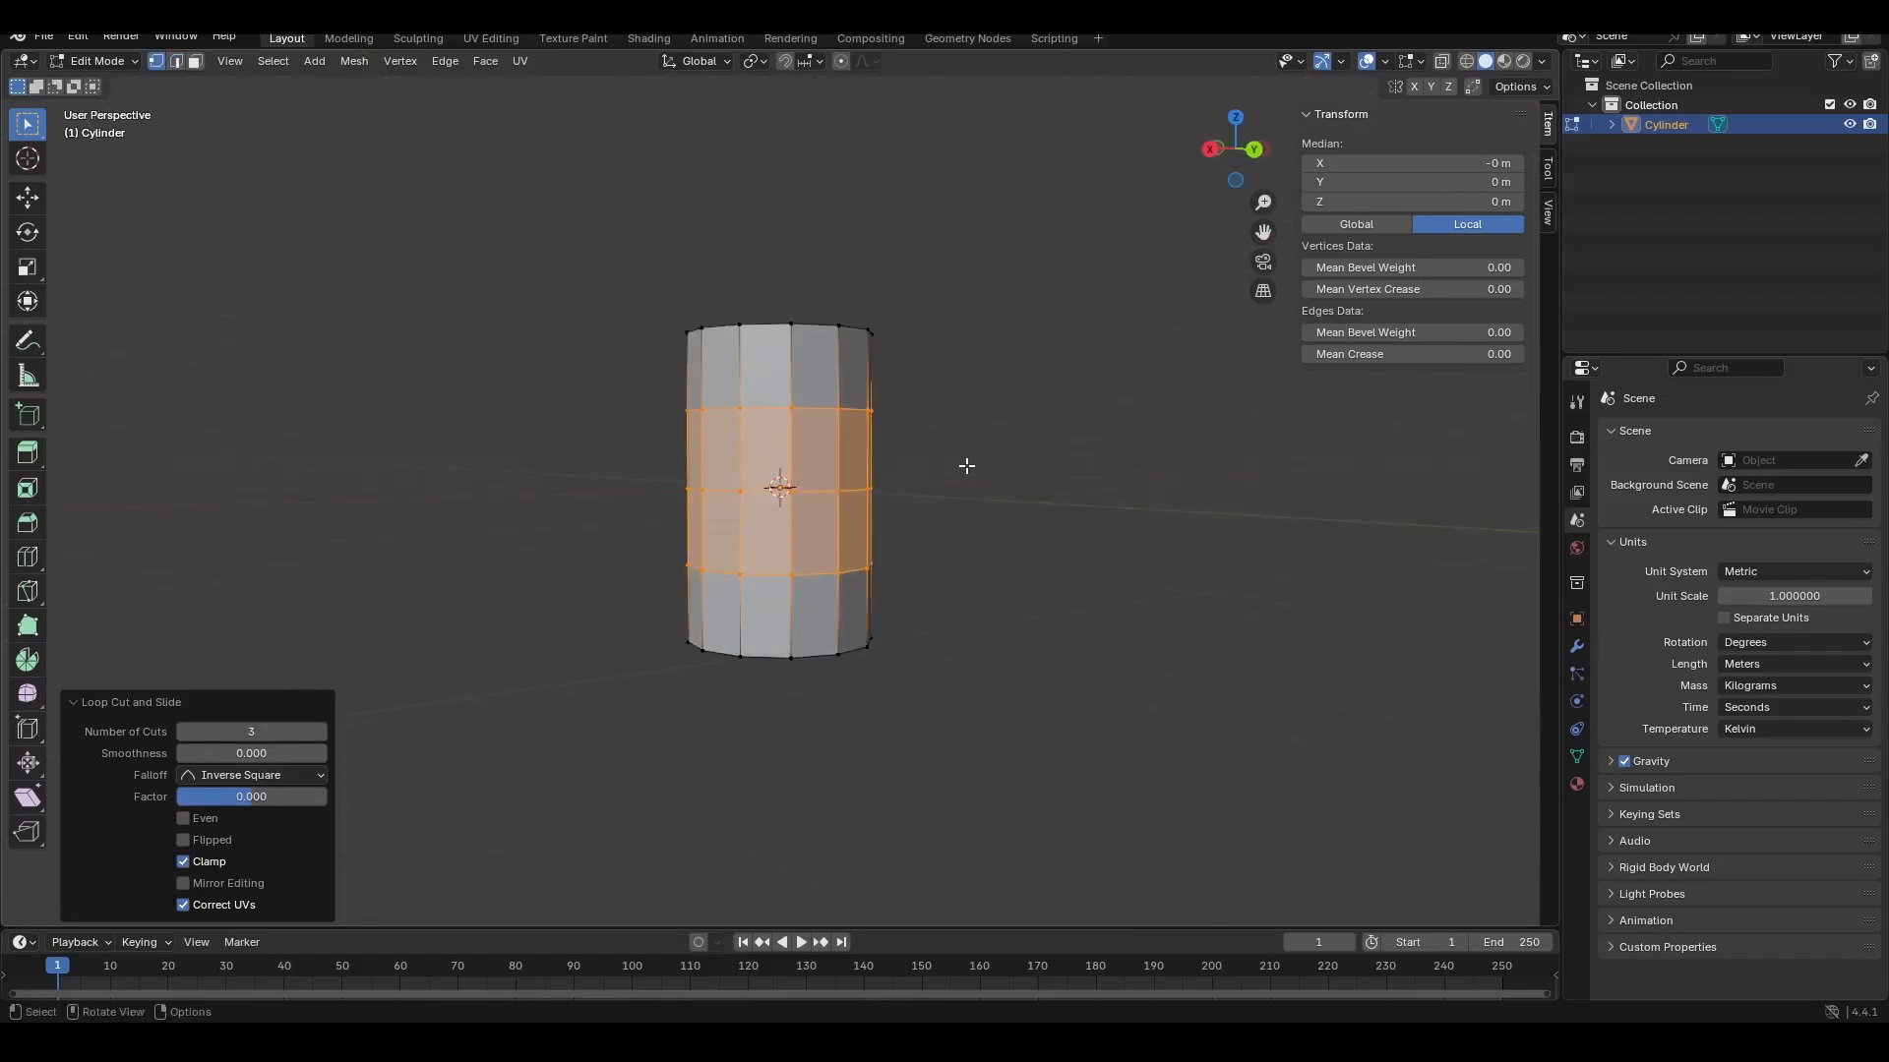
{"action": "key", "text": "KP_1"}
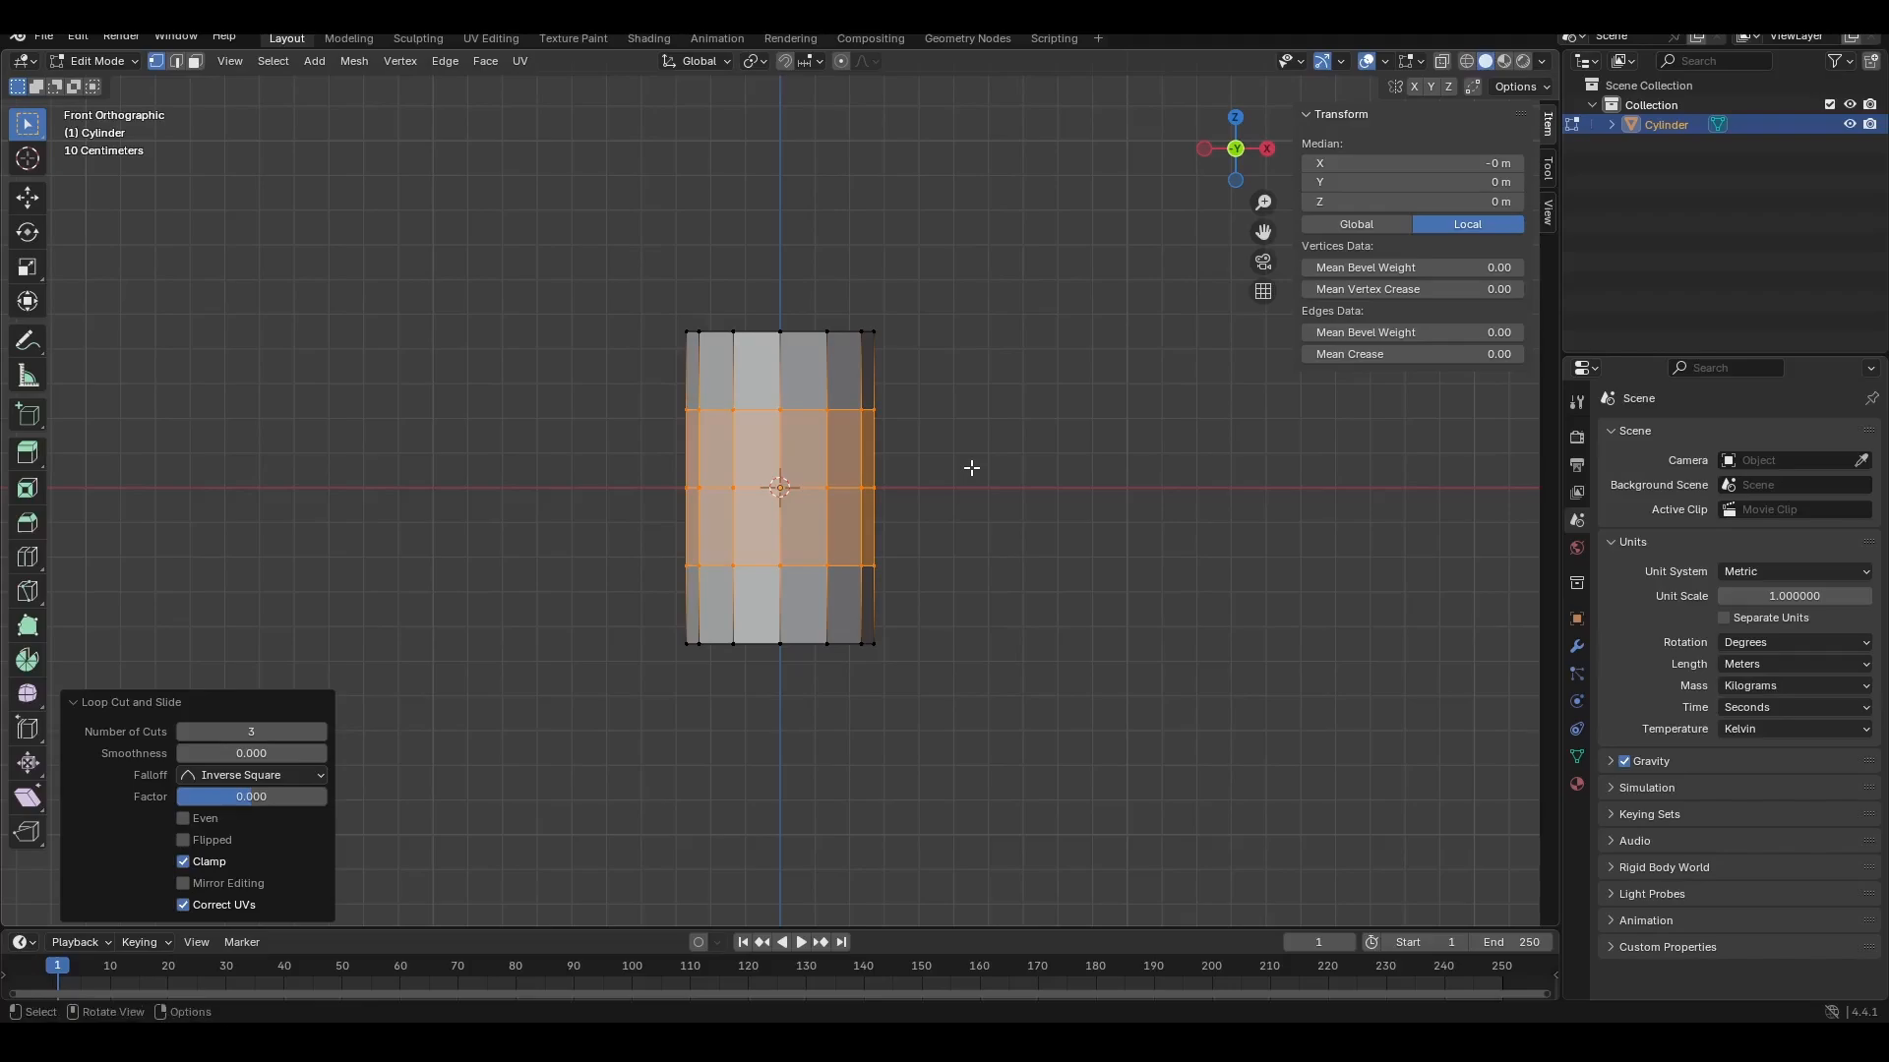
{"action": "key", "text": "2"}
{"action": "key", "text": "z"}
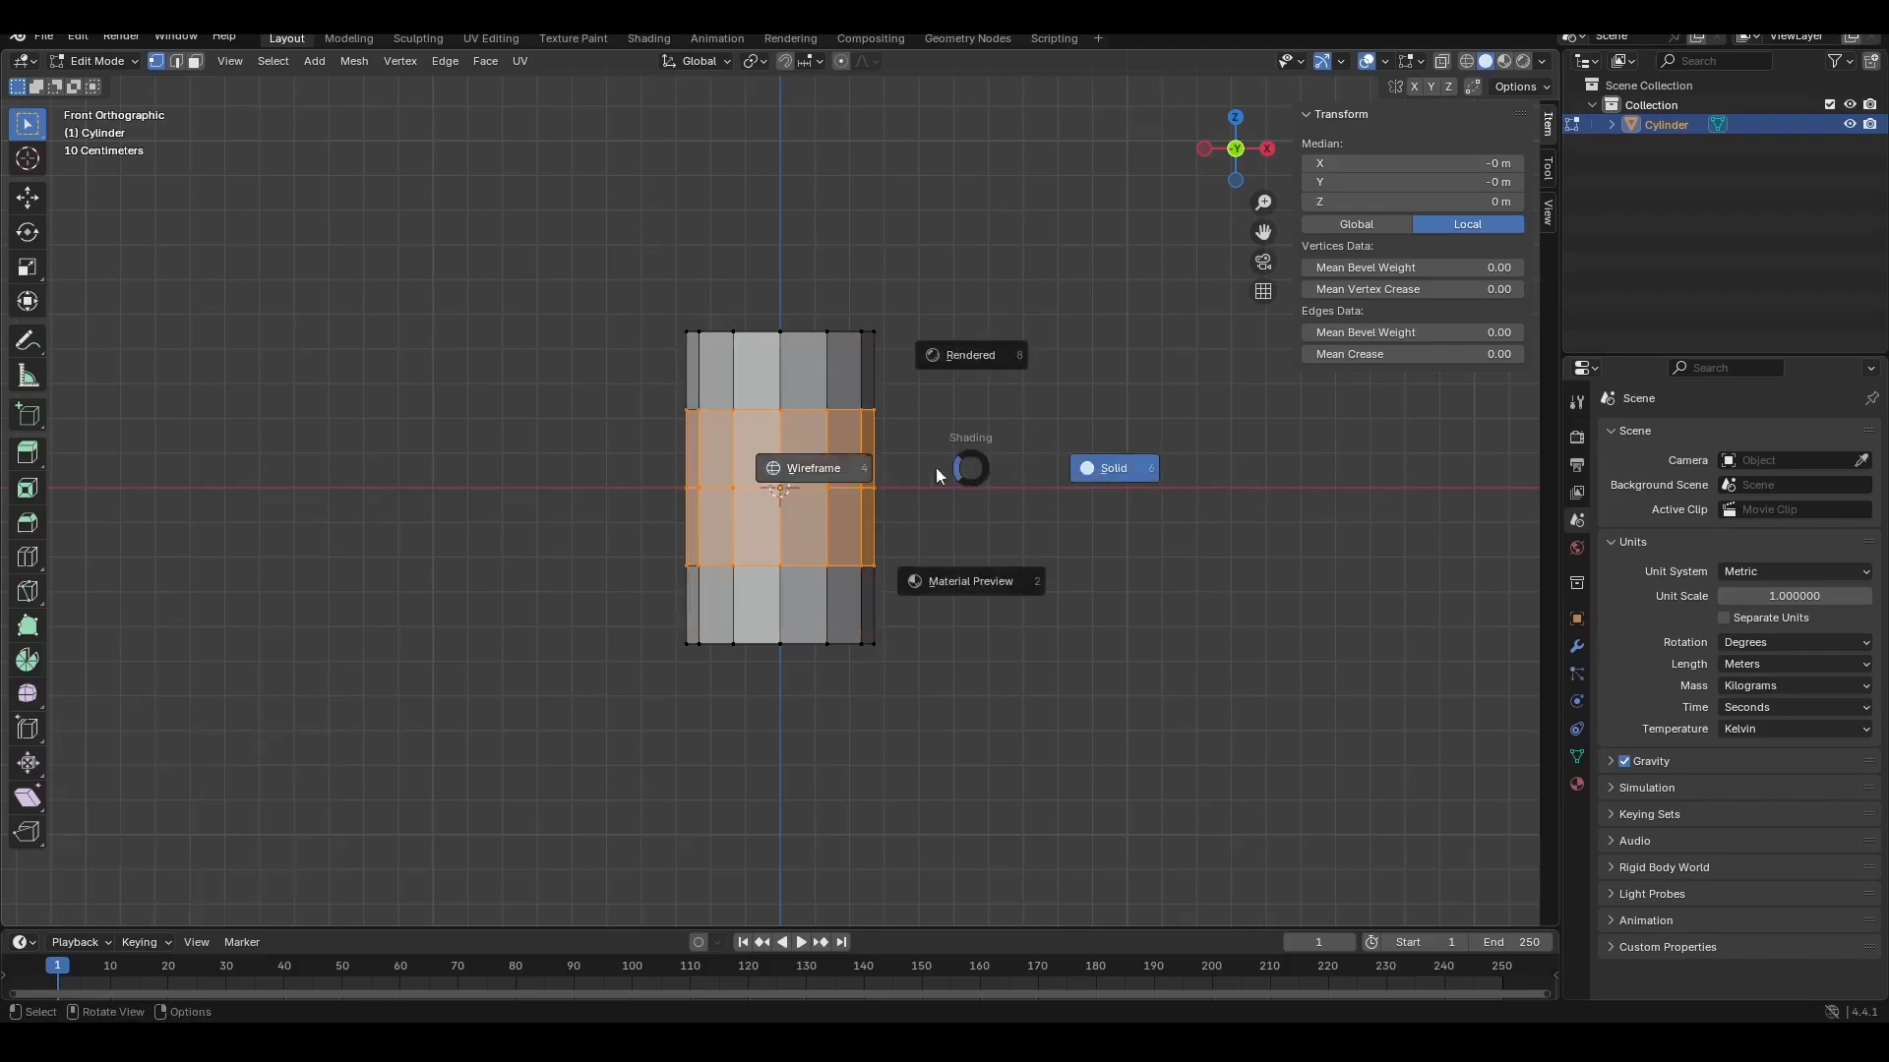
{"action": "left_click", "coordinate": [815, 468]}
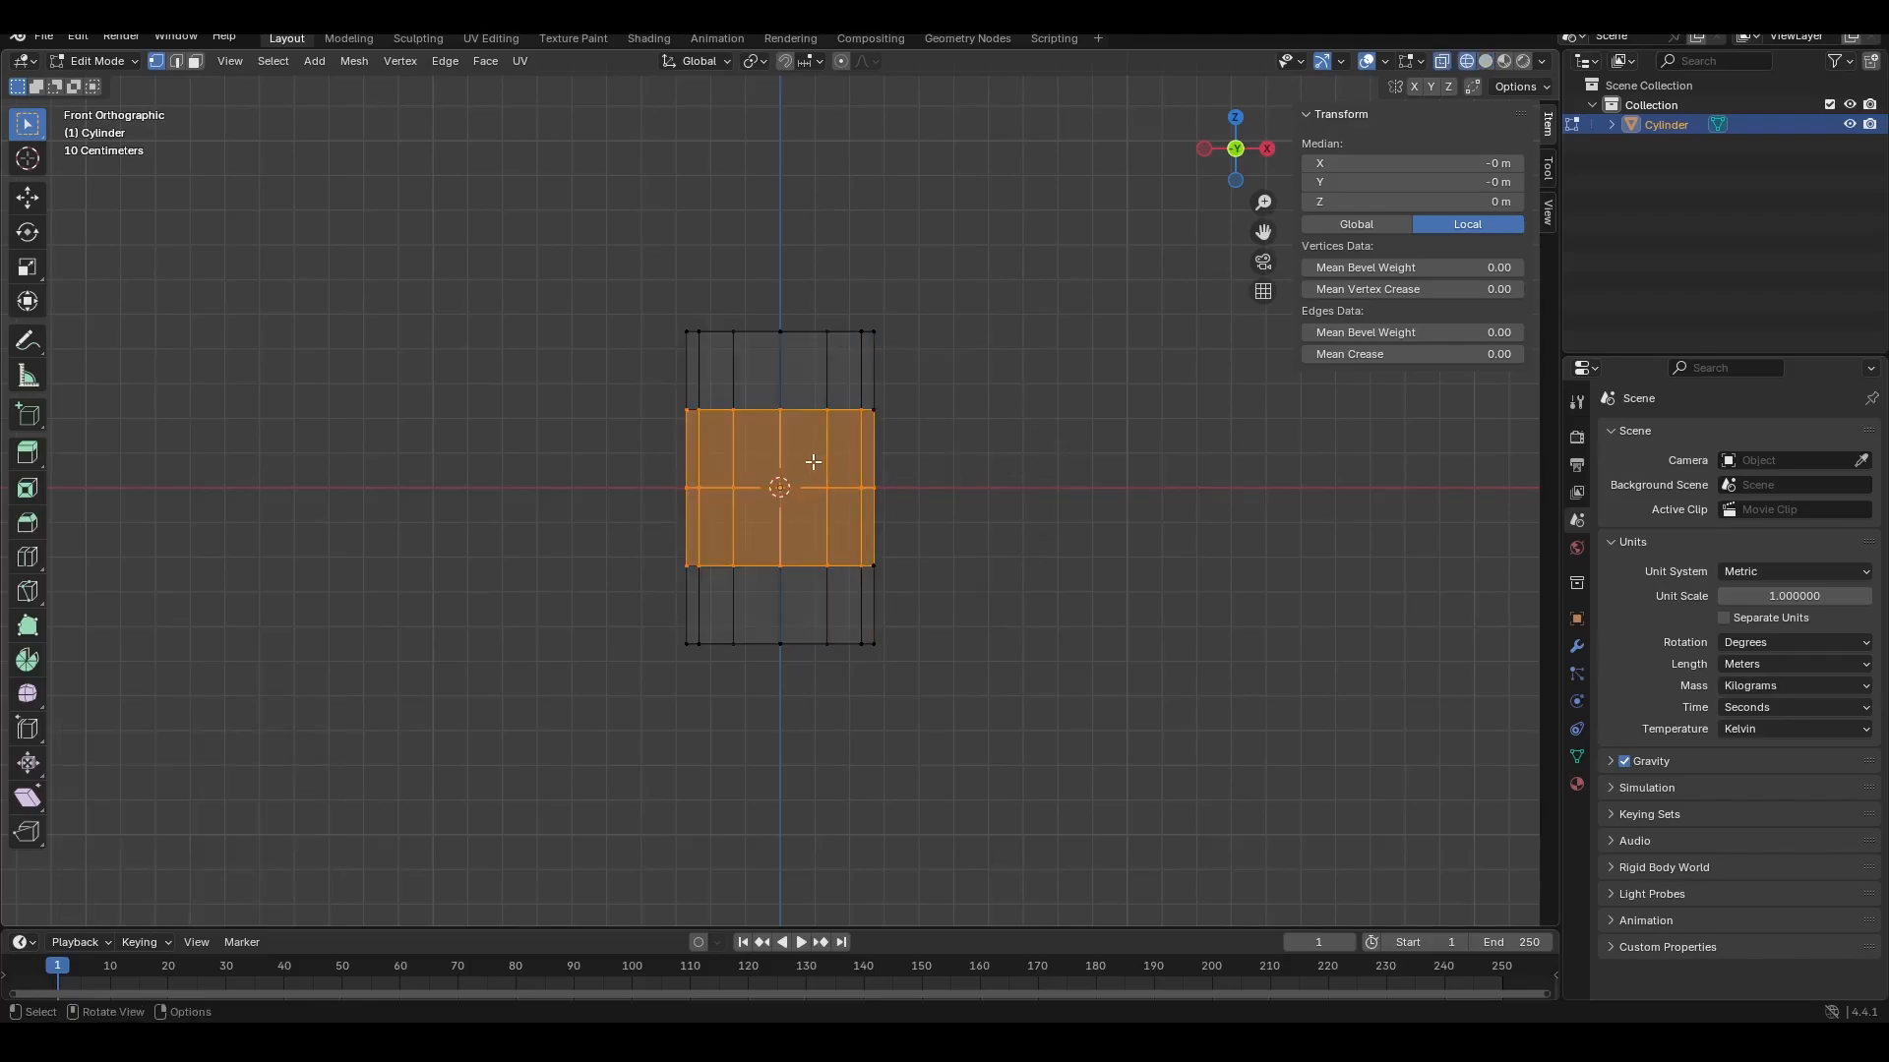
{"action": "left_click_drag", "start_coordinate": [1017, 705], "coordinate": [522, 522]}
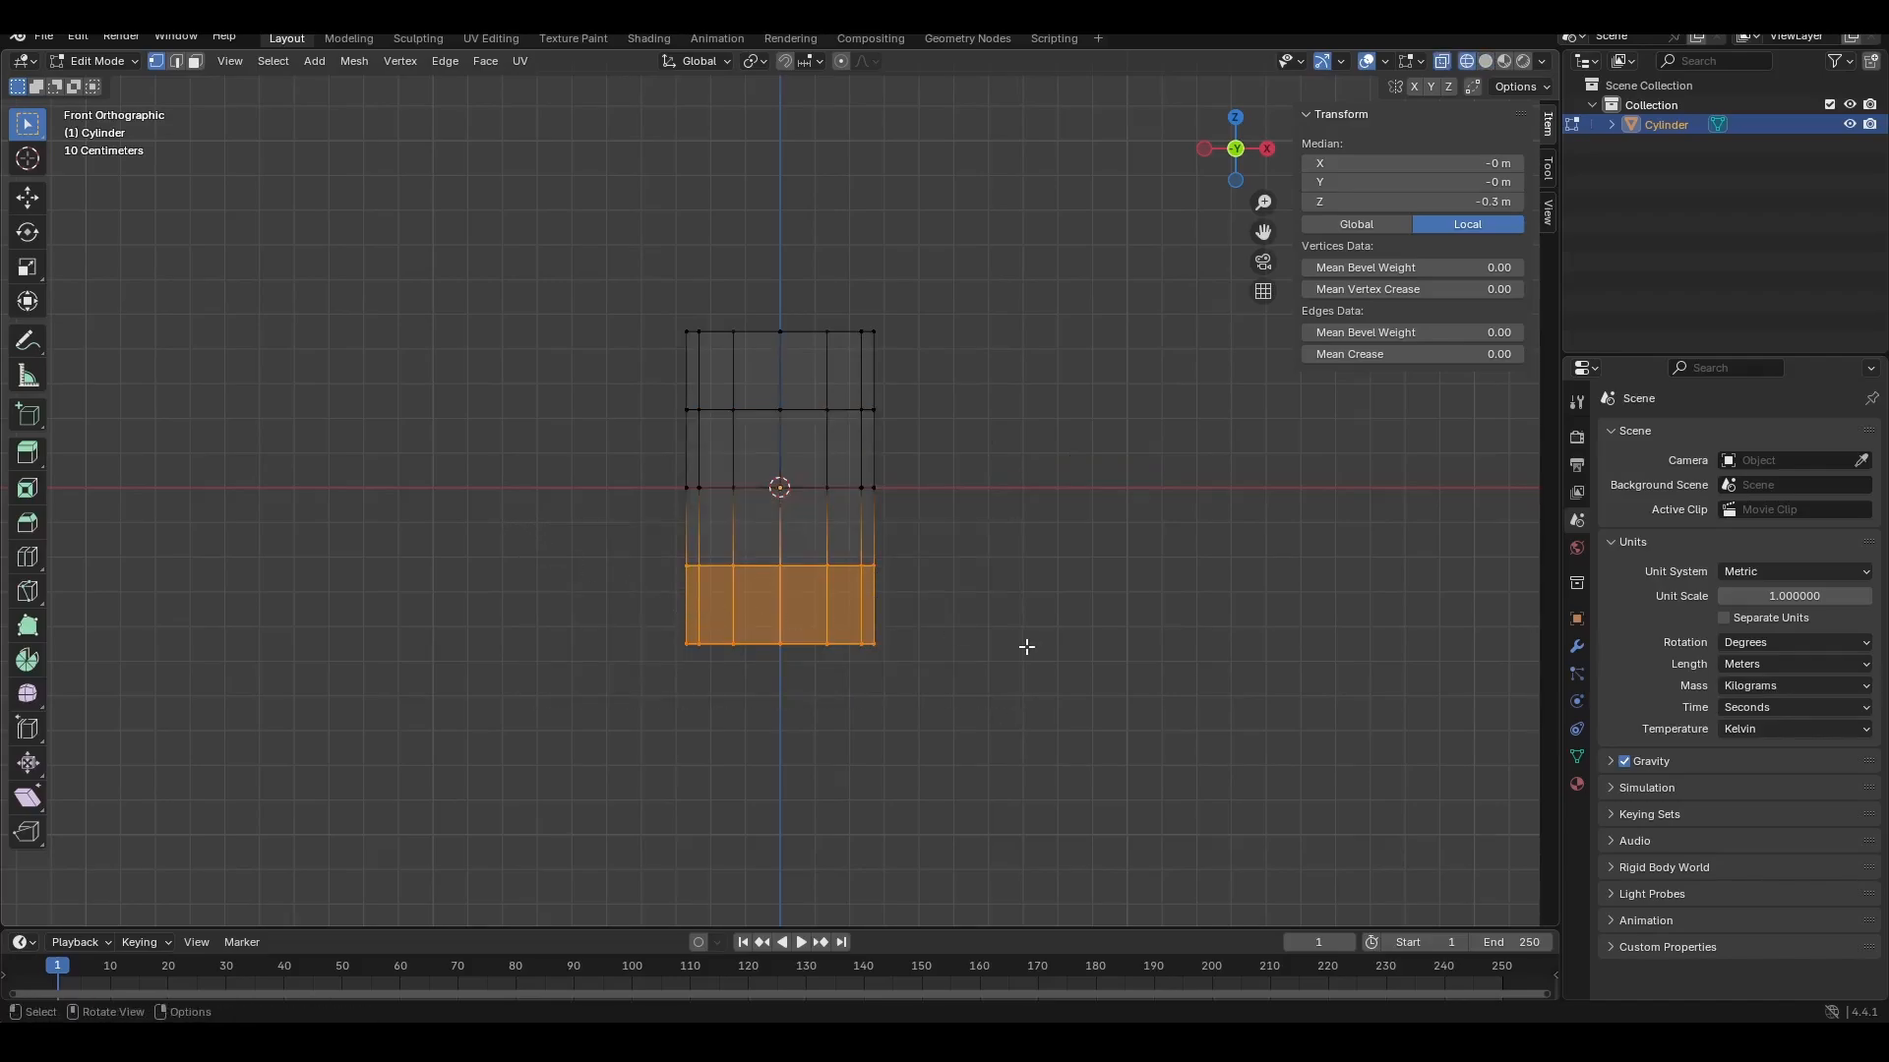
{"action": "key", "text": "x"}
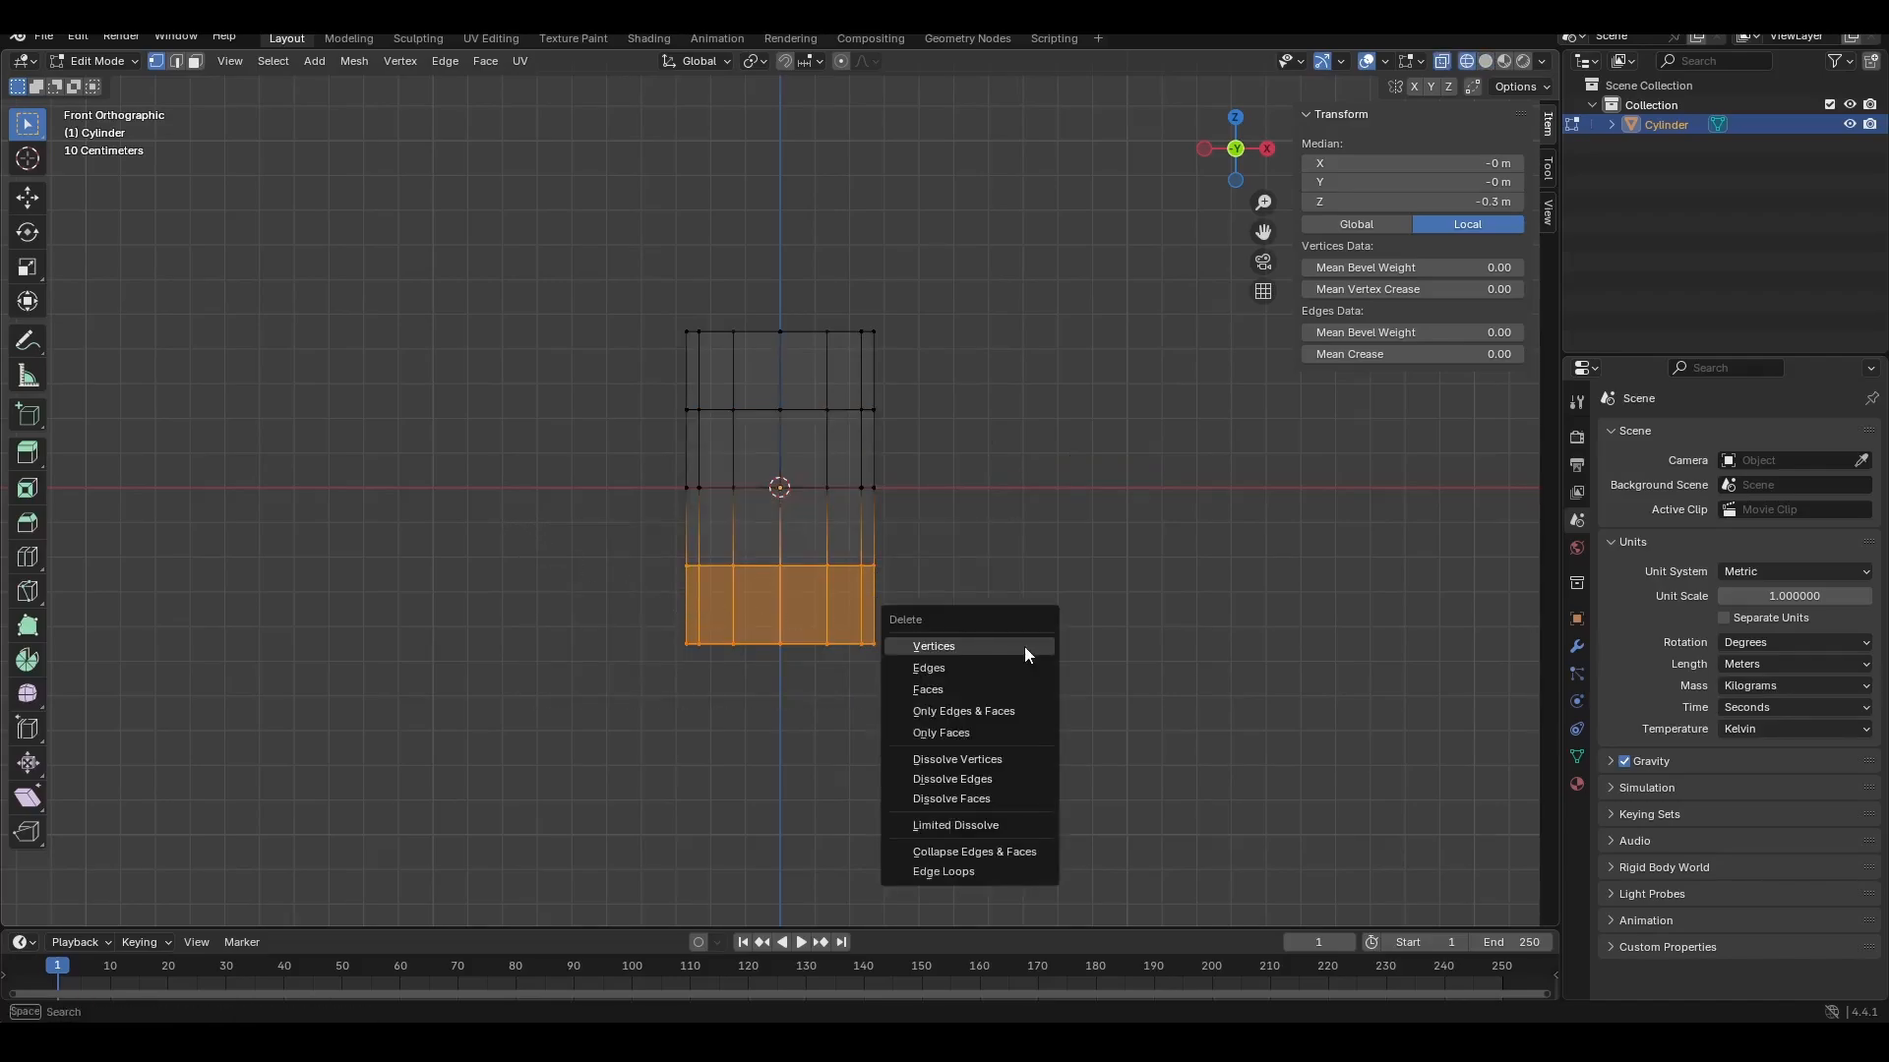
{"action": "left_click", "coordinate": [1024, 646]}
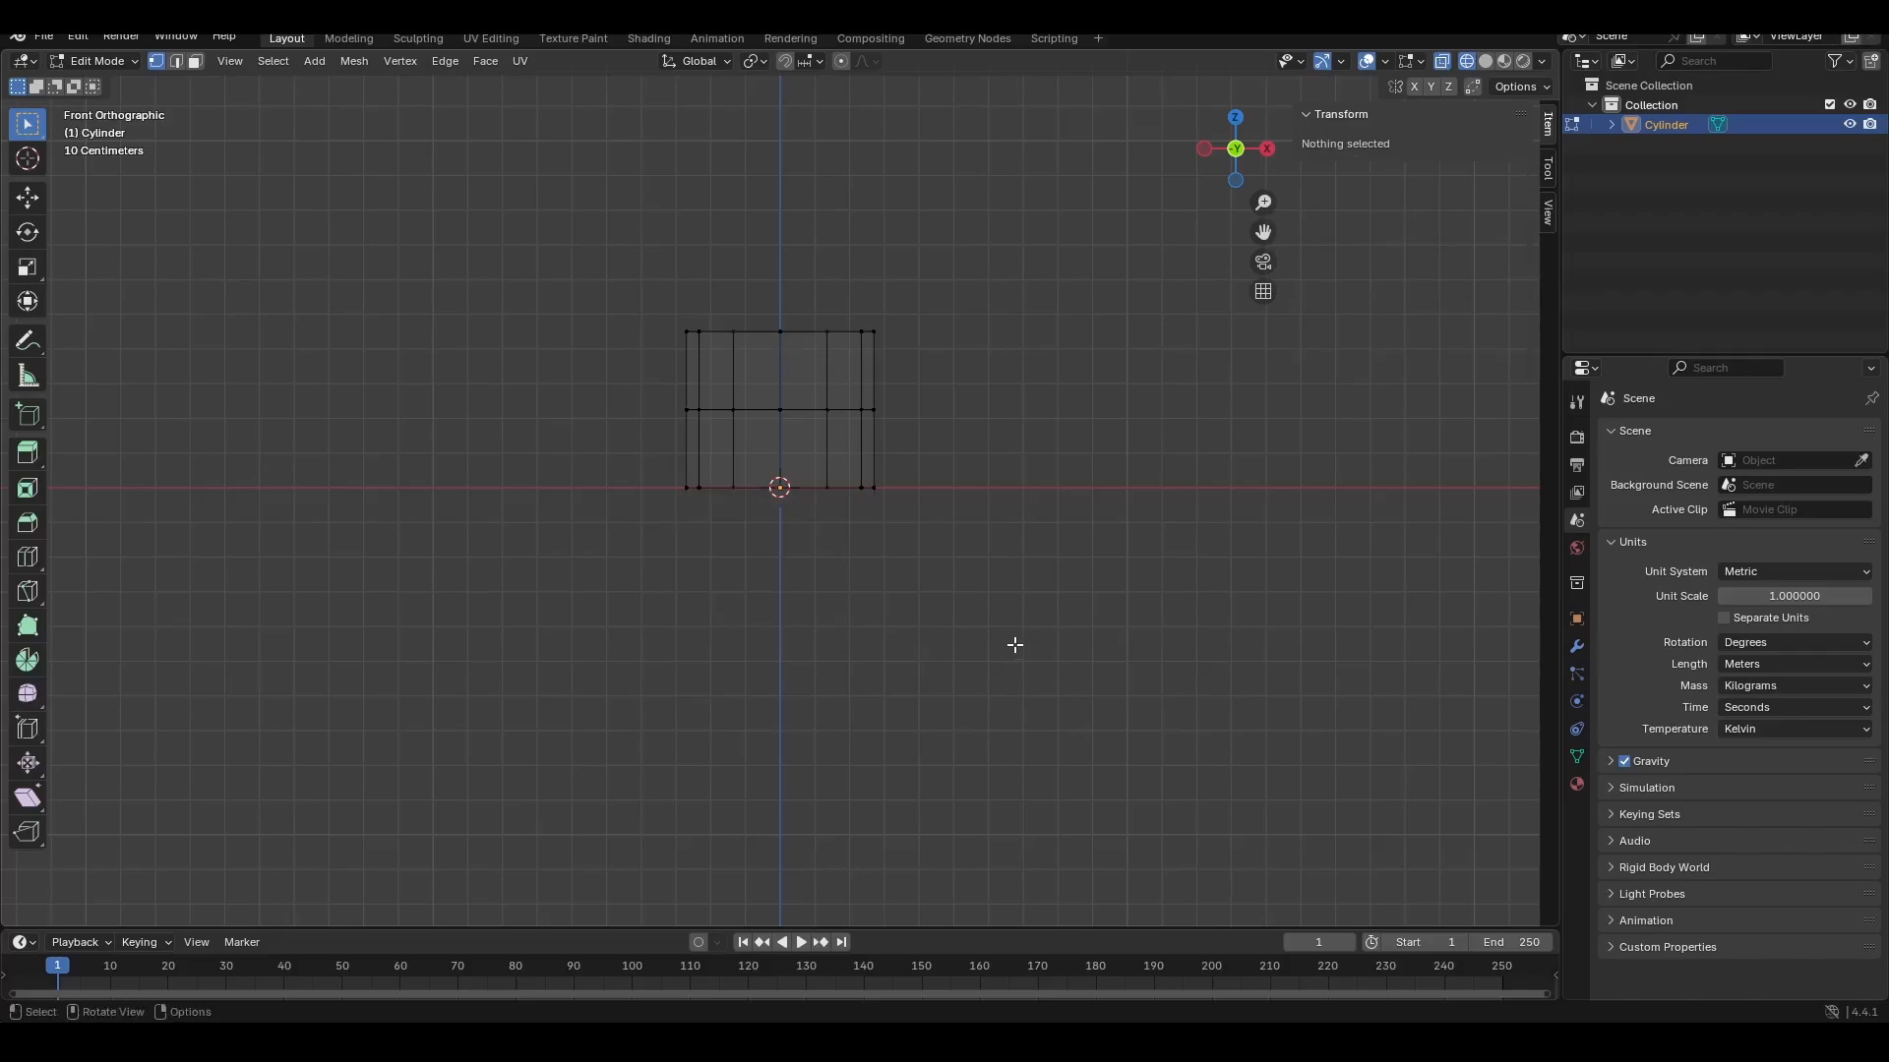
Step: Return the remaining upper half of the cylinder to Object Mode with Solid shading
{"action": "key", "text": "a"}
{"action": "key", "text": "Tab"}
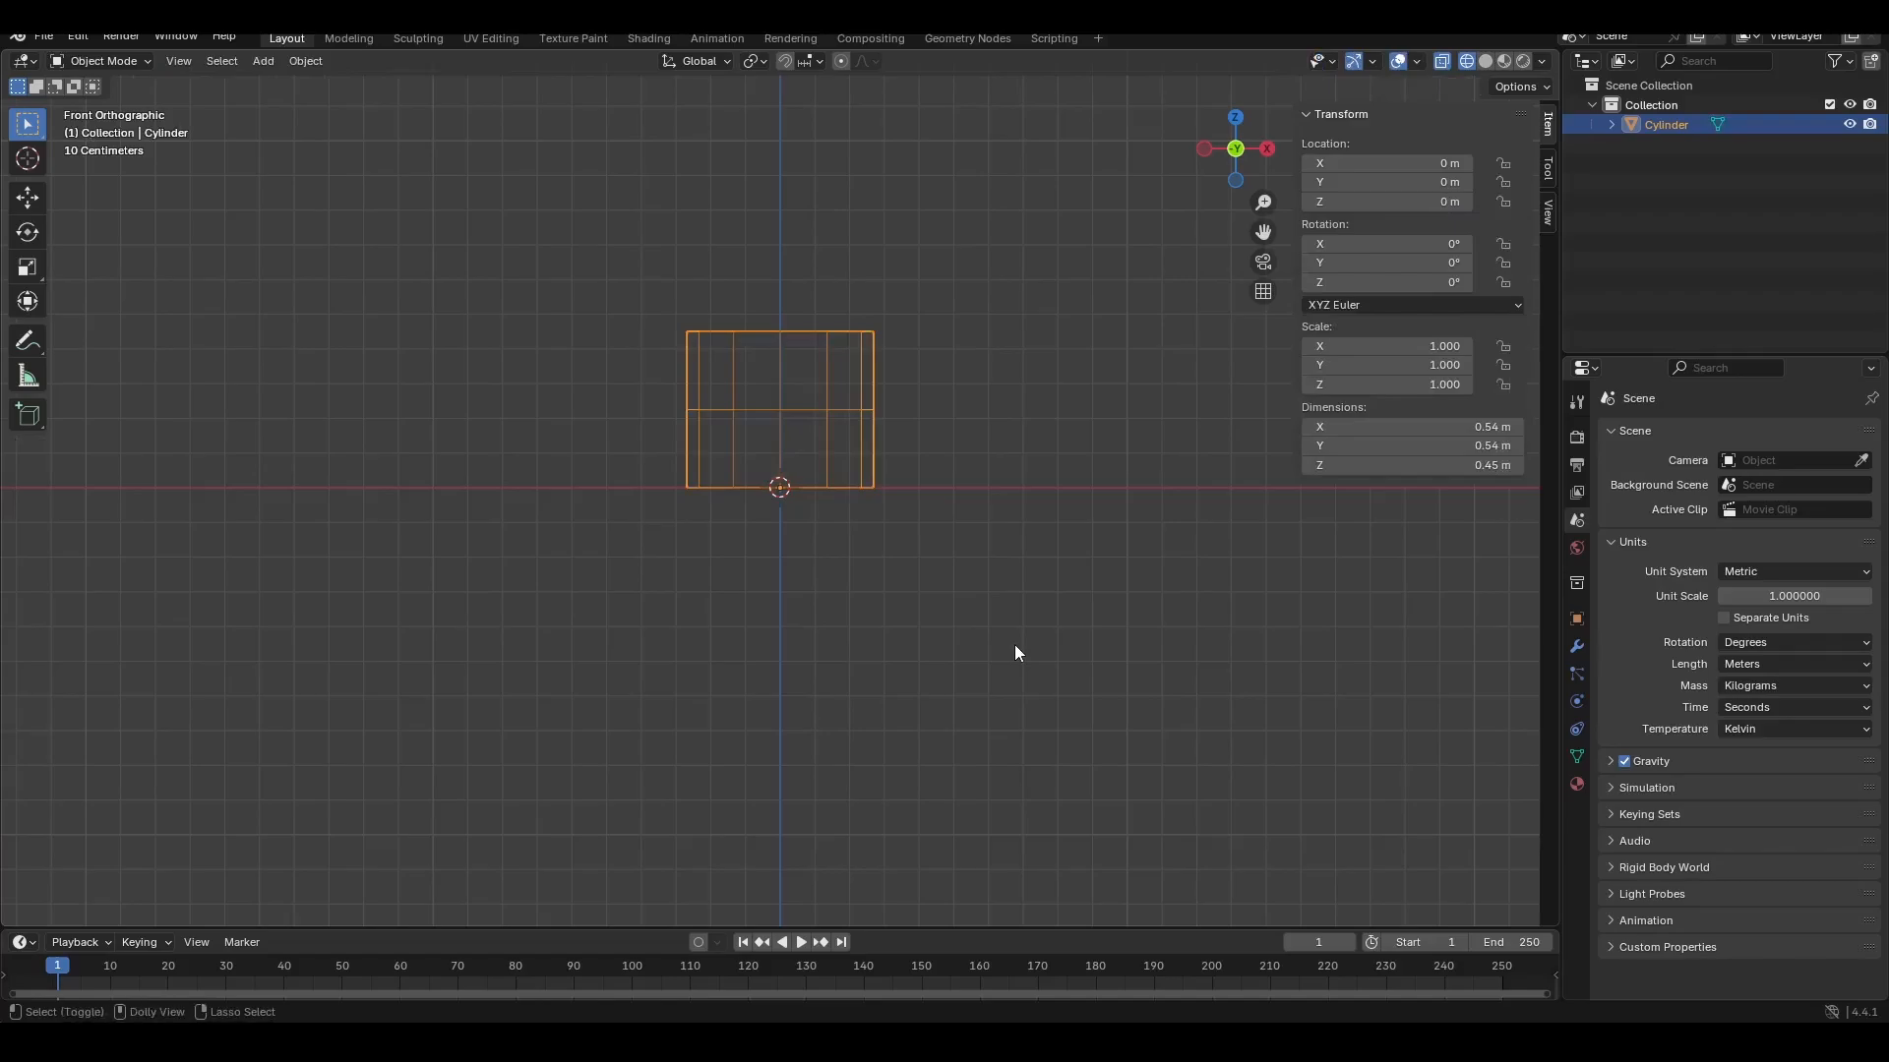
{"action": "key", "text": "z"}
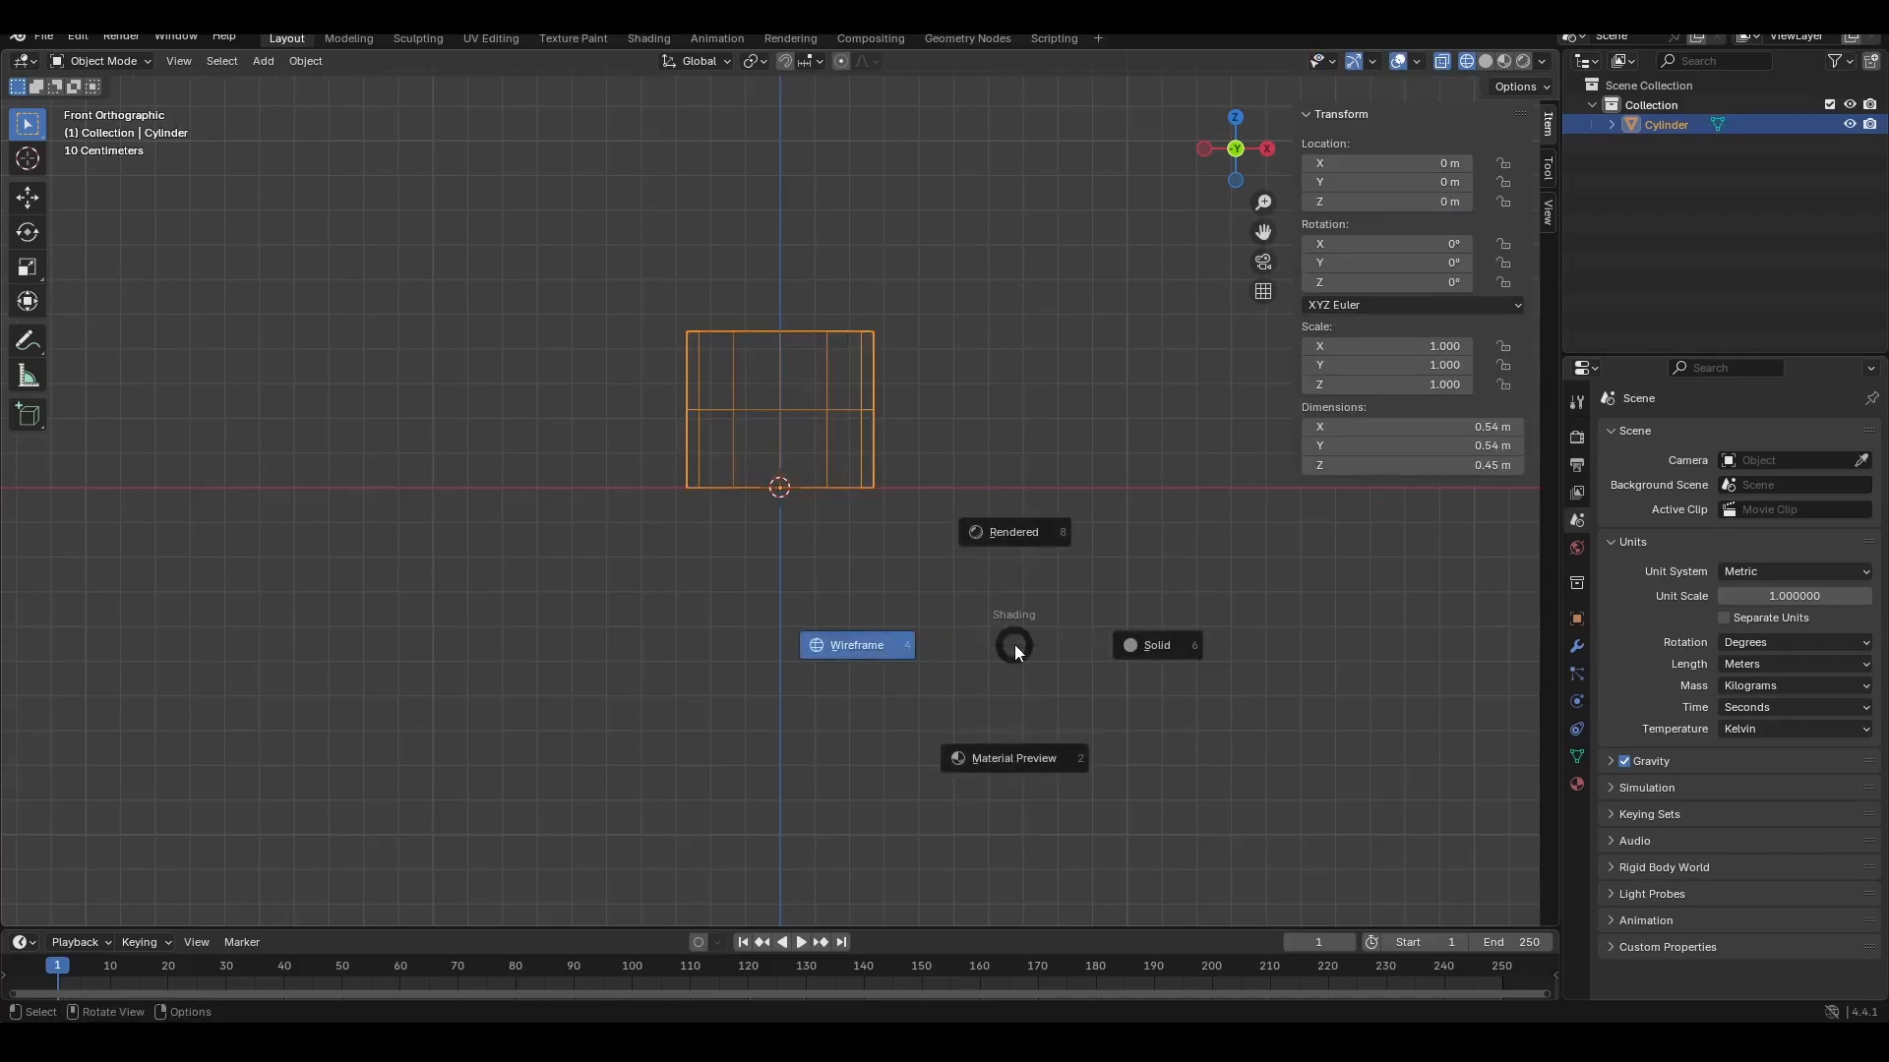
{"action": "left_click", "coordinate": [1131, 647]}
{"action": "middle_click_drag", "start_coordinate": [923, 346], "coordinate": [917, 408]}
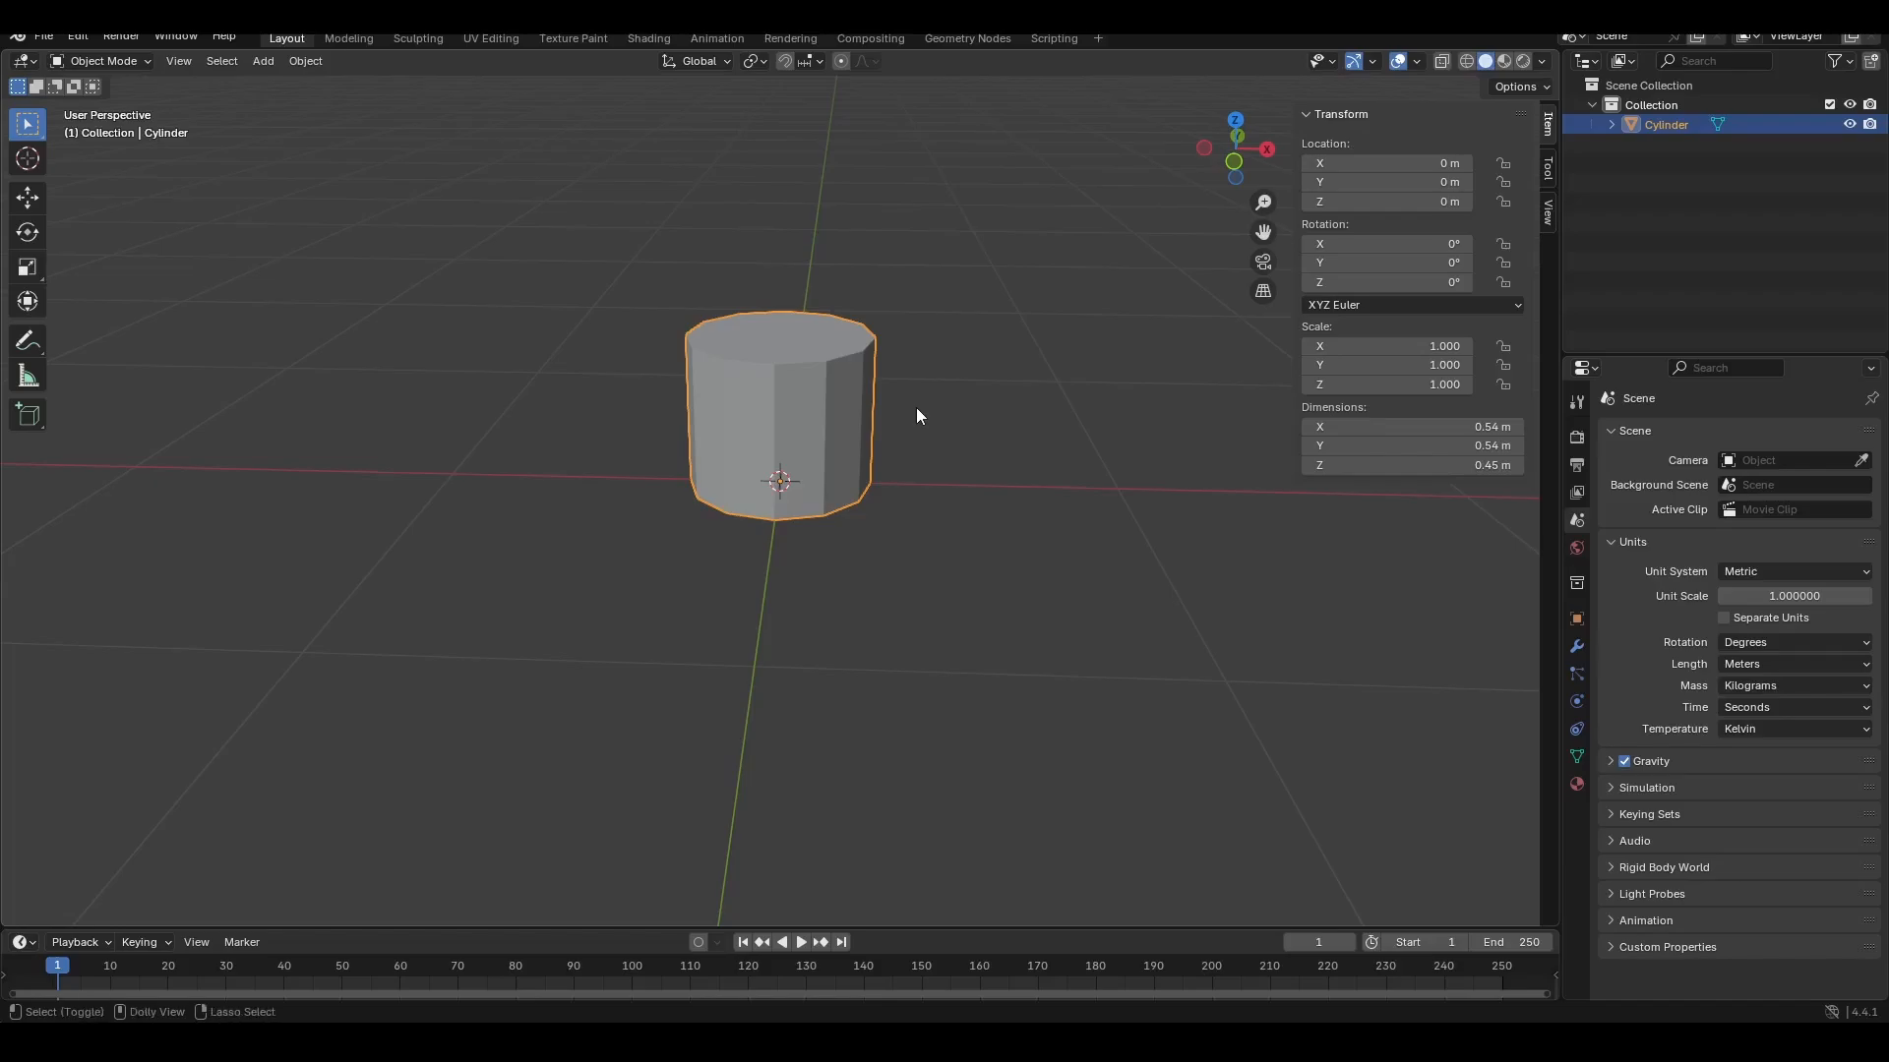
Step: Add a Mirror modifier to the half cylinder with only the Z axis enabled, and enter Edit Mode in front view
{"action": "left_click", "coordinate": [1576, 646]}
{"action": "left_click", "coordinate": [1727, 434]}
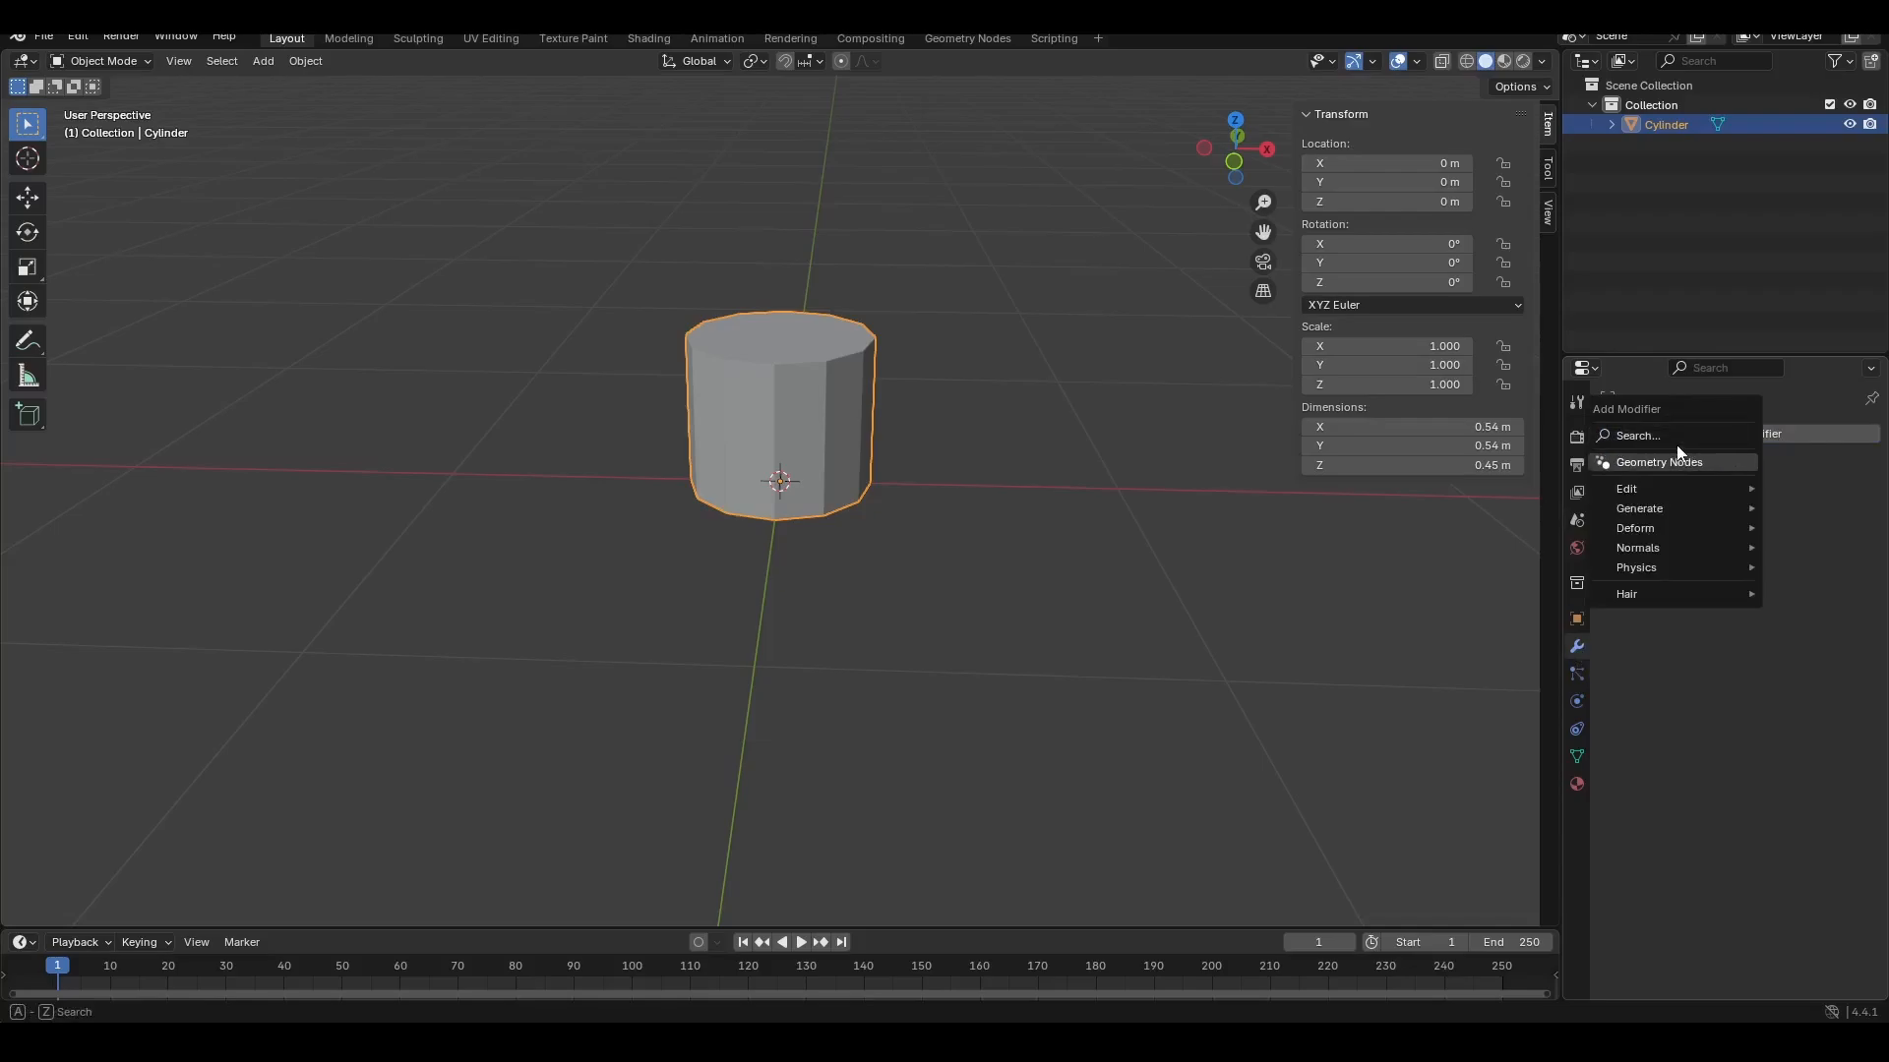
{"action": "left_click", "coordinate": [1641, 433]}
{"action": "type", "text": "иум"}
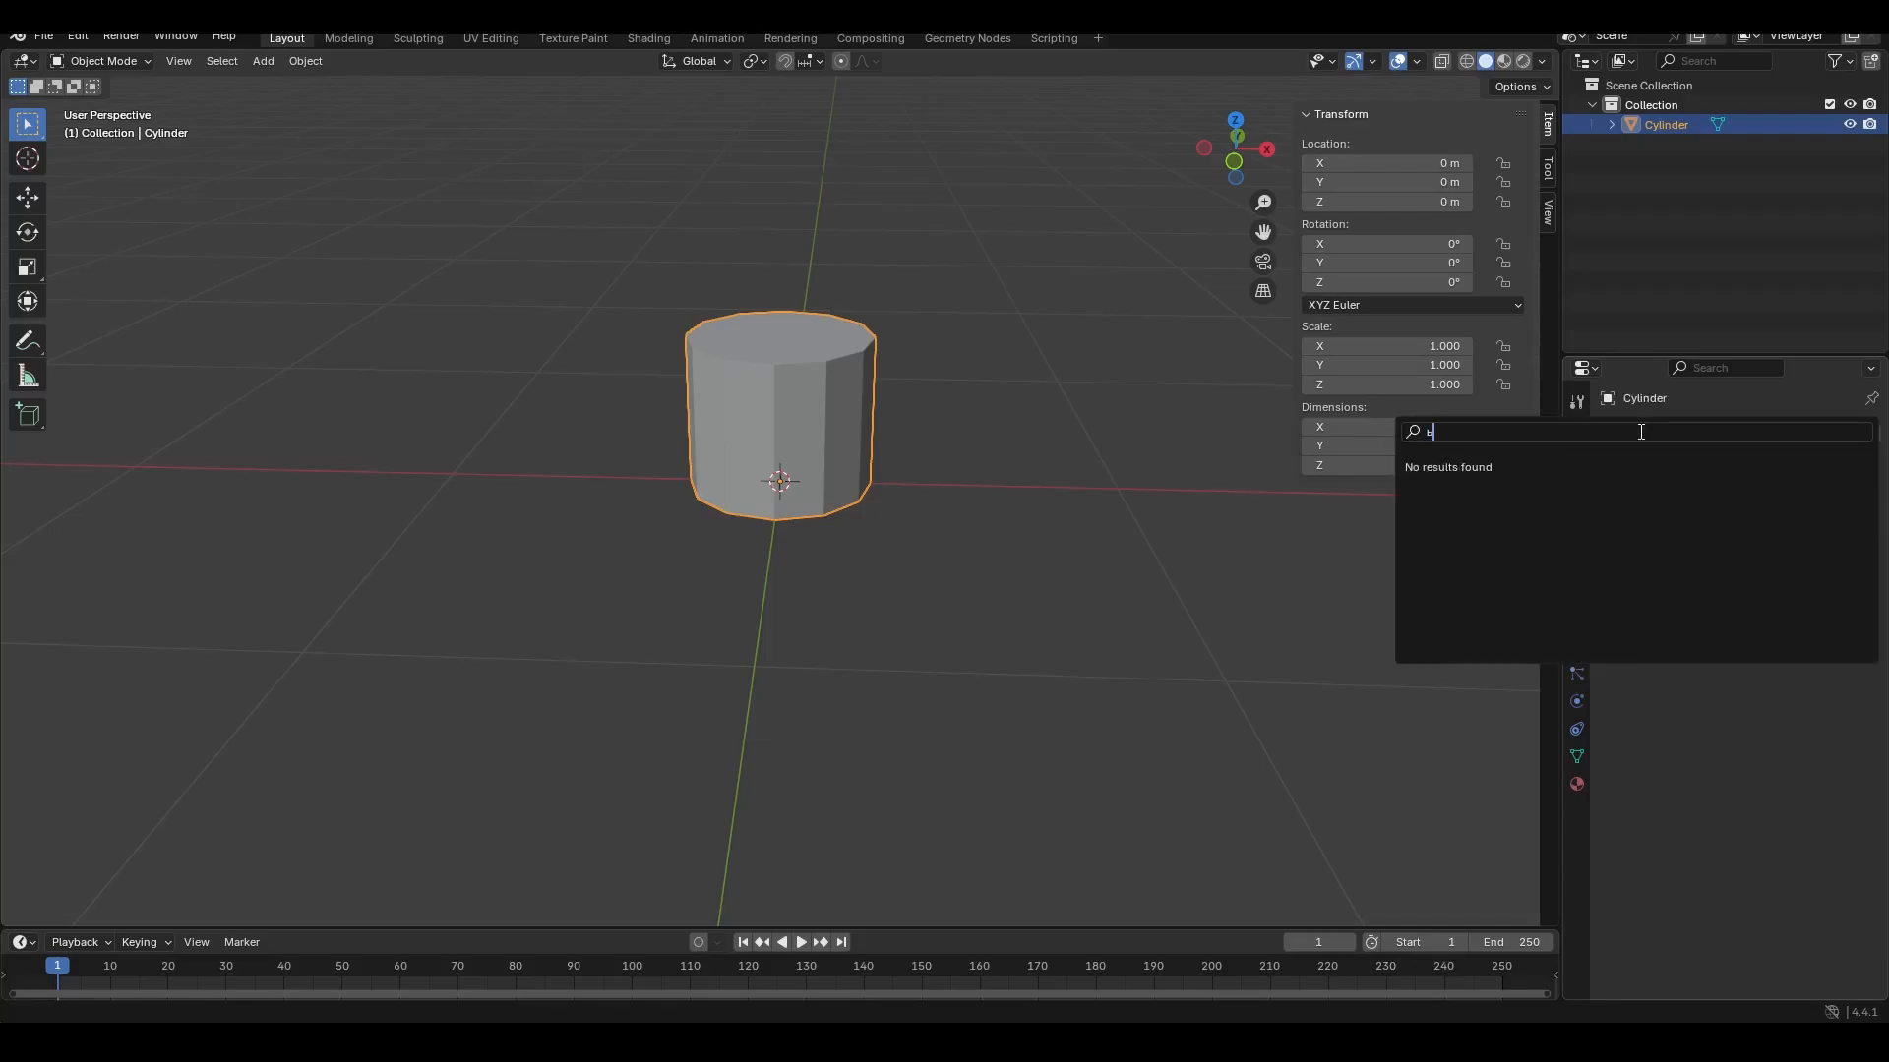
{"action": "key", "text": "BackSpace"}
{"action": "key", "text": "BackSpace"}
{"action": "key", "text": "BackSpace"}
{"action": "type", "text": "mir"}
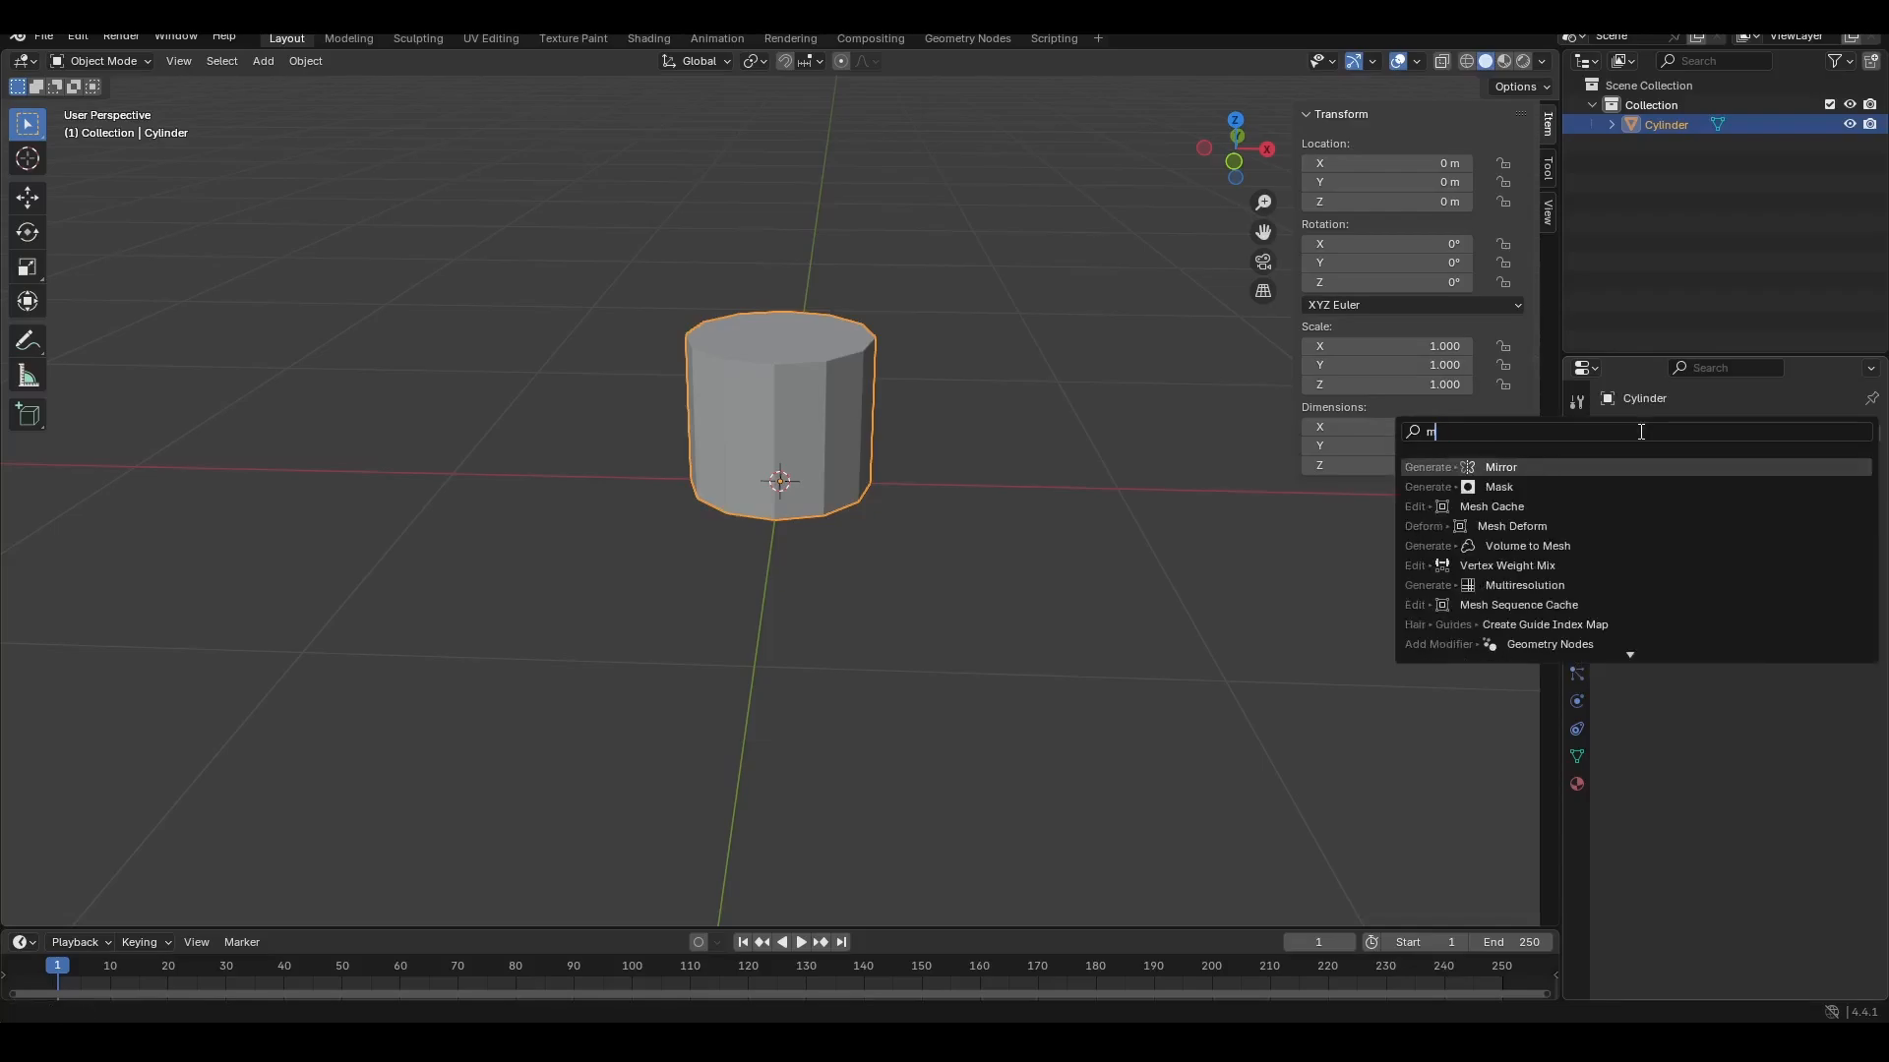
{"action": "left_click", "coordinate": [1559, 470]}
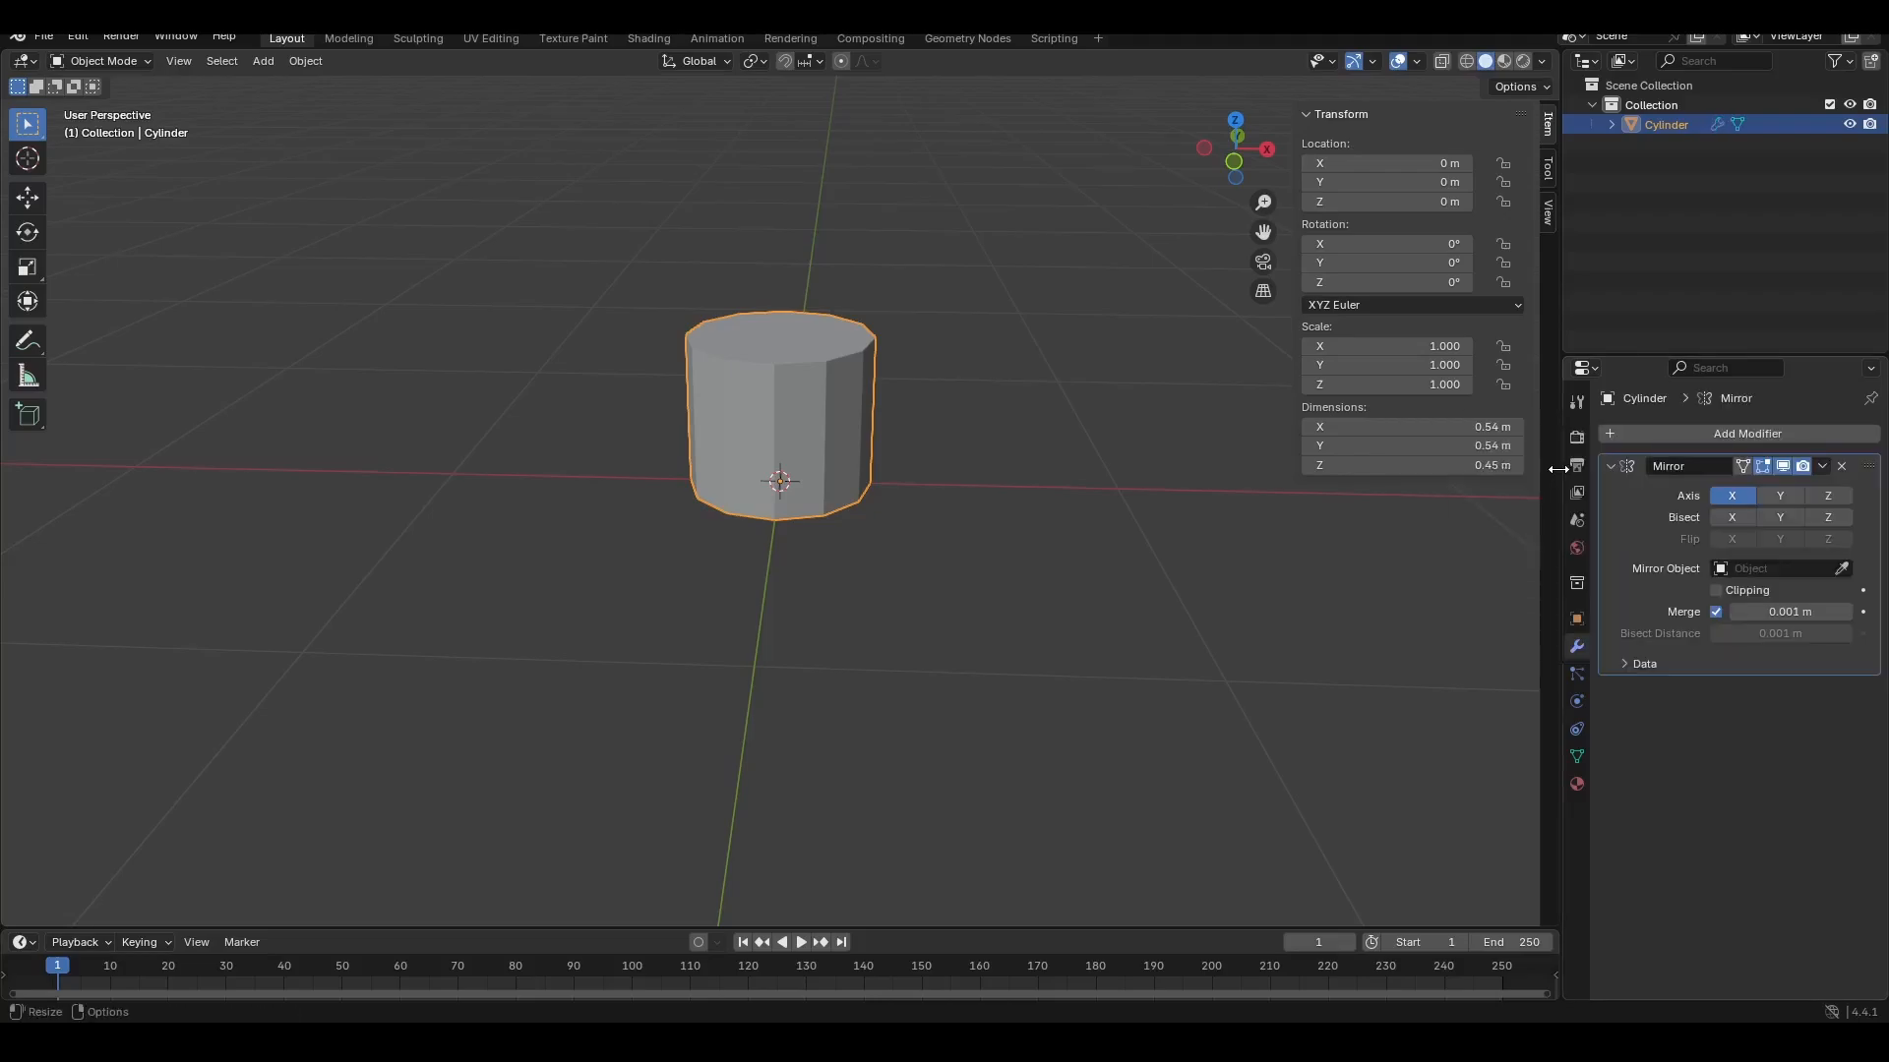
{"action": "left_click", "coordinate": [1825, 496]}
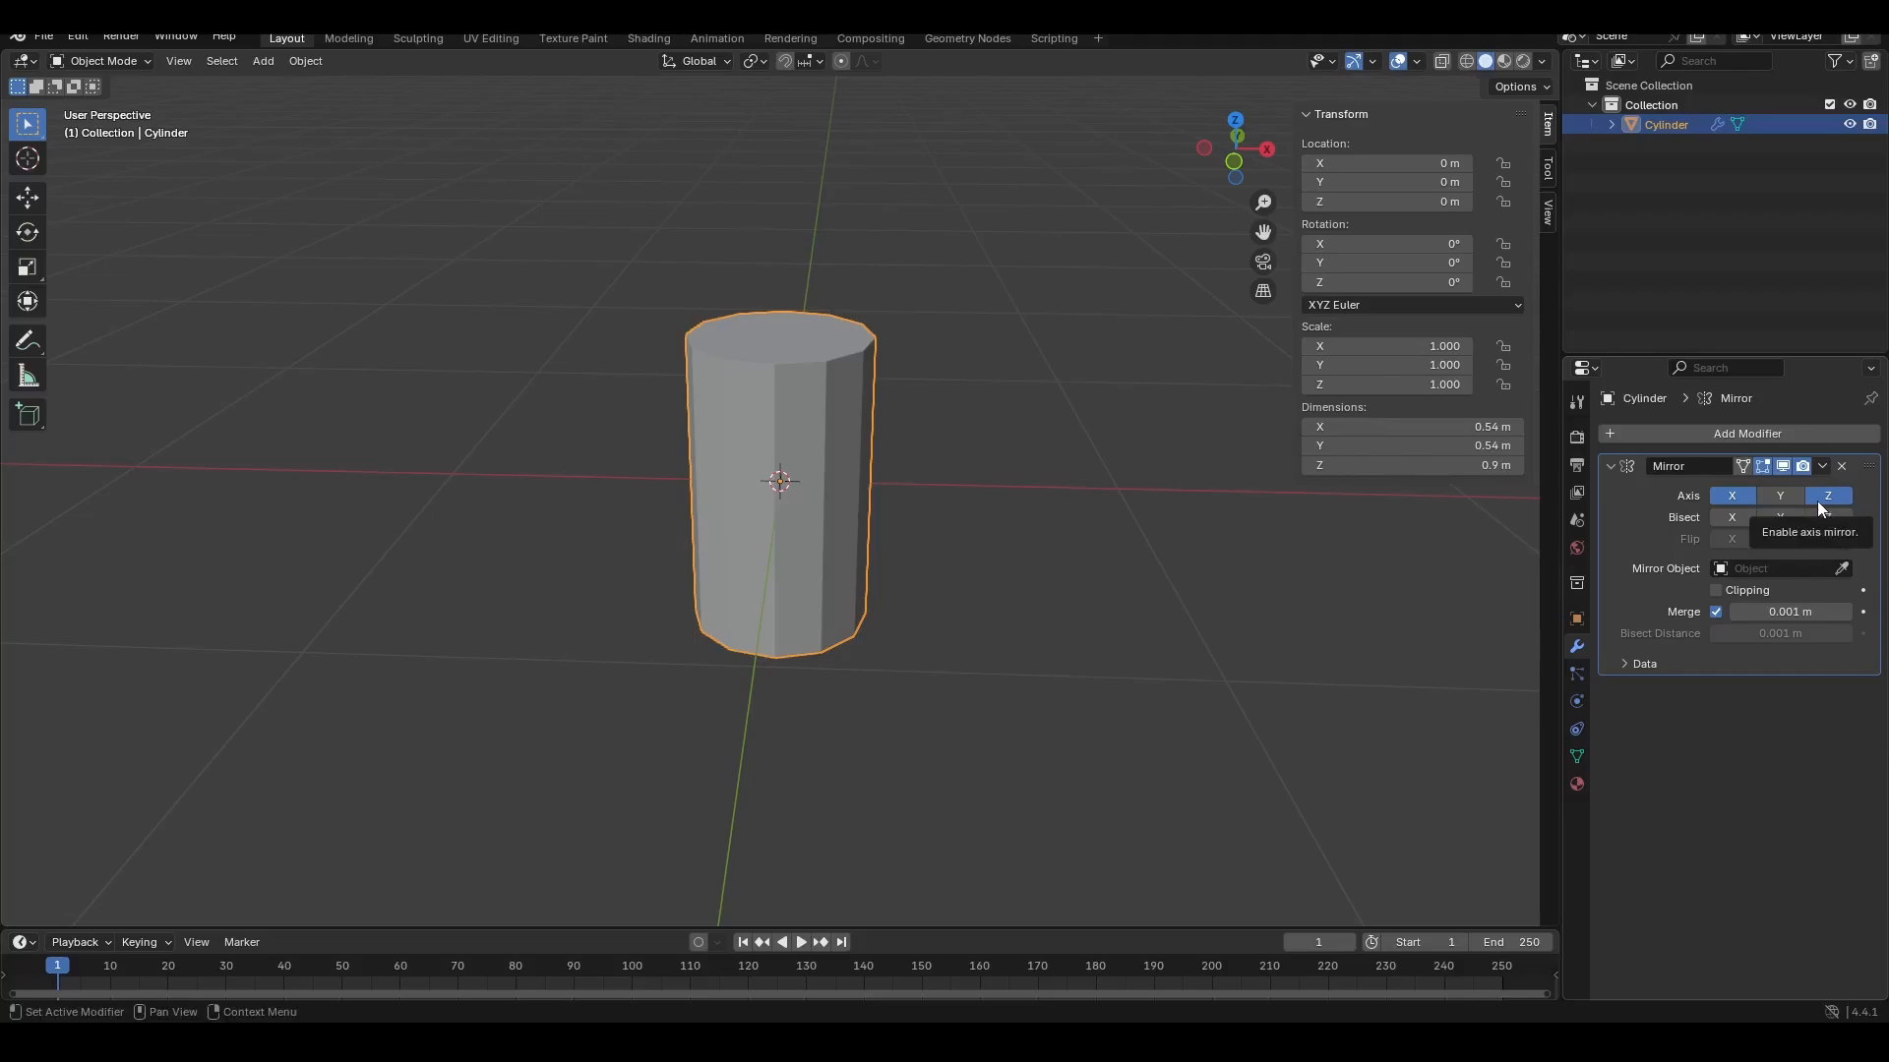
{"action": "left_click", "coordinate": [1716, 497]}
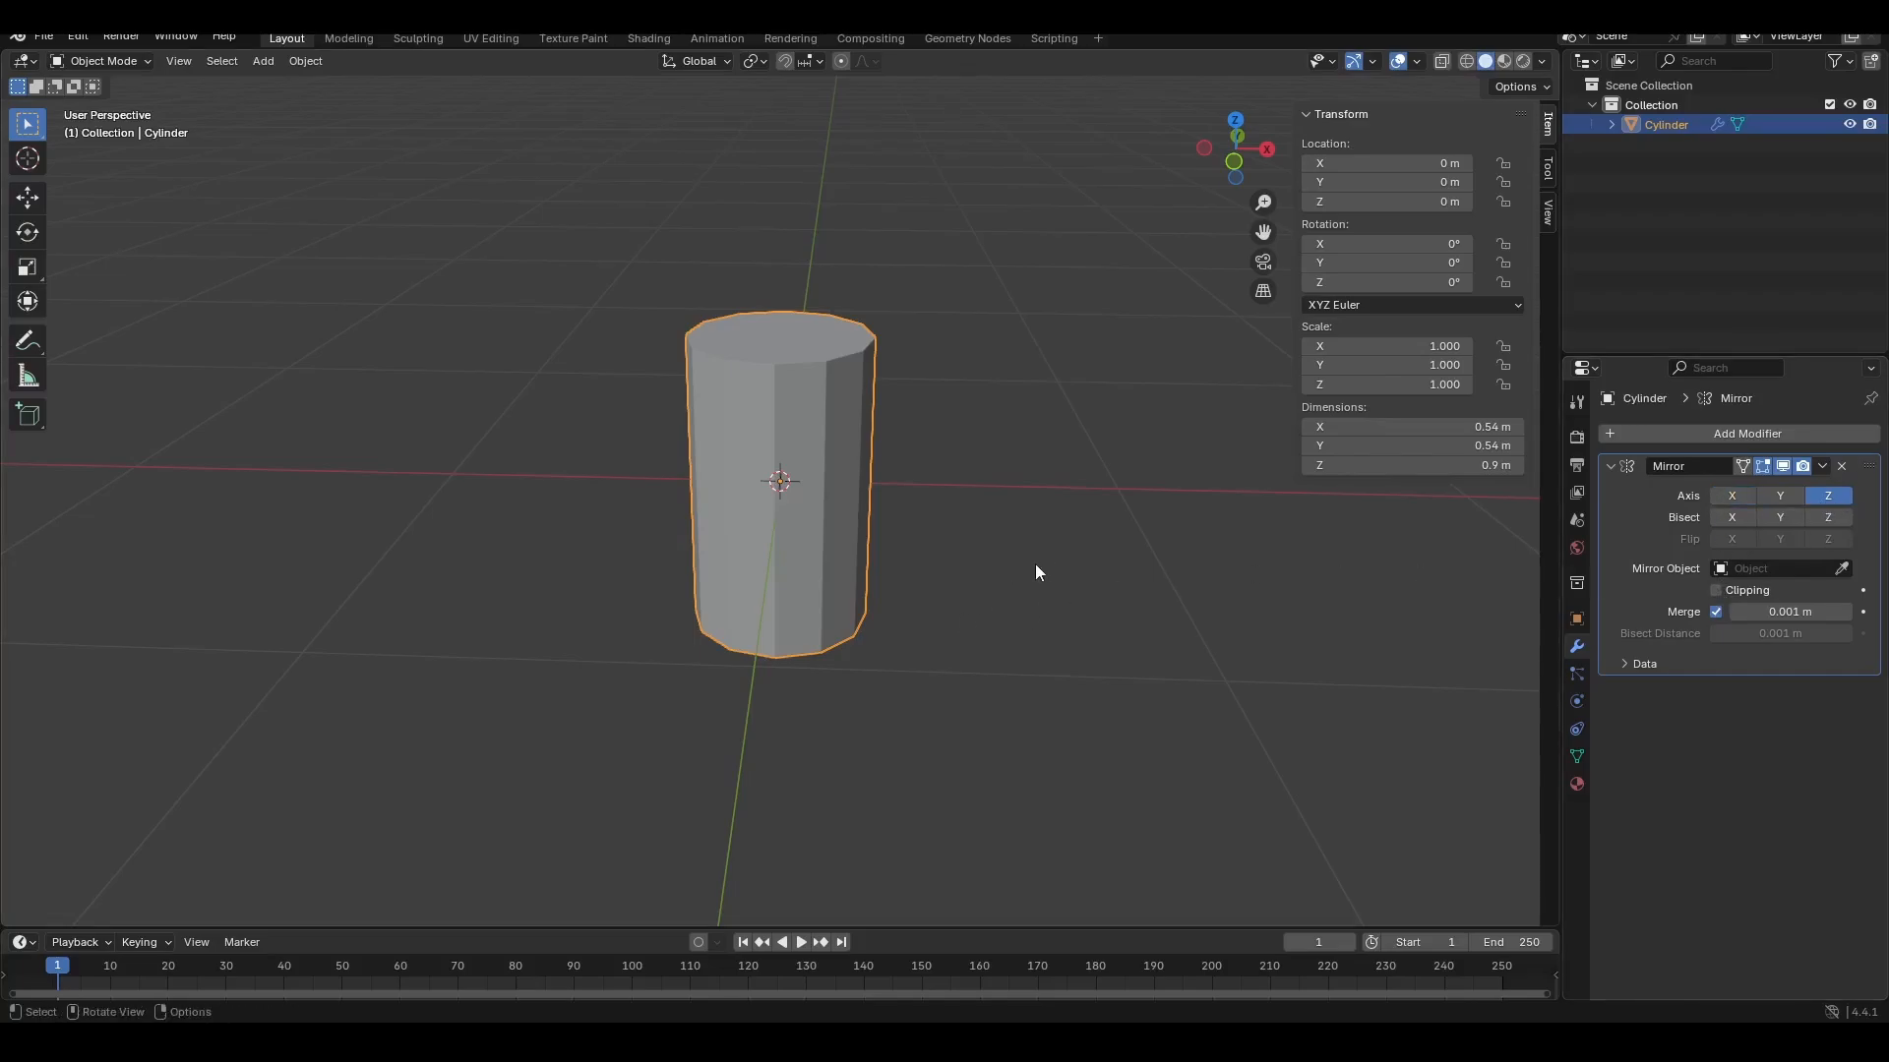
{"action": "key", "text": "KP_1"}
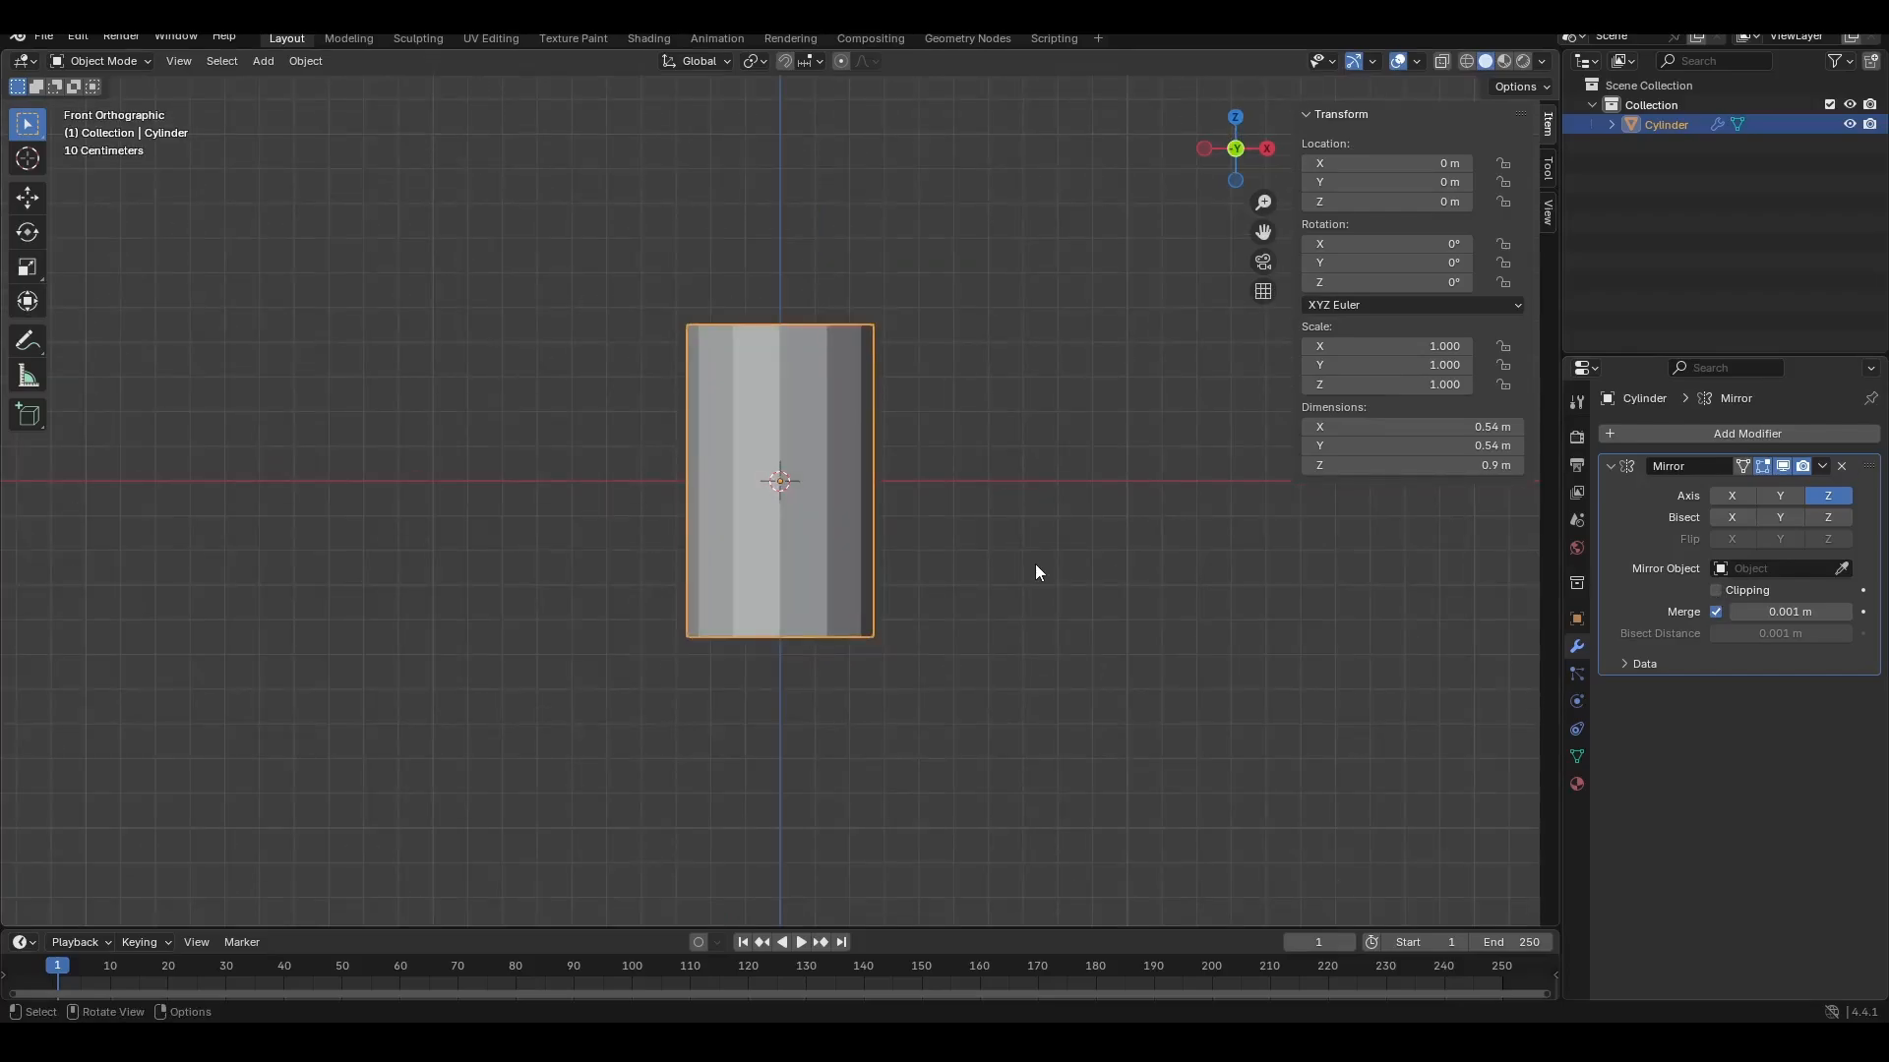
{"action": "key", "text": "Tab"}
Step: Try moving the front-facing vertices of the cylinder's top ring, selected without X-ray, and undo the move
{"action": "left_click_drag", "start_coordinate": [1046, 293], "coordinate": [653, 327]}
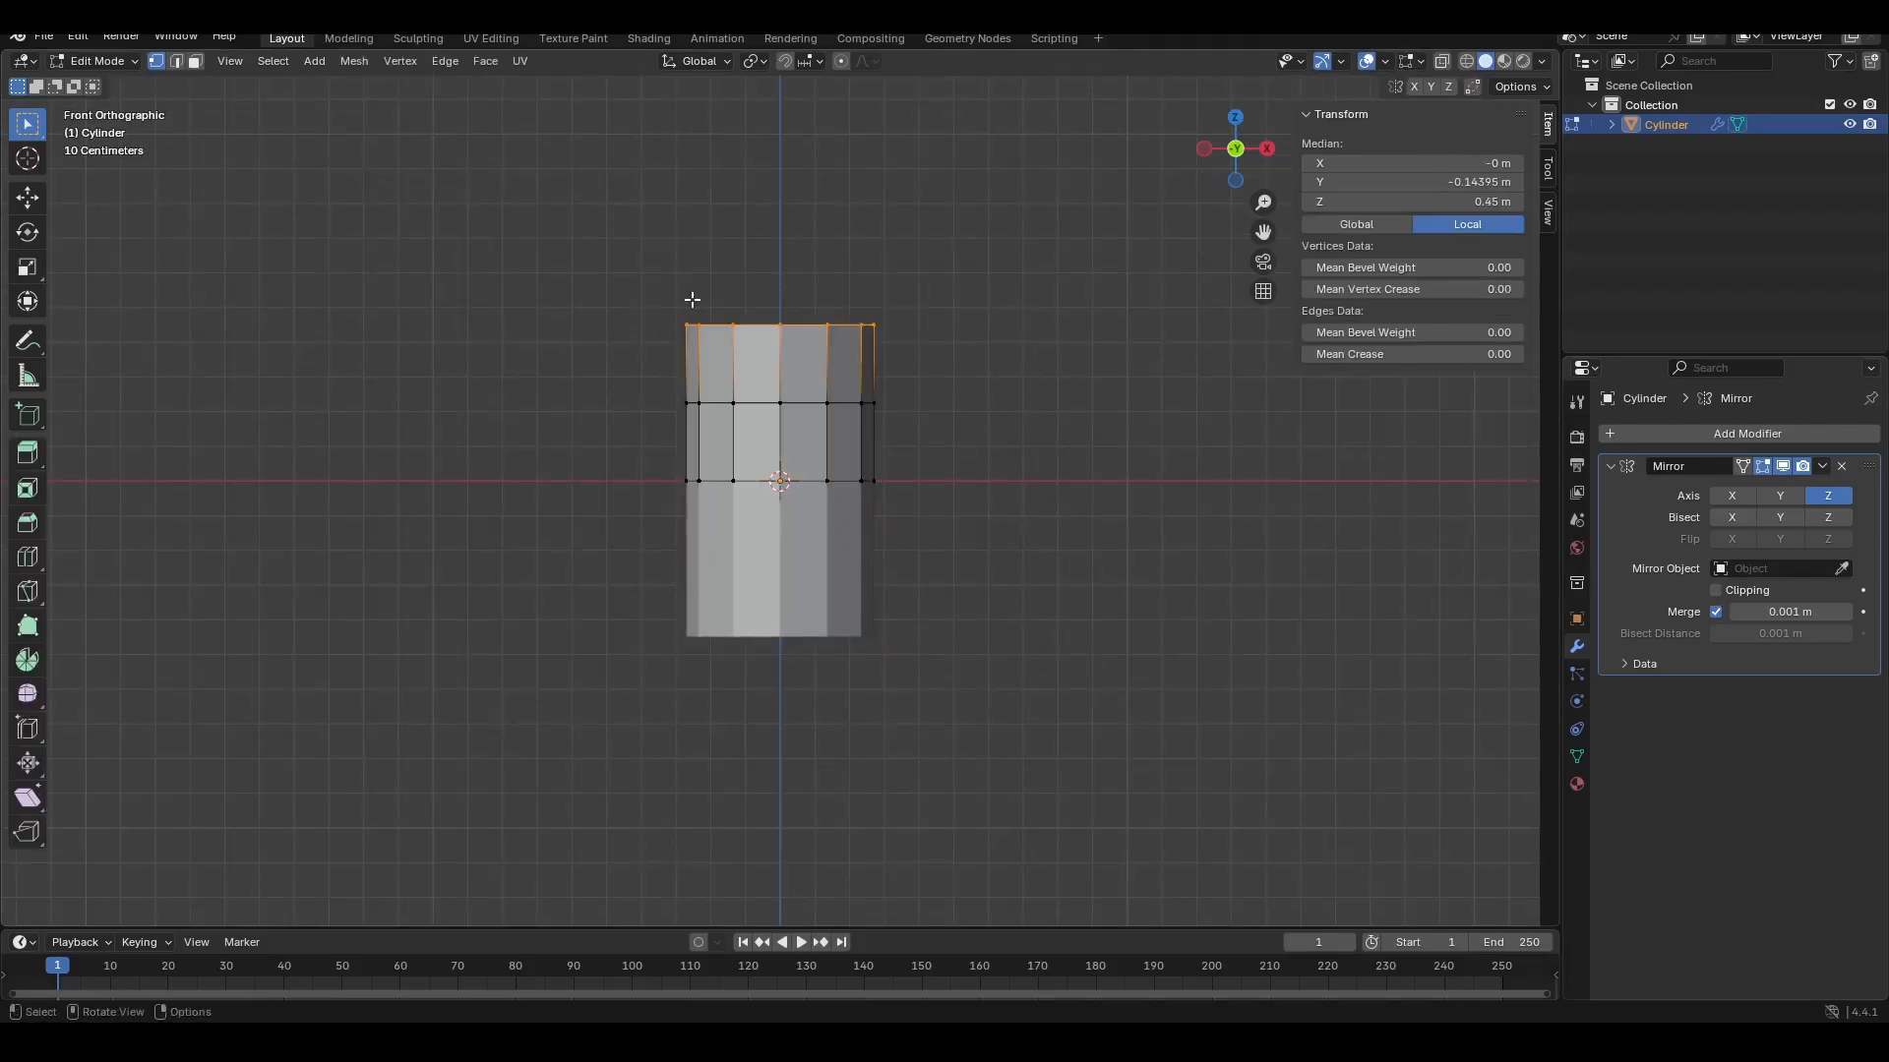
{"action": "key", "text": "c"}
{"action": "key", "text": "g"}
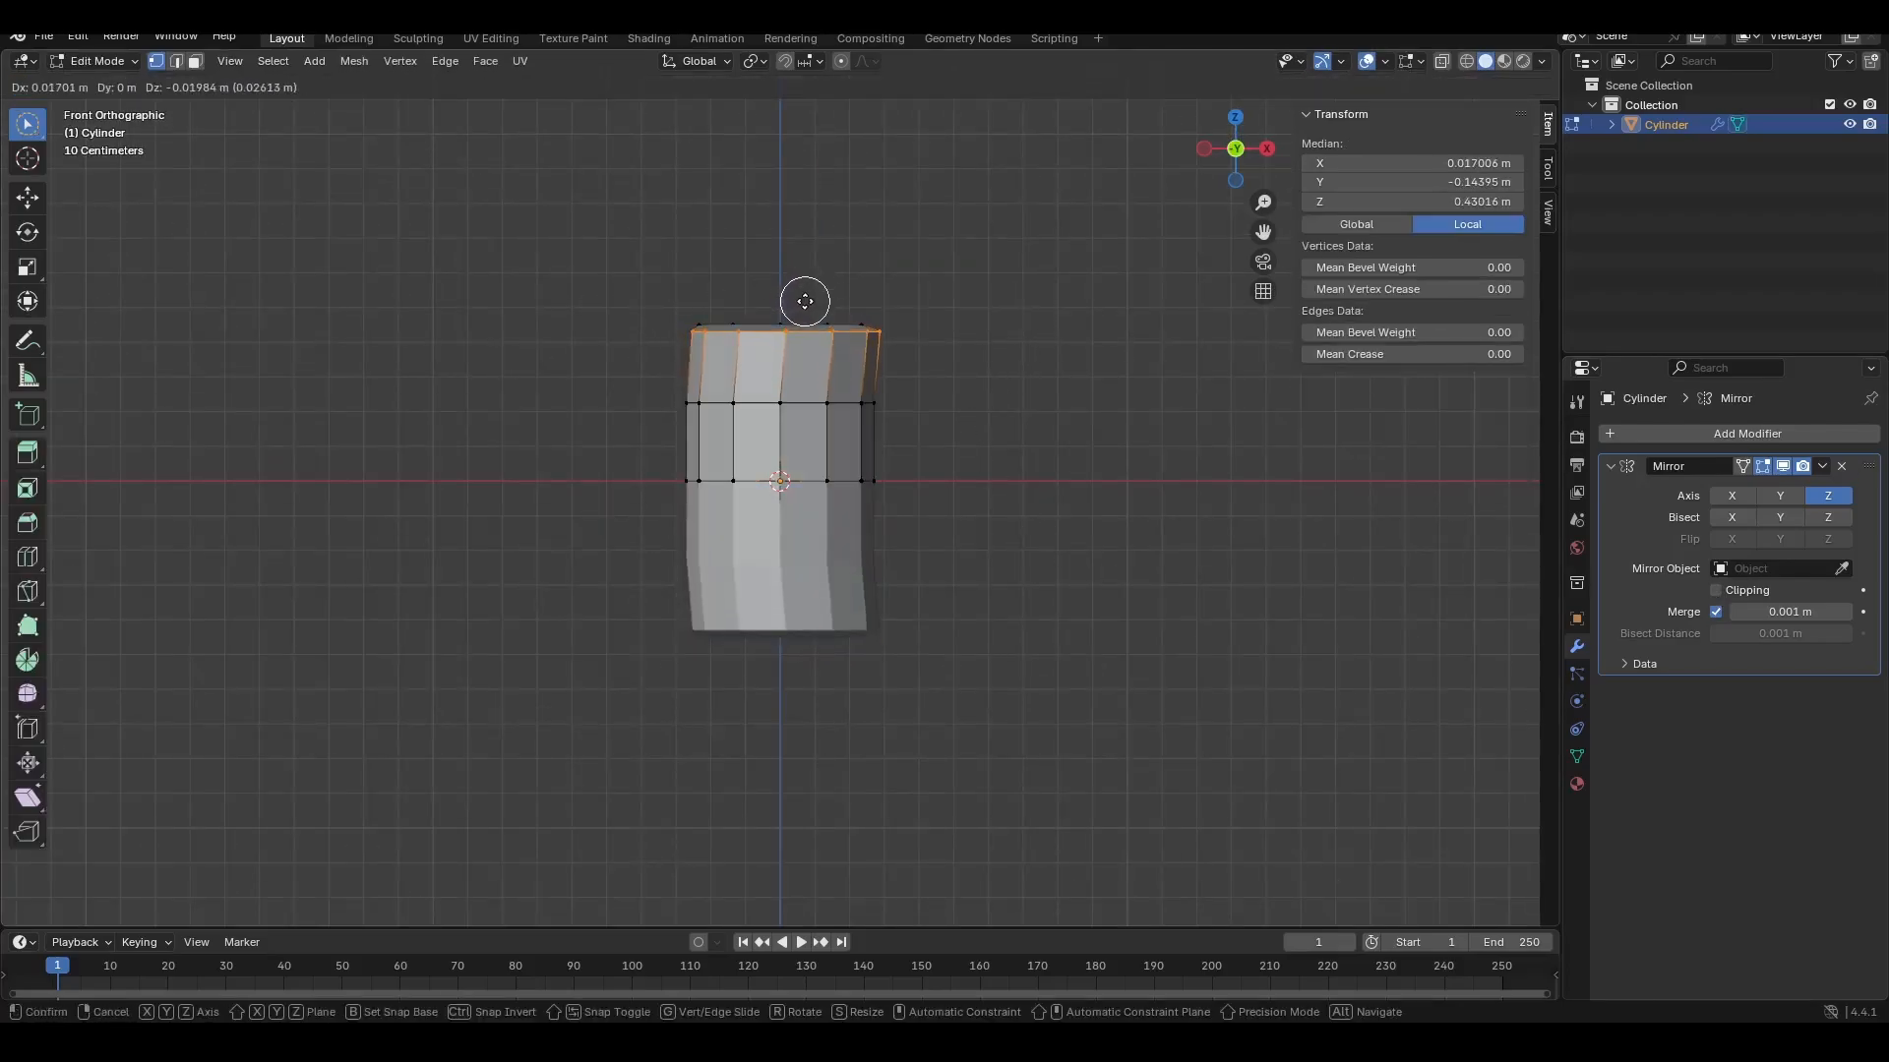
{"action": "left_click", "coordinate": [976, 294]}
{"action": "key", "text": "ctrl+z"}
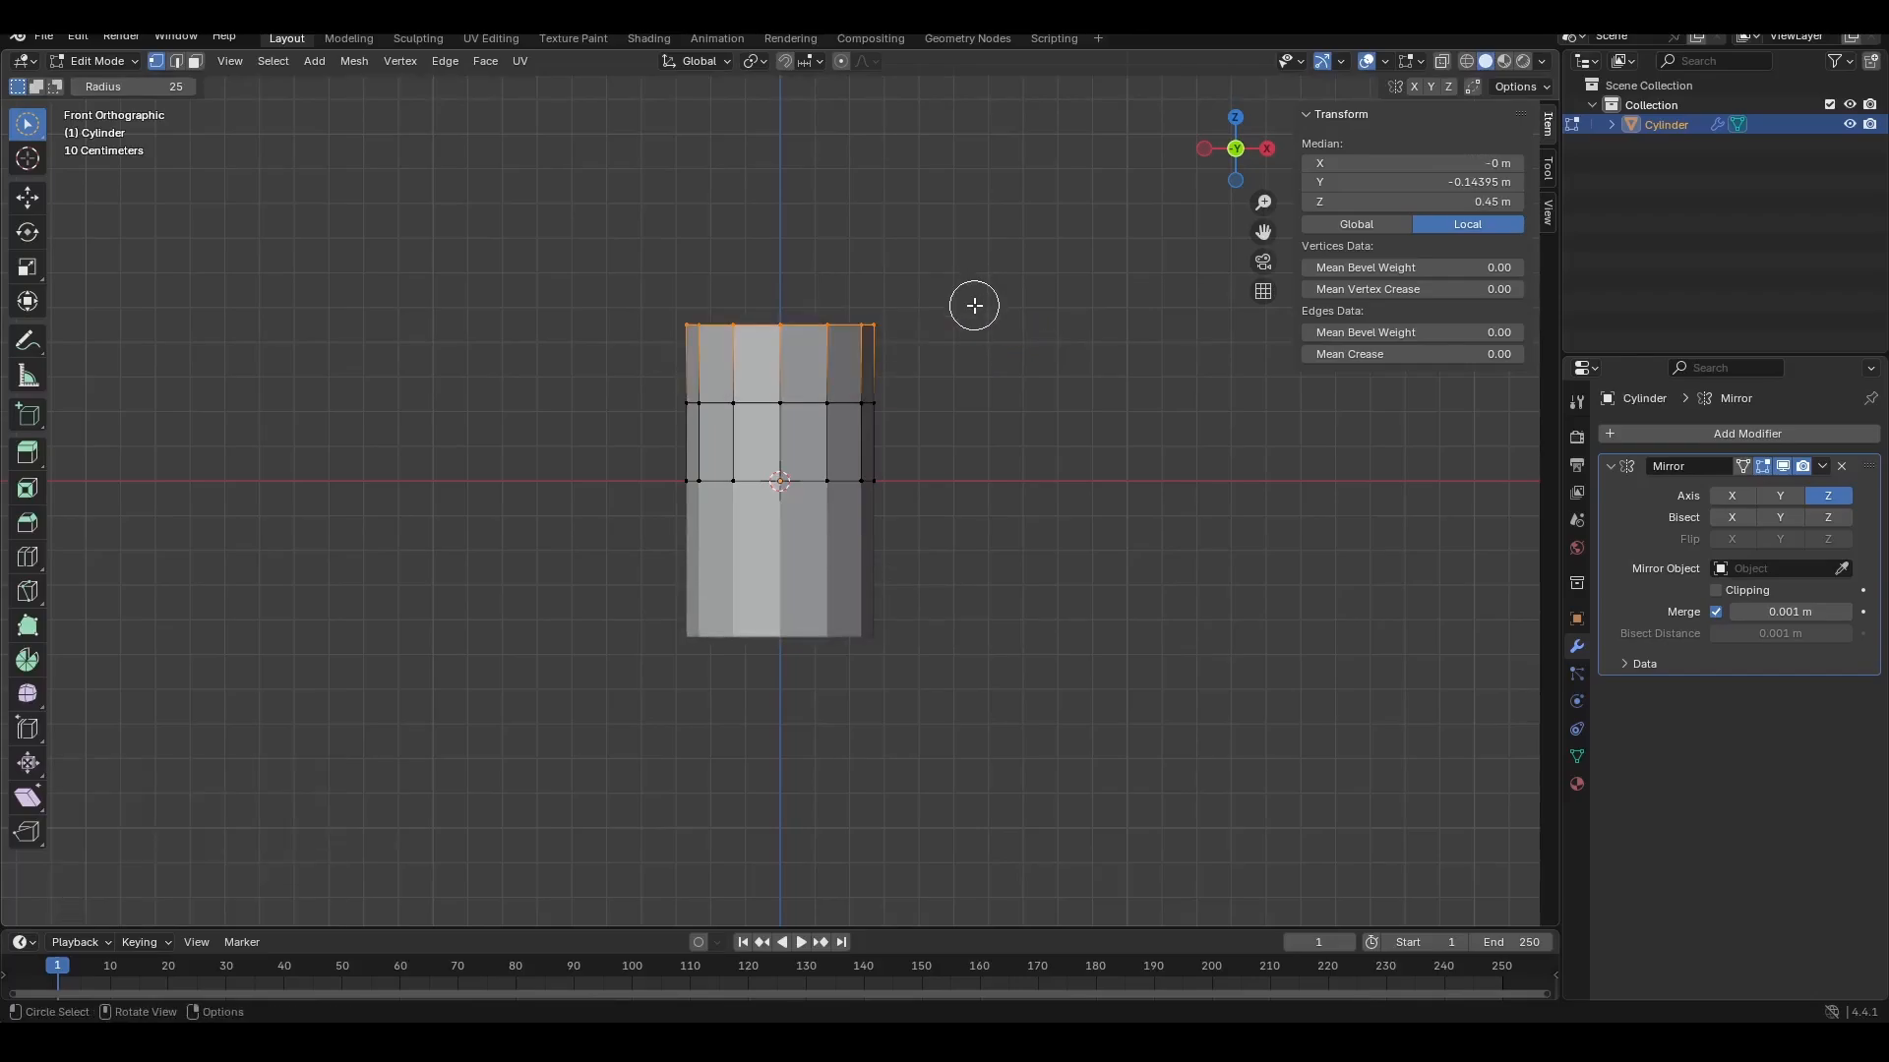
Step: Restore the box selection tool and try box-selecting the upper two vertex rings without X-ray, clearing the selection
{"action": "key", "text": "alt+a"}
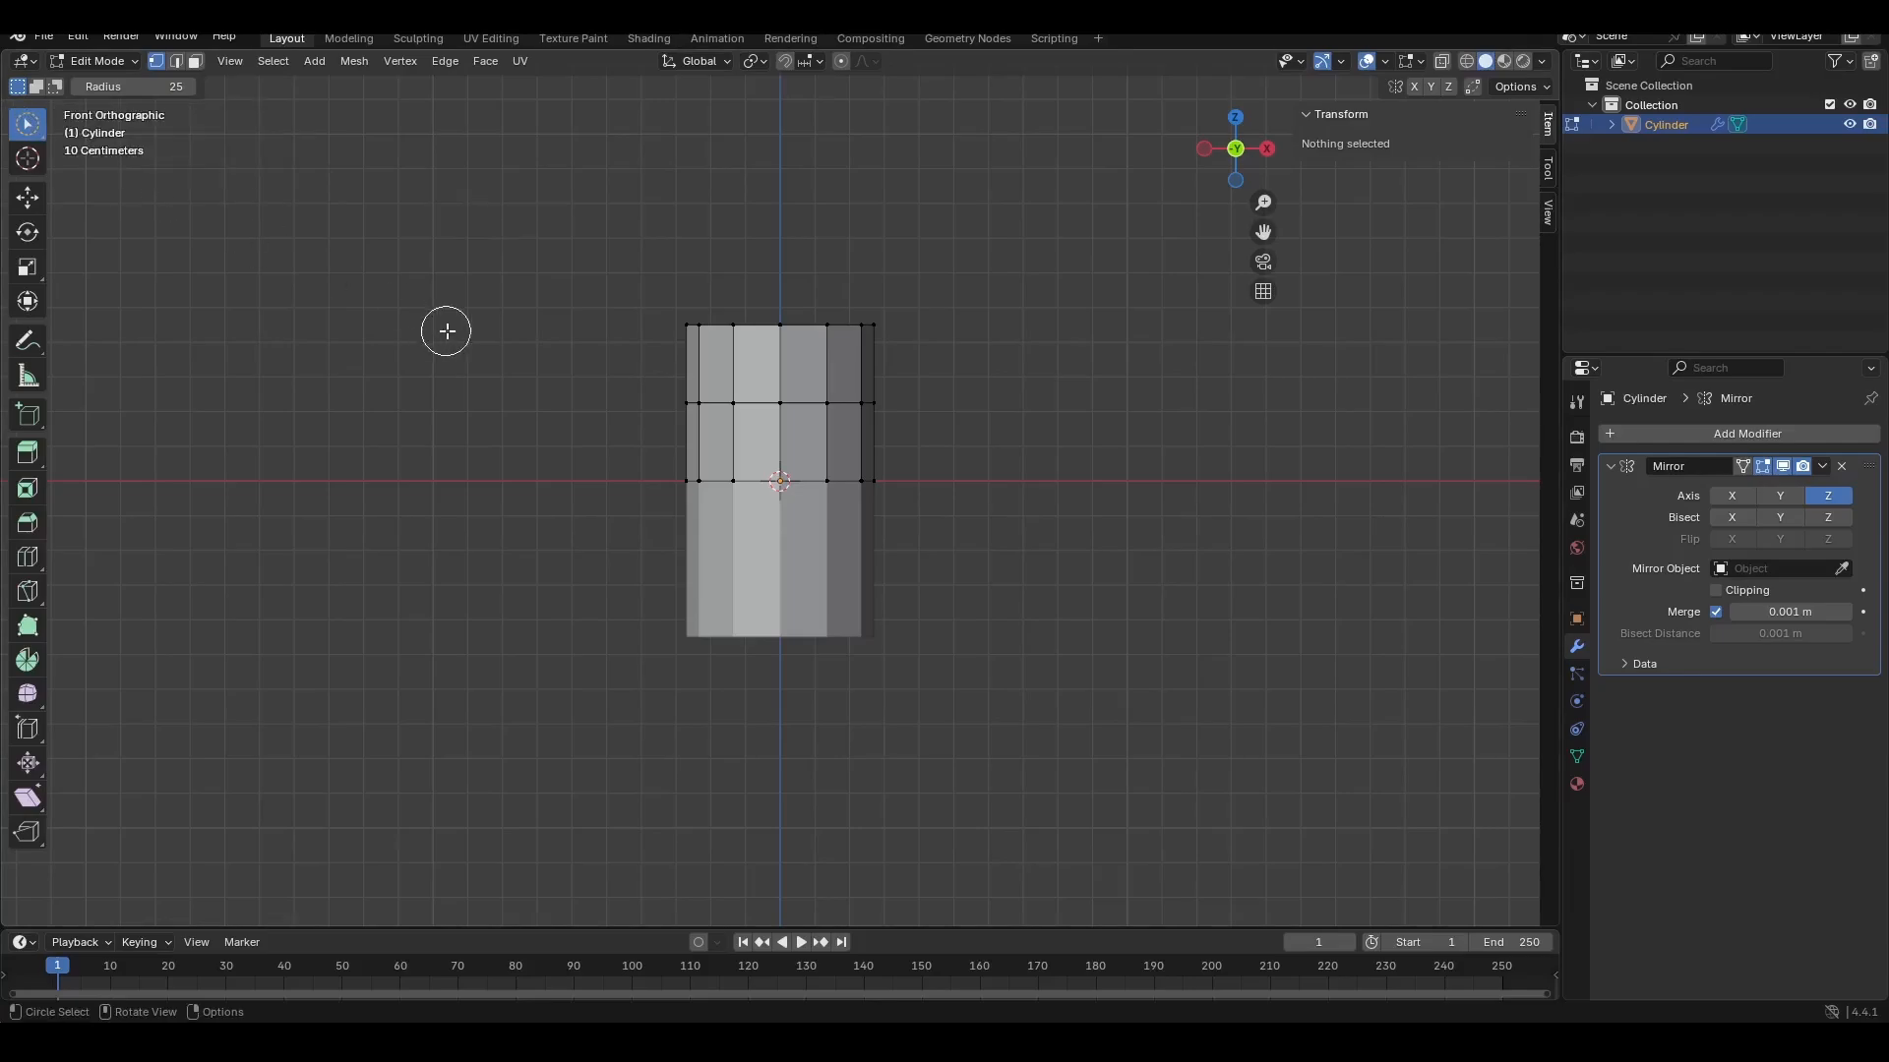
{"action": "key", "text": "w"}
{"action": "key", "text": "w"}
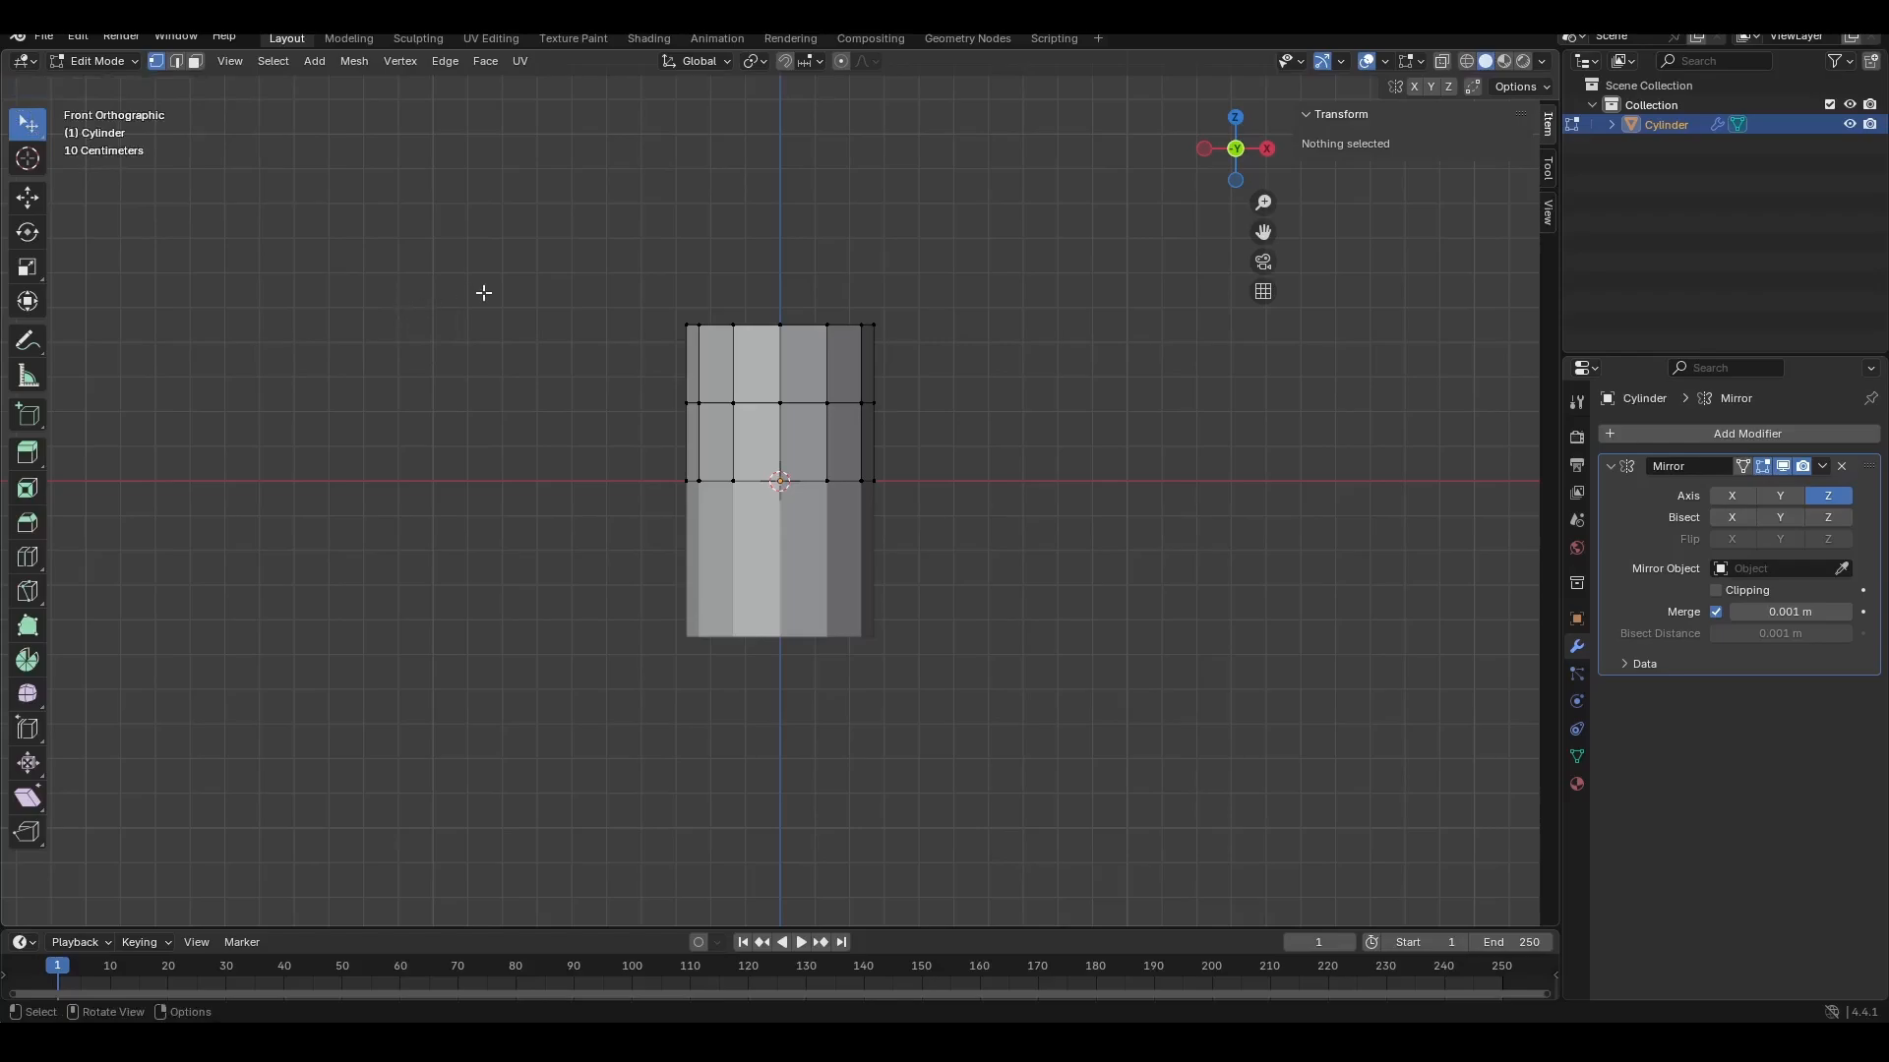
{"action": "key", "text": "w"}
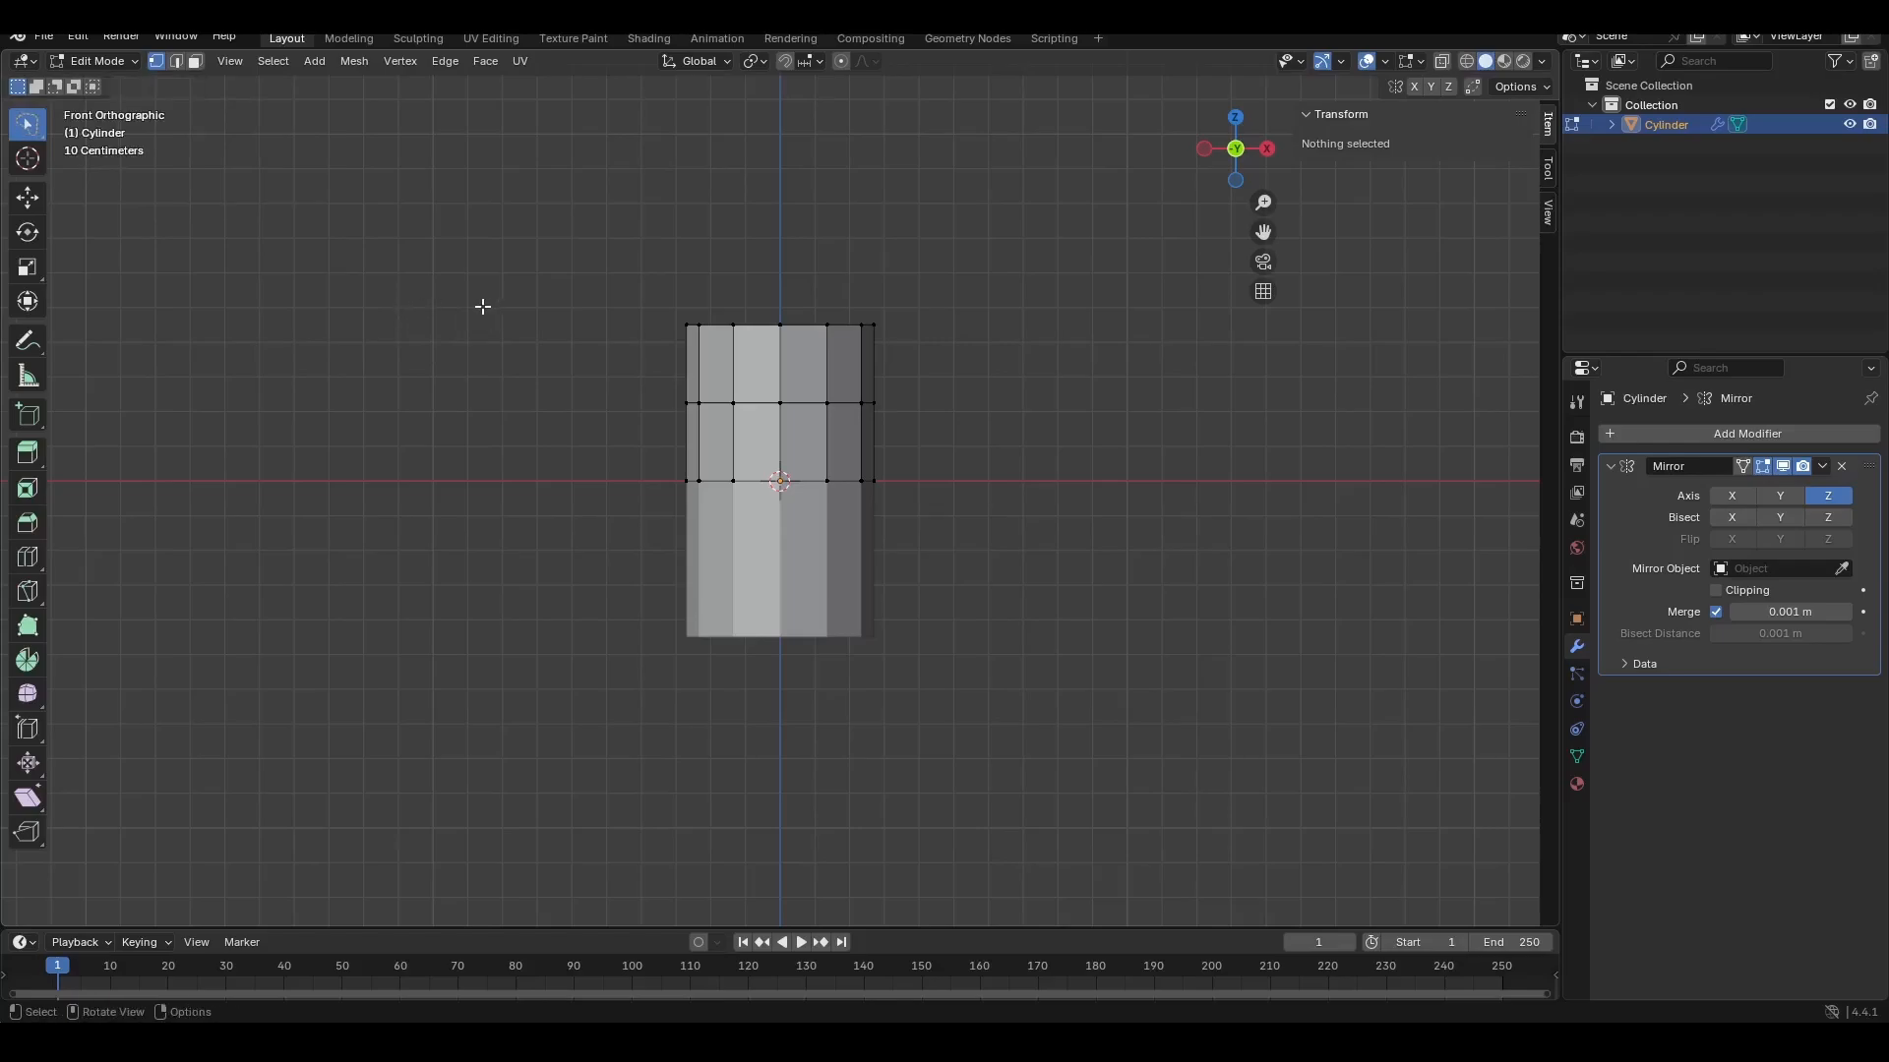
{"action": "left_click_drag", "start_coordinate": [581, 266], "coordinate": [962, 423]}
{"action": "left_click", "coordinate": [1084, 353]}
Step: Enable X-ray and box-select vertices through the mesh, ending with the complete top ring
{"action": "key", "text": "alt+z"}
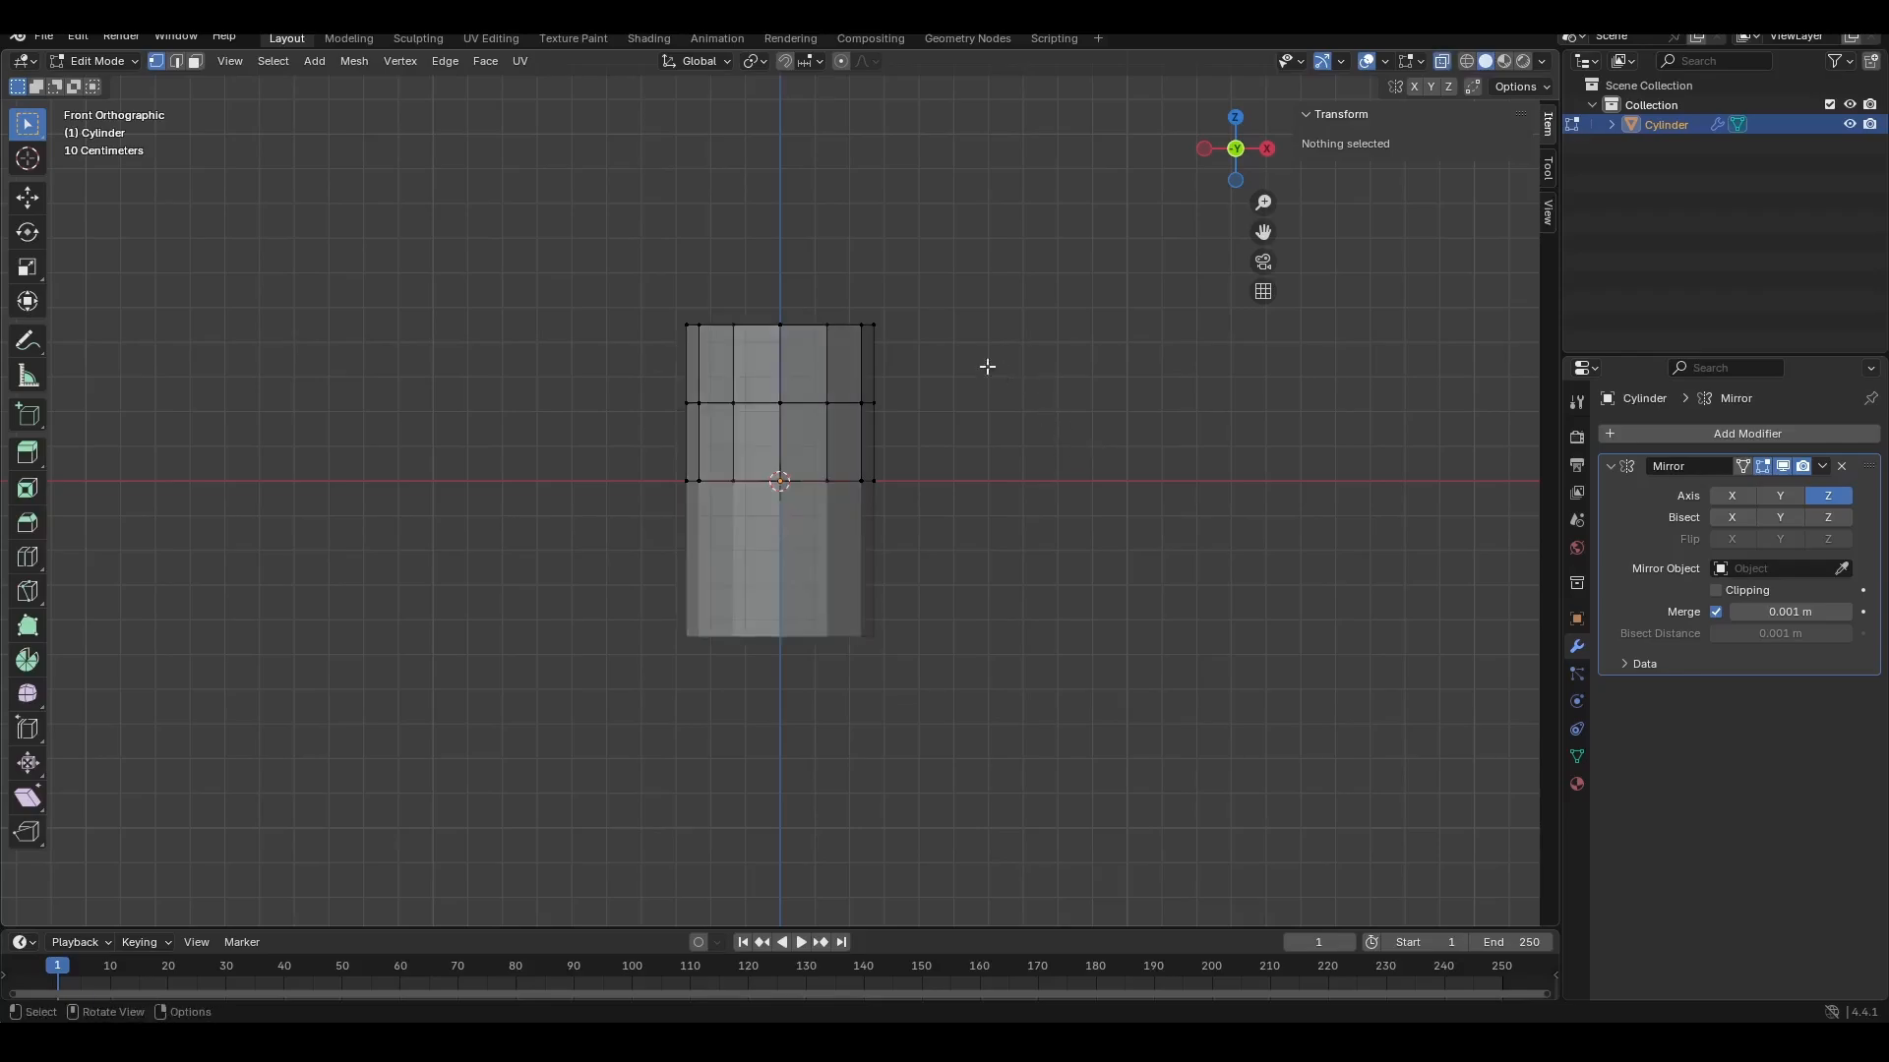
{"action": "left_click_drag", "start_coordinate": [940, 356], "coordinate": [544, 505]}
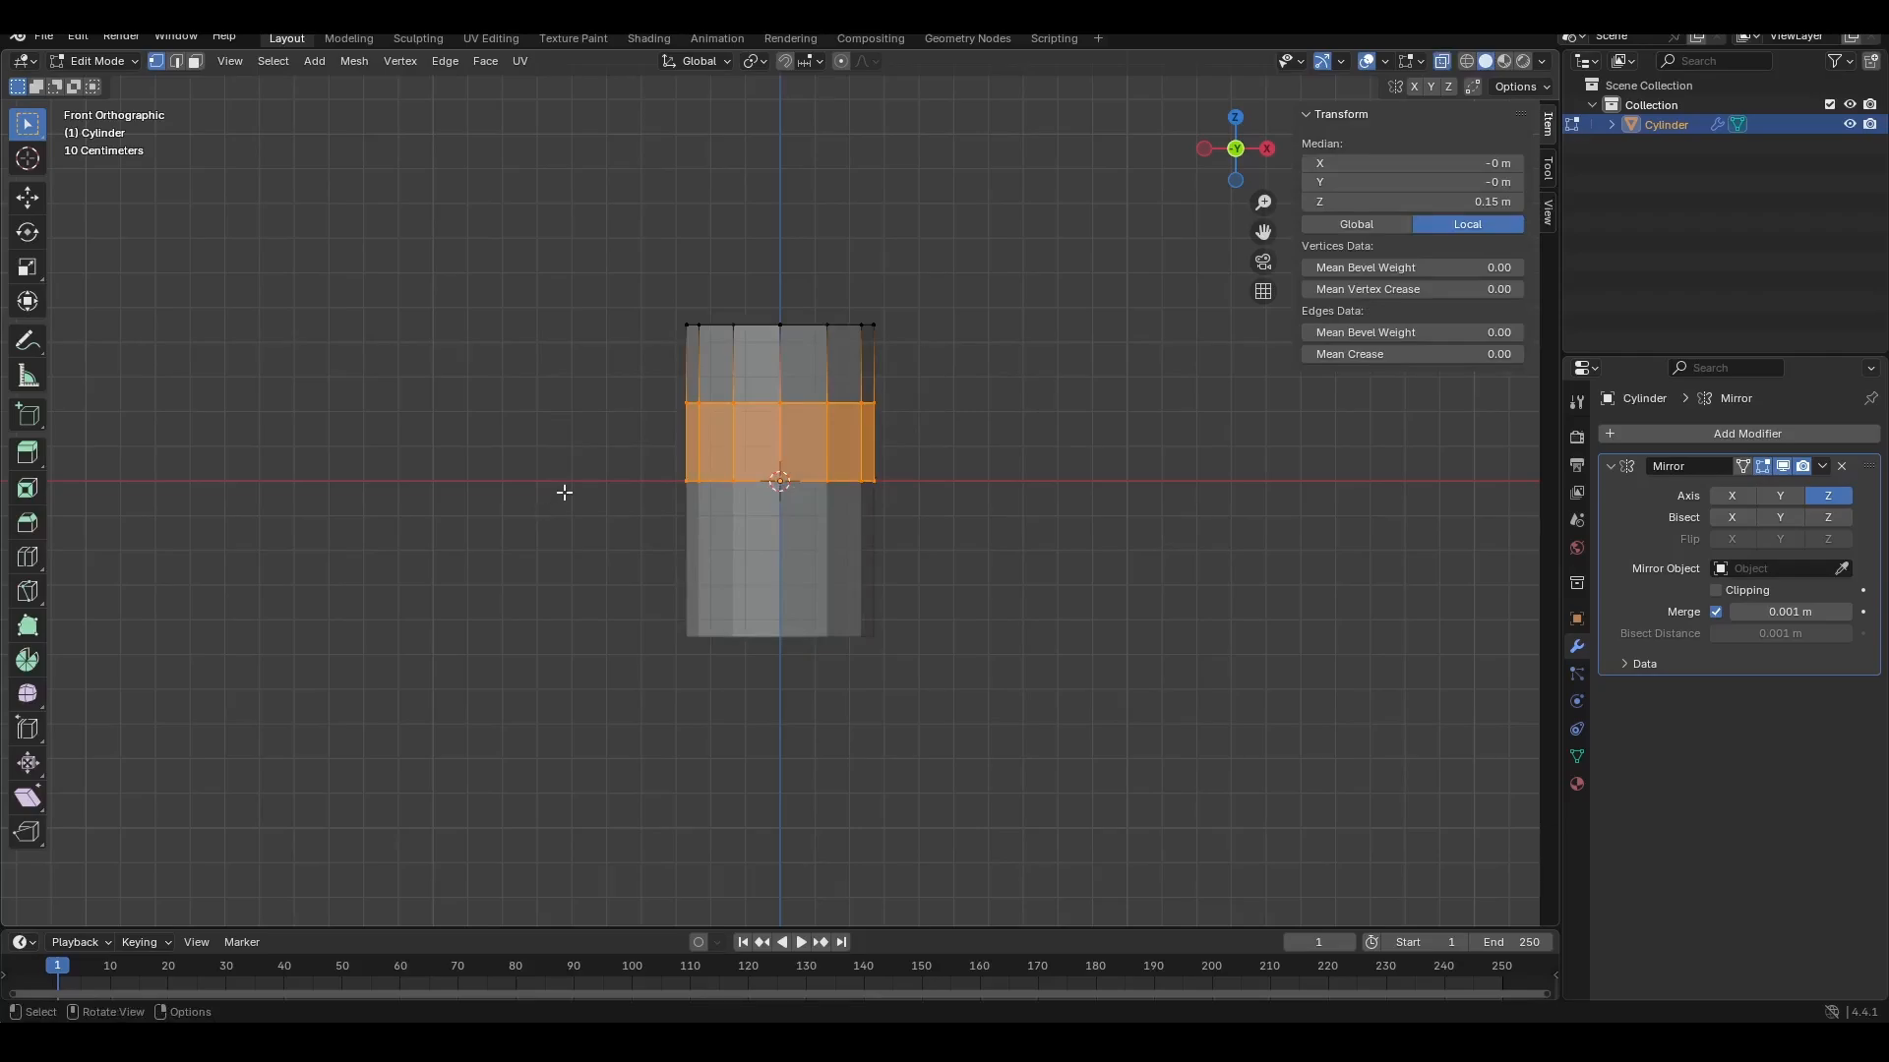
{"action": "left_click_drag", "start_coordinate": [621, 301], "coordinate": [885, 371]}
Step: Try moving the complete top ring of vertices freely, and undo the move
{"action": "key", "text": "g"}
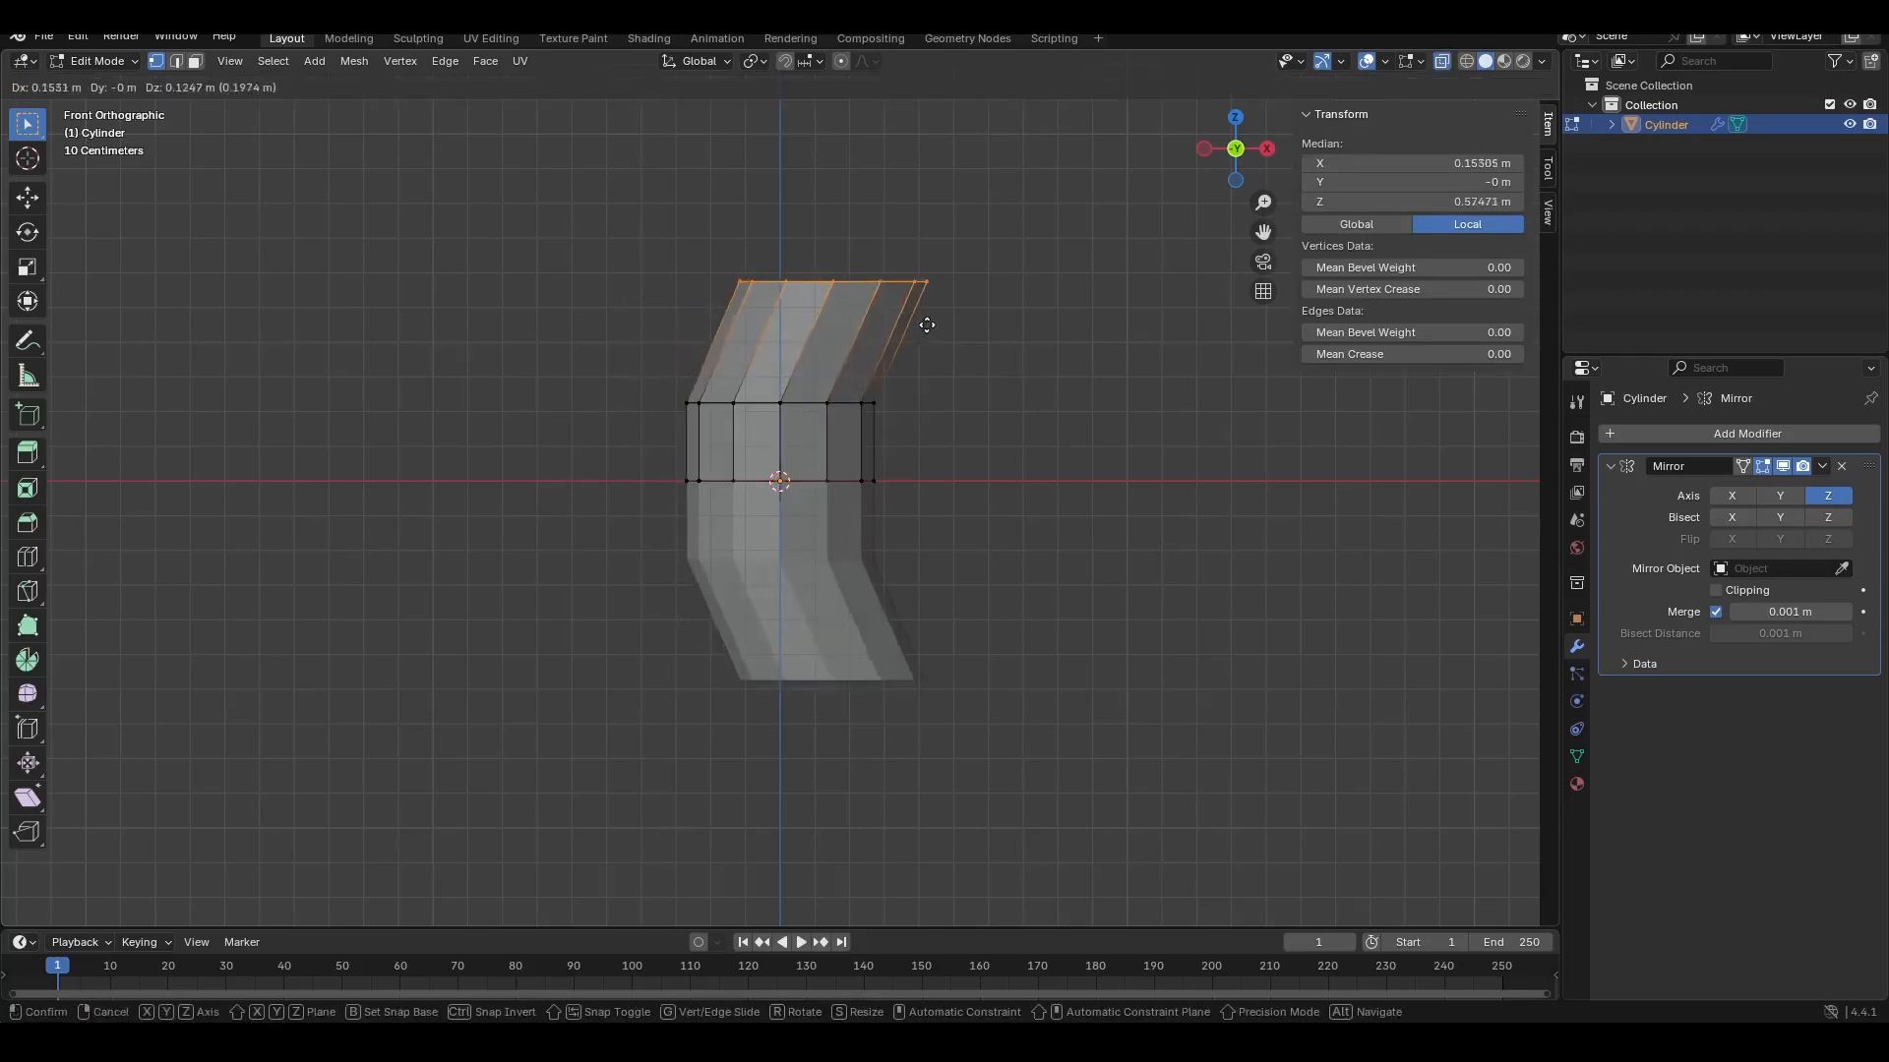
{"action": "left_click", "coordinate": [1080, 304]}
{"action": "key", "text": "ctrl+z"}
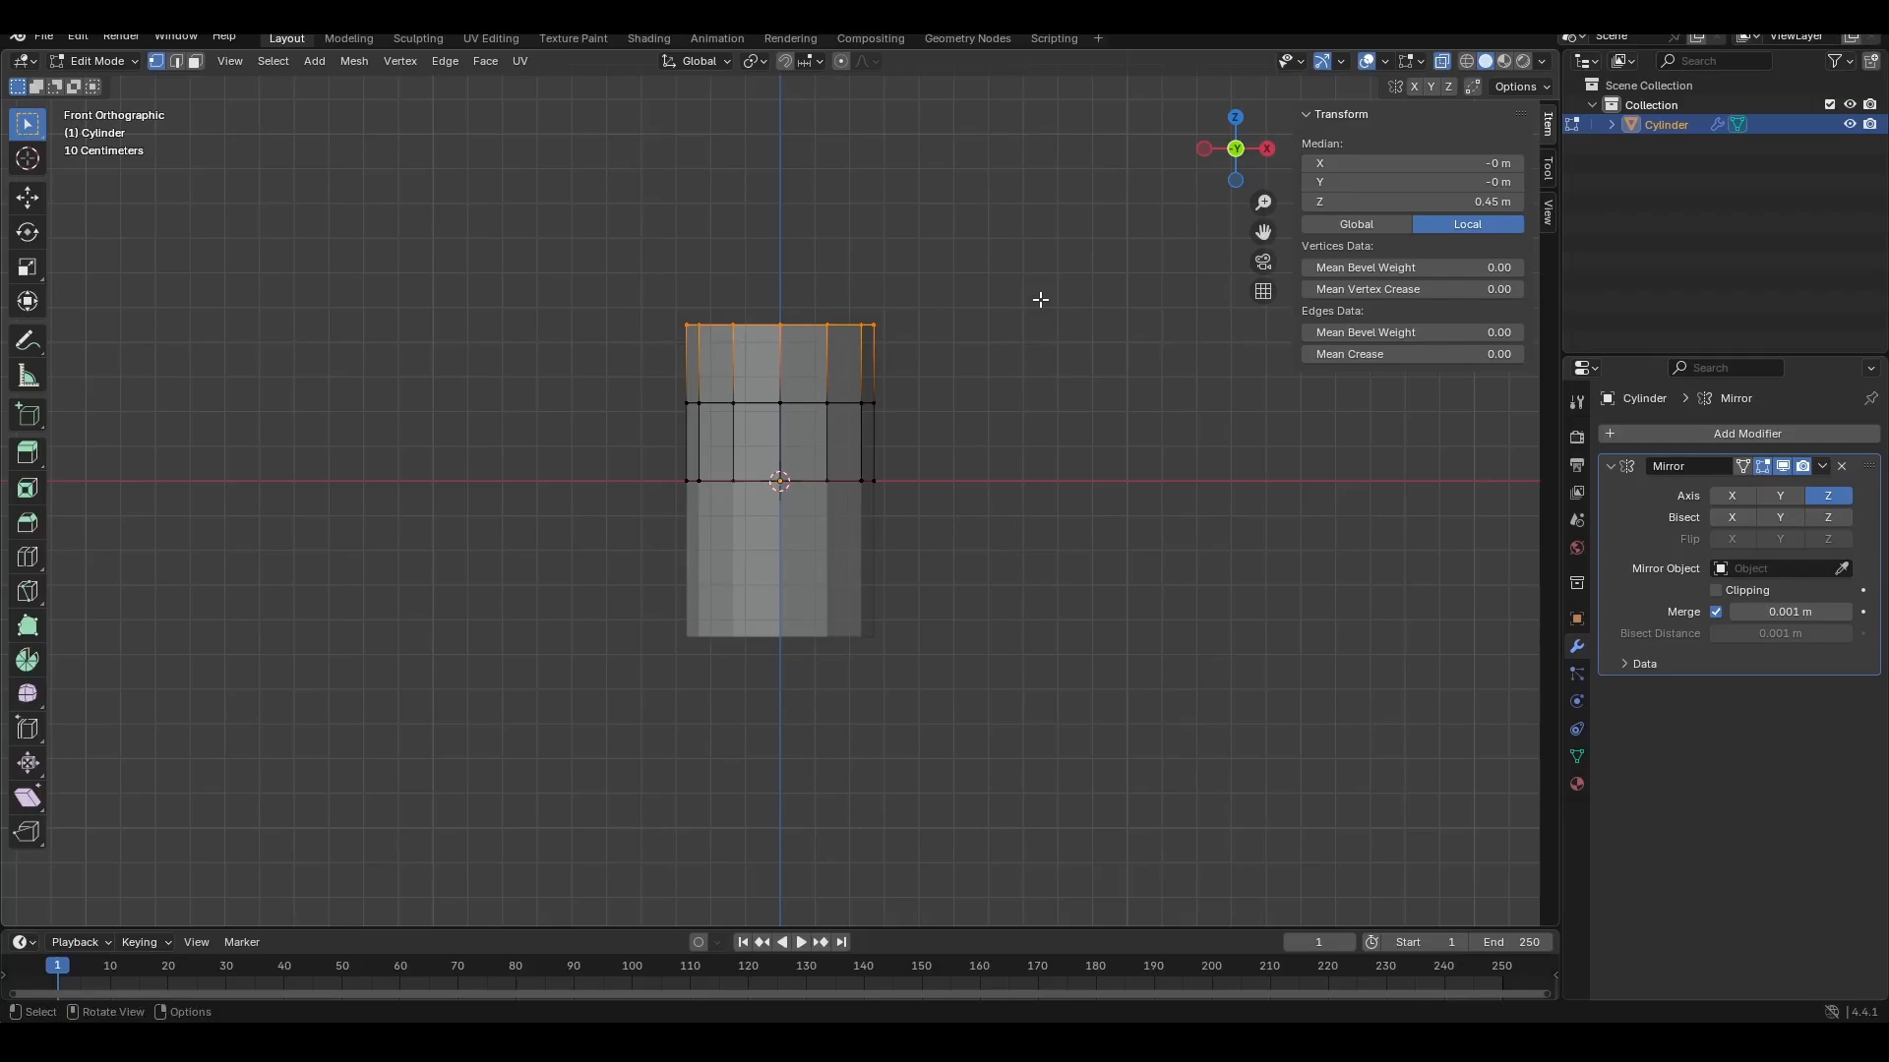
Step: Try moving the open edge loop at the mirror plane away from the center, and undo the move
{"action": "left_click", "coordinate": [806, 481], "text": "alt"}
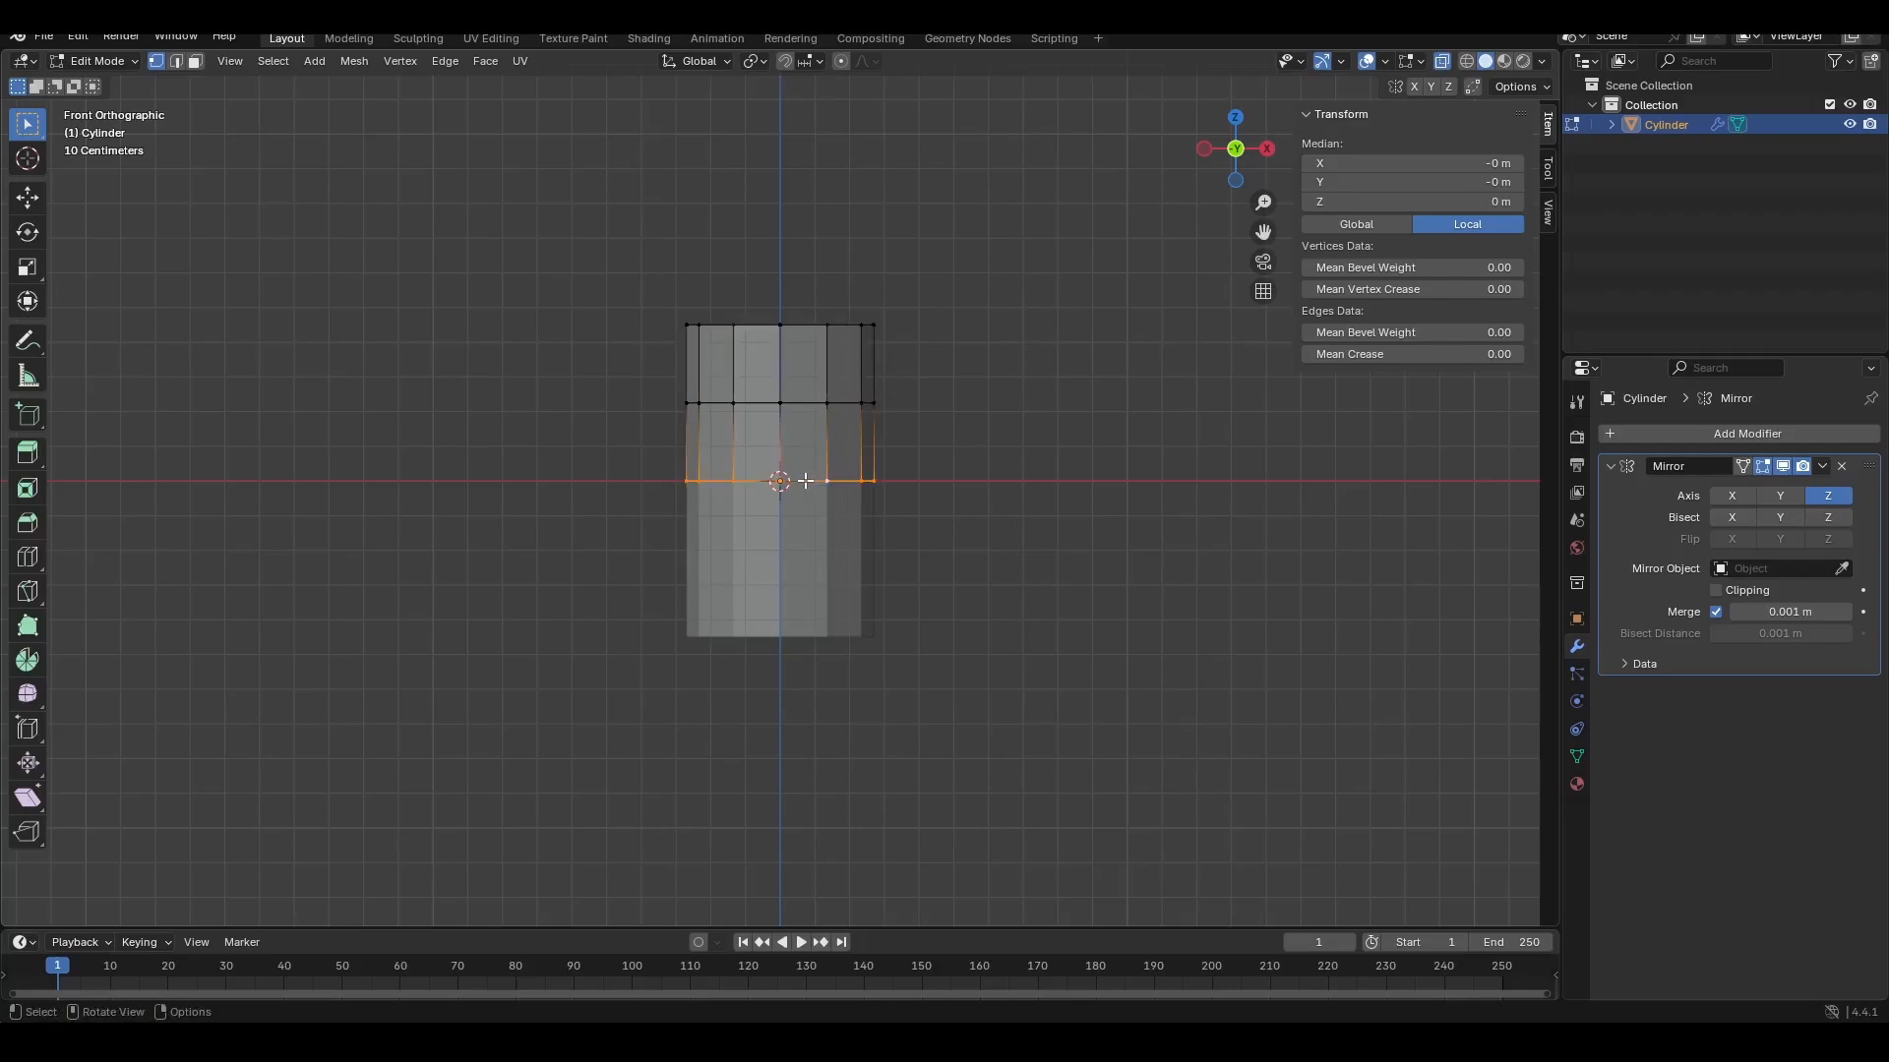
{"action": "key", "text": "g"}
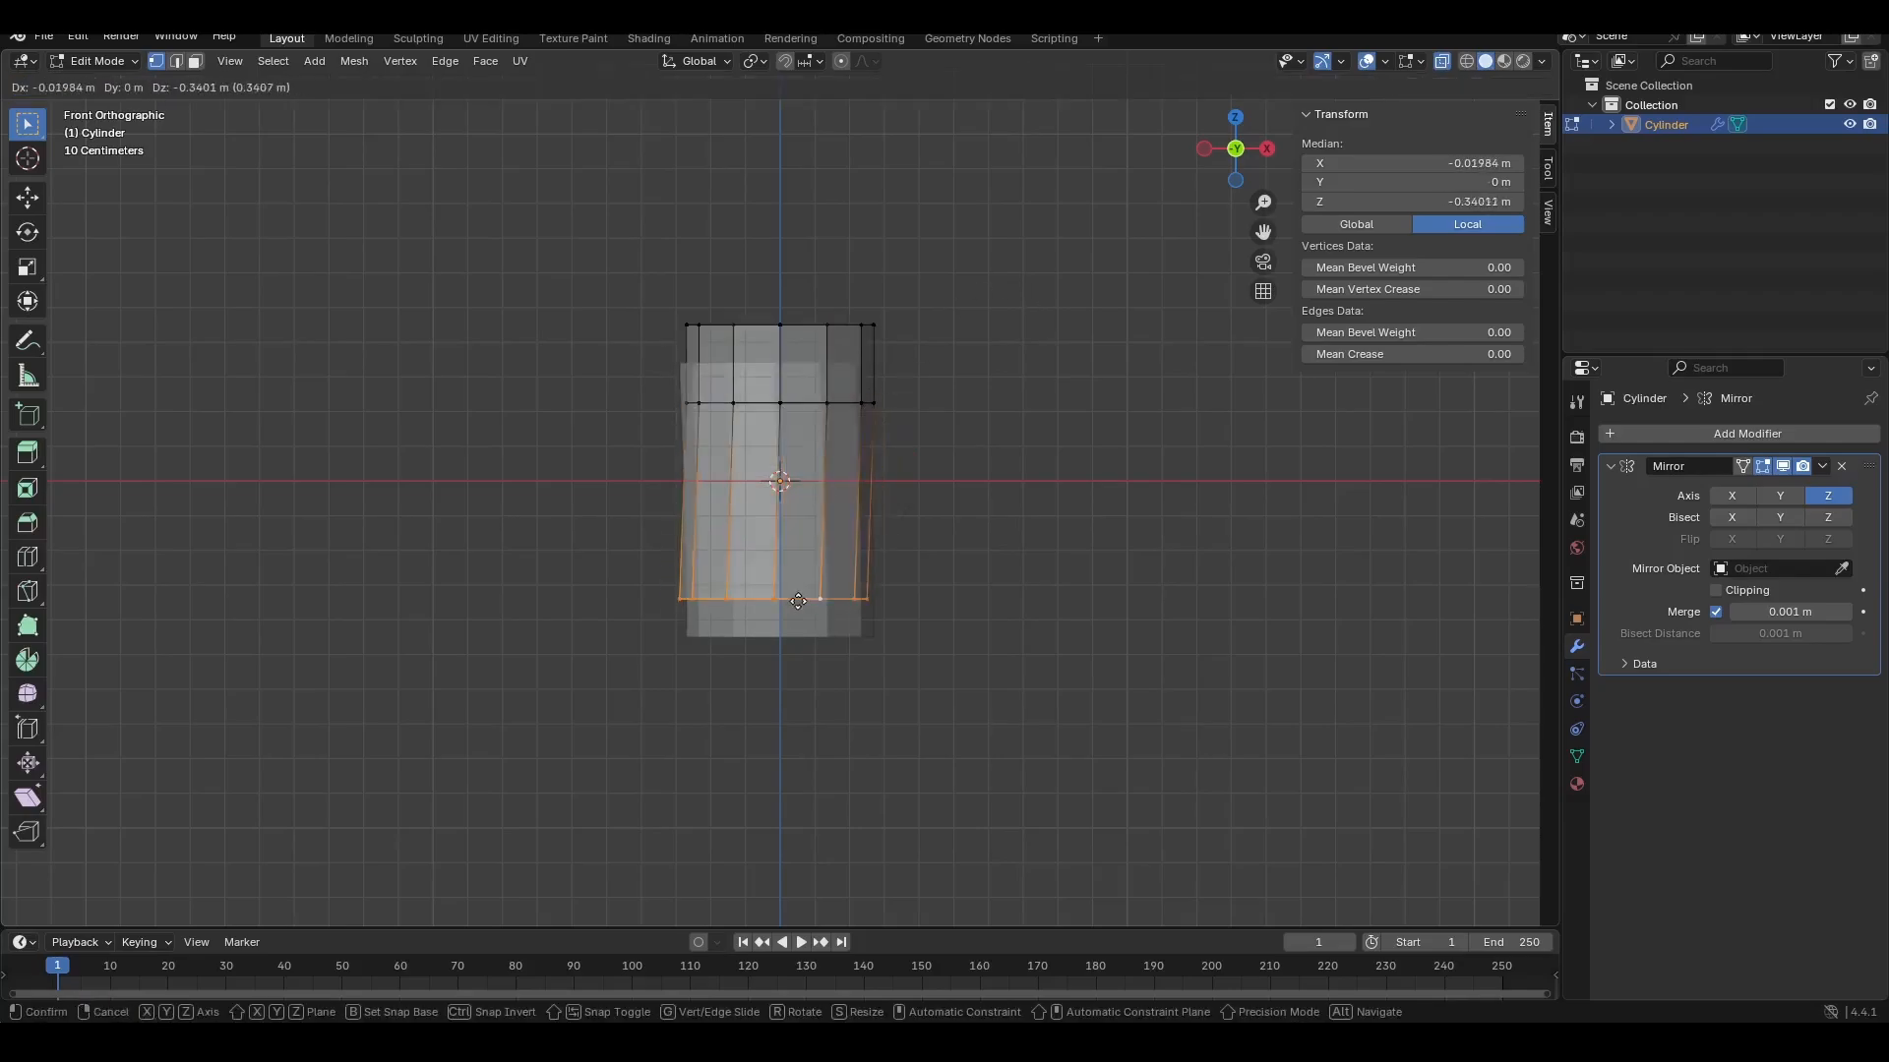
{"action": "left_click", "coordinate": [805, 477]}
{"action": "key", "text": "ctrl+z"}
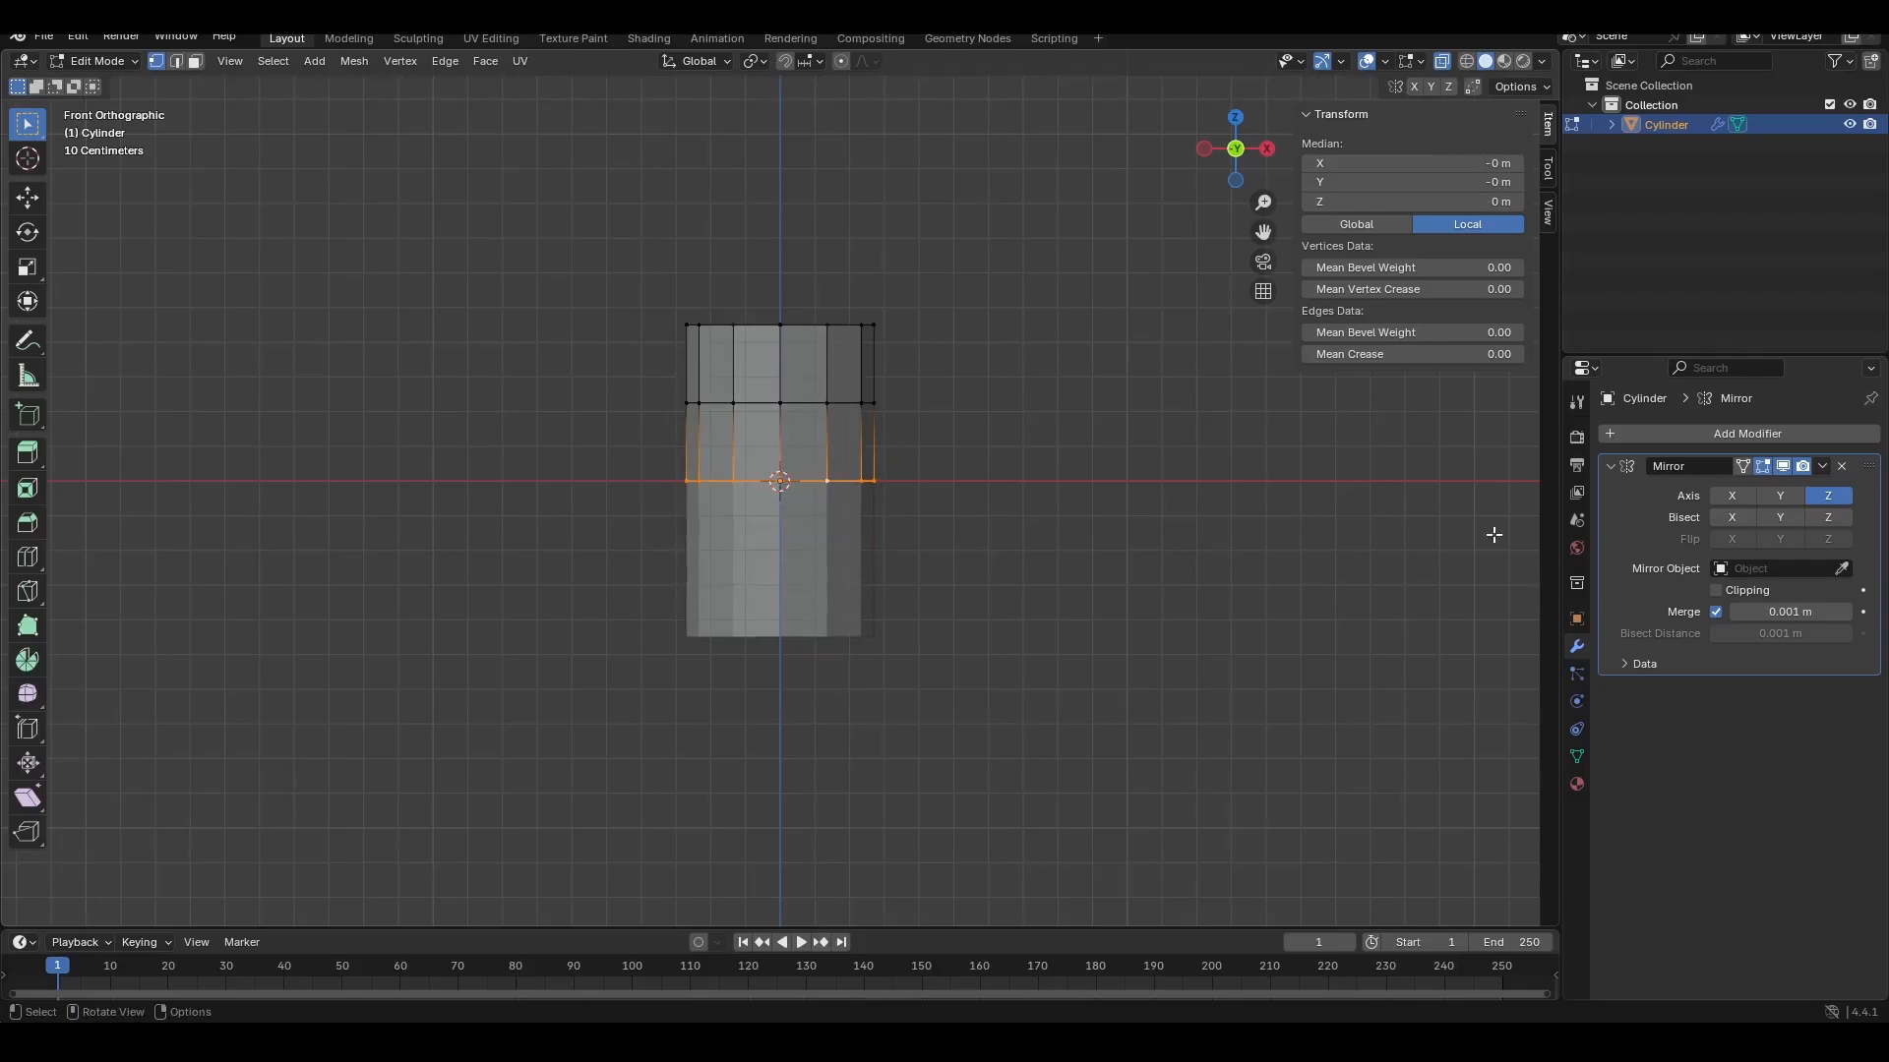
Step: Enable Clipping in the Mirror modifier and test it by moving the open edge loop, undoing the test move
{"action": "left_click", "coordinate": [1718, 592]}
{"action": "key", "text": "g"}
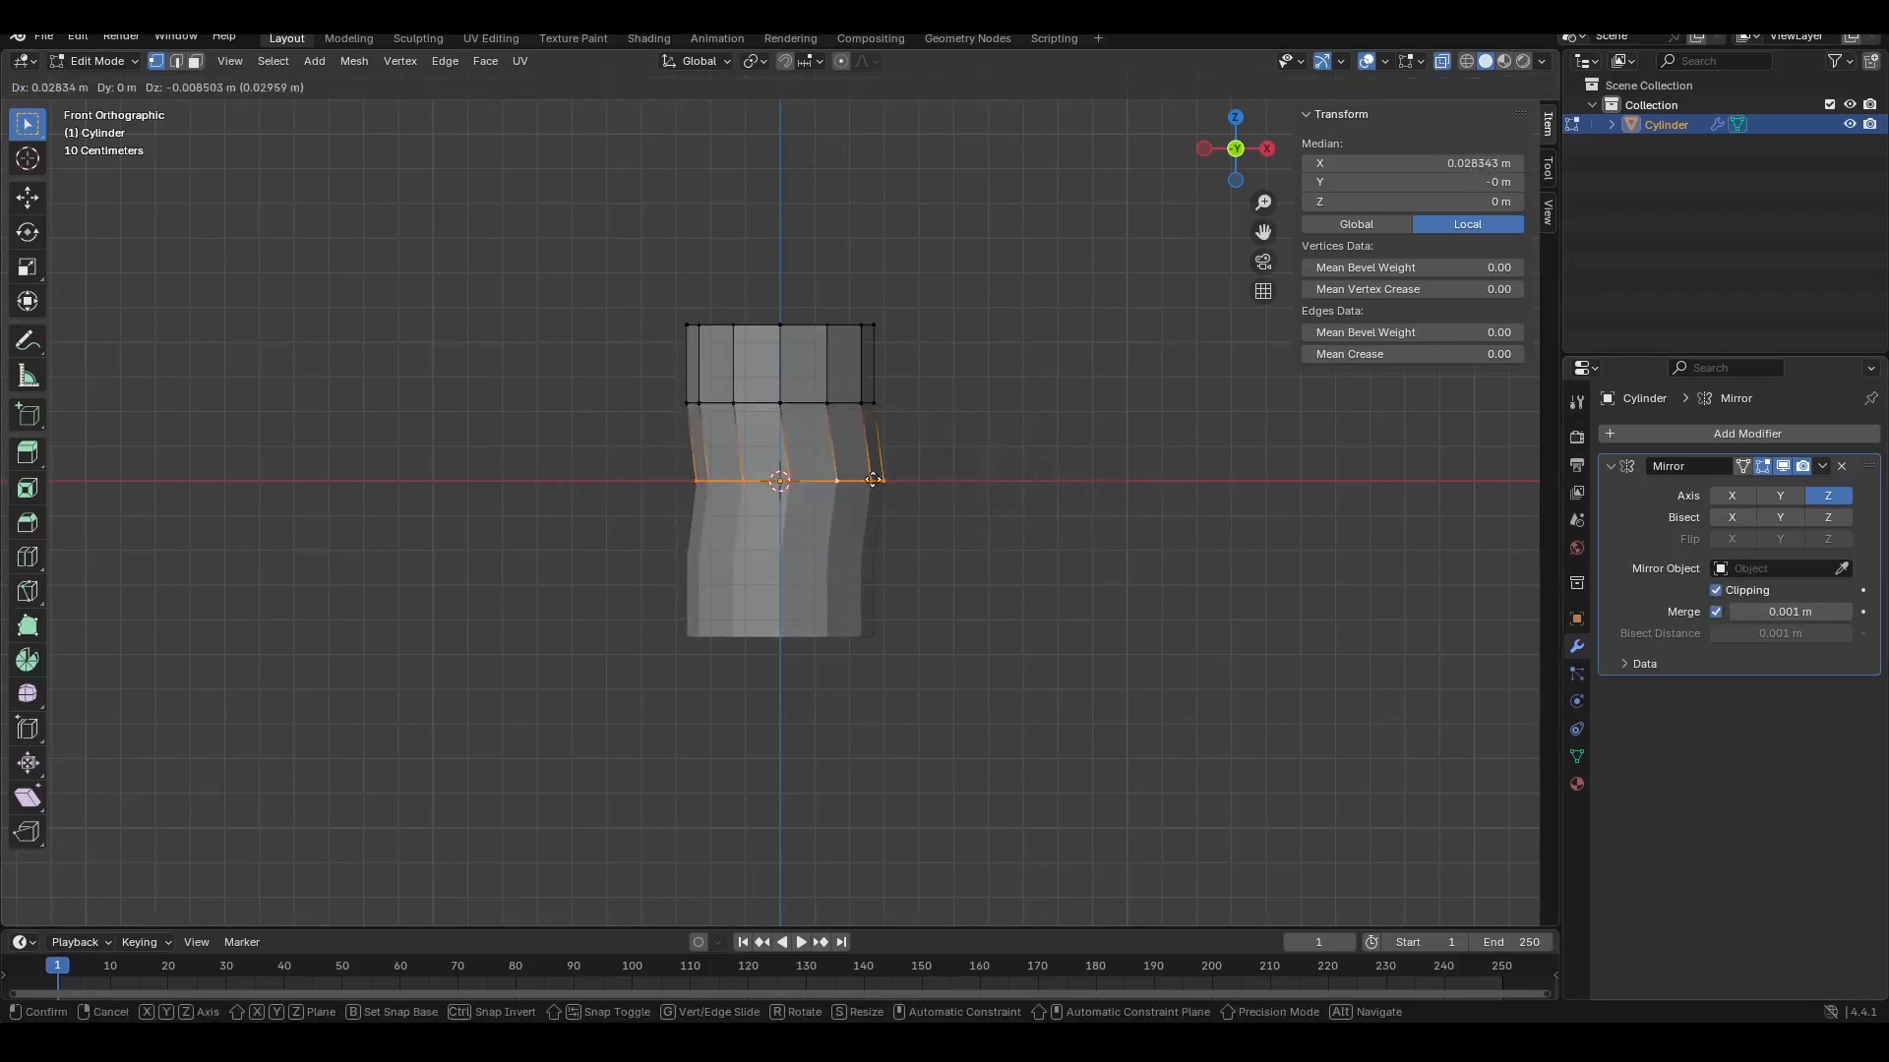
{"action": "left_click", "coordinate": [869, 531]}
{"action": "key", "text": "ctrl+z"}
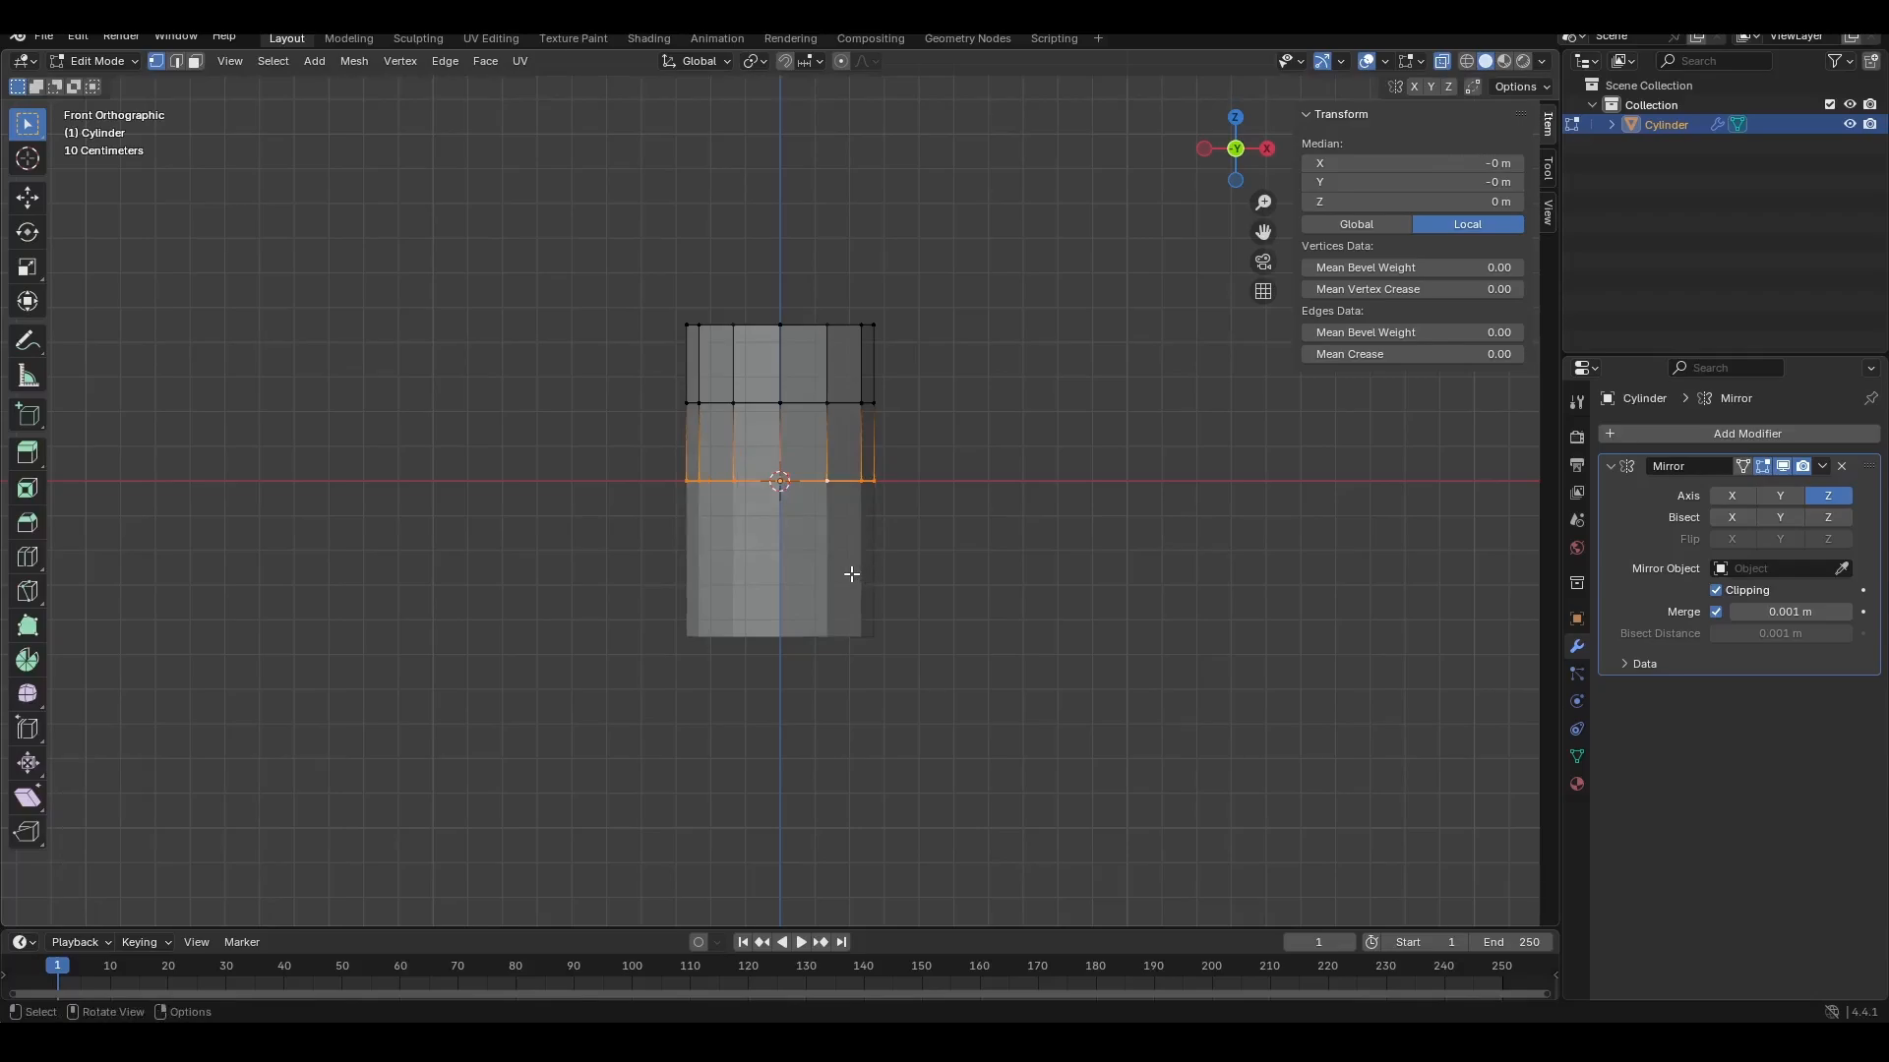
{"action": "key", "text": "ctrl+z"}
Step: Try scaling the open edge loop at the mirror plane together with the middle loop to about 1.235, and undo it
{"action": "middle_click_drag", "start_coordinate": [969, 635], "coordinate": [958, 638], "text": "shift"}
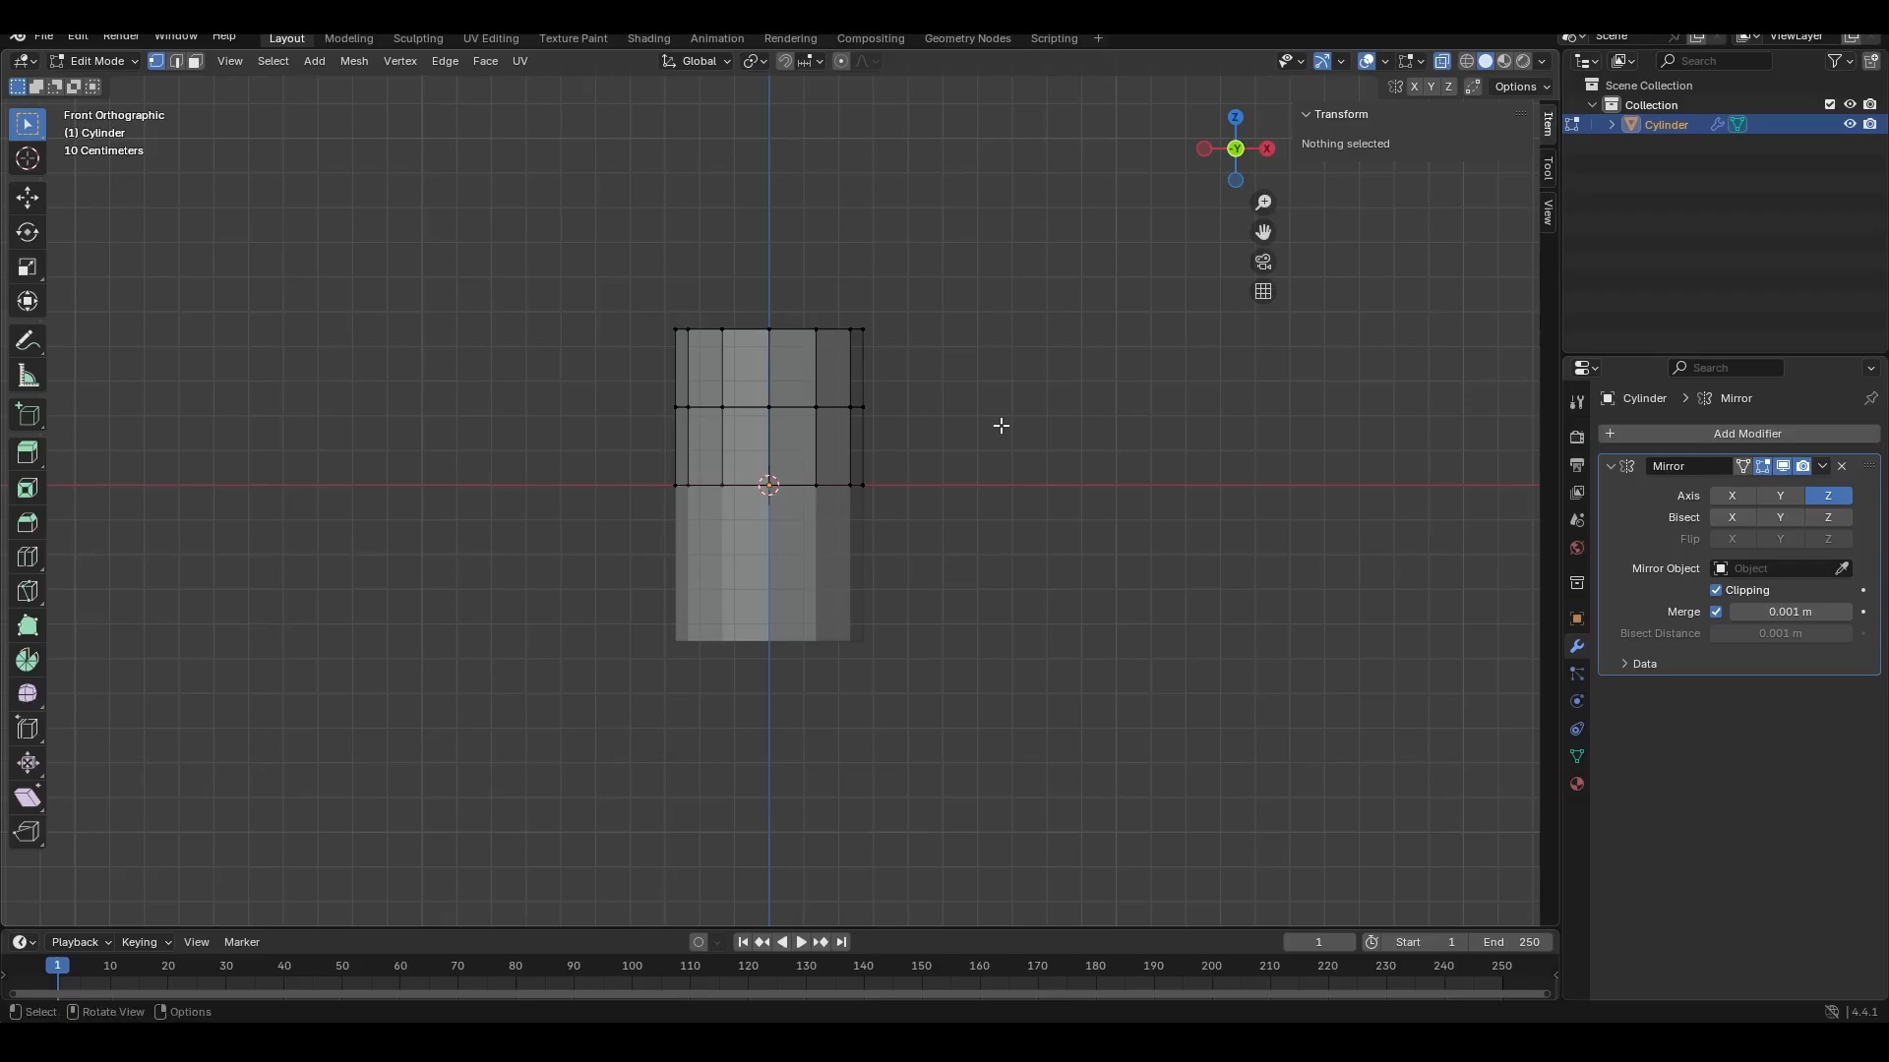
{"action": "left_click", "coordinate": [793, 485], "text": "alt"}
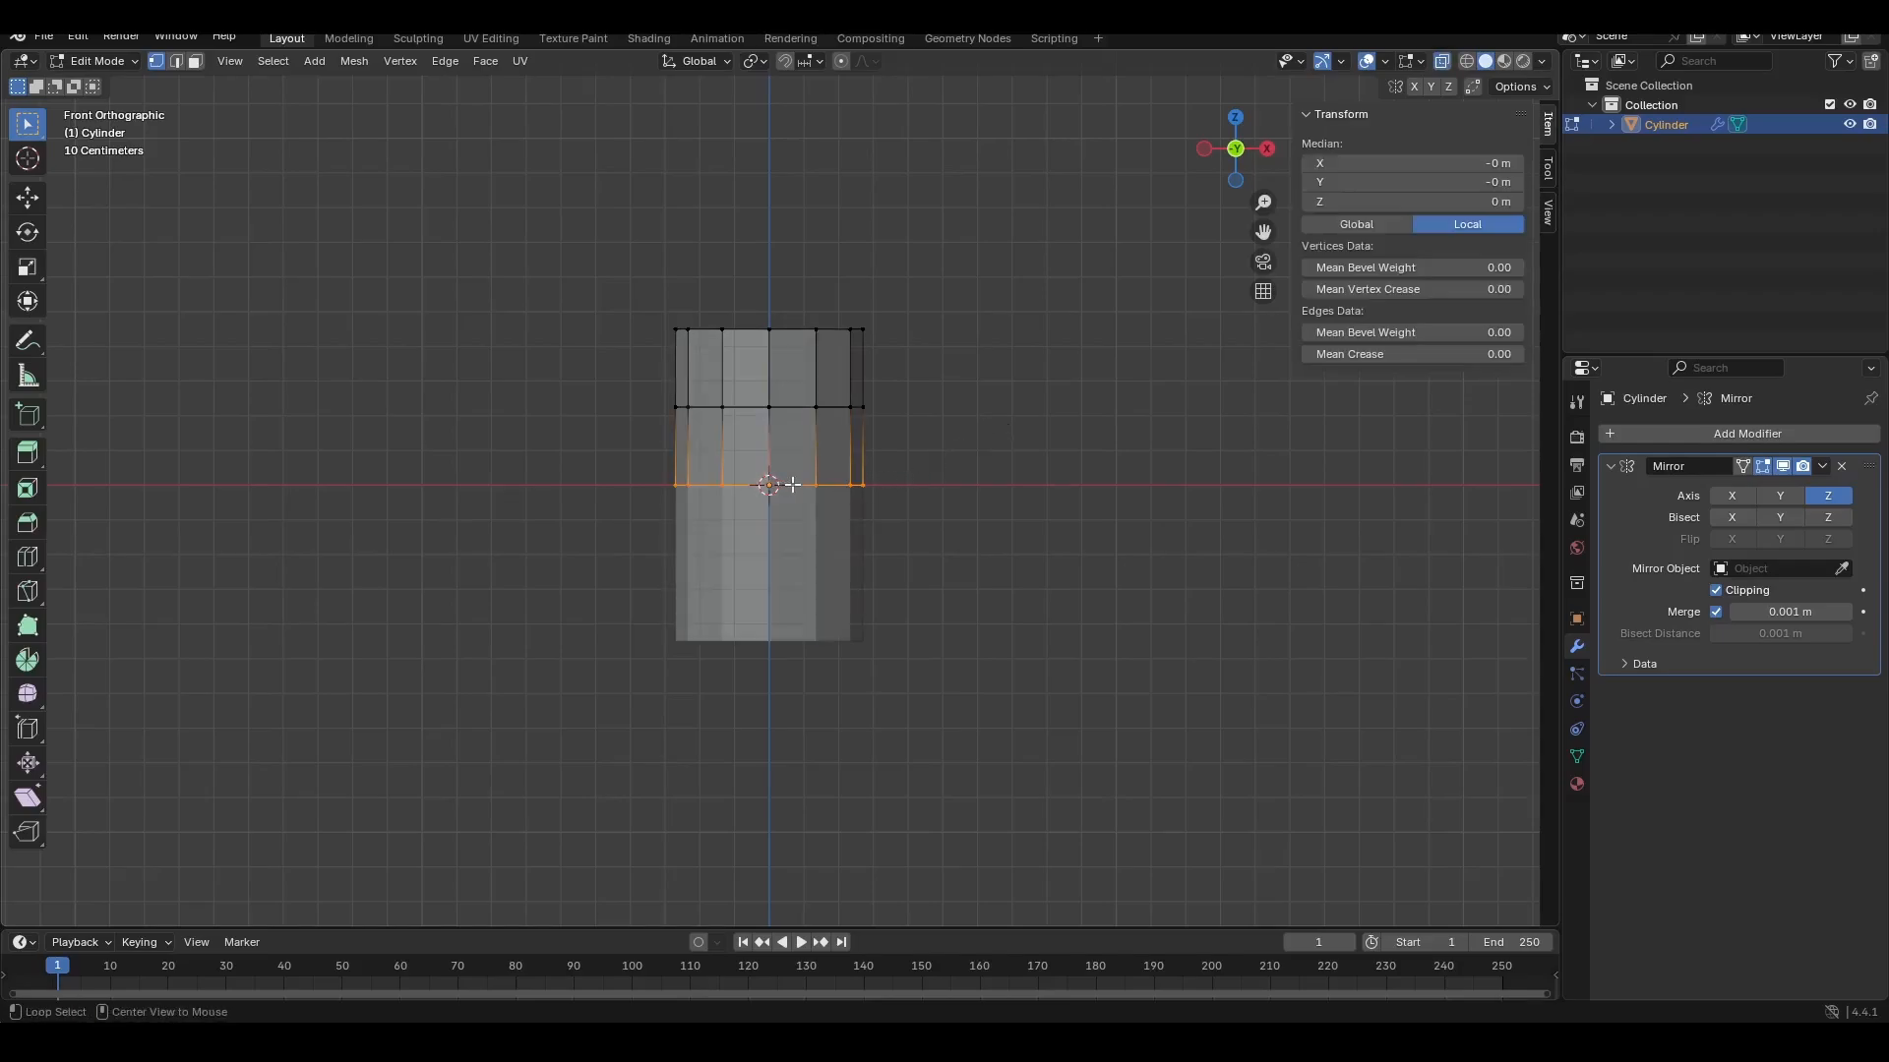
{"action": "left_click", "coordinate": [787, 408], "text": "alt+shift"}
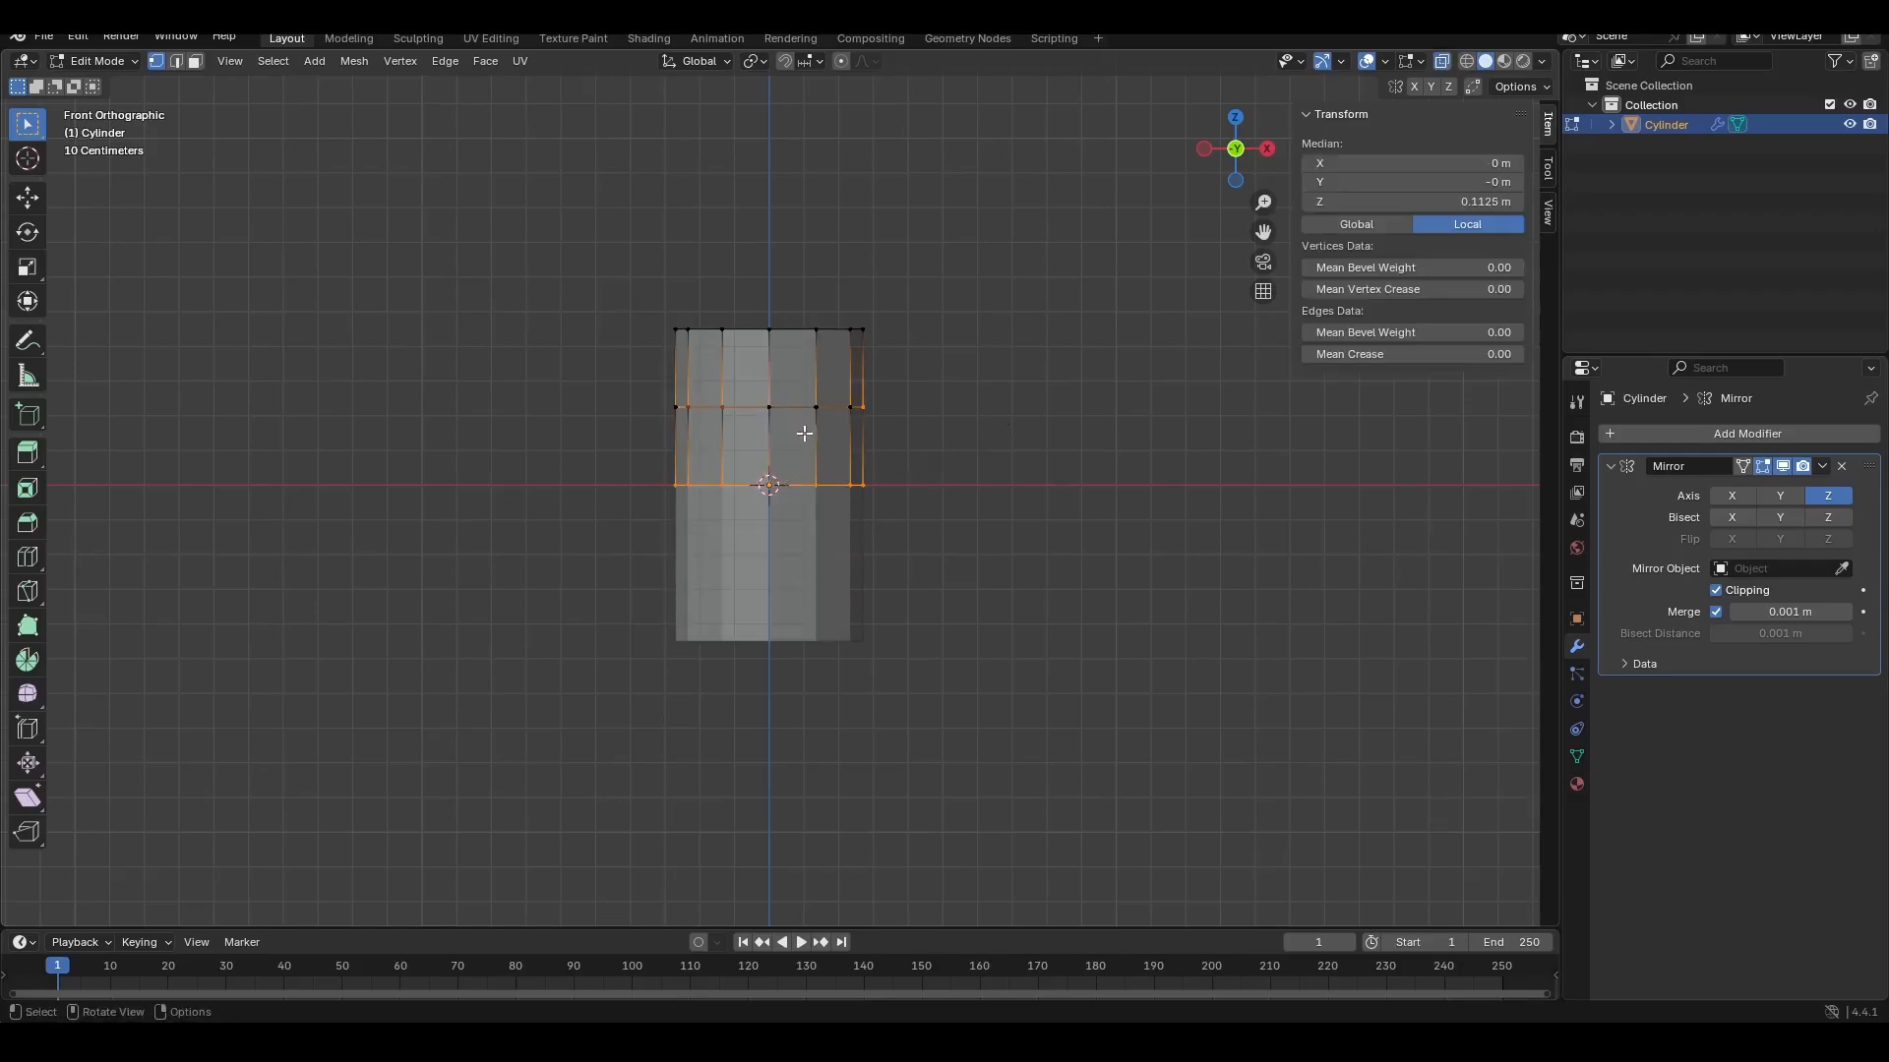
{"action": "key", "text": "s"}
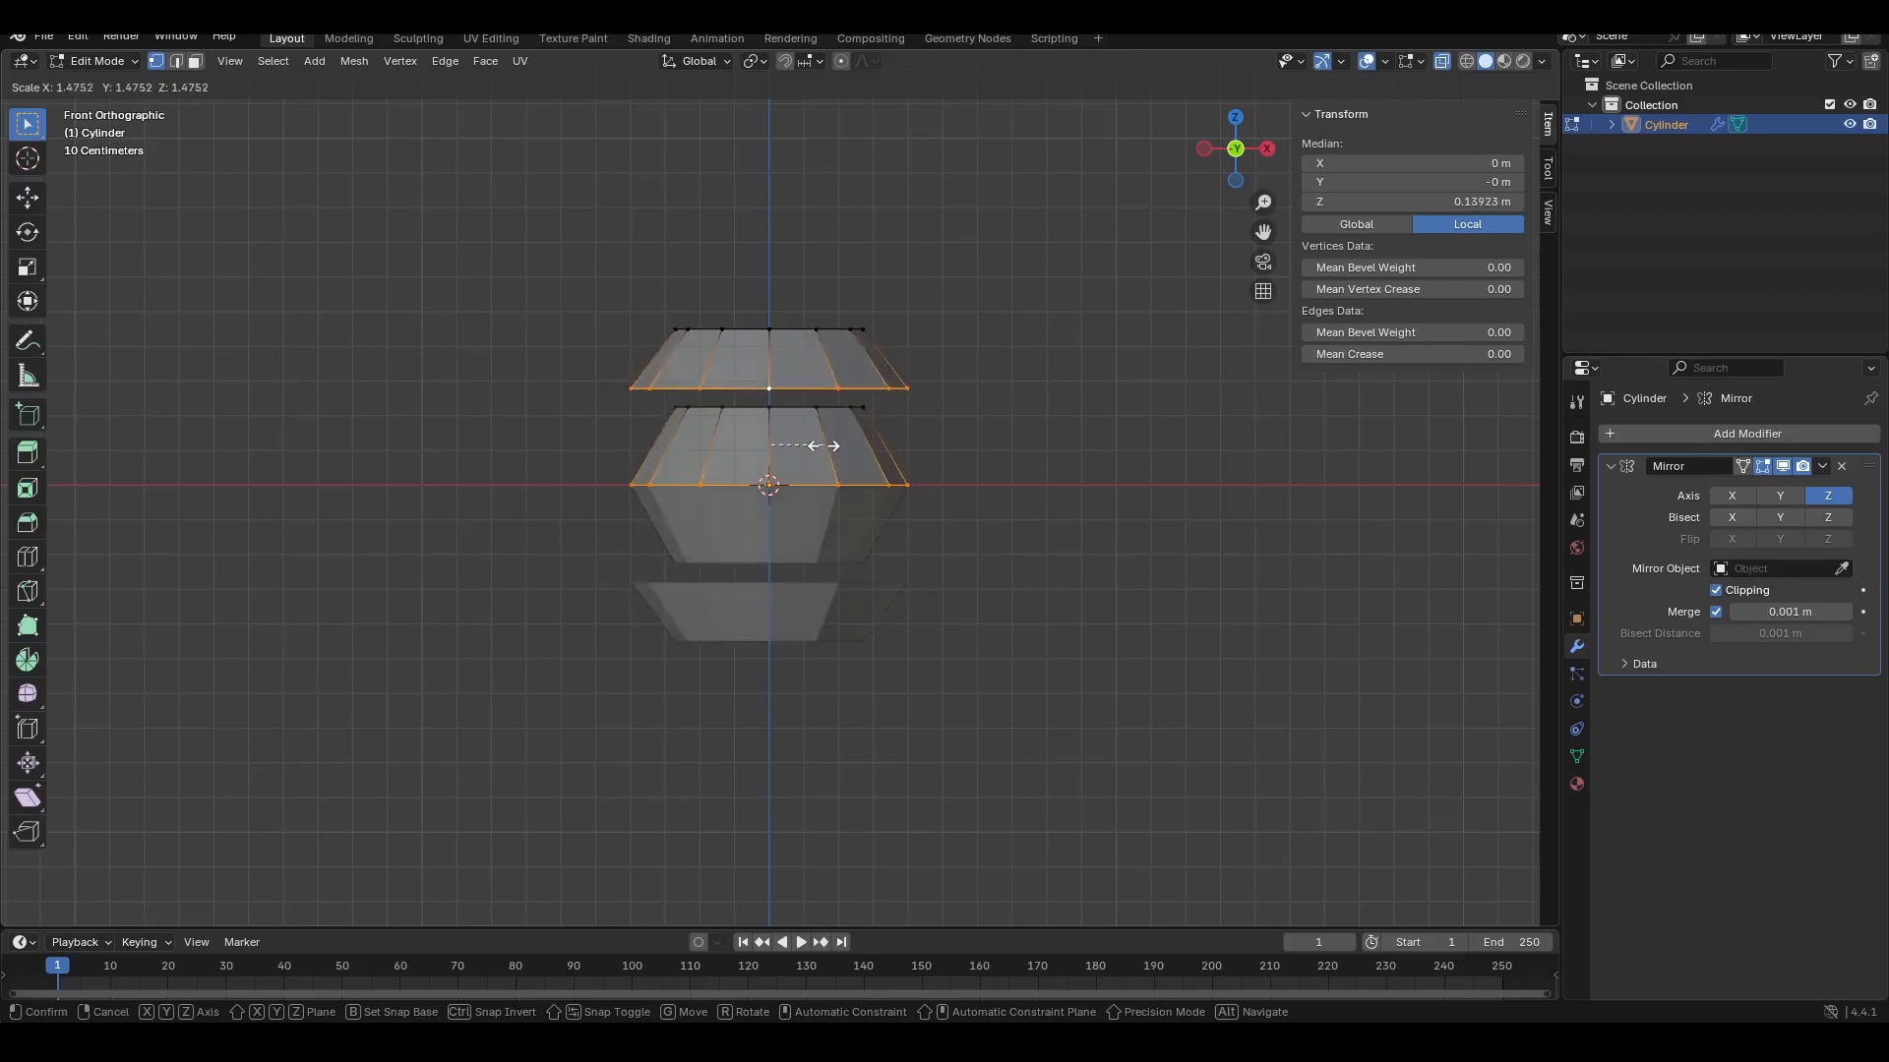
{"action": "left_click", "coordinate": [809, 445]}
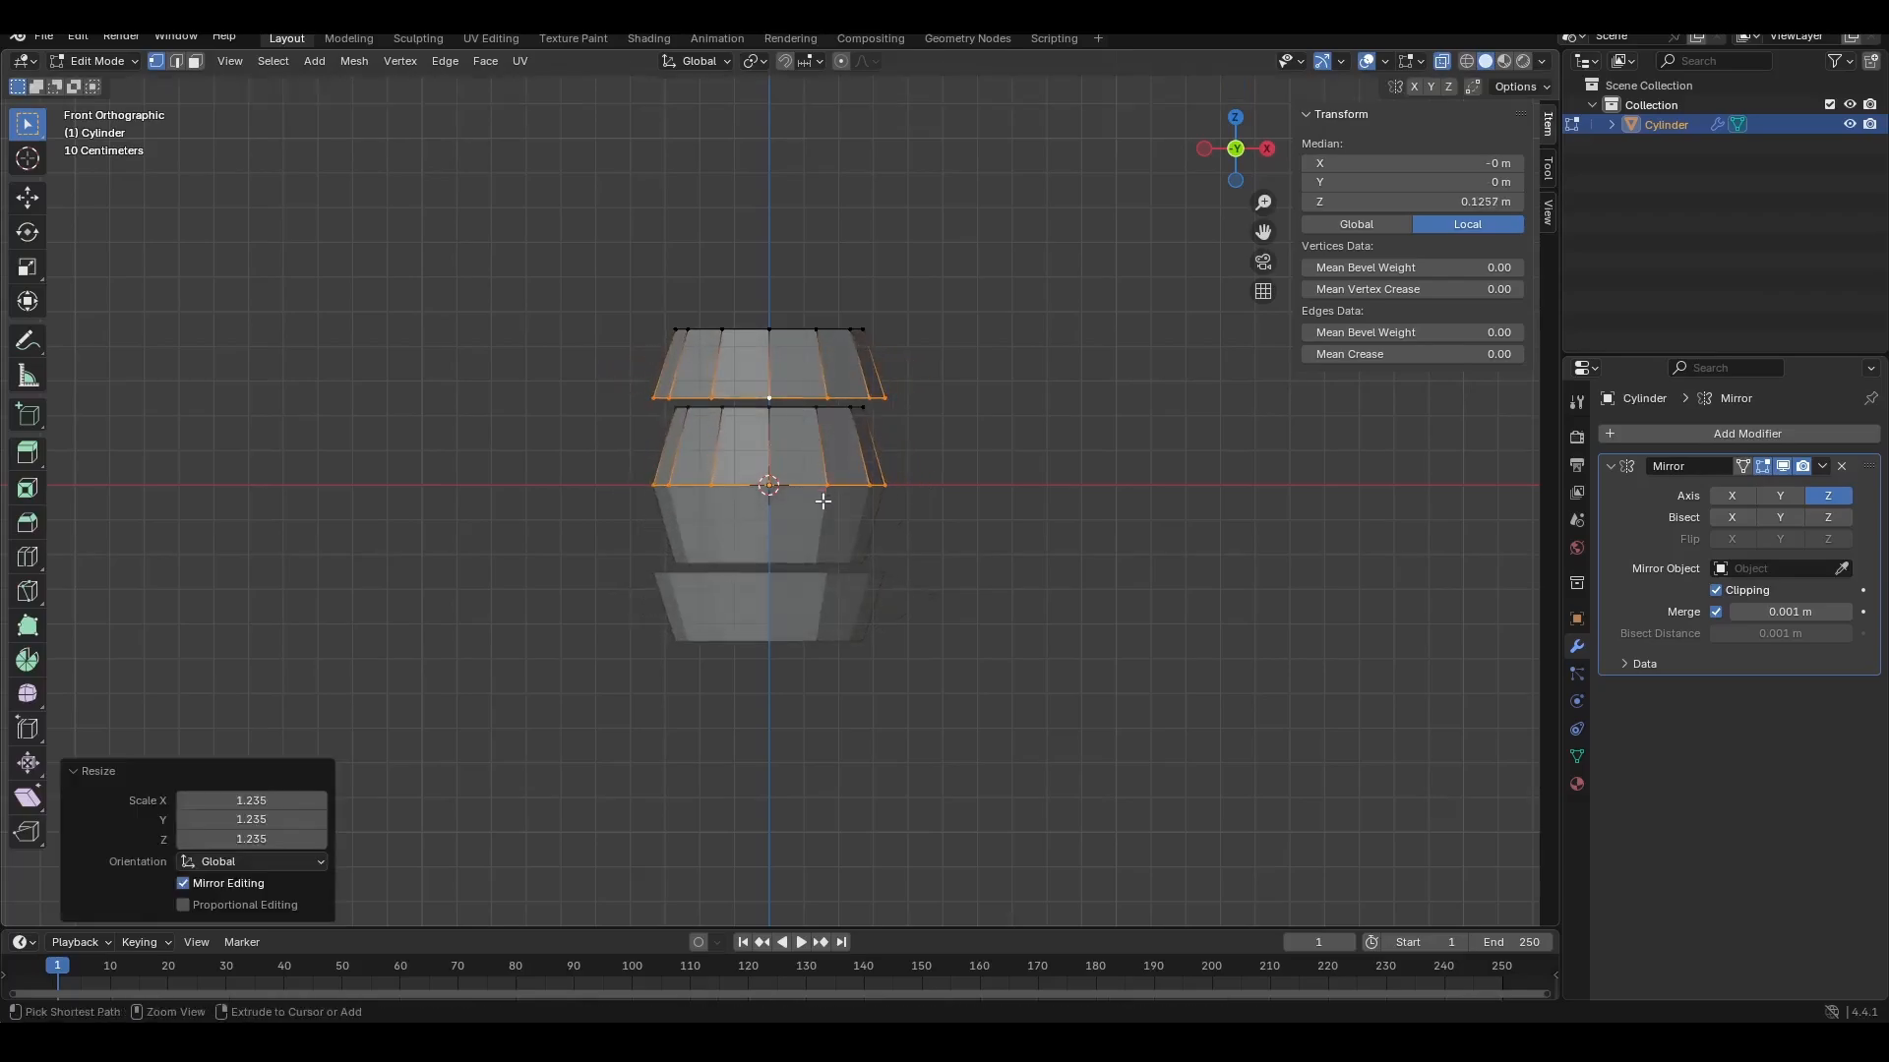
{"action": "key", "text": "ctrl+z"}
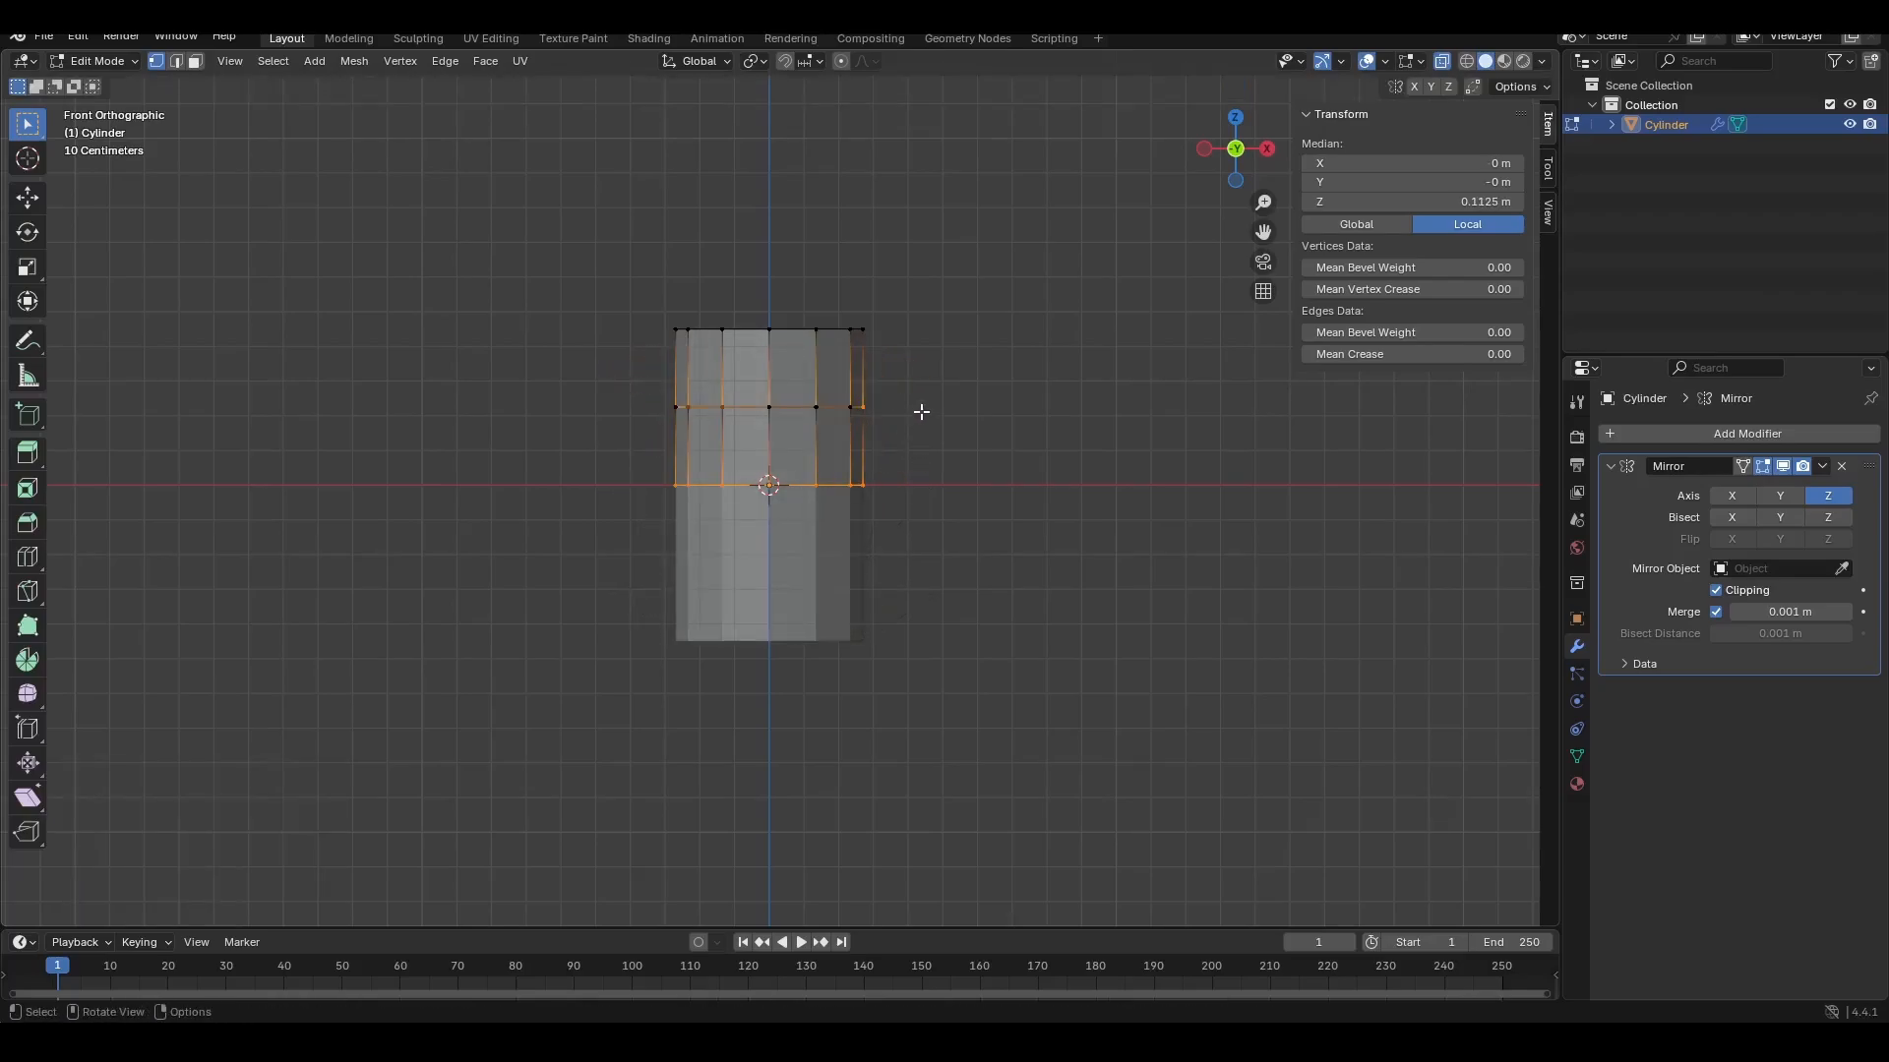
Step: Try enlarging the complete face band between the middle loop and the mirror plane, and undo the scaling
{"action": "middle_click_drag", "start_coordinate": [921, 412], "coordinate": [844, 511]}
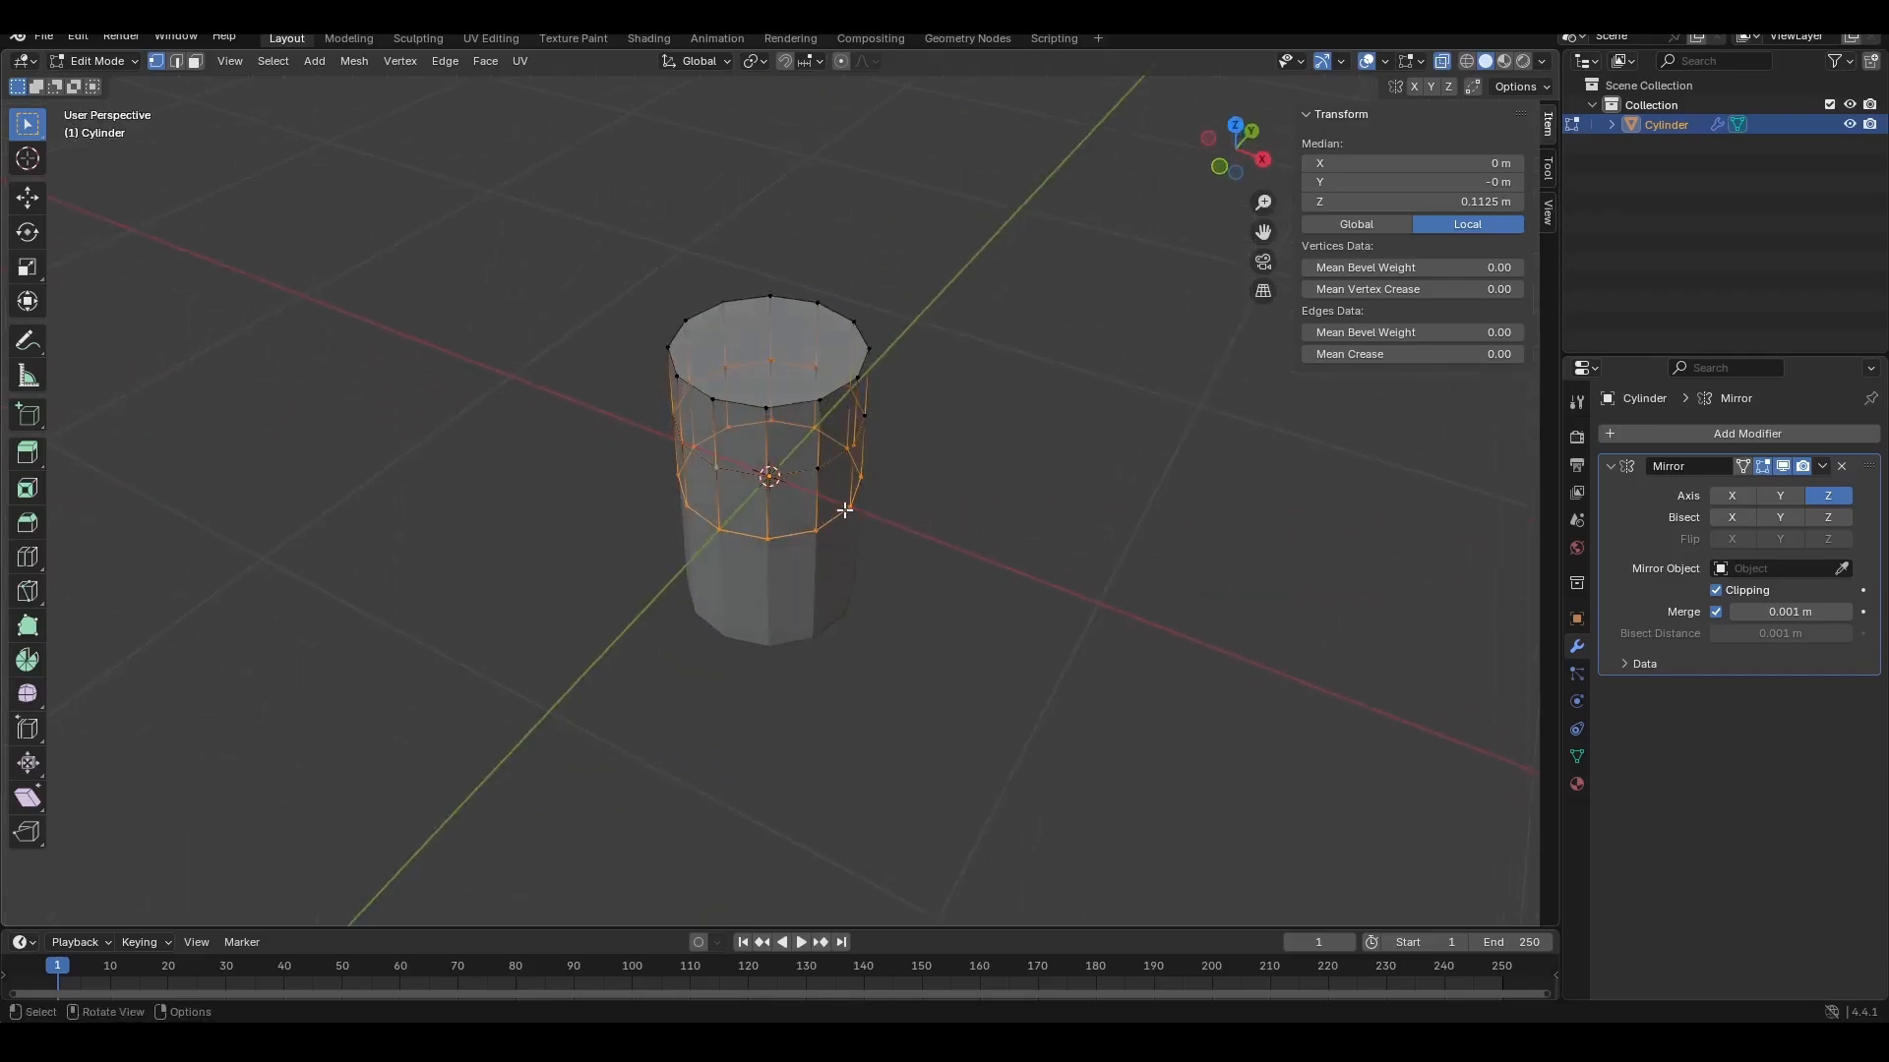
{"action": "left_click", "coordinate": [808, 468], "text": "alt"}
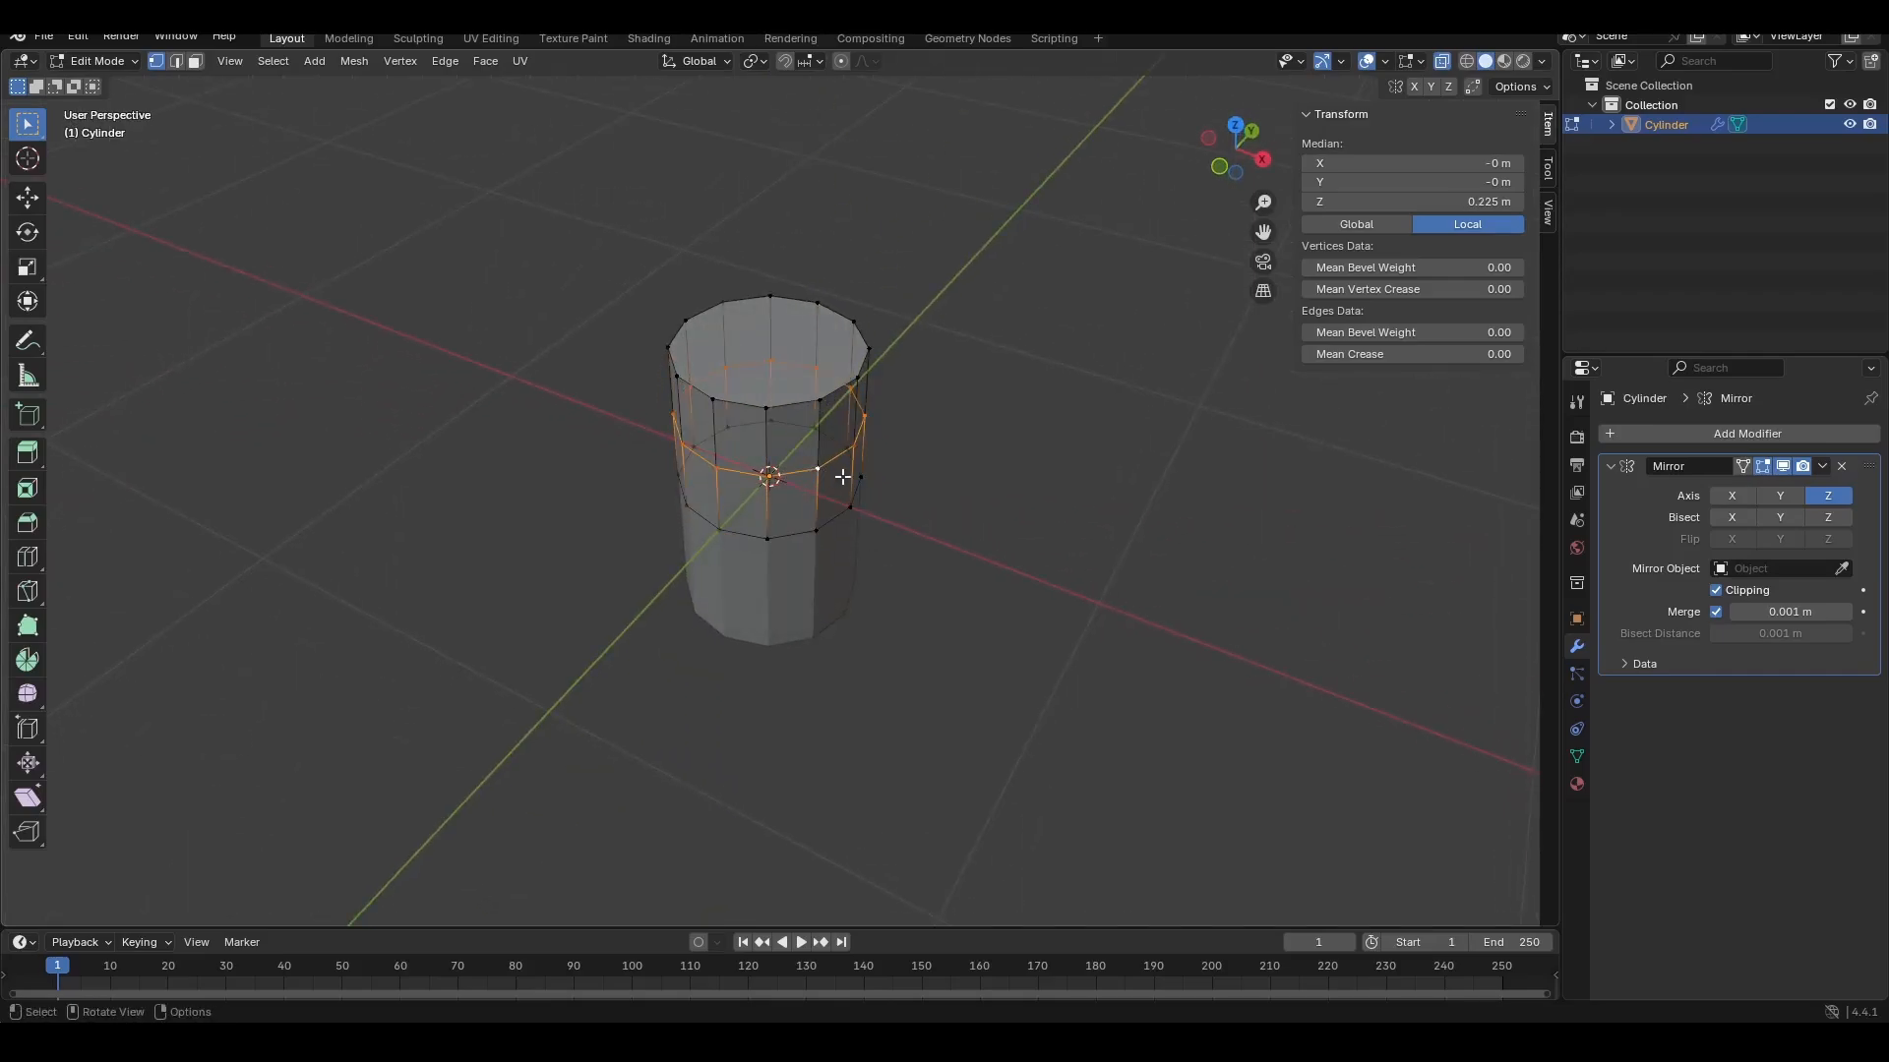
{"action": "left_click", "coordinate": [803, 531], "text": "alt+shift"}
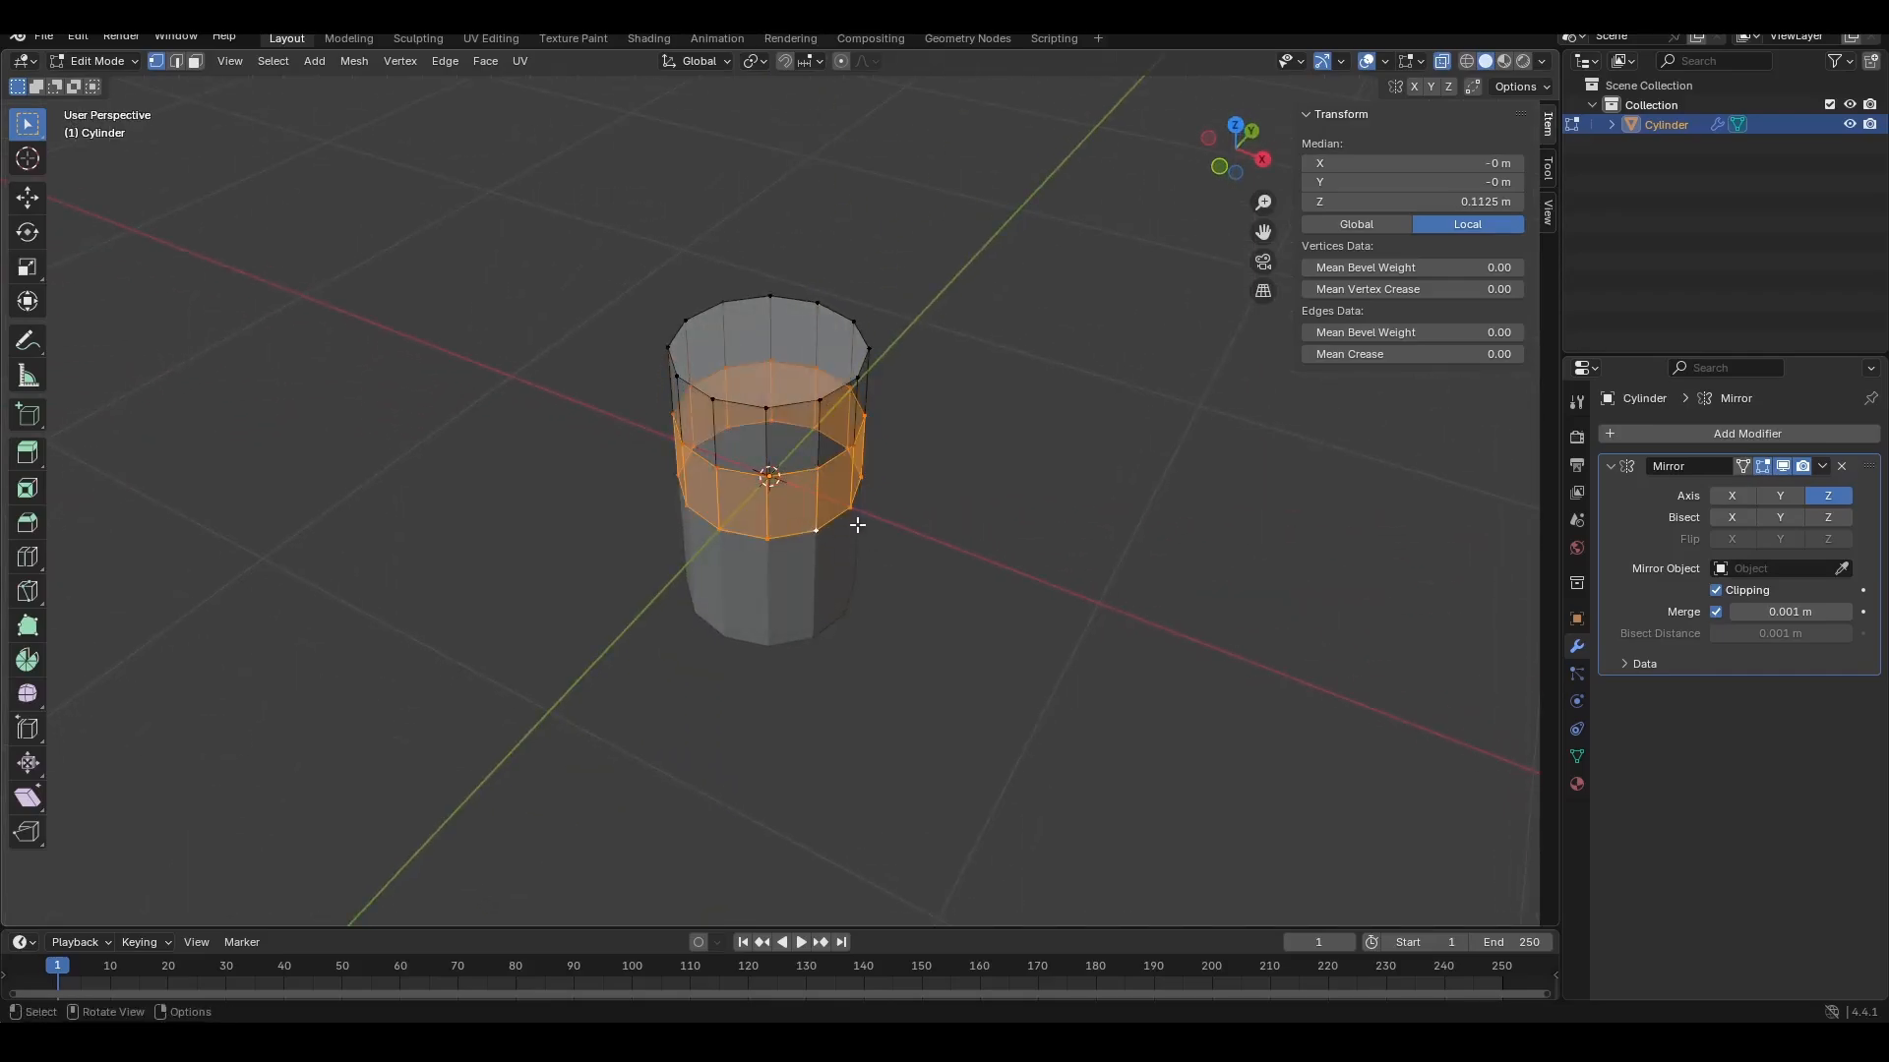
{"action": "key", "text": "s"}
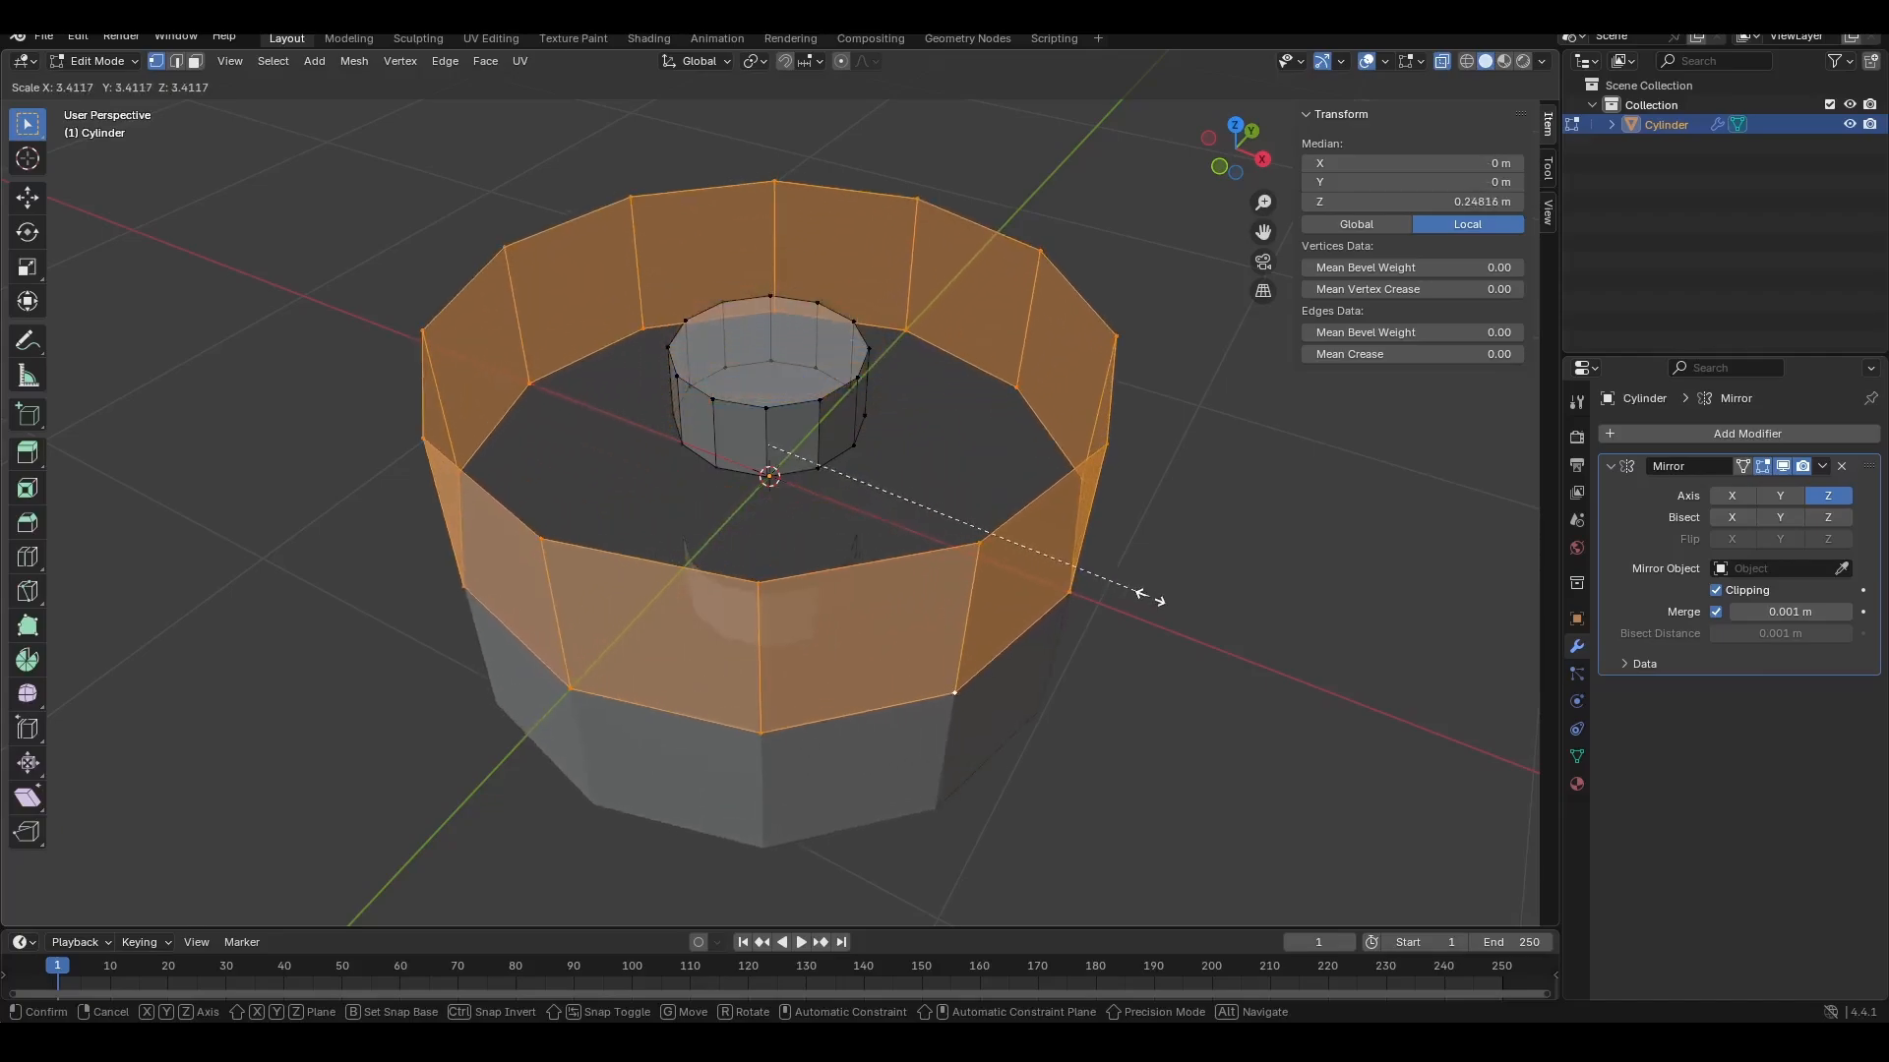
{"action": "left_click", "coordinate": [1148, 598]}
{"action": "key", "text": "ctrl+z"}
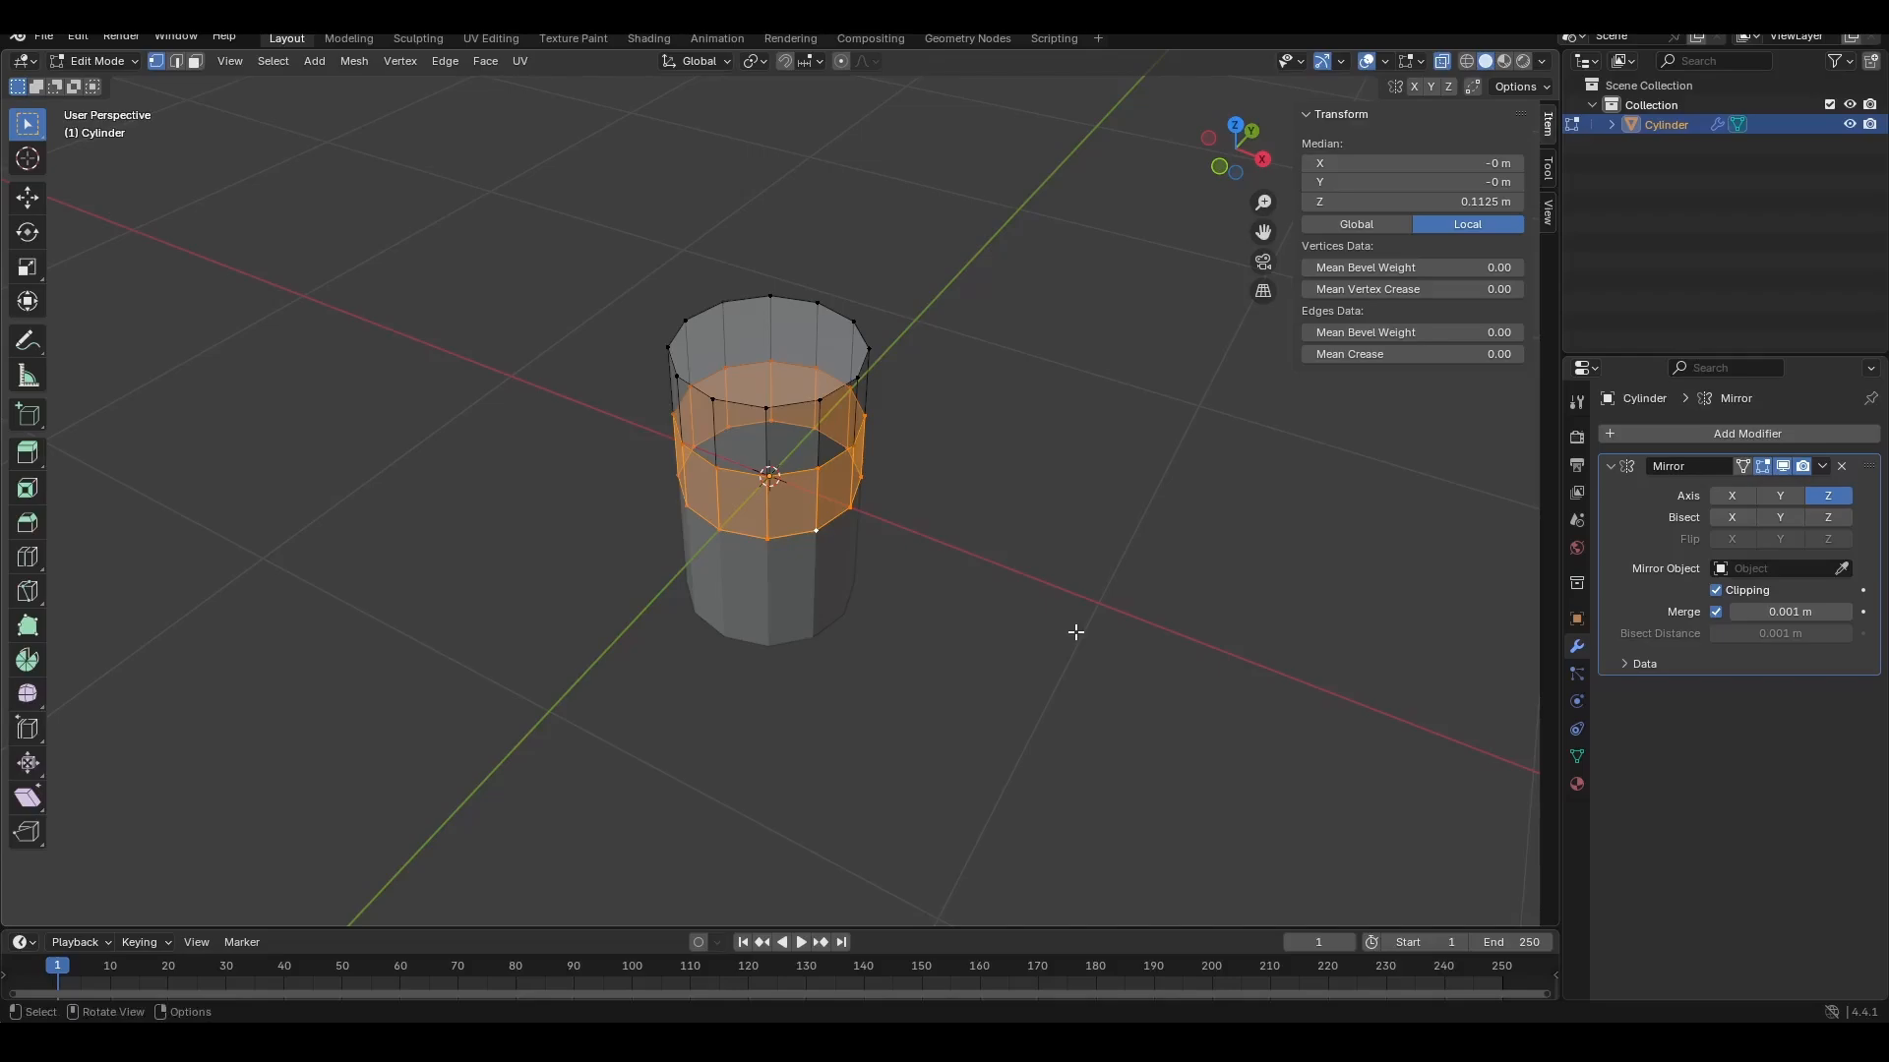
Step: Try scaling only the middle edge loop outward by about 1.517, and undo the scaling
{"action": "left_click", "coordinate": [972, 443]}
{"action": "left_click", "coordinate": [846, 449], "text": "alt"}
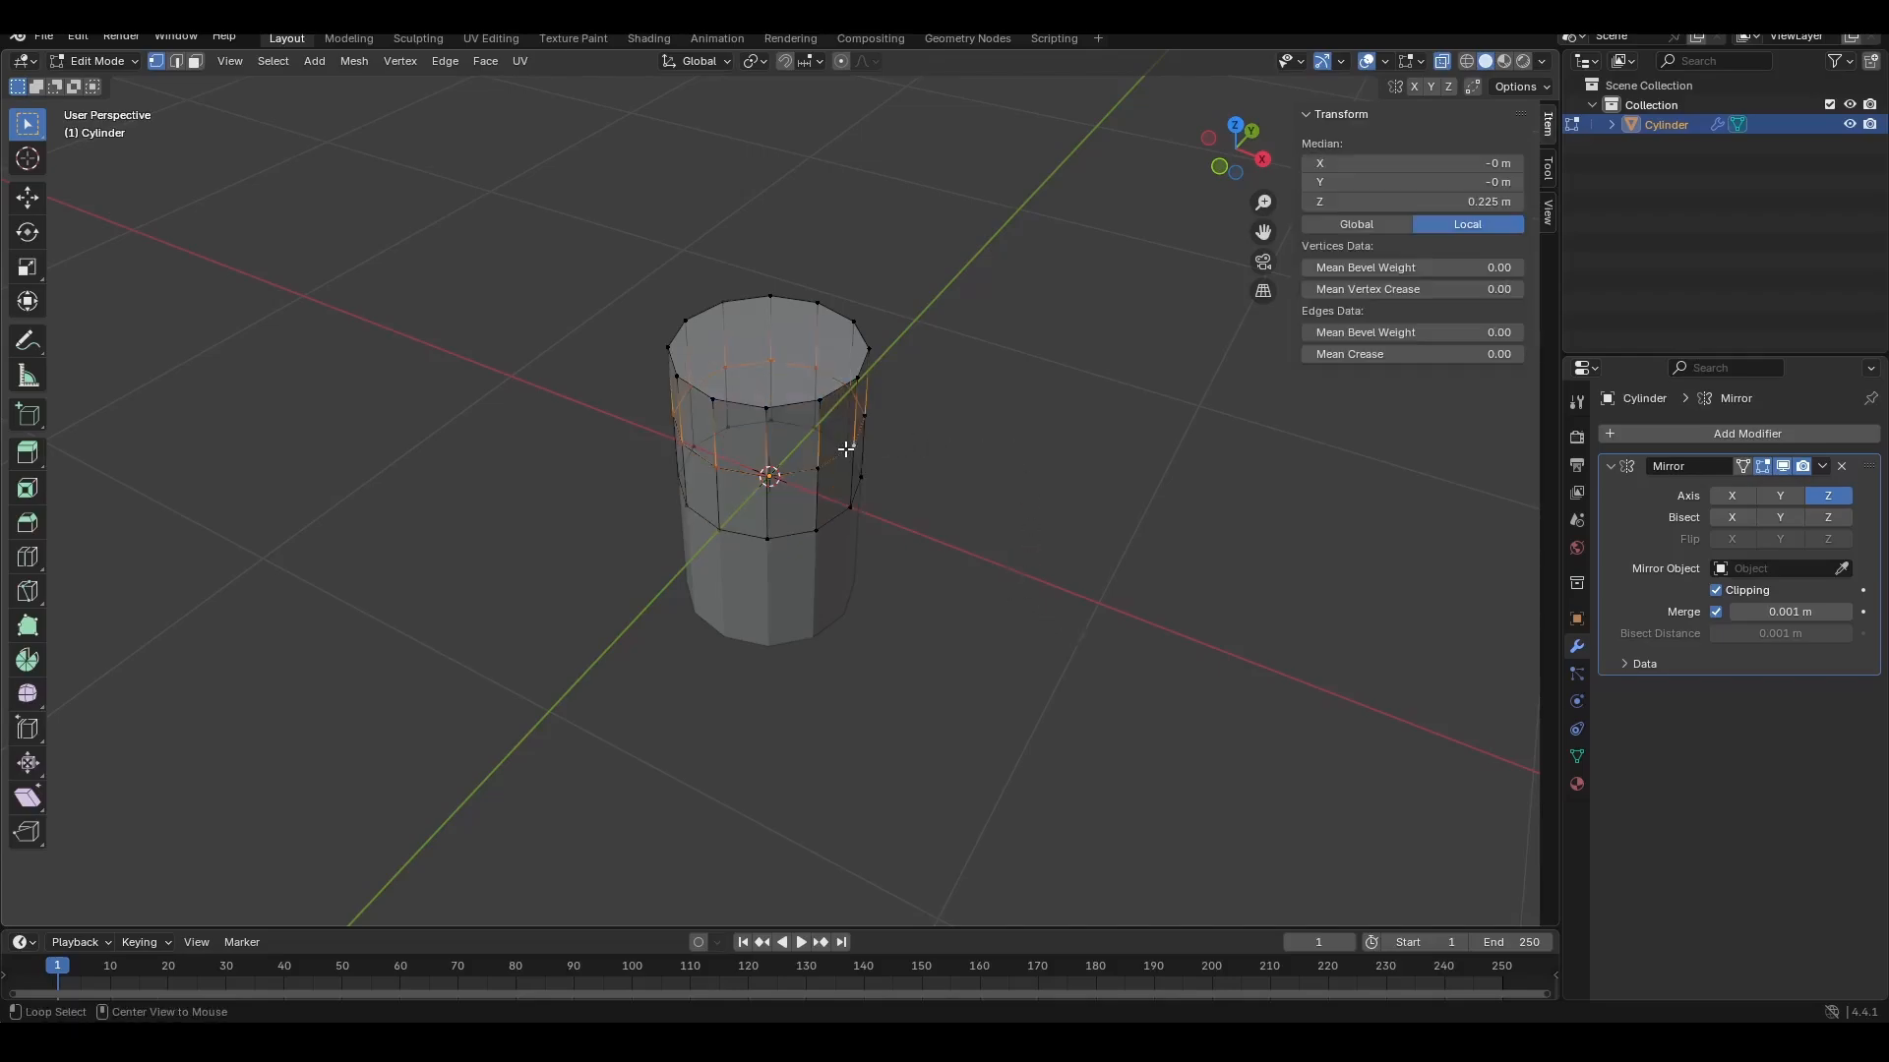
{"action": "left_click", "coordinate": [850, 462], "text": "alt"}
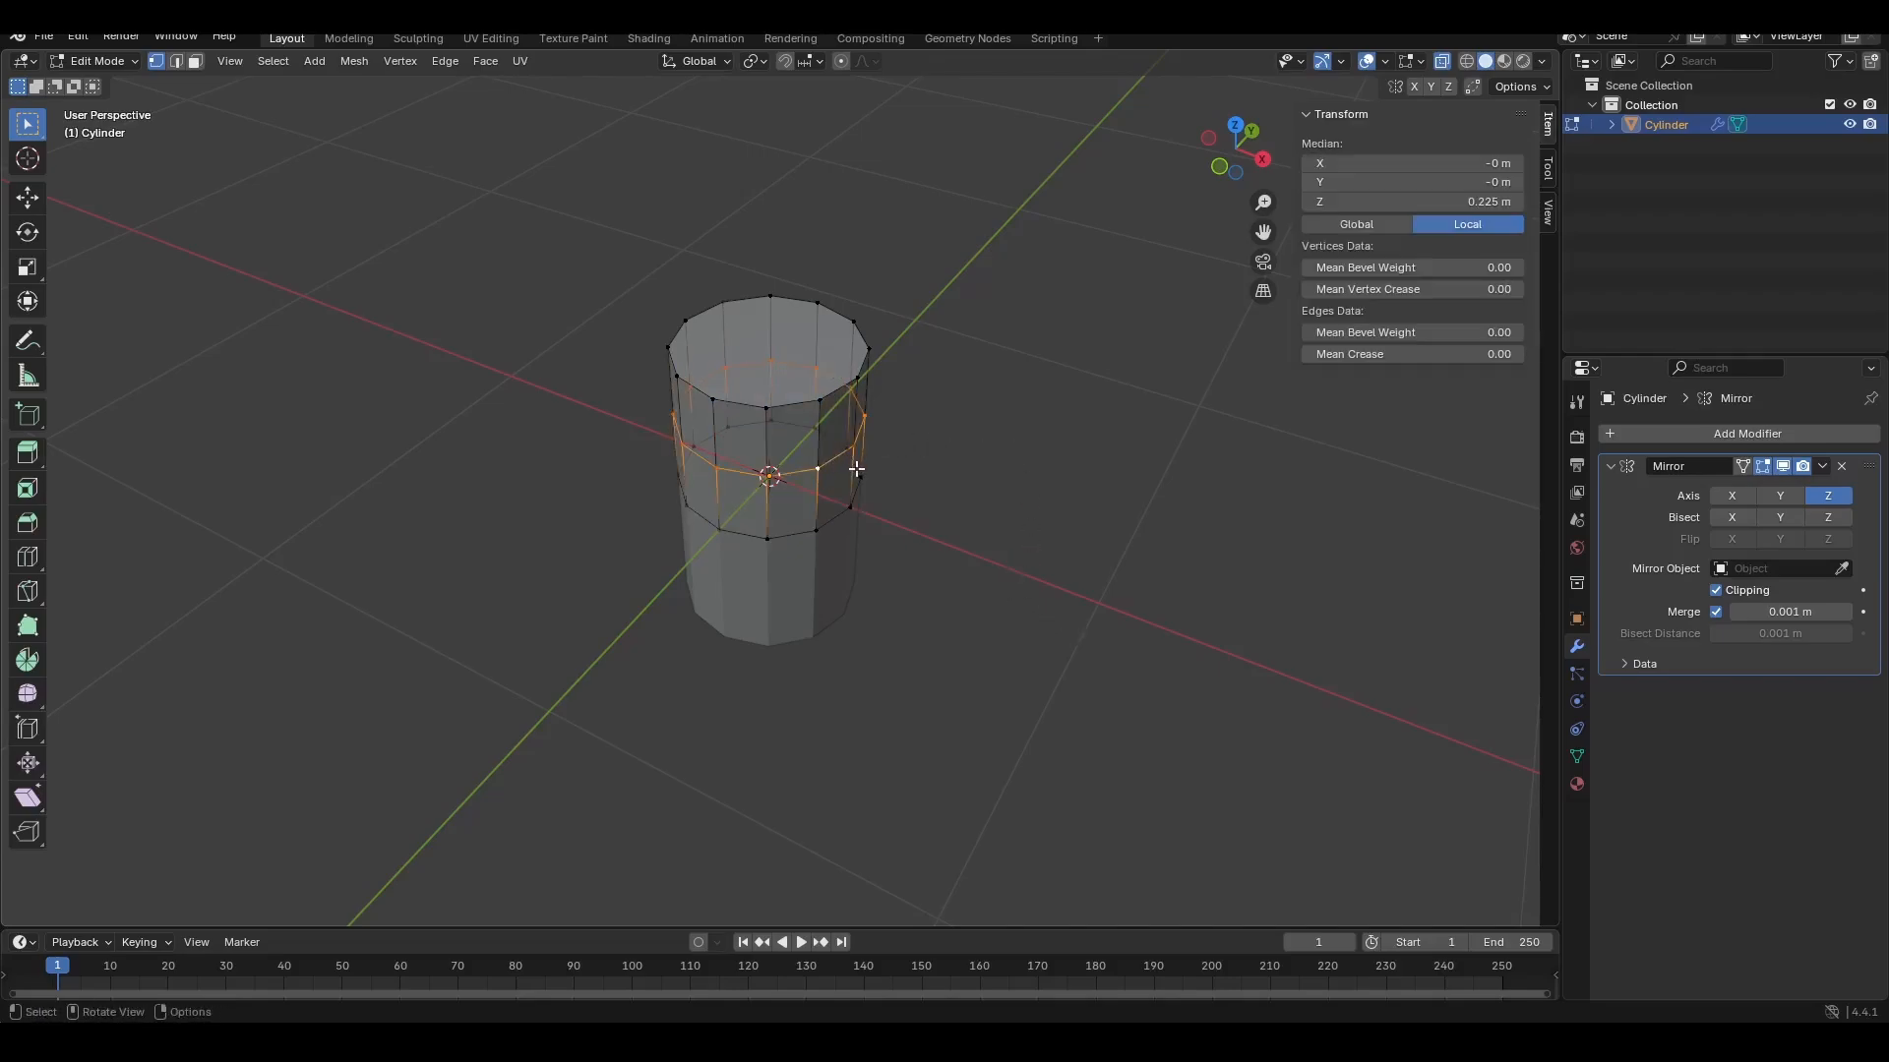
{"action": "key", "text": "s"}
{"action": "left_click", "coordinate": [913, 479]}
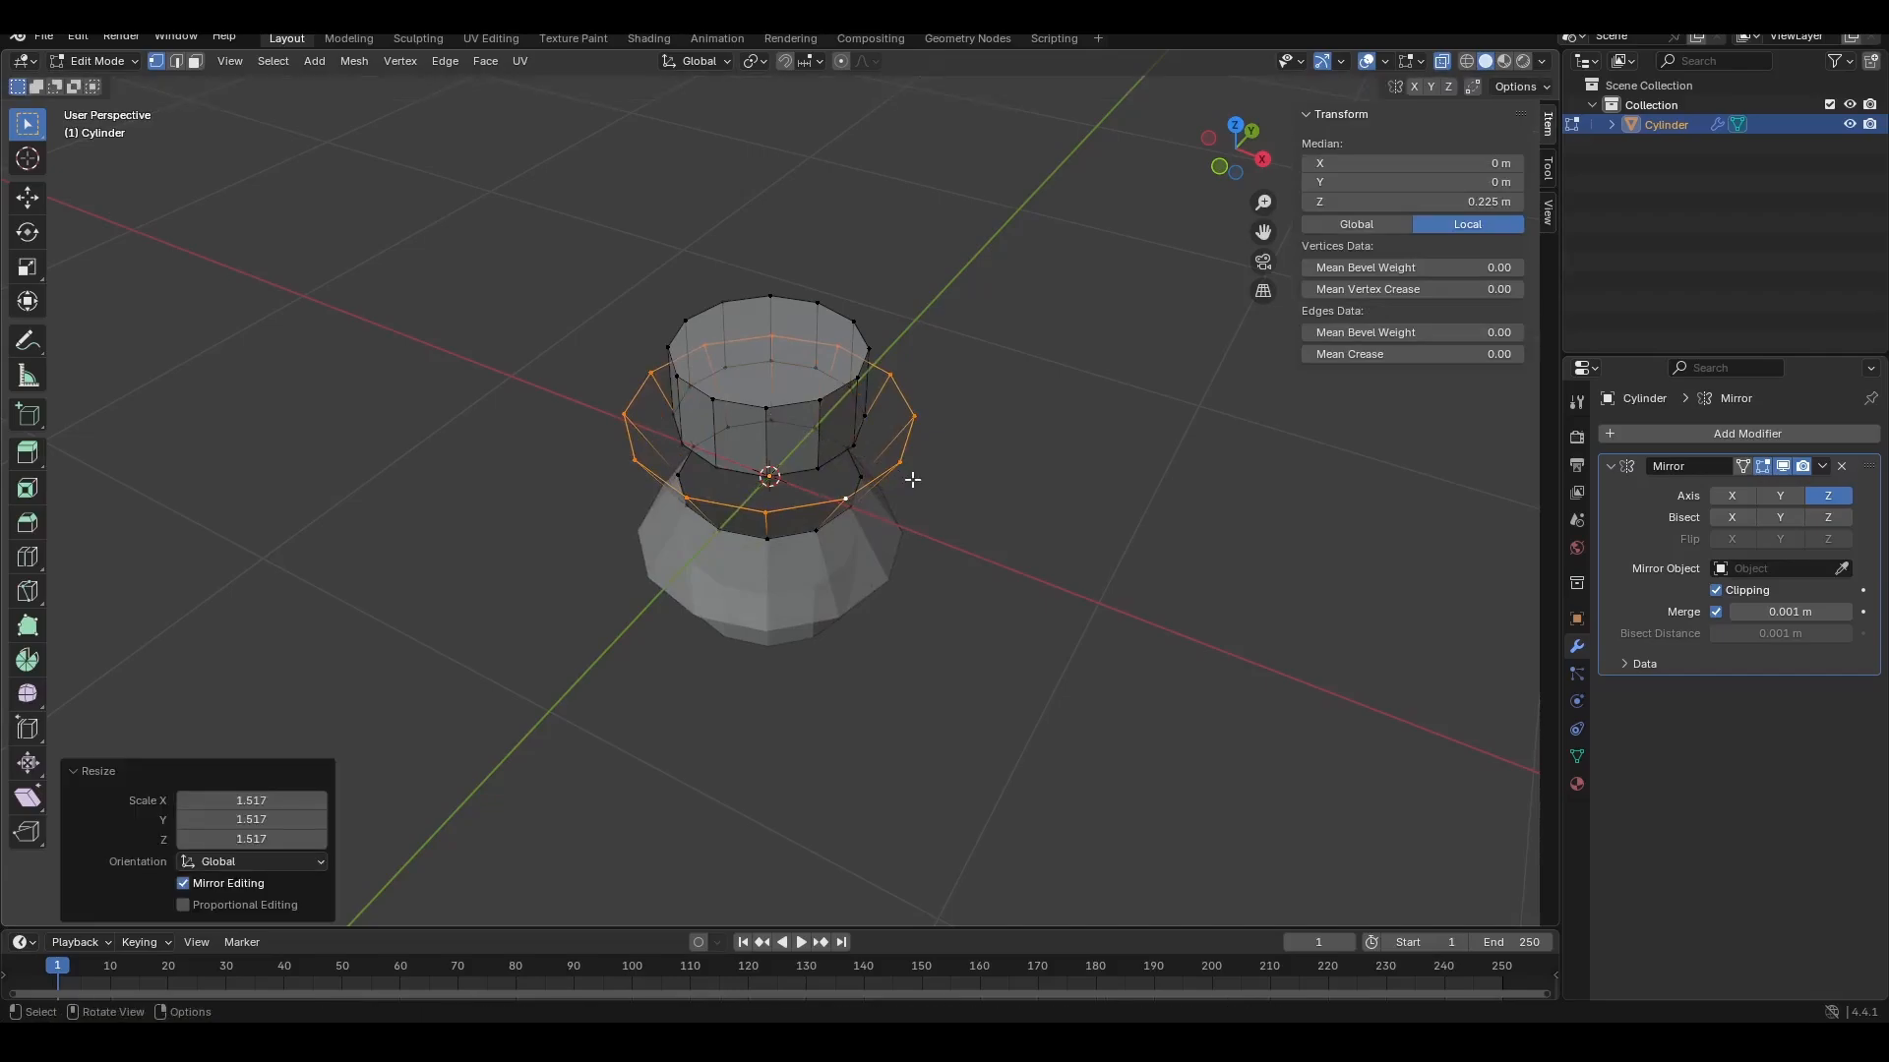
{"action": "middle_click_drag", "start_coordinate": [913, 479], "coordinate": [972, 499]}
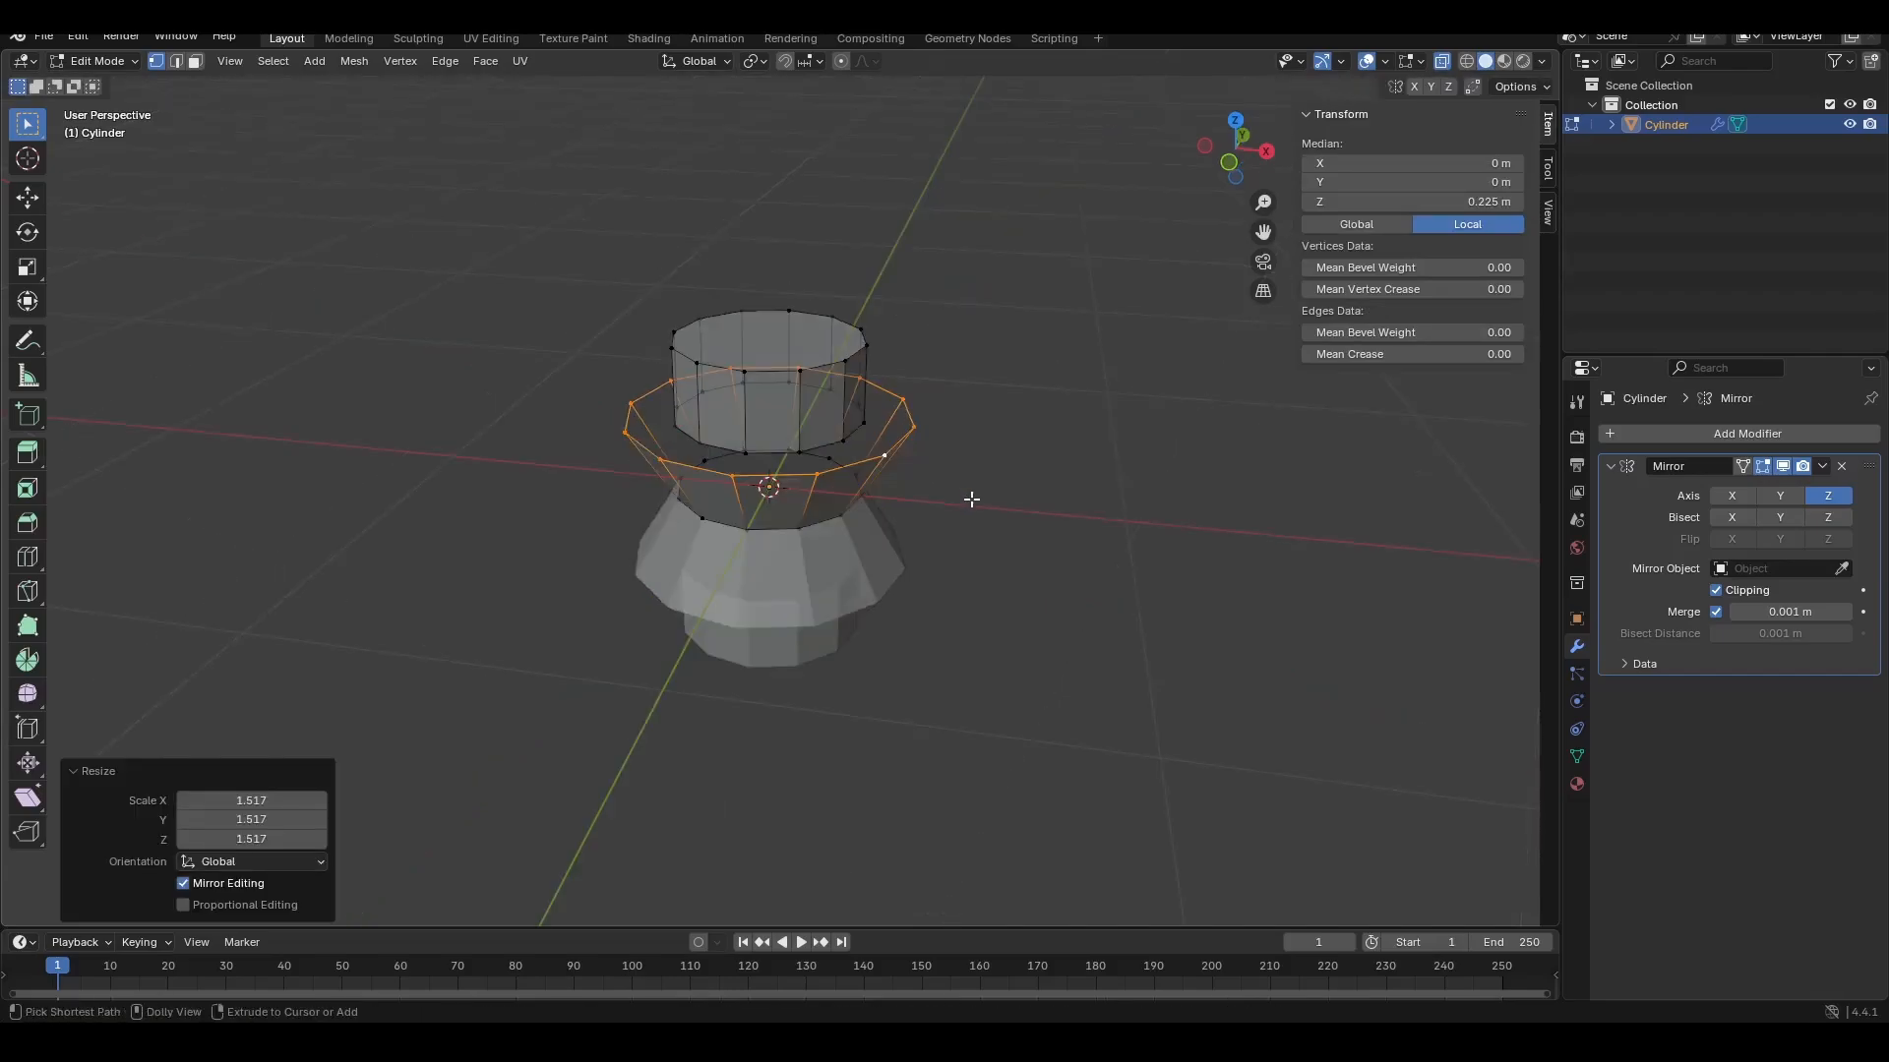
{"action": "key", "text": "ctrl+z"}
Step: In front view, scale the middle and mirror-plane edge loops outward together by about 1.346
{"action": "key", "text": "KP_1"}
{"action": "key", "text": "s"}
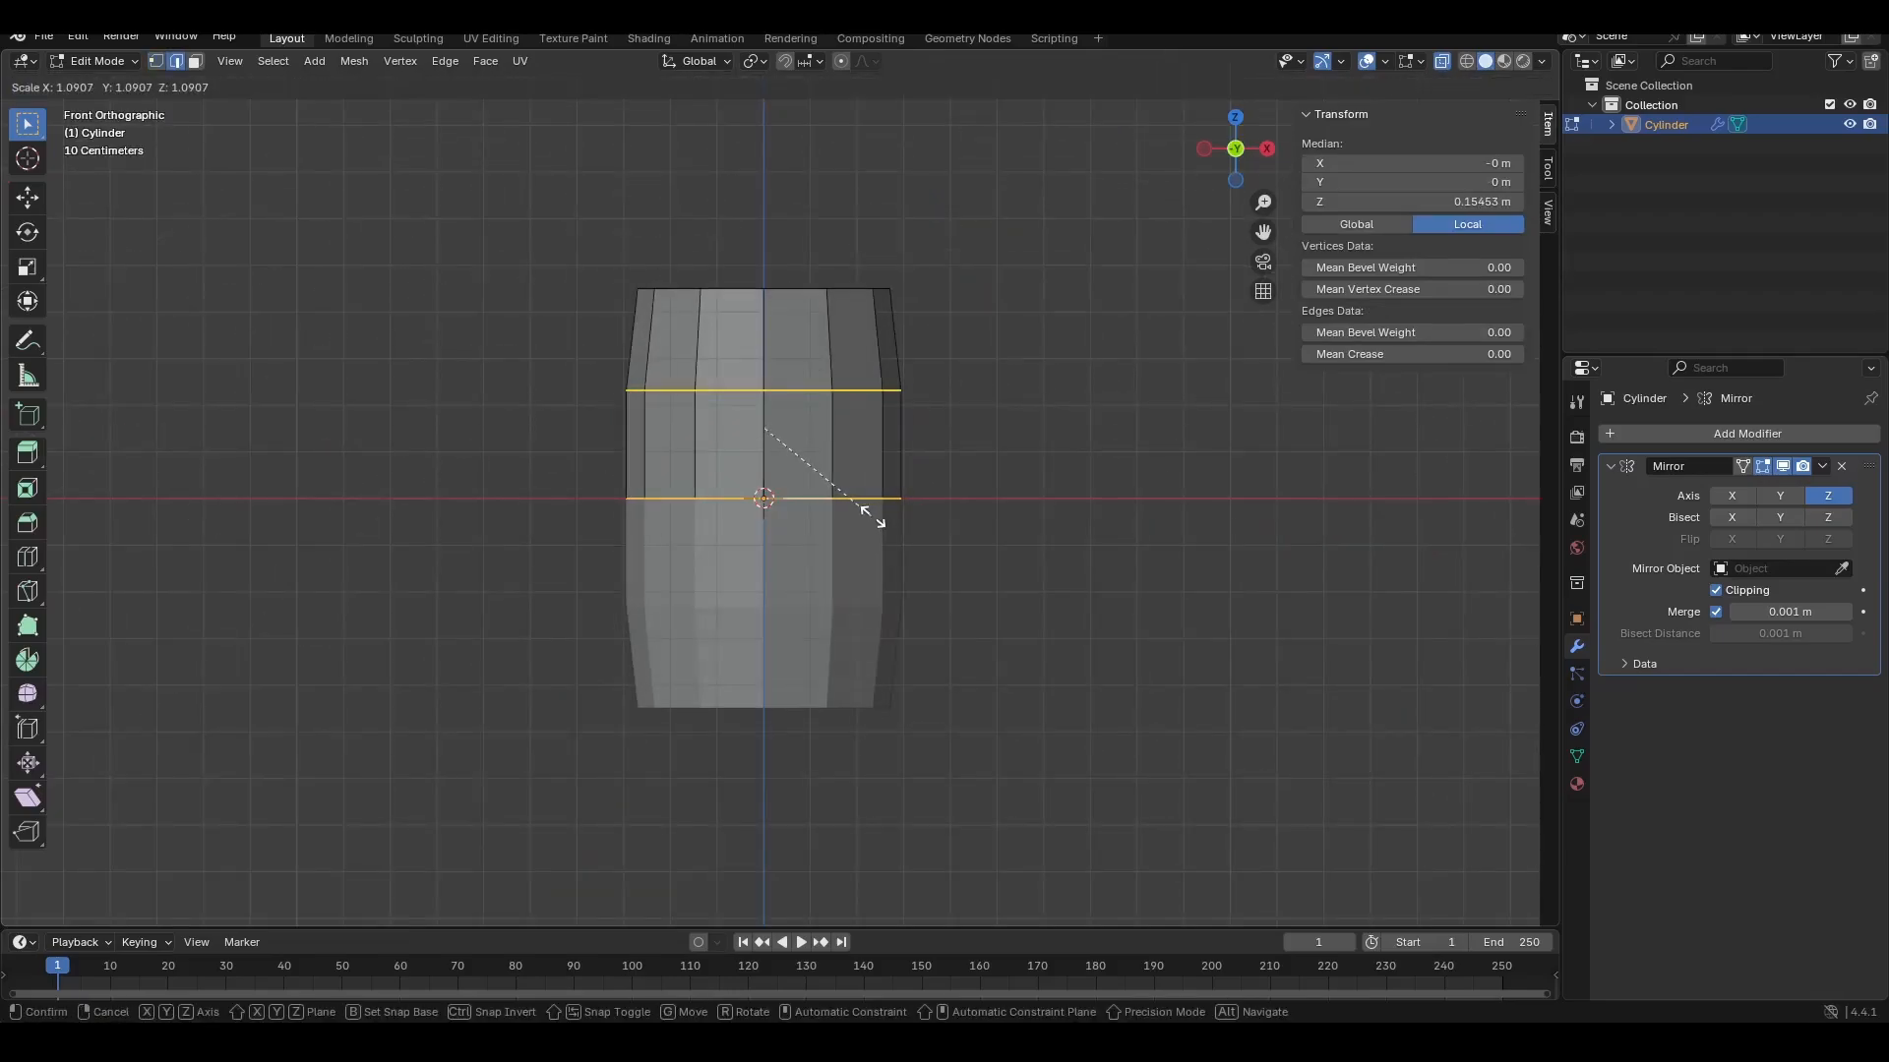
{"action": "left_click", "coordinate": [917, 506]}
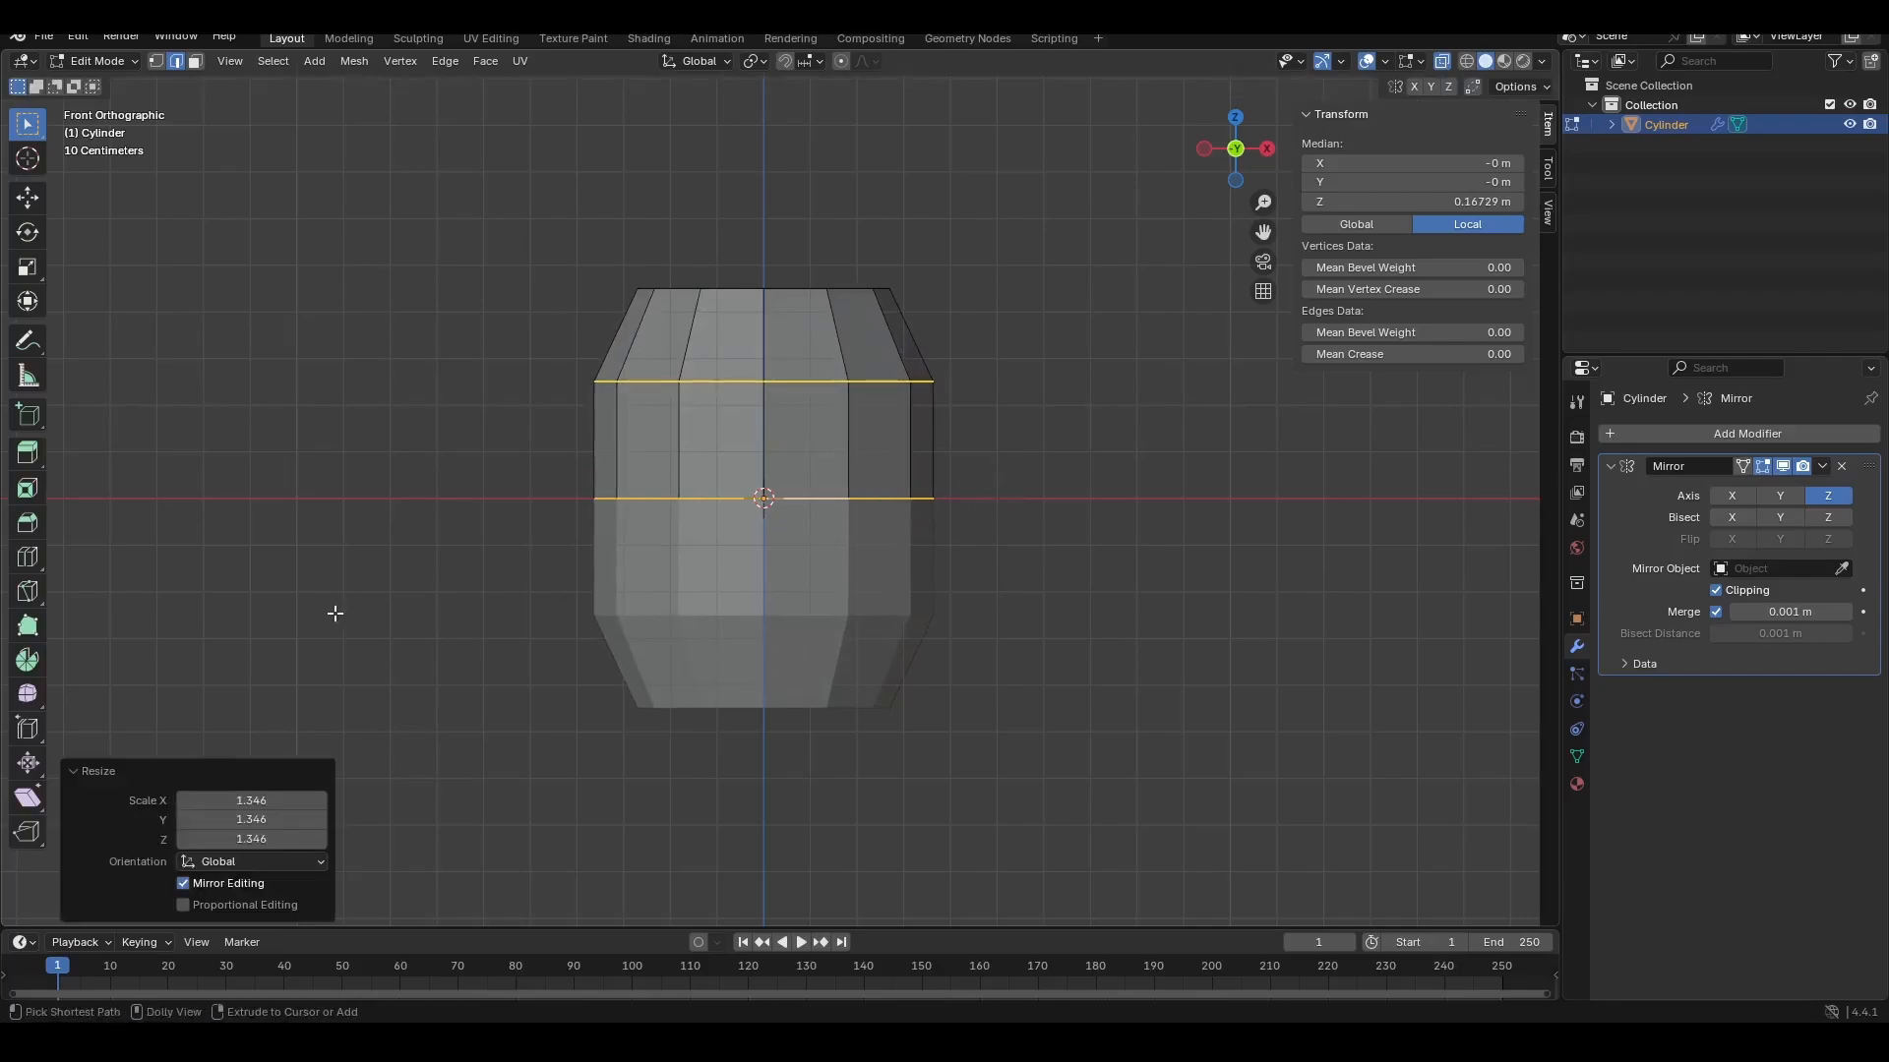
Step: Move the middle edge loop up along Z by about 0.129 m, close below the top ring
{"action": "left_click", "coordinate": [749, 385], "text": "alt"}
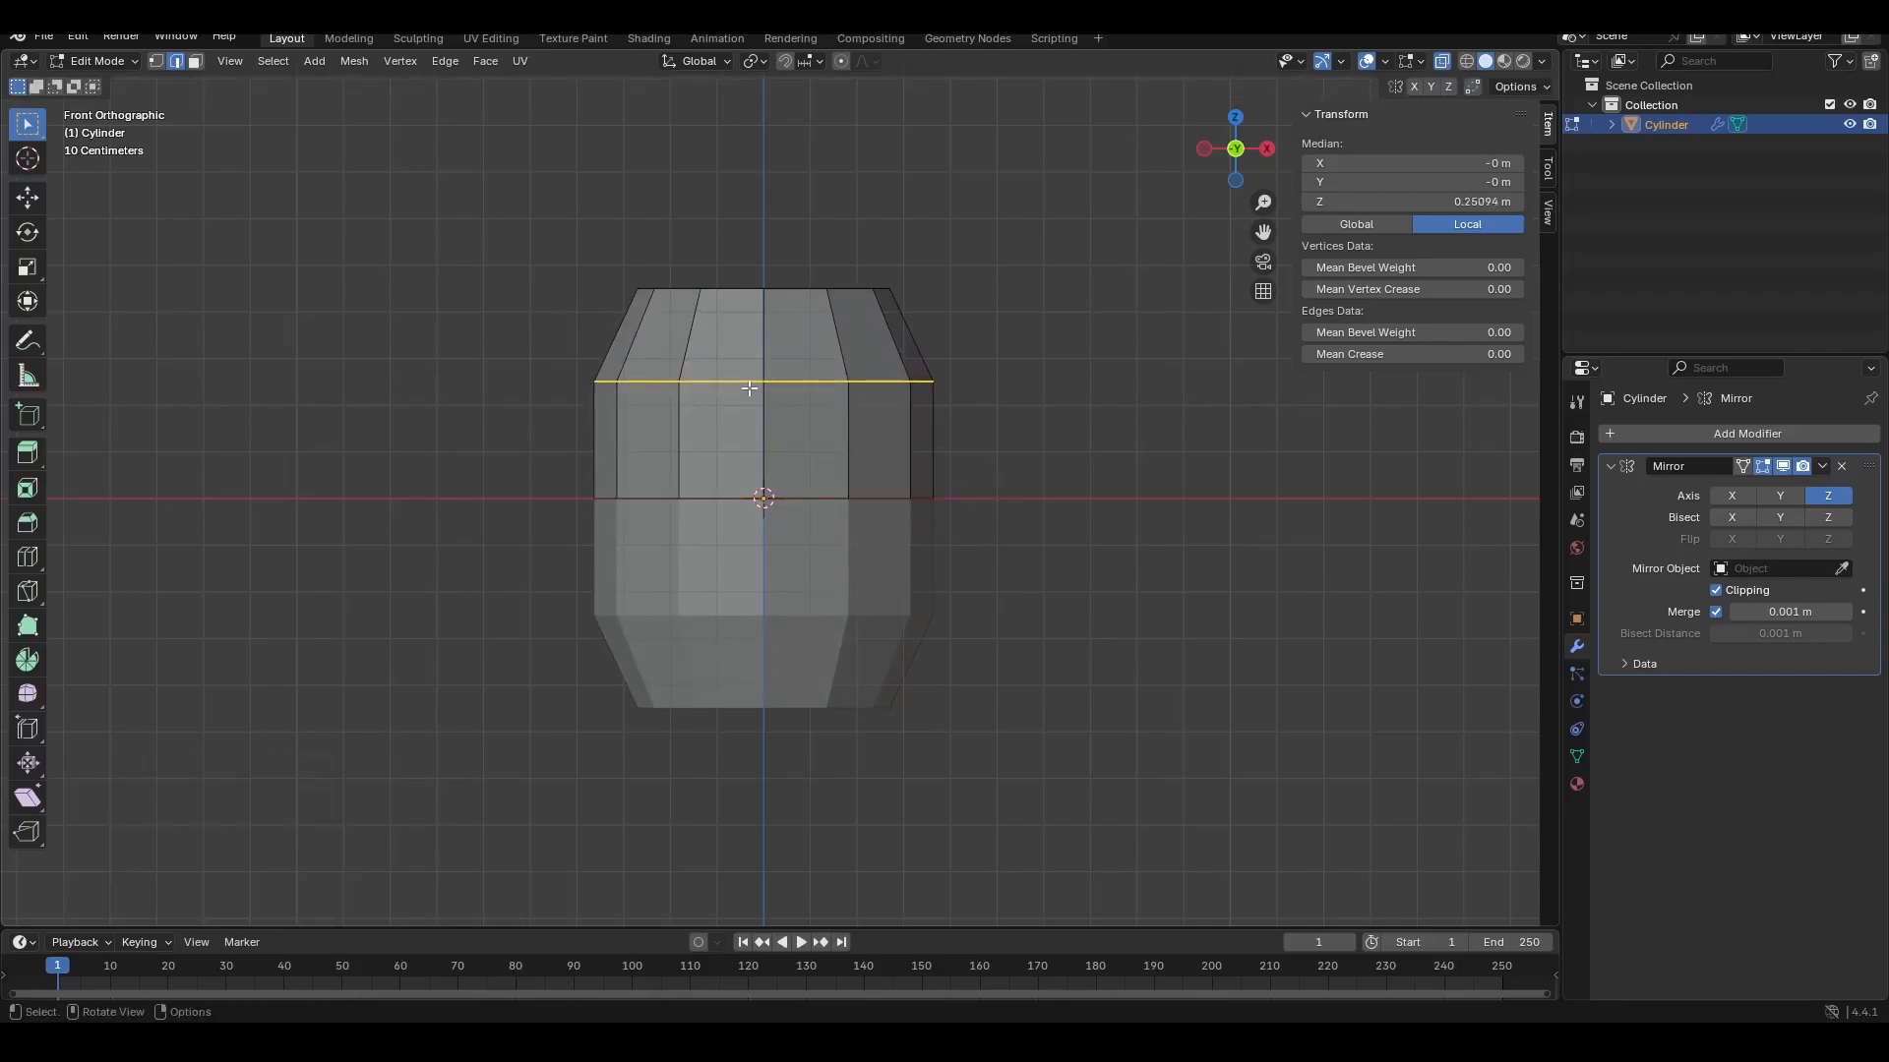
{"action": "key", "text": "g"}
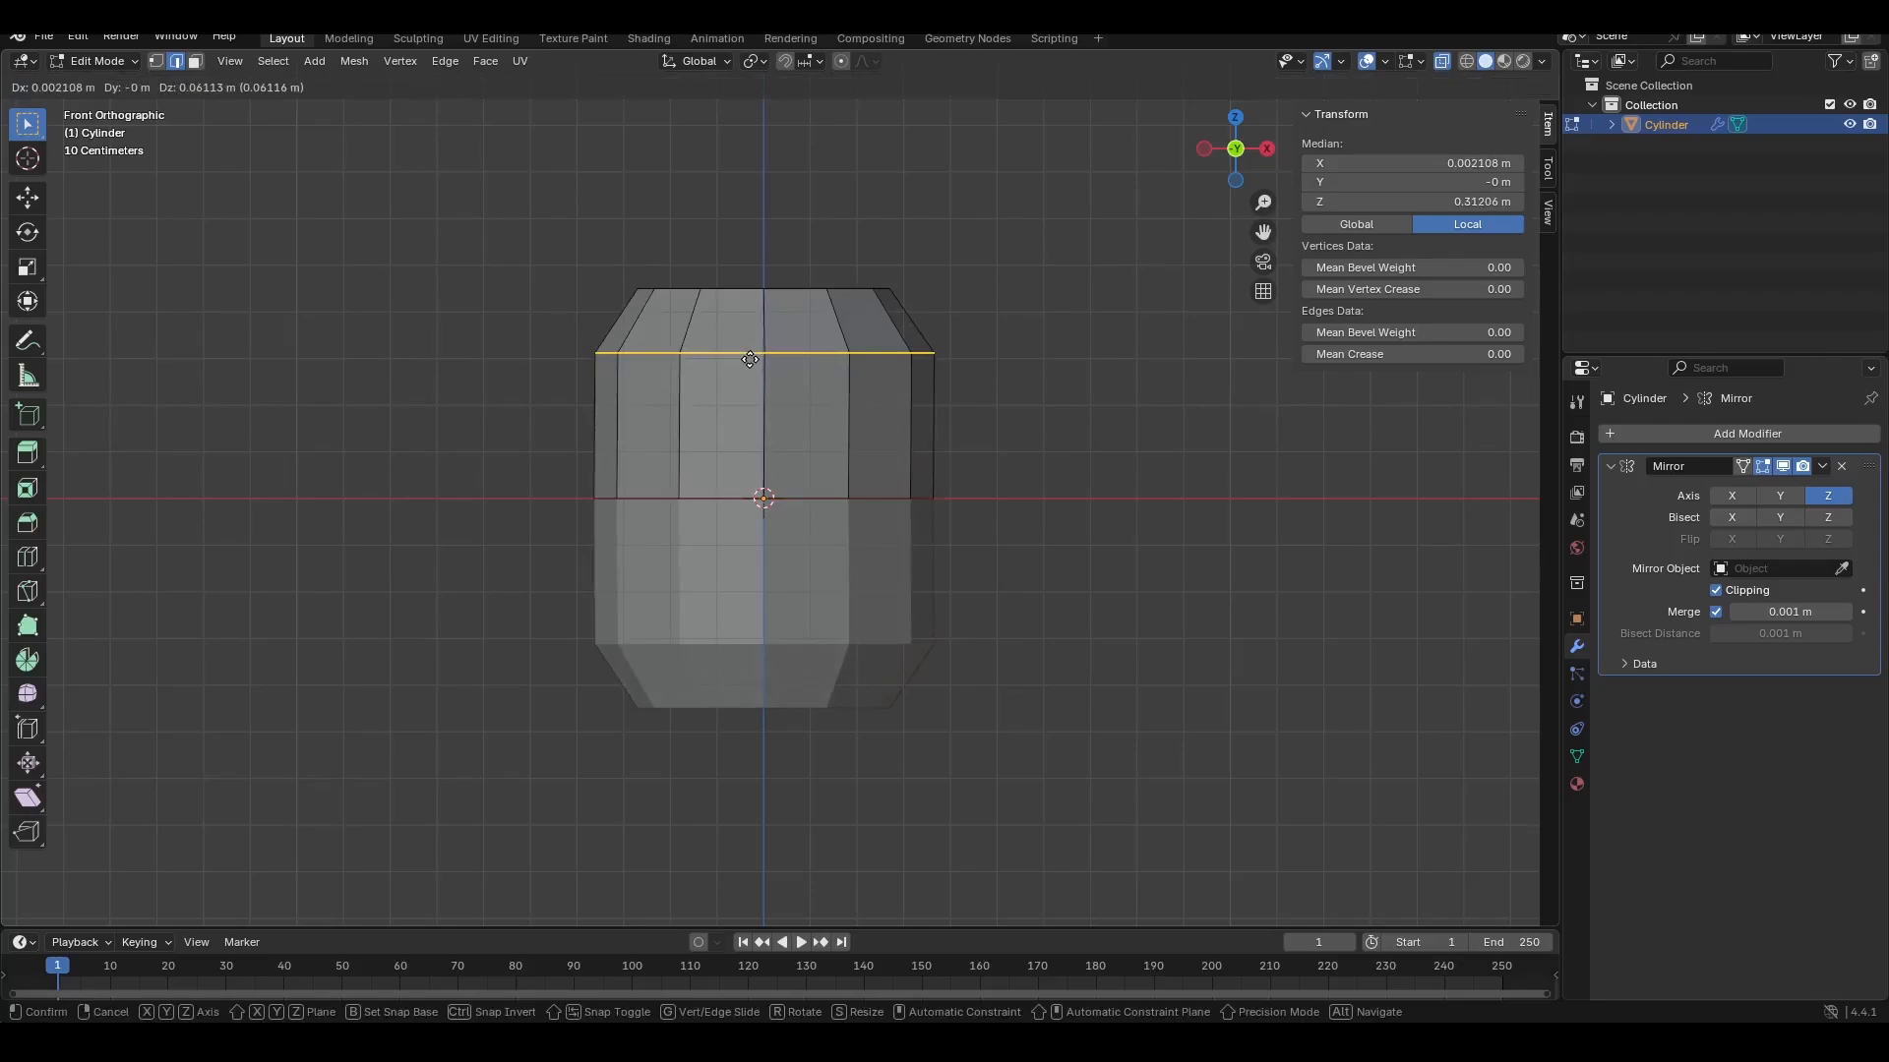
{"action": "key", "text": "z"}
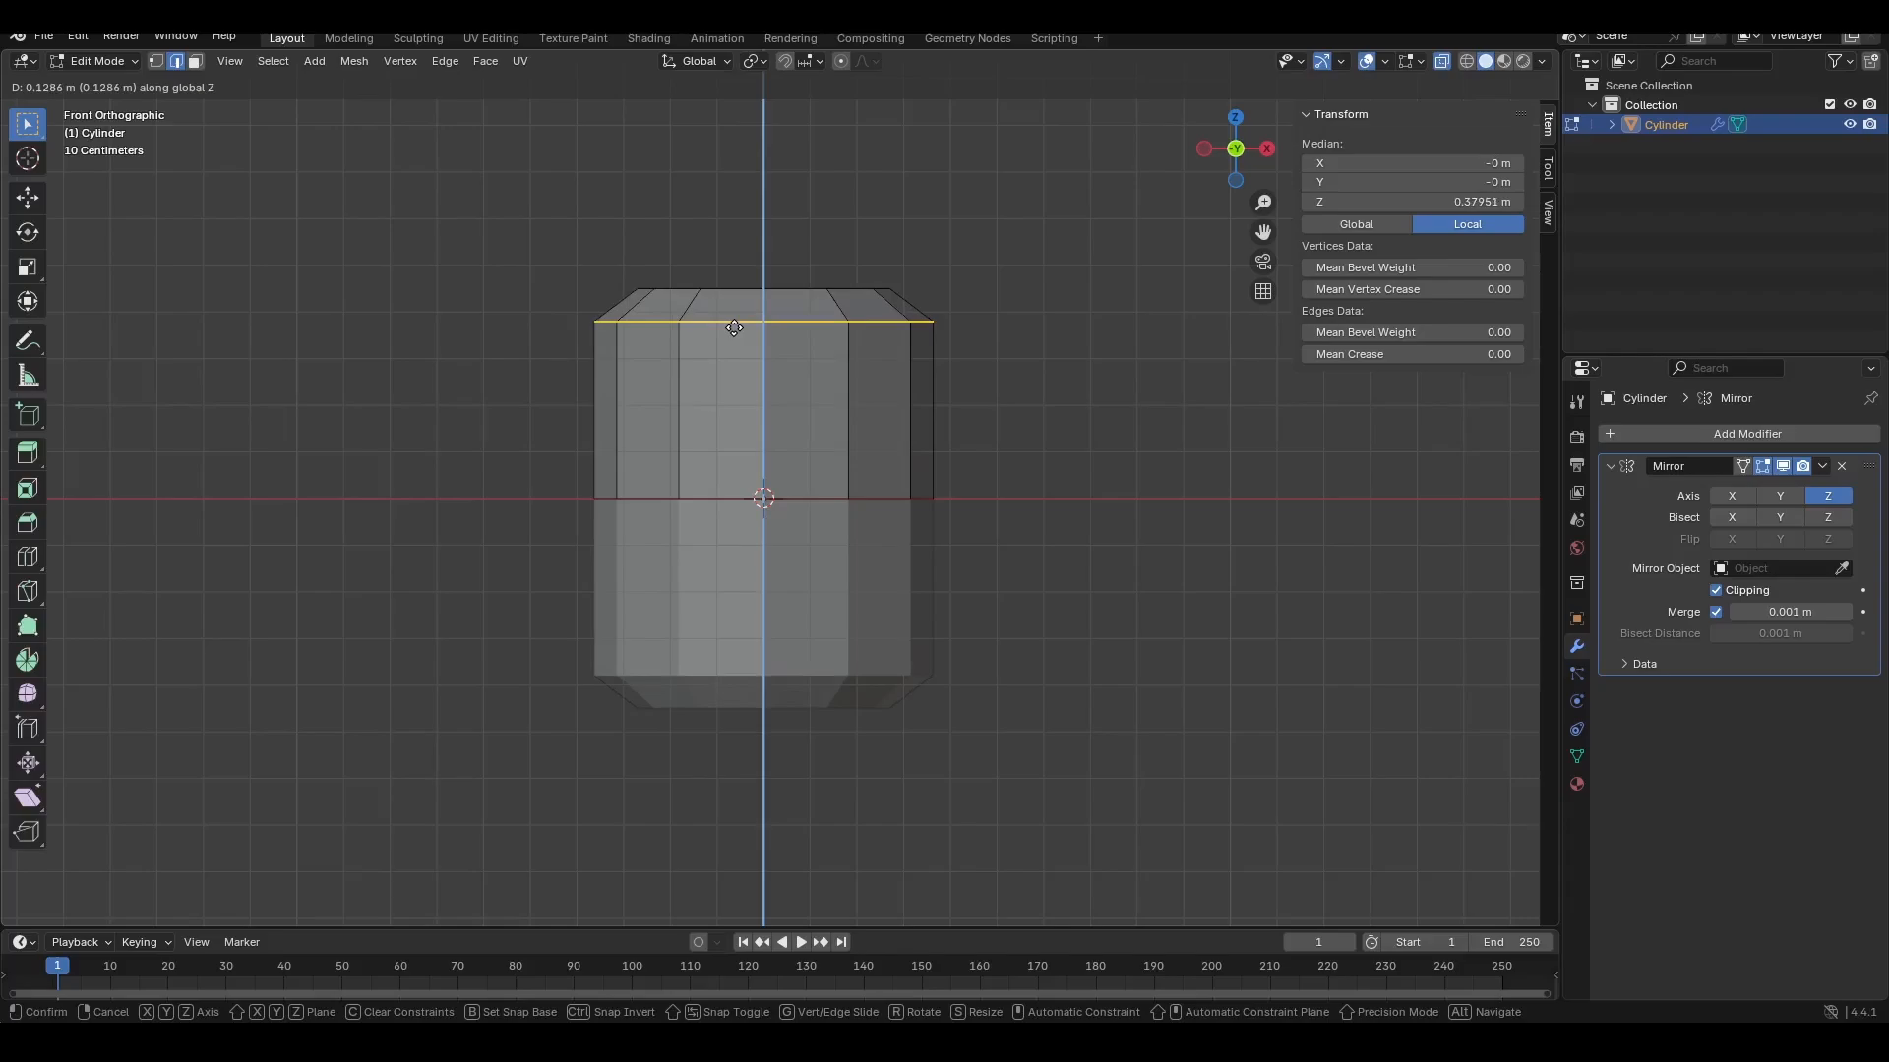
{"action": "left_click", "coordinate": [734, 327]}
Step: Add one loop cut around the straight side wall and slide it toward the mirror plane with a factor of about 0.367
{"action": "left_click", "coordinate": [777, 346], "text": "ctrl+alt"}
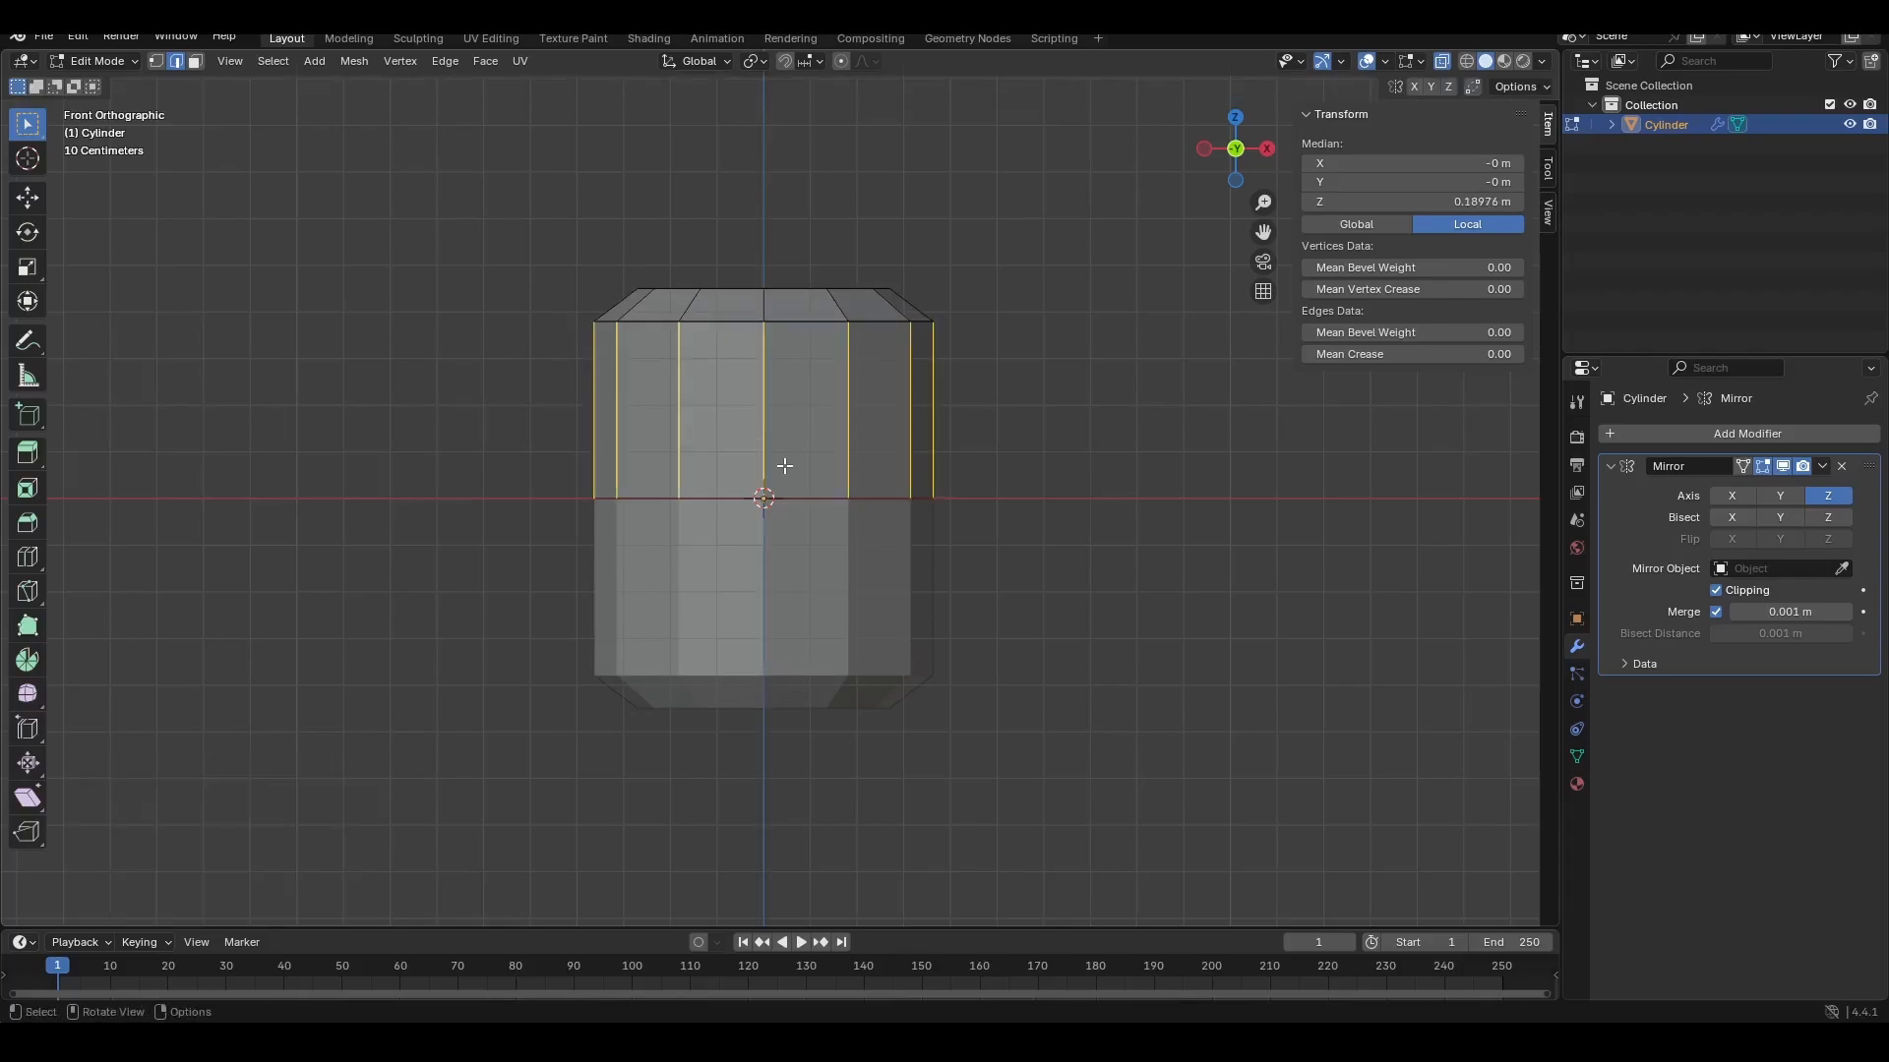
{"action": "key", "text": "ctrl+r"}
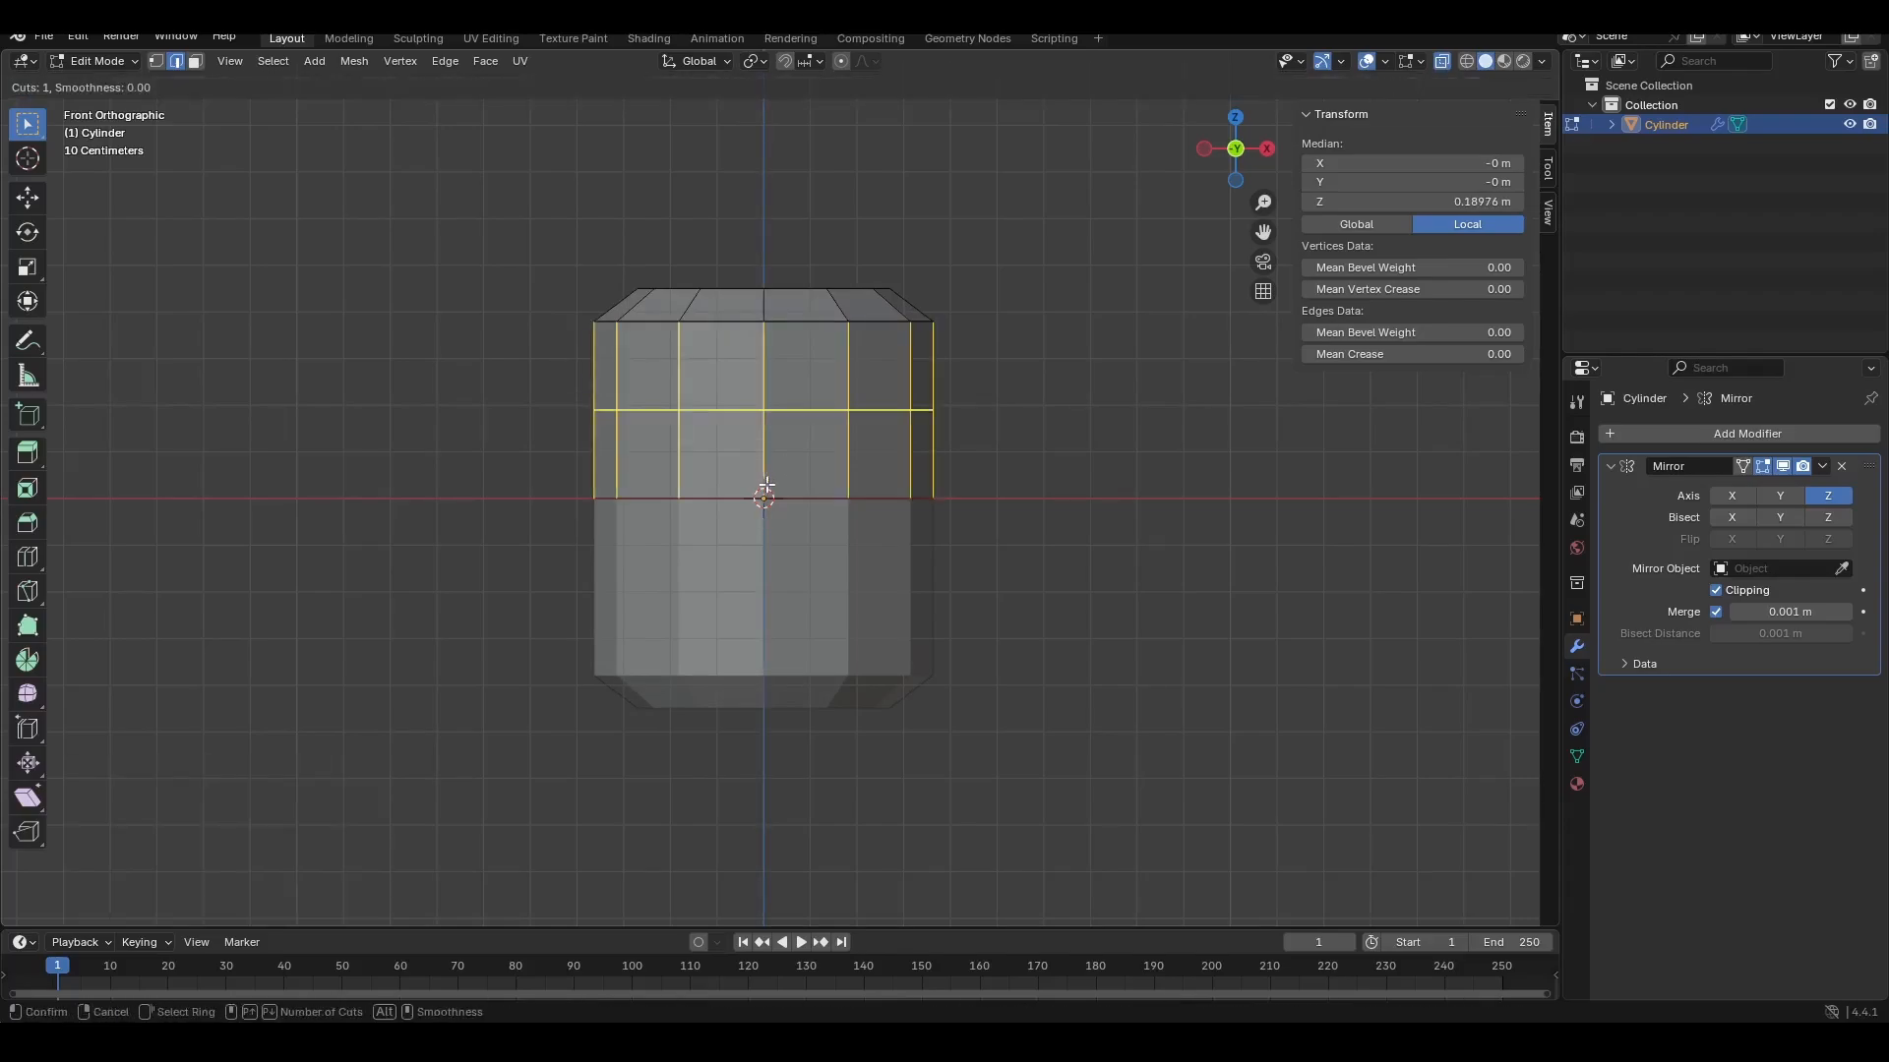
{"action": "left_click", "coordinate": [823, 429]}
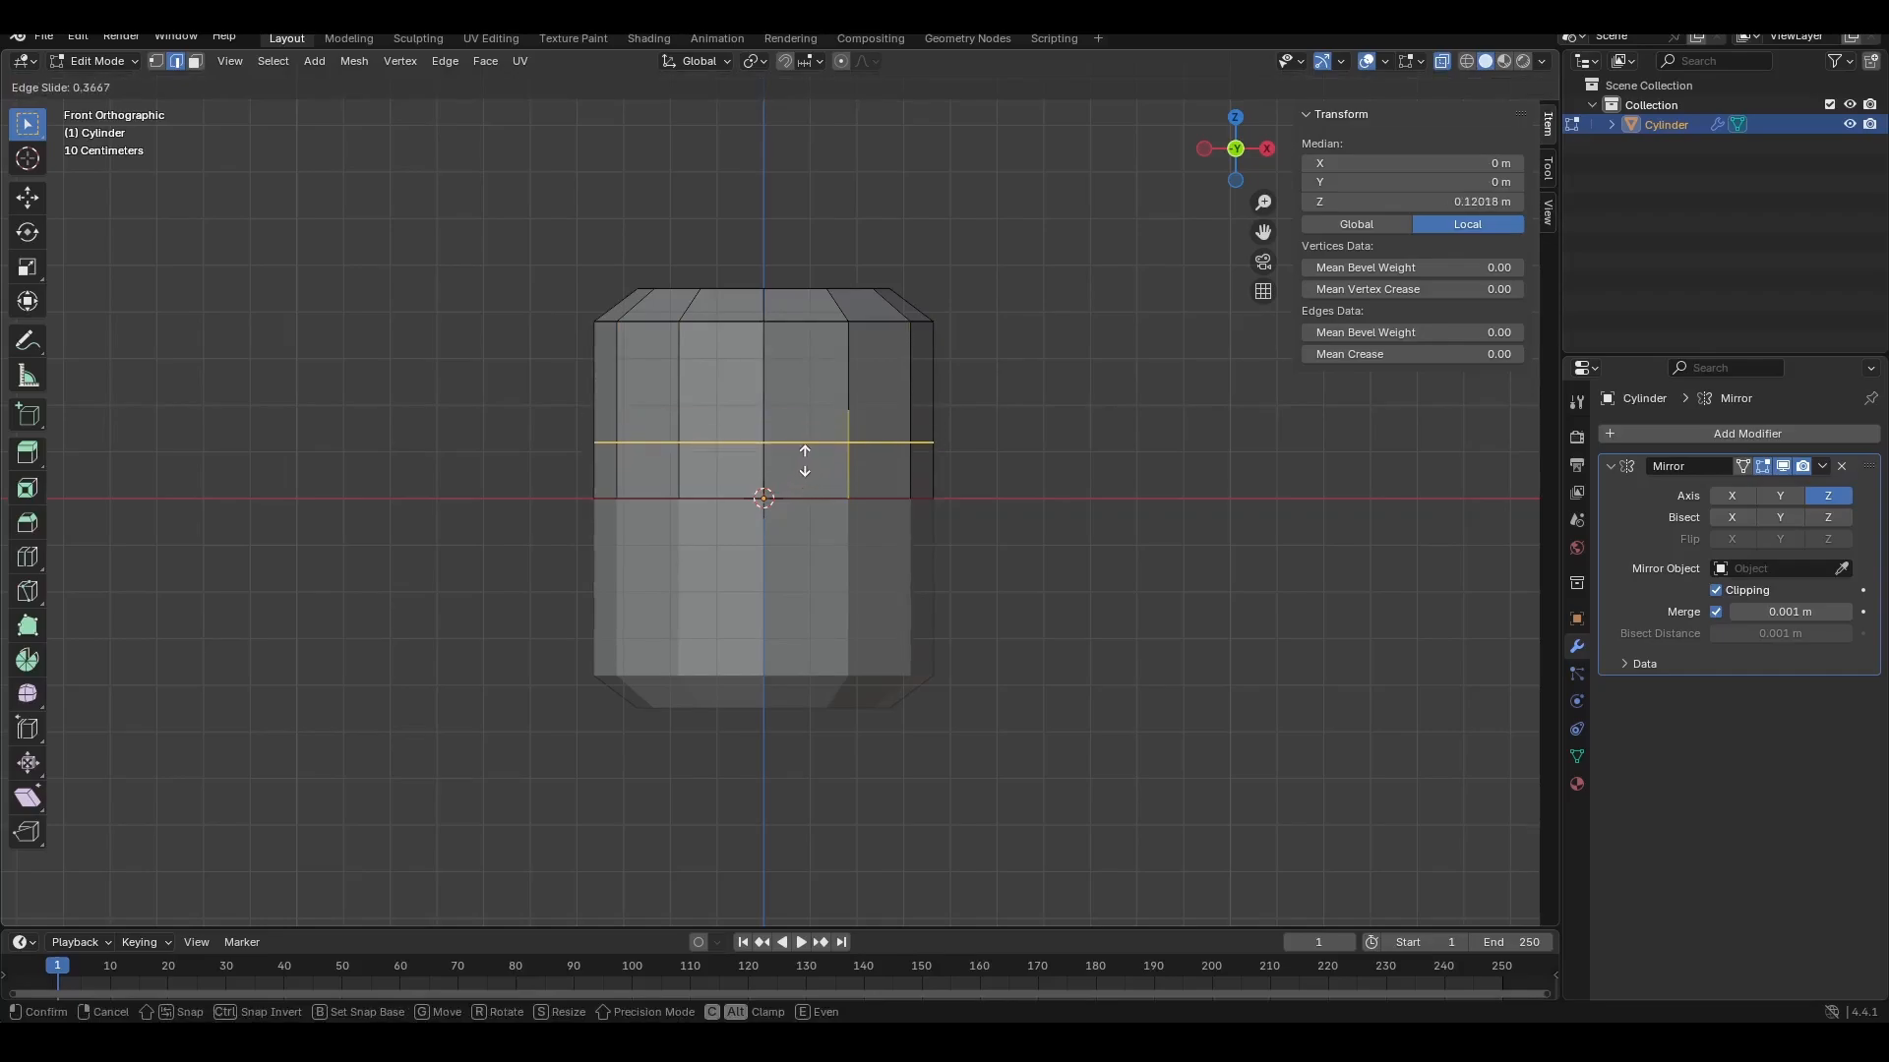
{"action": "left_click", "coordinate": [804, 460]}
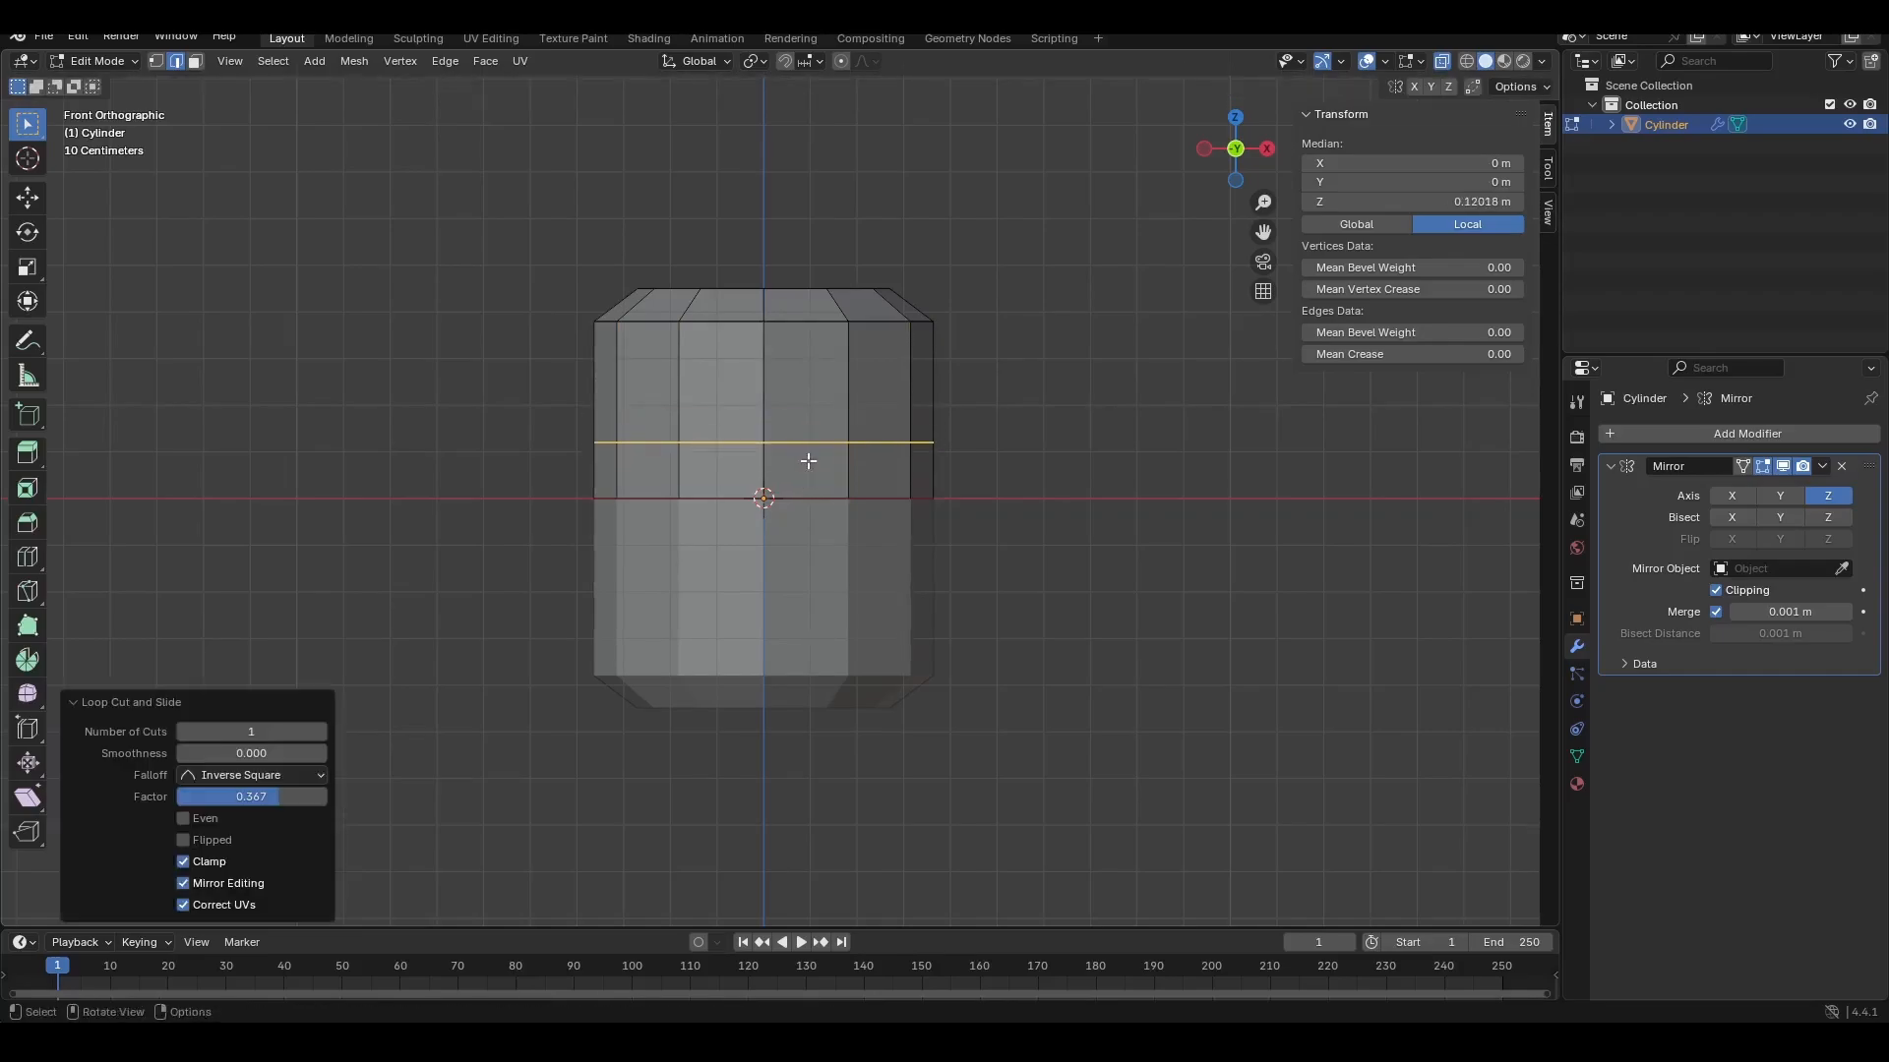
Step: Create parallel edge loops on both sides of the new loop with Offset Edge Slide at a factor of about 0.121
{"action": "middle_click_drag", "start_coordinate": [808, 461], "coordinate": [843, 394], "text": "ctrl"}
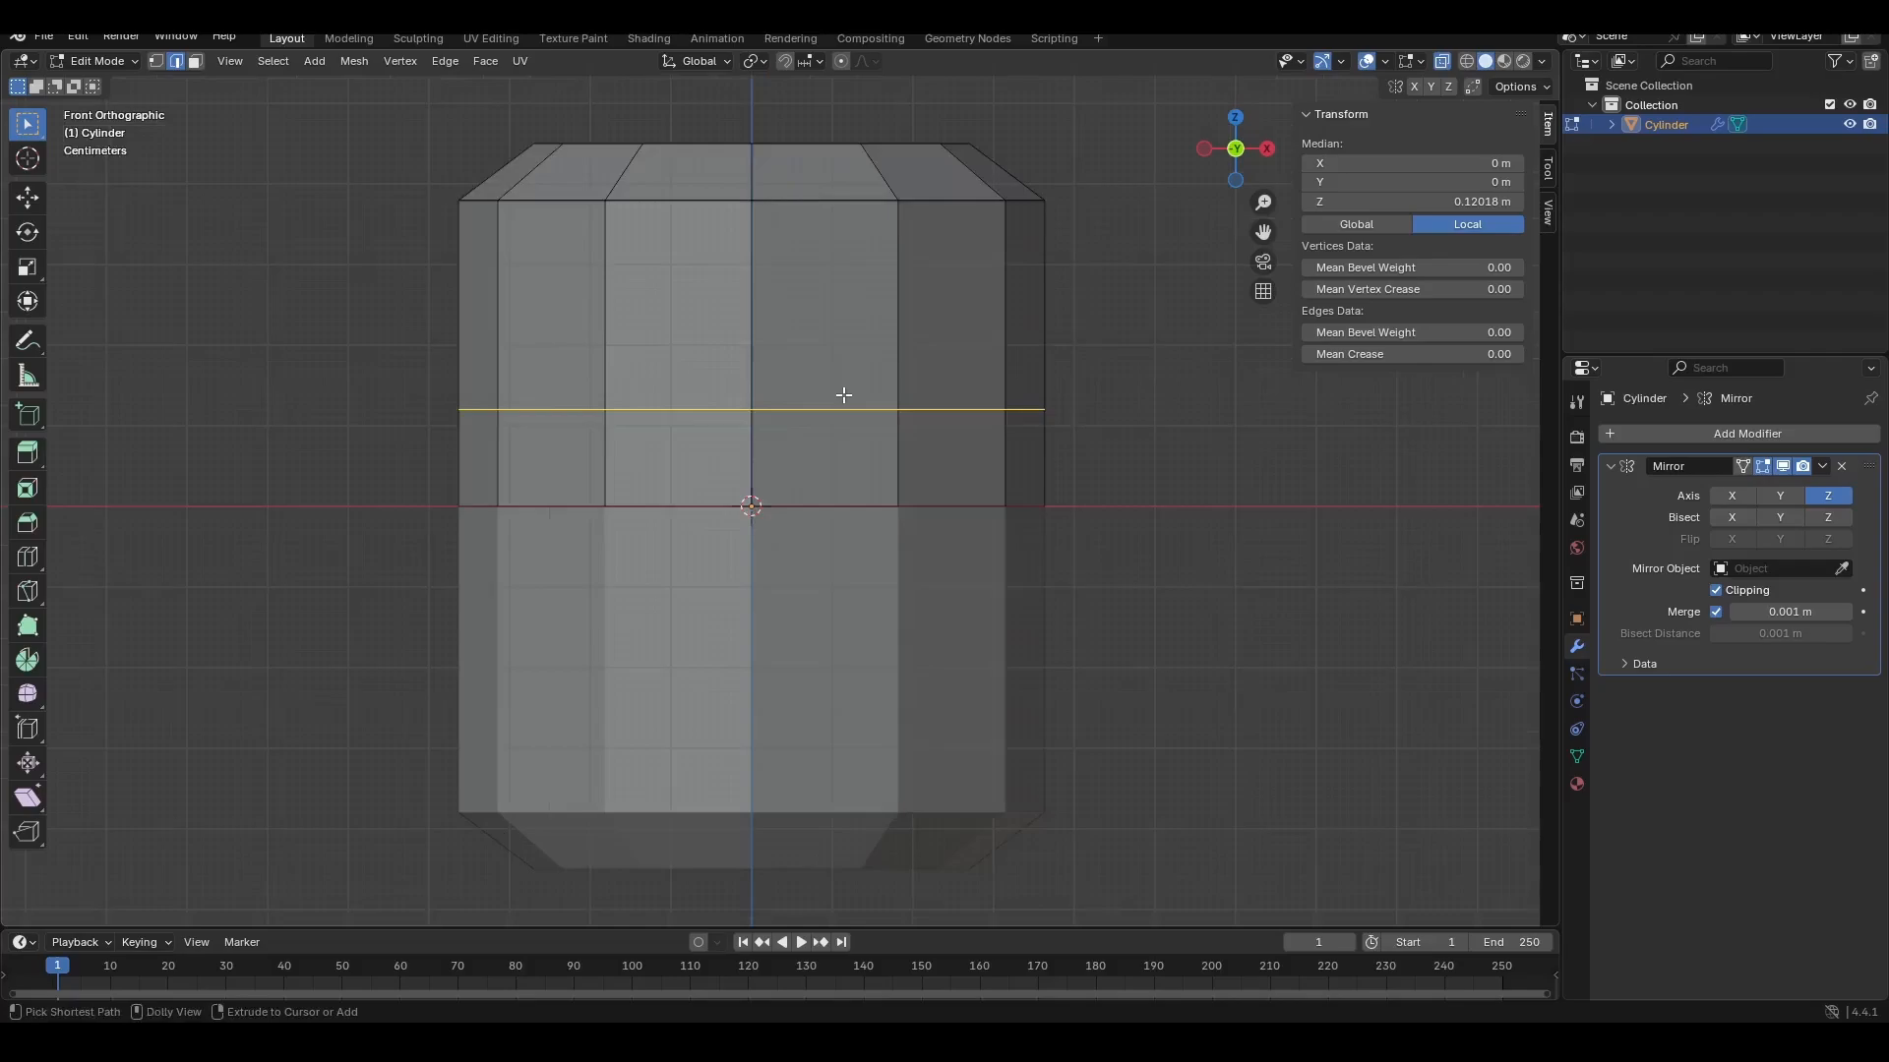
{"action": "key", "text": "g"}
{"action": "key", "text": "g"}
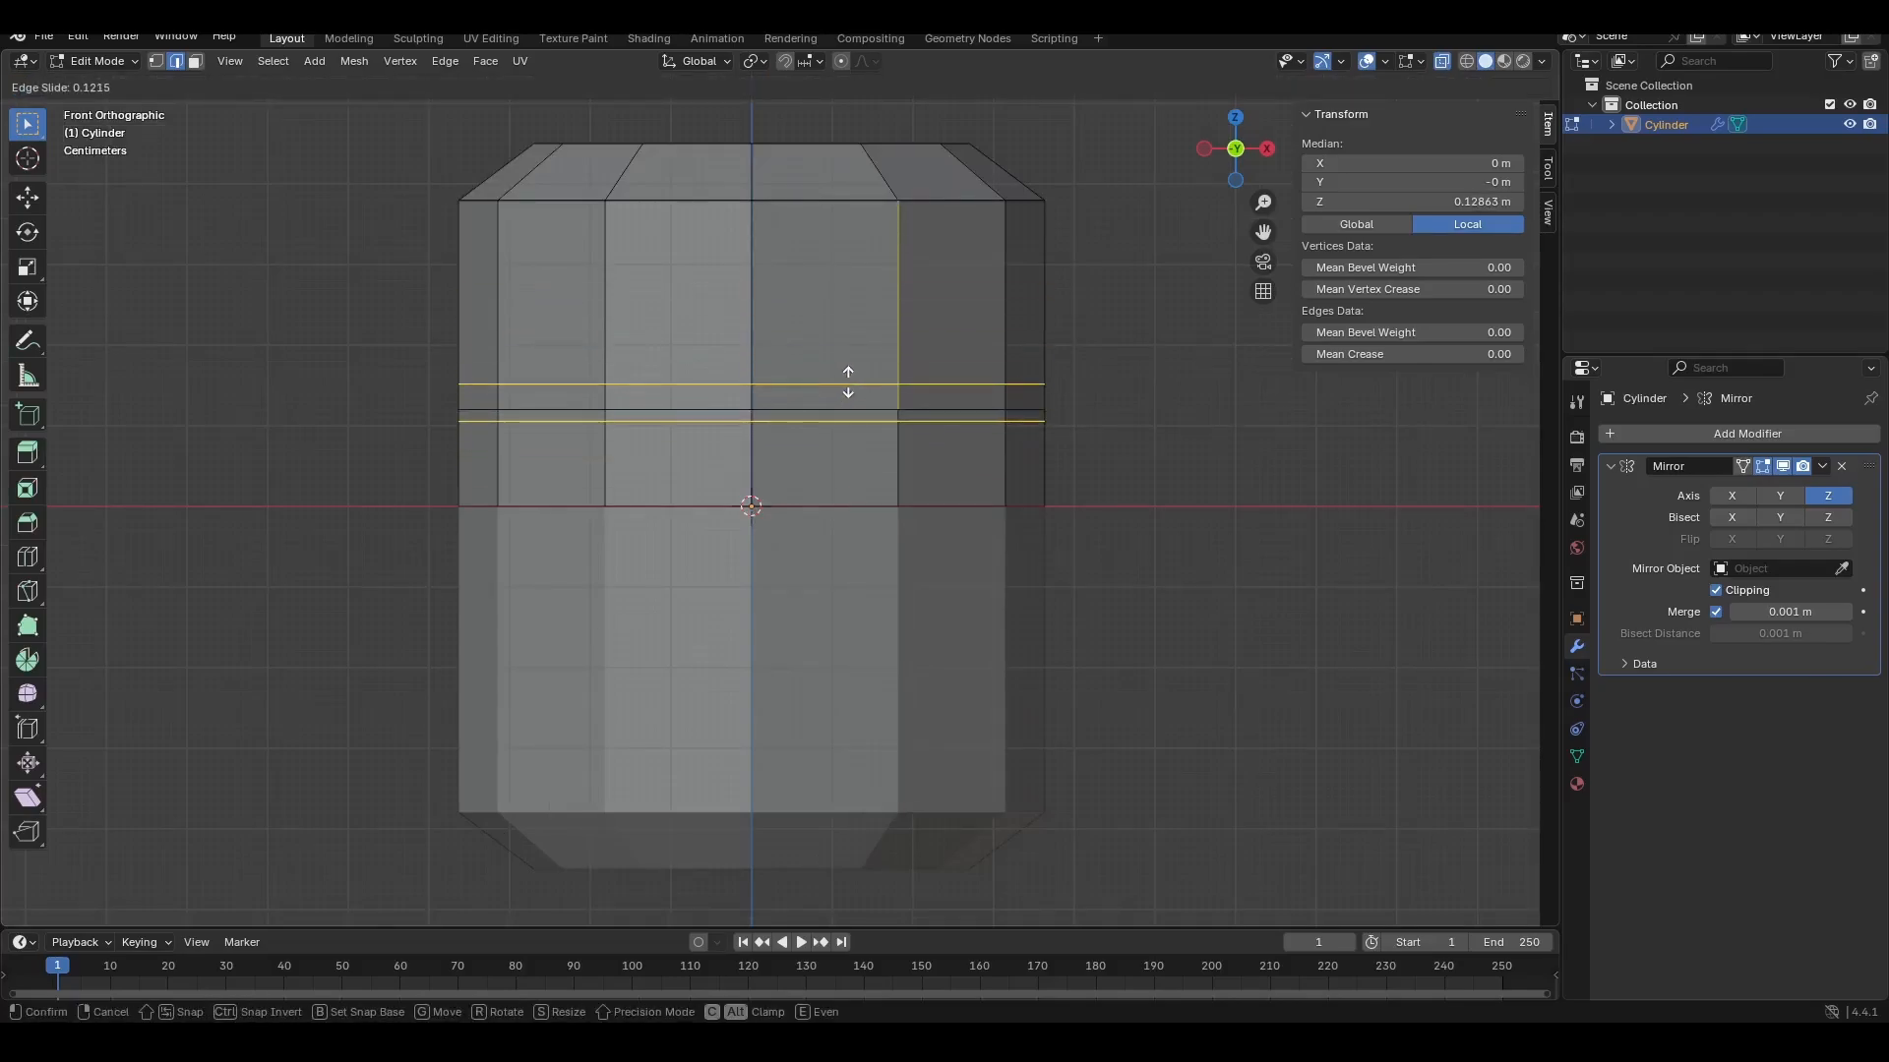
{"action": "left_click", "coordinate": [848, 383]}
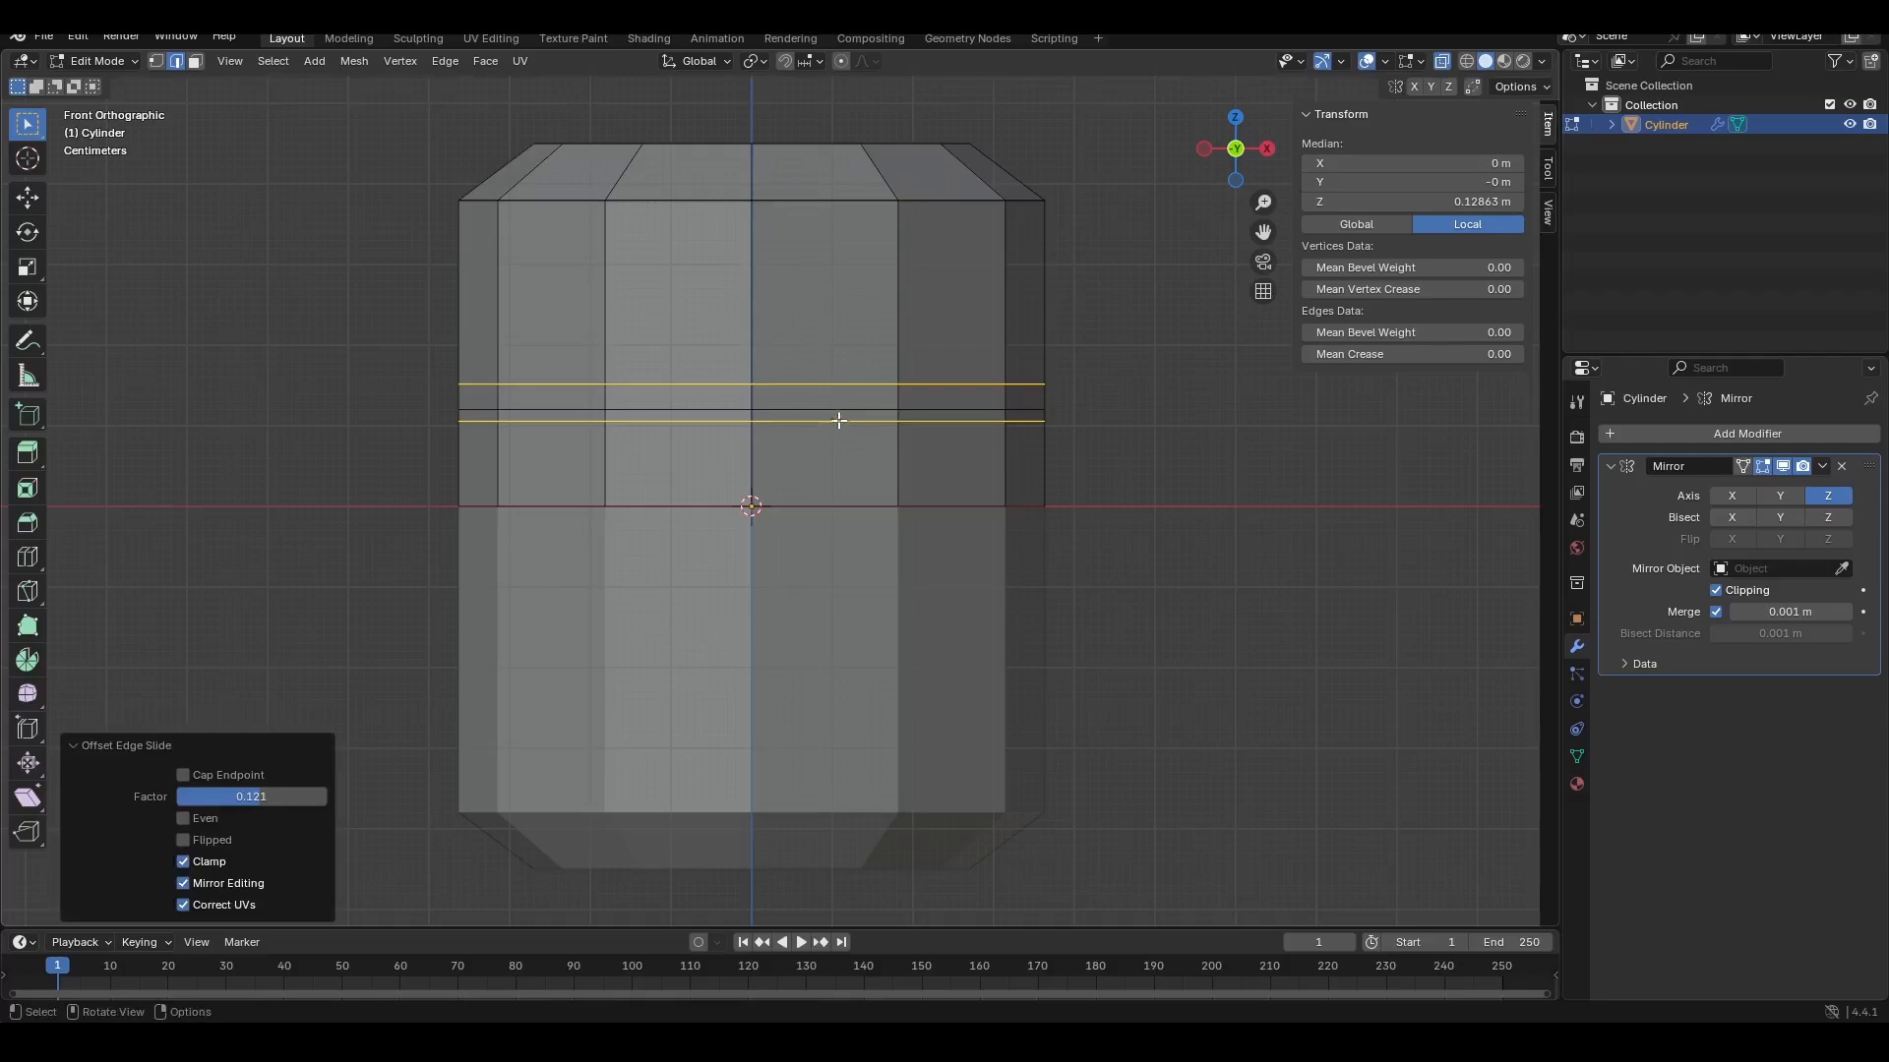
Step: Try moving the two offset loops down along Z by about 0.007 m, and undo the move
{"action": "key", "text": "g"}
{"action": "key", "text": "z"}
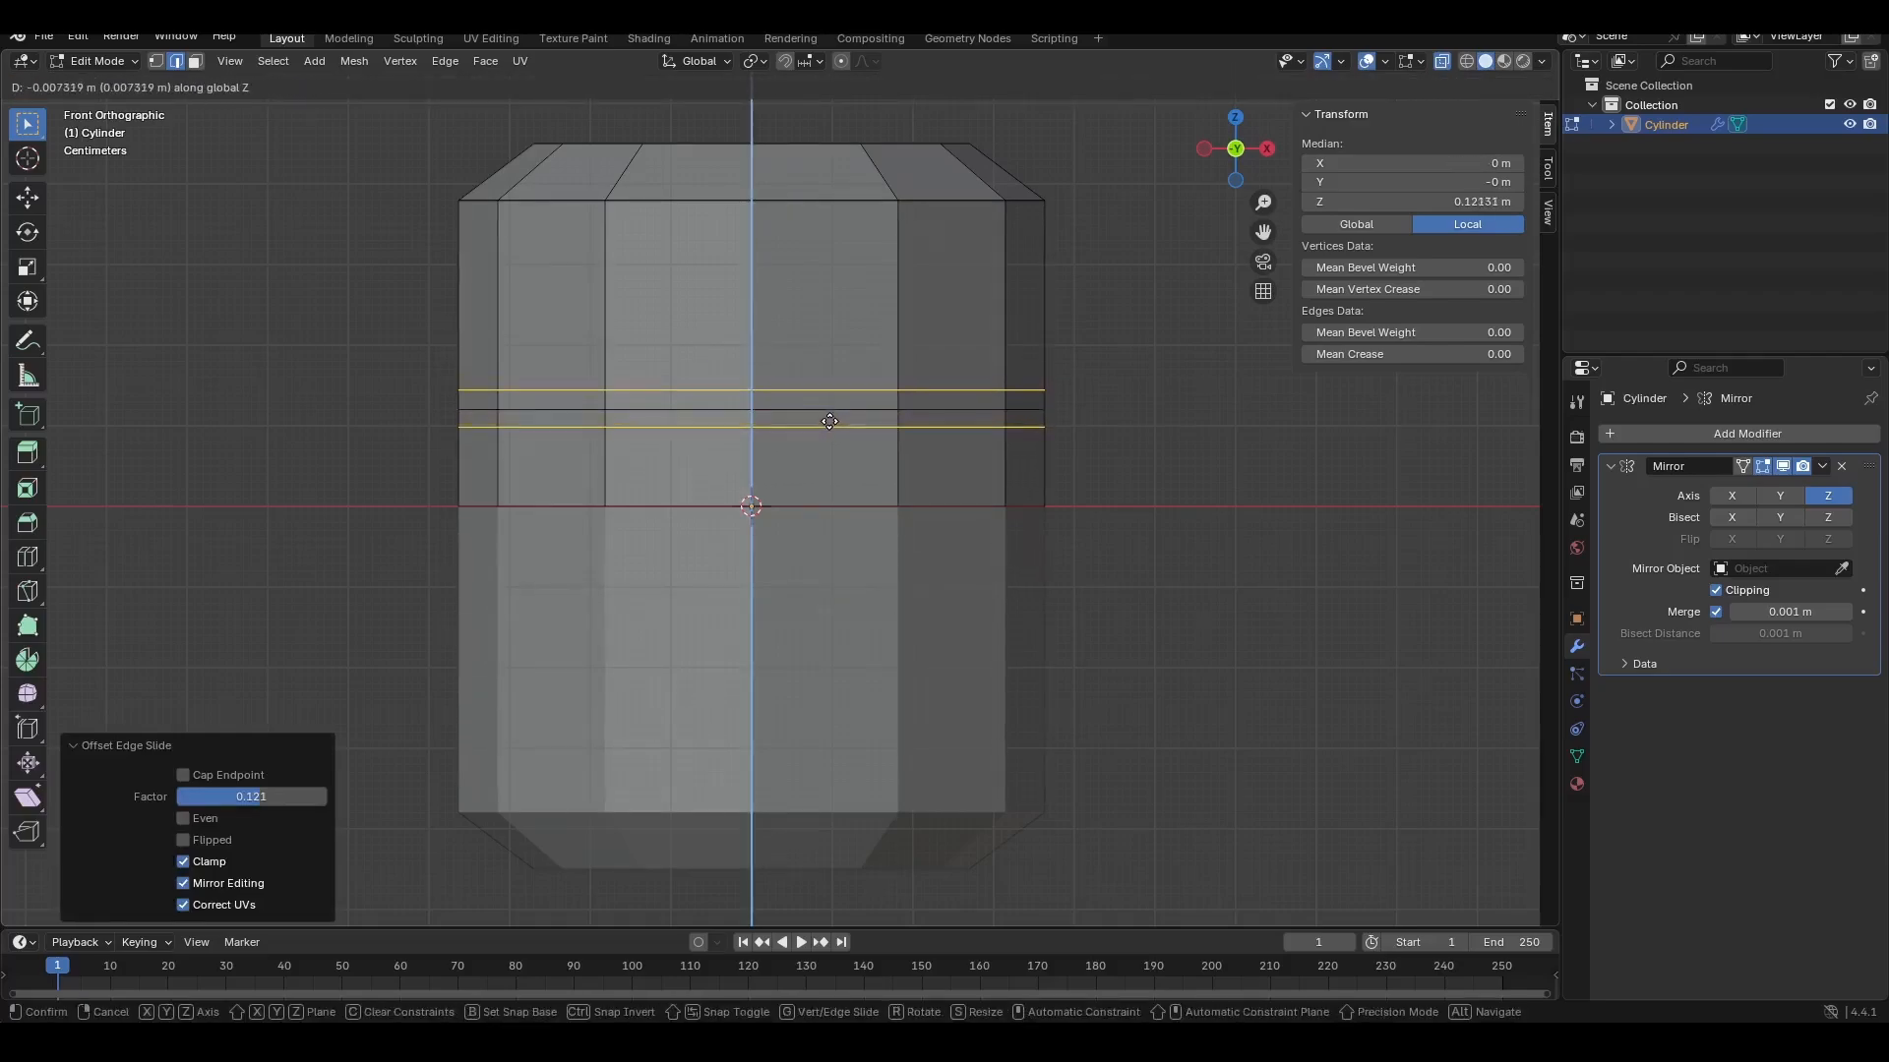
{"action": "left_click", "coordinate": [829, 420]}
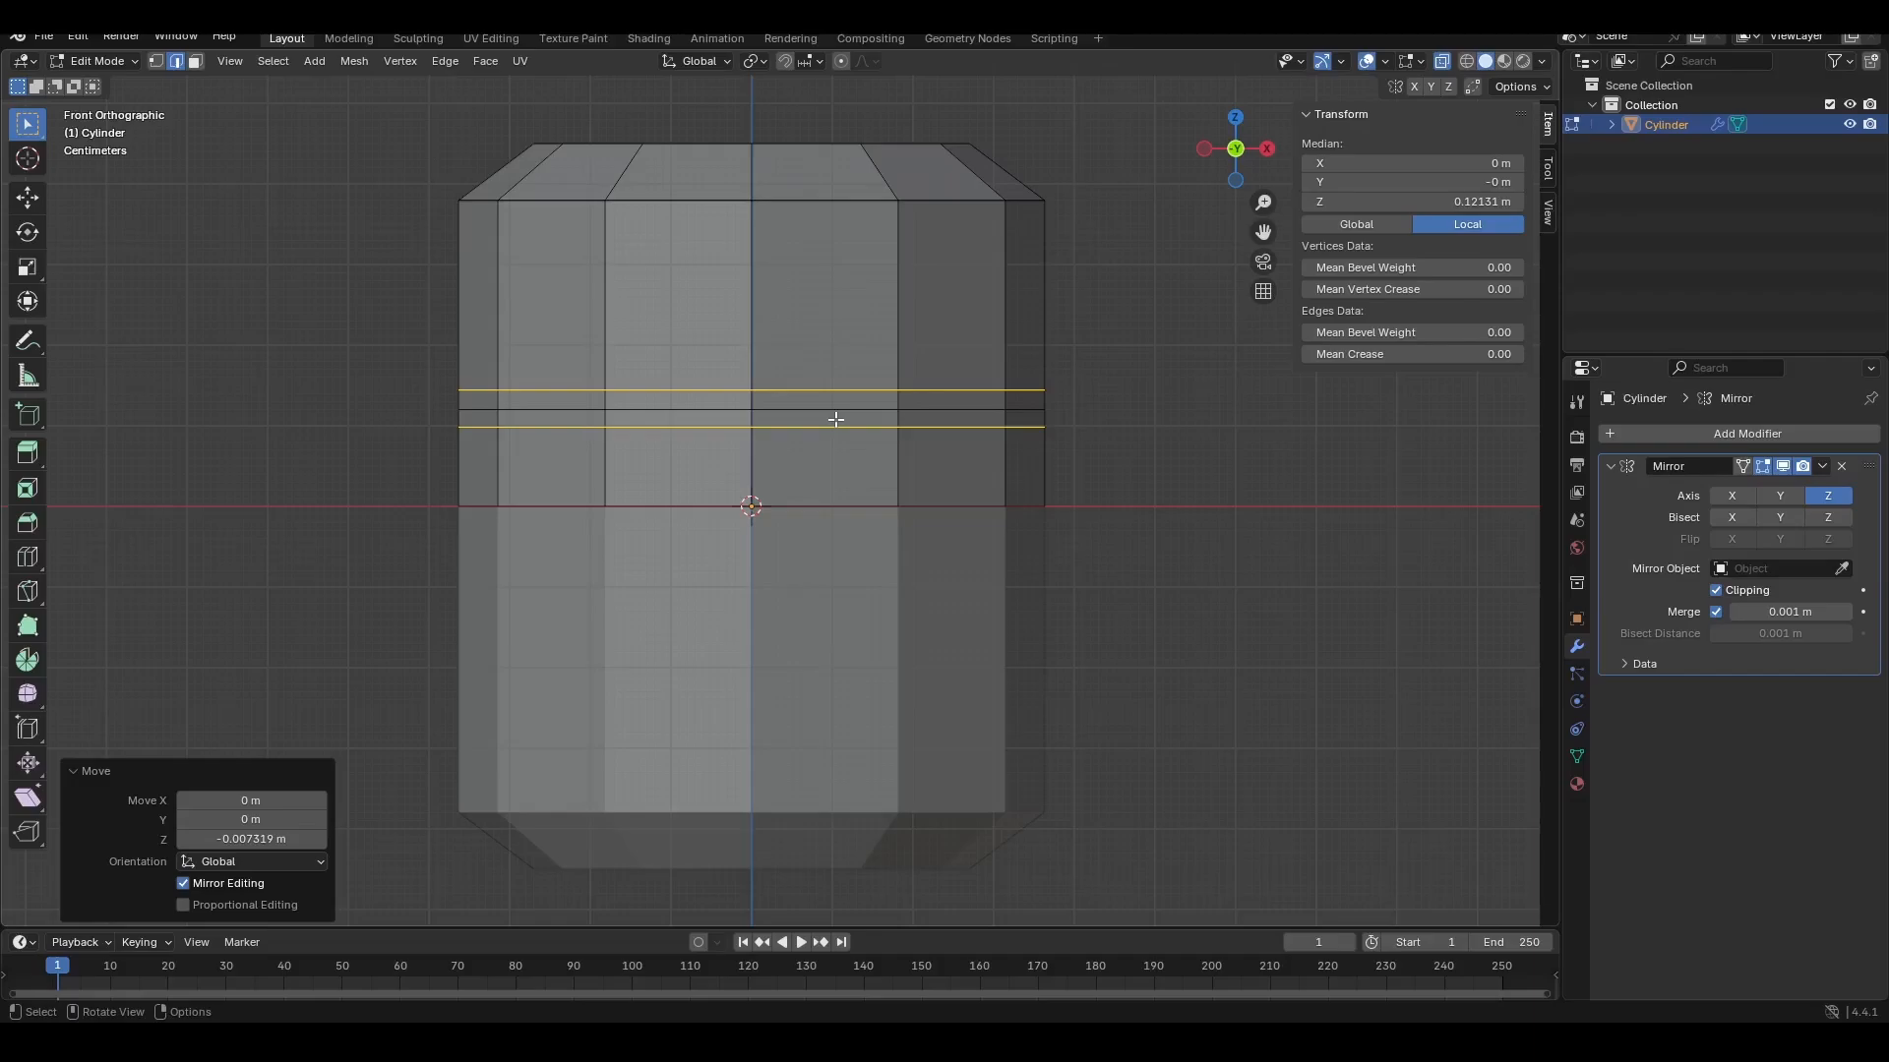
{"action": "key", "text": "ctrl+z"}
Step: Delete the center edge loop between the two offset loops, and extrude the remaining face band inward at a scale of about 0.957
{"action": "key", "text": "x"}
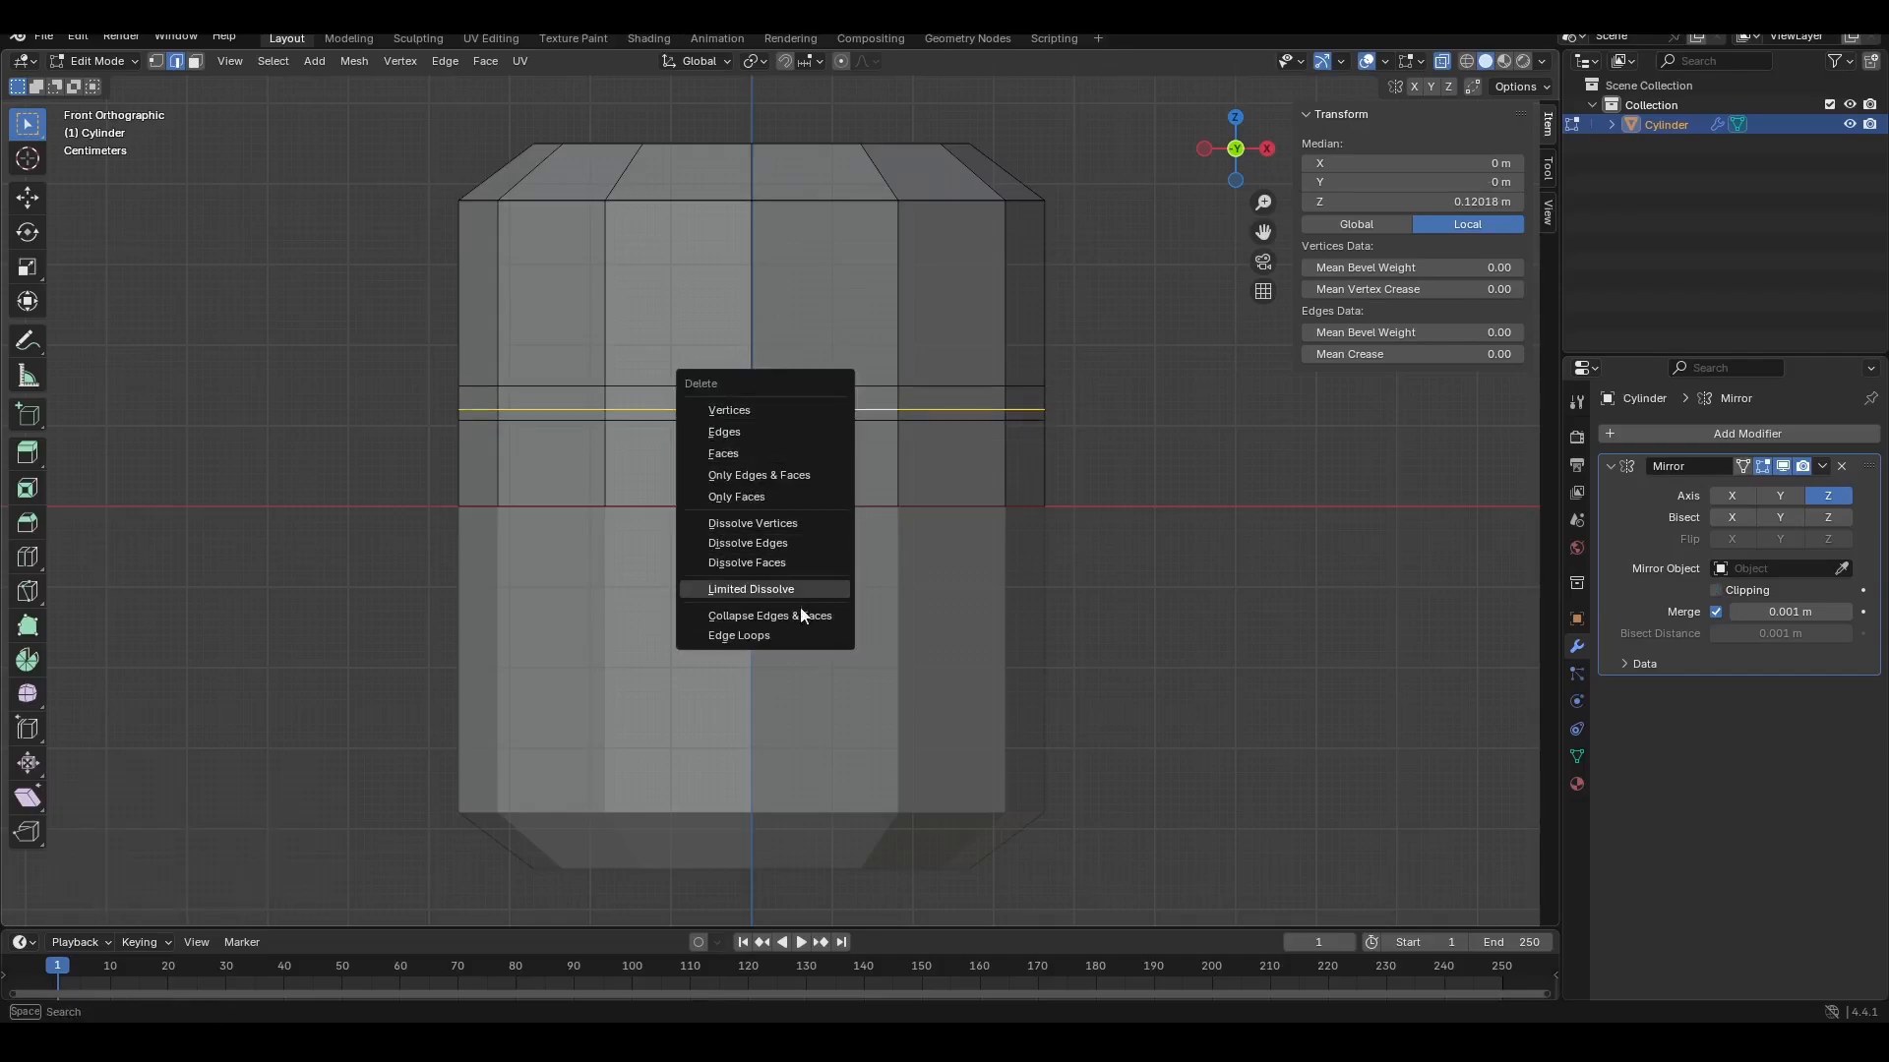
{"action": "left_click", "coordinate": [793, 638]}
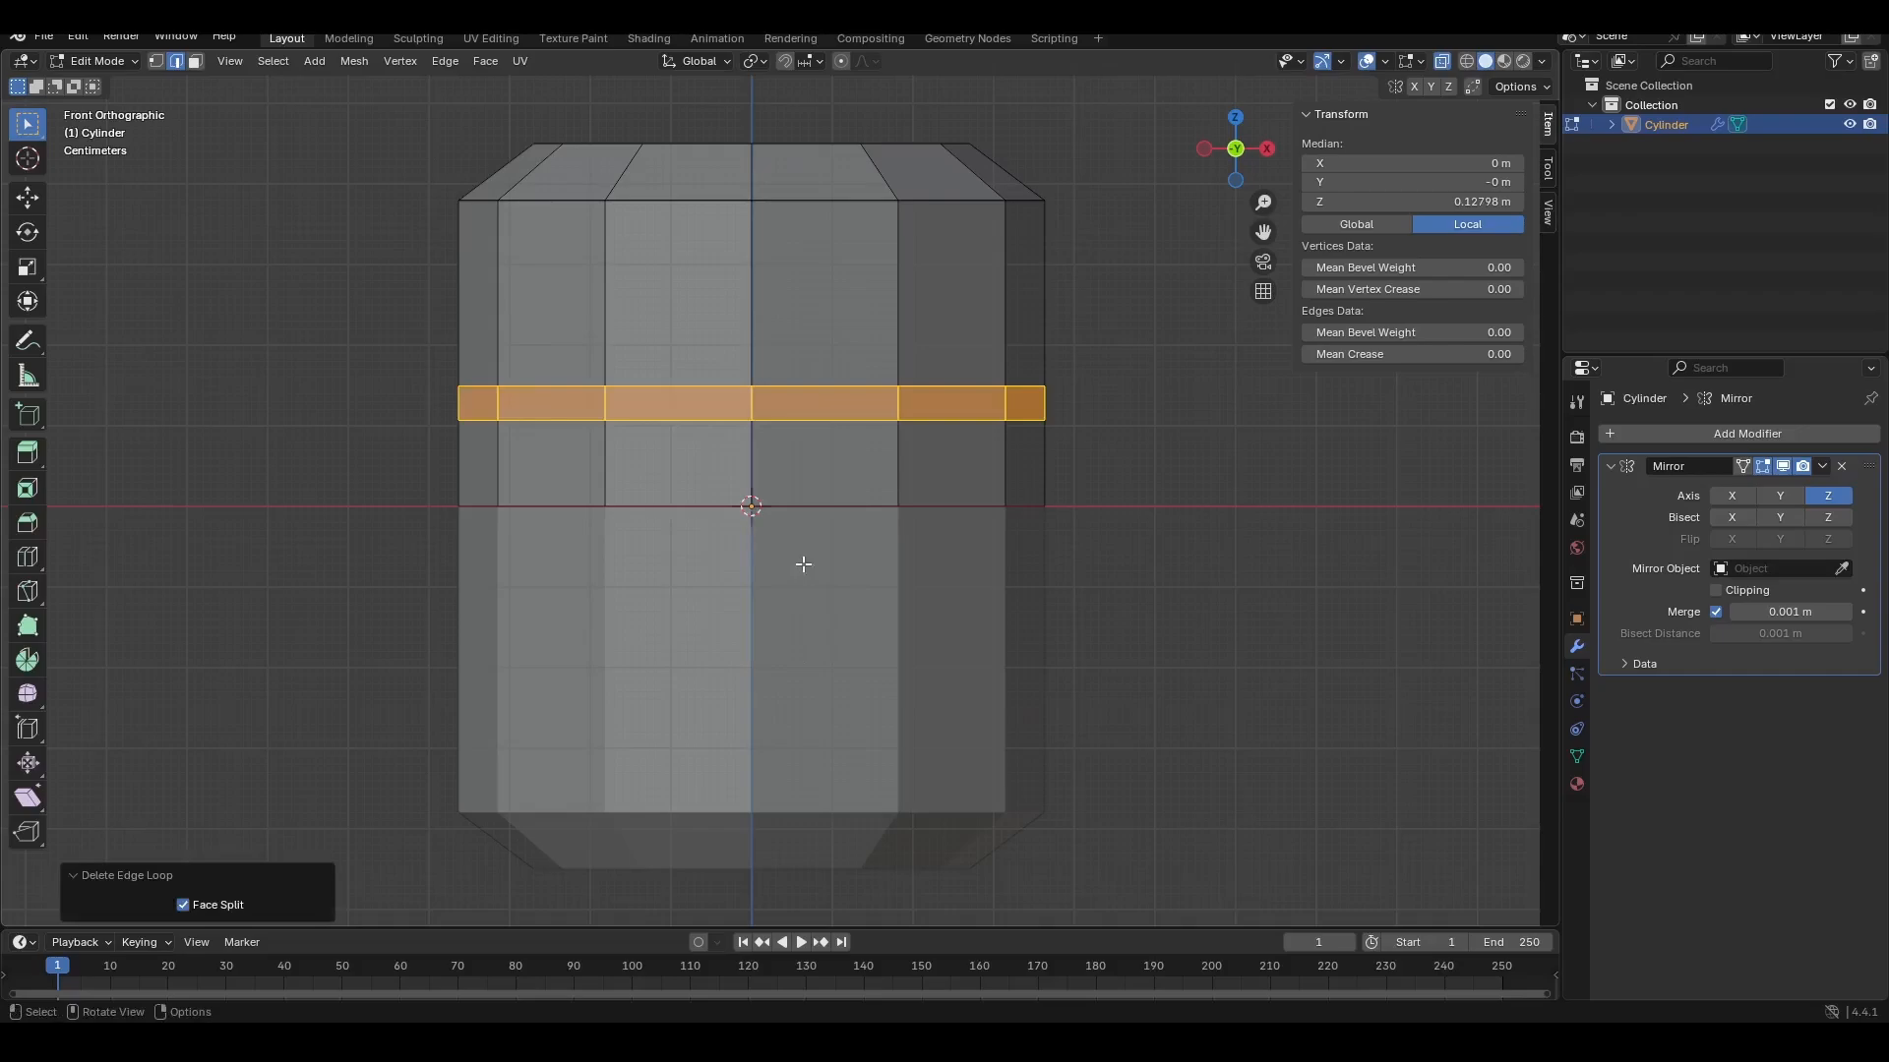
{"action": "key", "text": "s"}
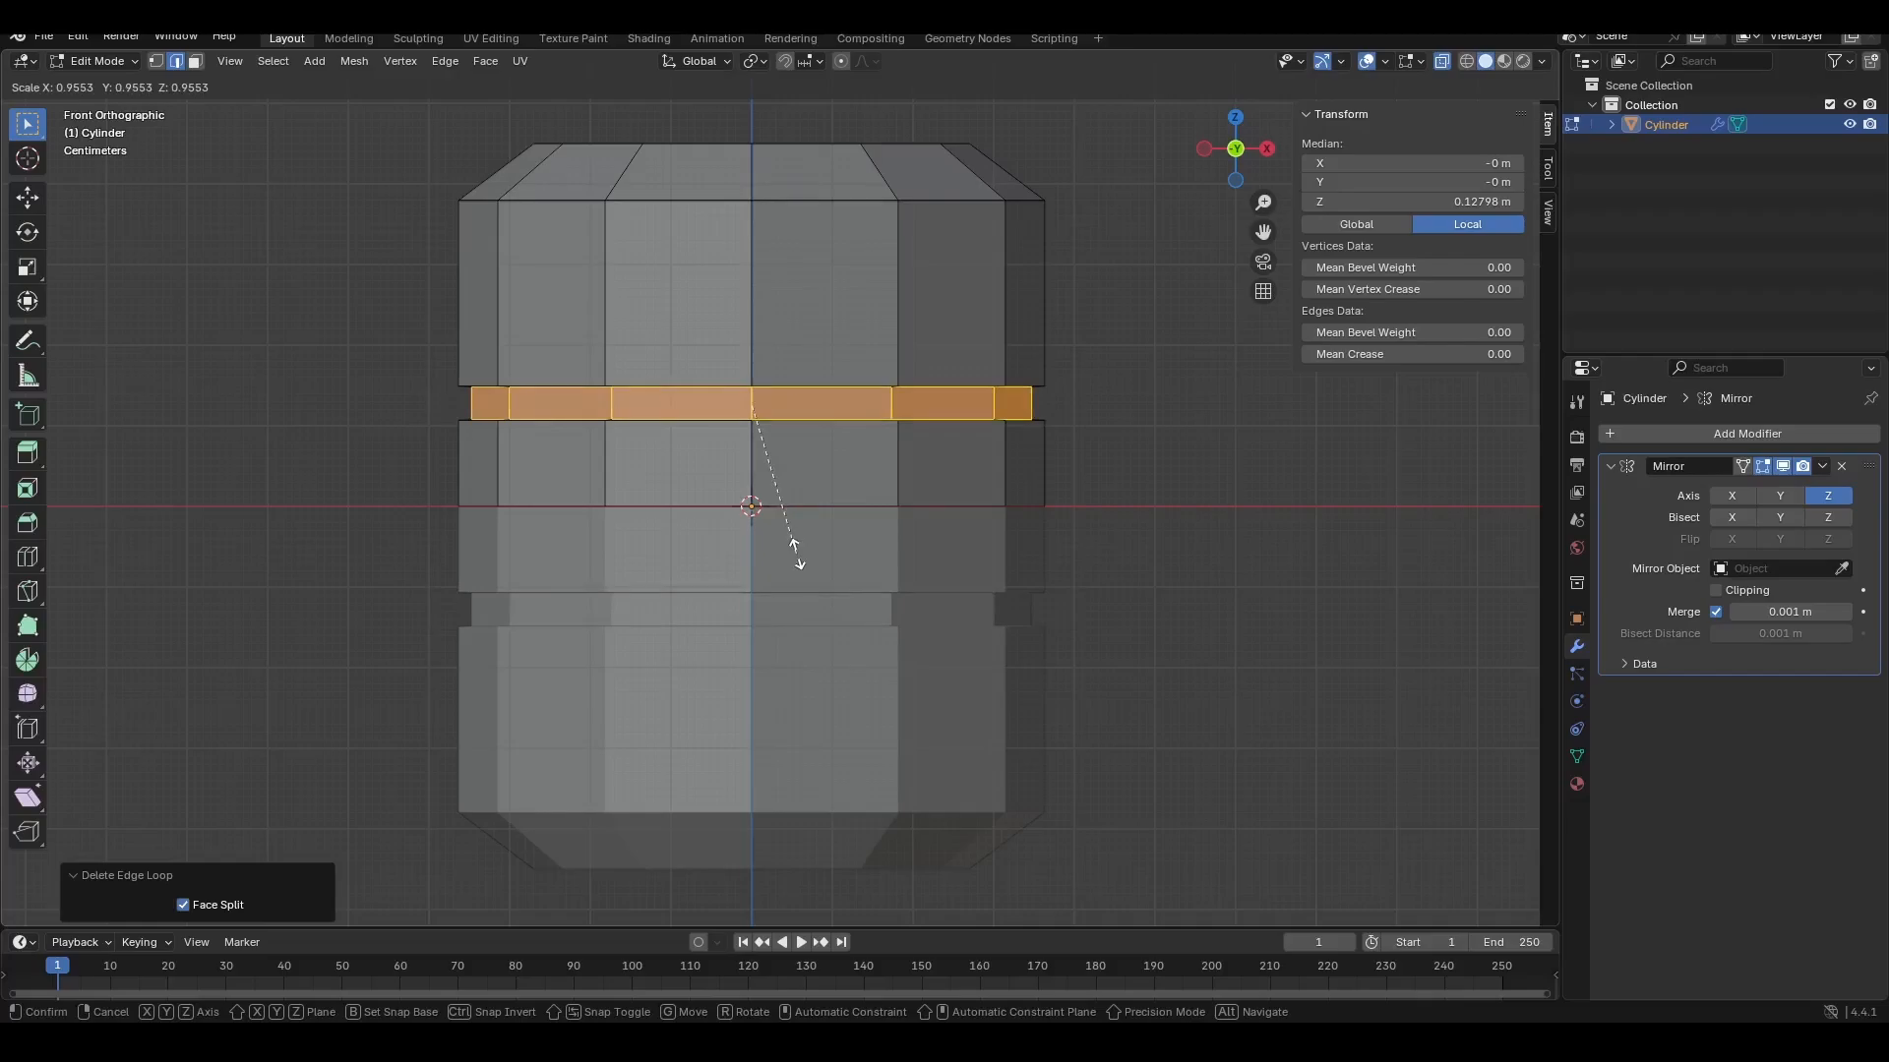
{"action": "left_click", "coordinate": [798, 555]}
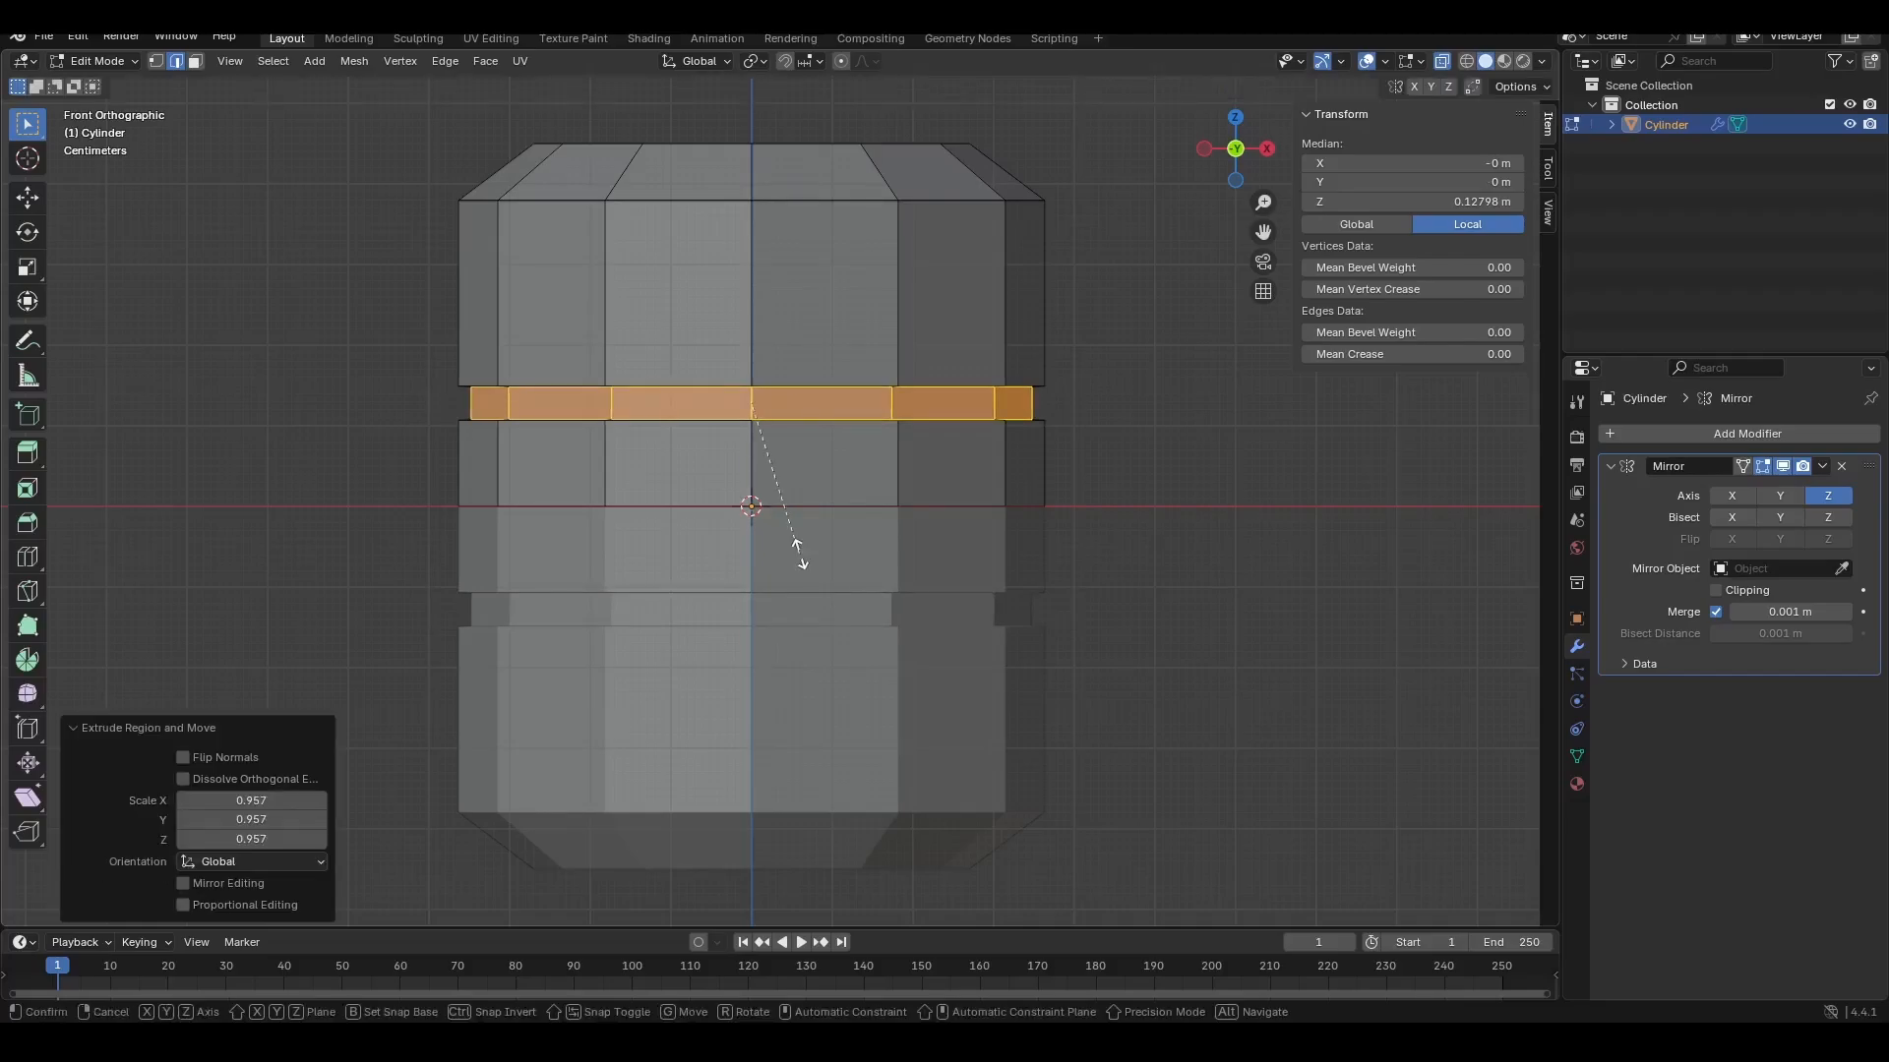
Step: Scale the recessed face band along Z to about 0.708 to slope the groove's walls
{"action": "key", "text": "s"}
{"action": "key", "text": "x"}
{"action": "key", "text": "z"}
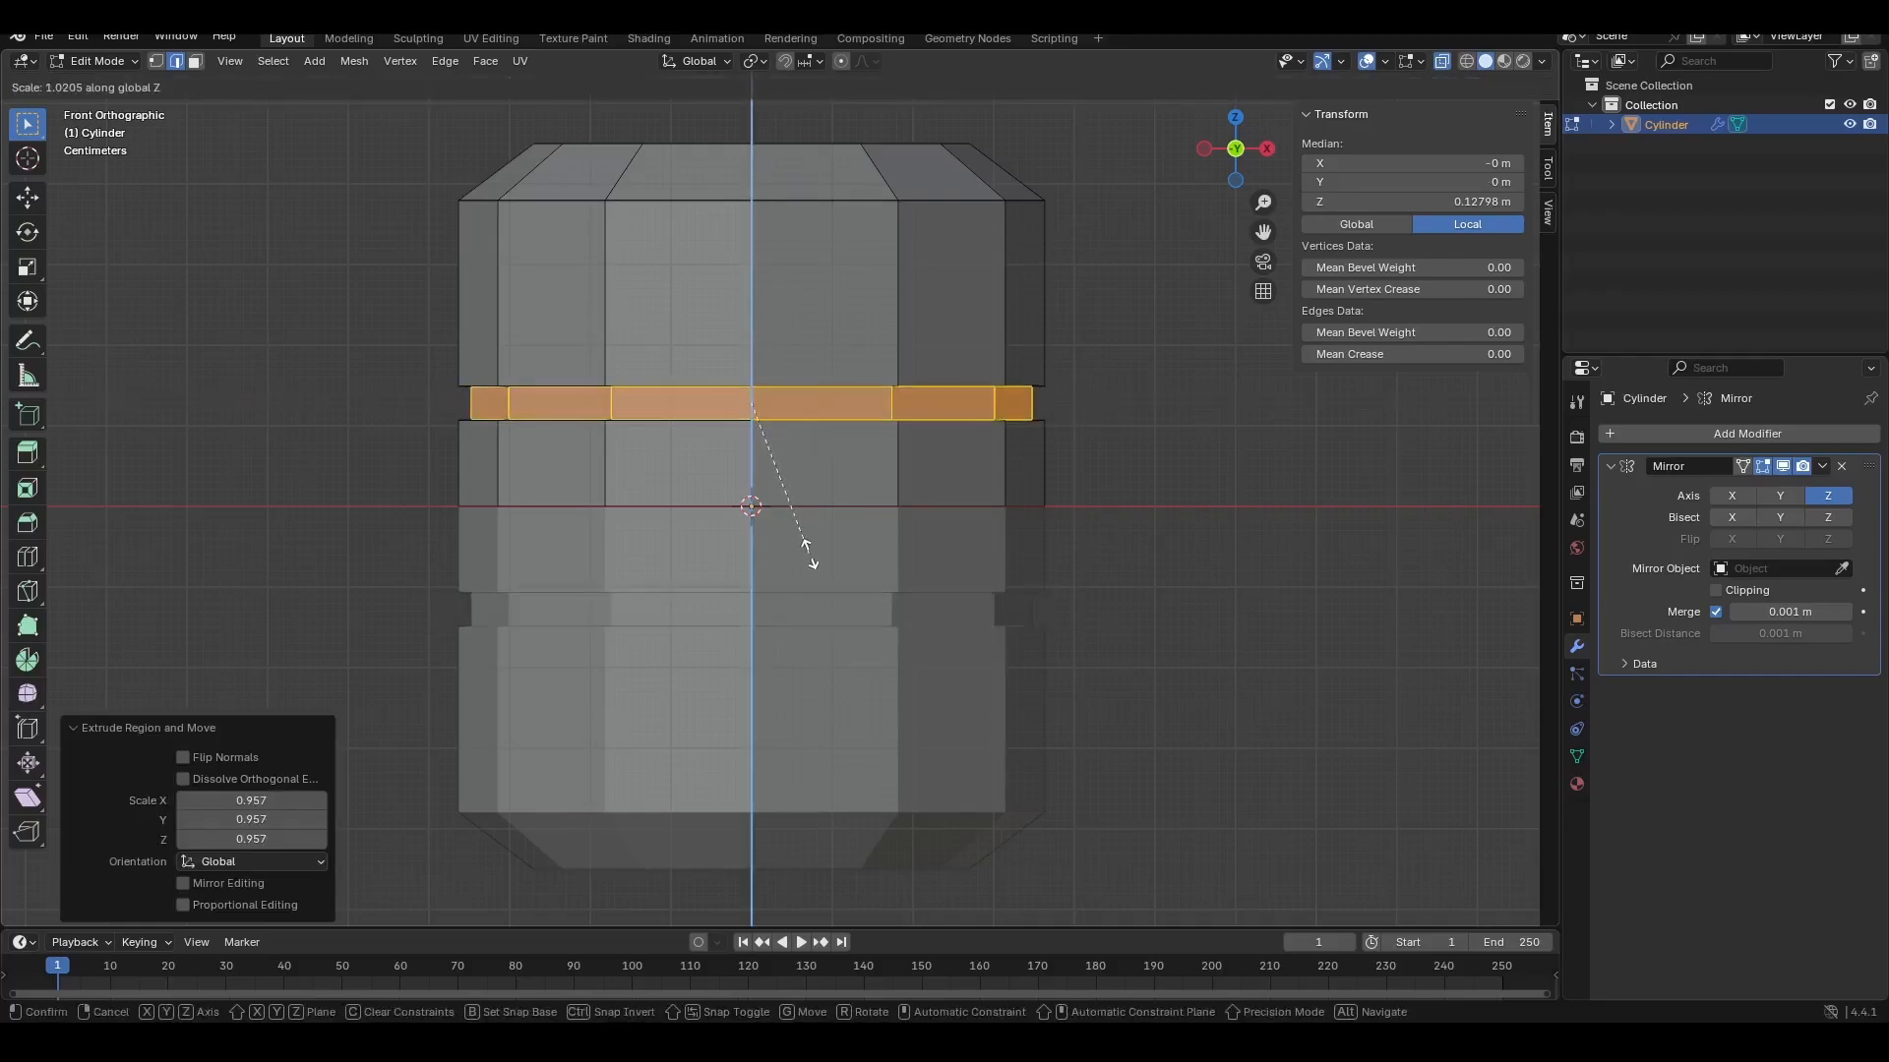
{"action": "left_click", "coordinate": [826, 497]}
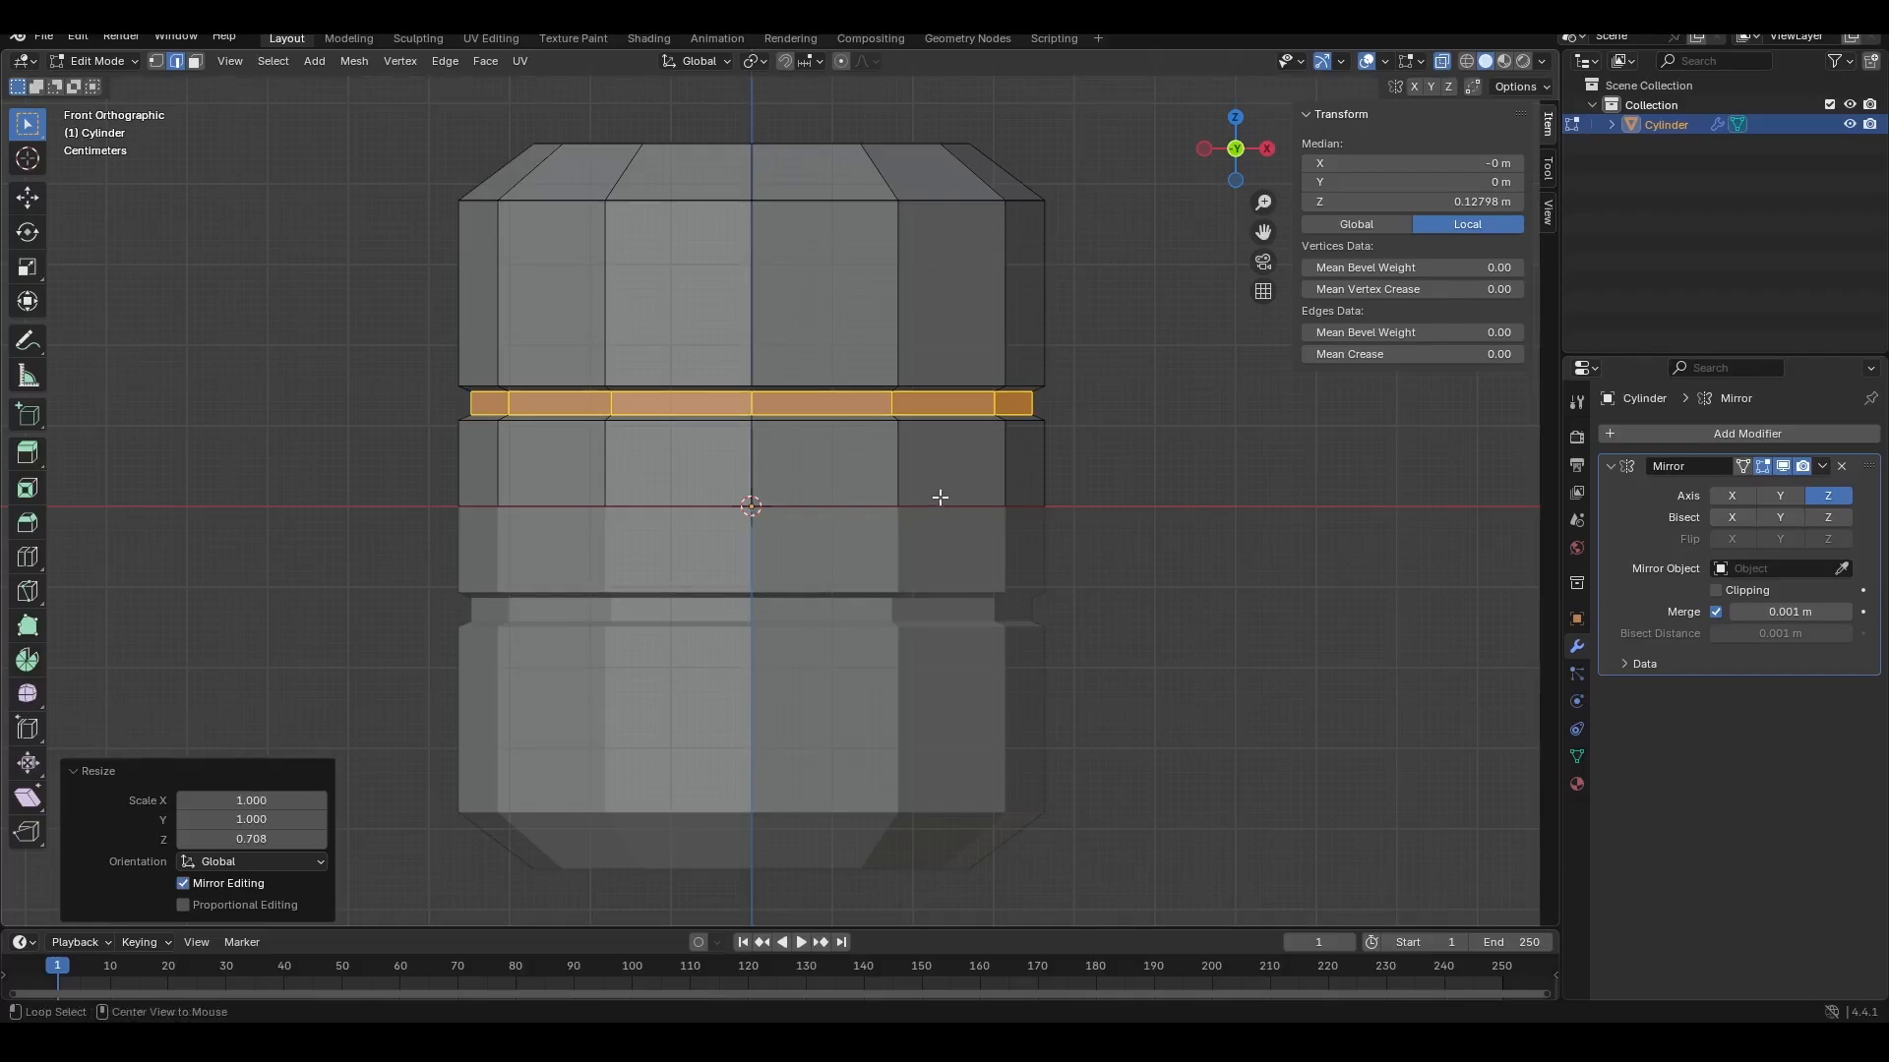
Step: Select the whole recessed groove band and move it down along Z by about 0.039 m, closer to the barrel's middle
{"action": "scroll", "coordinate": [940, 498], "scroll_direction": "down", "scroll_amount": 5}
{"action": "middle_click_drag", "start_coordinate": [1050, 383], "coordinate": [1051, 571]}
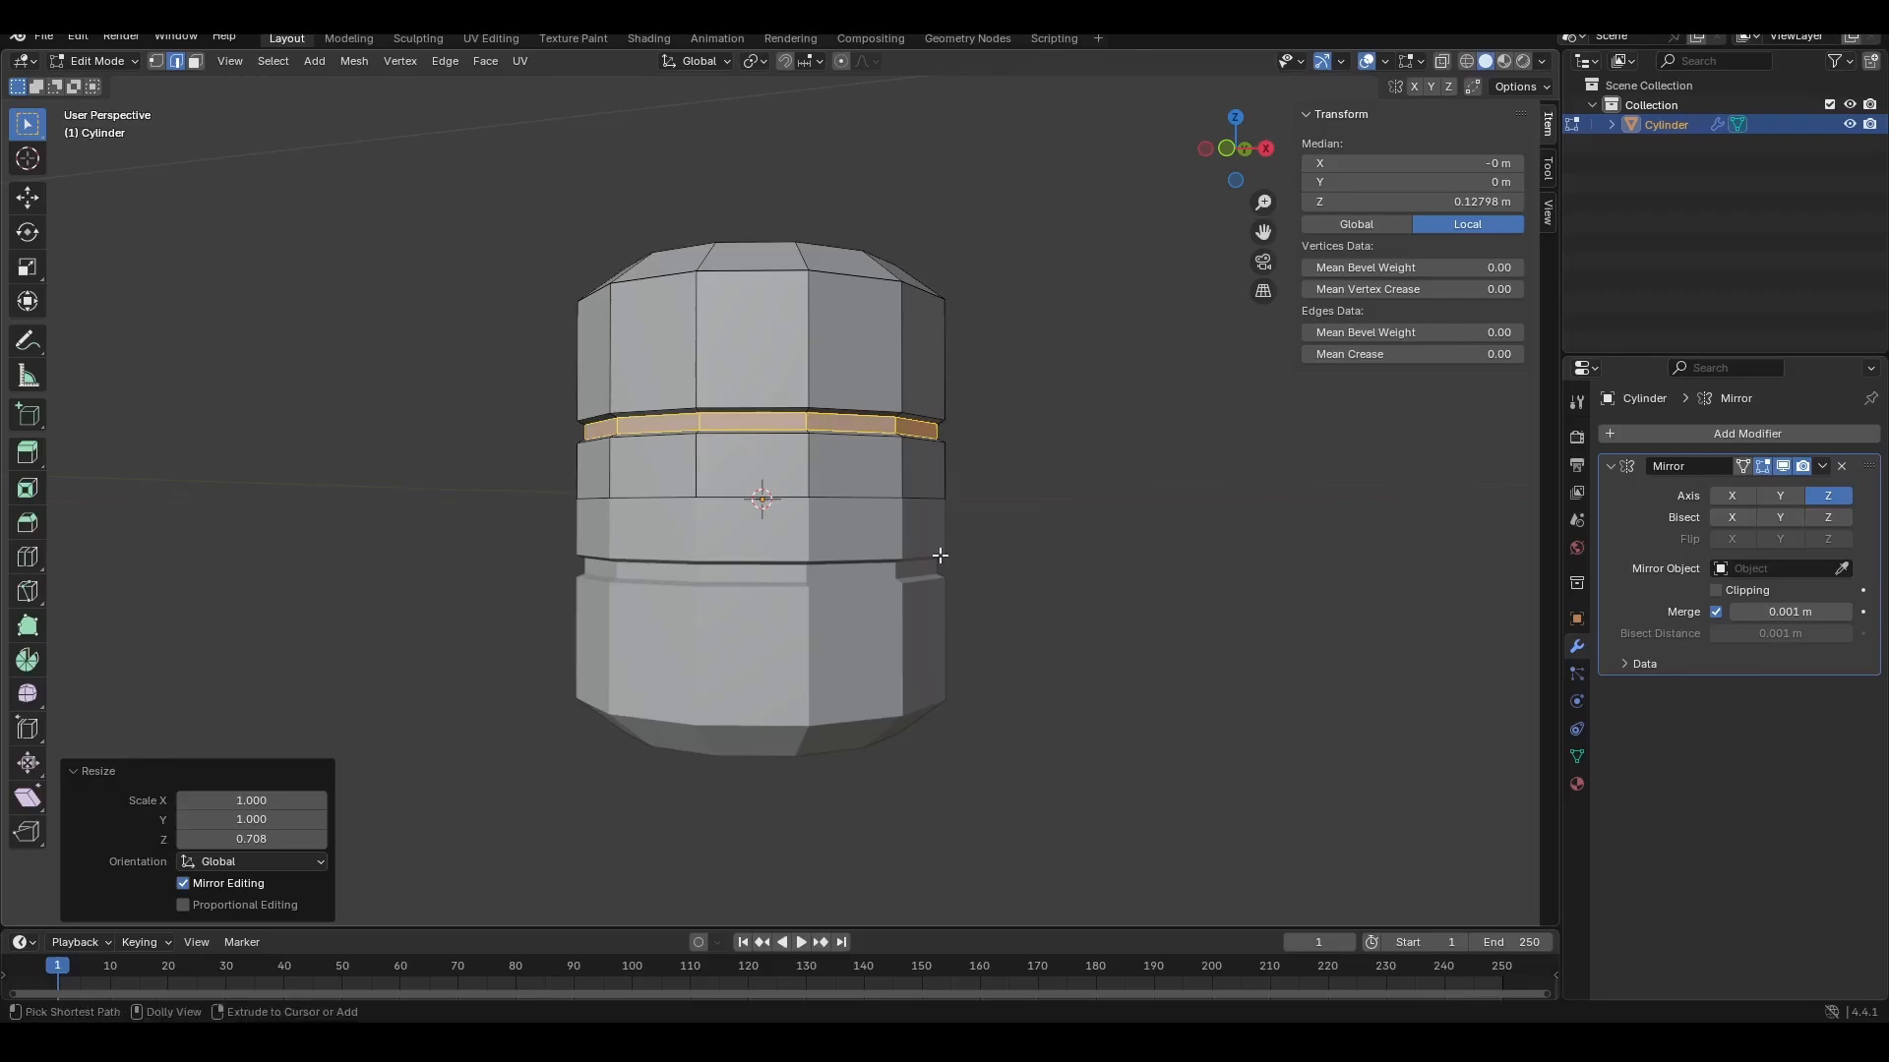
{"action": "key", "text": "KP_1"}
{"action": "left_click_drag", "start_coordinate": [403, 380], "coordinate": [1037, 459]}
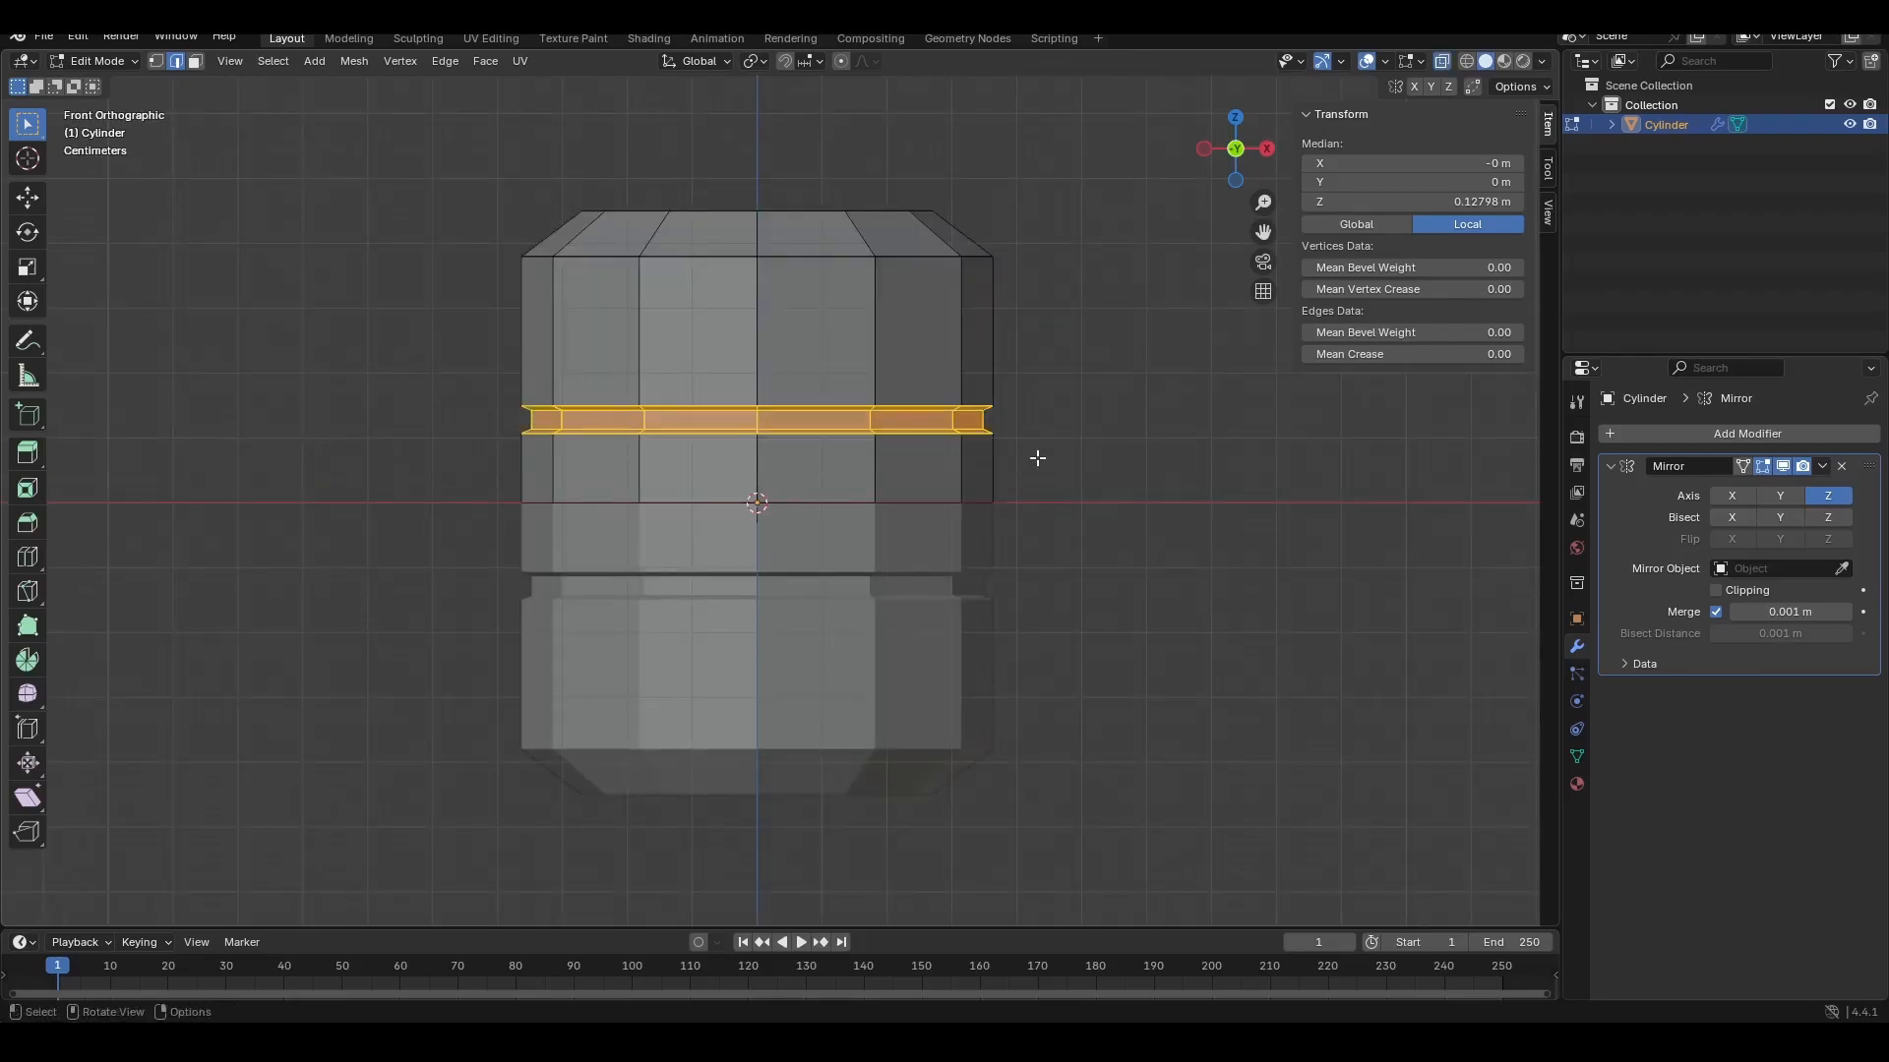
{"action": "key", "text": "g"}
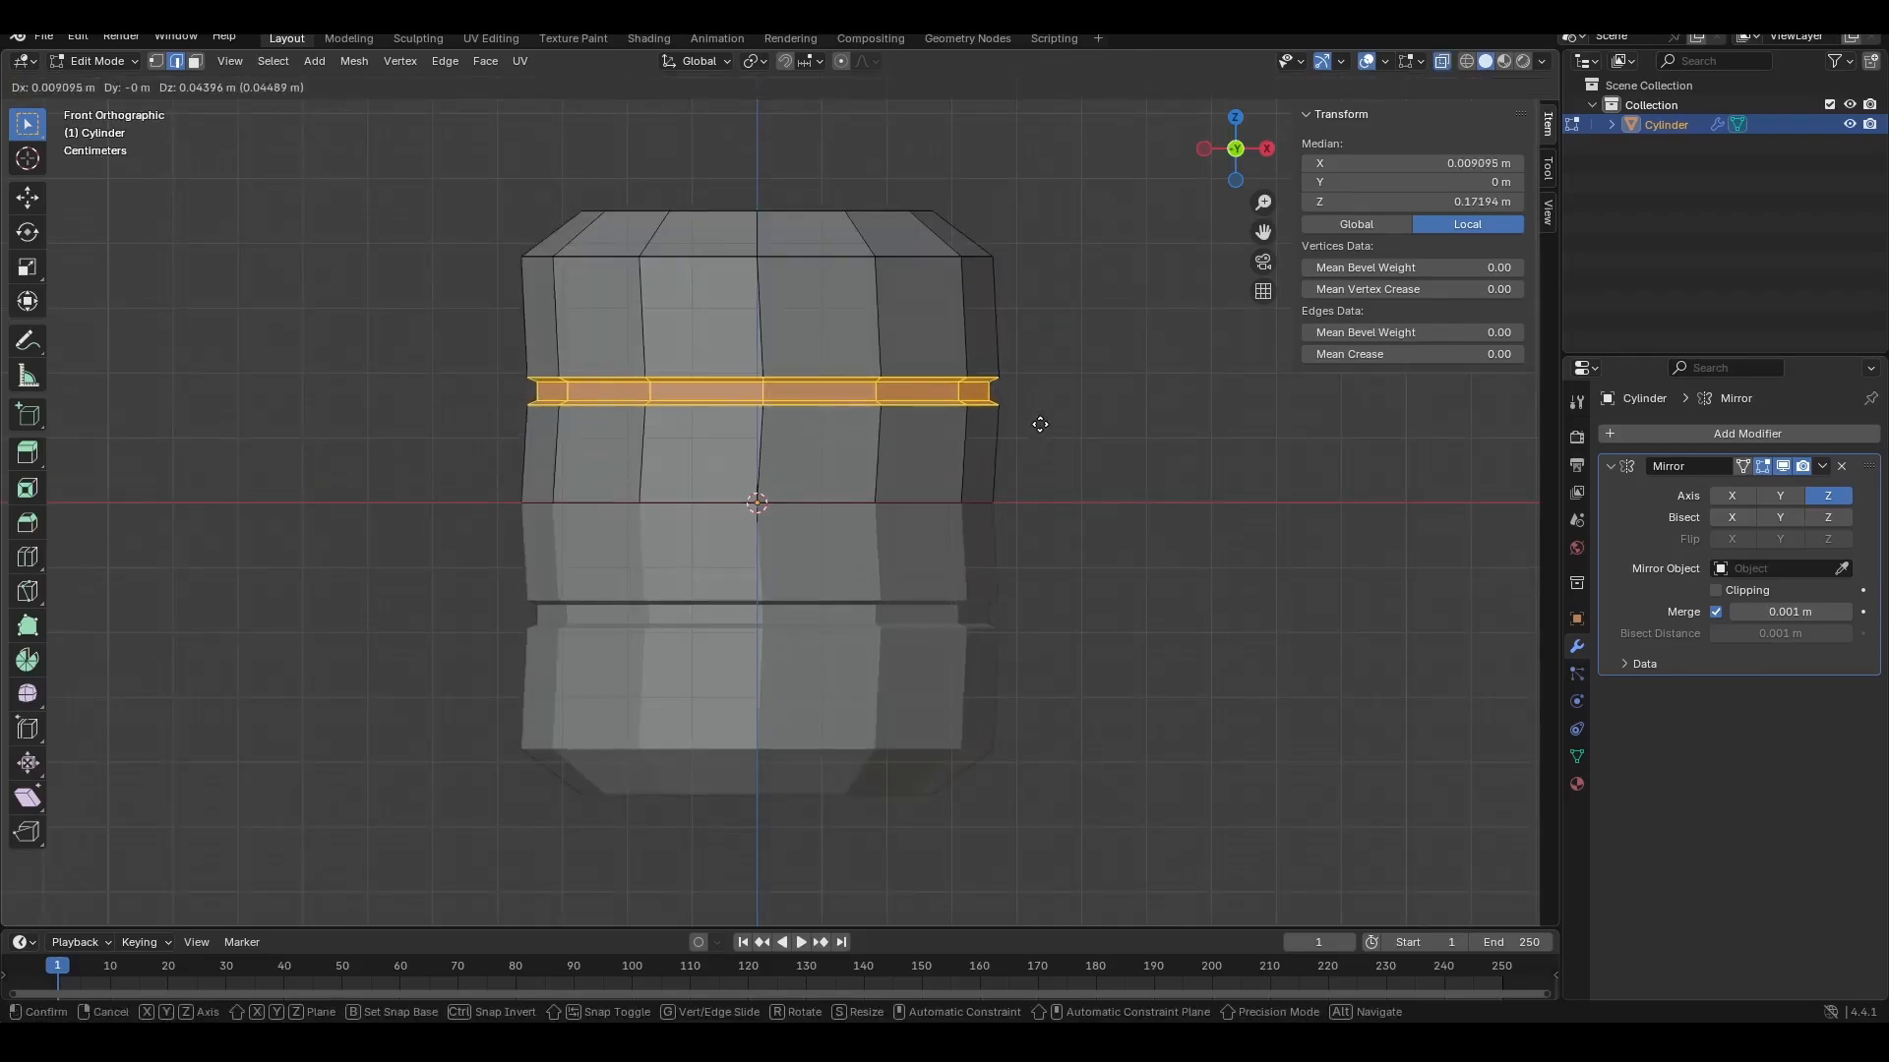
{"action": "key", "text": "z"}
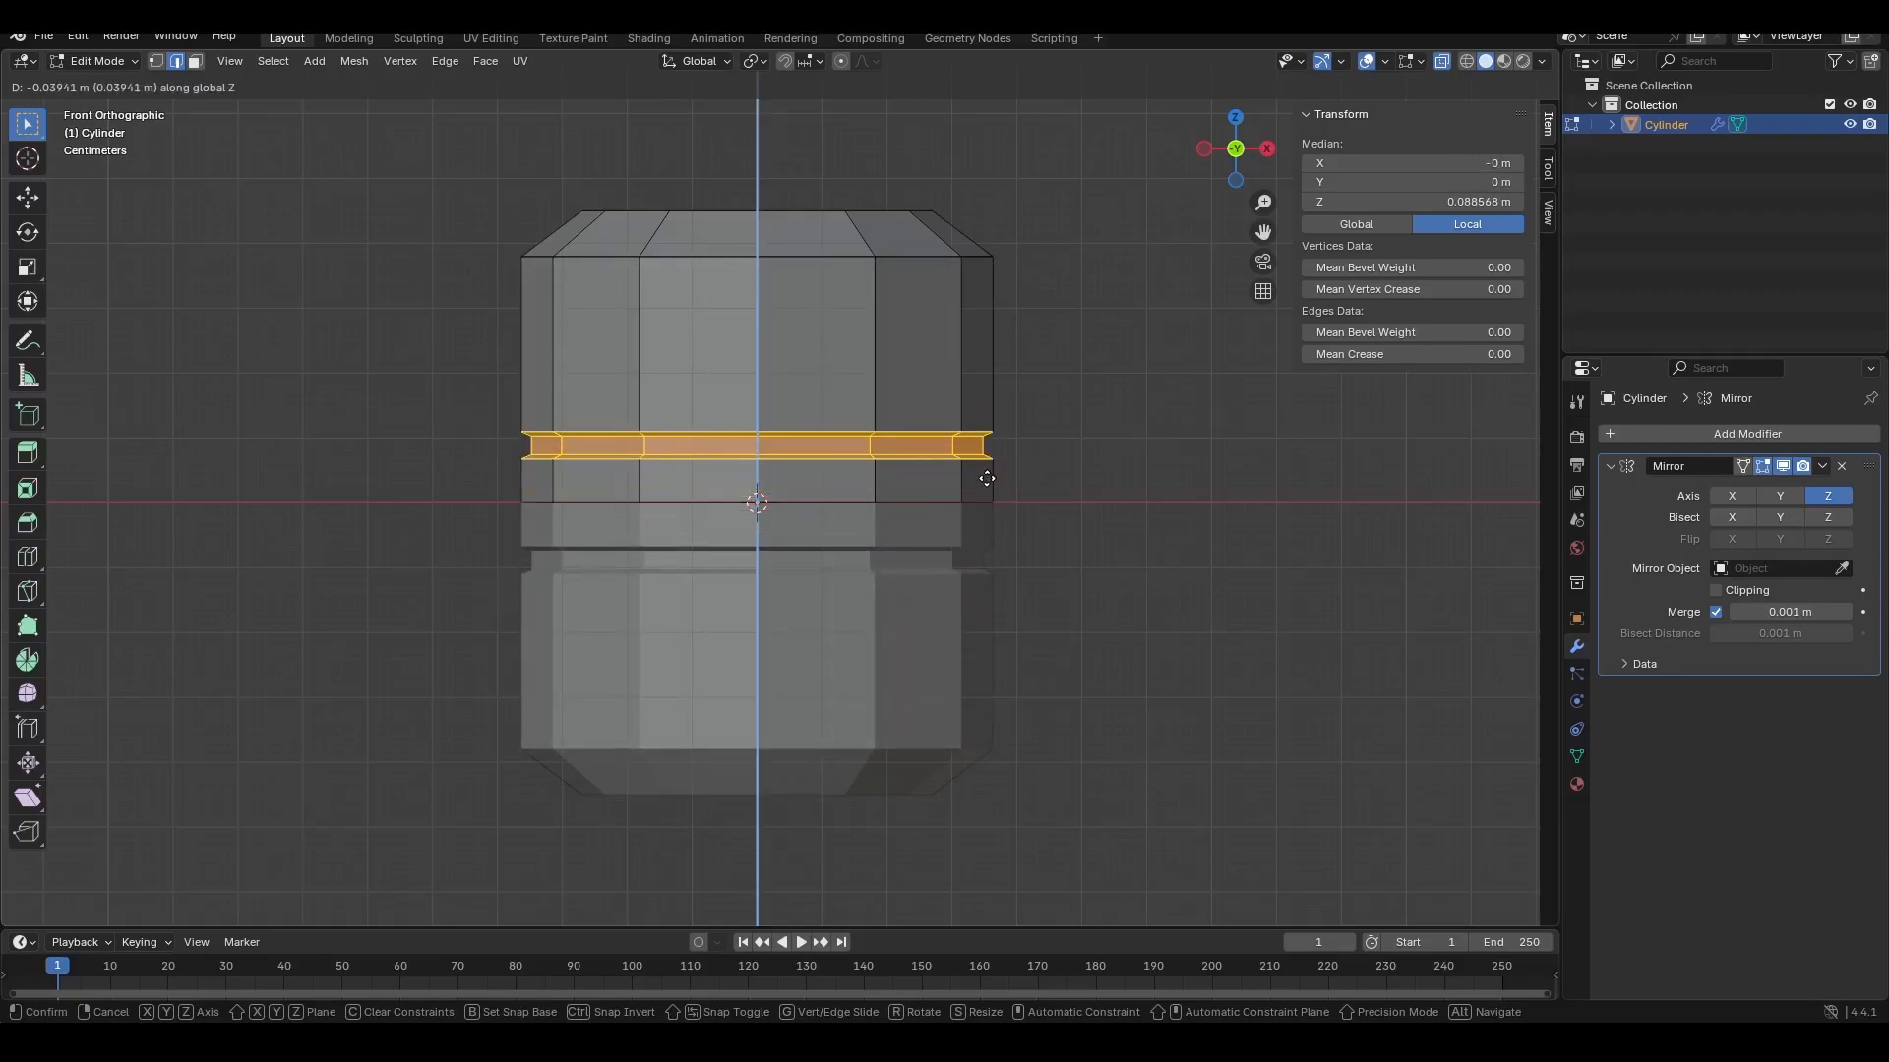
{"action": "left_click", "coordinate": [987, 478]}
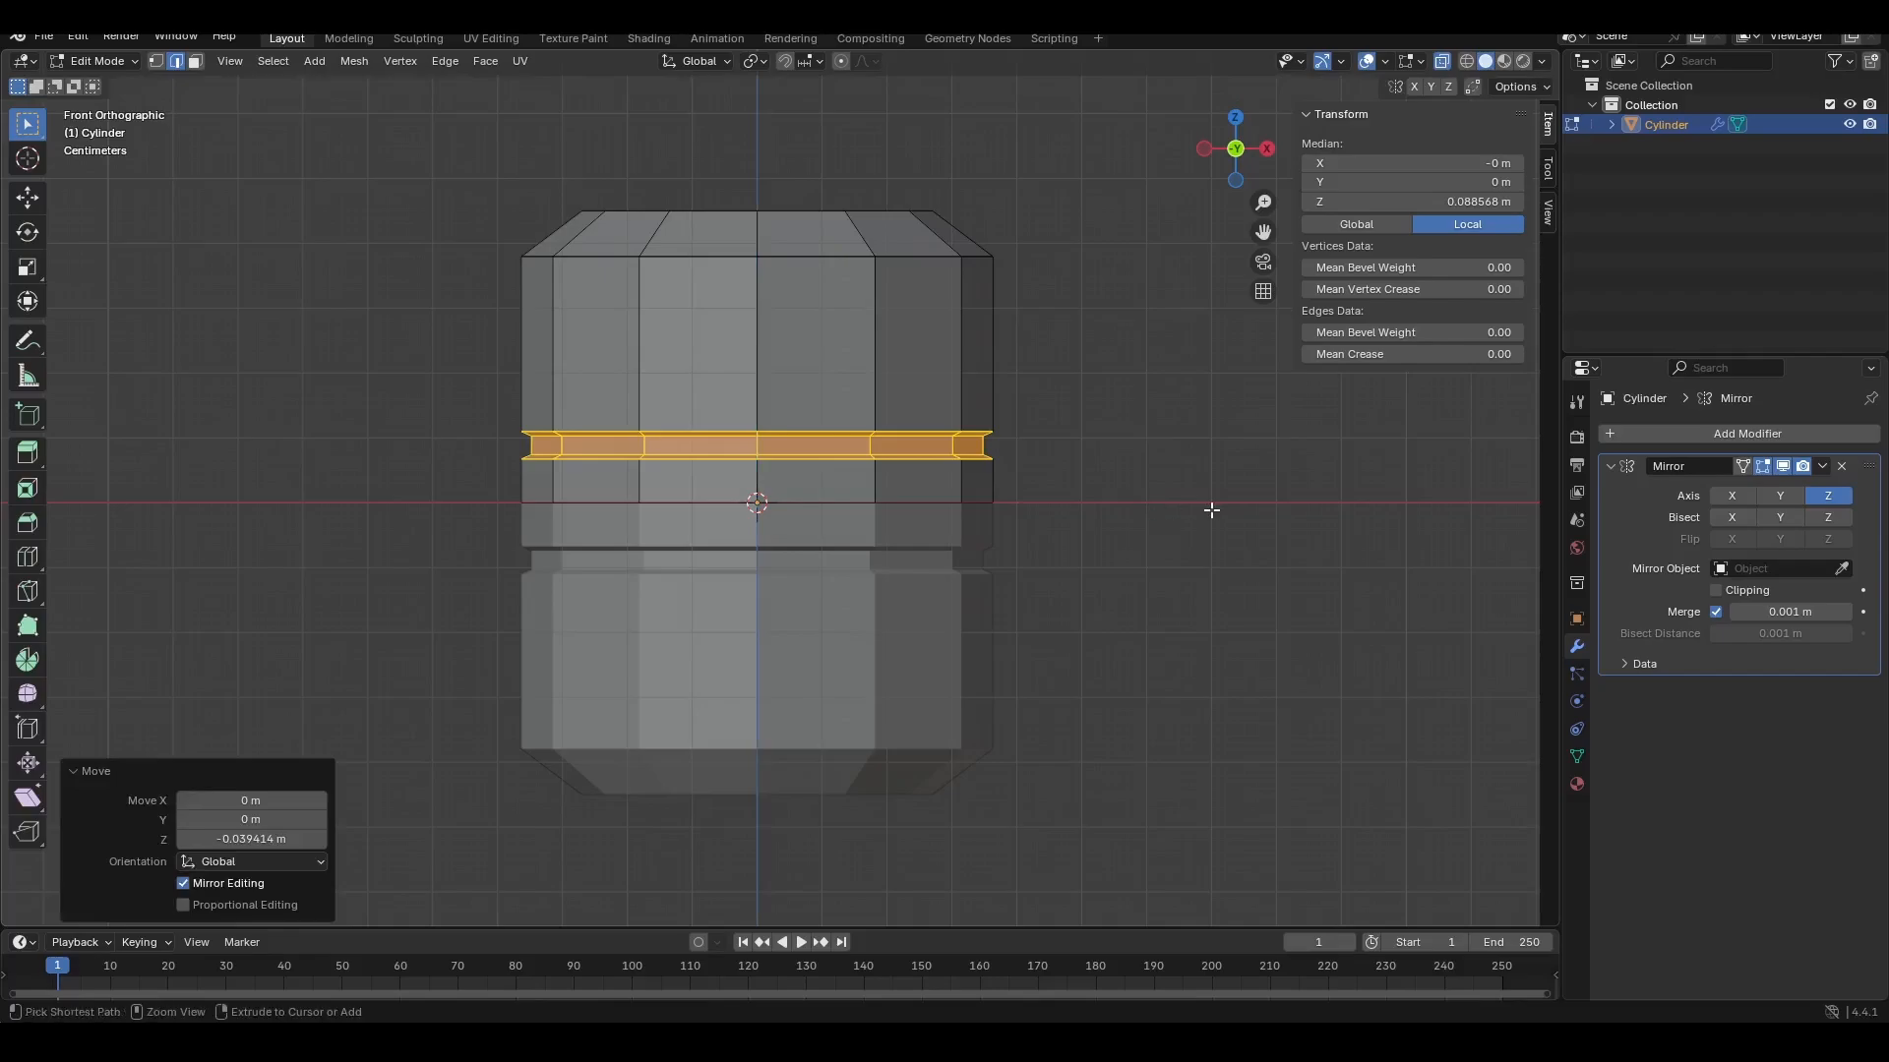
{"action": "key", "text": "alt+a"}
Step: Select the edge loop around the barrel's top face, try scaling it up to about 1.042, and undo the scaling
{"action": "middle_click_drag", "start_coordinate": [1210, 511], "coordinate": [569, 497]}
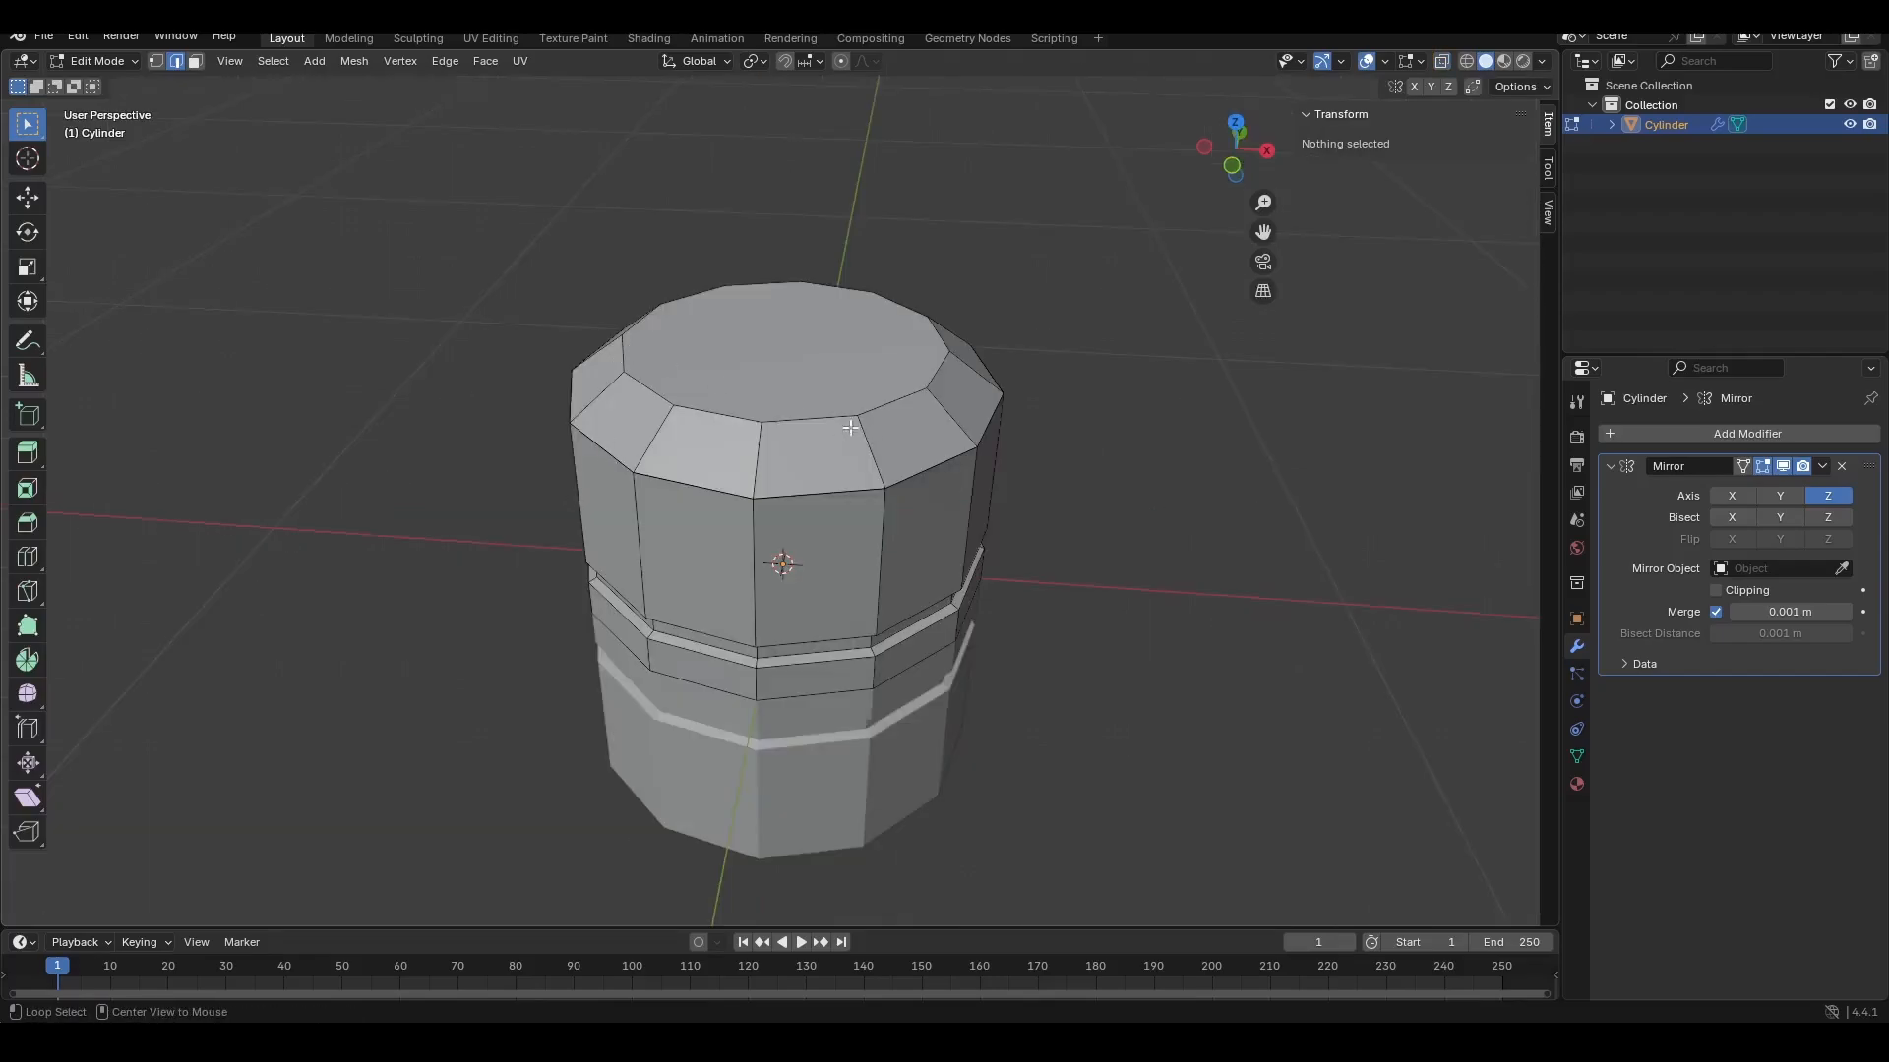
{"action": "left_click", "coordinate": [827, 417], "text": "alt"}
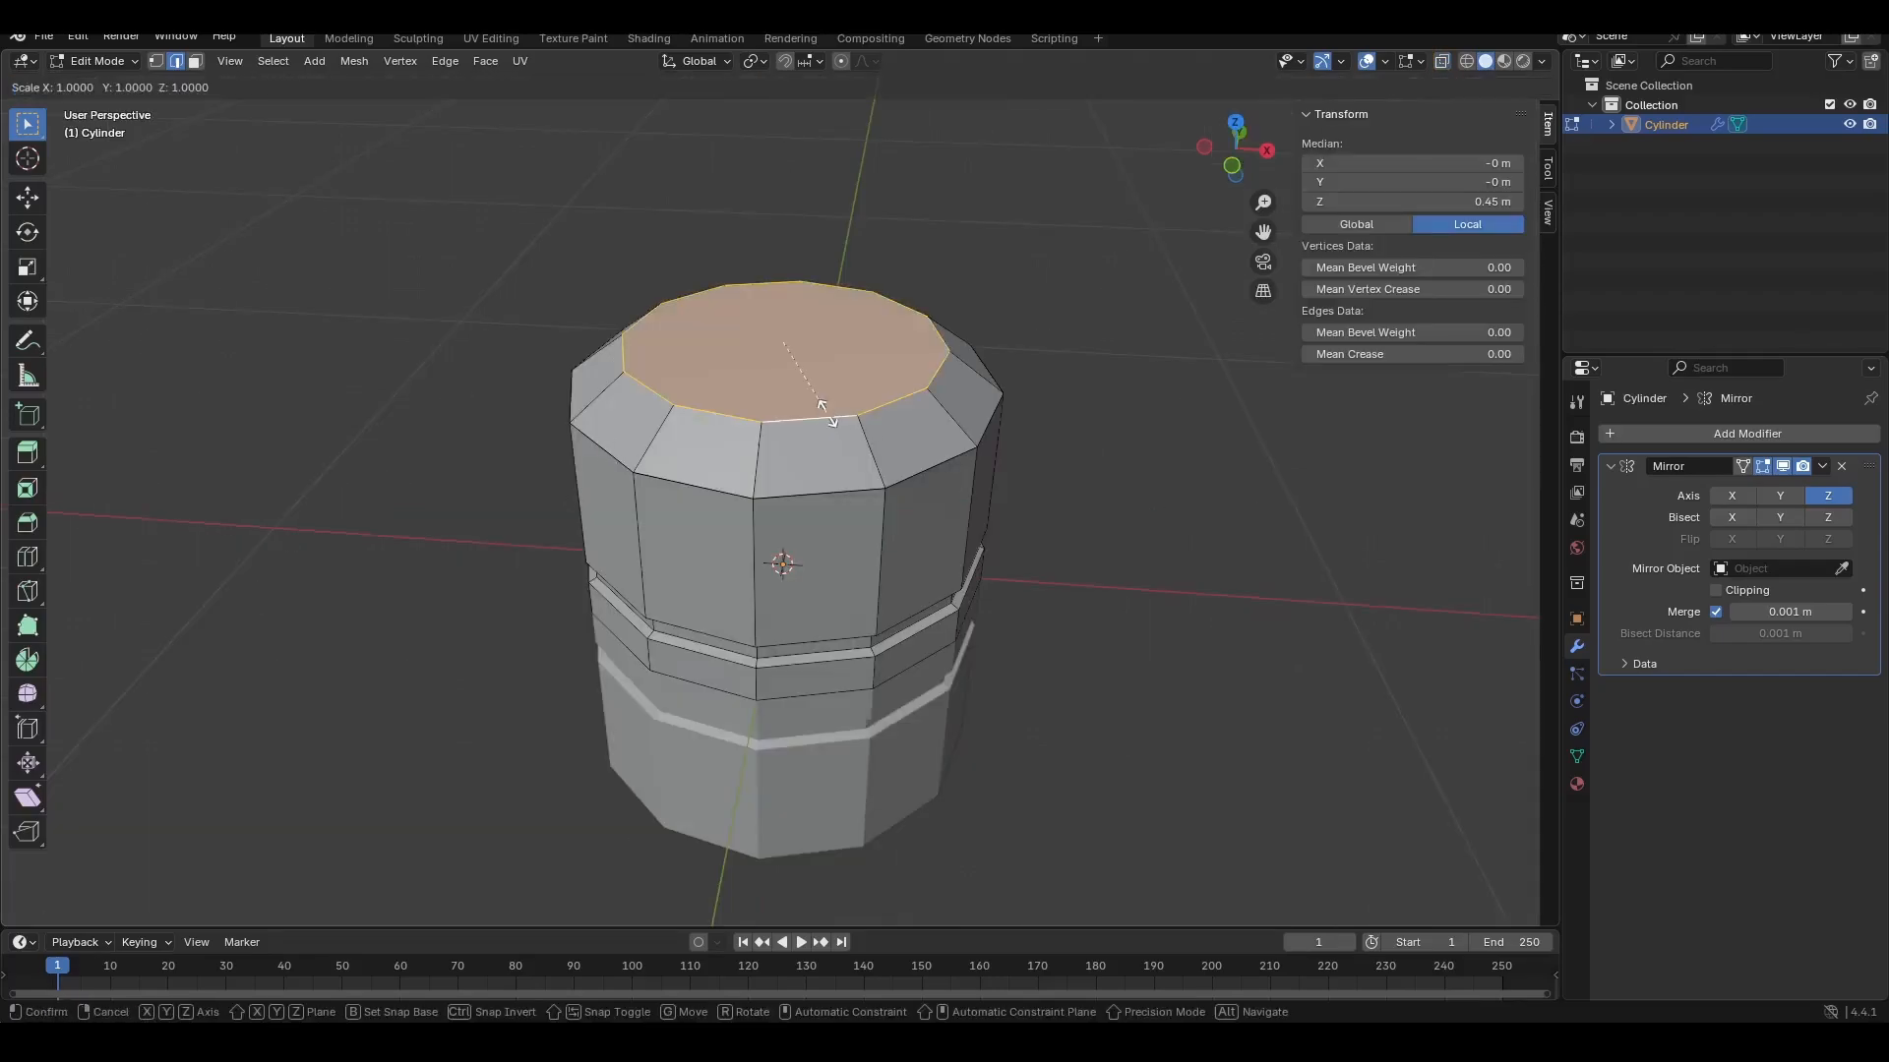
{"action": "key", "text": "s"}
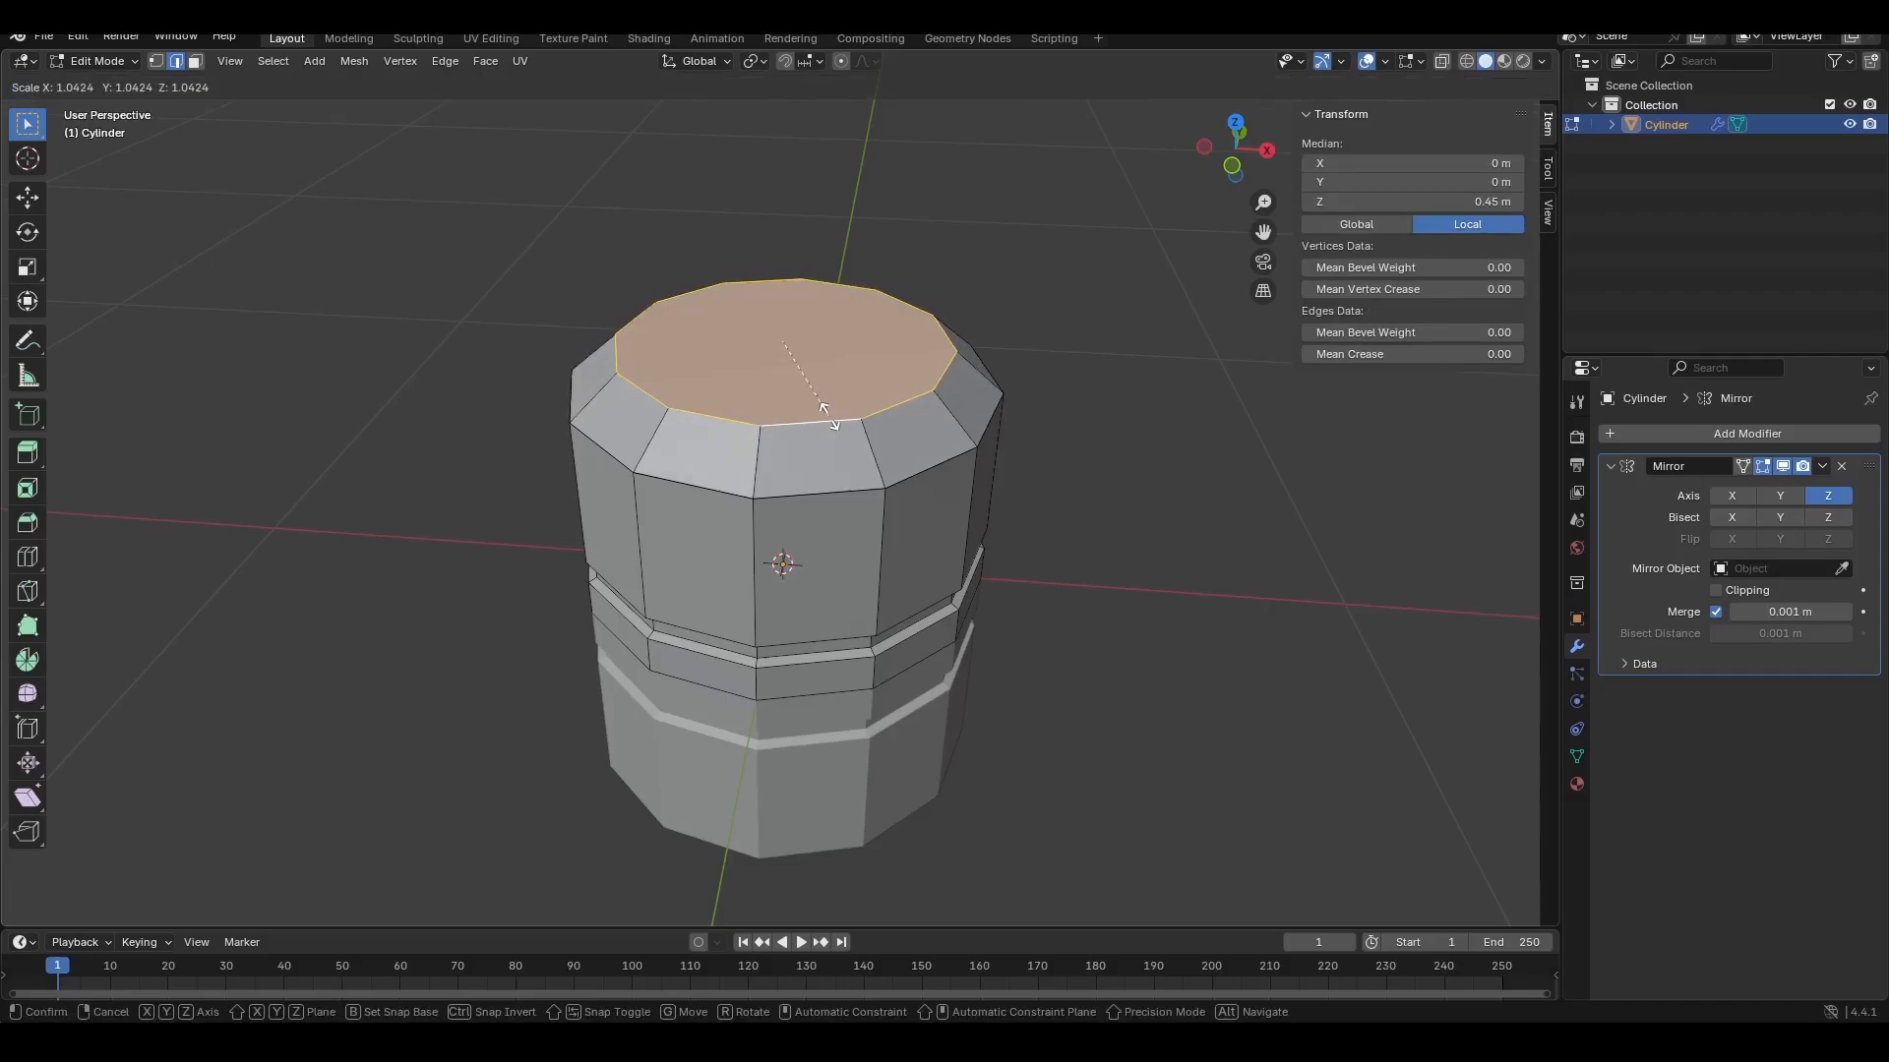
{"action": "left_click", "coordinate": [830, 417]}
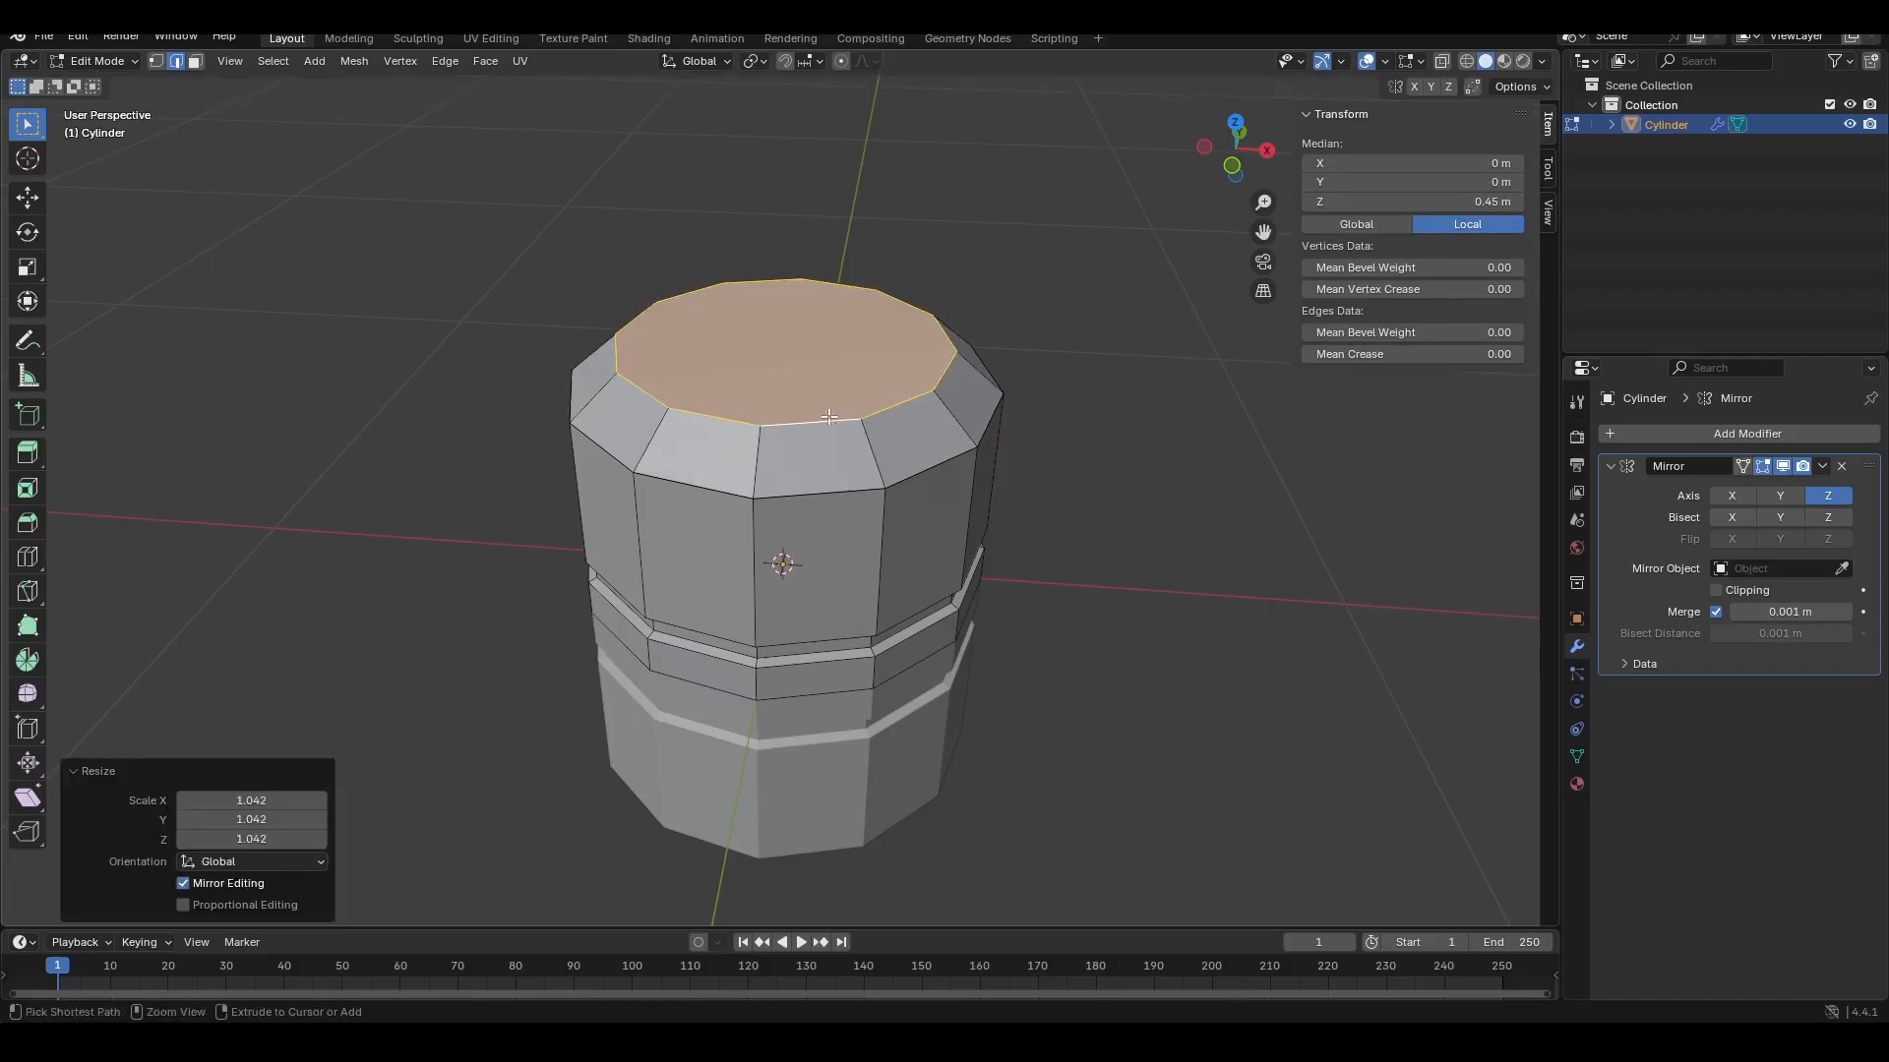
{"action": "key", "text": "ctrl+z"}
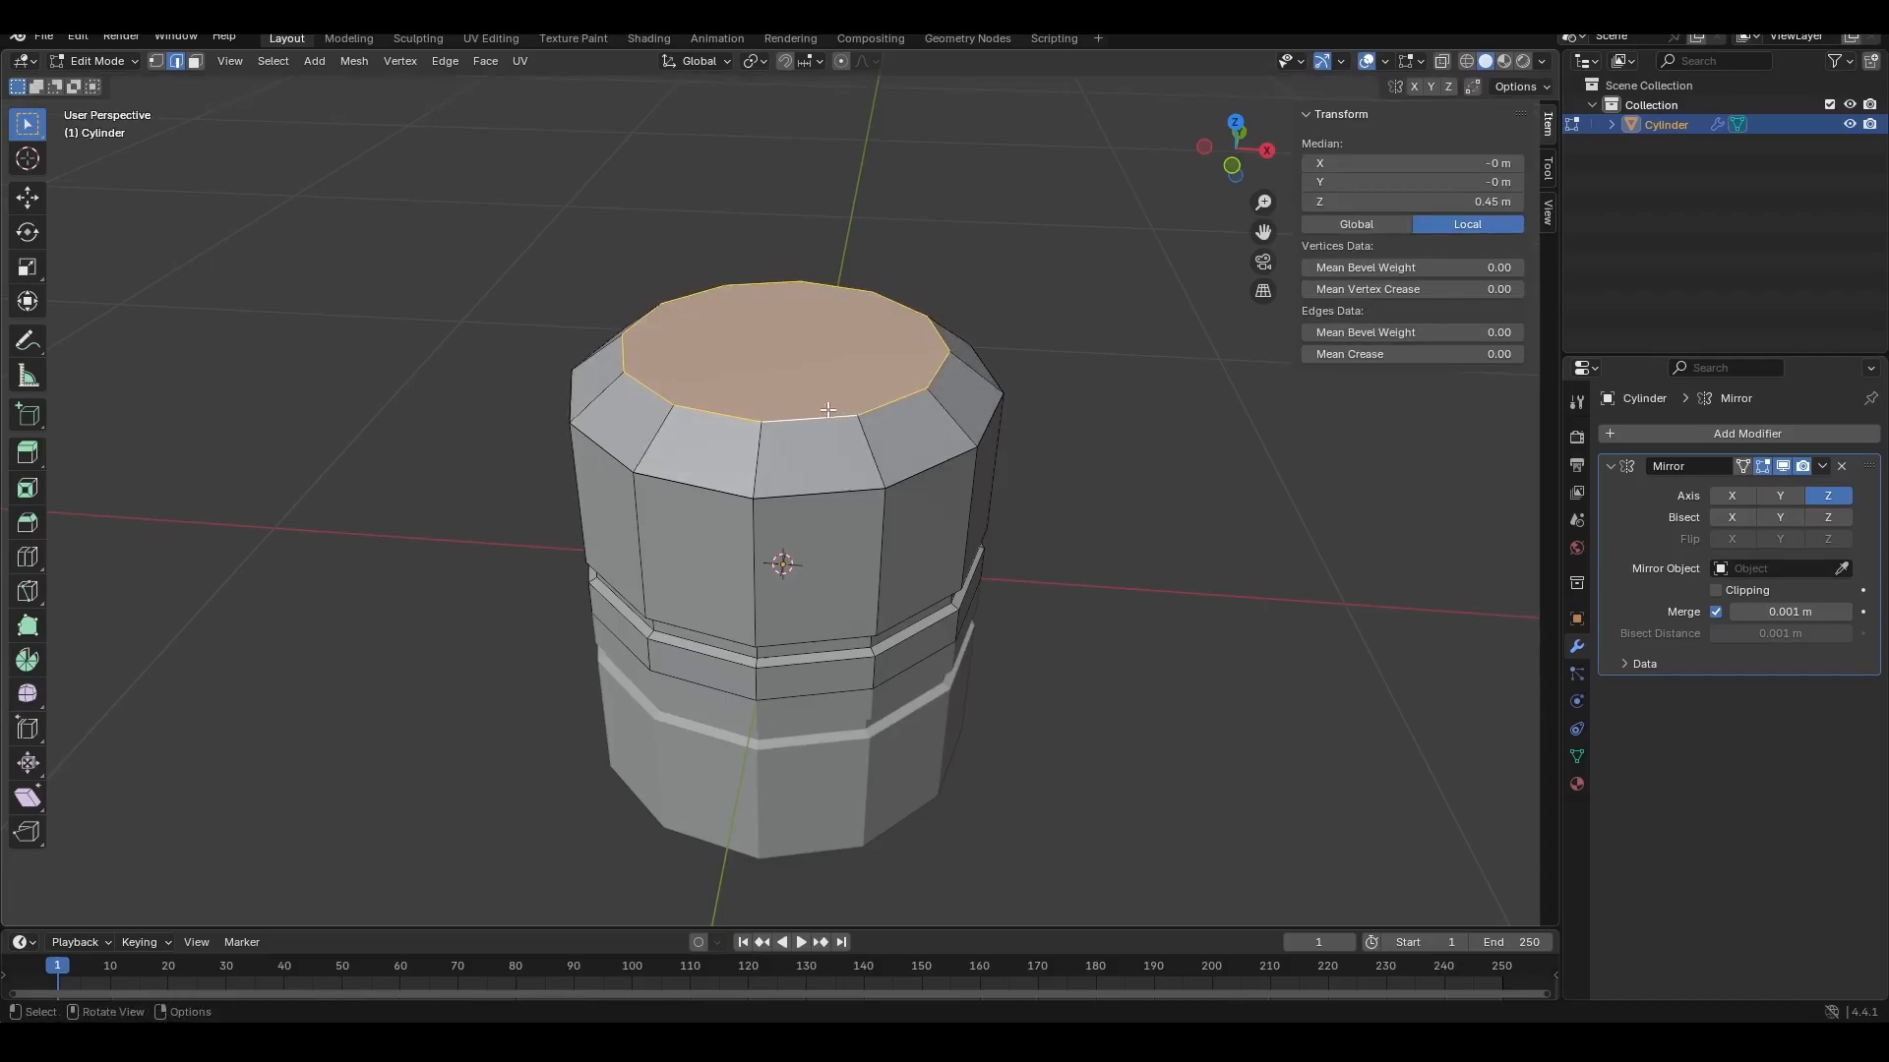
Step: Extrude the top face inward at a scale of about 0.878, and extrude the inner face down along Z by about 0.011 m
{"action": "key", "text": "e"}
{"action": "key", "text": "s"}
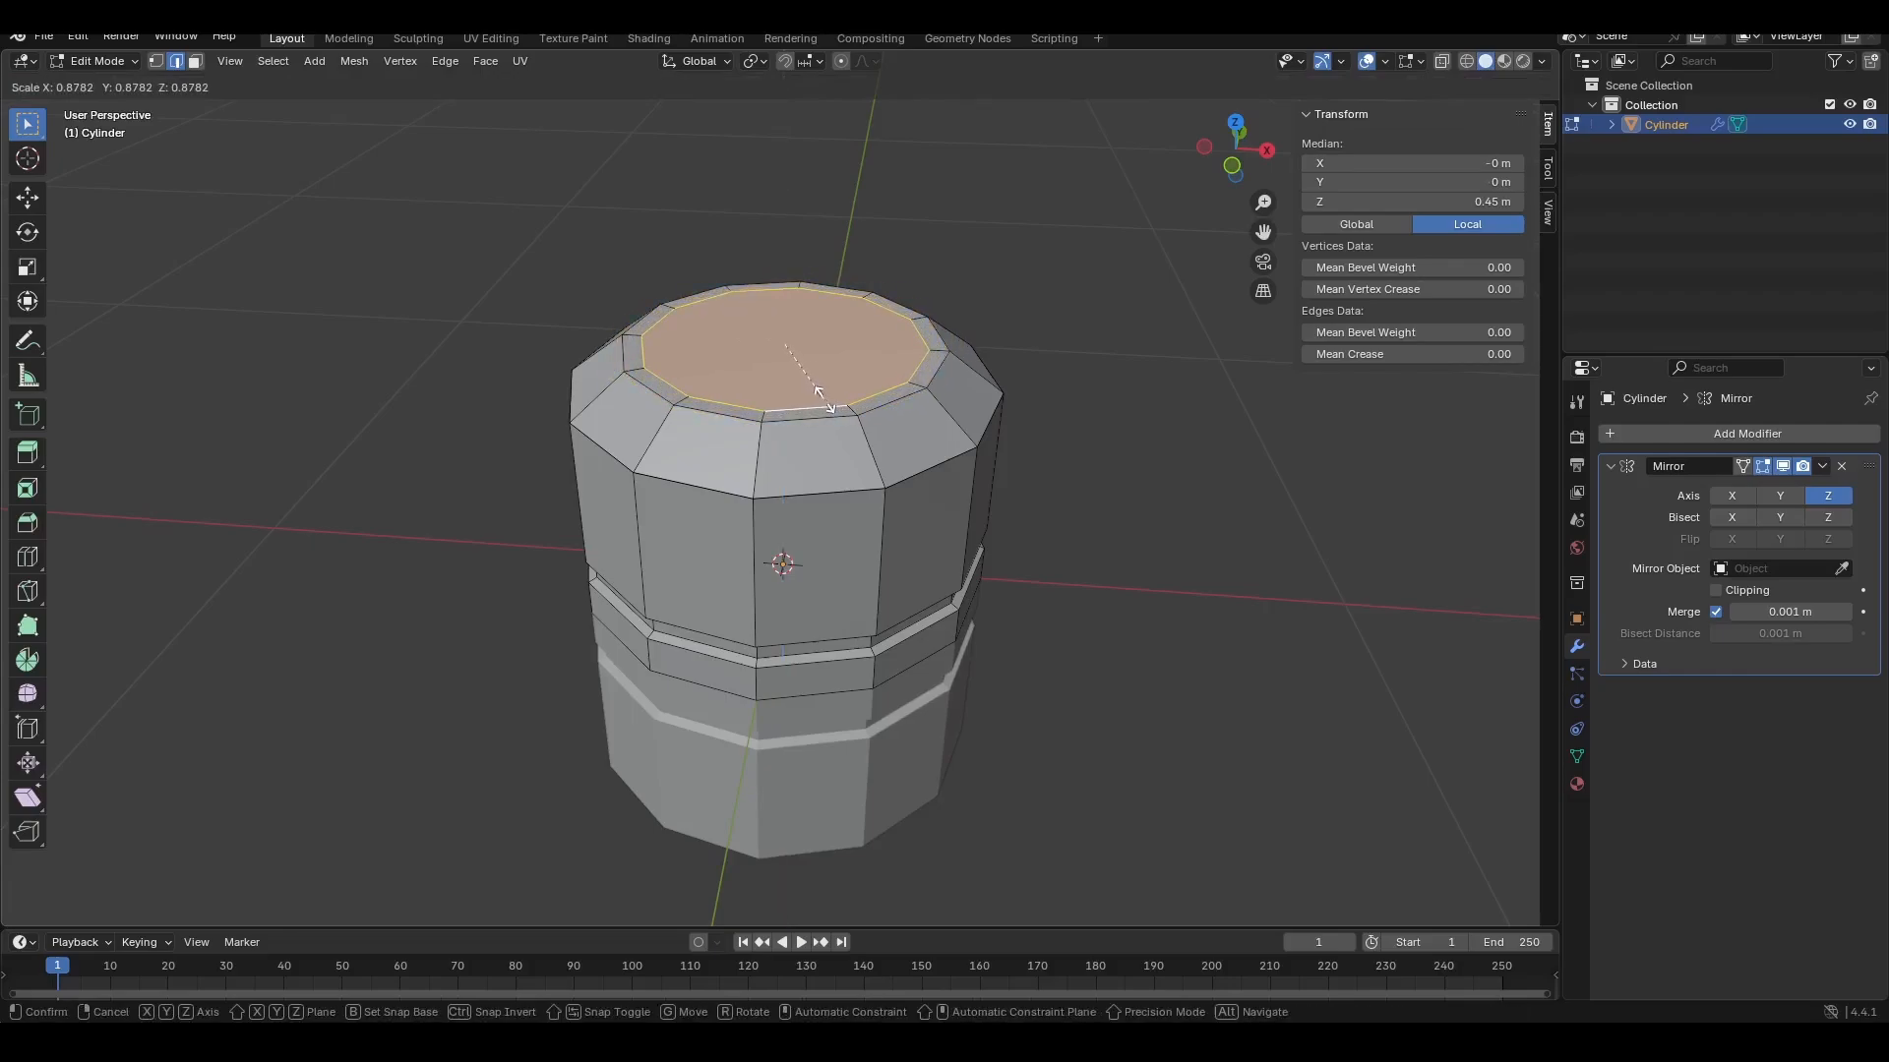
{"action": "left_click", "coordinate": [819, 394]}
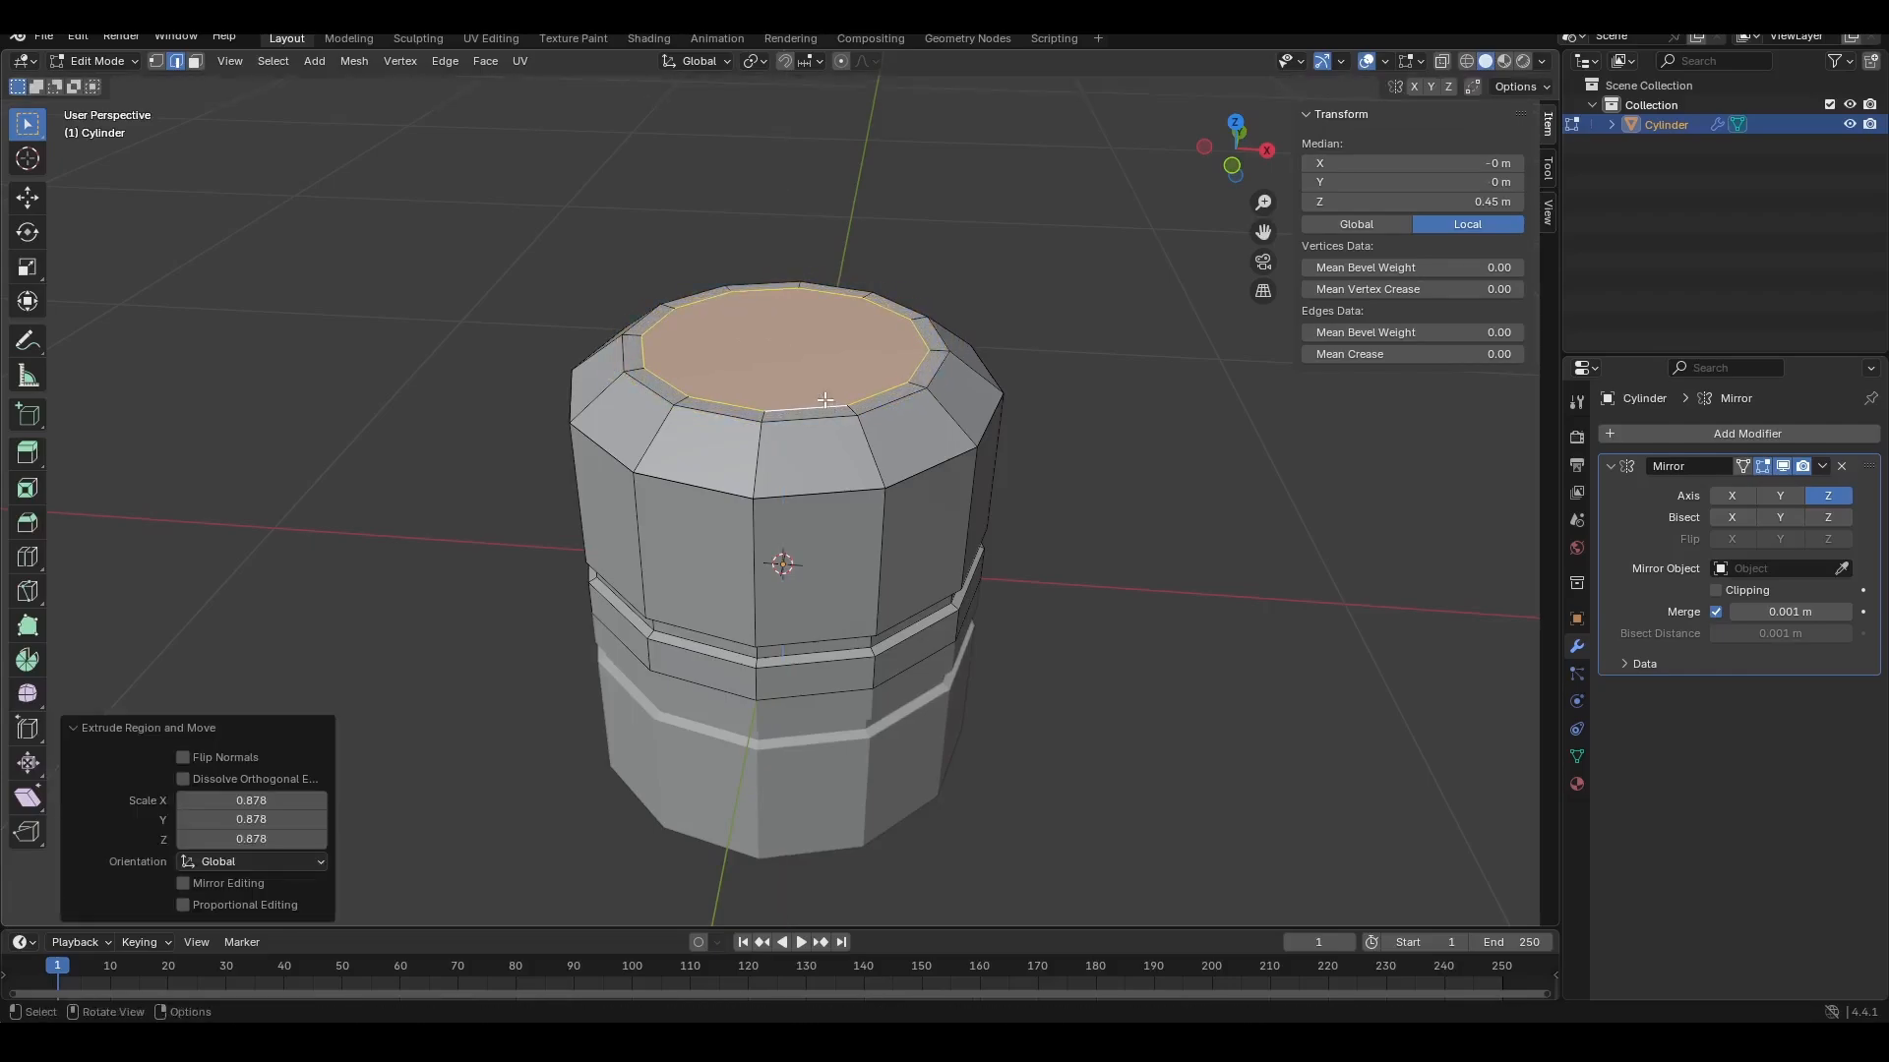
{"action": "key", "text": "e"}
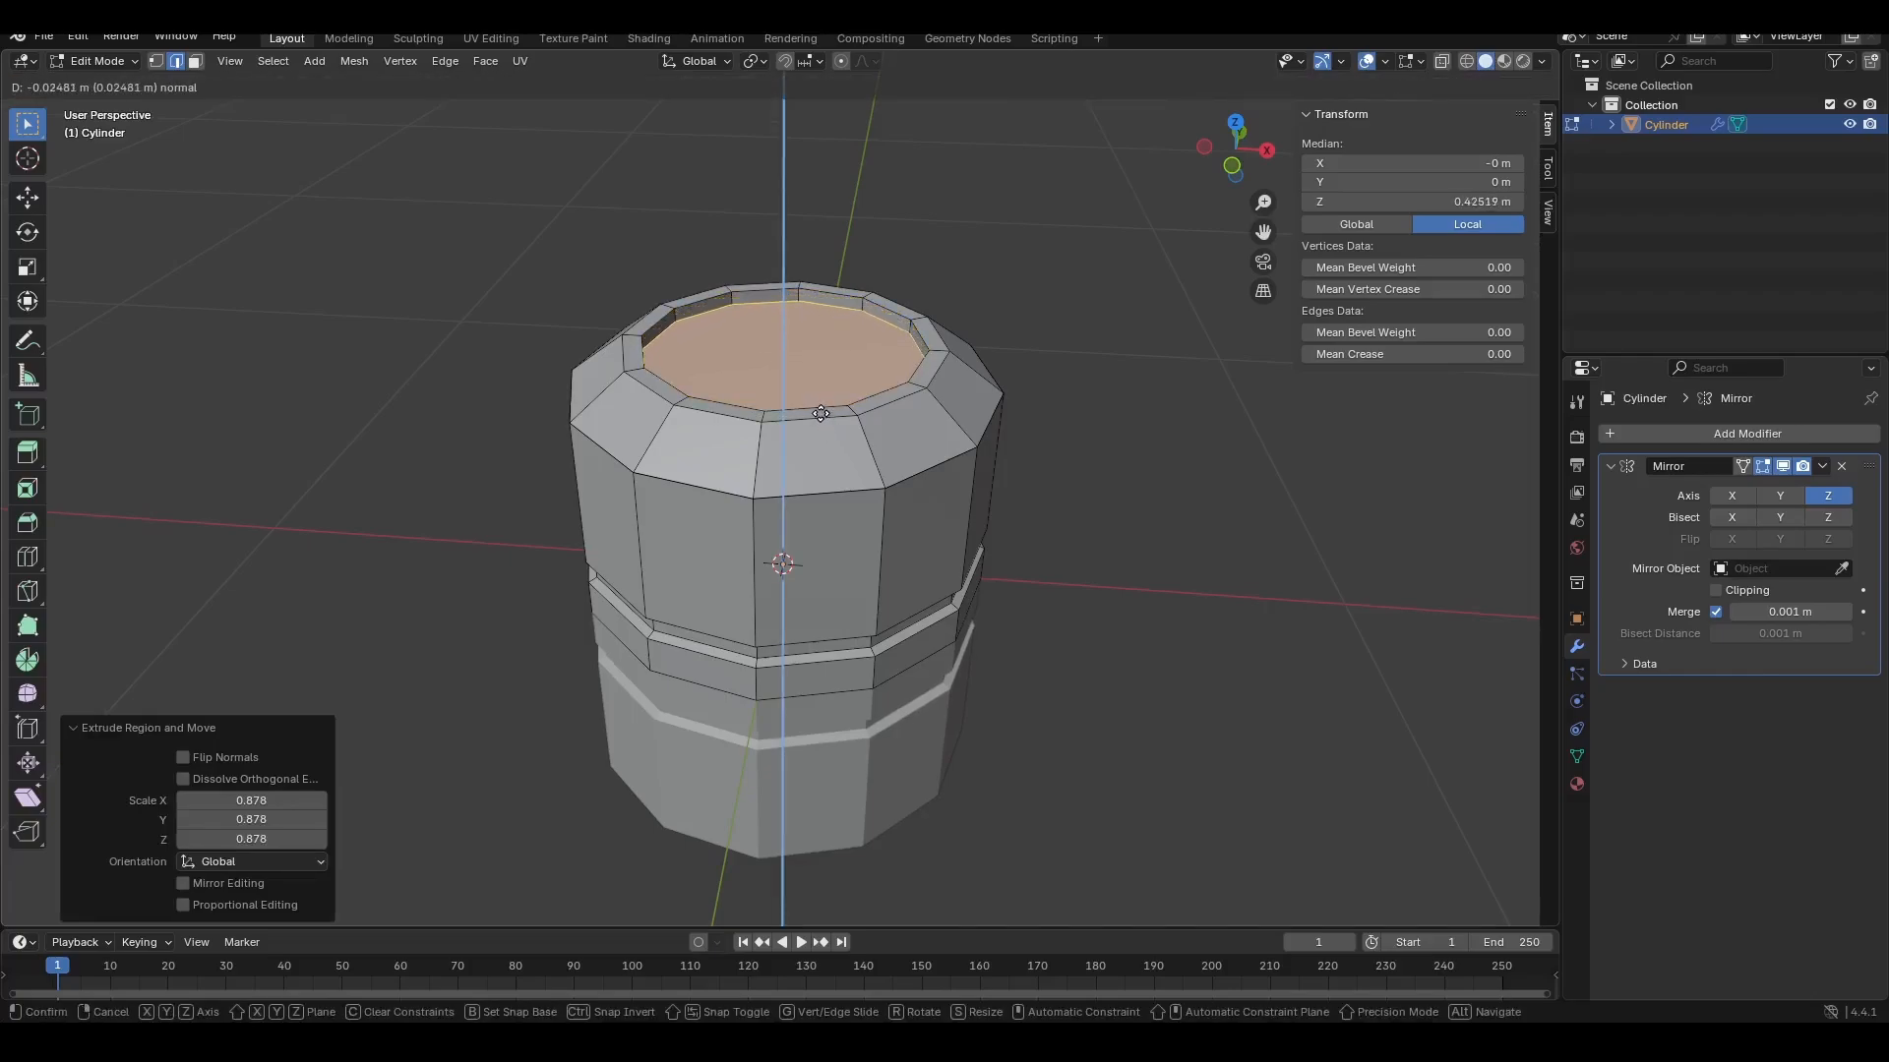
{"action": "key", "text": "x"}
{"action": "key", "text": "z"}
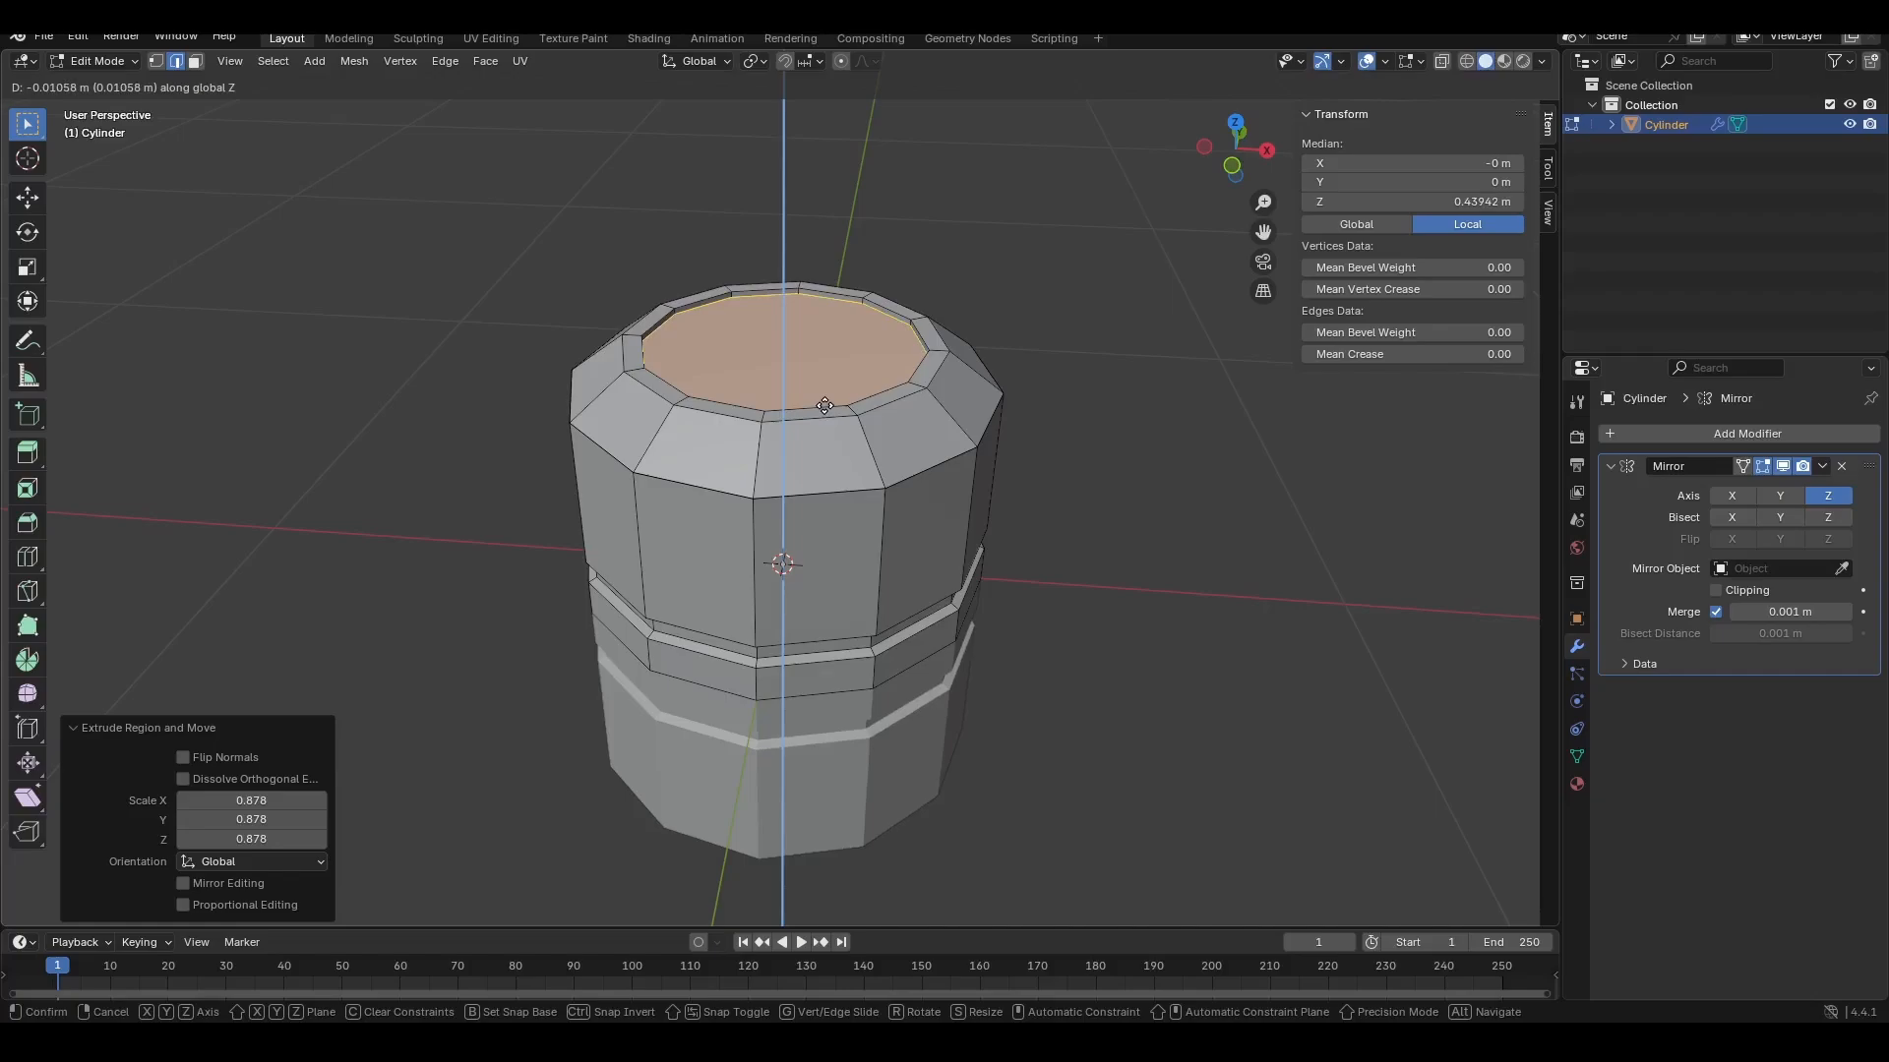
{"action": "left_click", "coordinate": [824, 405]}
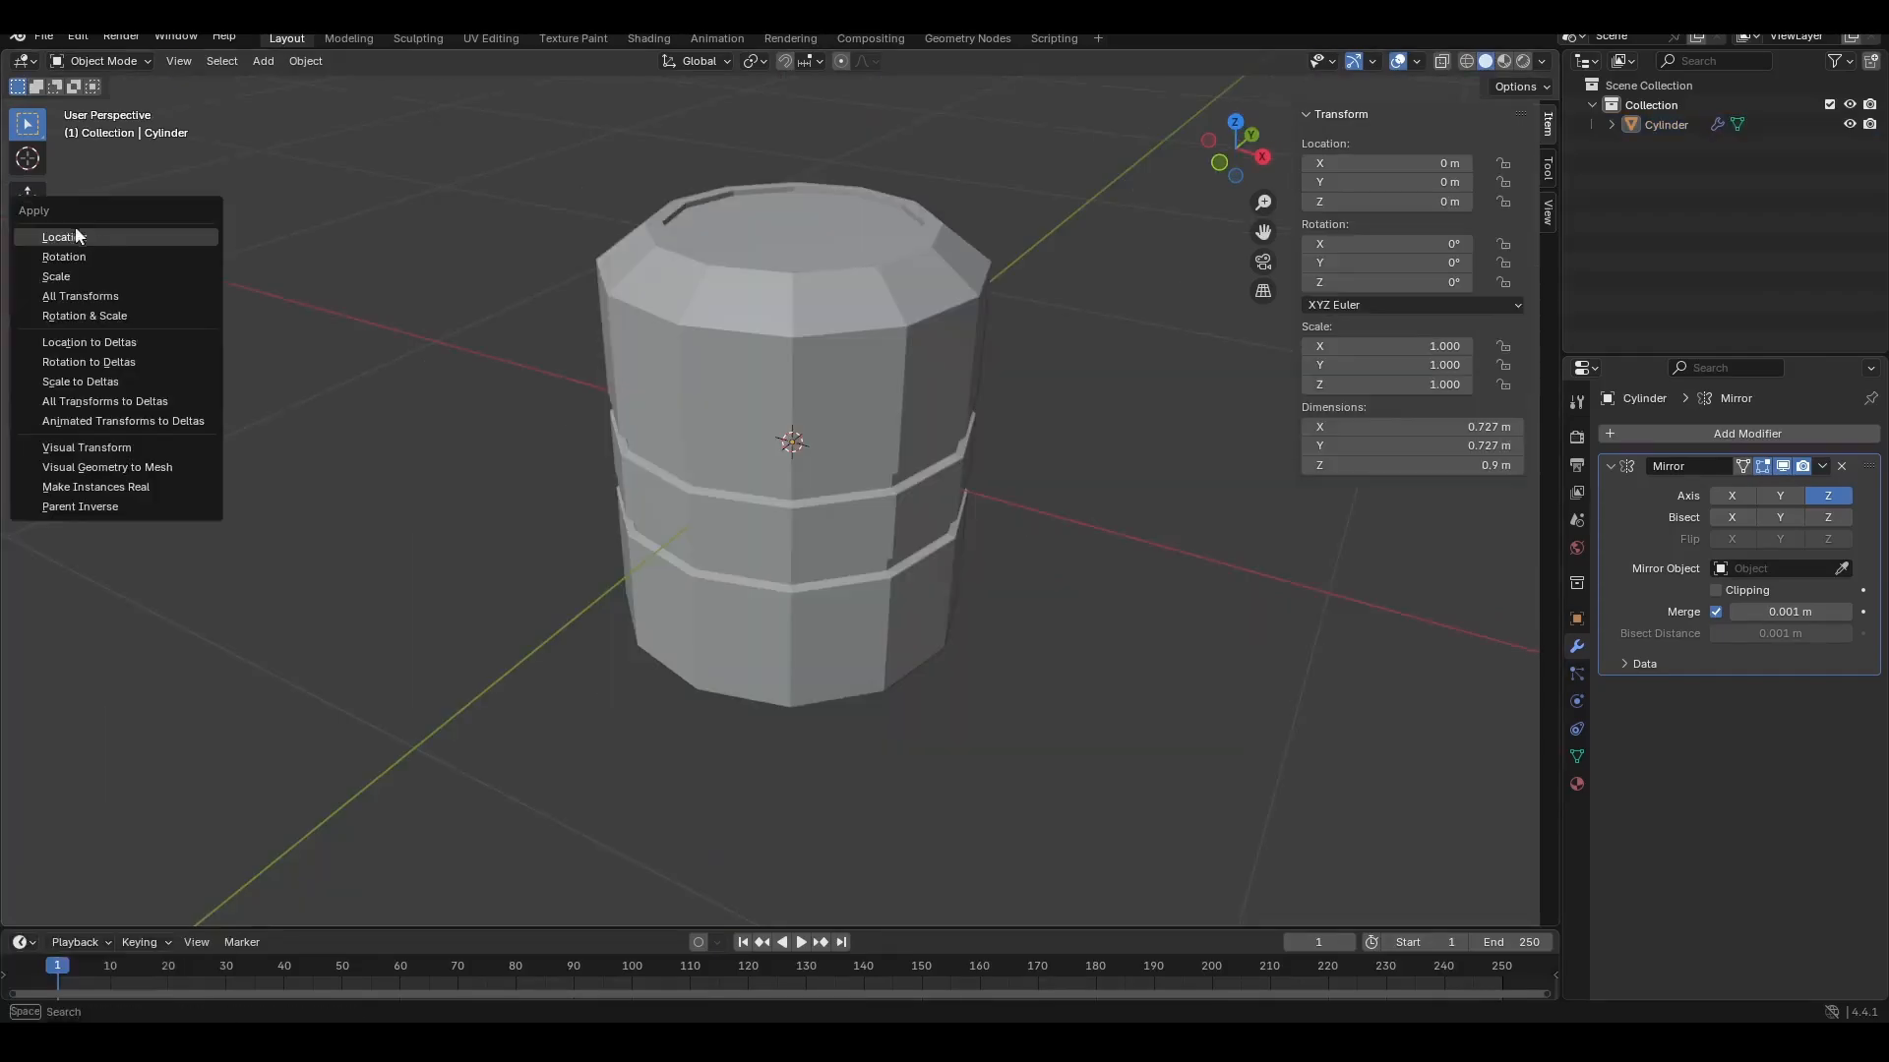
Step: Apply all transforms to the barrel in Object Mode, and add a circle mesh with 12 vertices
{"action": "left_click", "coordinate": [128, 297]}
{"action": "key", "text": "shift+a"}
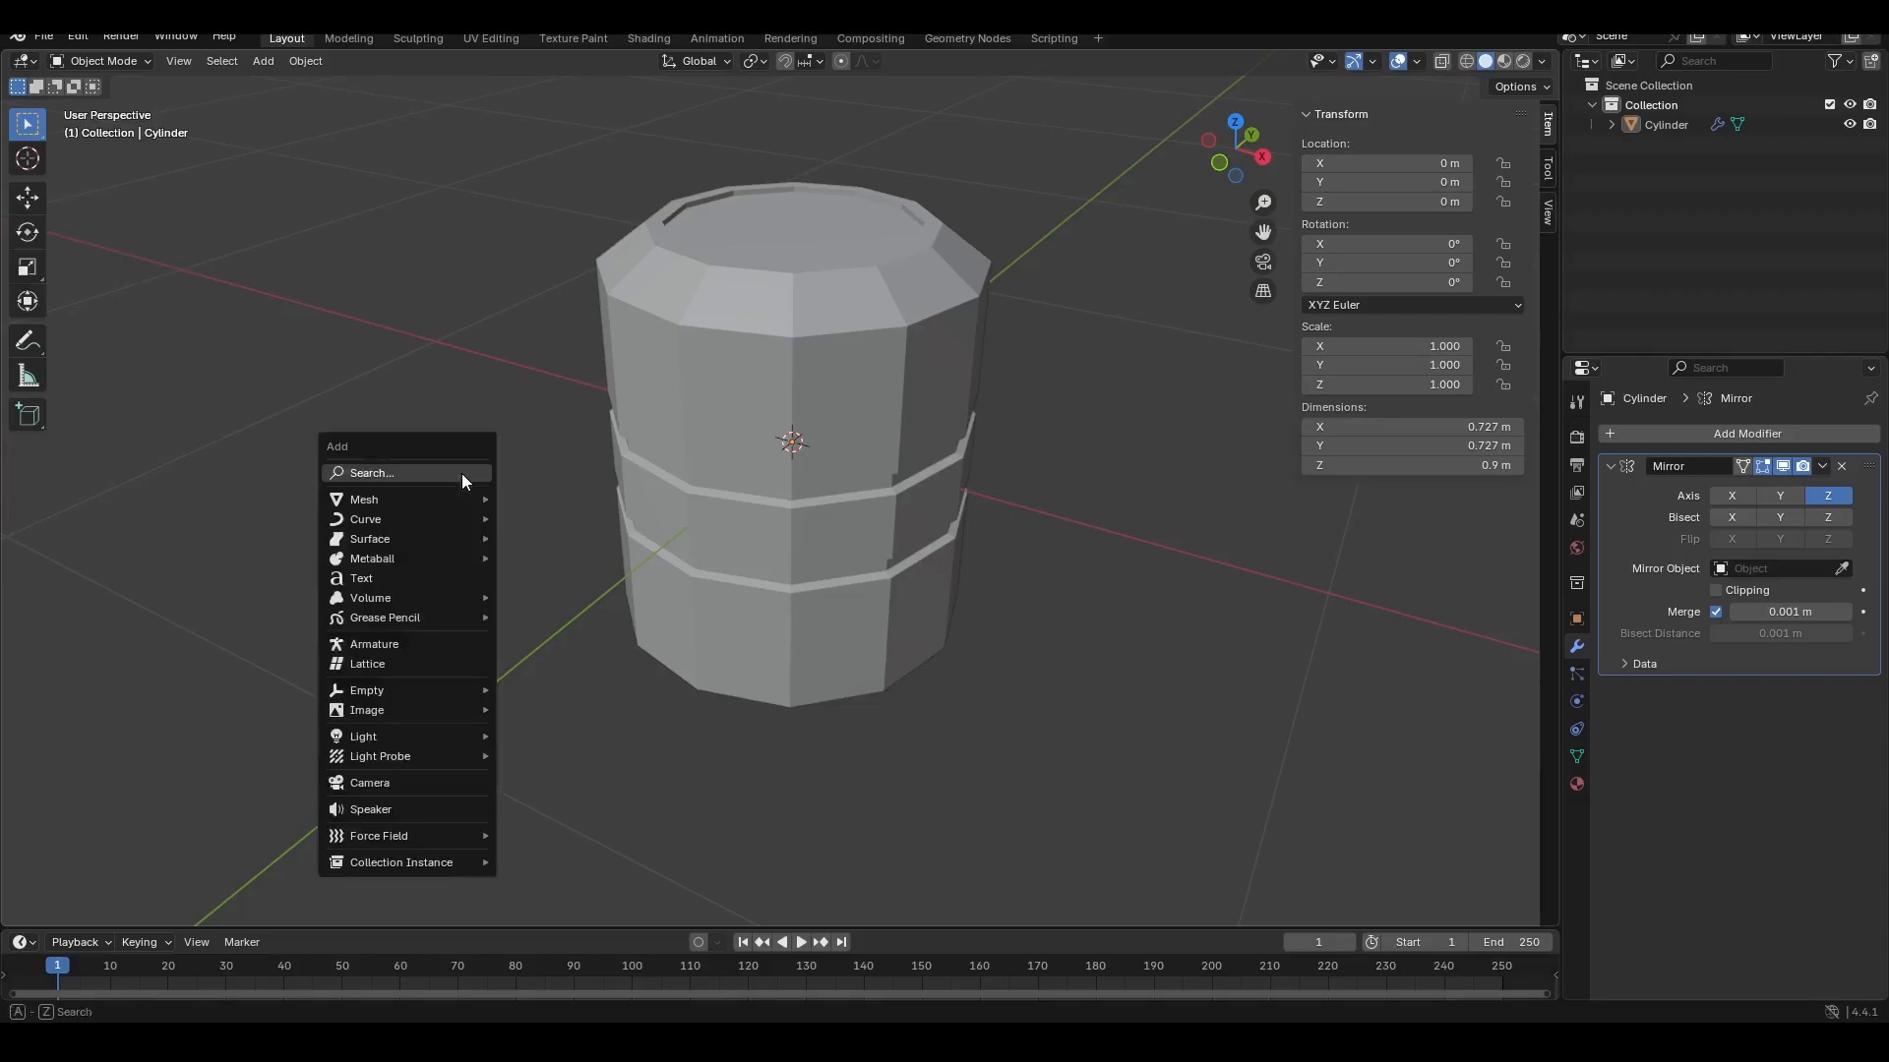
{"action": "mouse_move", "coordinate": [447, 501]}
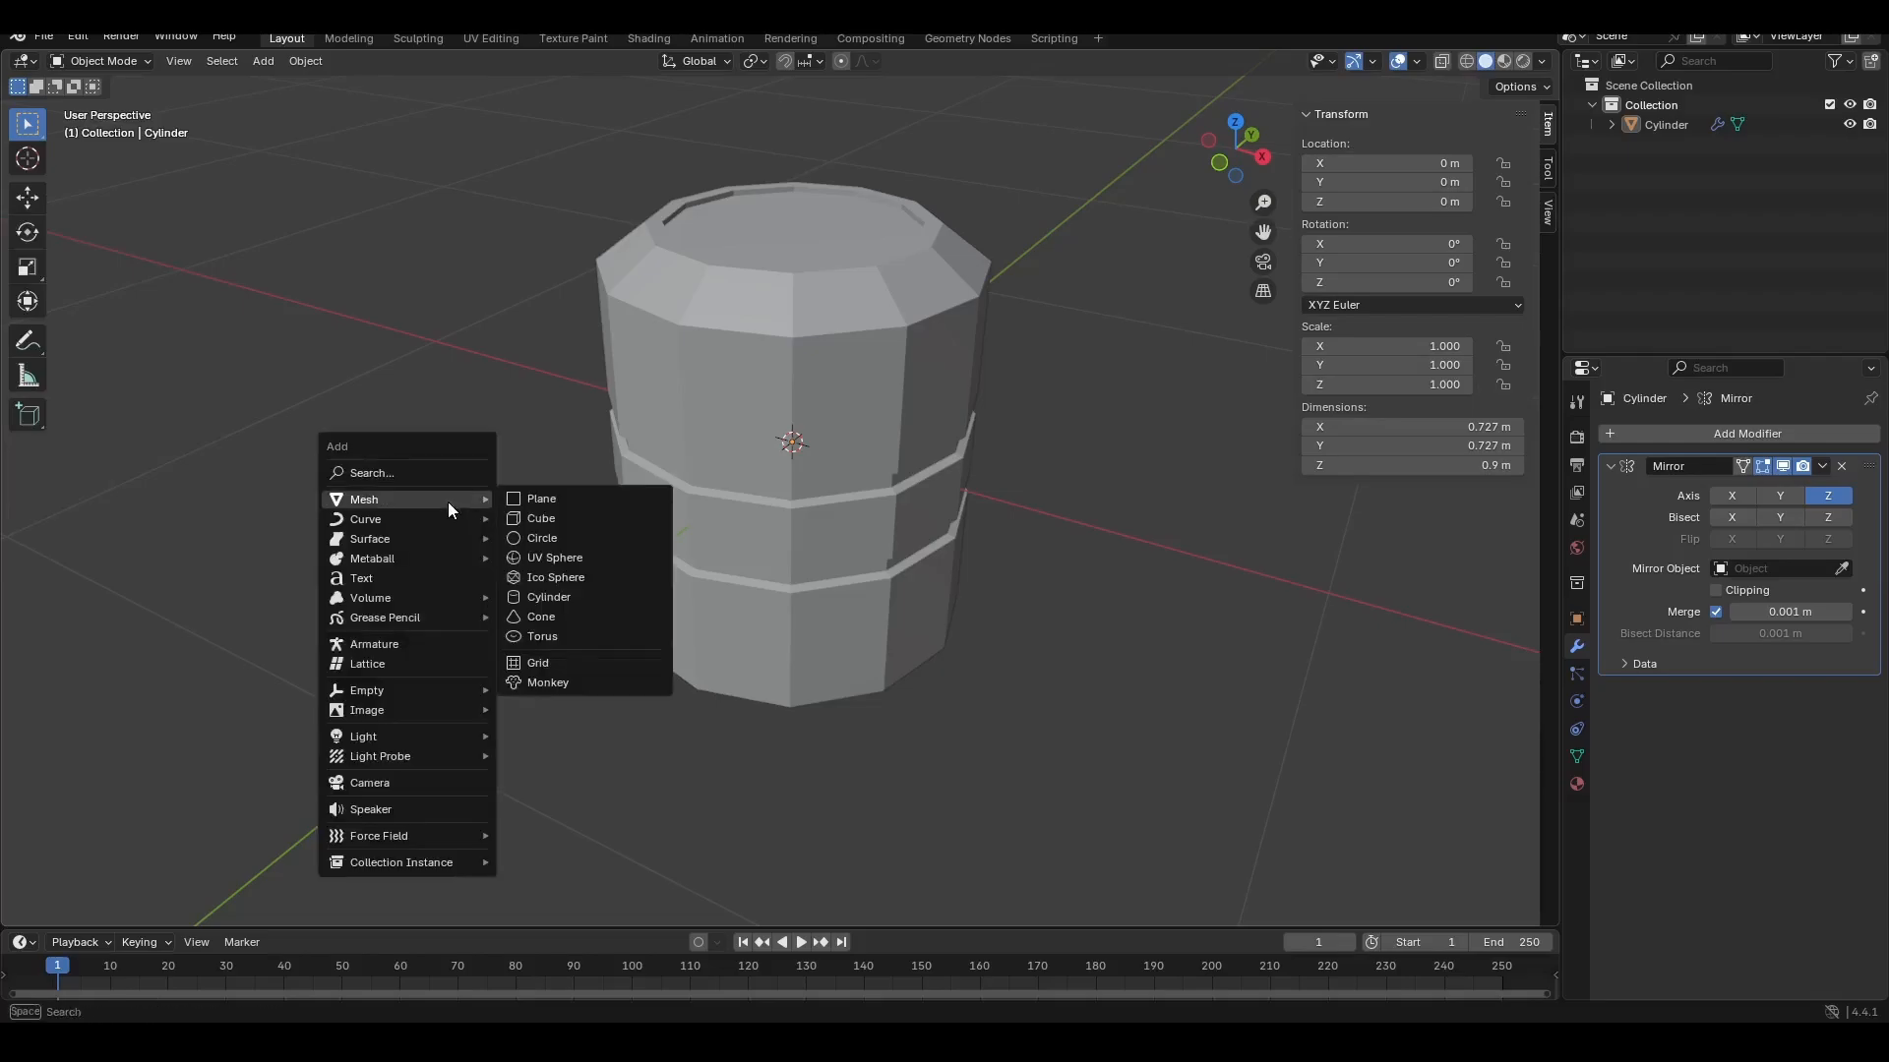
{"action": "left_click", "coordinate": [618, 539]}
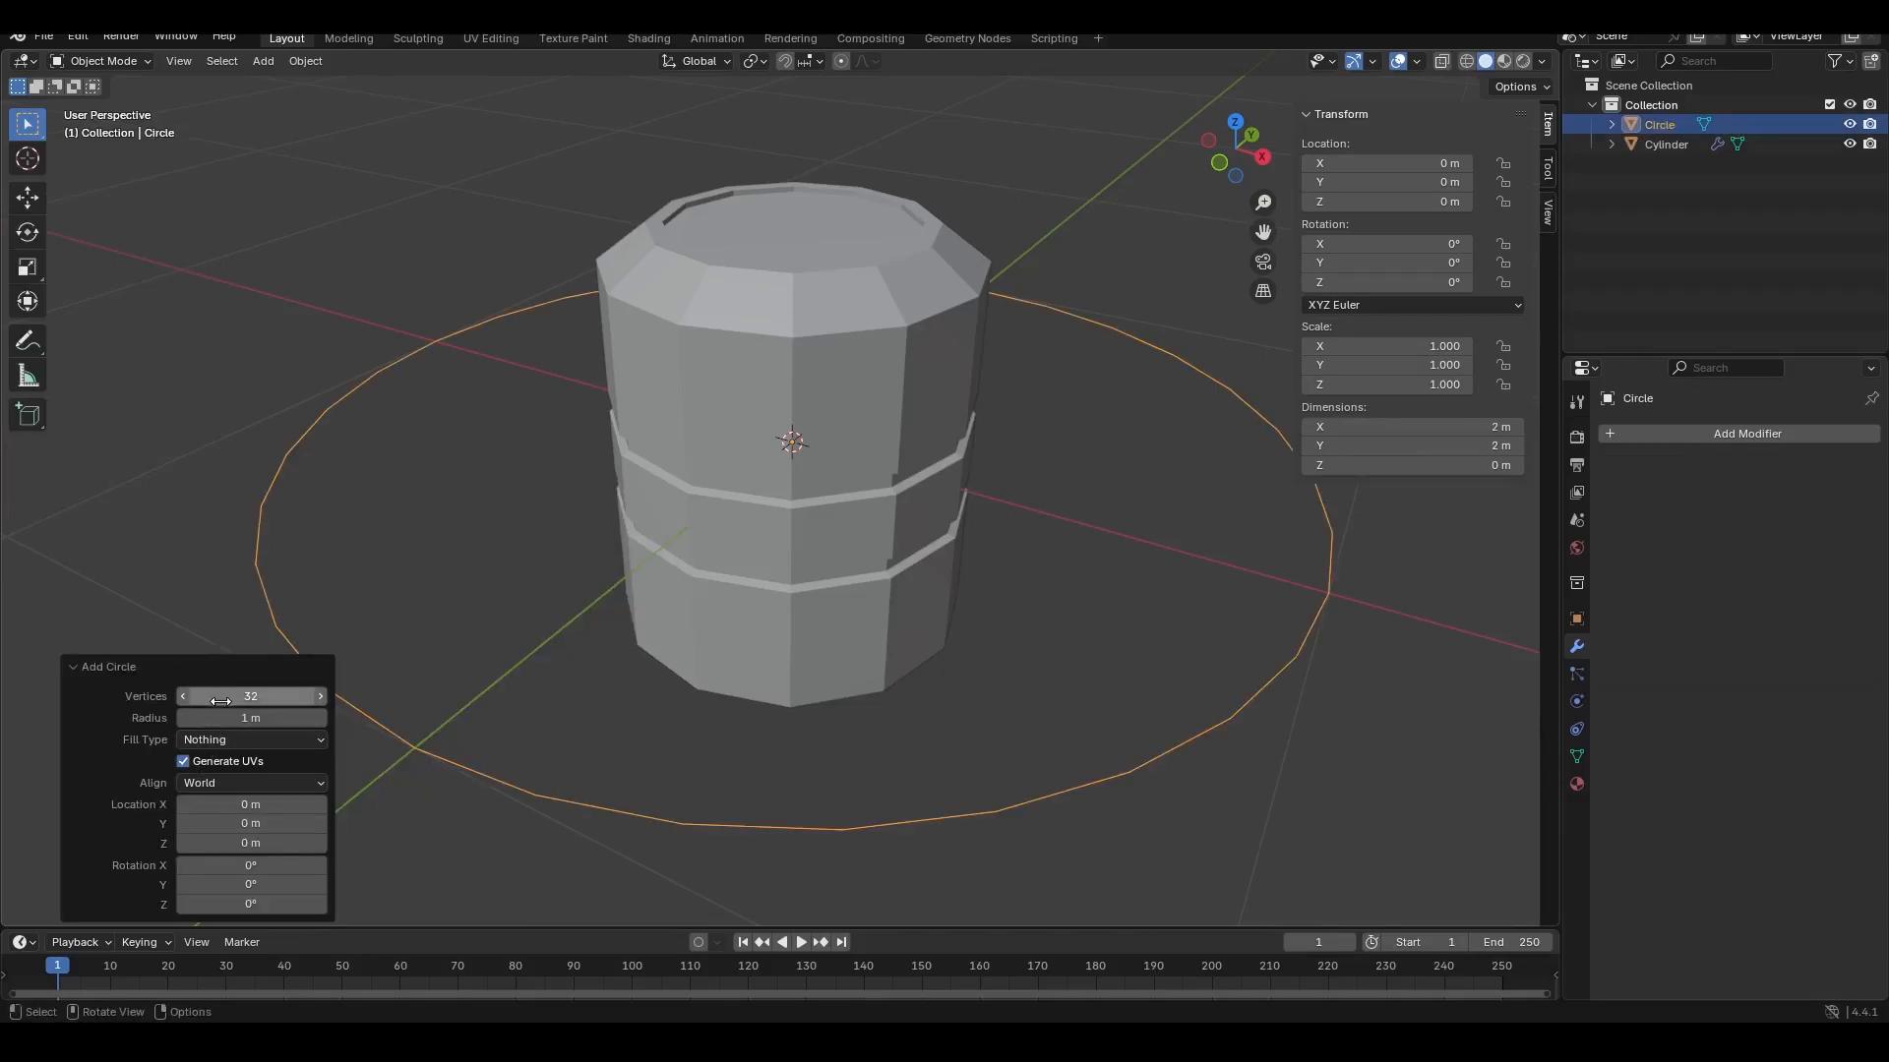
{"action": "left_click", "coordinate": [265, 697]}
{"action": "type", "text": "12"}
{"action": "key", "text": "Return"}
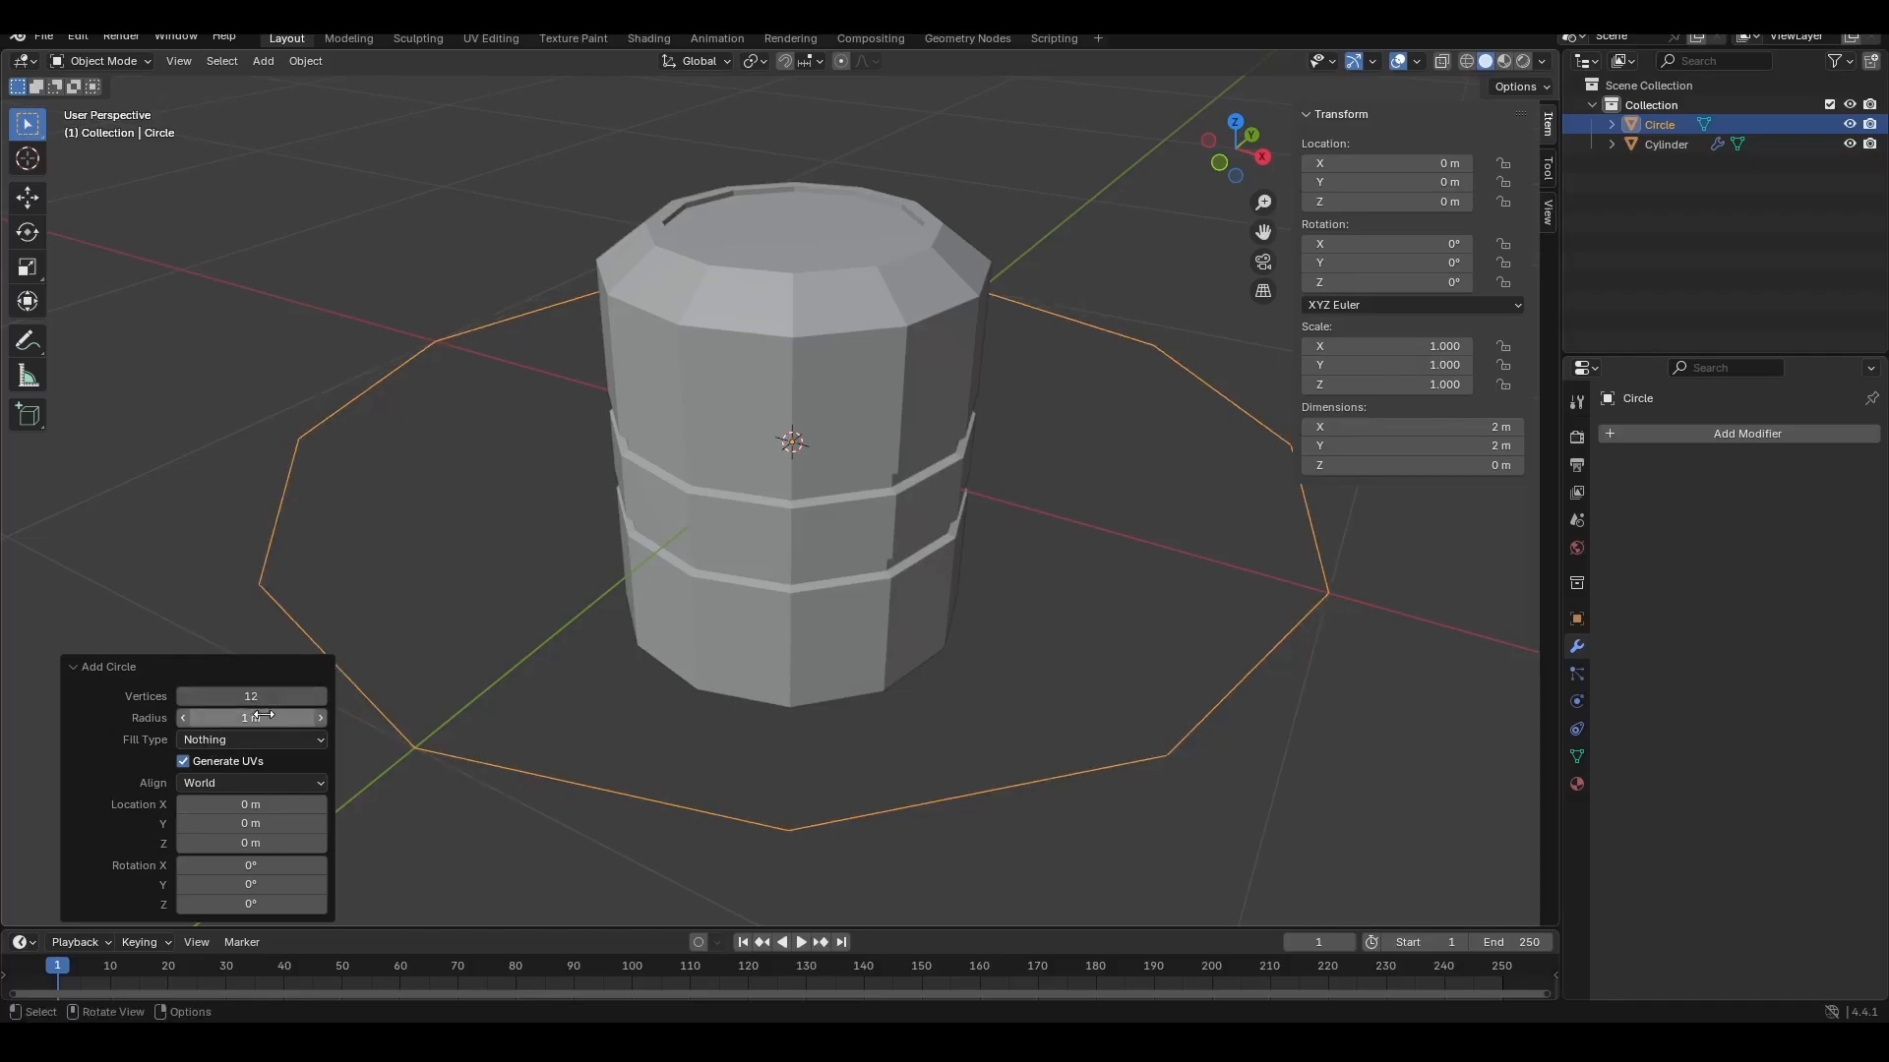
Step: Set the new circle's radius to 0.45 m and deselect it
{"action": "left_click", "coordinate": [266, 717]}
{"action": "type", "text": "00.5"}
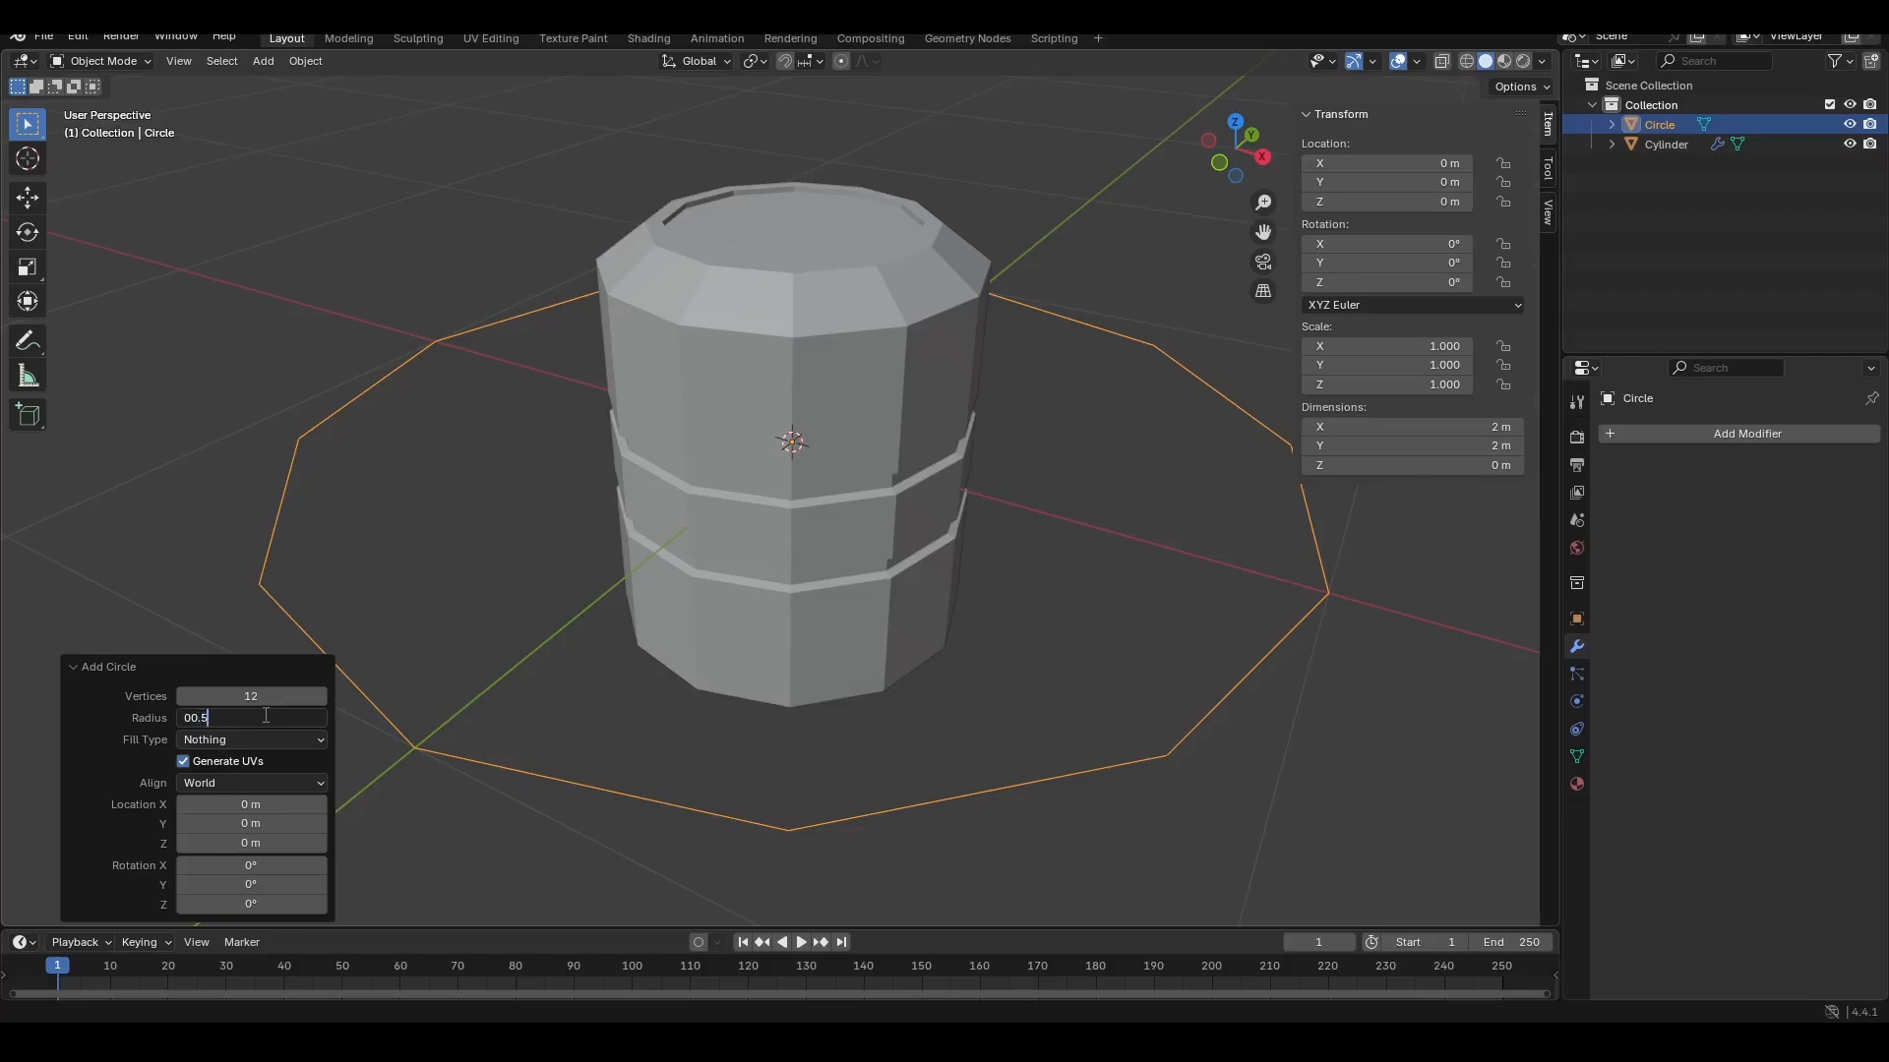
{"action": "key", "text": "Return"}
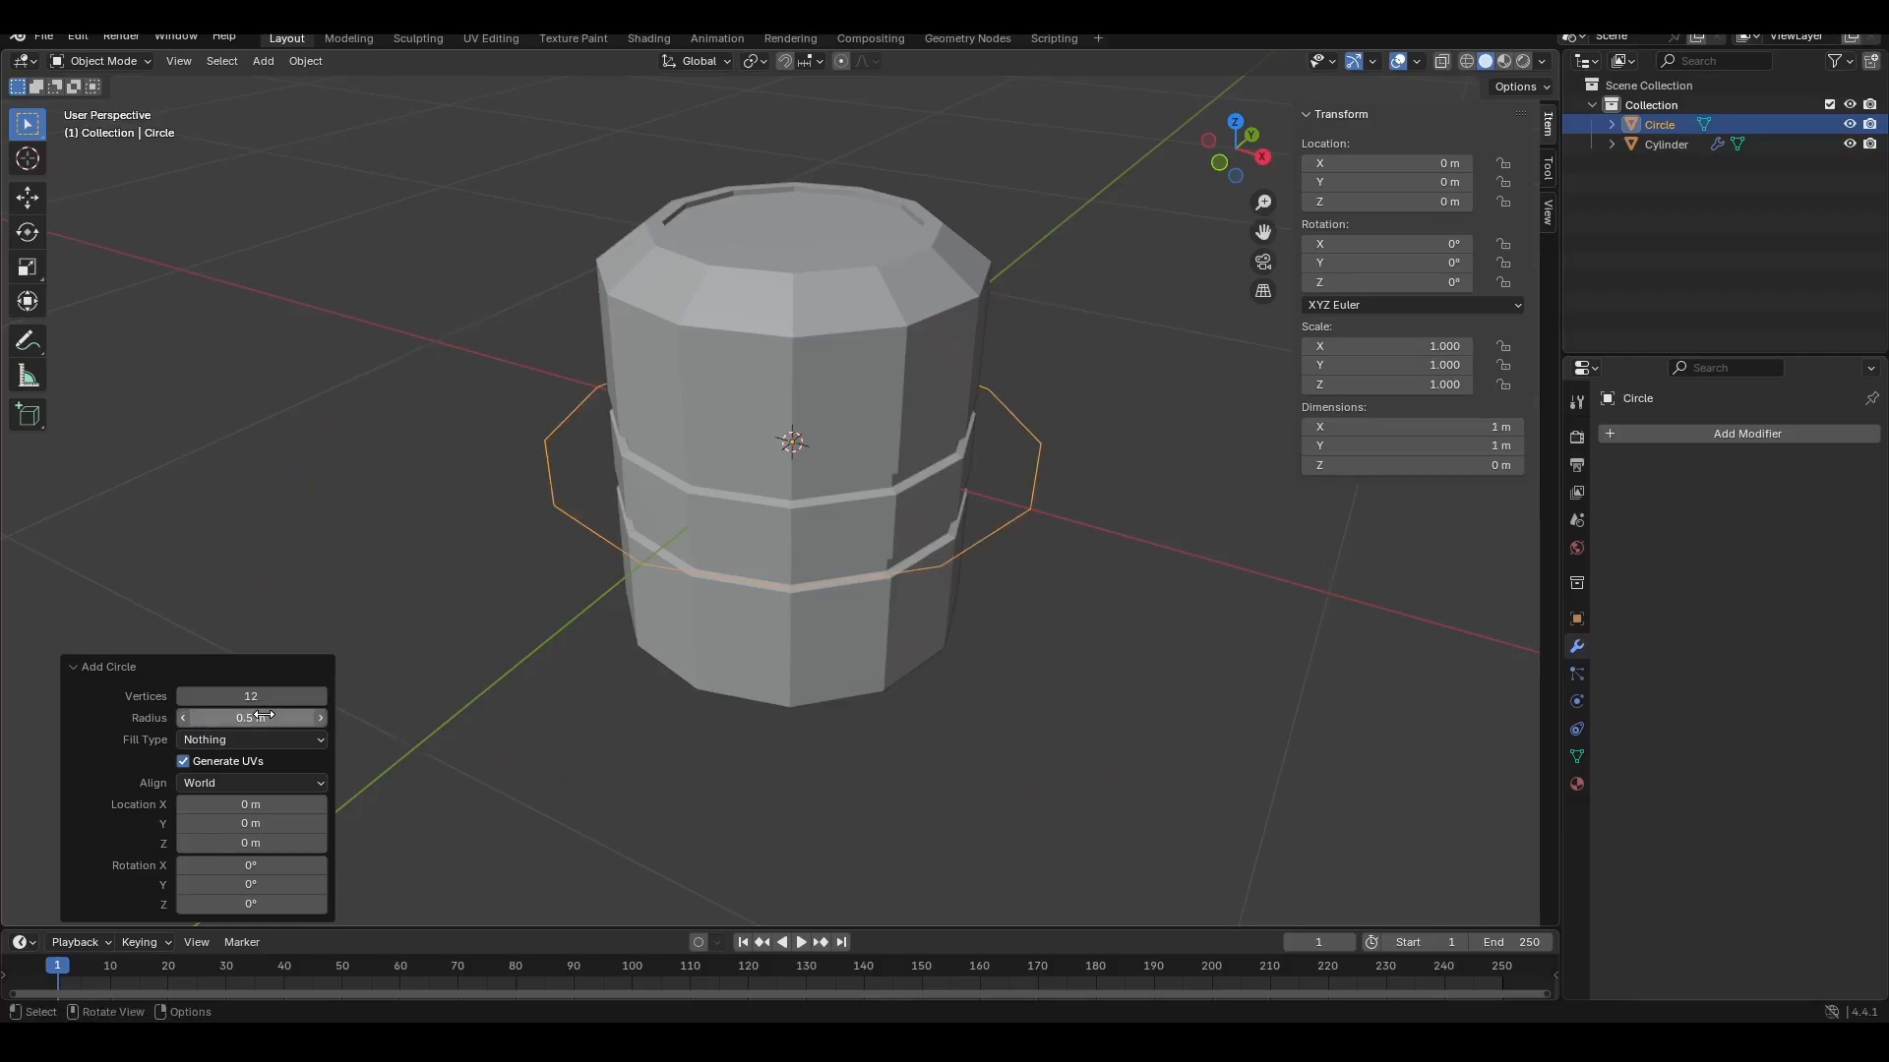
{"action": "left_click_drag", "start_coordinate": [263, 716], "coordinate": [1684, 711]}
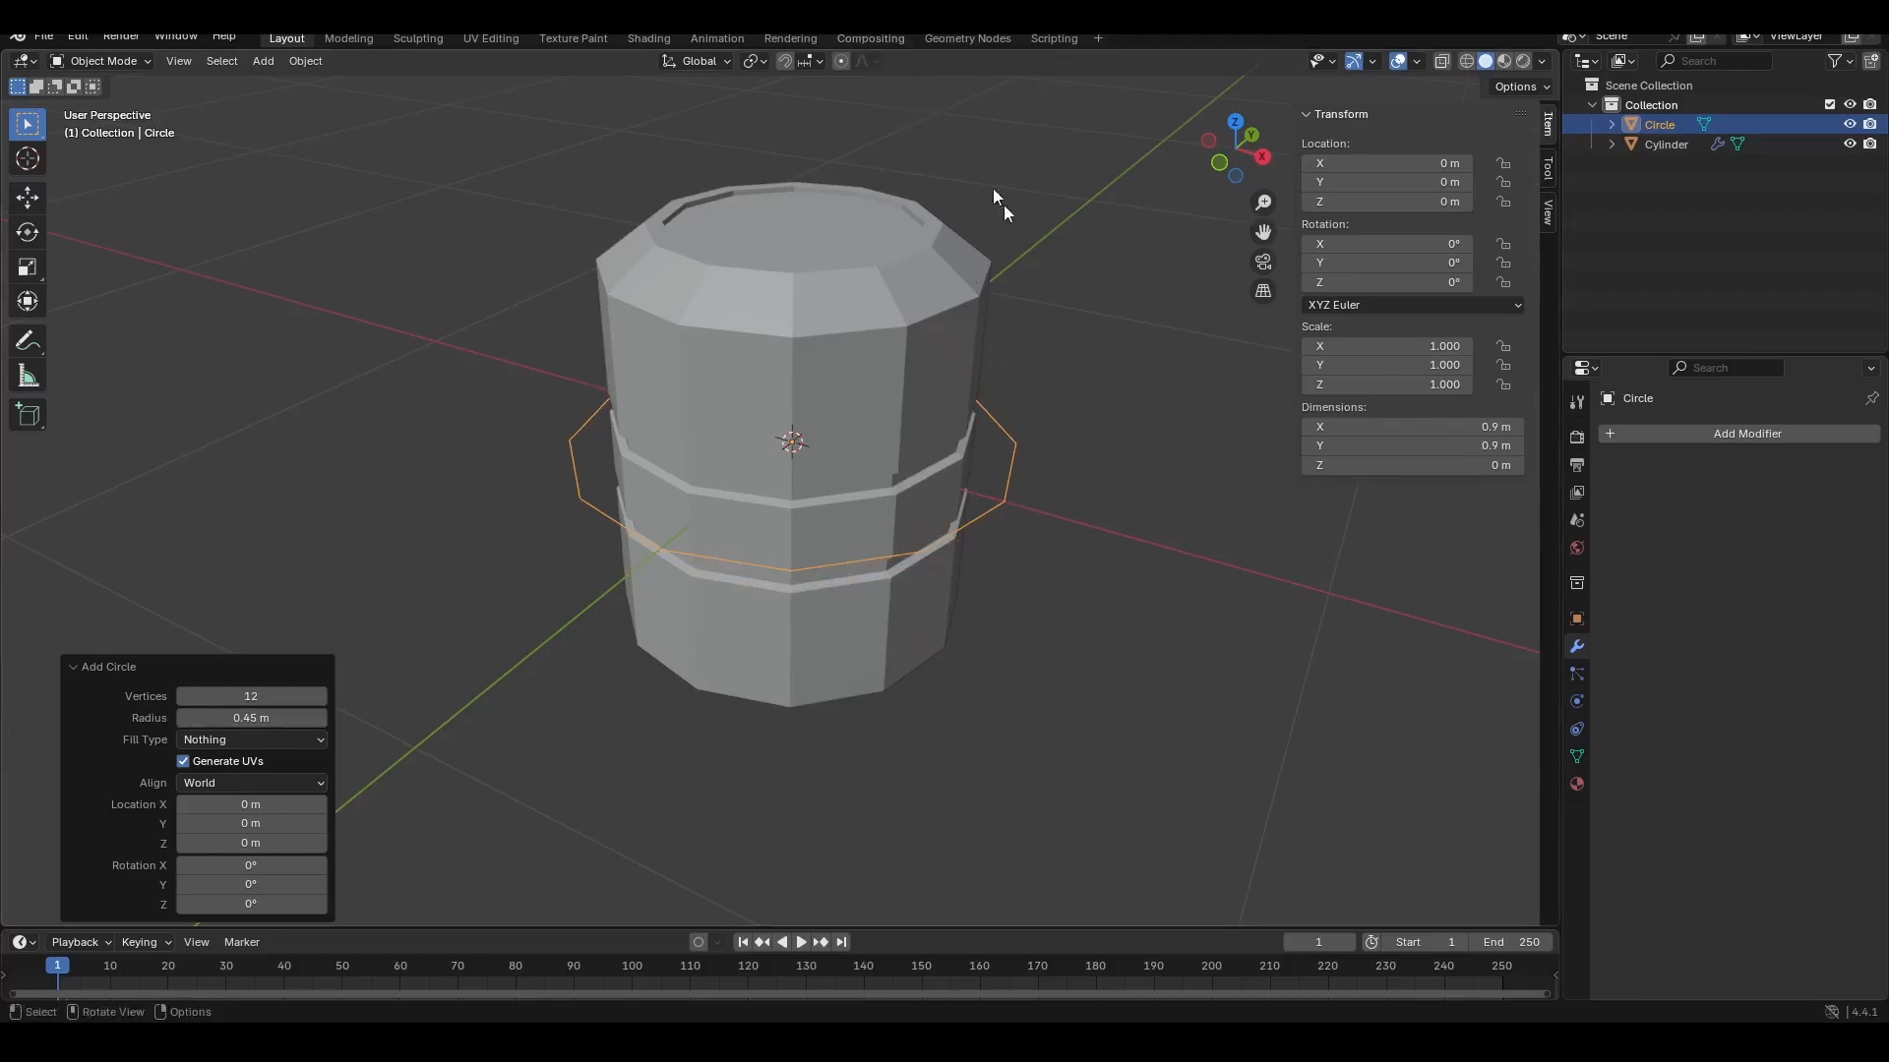
{"action": "left_click", "coordinate": [1064, 434]}
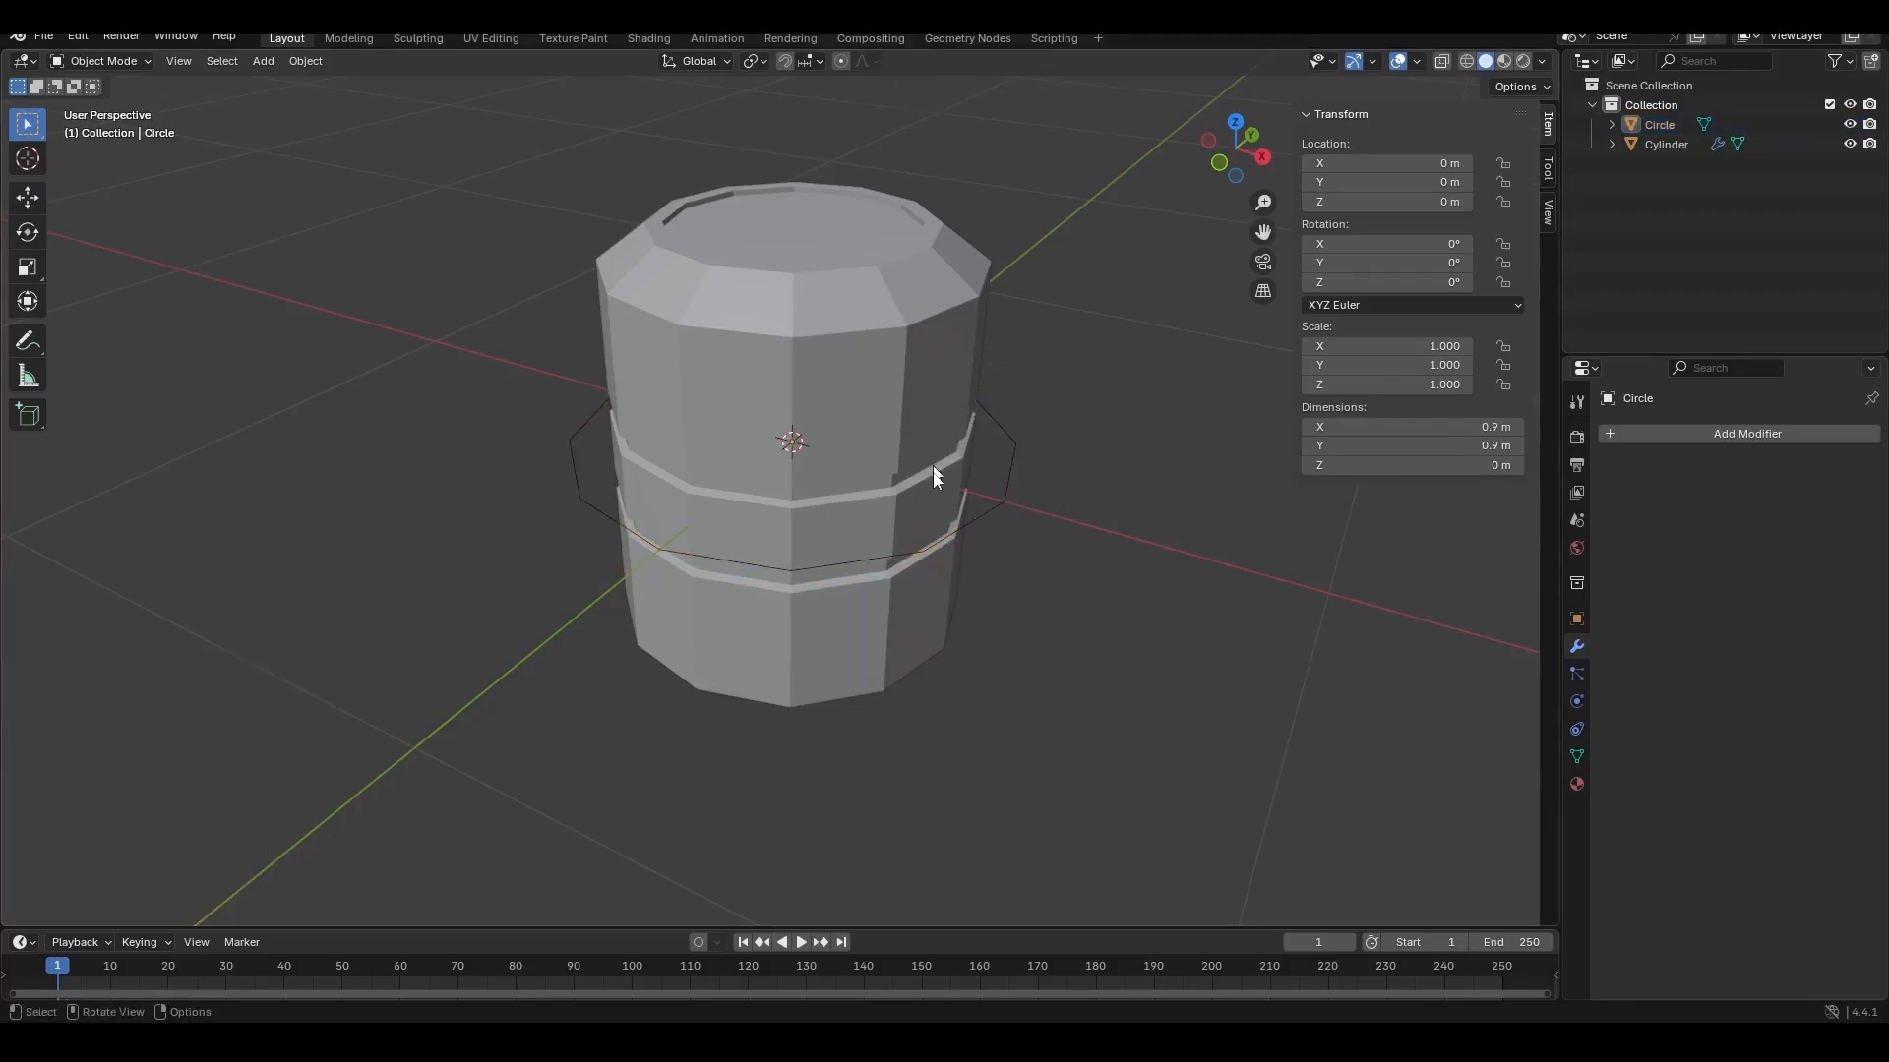
Step: Move the circle up along Z by about 0.53 m, above the barrel's top
{"action": "left_click", "coordinate": [1000, 496]}
{"action": "key", "text": "g"}
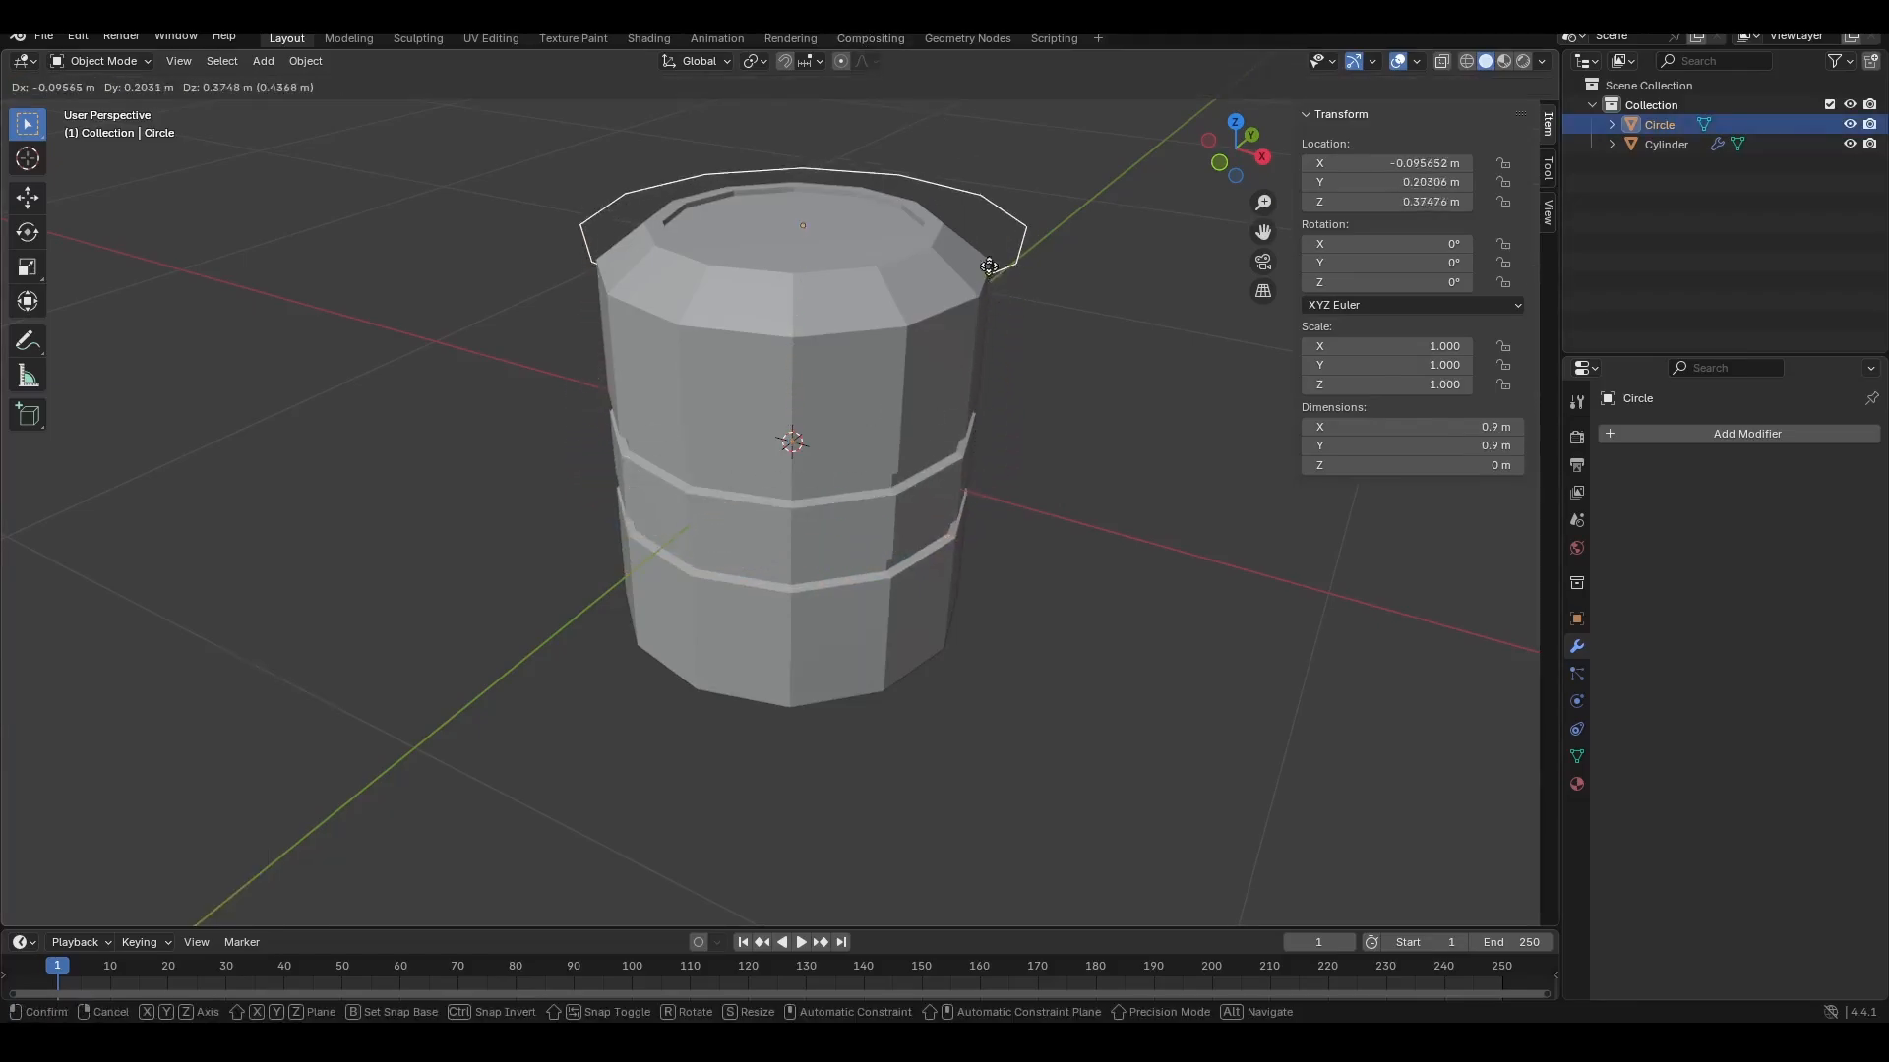
{"action": "key", "text": "z"}
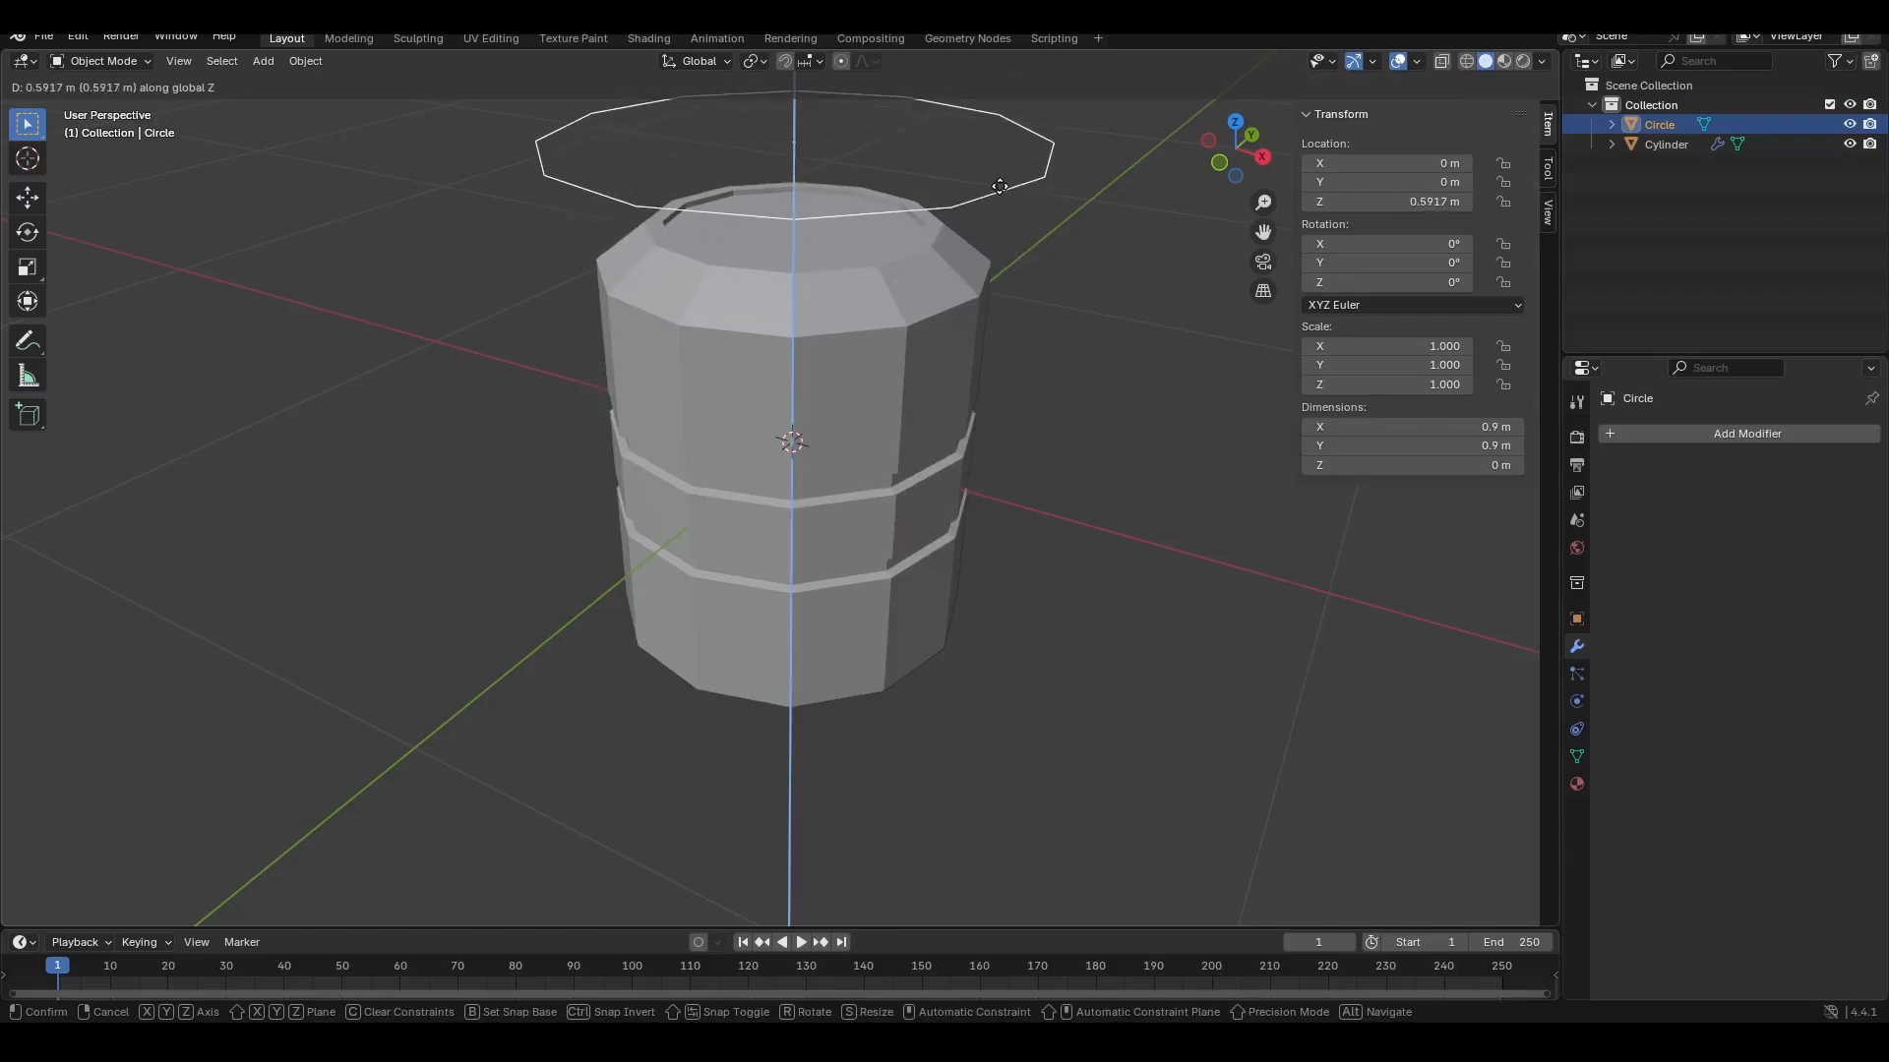
{"action": "left_click", "coordinate": [987, 222]}
Step: Set the snap target to Vertex, and snap the circle along Z to a vertex of the barrel's recessed top face
{"action": "left_click", "coordinate": [818, 58]}
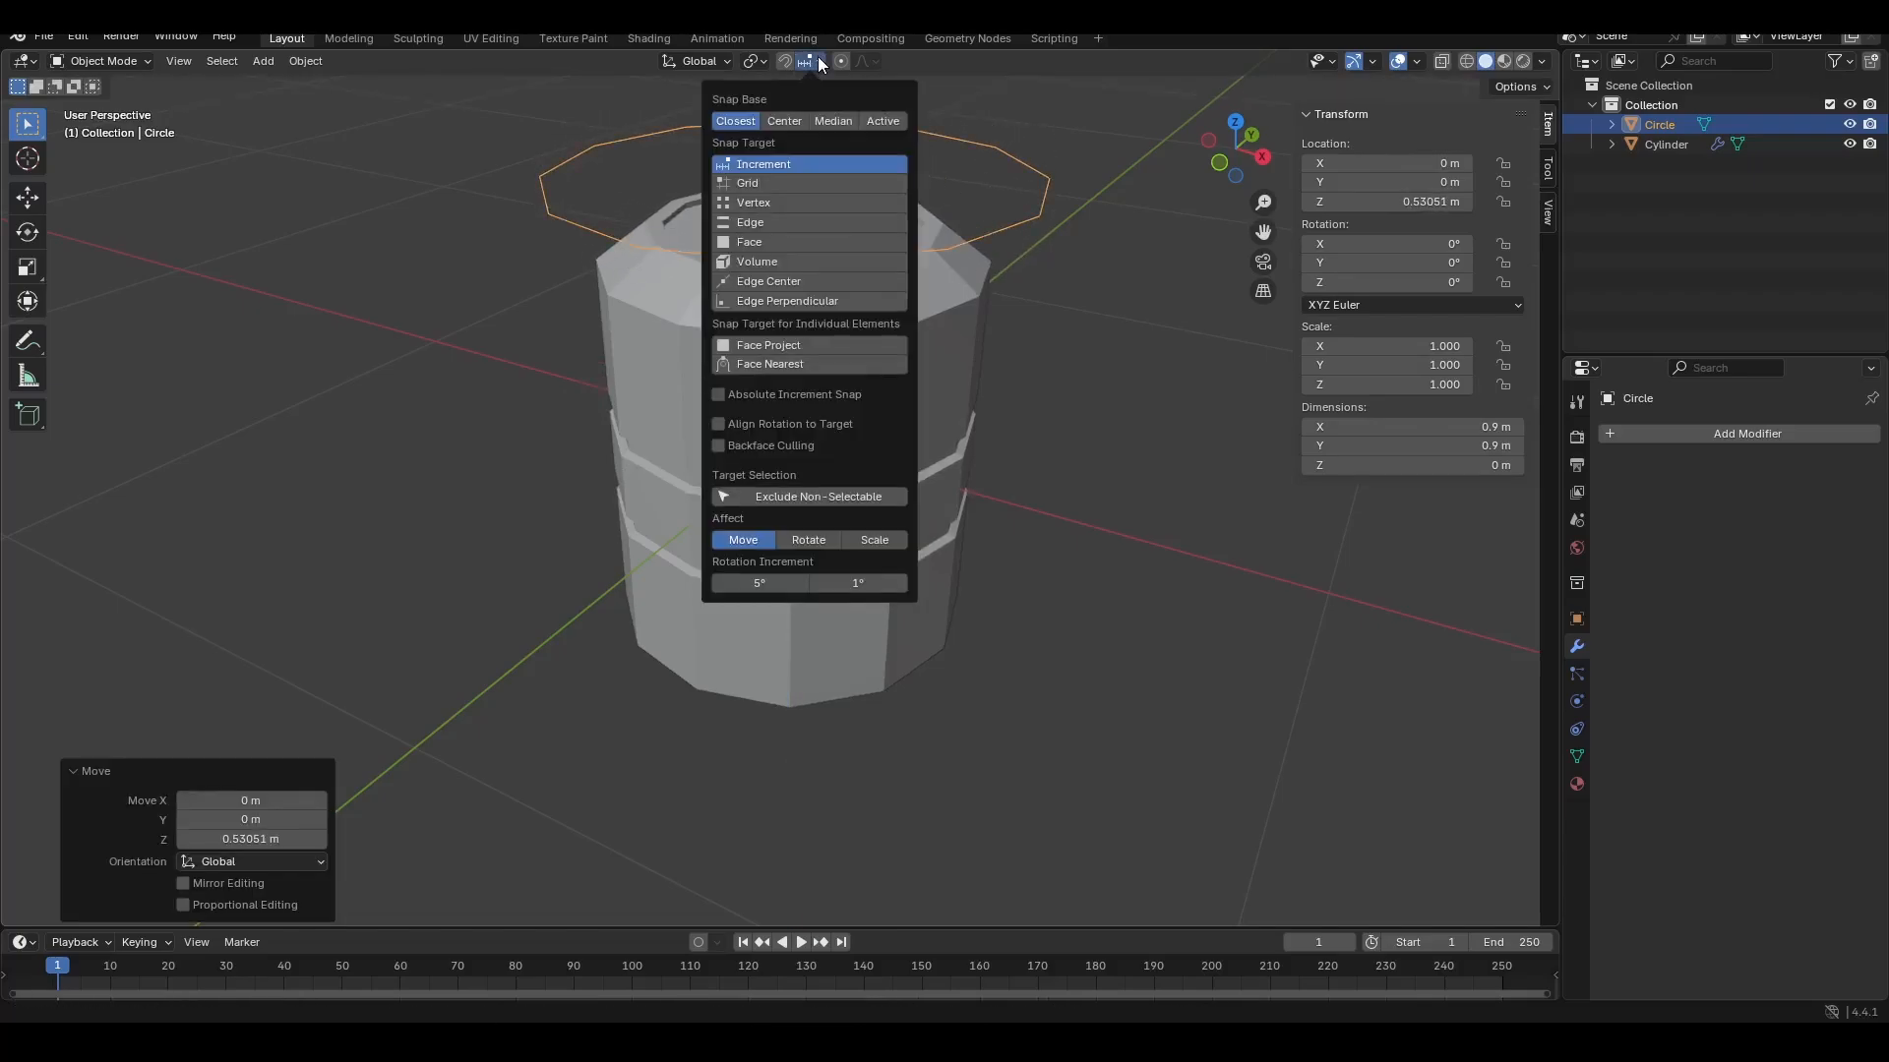
{"action": "left_click", "coordinate": [801, 200]}
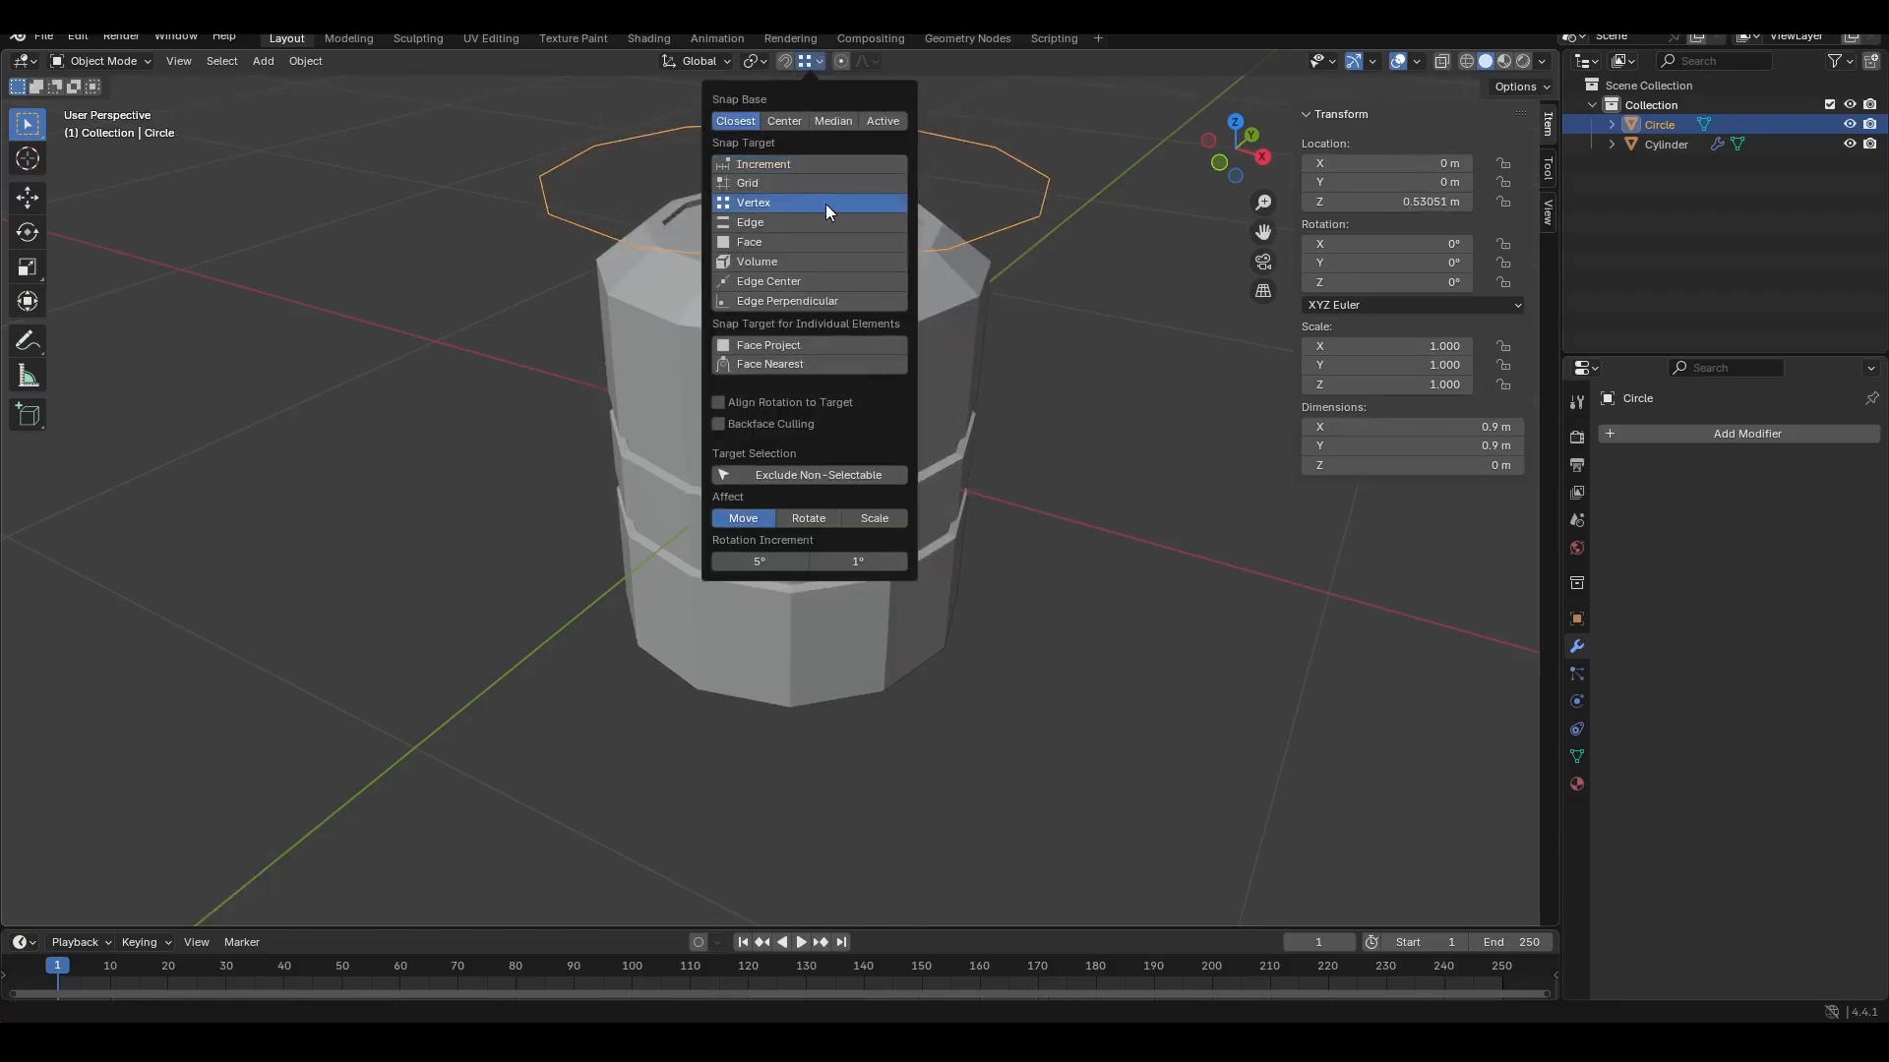
{"action": "scroll", "coordinate": [932, 105], "scroll_direction": "up", "scroll_amount": 2}
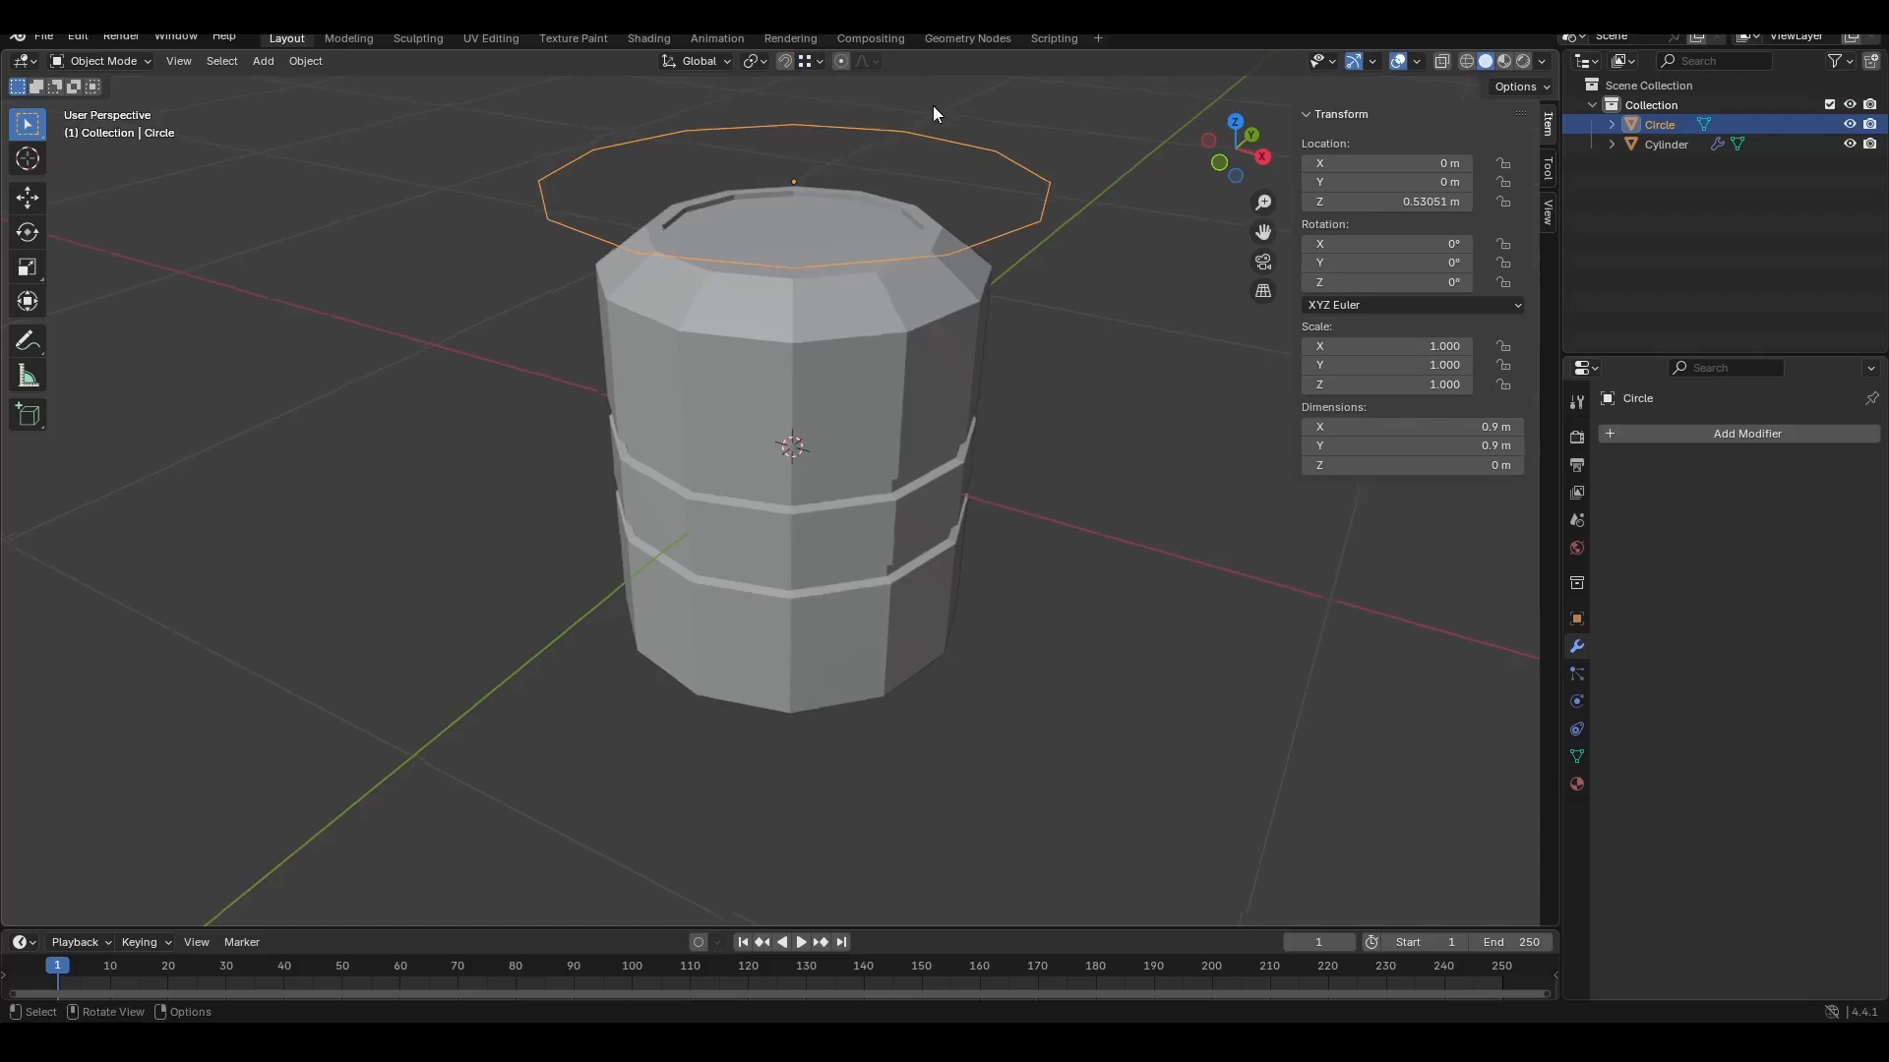
{"action": "scroll", "coordinate": [924, 103], "scroll_direction": "up", "scroll_amount": 2}
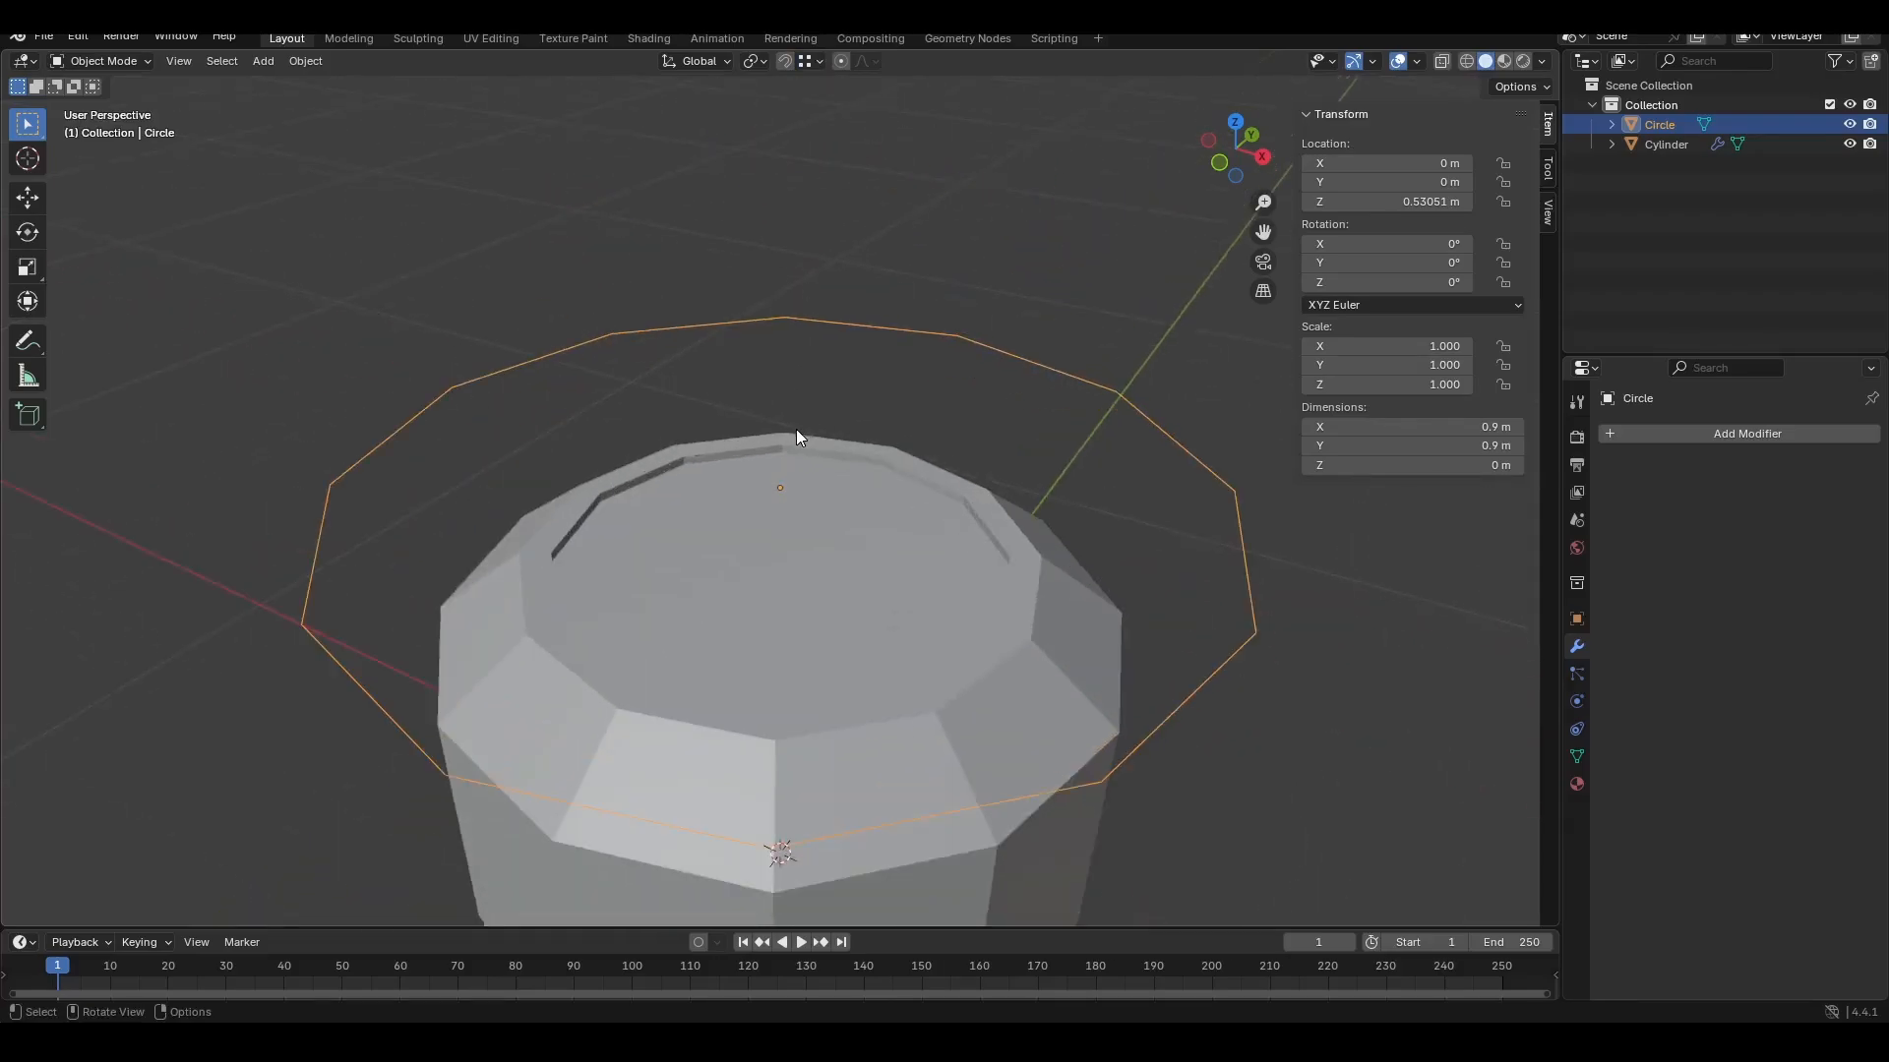
{"action": "key", "text": "g"}
{"action": "key", "text": "z"}
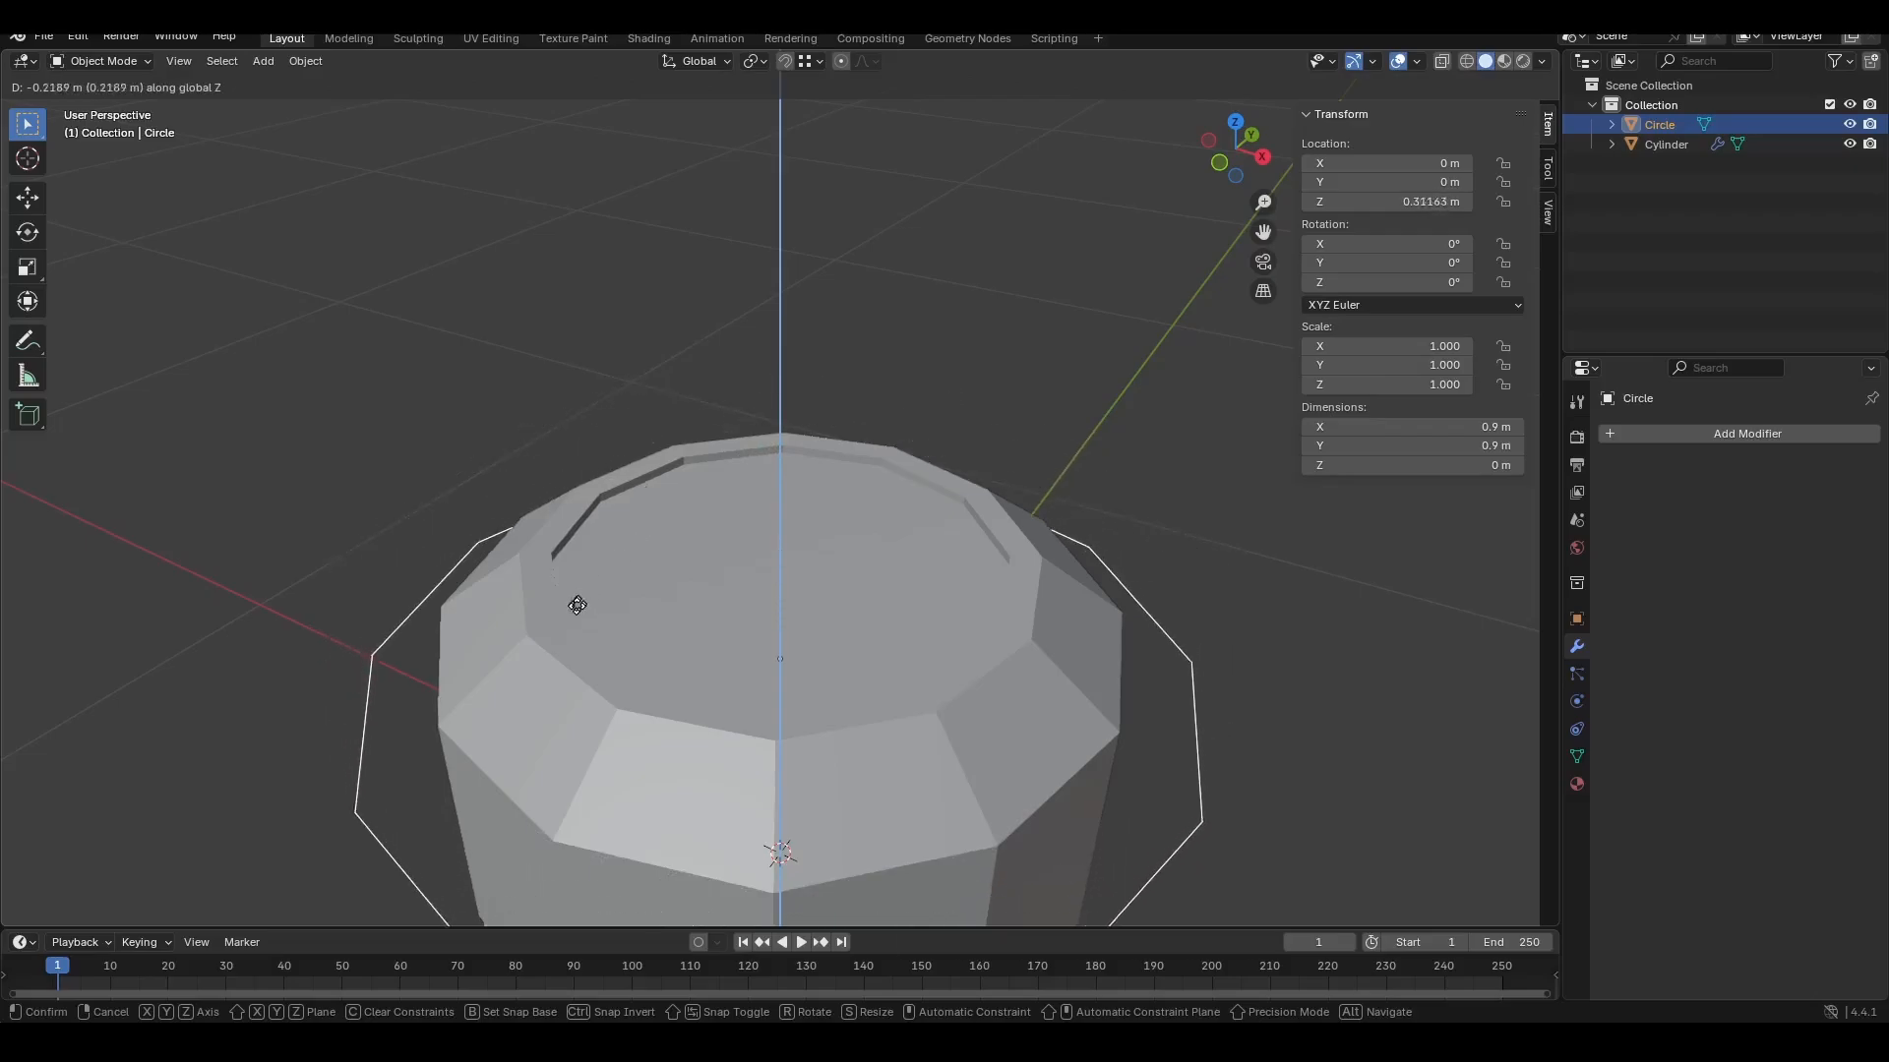
{"action": "key", "text": "ctrl"}
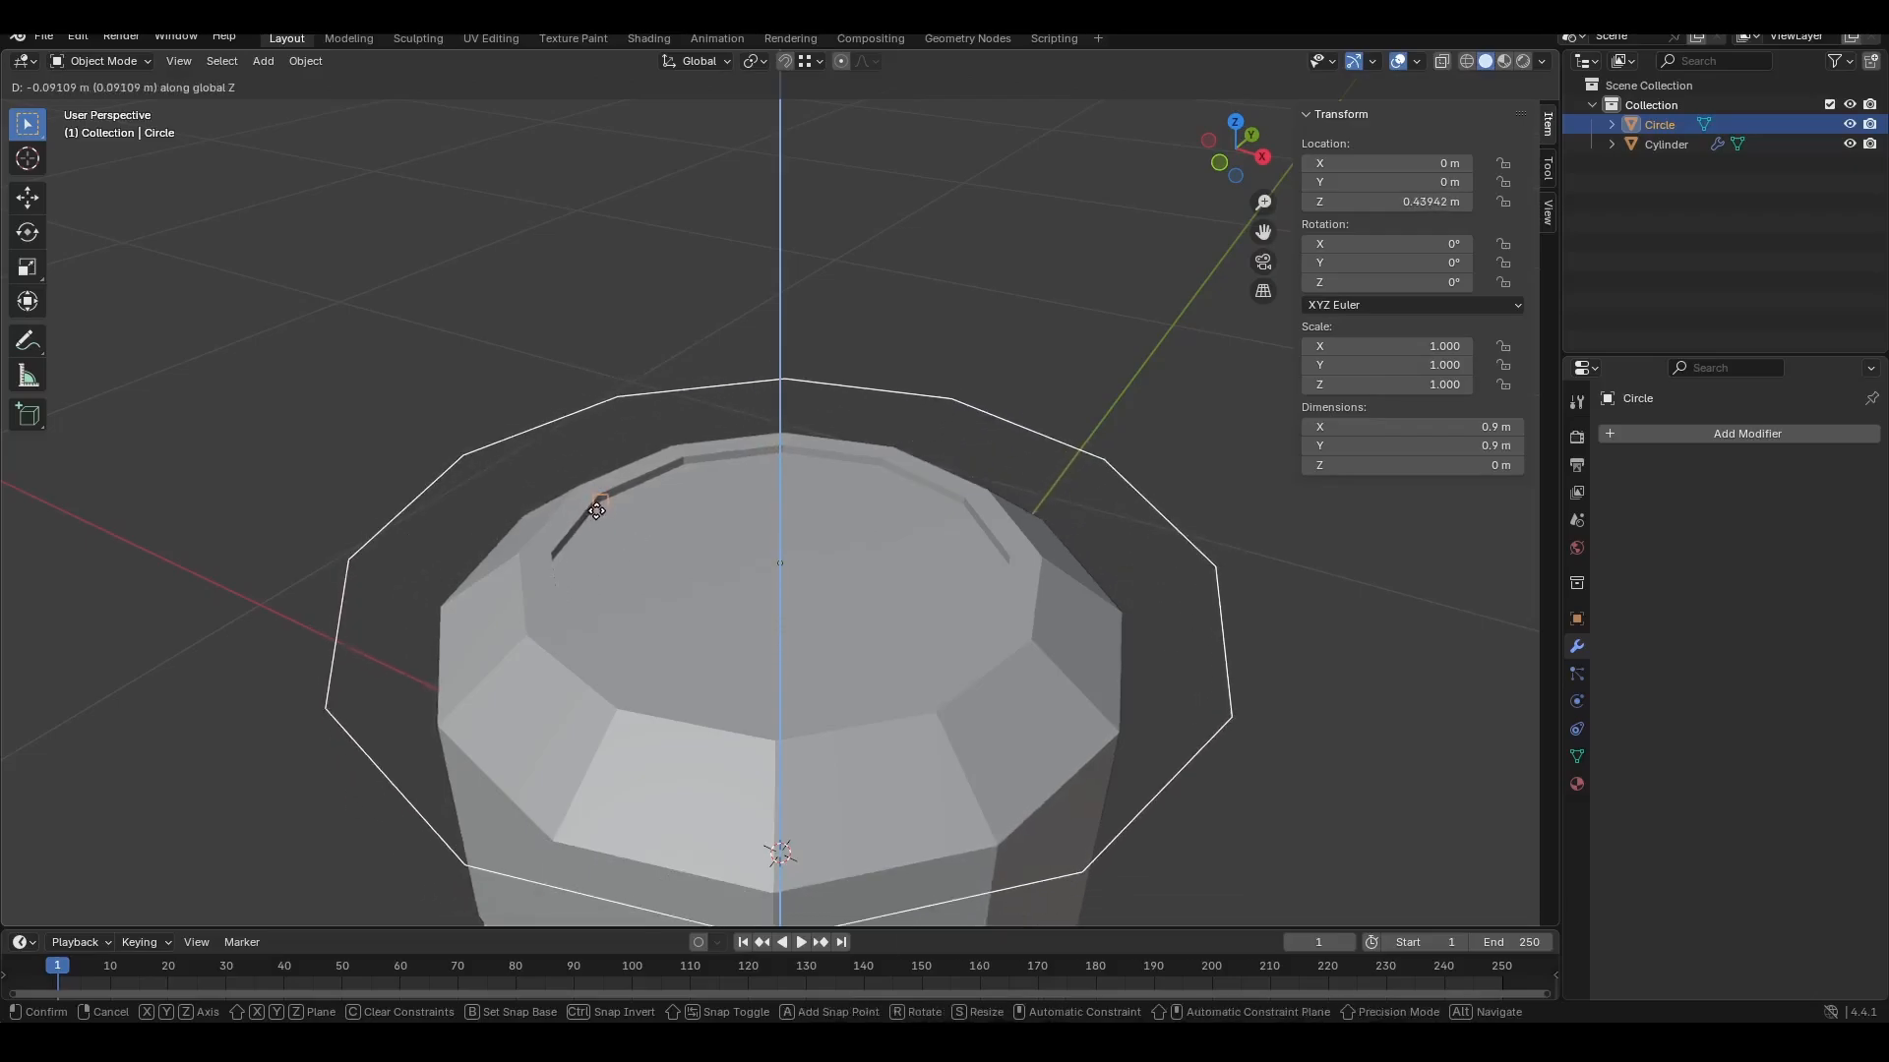
{"action": "left_click", "coordinate": [598, 509]}
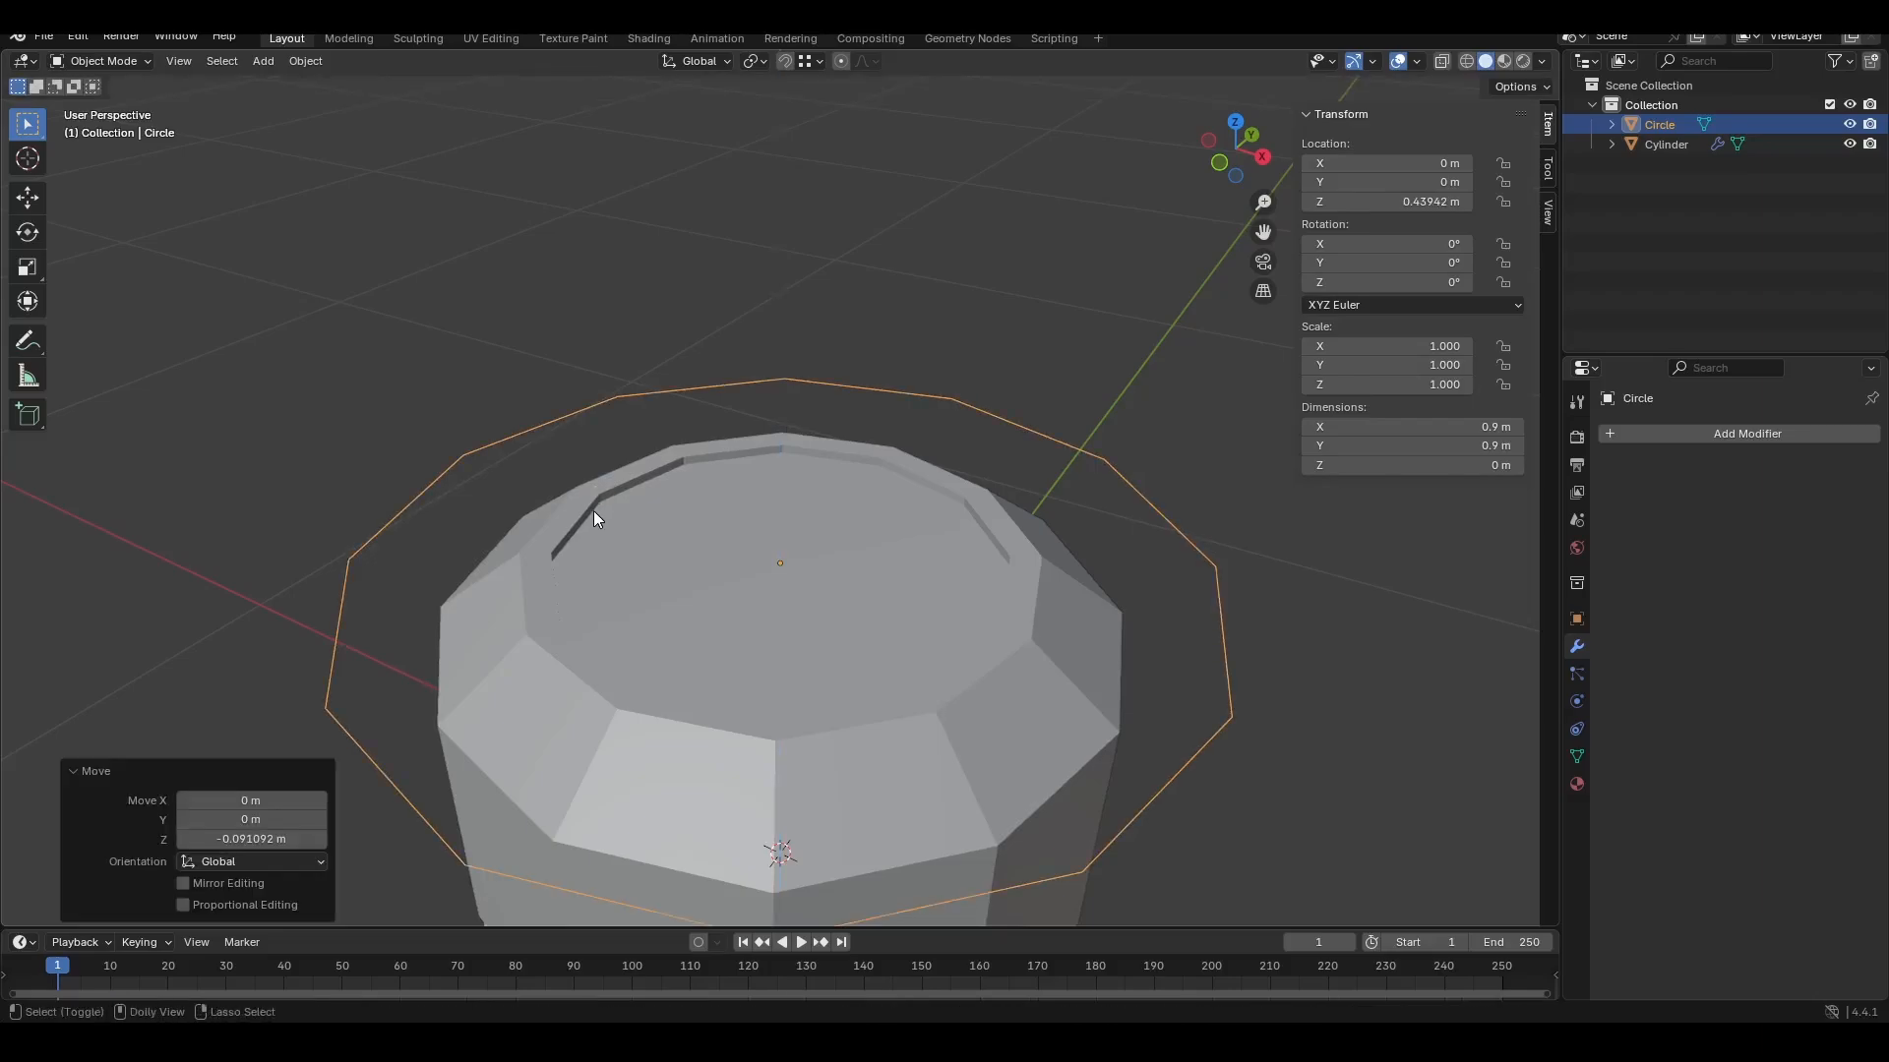
Step: Scale the circle down uniformly to about -0.088 in the top view, keeping it centered on the barrel
{"action": "scroll", "coordinate": [593, 510], "scroll_direction": "down", "scroll_amount": 4}
{"action": "middle_click_drag", "start_coordinate": [593, 510], "coordinate": [636, 468]}
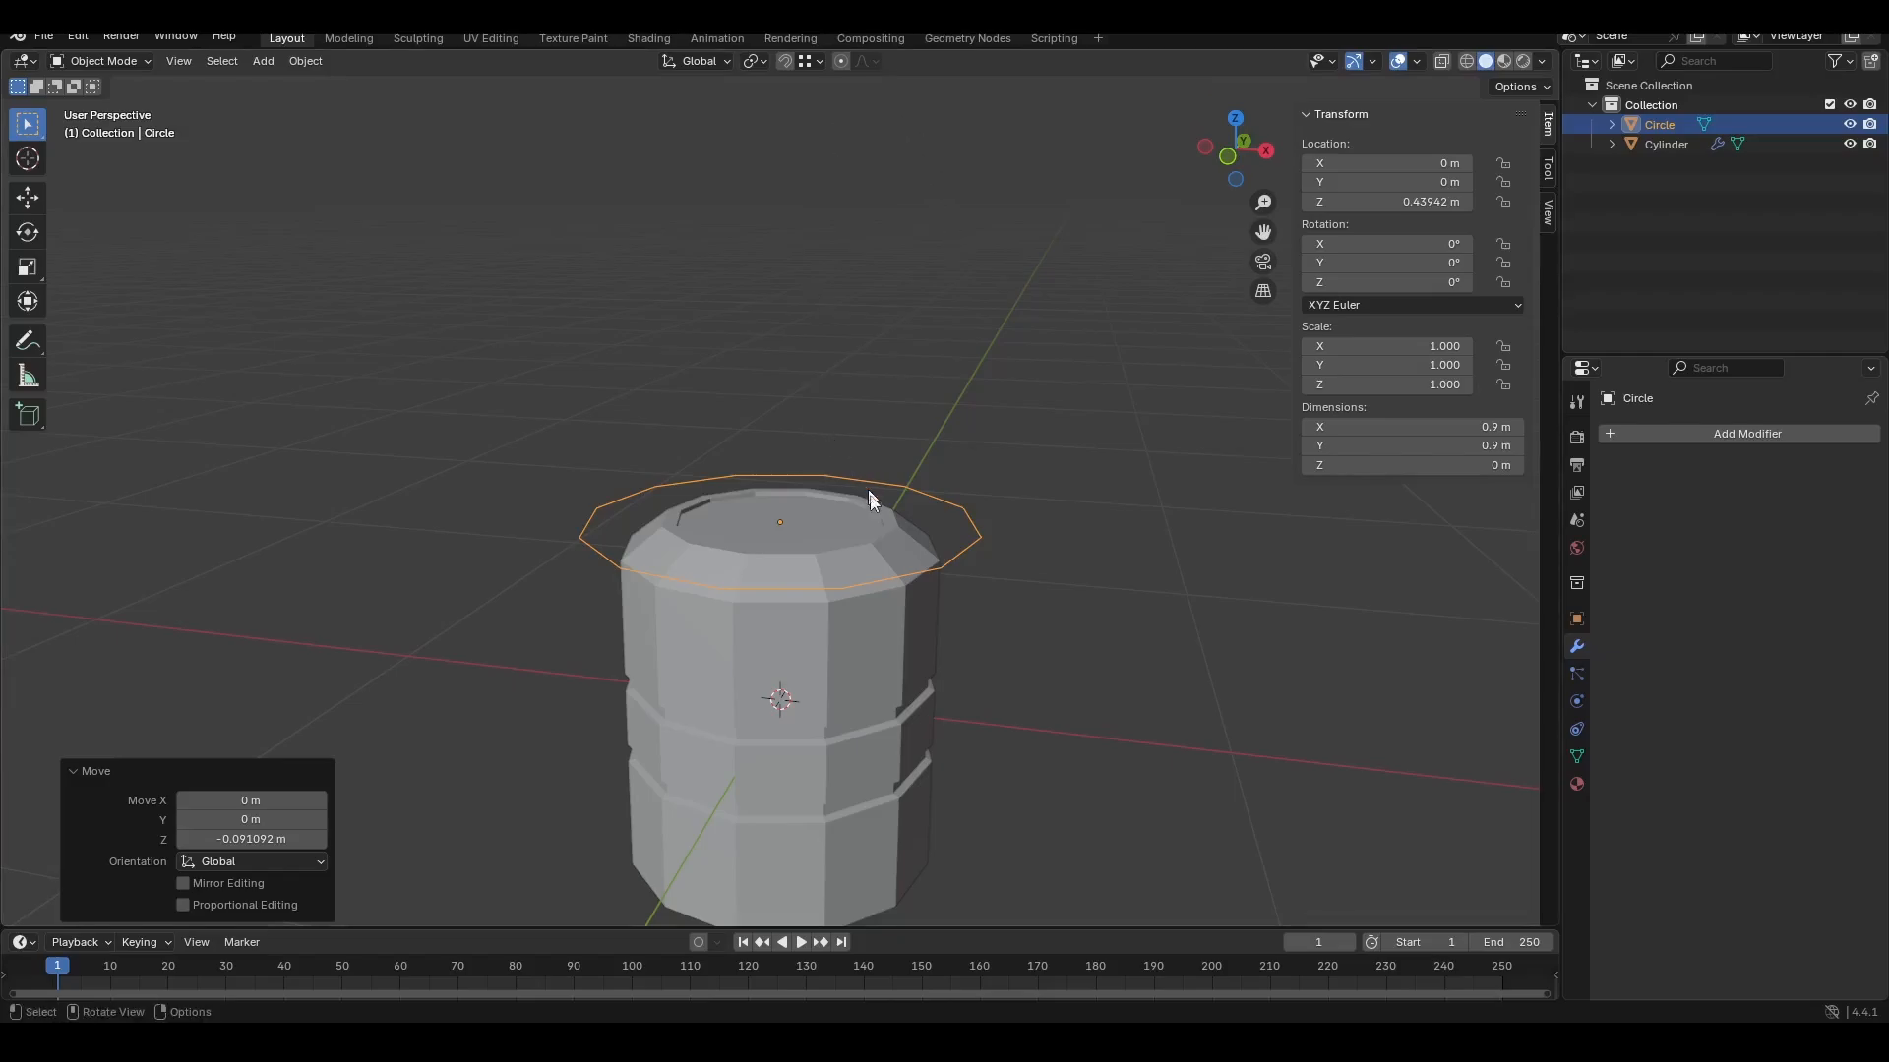
{"action": "key", "text": "KP_7"}
{"action": "key", "text": "s"}
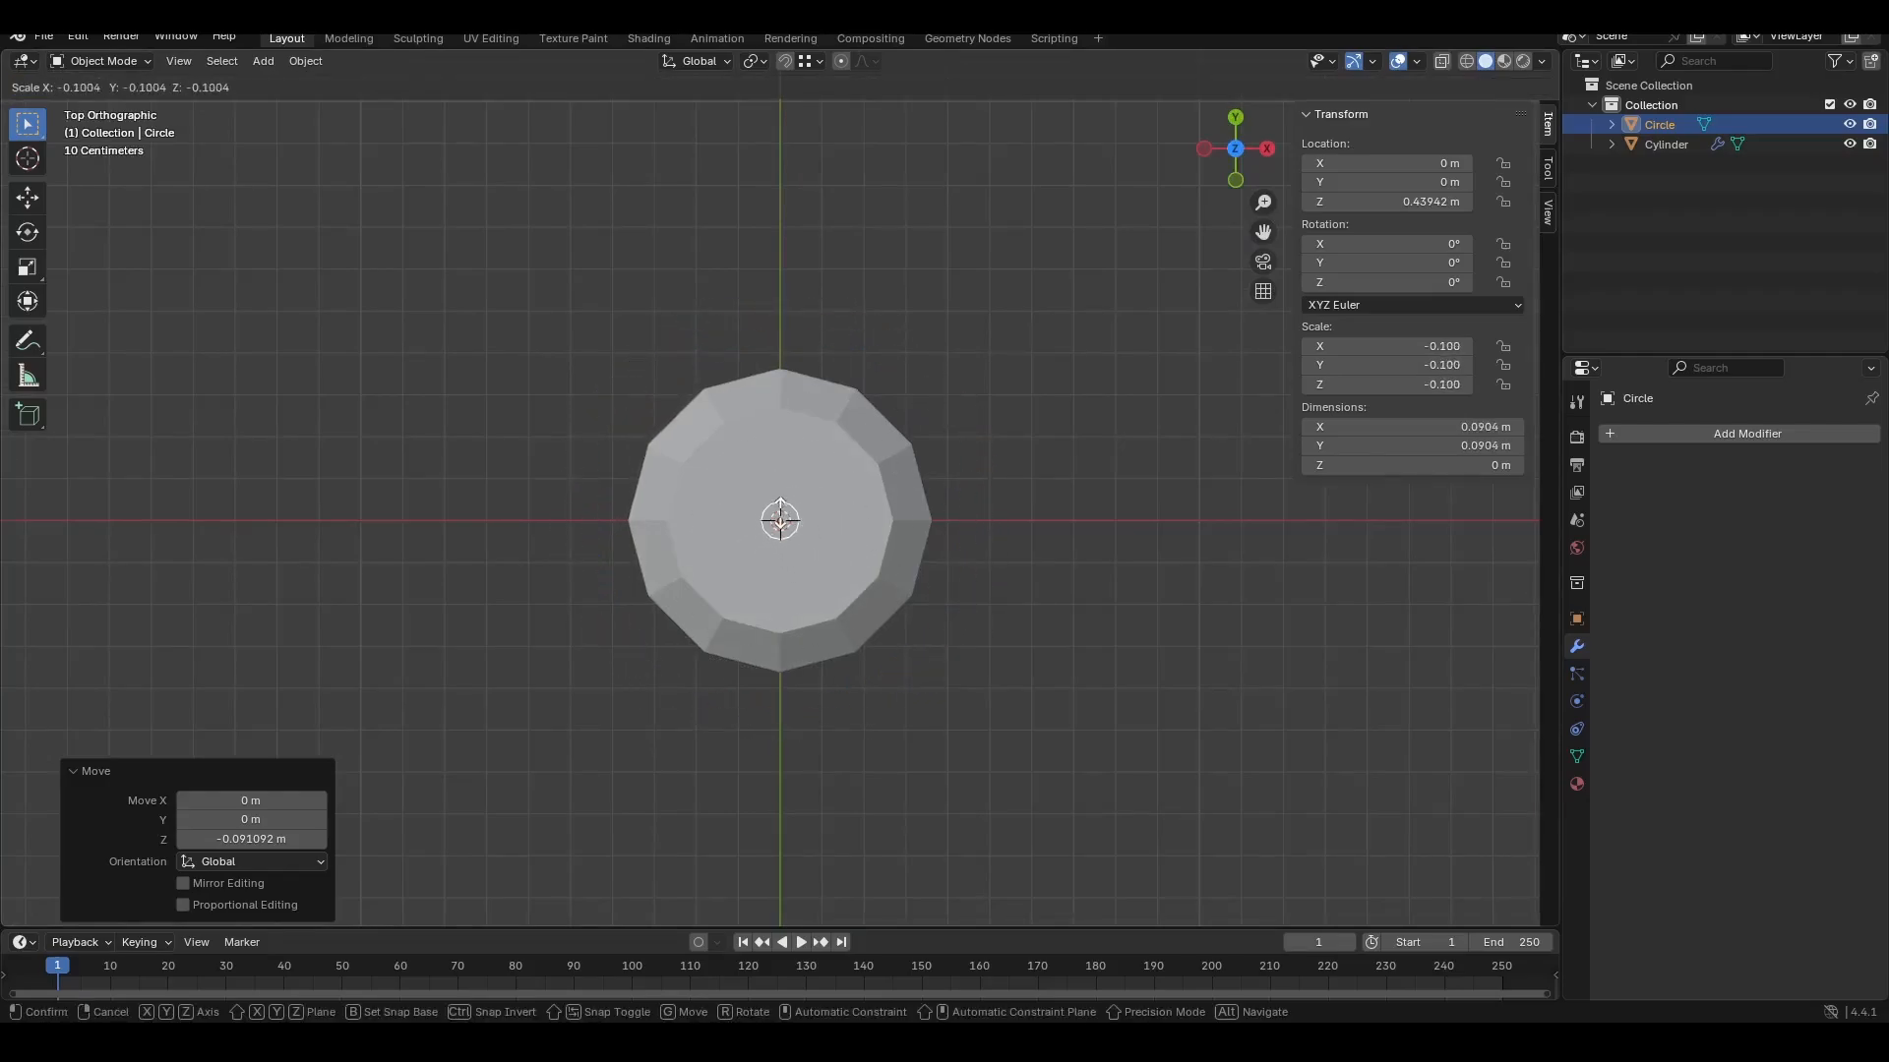
{"action": "left_click", "coordinate": [781, 514]}
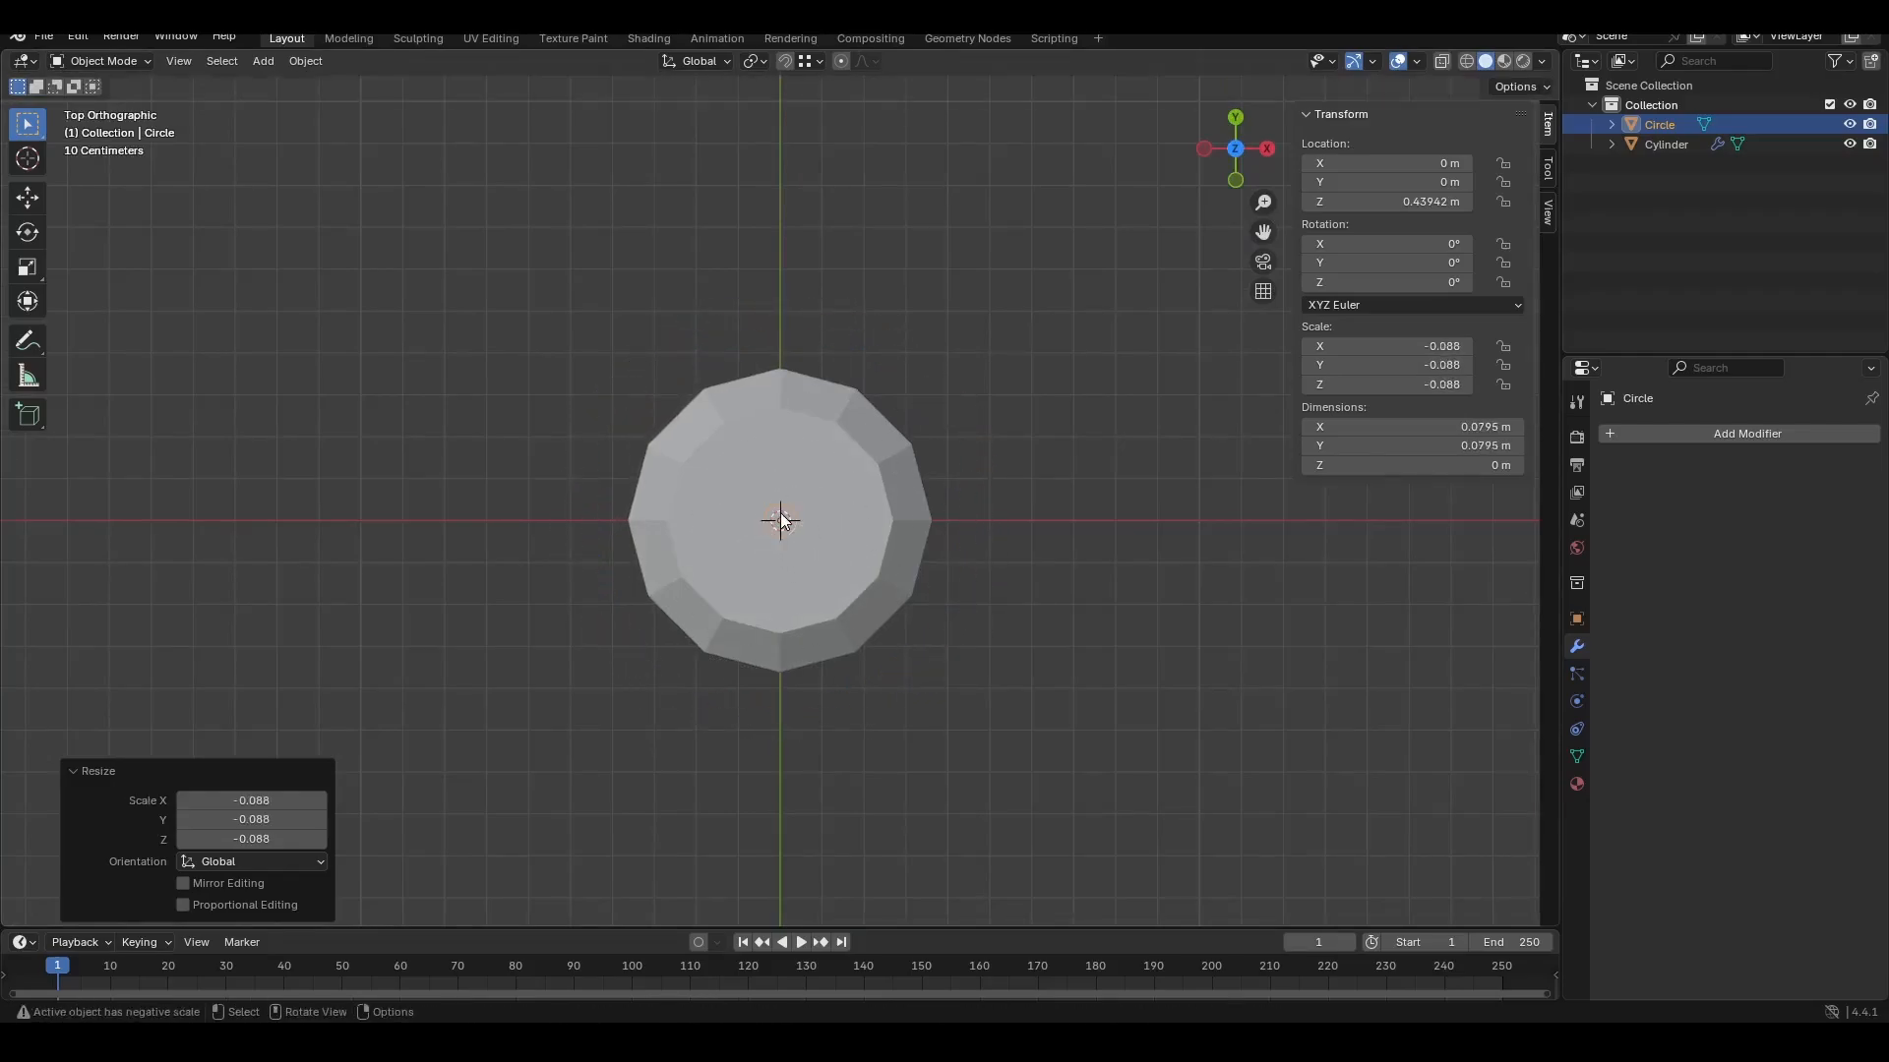
Step: Move the small circle off the barrel's center in the top view, about 0.034 m in X and 0.054 m in Y
{"action": "scroll", "coordinate": [783, 513], "scroll_direction": "up", "scroll_amount": 10}
{"action": "key", "text": "KP_7"}
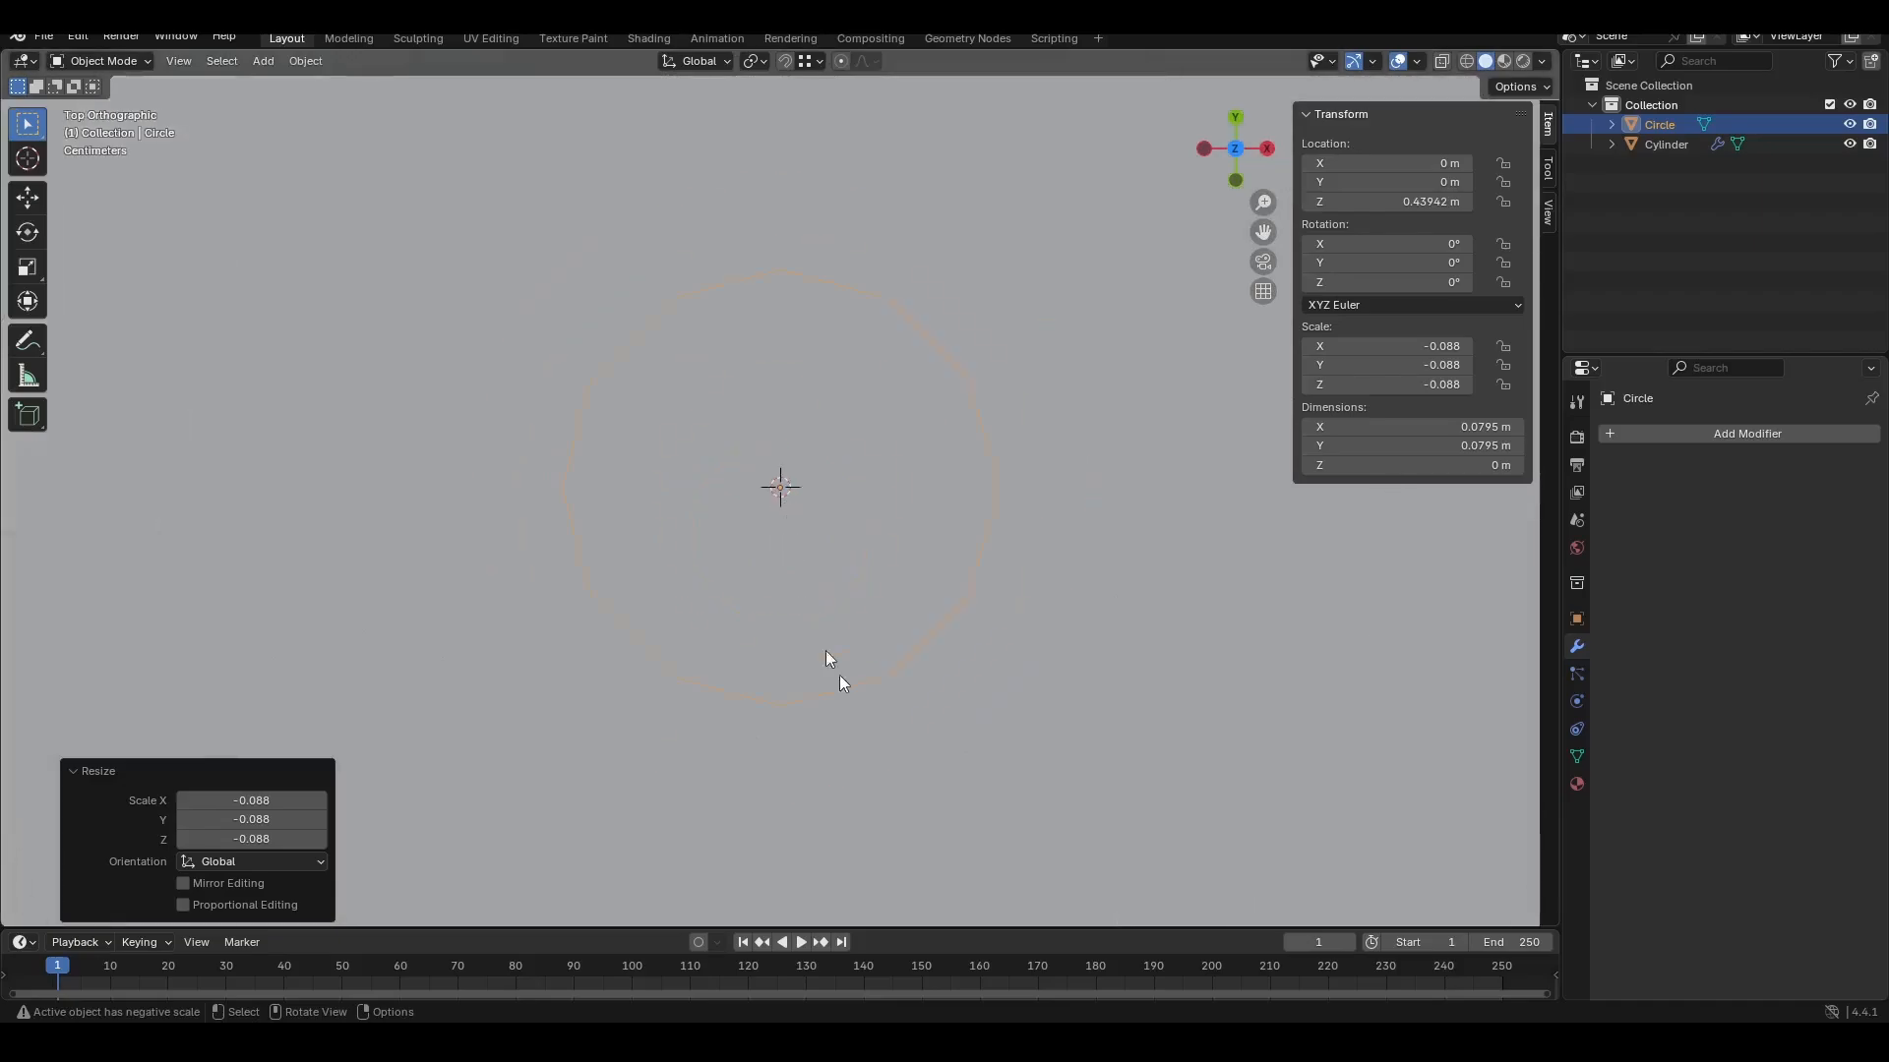
{"action": "scroll", "coordinate": [842, 673], "scroll_direction": "down", "scroll_amount": 4}
{"action": "key", "text": "g"}
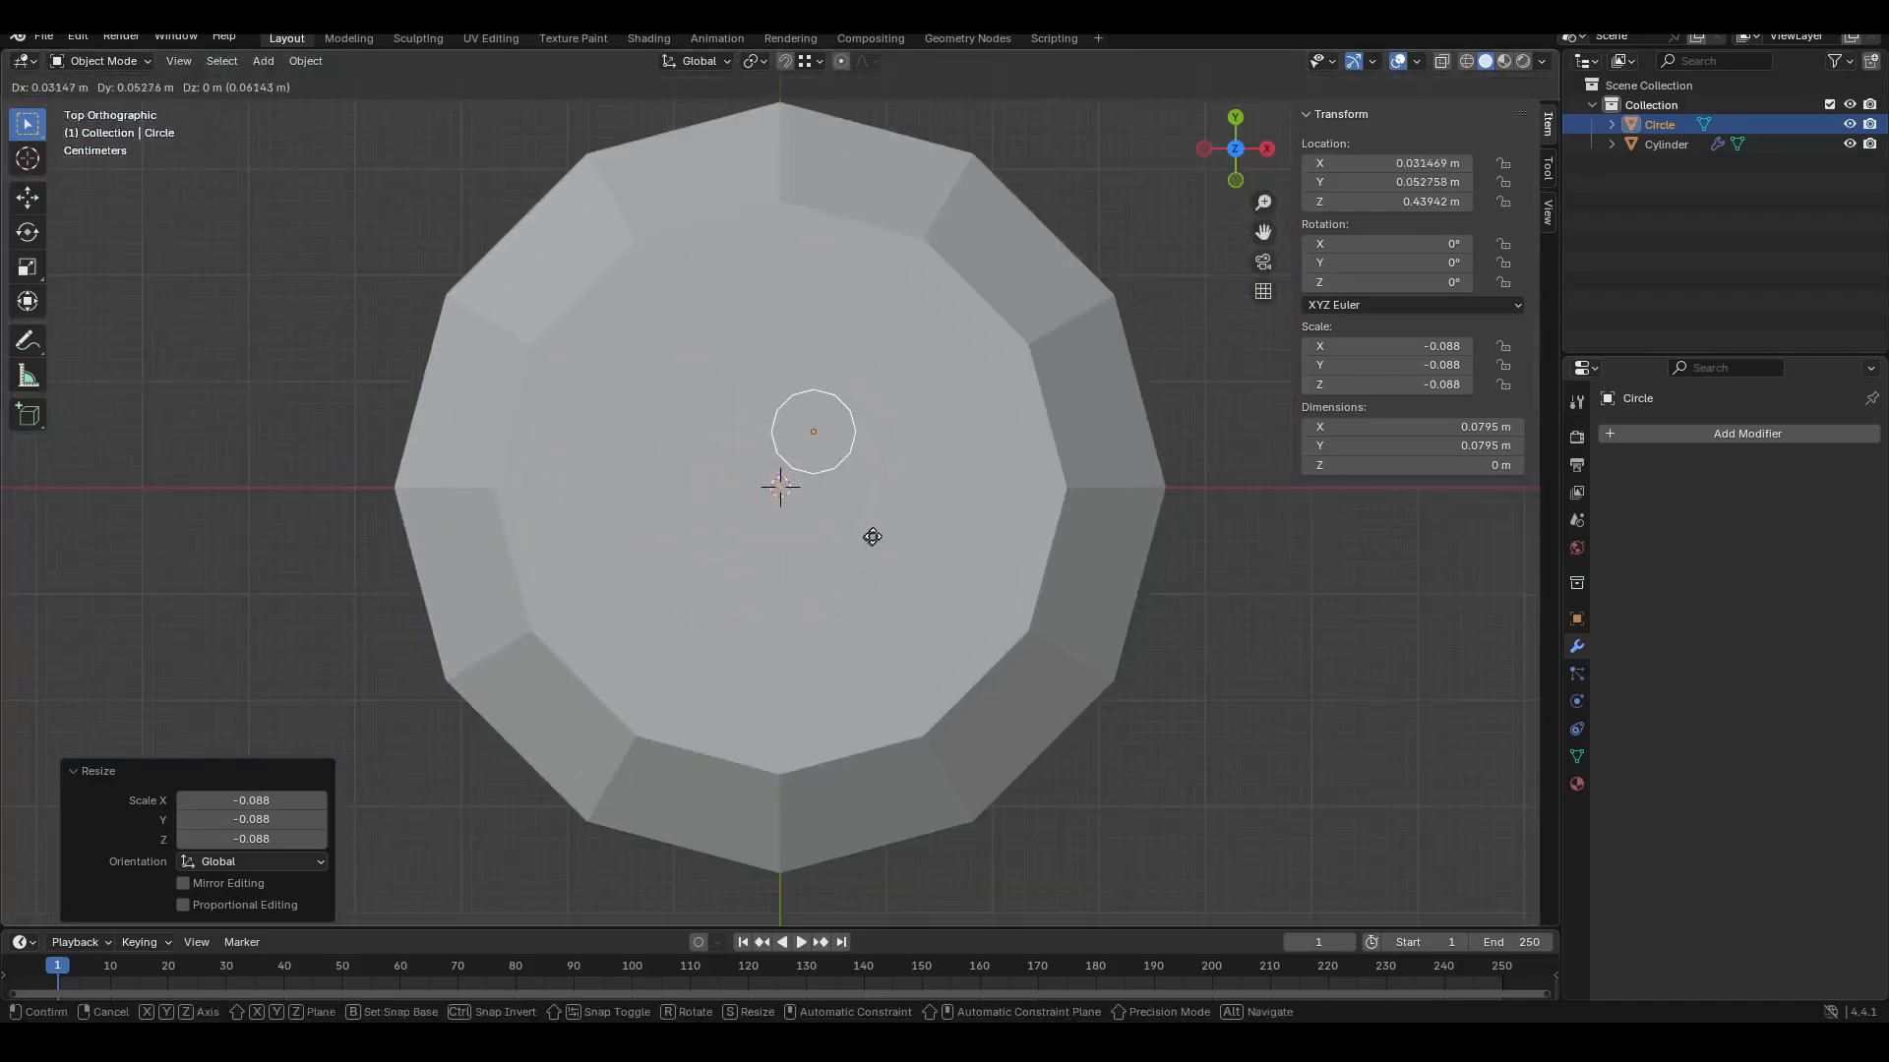
{"action": "left_click", "coordinate": [875, 537]}
Step: Compare the Wireframe, Solid, Rendered and Material Preview viewport shading modes, finishing in Wireframe
{"action": "key", "text": "z"}
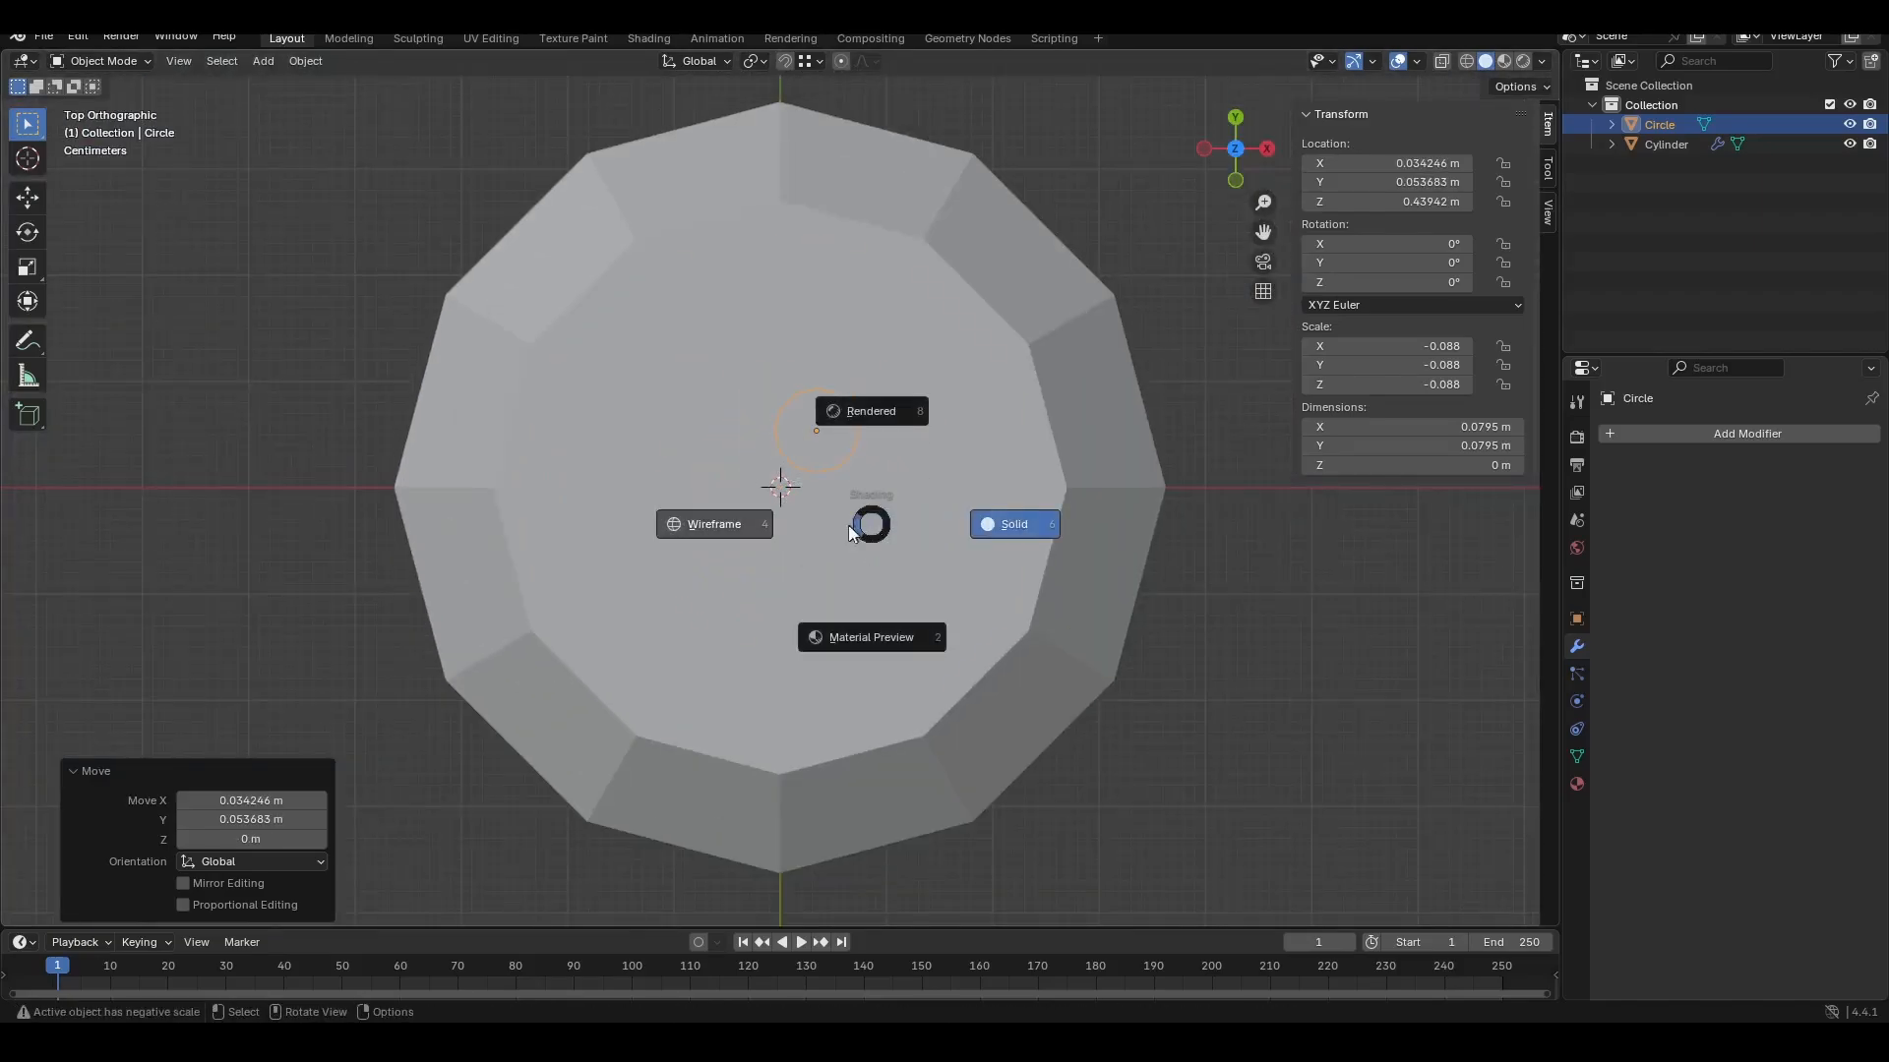
{"action": "left_click", "coordinate": [763, 524]}
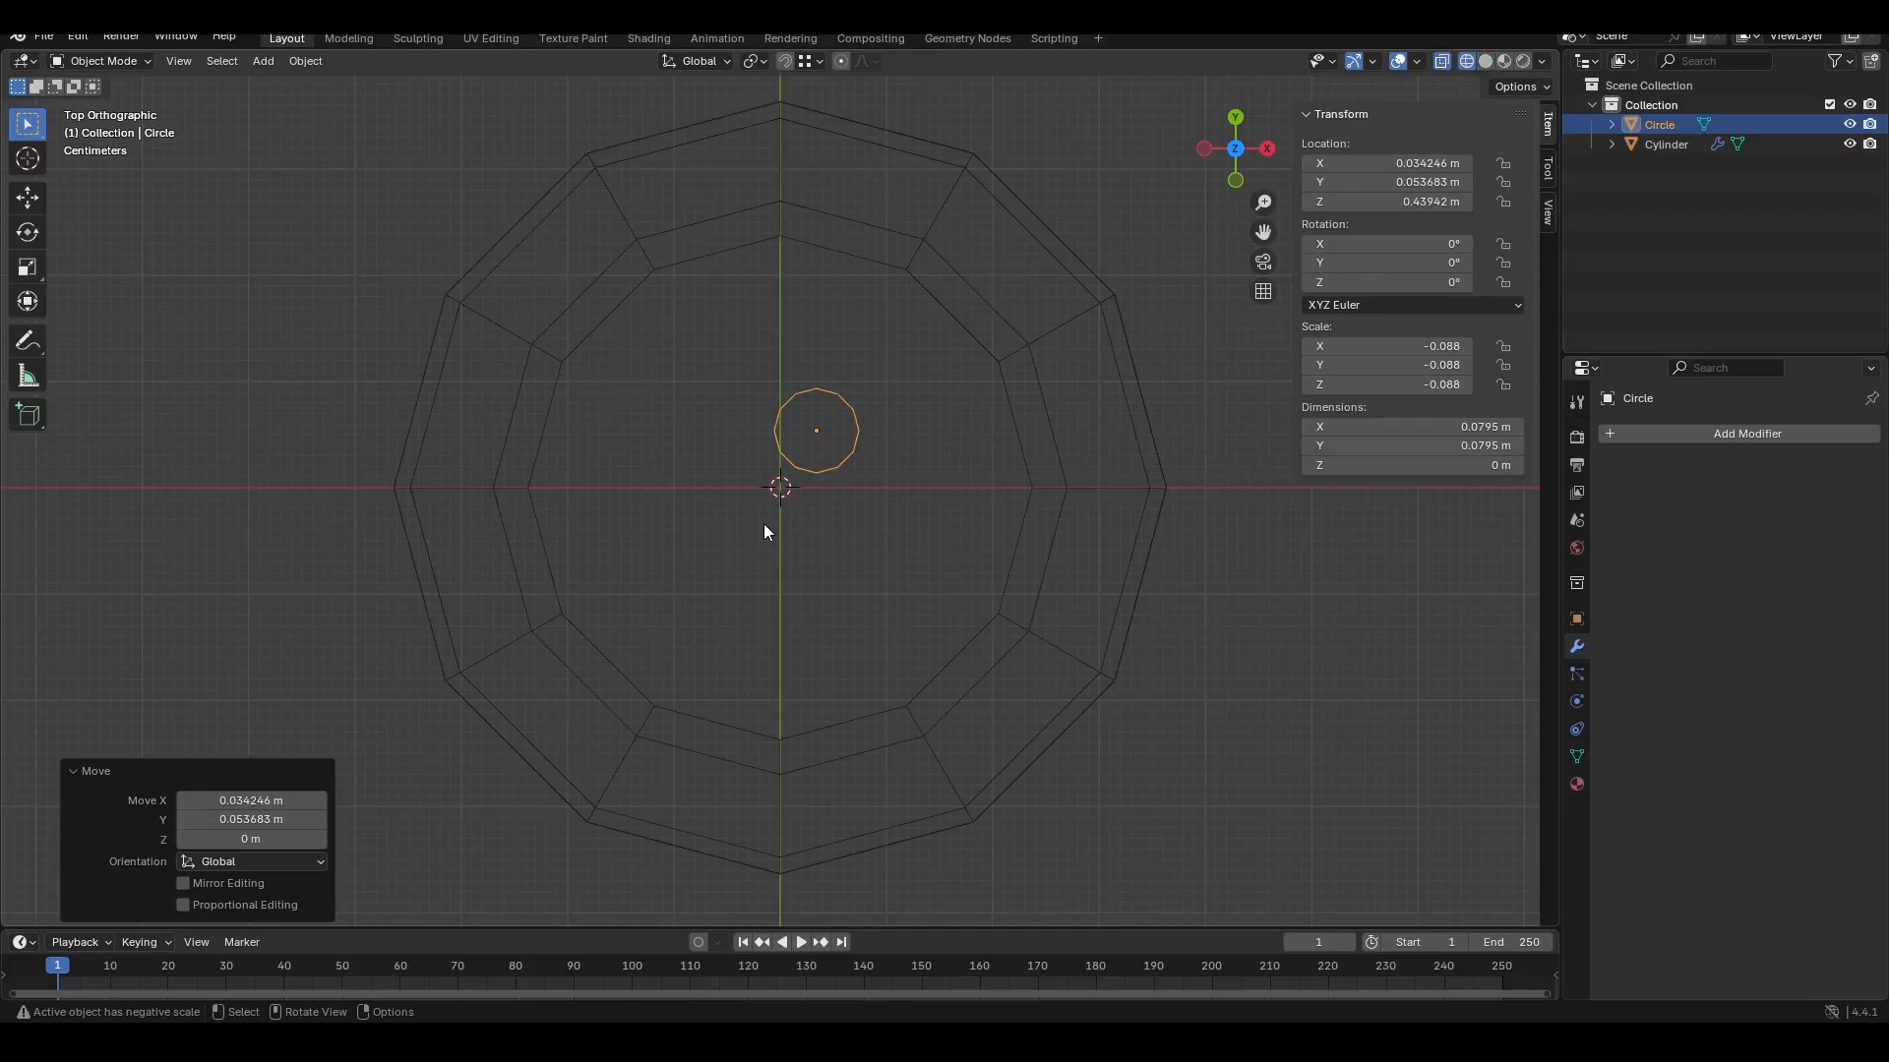
{"action": "key", "text": "z"}
{"action": "left_click", "coordinate": [906, 519]}
{"action": "key", "text": "z"}
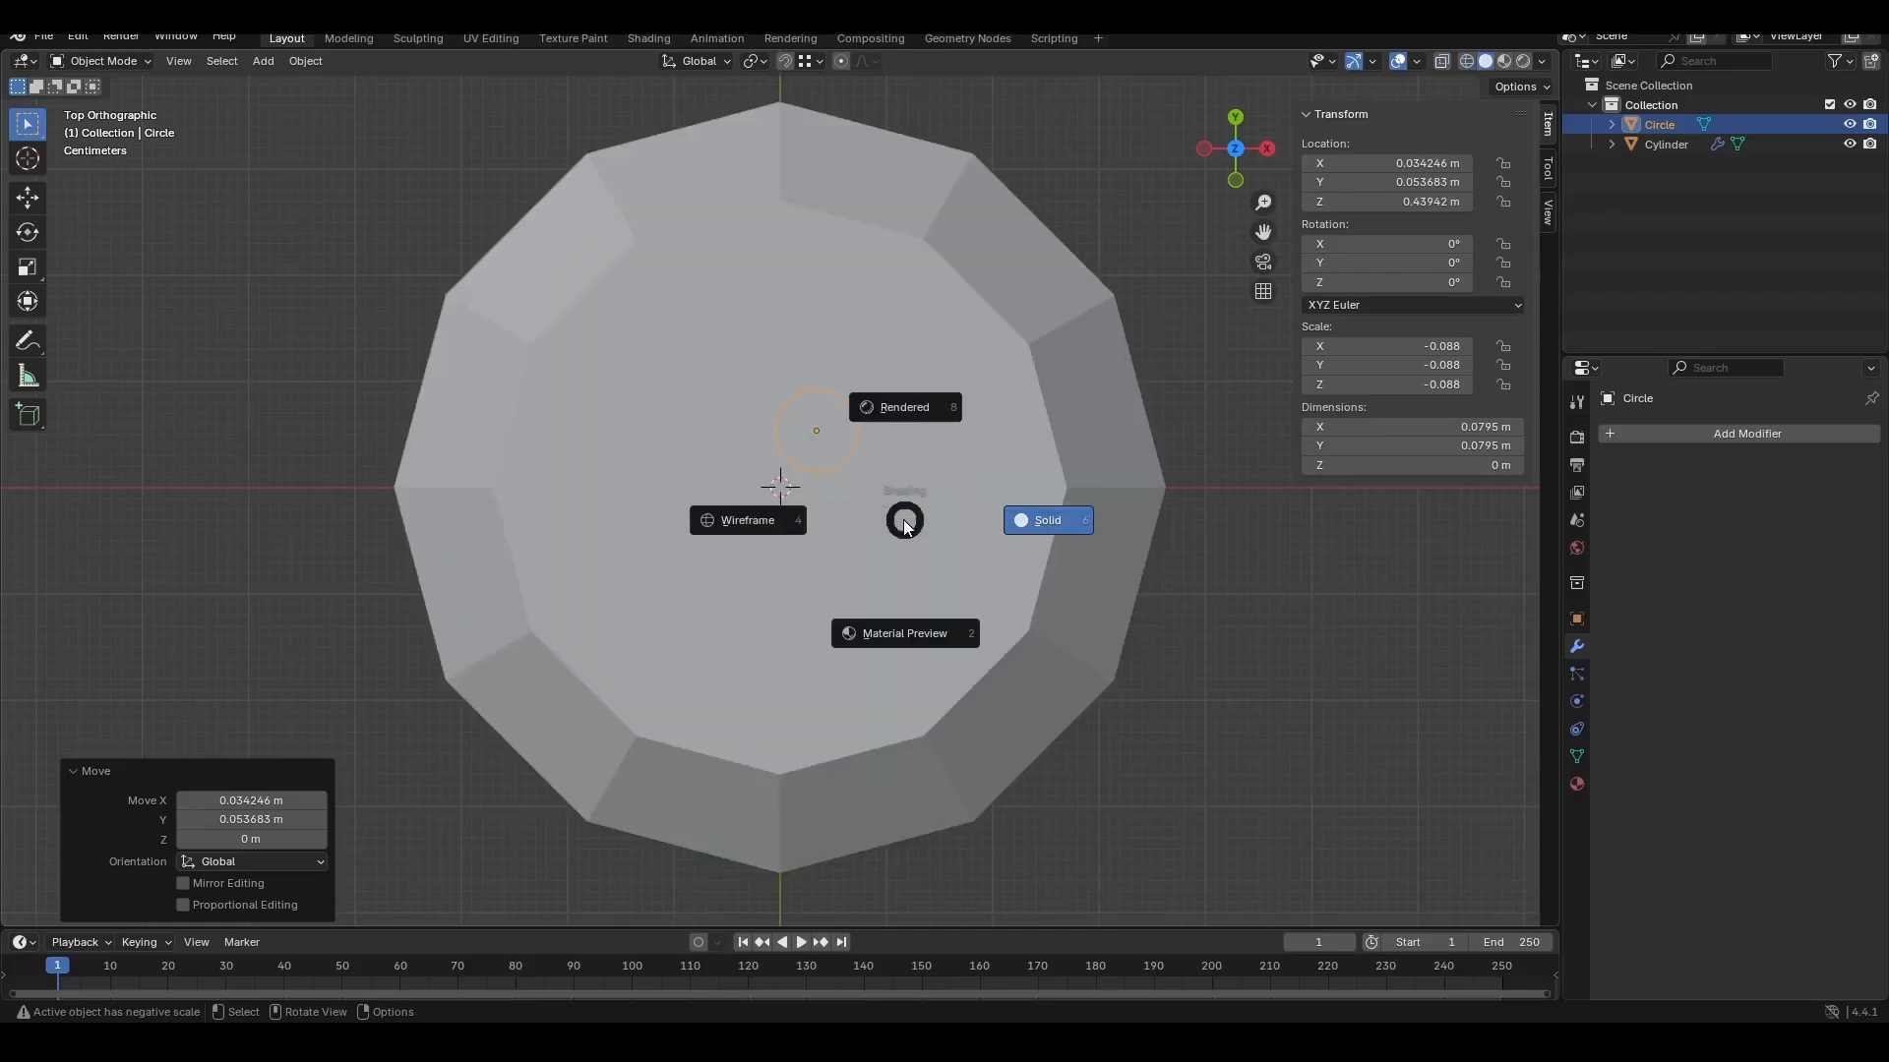
{"action": "left_click", "coordinate": [888, 435]}
{"action": "key", "text": "z"}
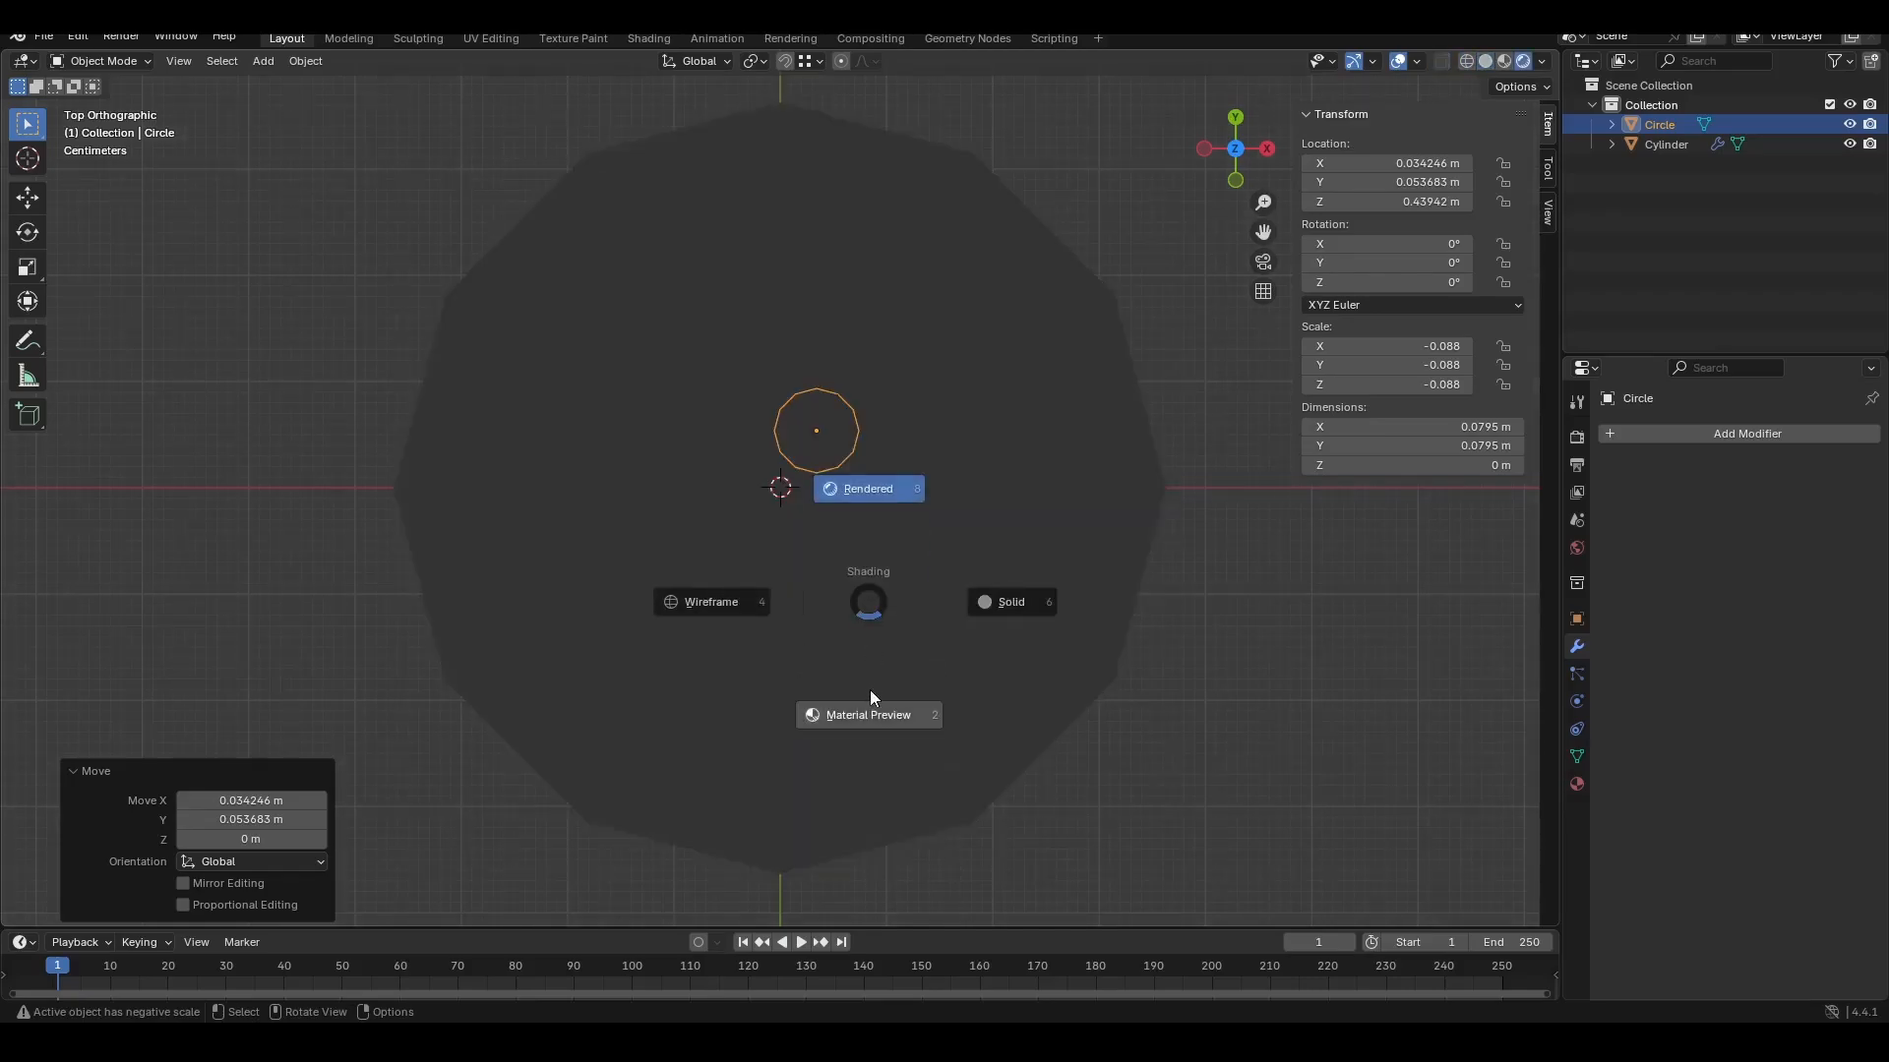
{"action": "left_click", "coordinate": [869, 688]}
{"action": "key", "text": "z"}
{"action": "left_click", "coordinate": [744, 689]}
{"action": "key", "text": "z"}
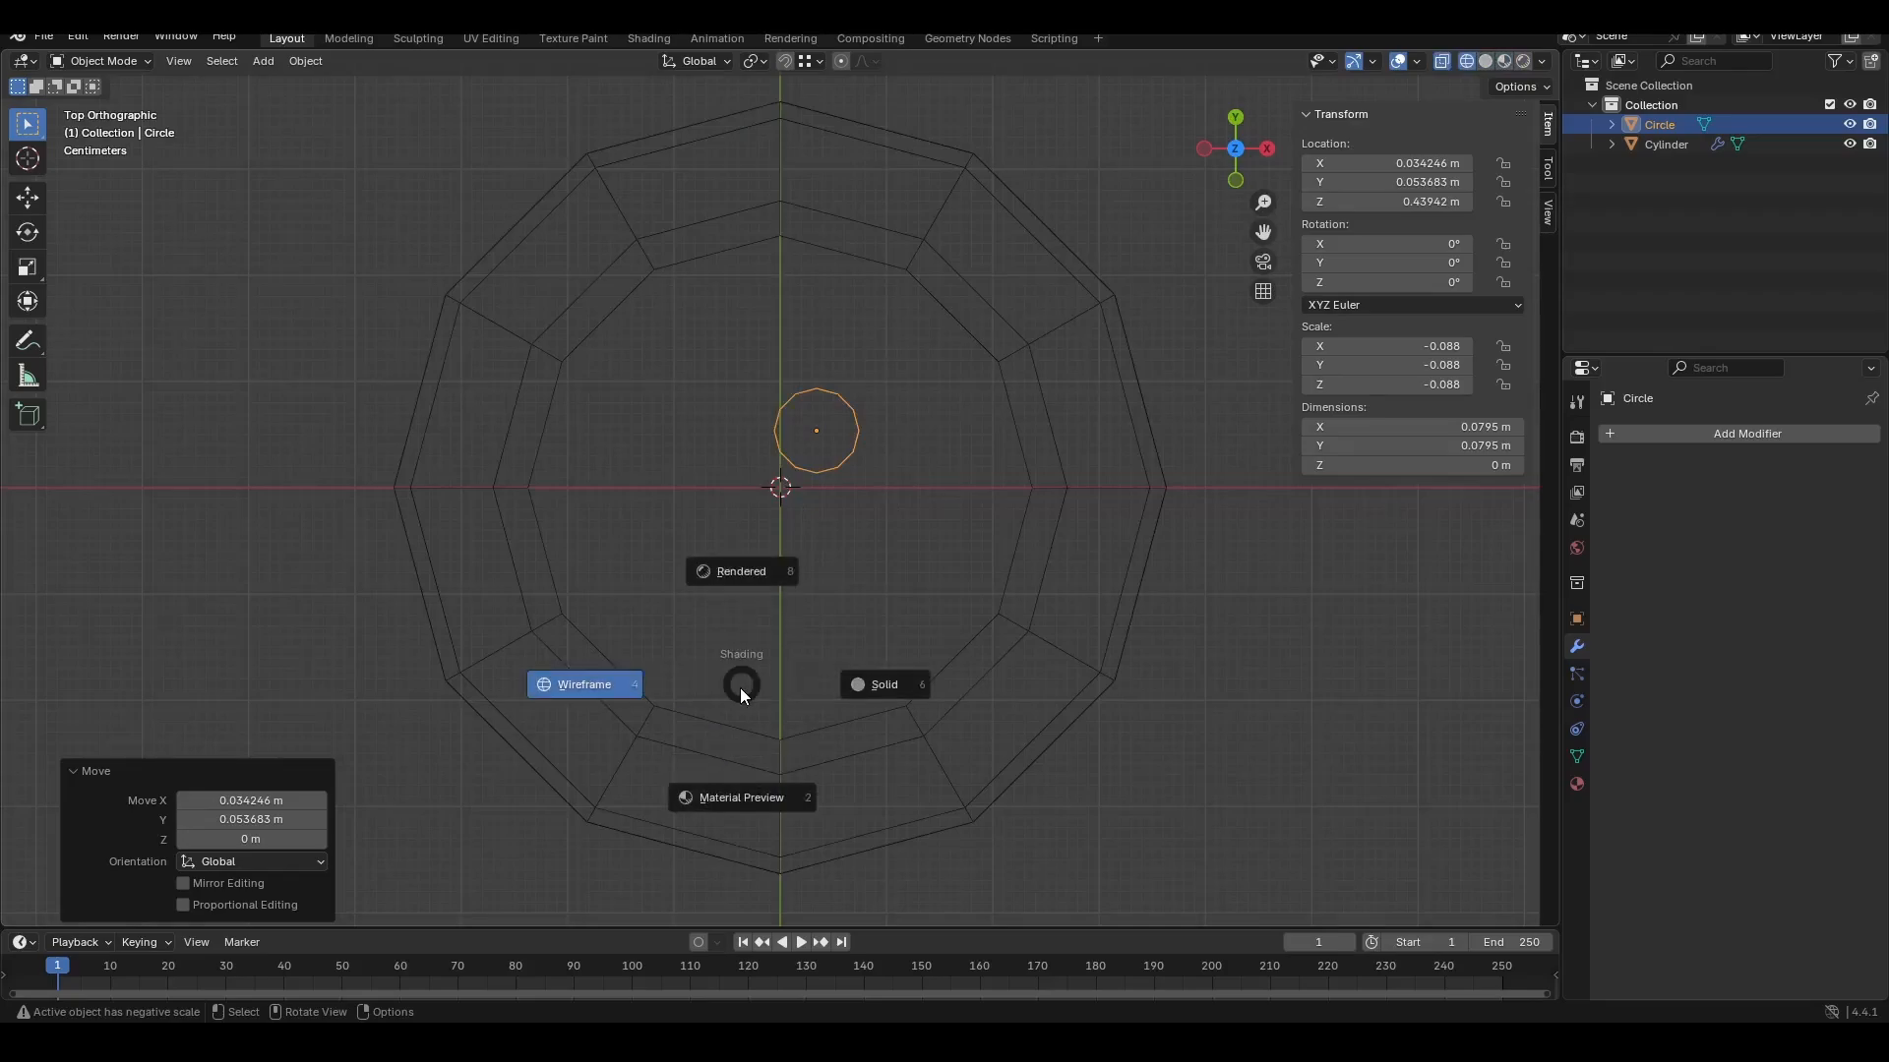
{"action": "left_click", "coordinate": [598, 689]}
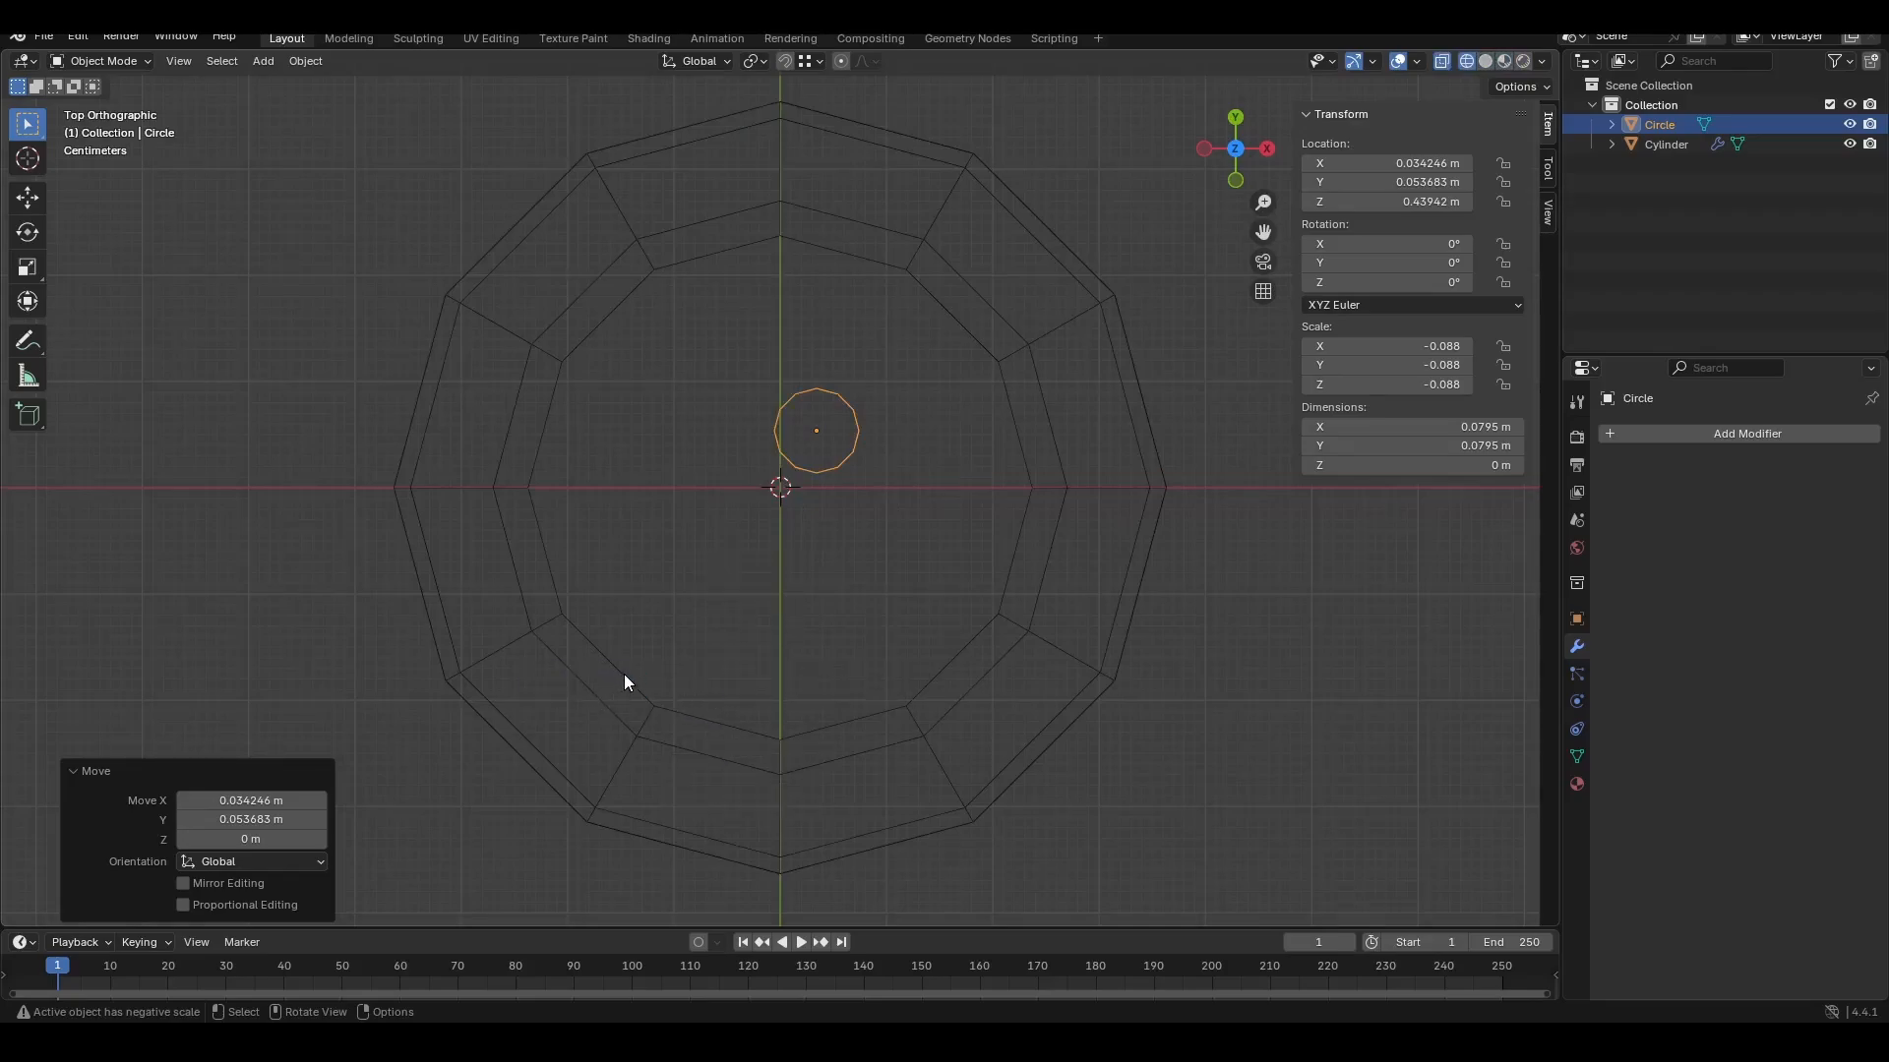
Step: Move the circle about 0.060 m further in X and 0.042 m in Y, and return the viewport to solid shading
{"action": "key", "text": "g"}
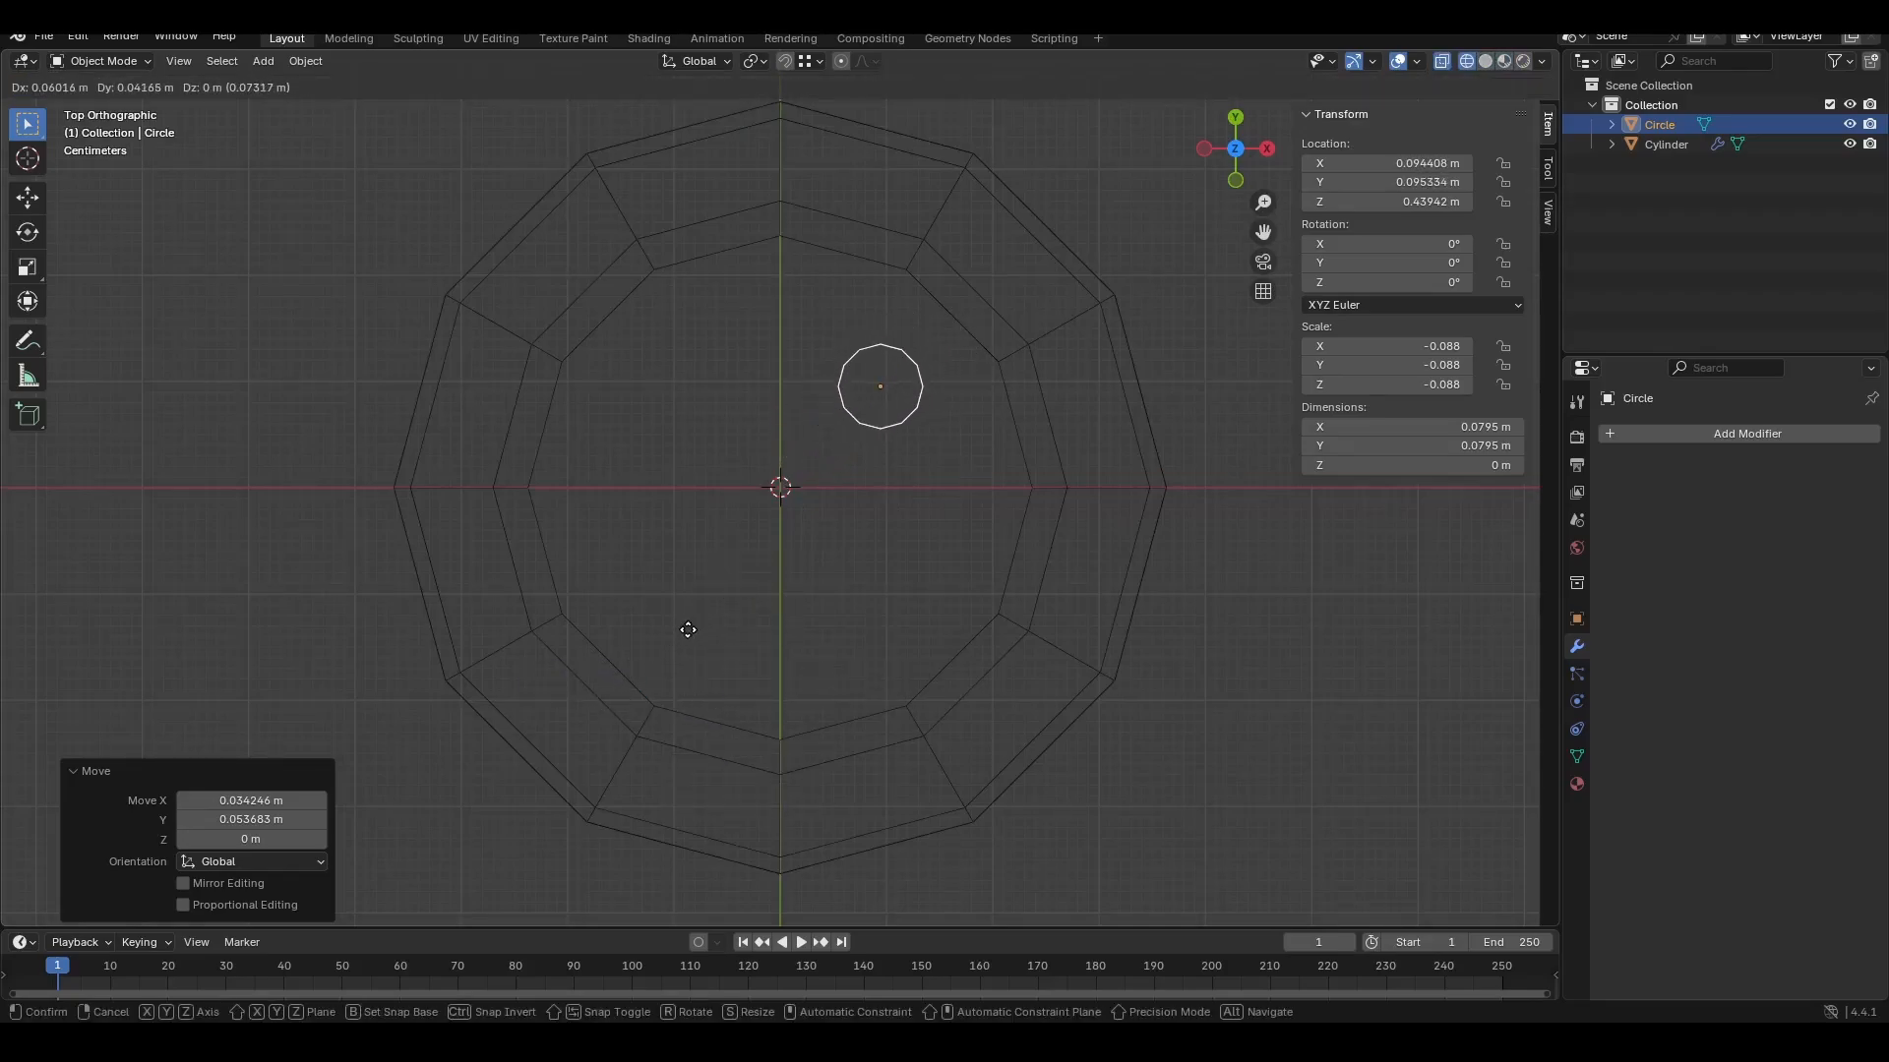
{"action": "left_click", "coordinate": [691, 637]}
{"action": "key", "text": "shift+z"}
{"action": "middle_click_drag", "start_coordinate": [688, 632], "coordinate": [728, 467]}
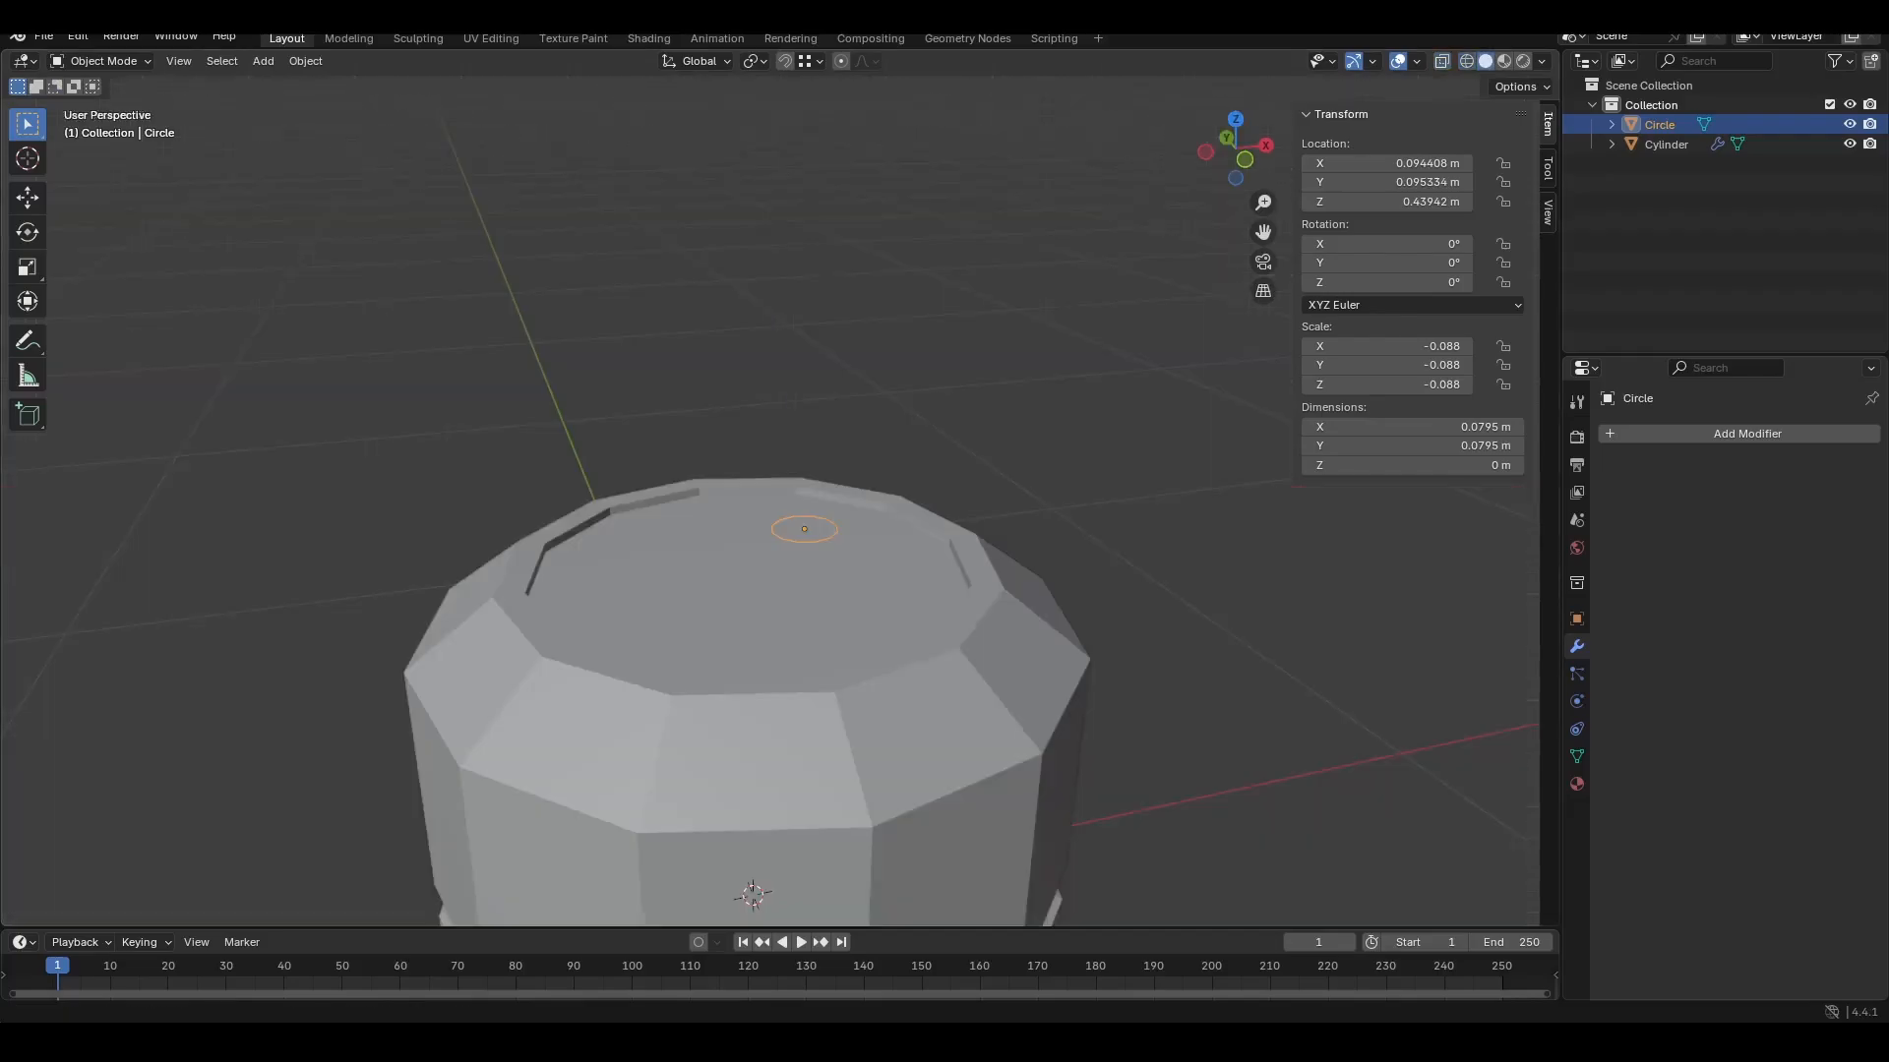
Step: Extrude the small circle's edges upward along Z by about 0.019 m to form a short ring
{"action": "left_click", "coordinate": [840, 531]}
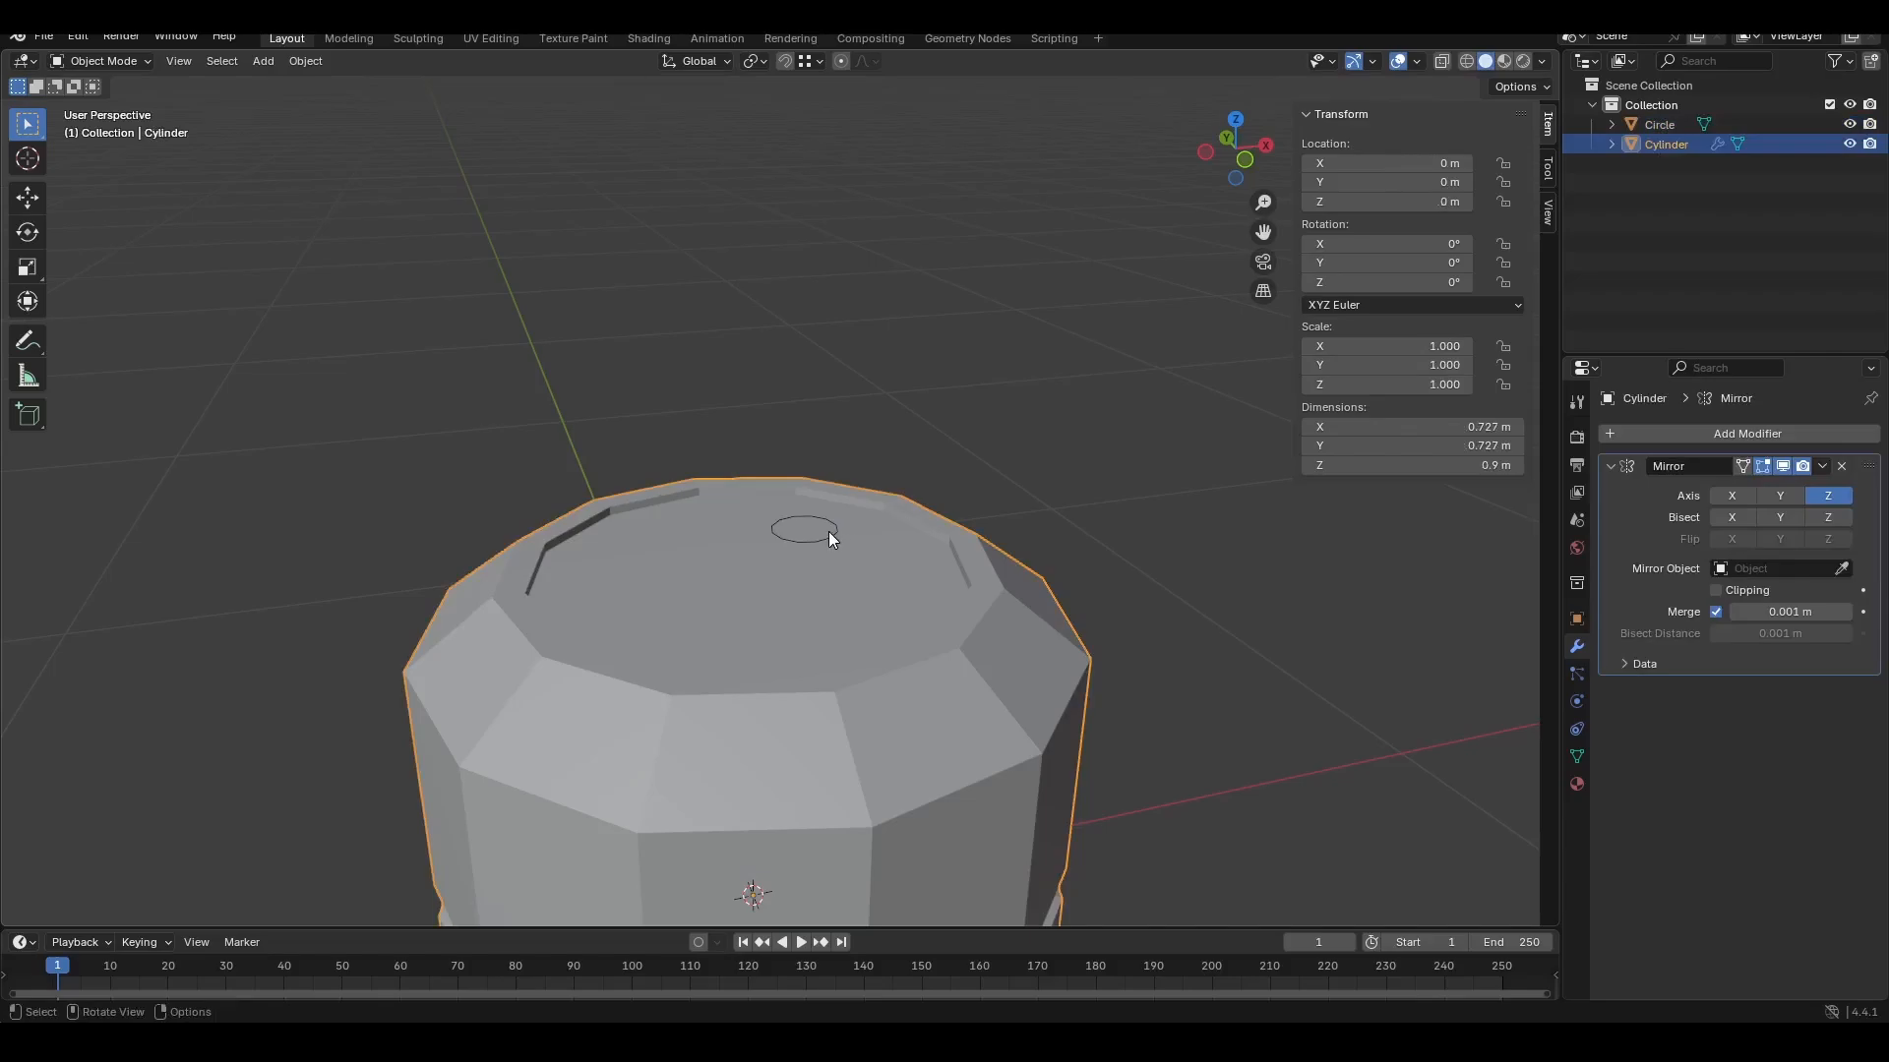
{"action": "left_click", "coordinate": [828, 531]}
{"action": "key", "text": "Tab"}
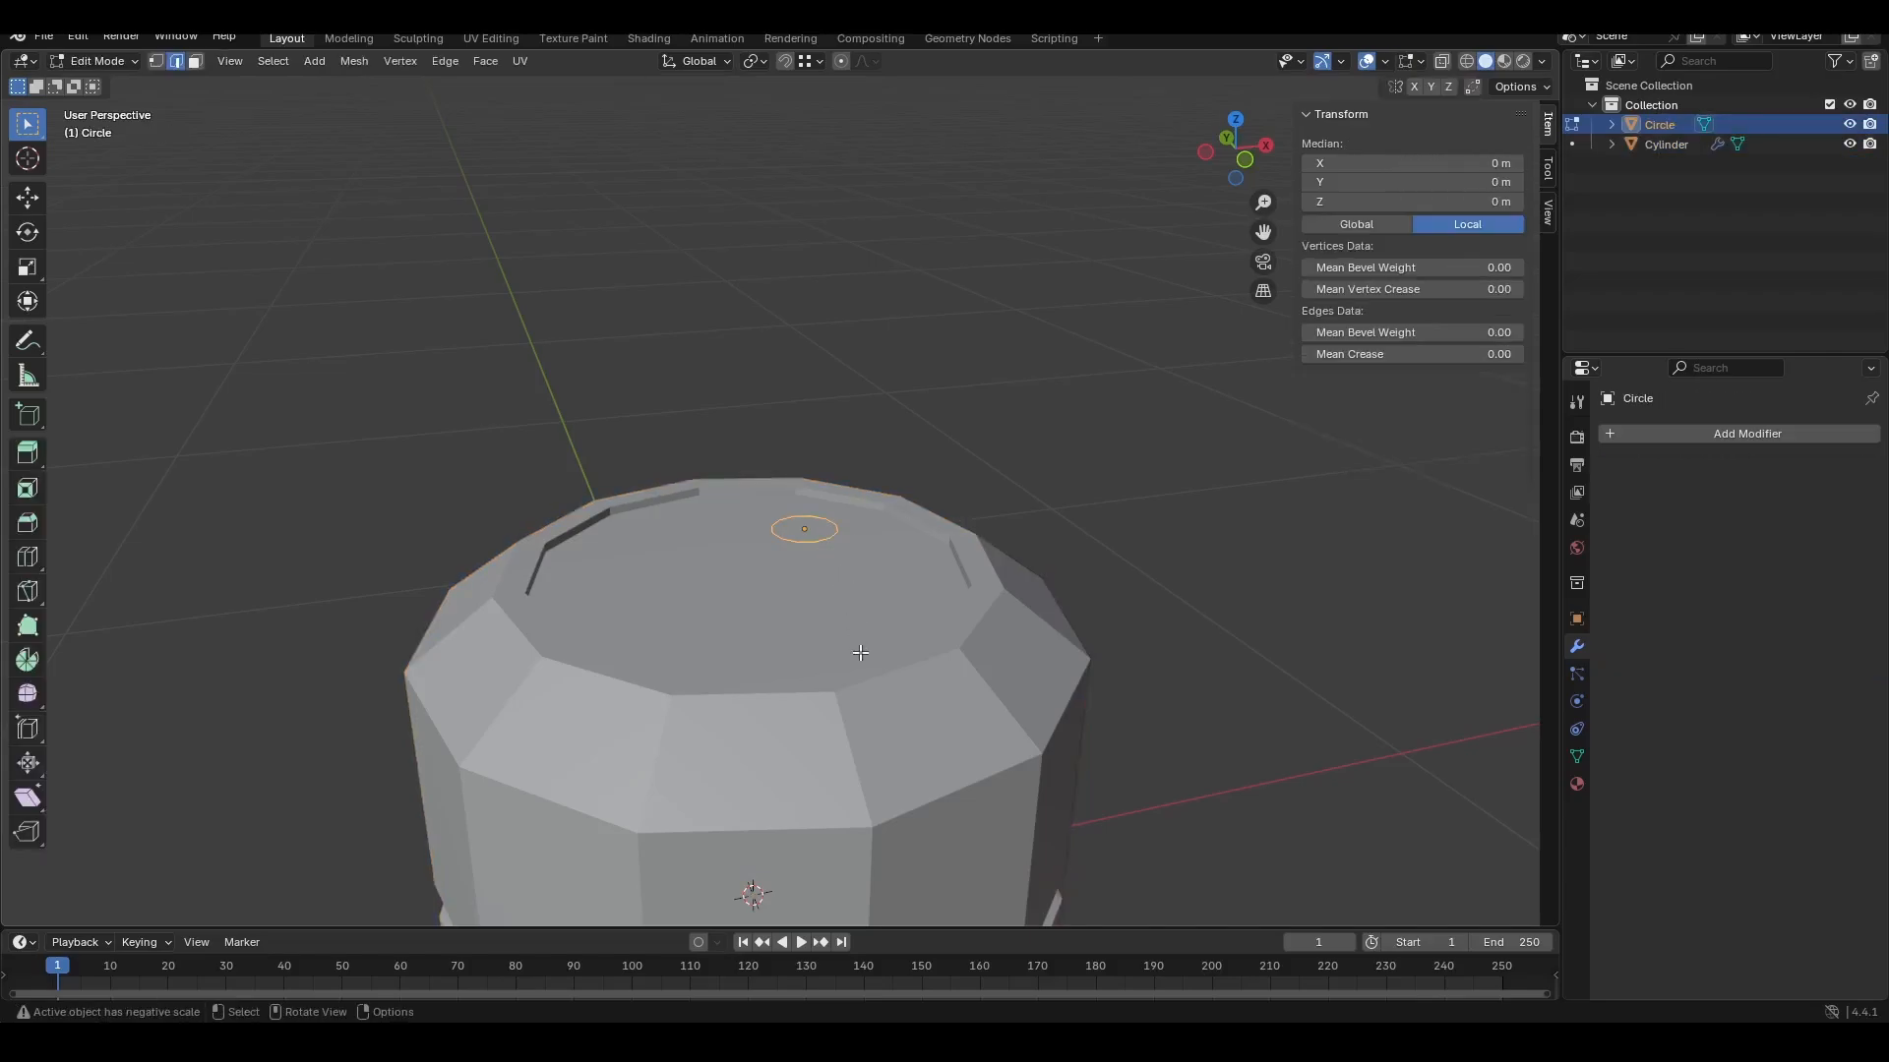
{"action": "key", "text": "e"}
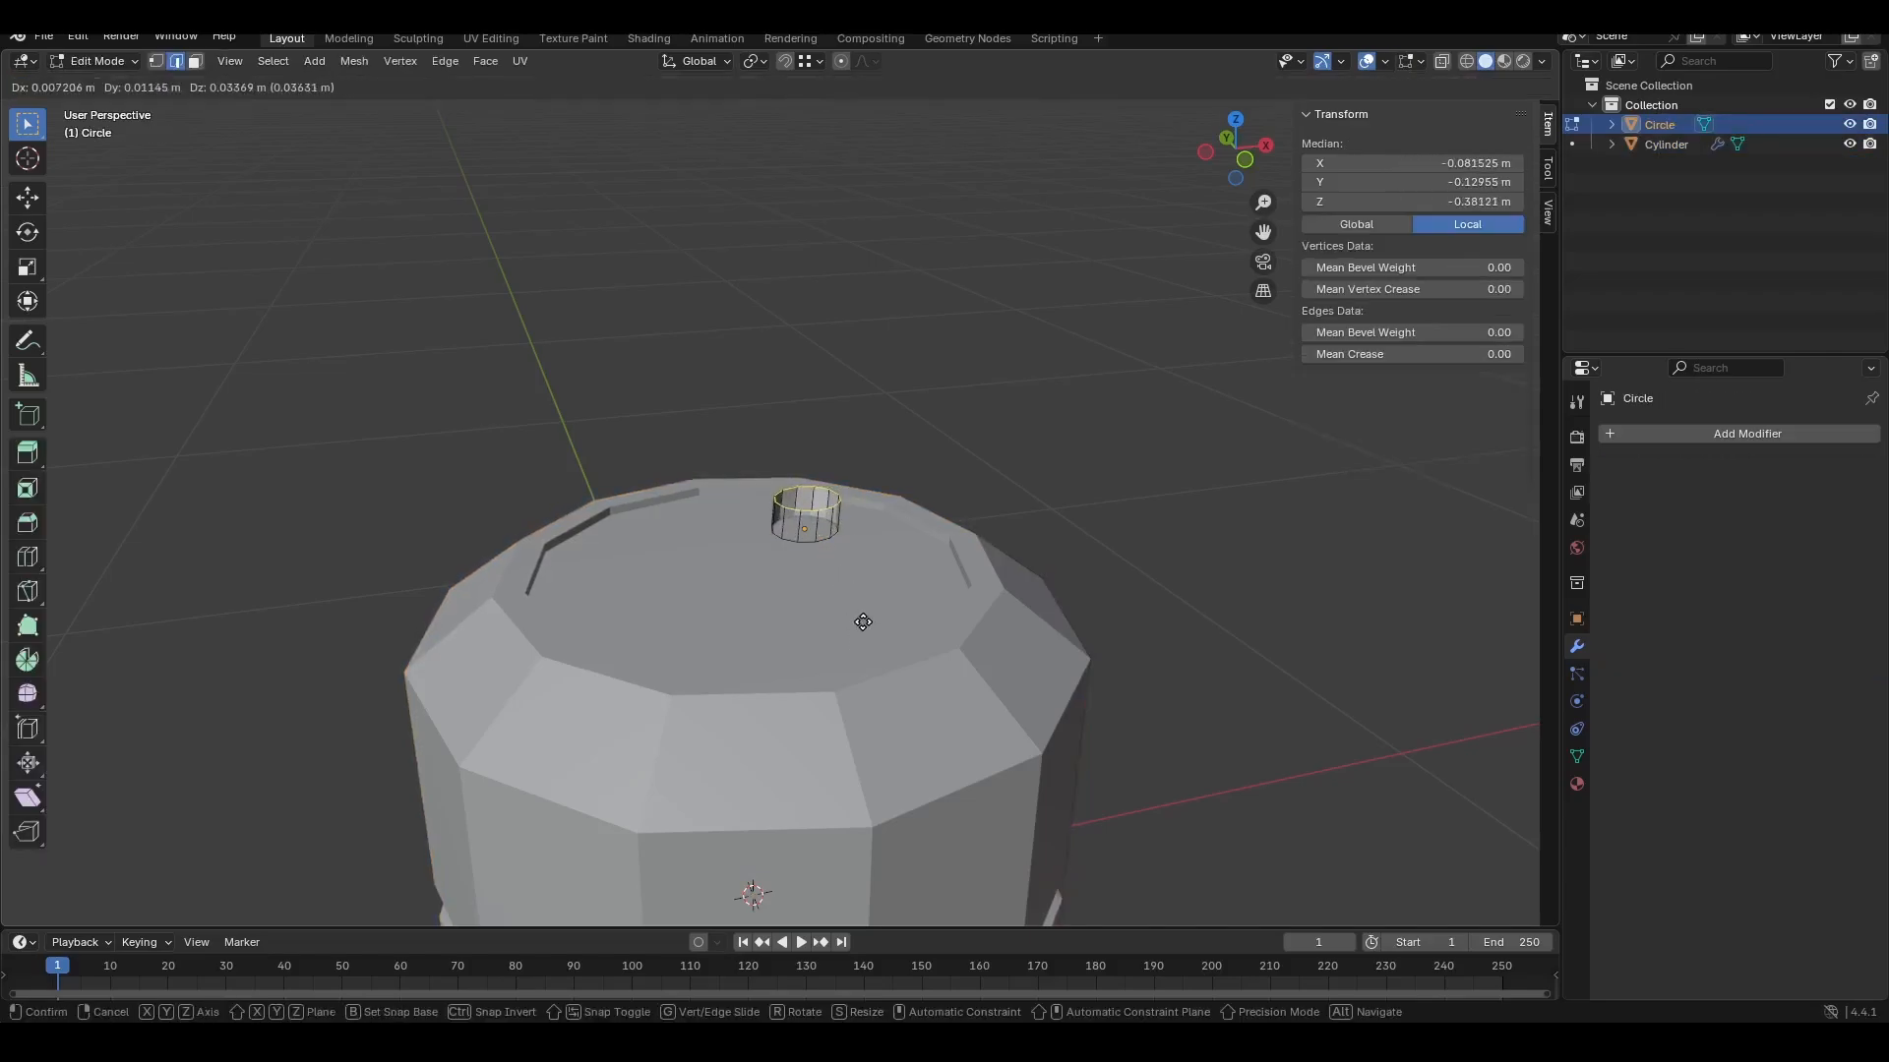
{"action": "key", "text": "z"}
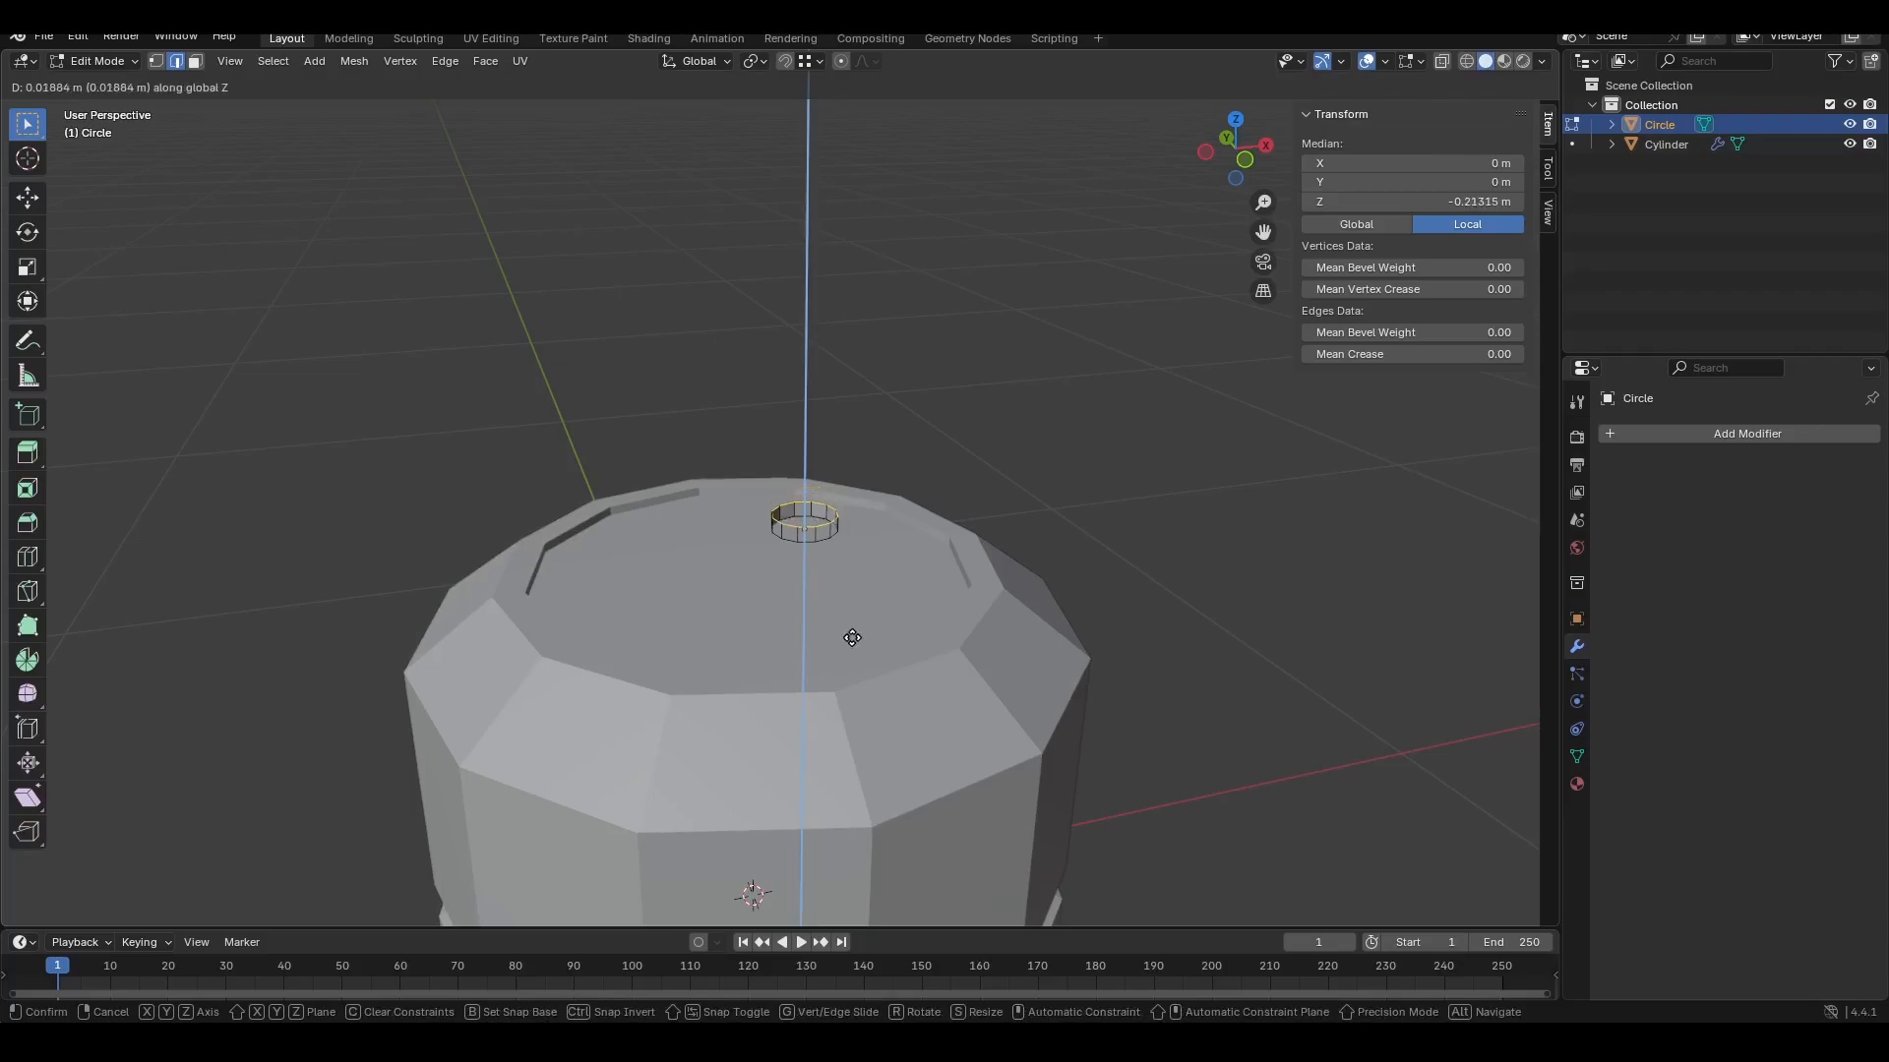
{"action": "left_click", "coordinate": [852, 638]}
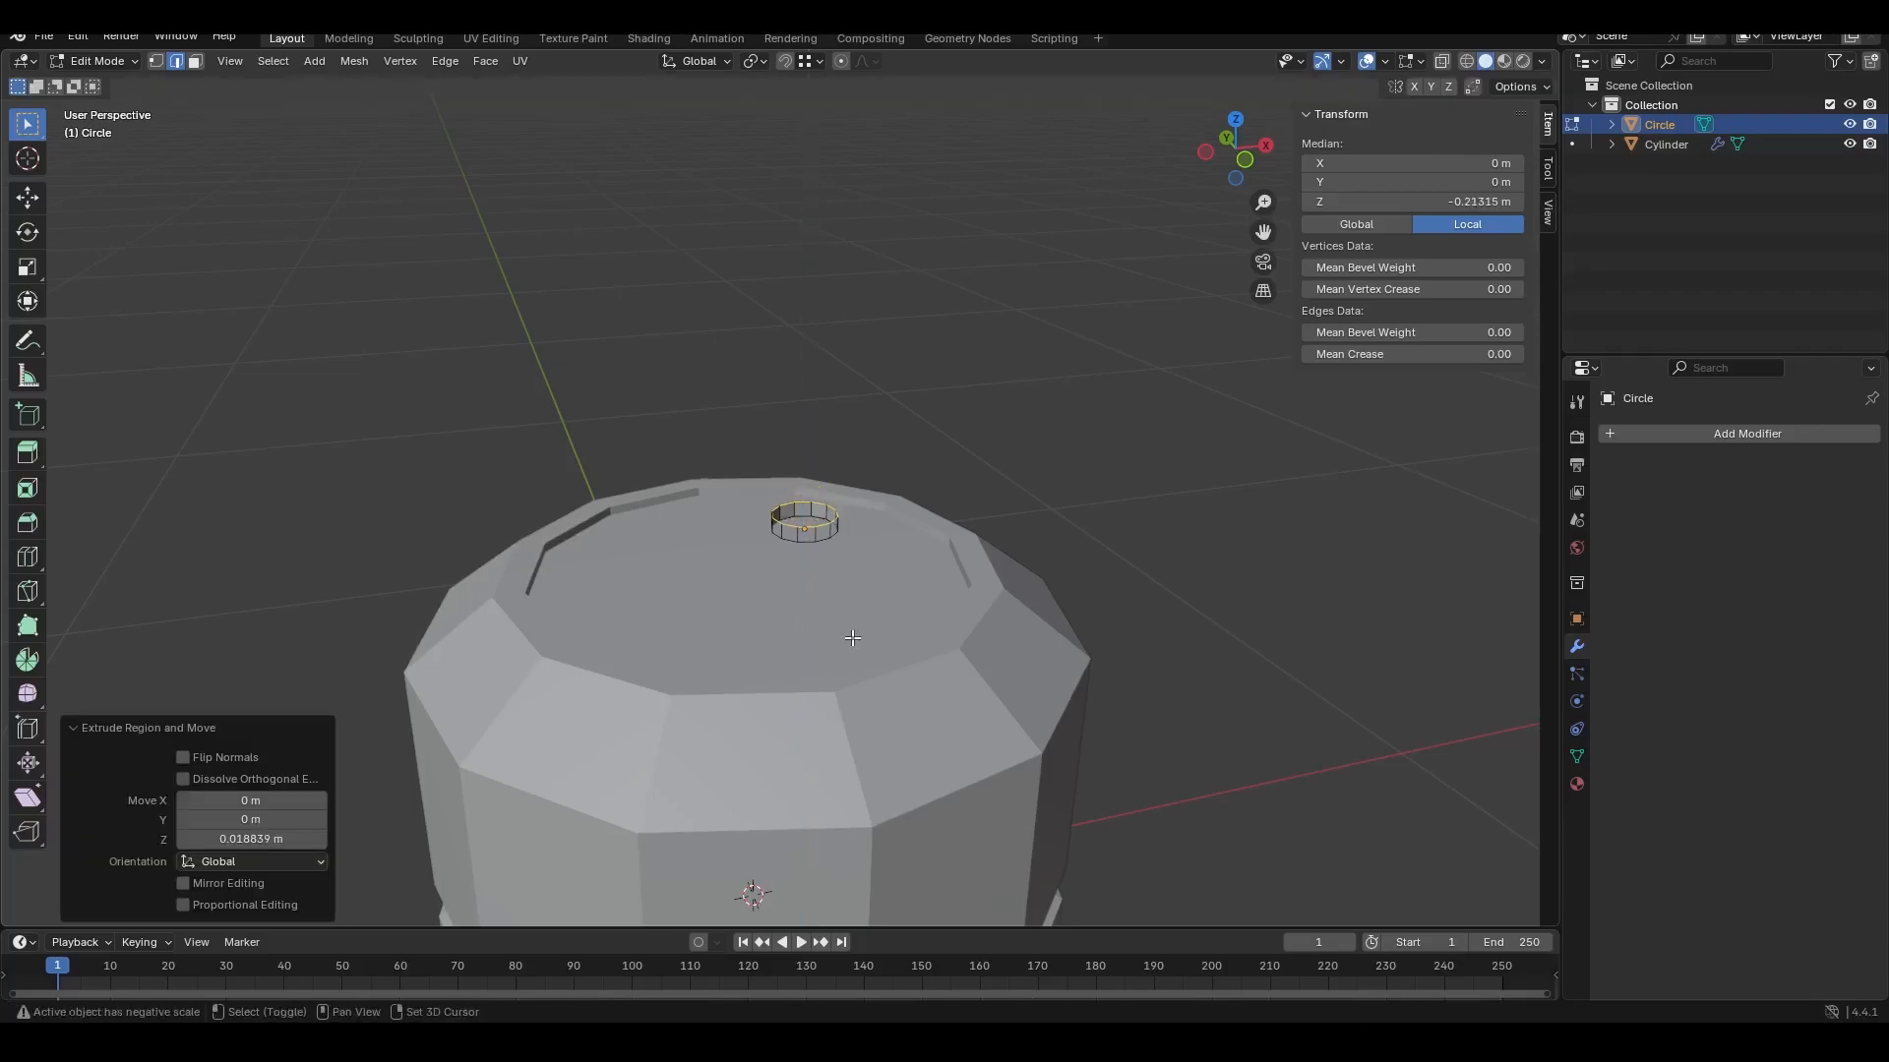
Step: Recalculate the normals of the whole ring to face outside
{"action": "key", "text": "a"}
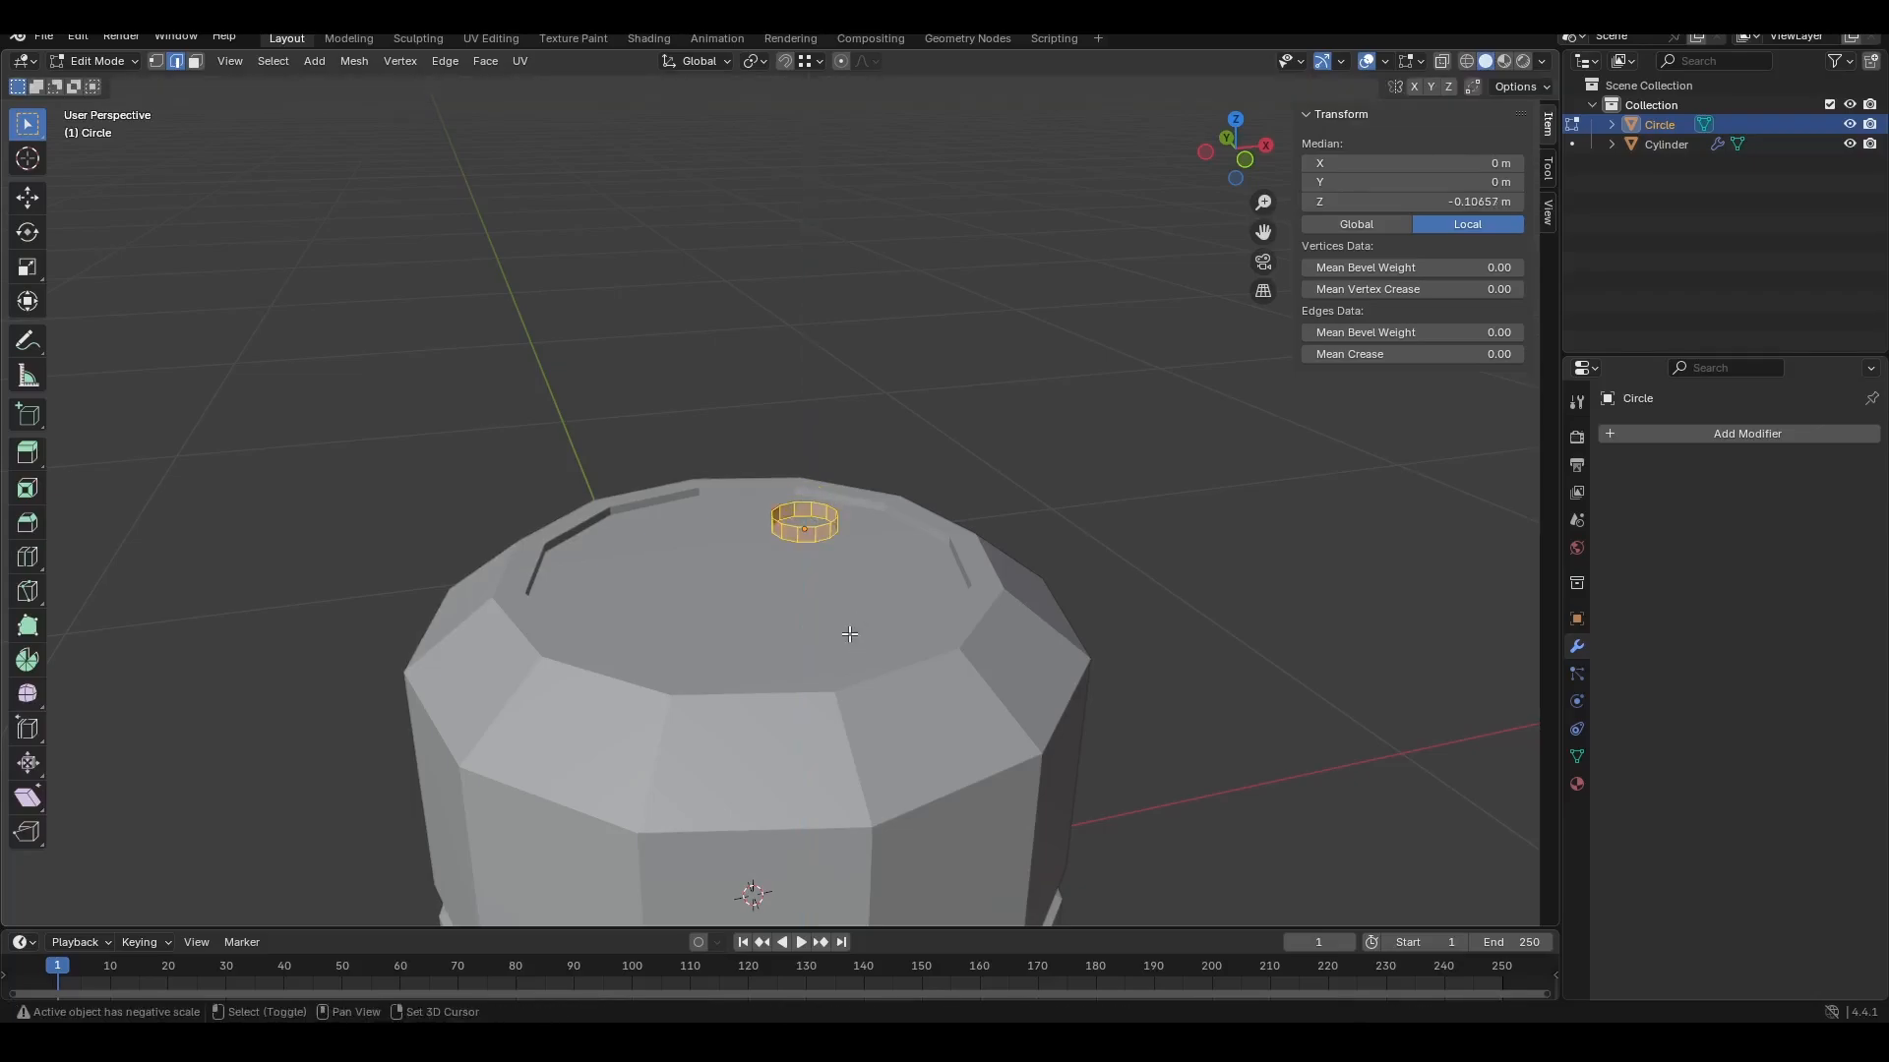
{"action": "key", "text": "shift+n"}
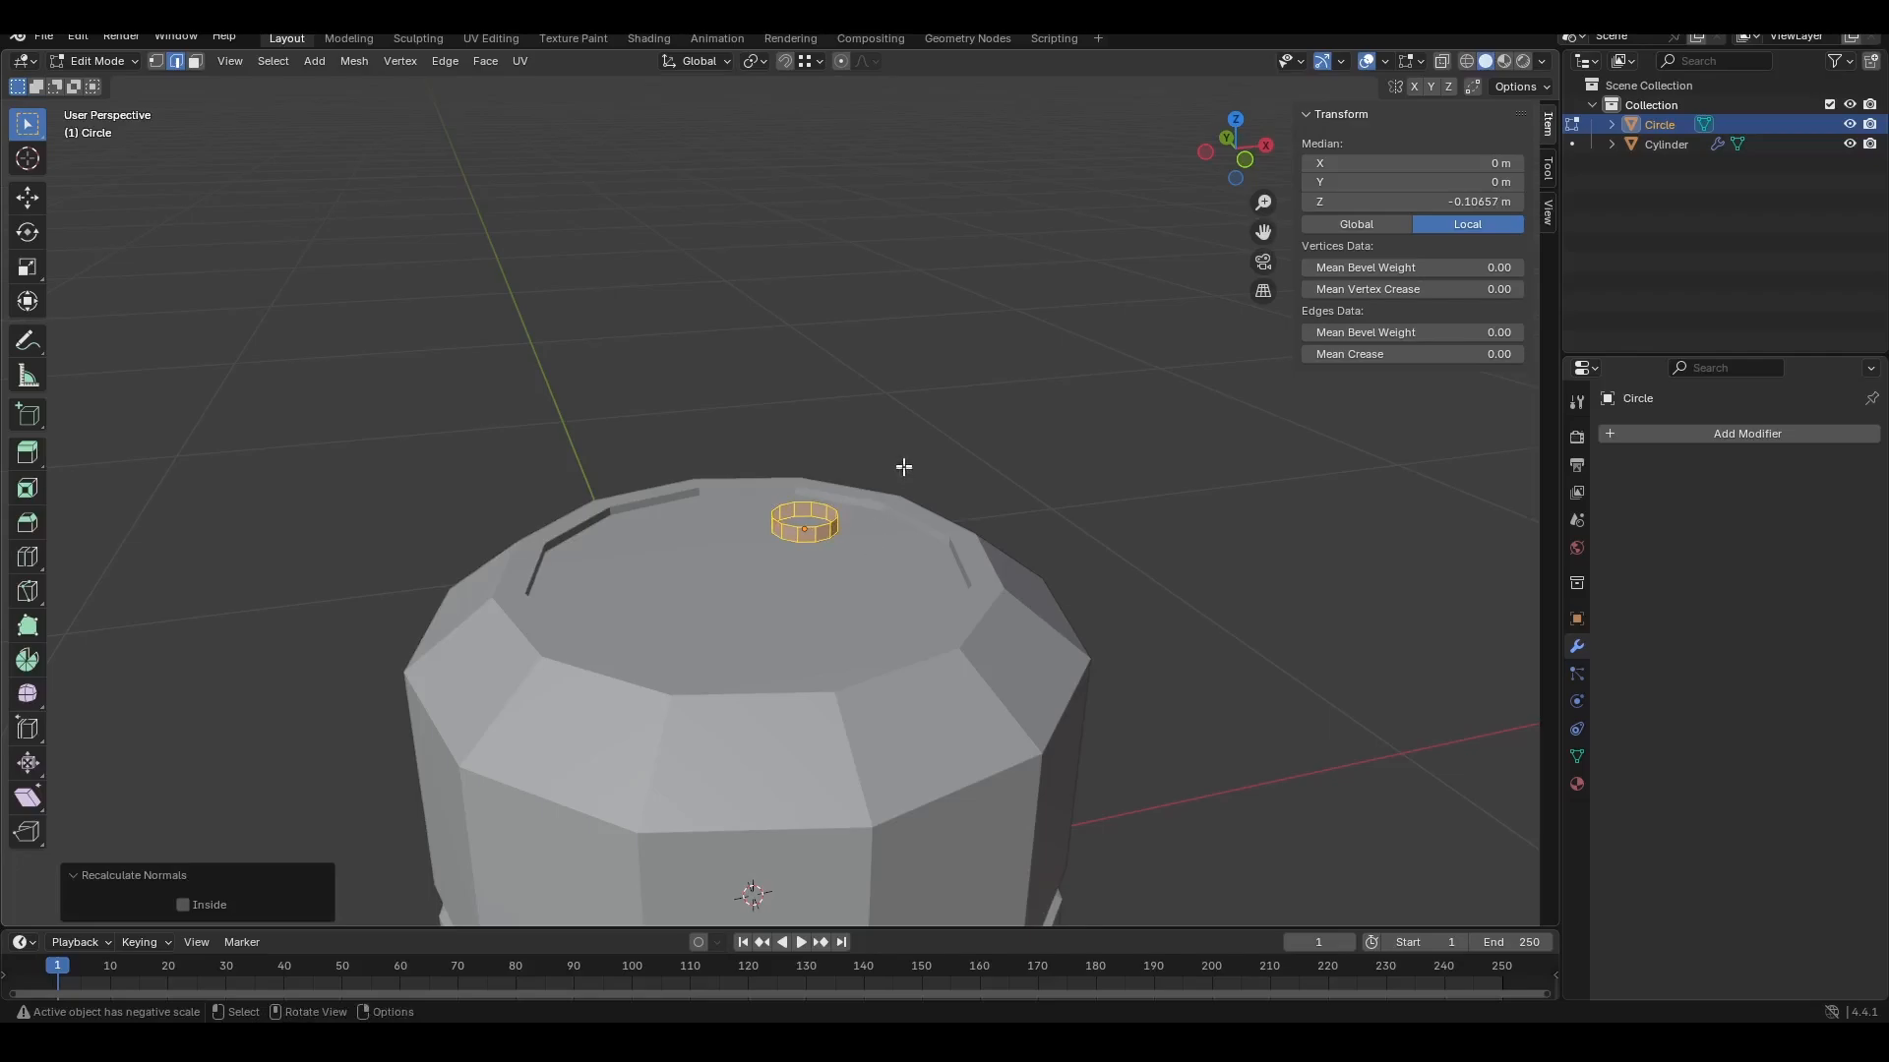
{"action": "left_click", "coordinate": [866, 515]}
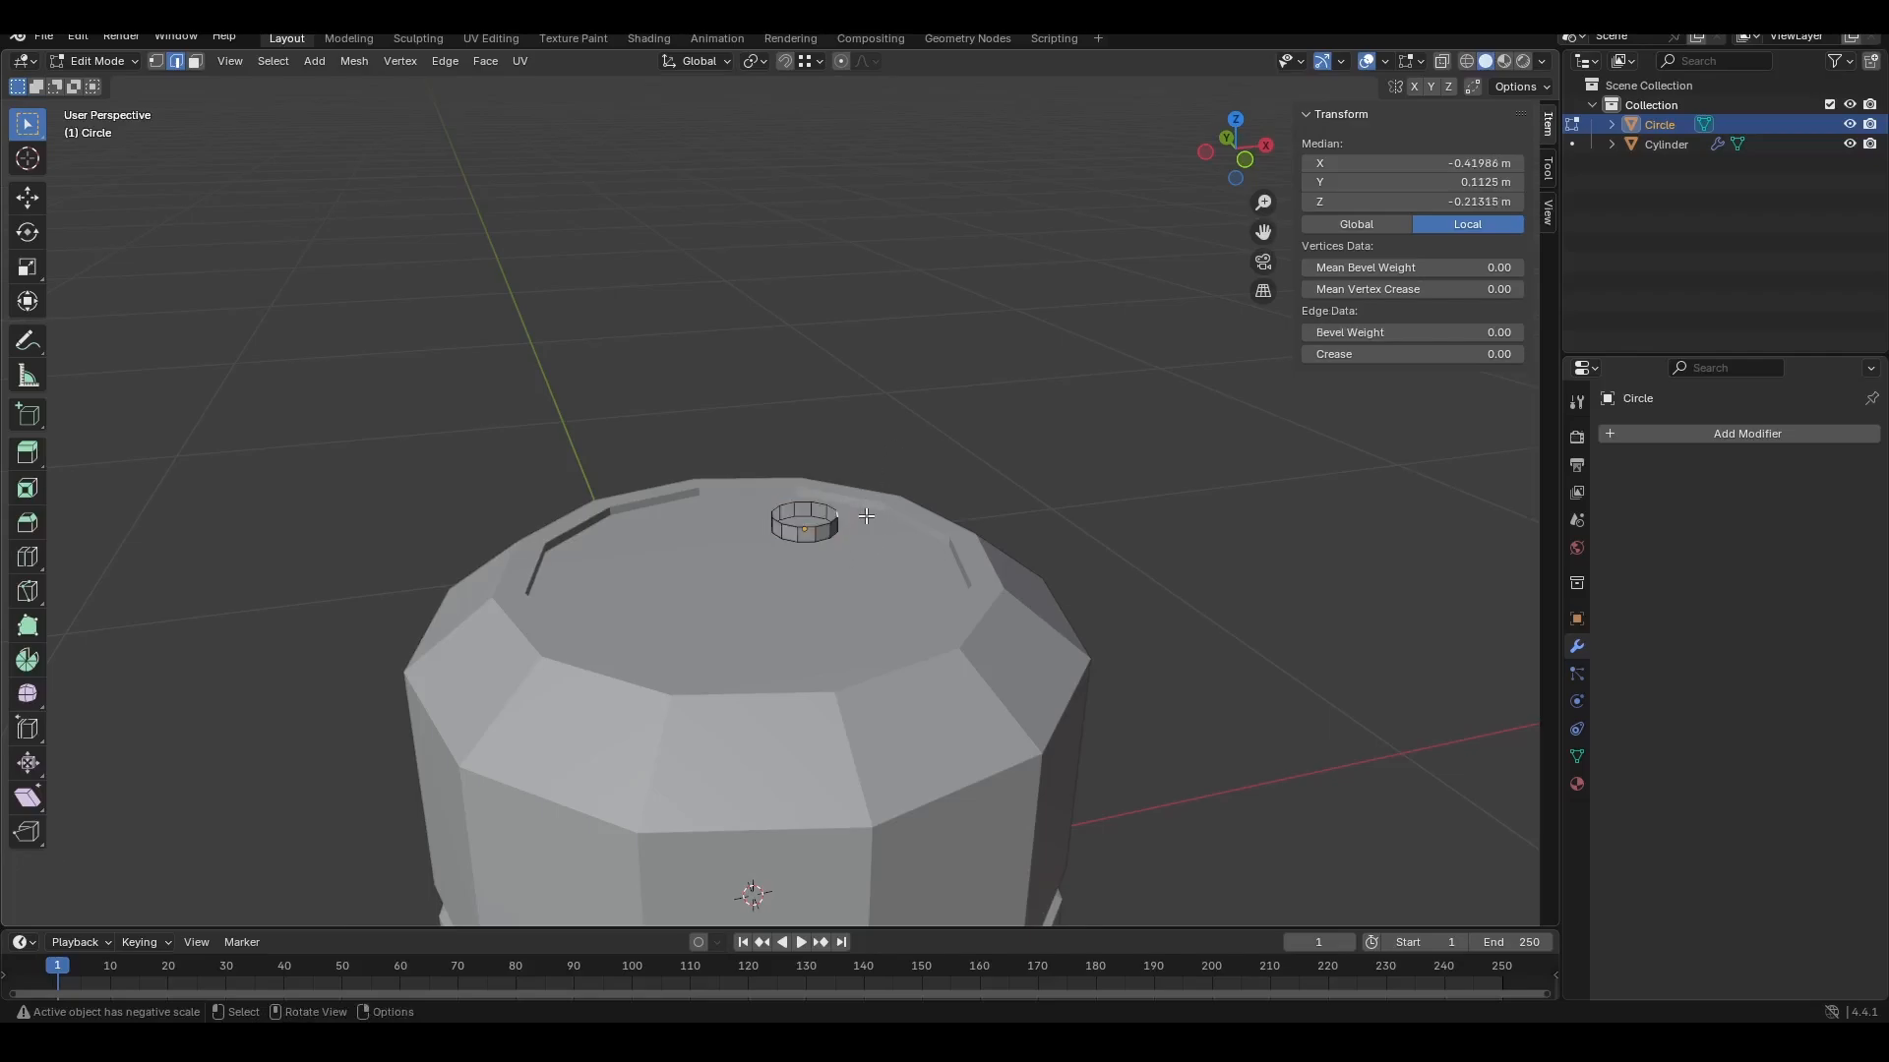
Step: Fill the ring's open top with a row of faces, starting from one edge of the upper rim
{"action": "scroll", "coordinate": [865, 515], "scroll_direction": "up", "scroll_amount": 6}
{"action": "scroll", "coordinate": [787, 551], "scroll_direction": "down", "scroll_amount": 1}
{"action": "key", "text": "1"}
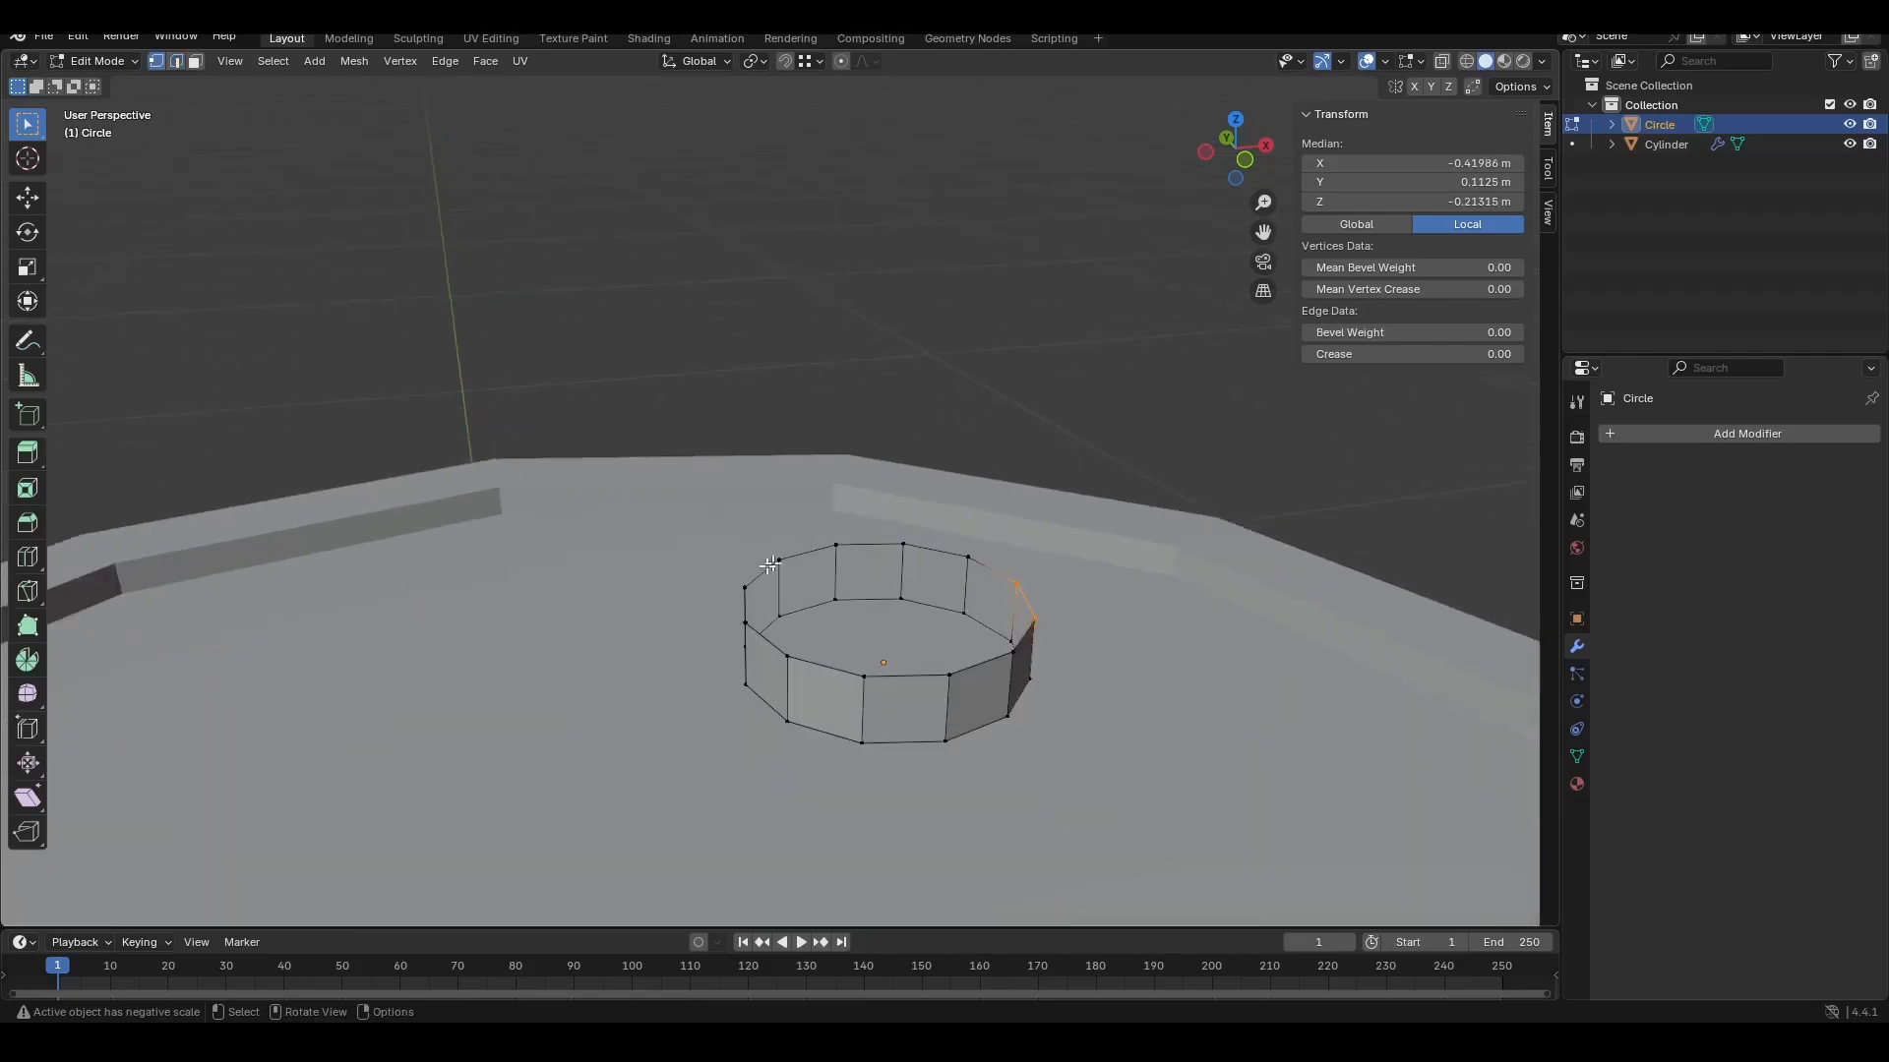
{"action": "left_click", "coordinate": [745, 587]}
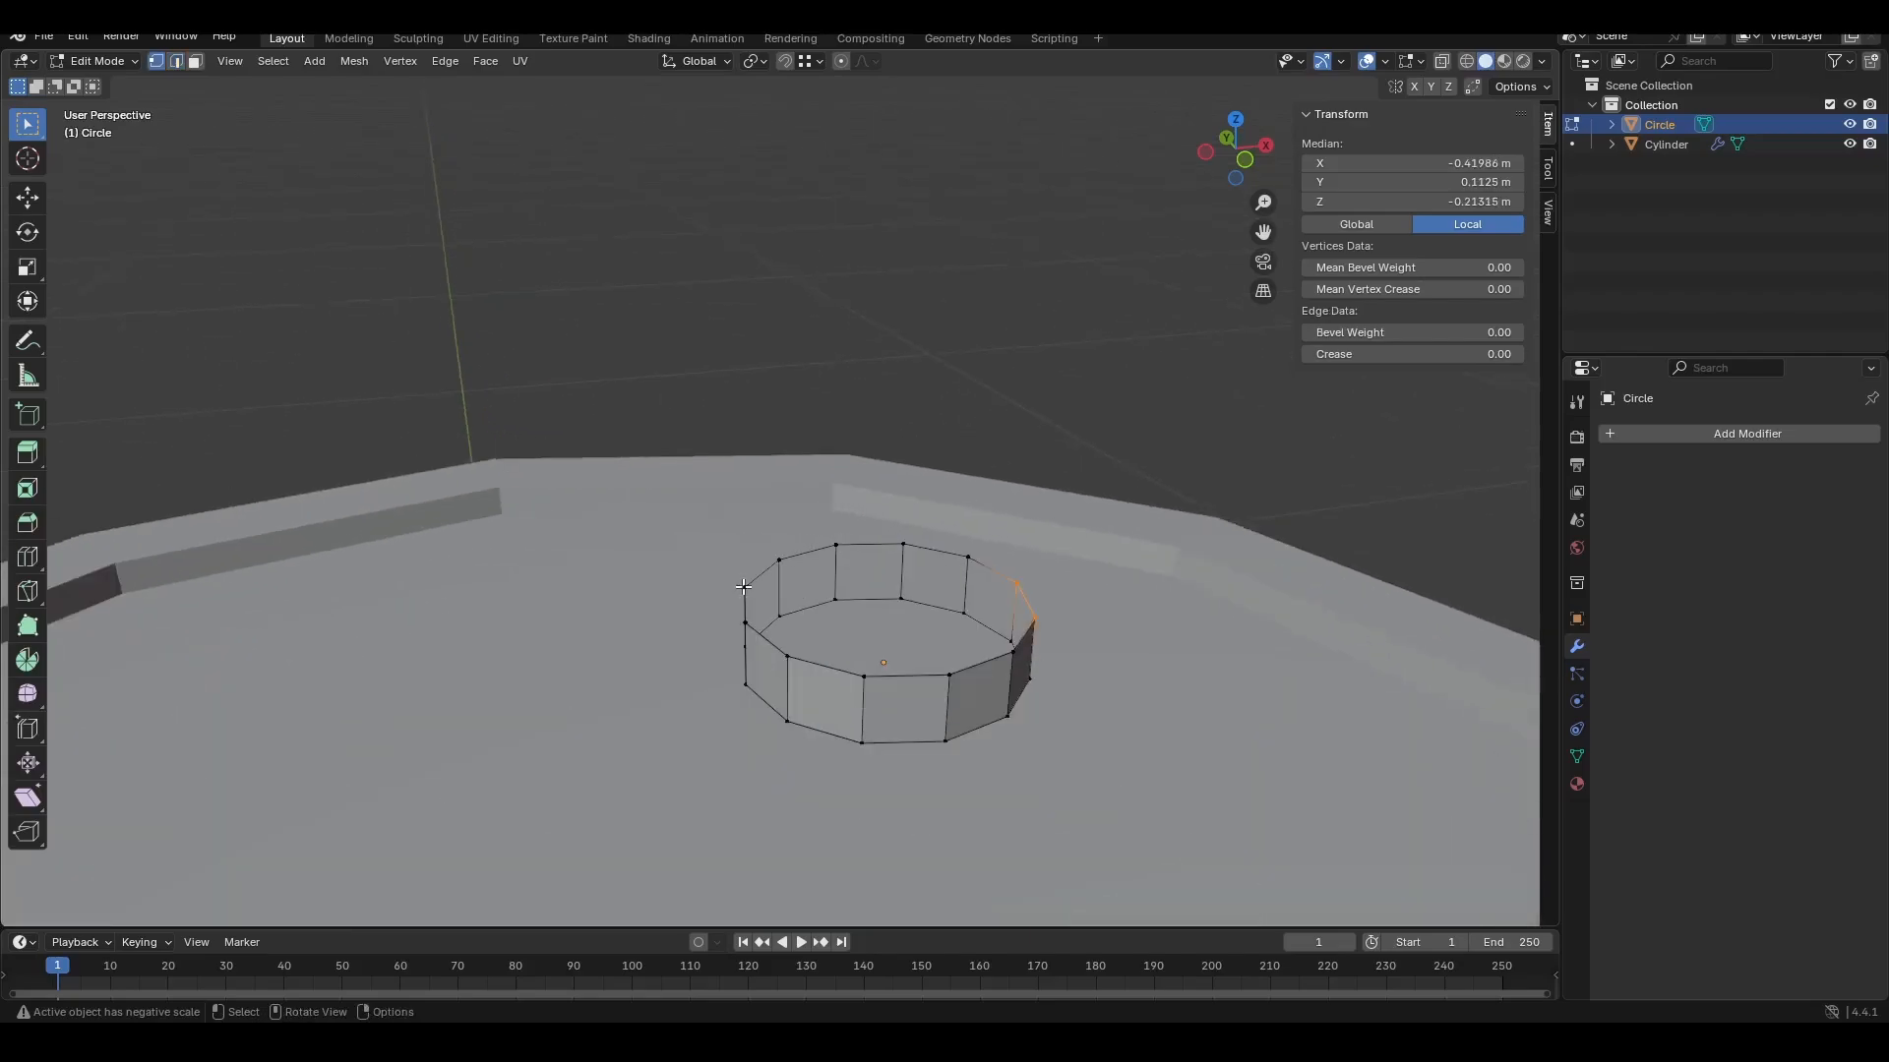
{"action": "key", "text": "2"}
{"action": "left_click", "coordinate": [786, 561]}
{"action": "key", "text": "f"}
{"action": "key", "text": "f"}
{"action": "key", "text": "f"}
{"action": "key", "text": "f"}
{"action": "key", "text": "f"}
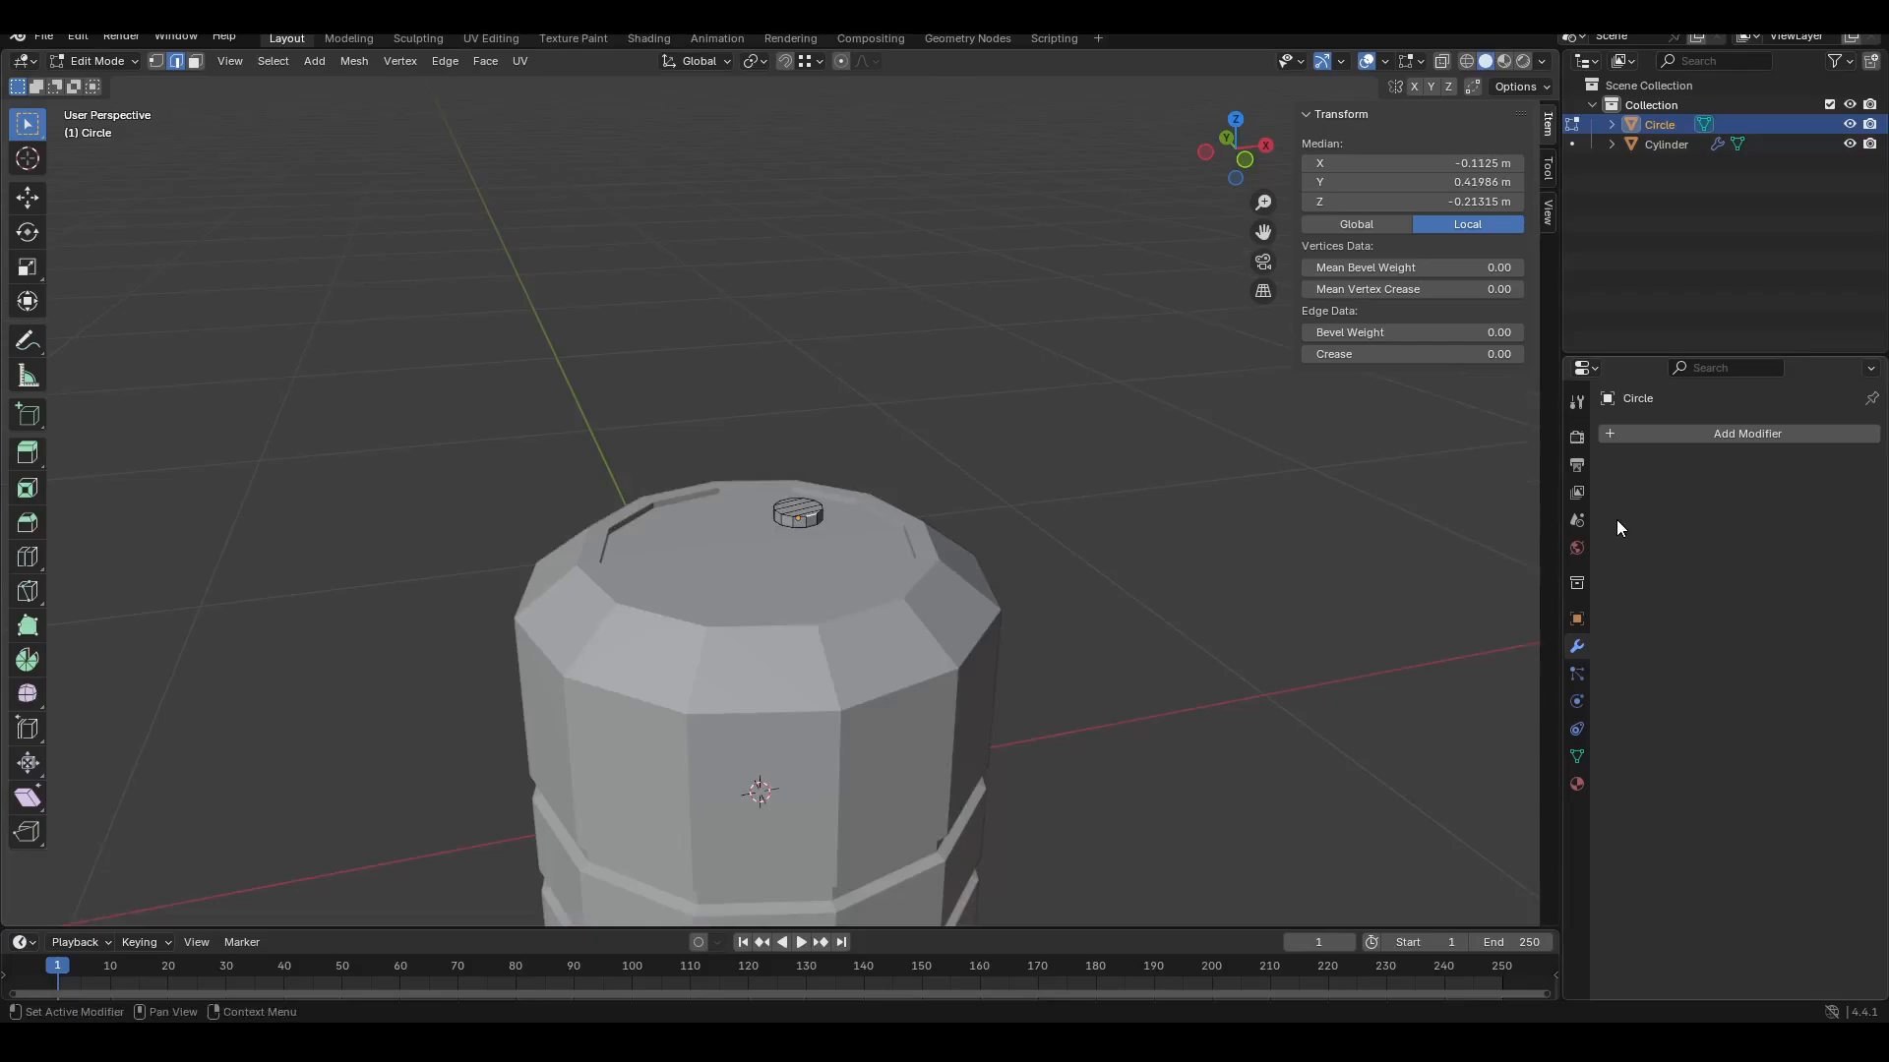
{"action": "left_click", "coordinate": [1684, 144]}
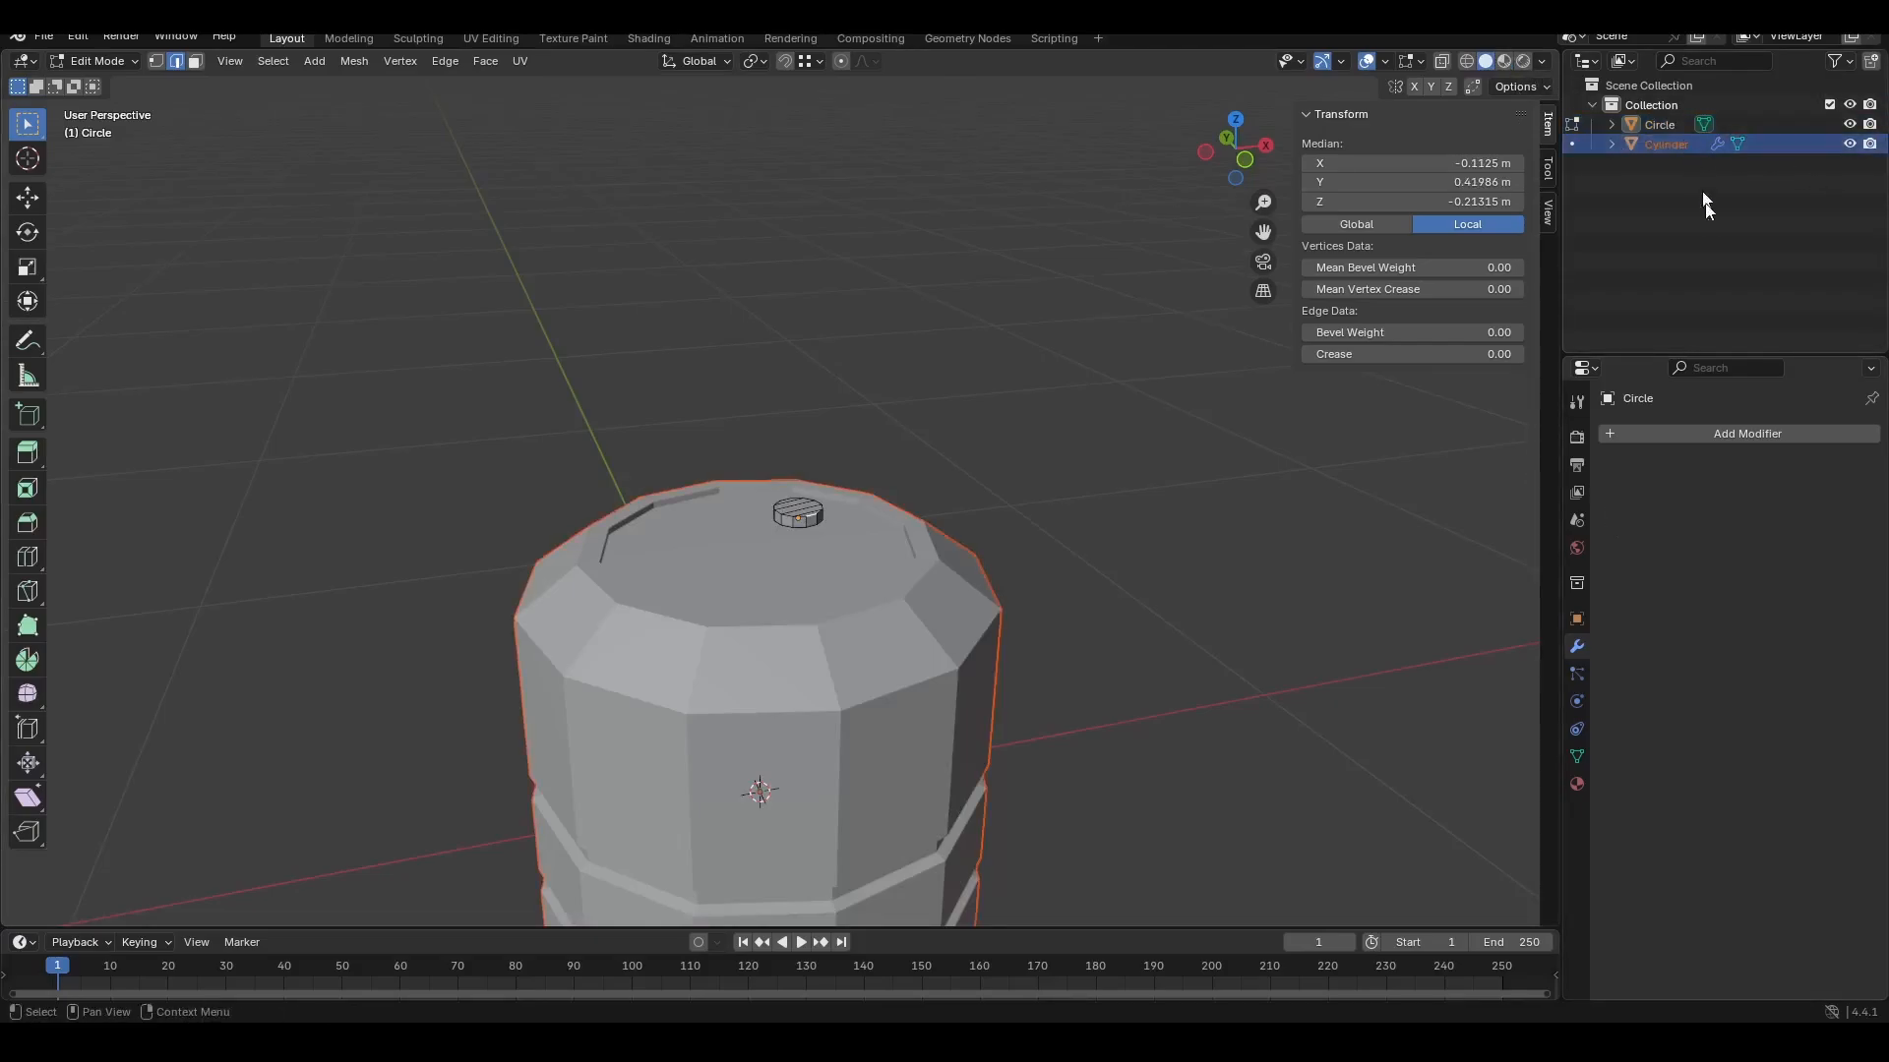
{"action": "left_click", "coordinate": [1579, 677]}
{"action": "left_click", "coordinate": [1576, 647]}
{"action": "left_click", "coordinate": [1577, 675]}
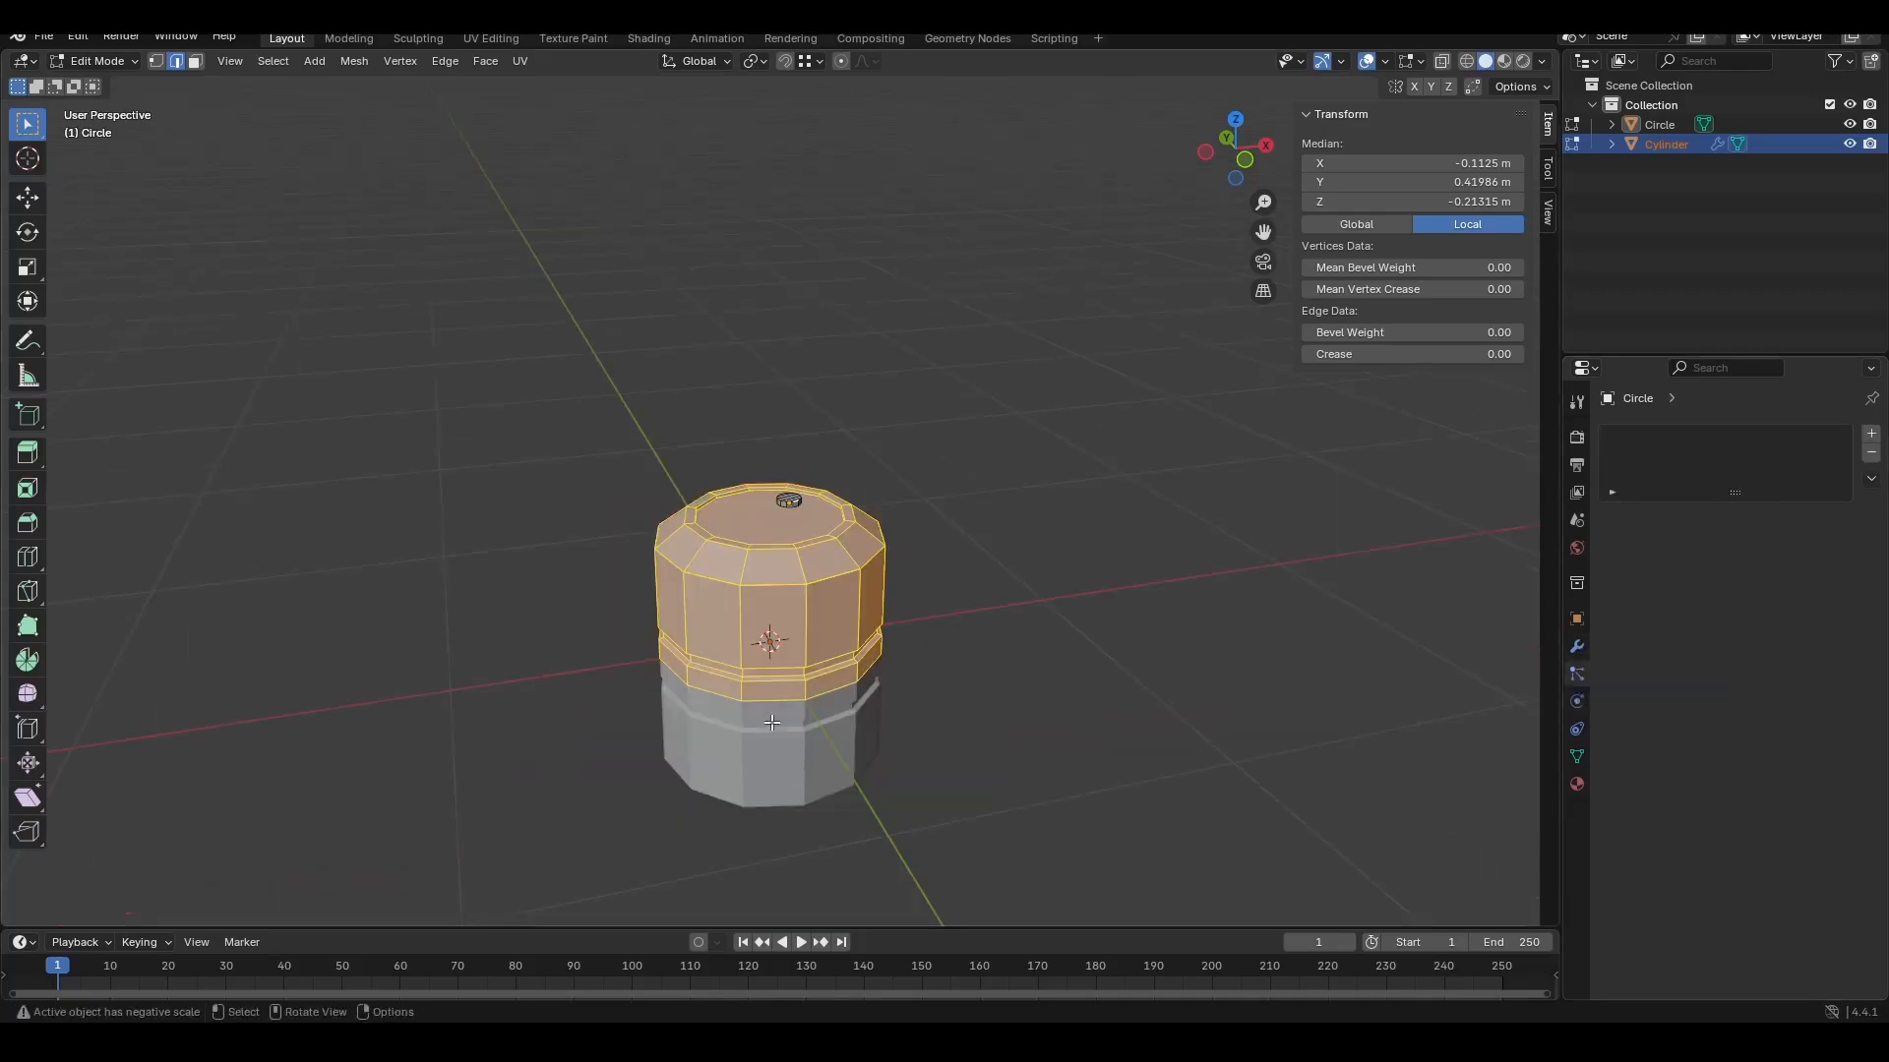
{"action": "key", "text": "KP_1"}
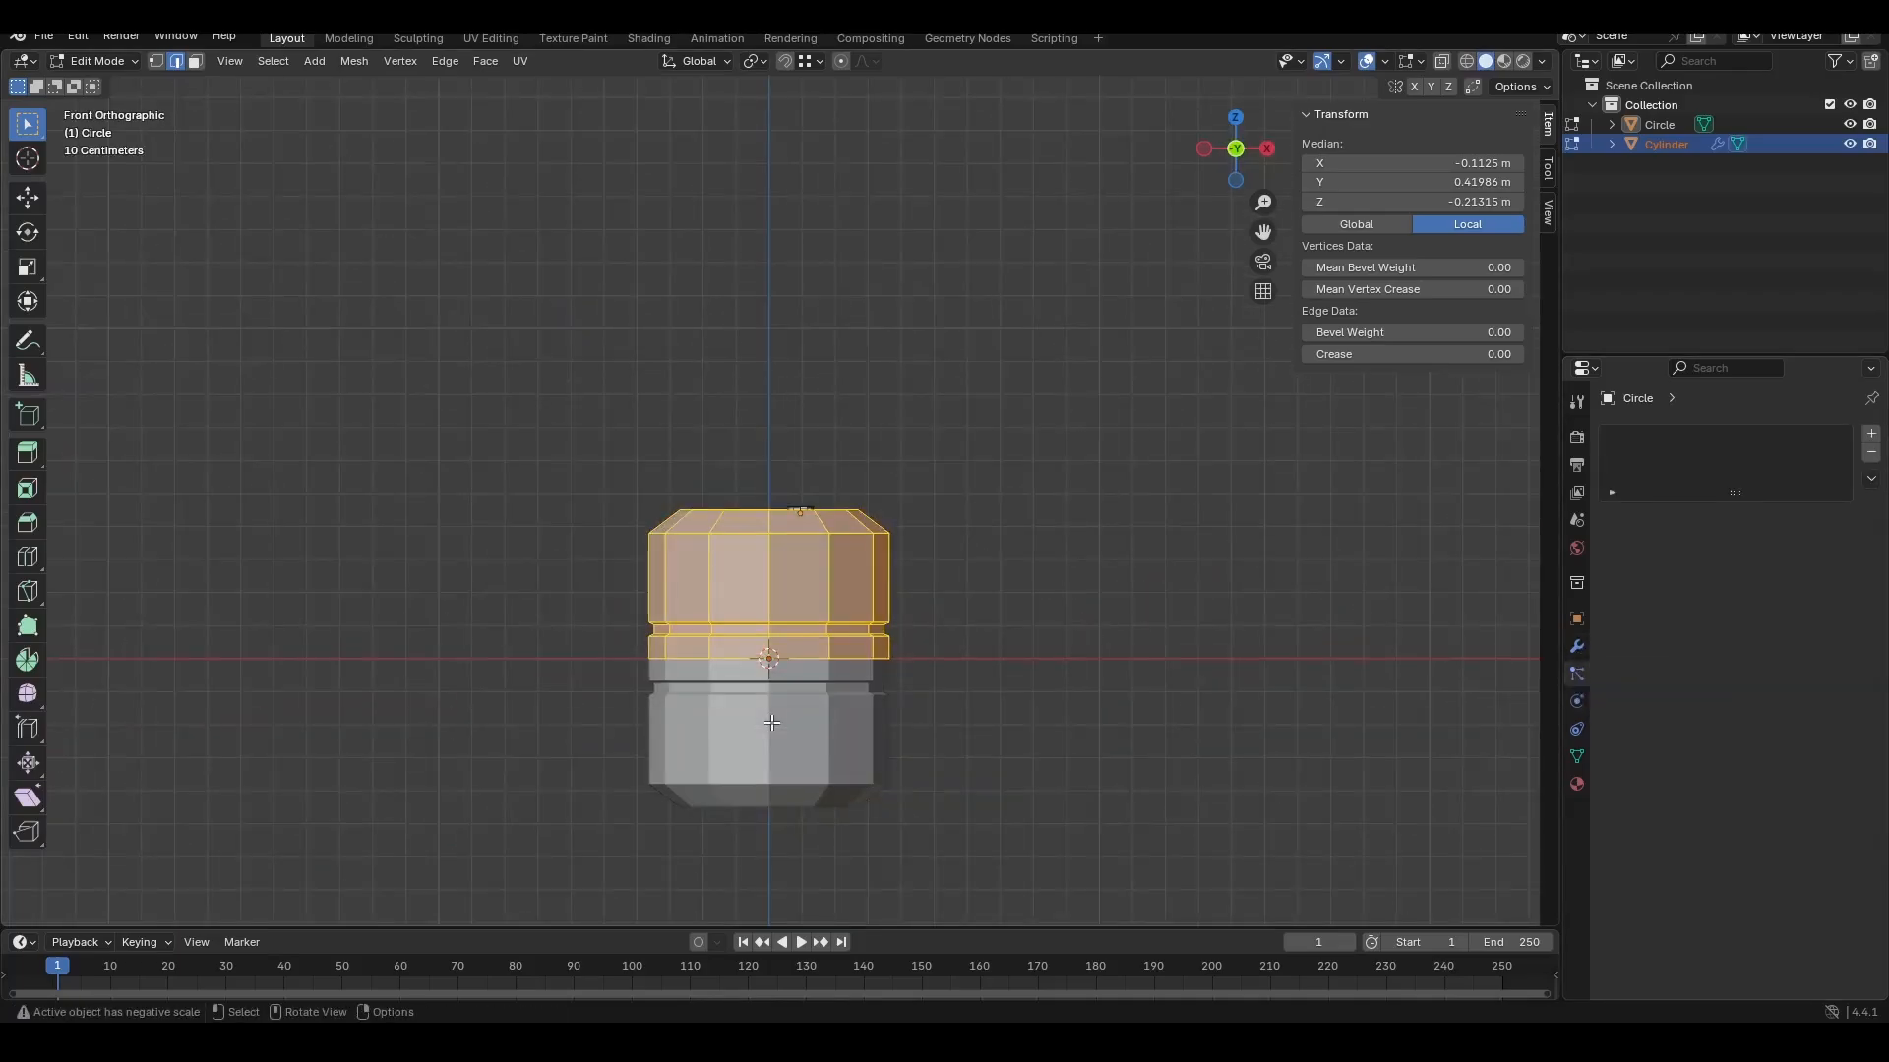
{"action": "left_click", "coordinate": [1572, 648]}
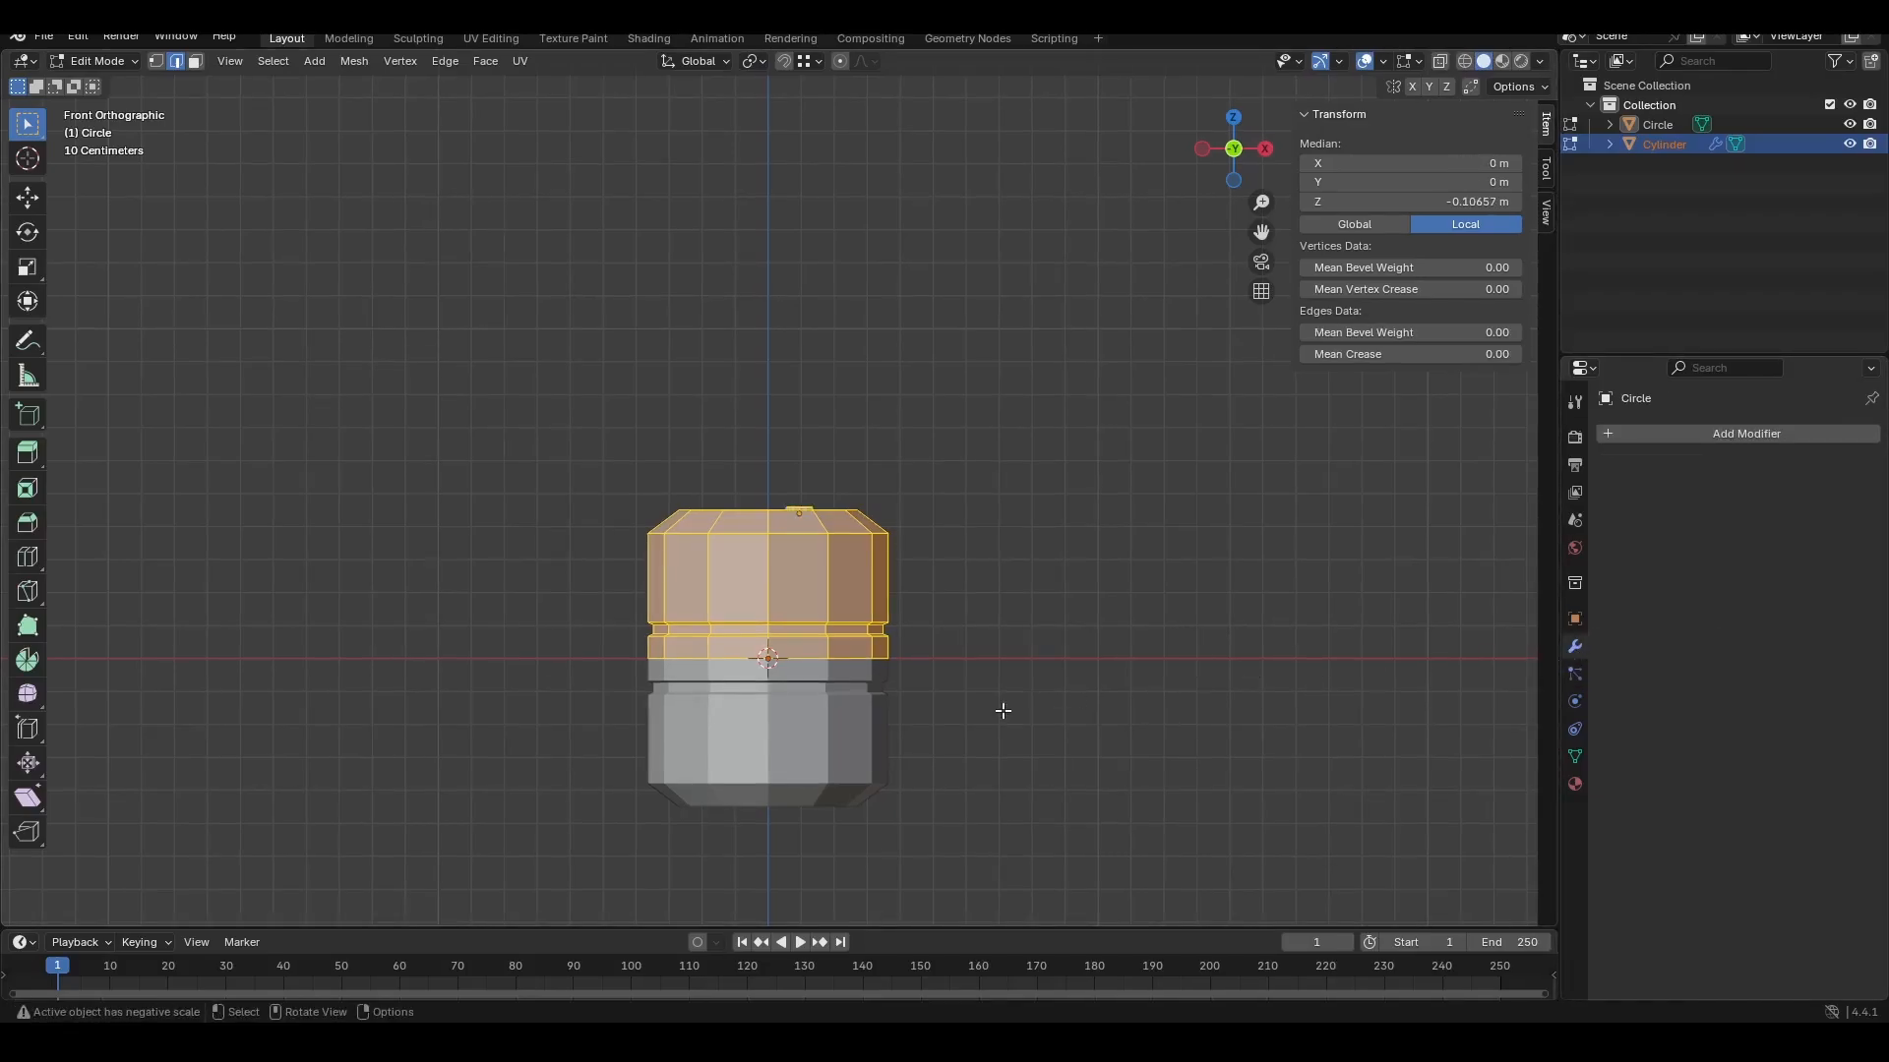
Step: Return to Object Mode, apply the barrel cylinder's Mirror modifier, and deselect the barrel
{"action": "key", "text": "Tab"}
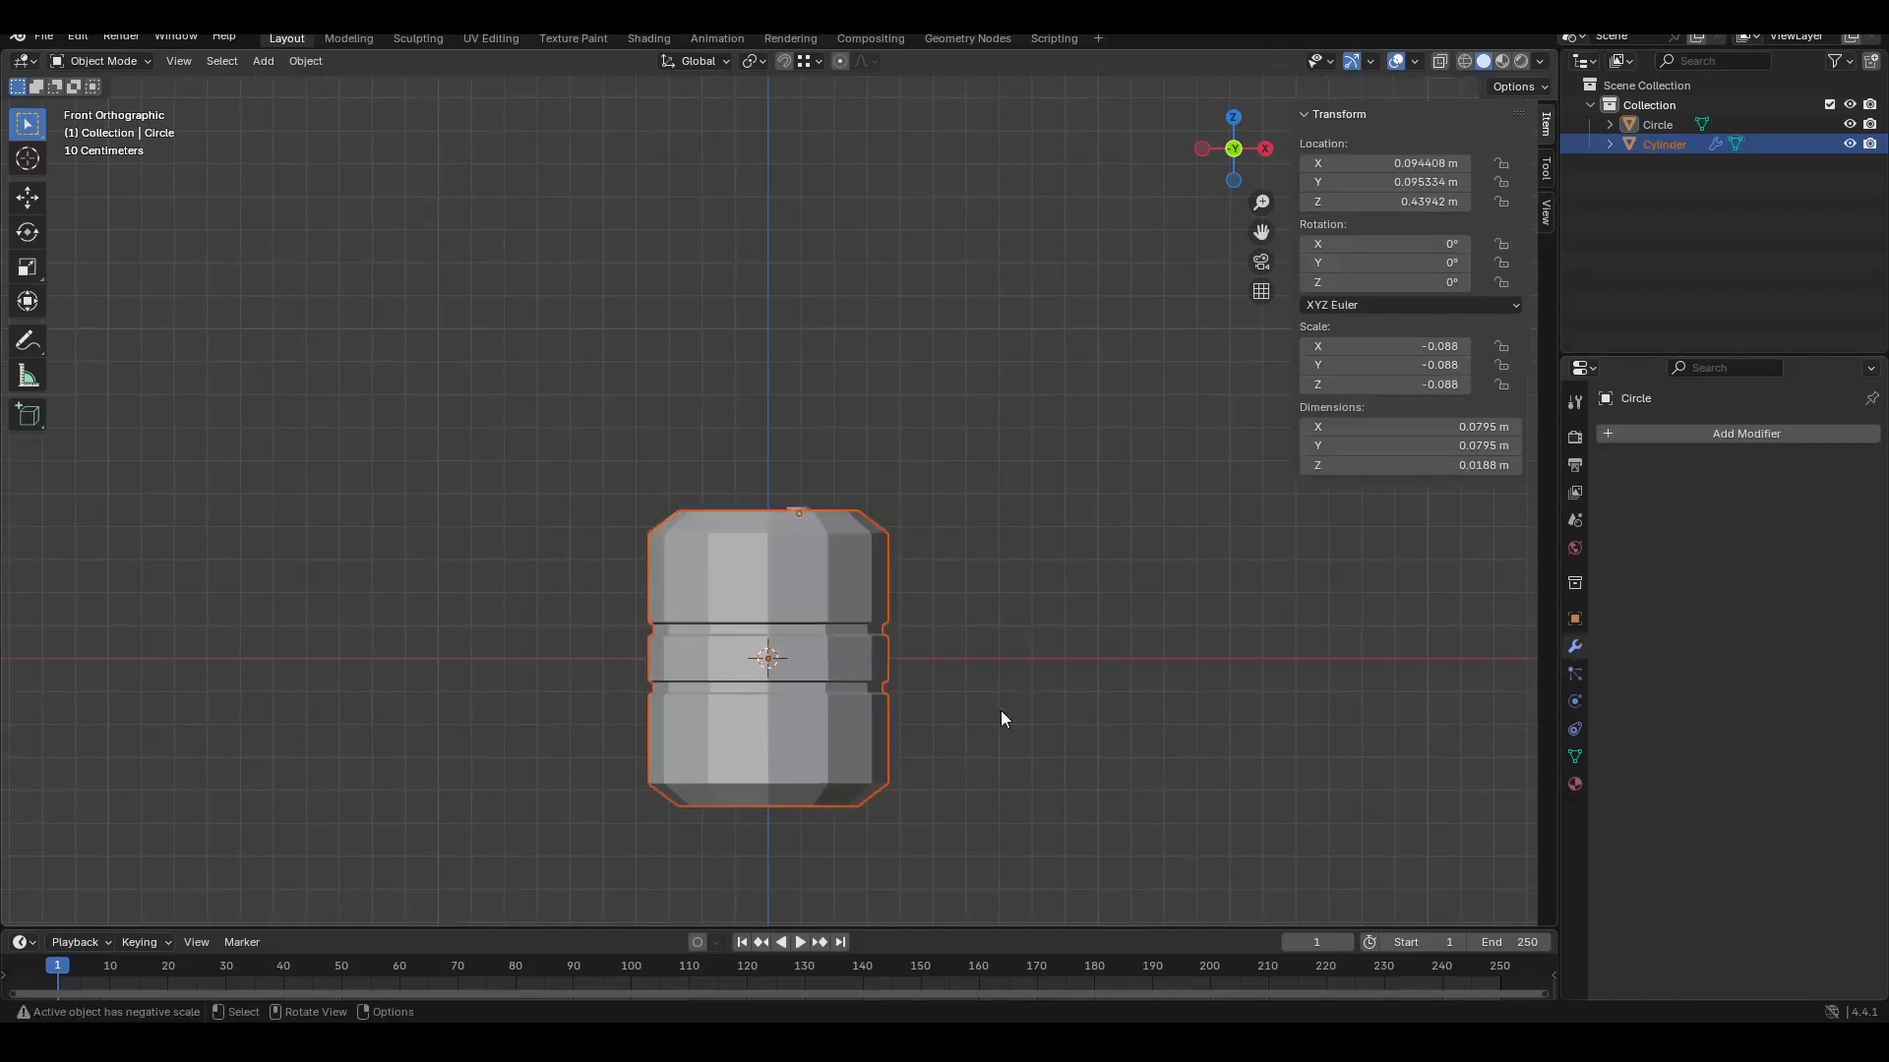
{"action": "left_click", "coordinate": [797, 710]}
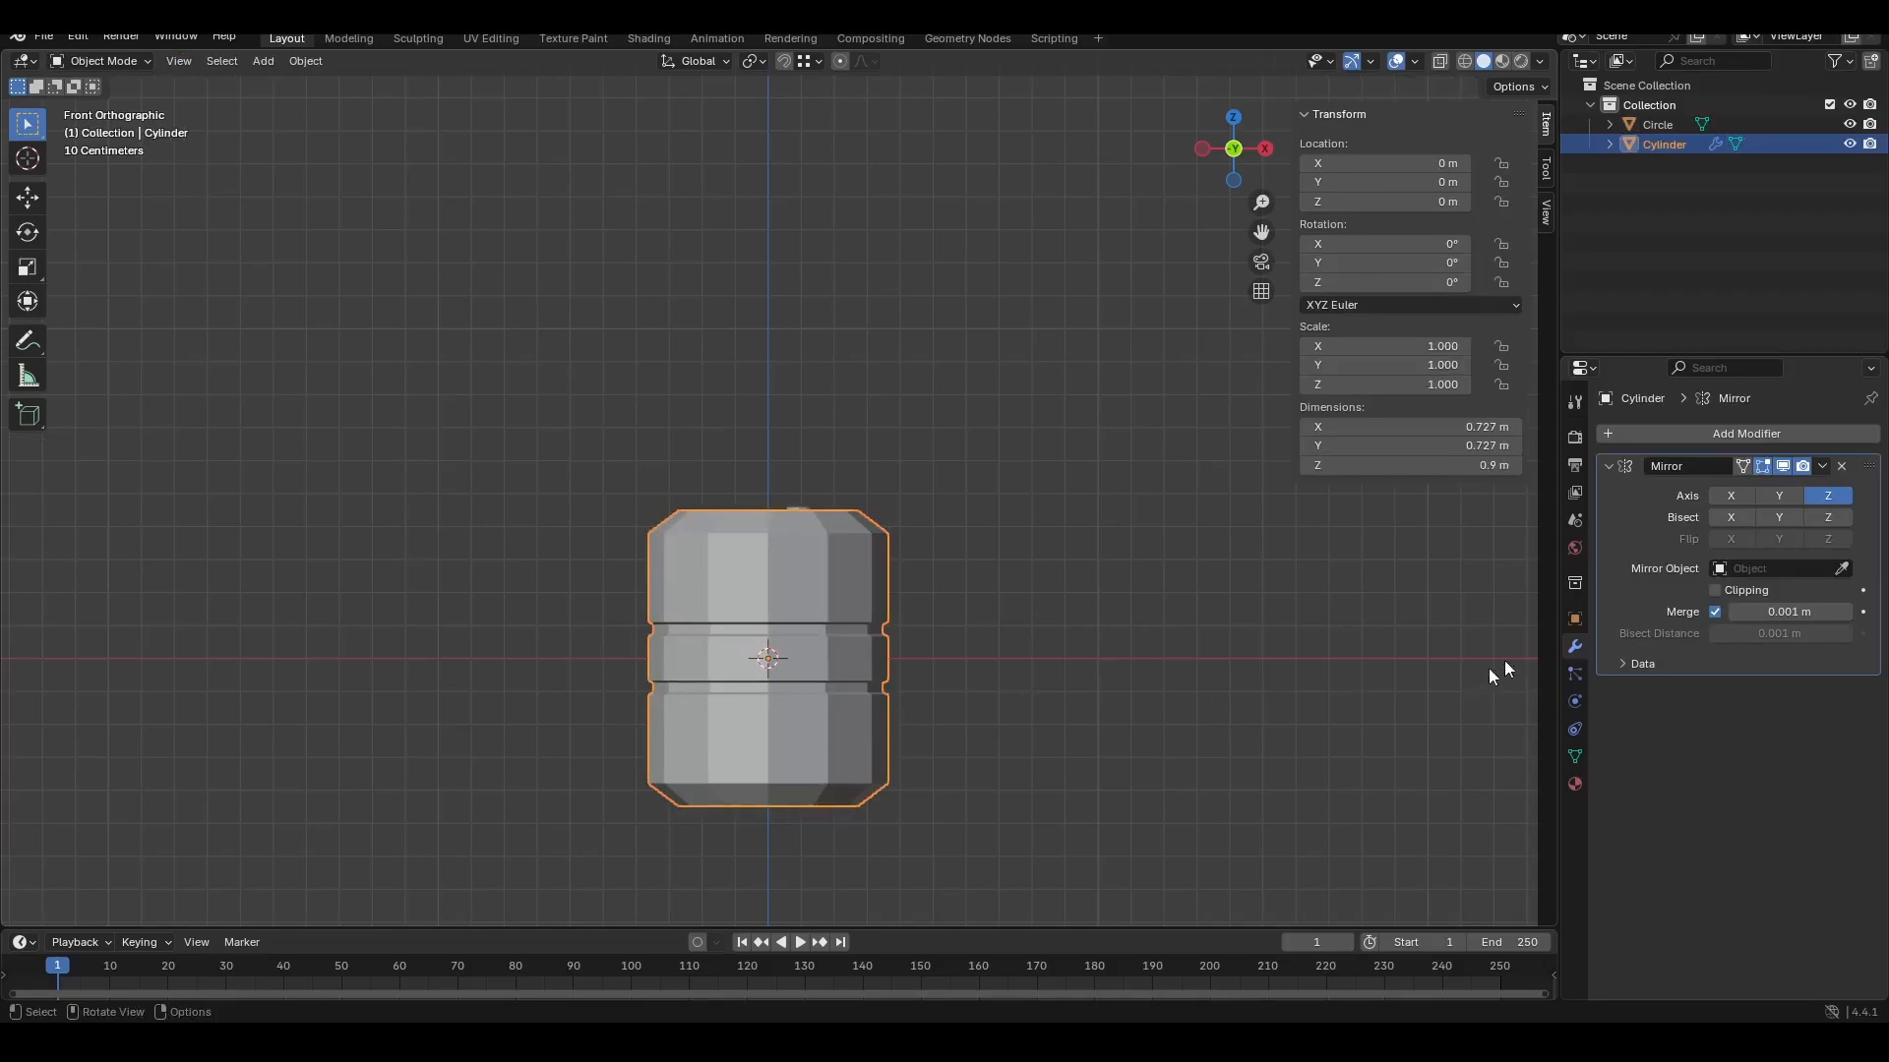
{"action": "left_click", "coordinate": [1821, 468]}
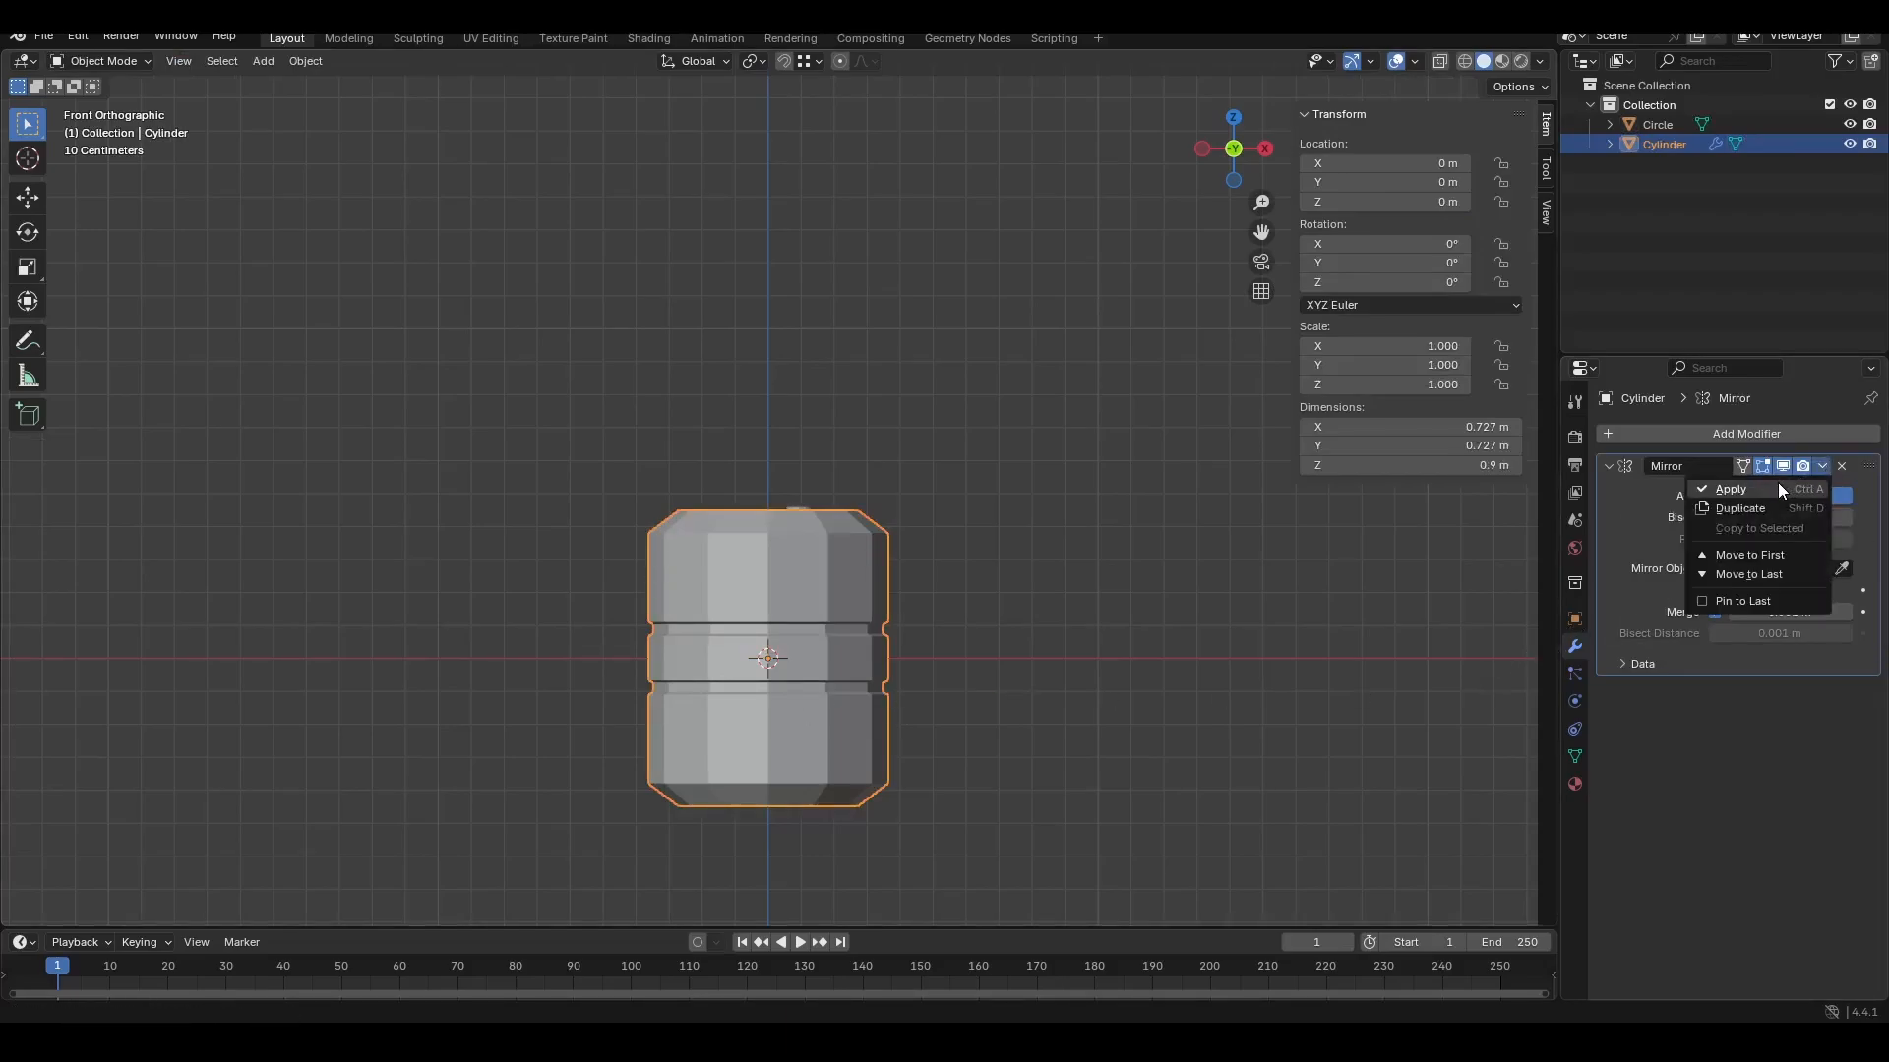
{"action": "left_click", "coordinate": [1778, 484]}
{"action": "left_click", "coordinate": [1257, 537]}
{"action": "middle_click_drag", "start_coordinate": [1257, 537], "coordinate": [1051, 358]}
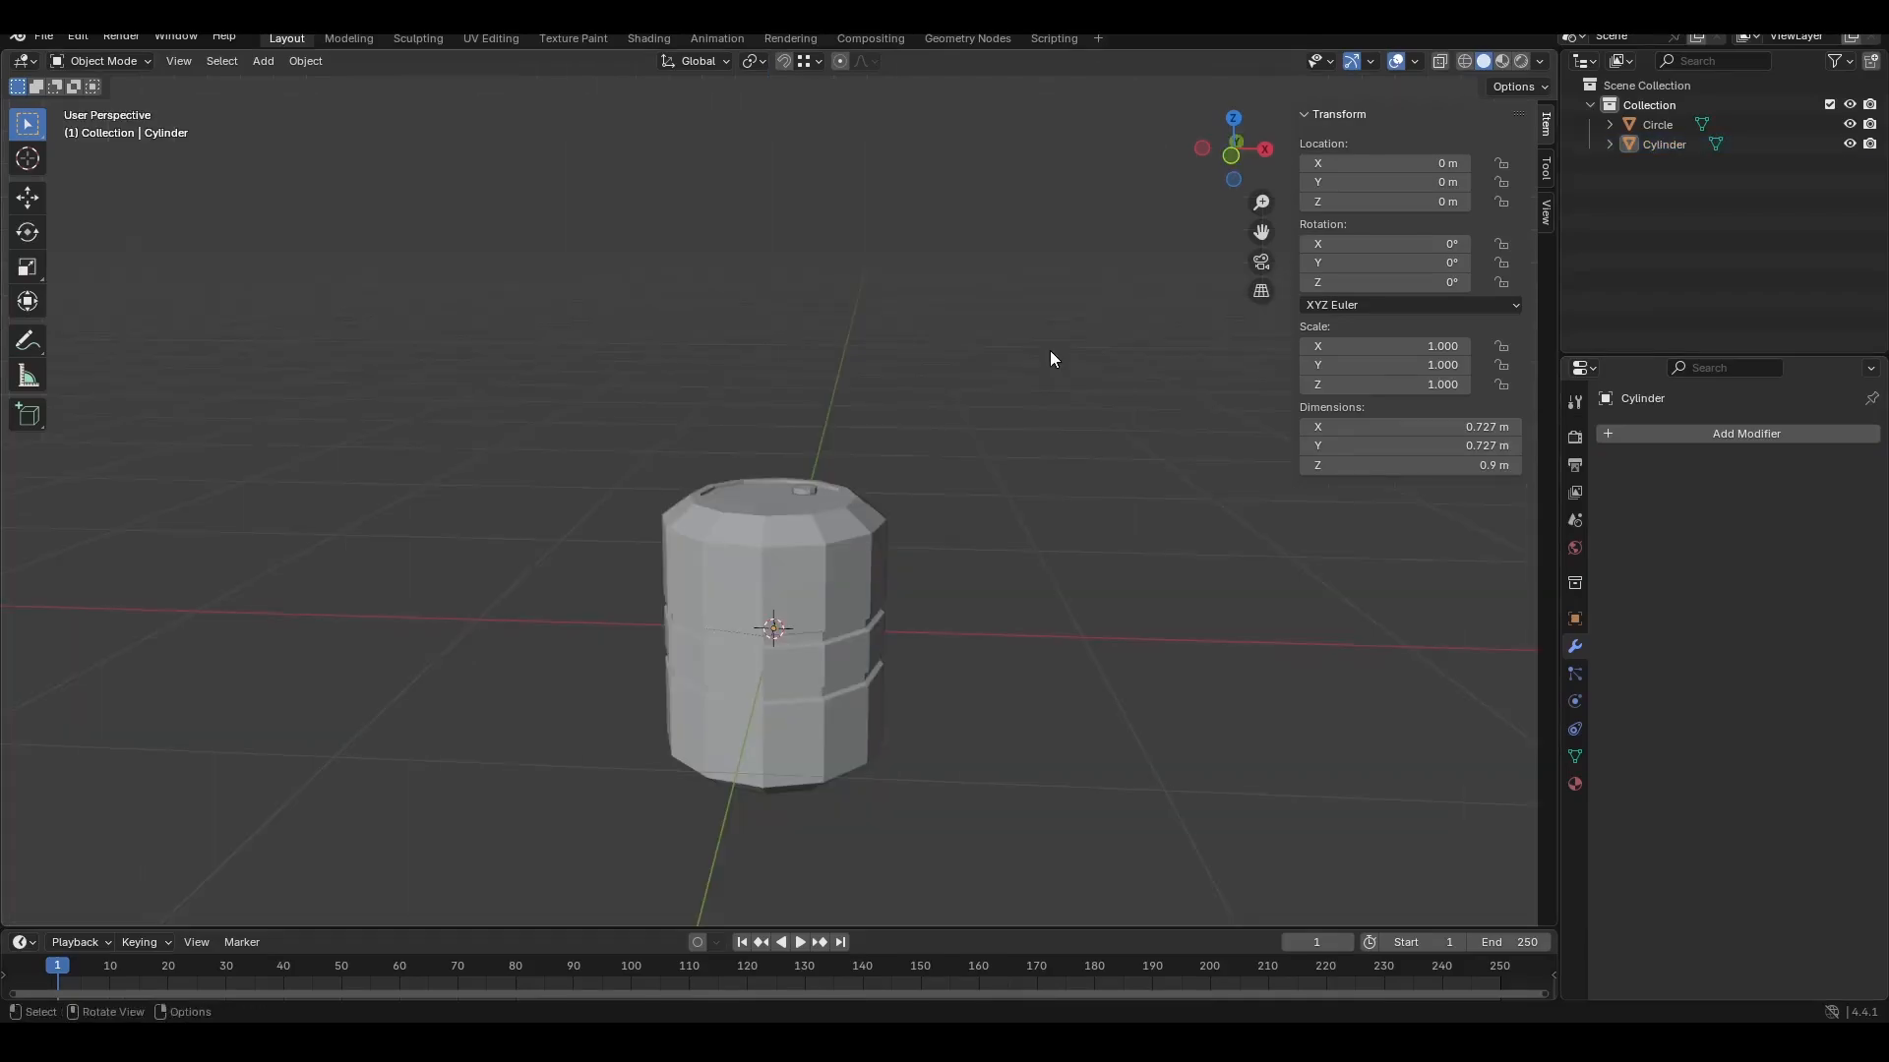
Step: Try to join the small cap with the barrel into one object, and undo the join
{"action": "left_click", "coordinate": [812, 563]}
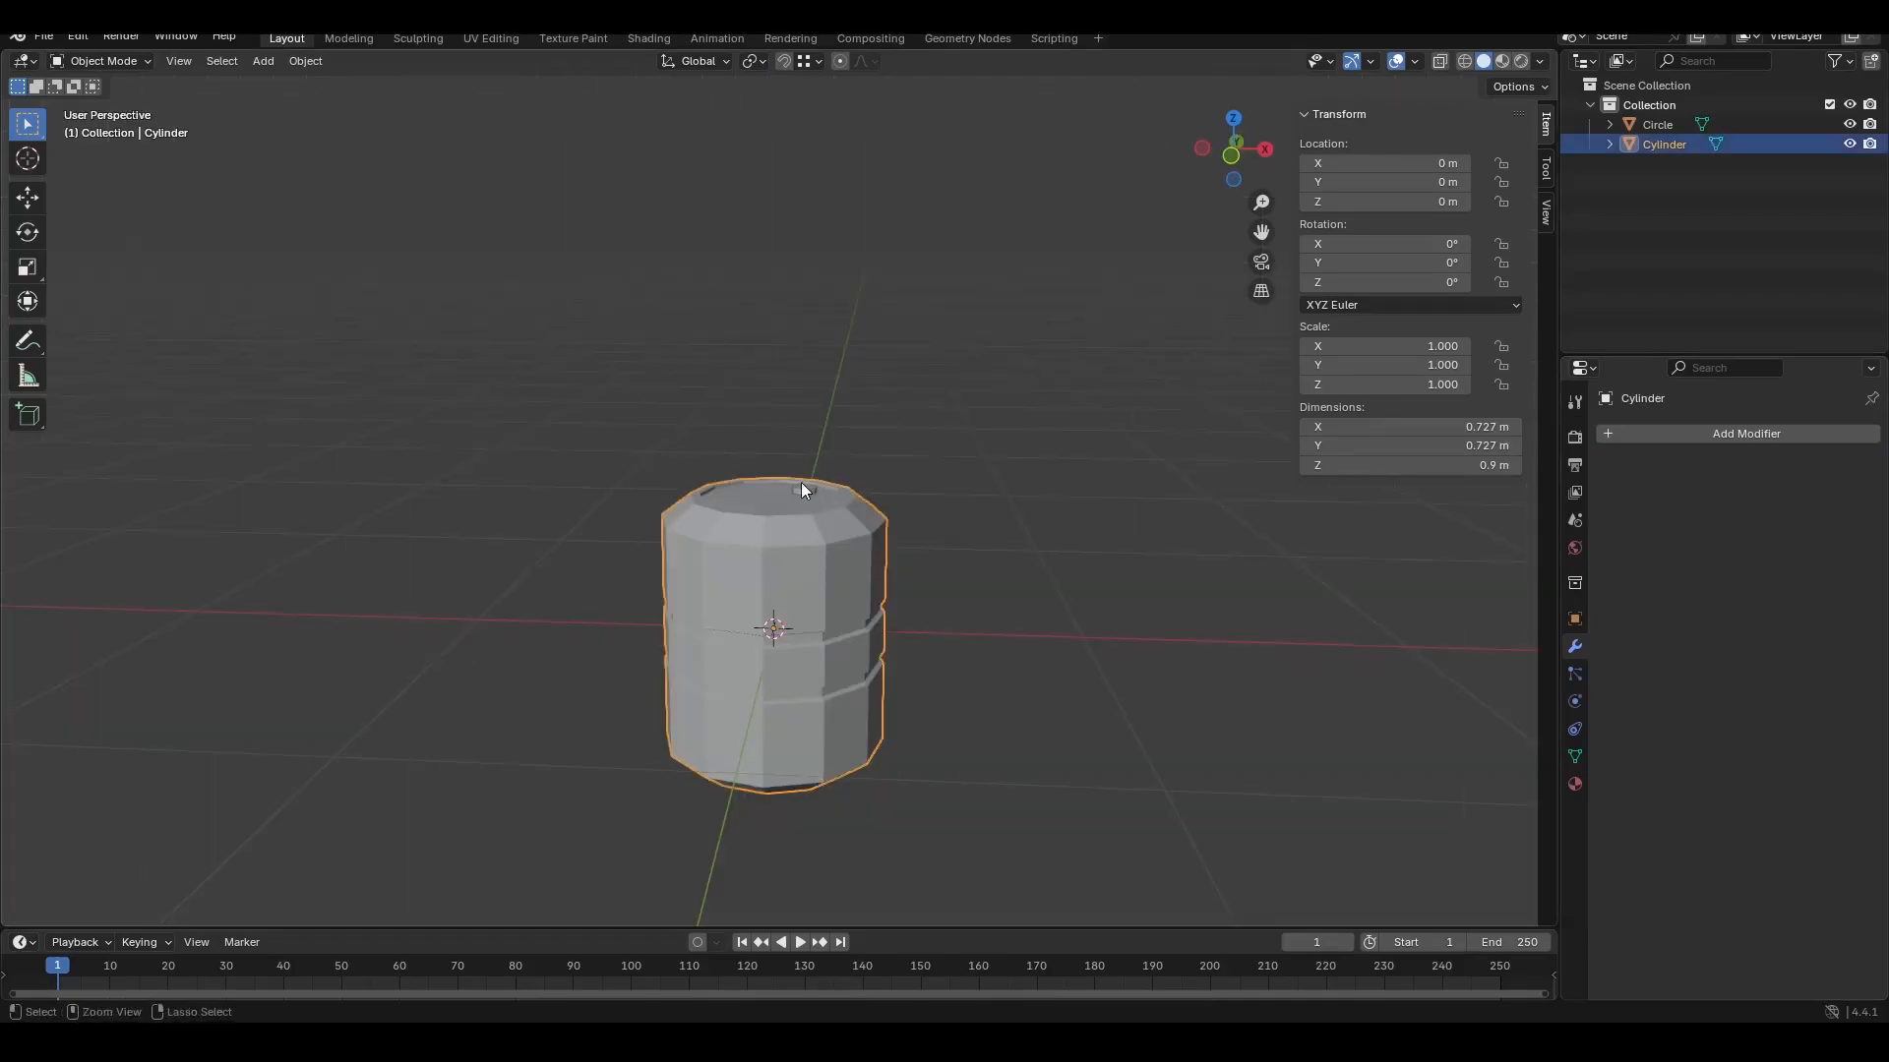
{"action": "left_click", "coordinate": [806, 492]}
{"action": "left_click", "coordinate": [831, 563], "text": "shift"}
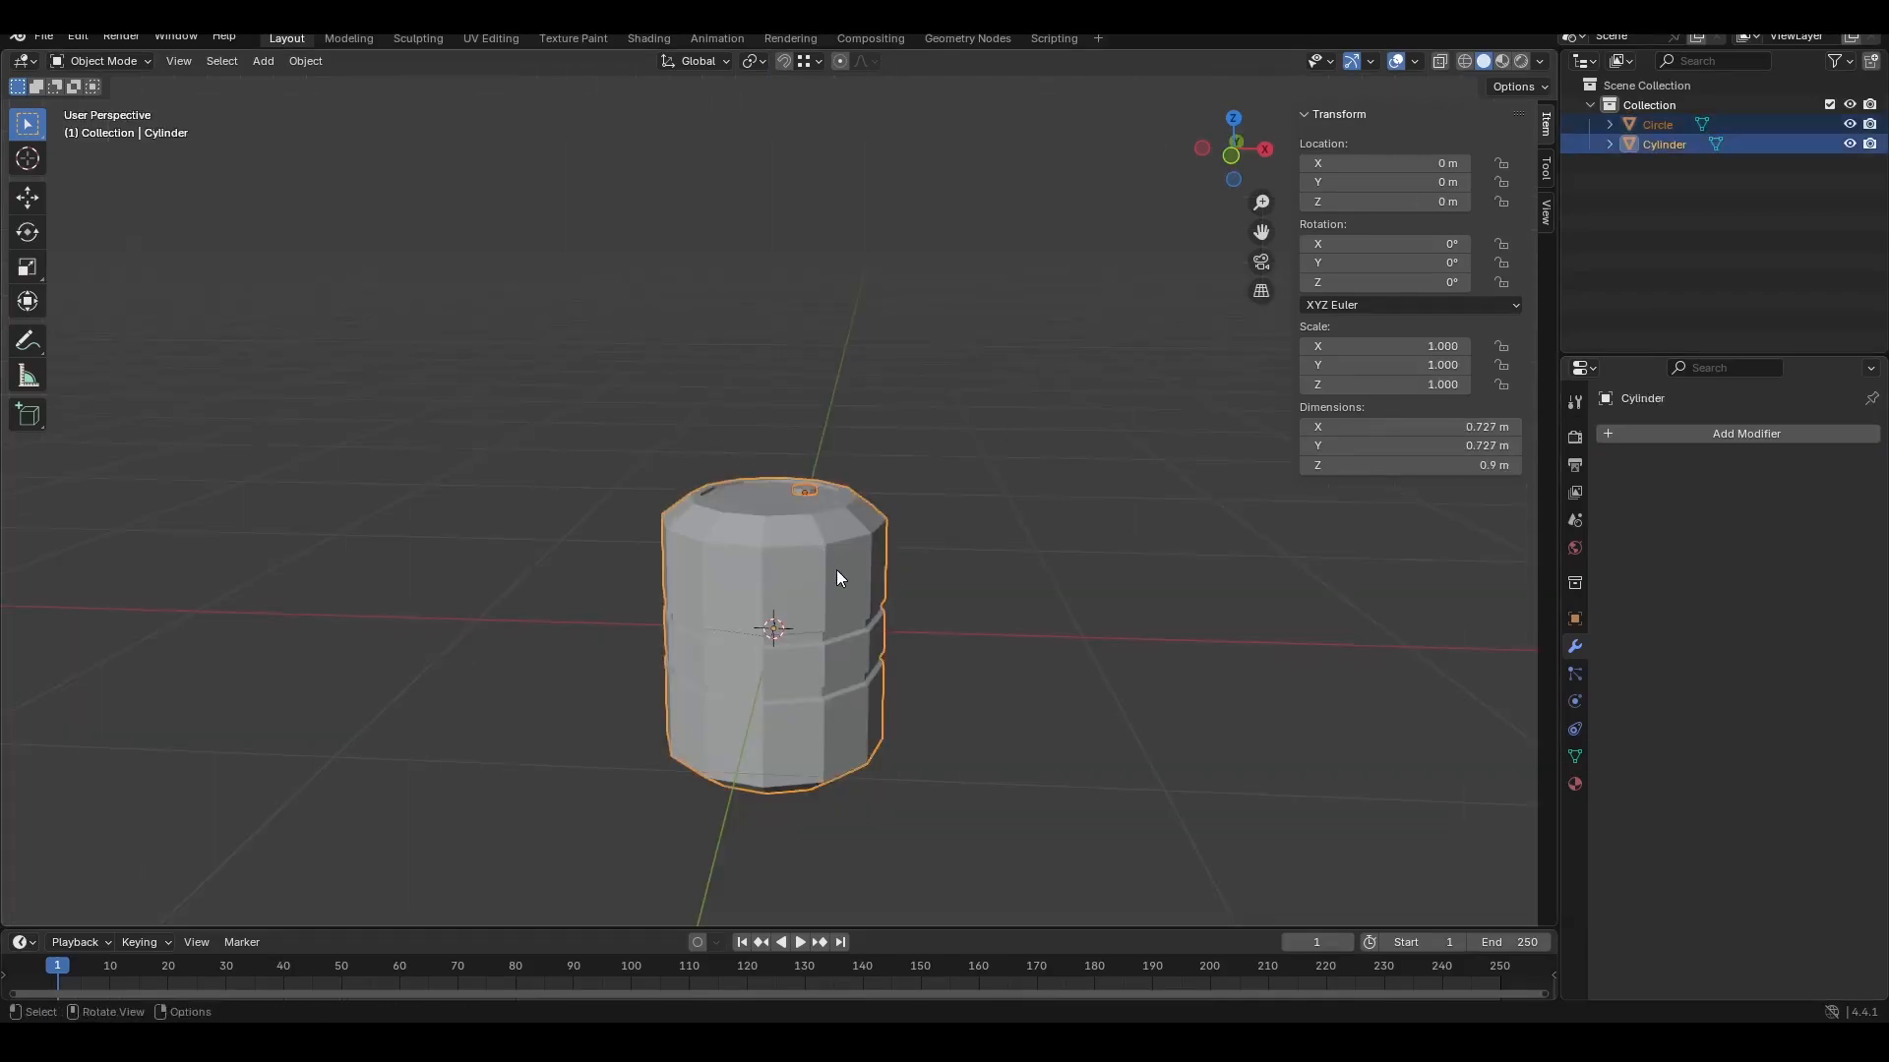
{"action": "key", "text": "ctrl+j"}
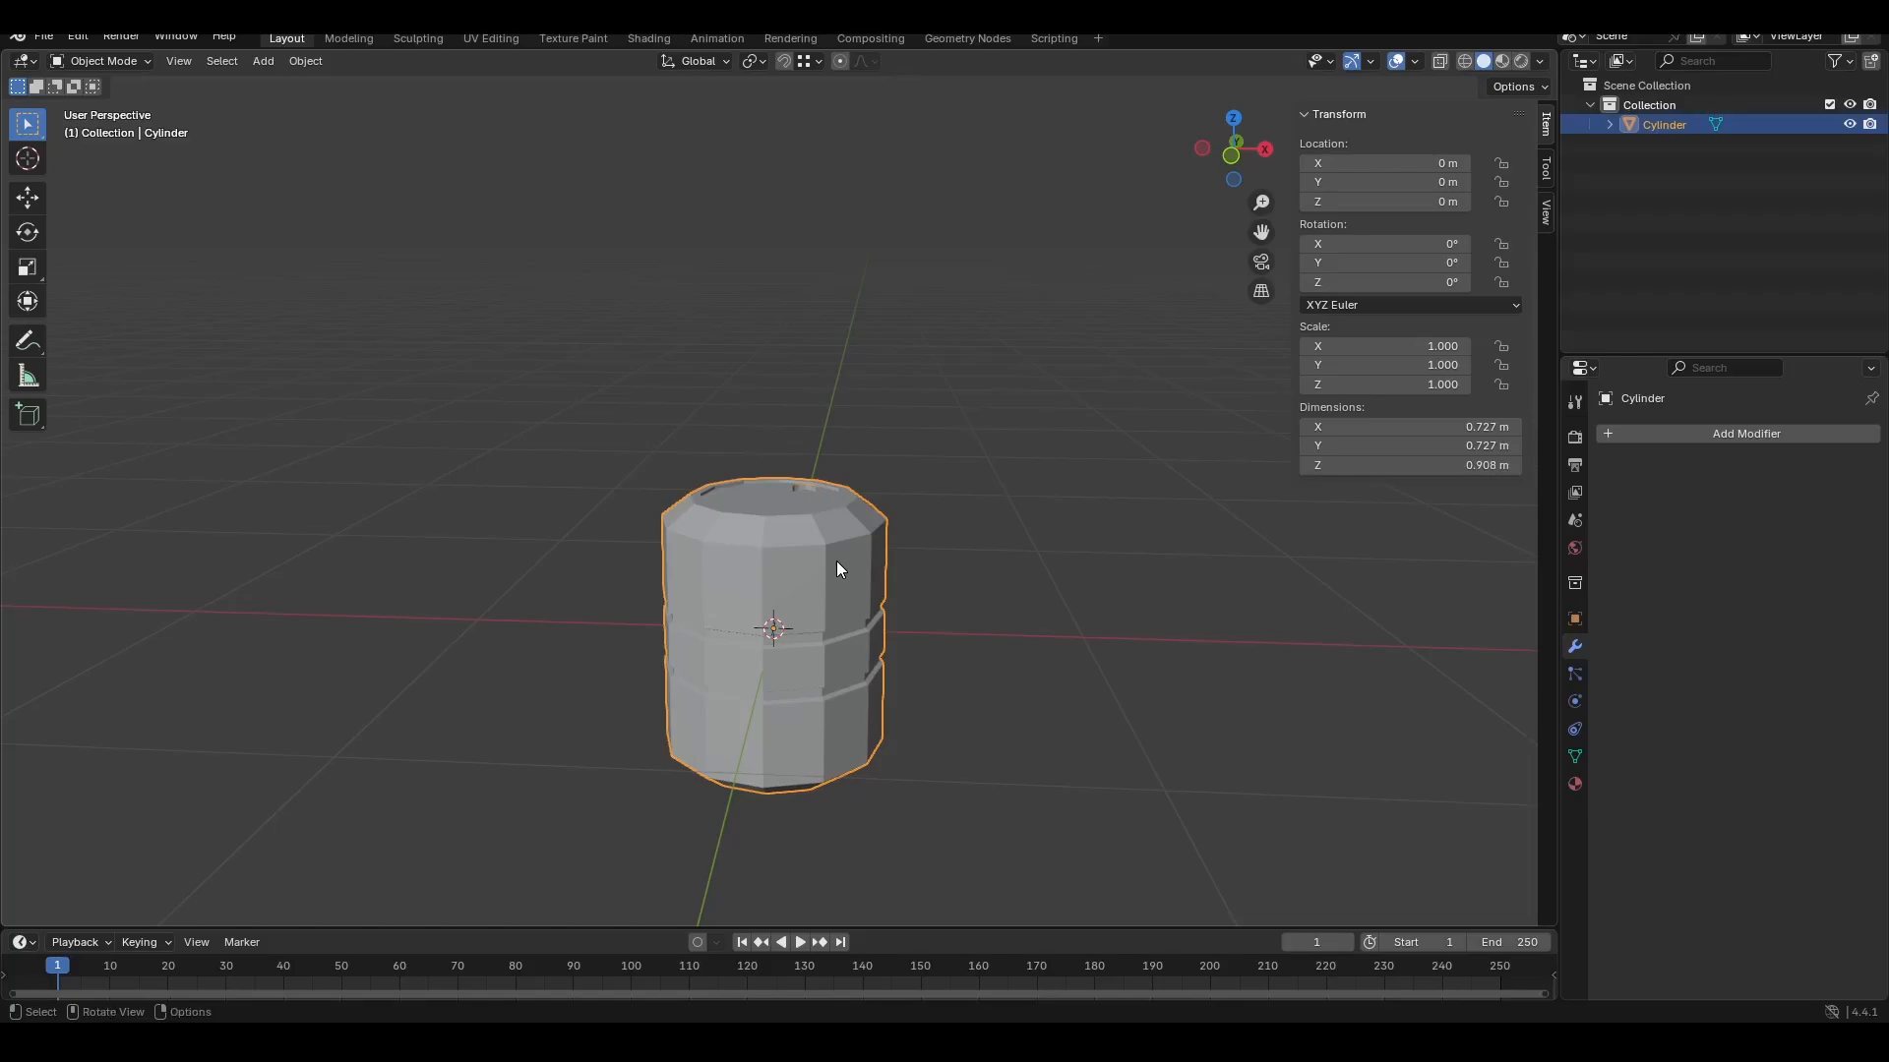
{"action": "scroll", "coordinate": [834, 501], "scroll_direction": "up", "scroll_amount": 4}
{"action": "scroll", "coordinate": [838, 478], "scroll_direction": "up", "scroll_amount": 2}
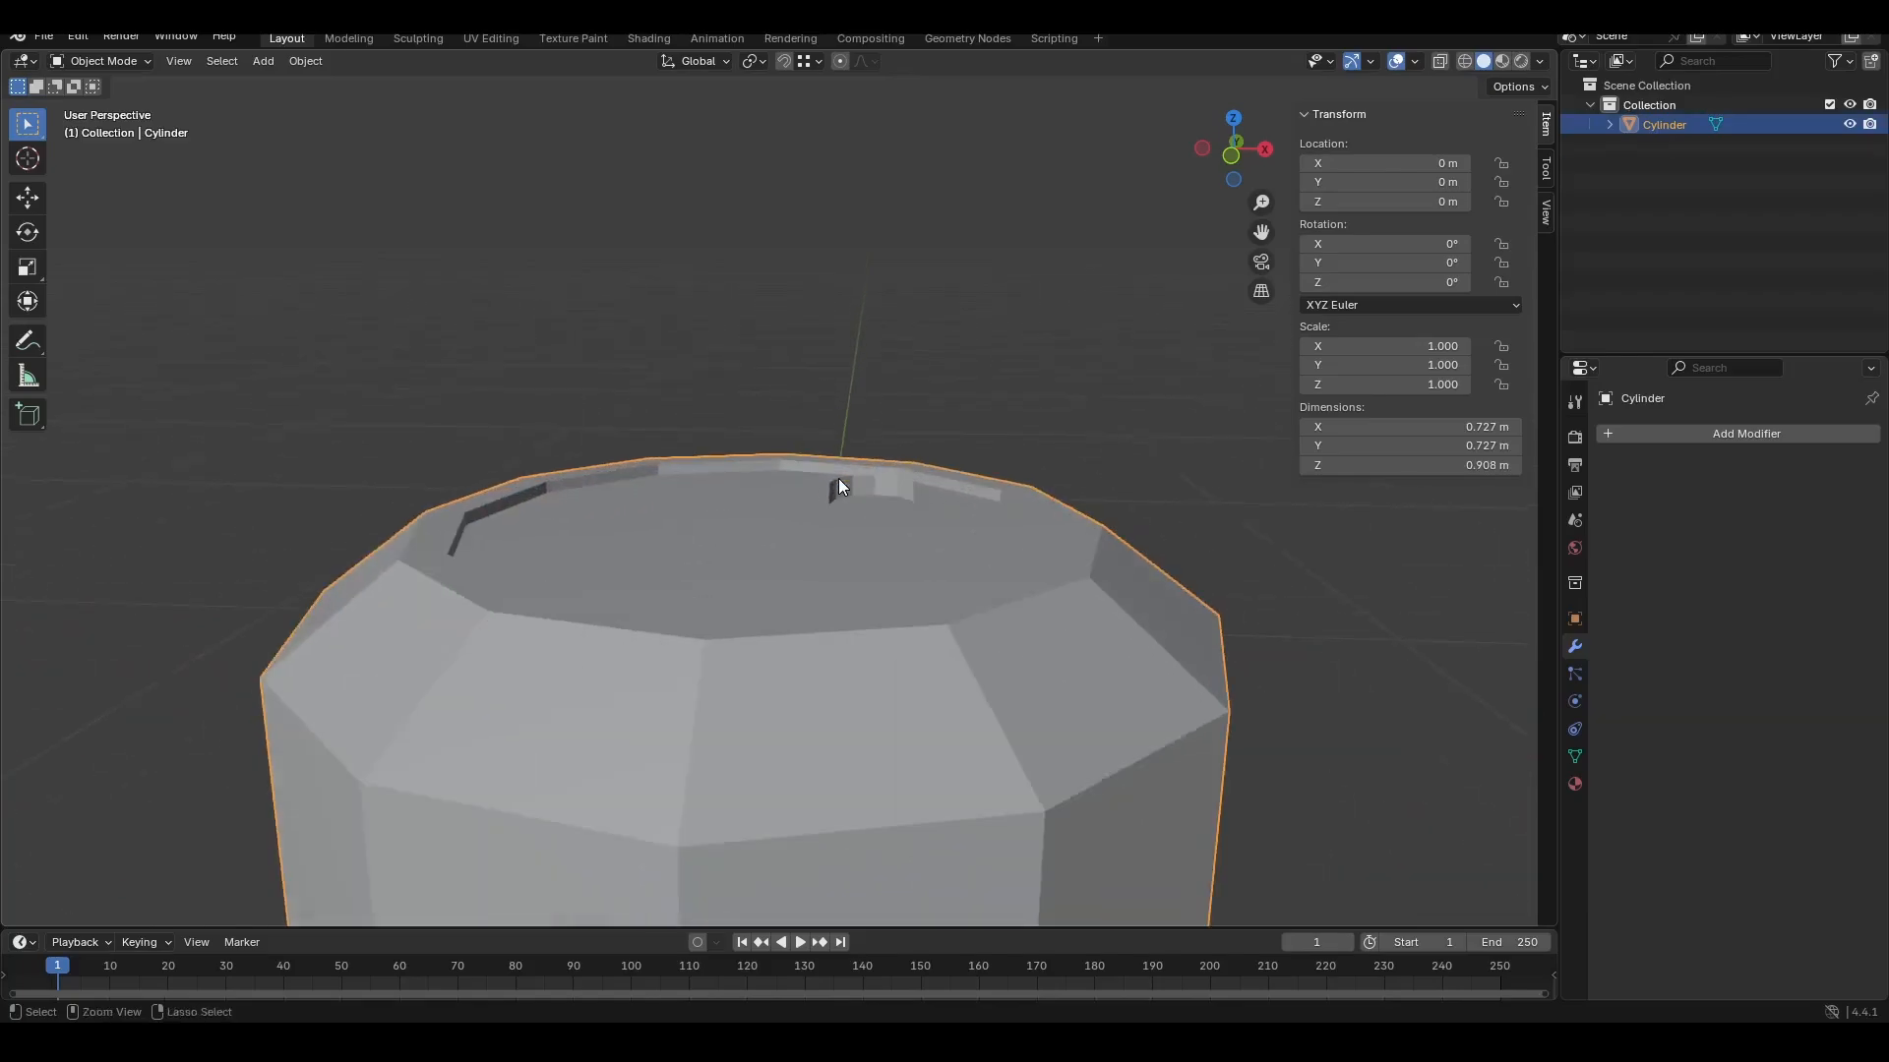
{"action": "key", "text": "ctrl+z"}
Step: Retry joining the small cap to the barrel as one object, and undo that join
{"action": "left_click", "coordinate": [891, 504]}
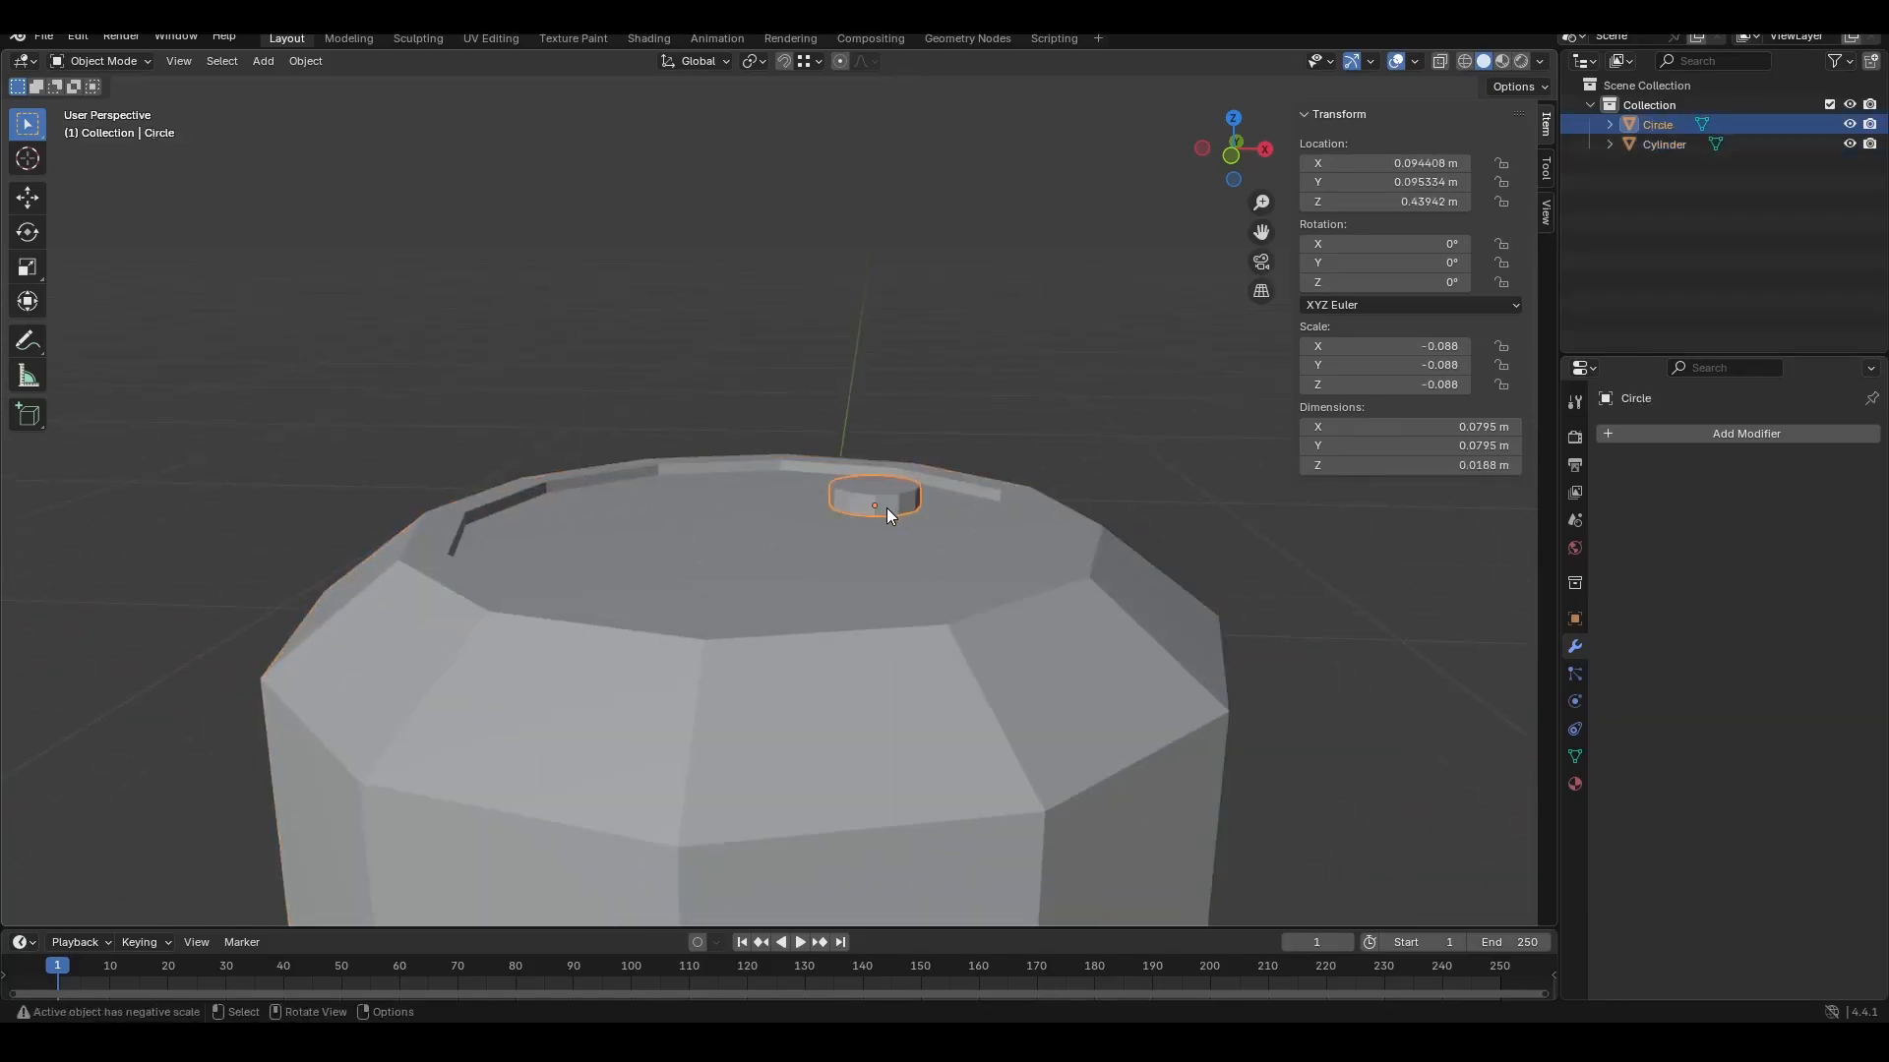
{"action": "left_click", "coordinate": [826, 639], "text": "shift"}
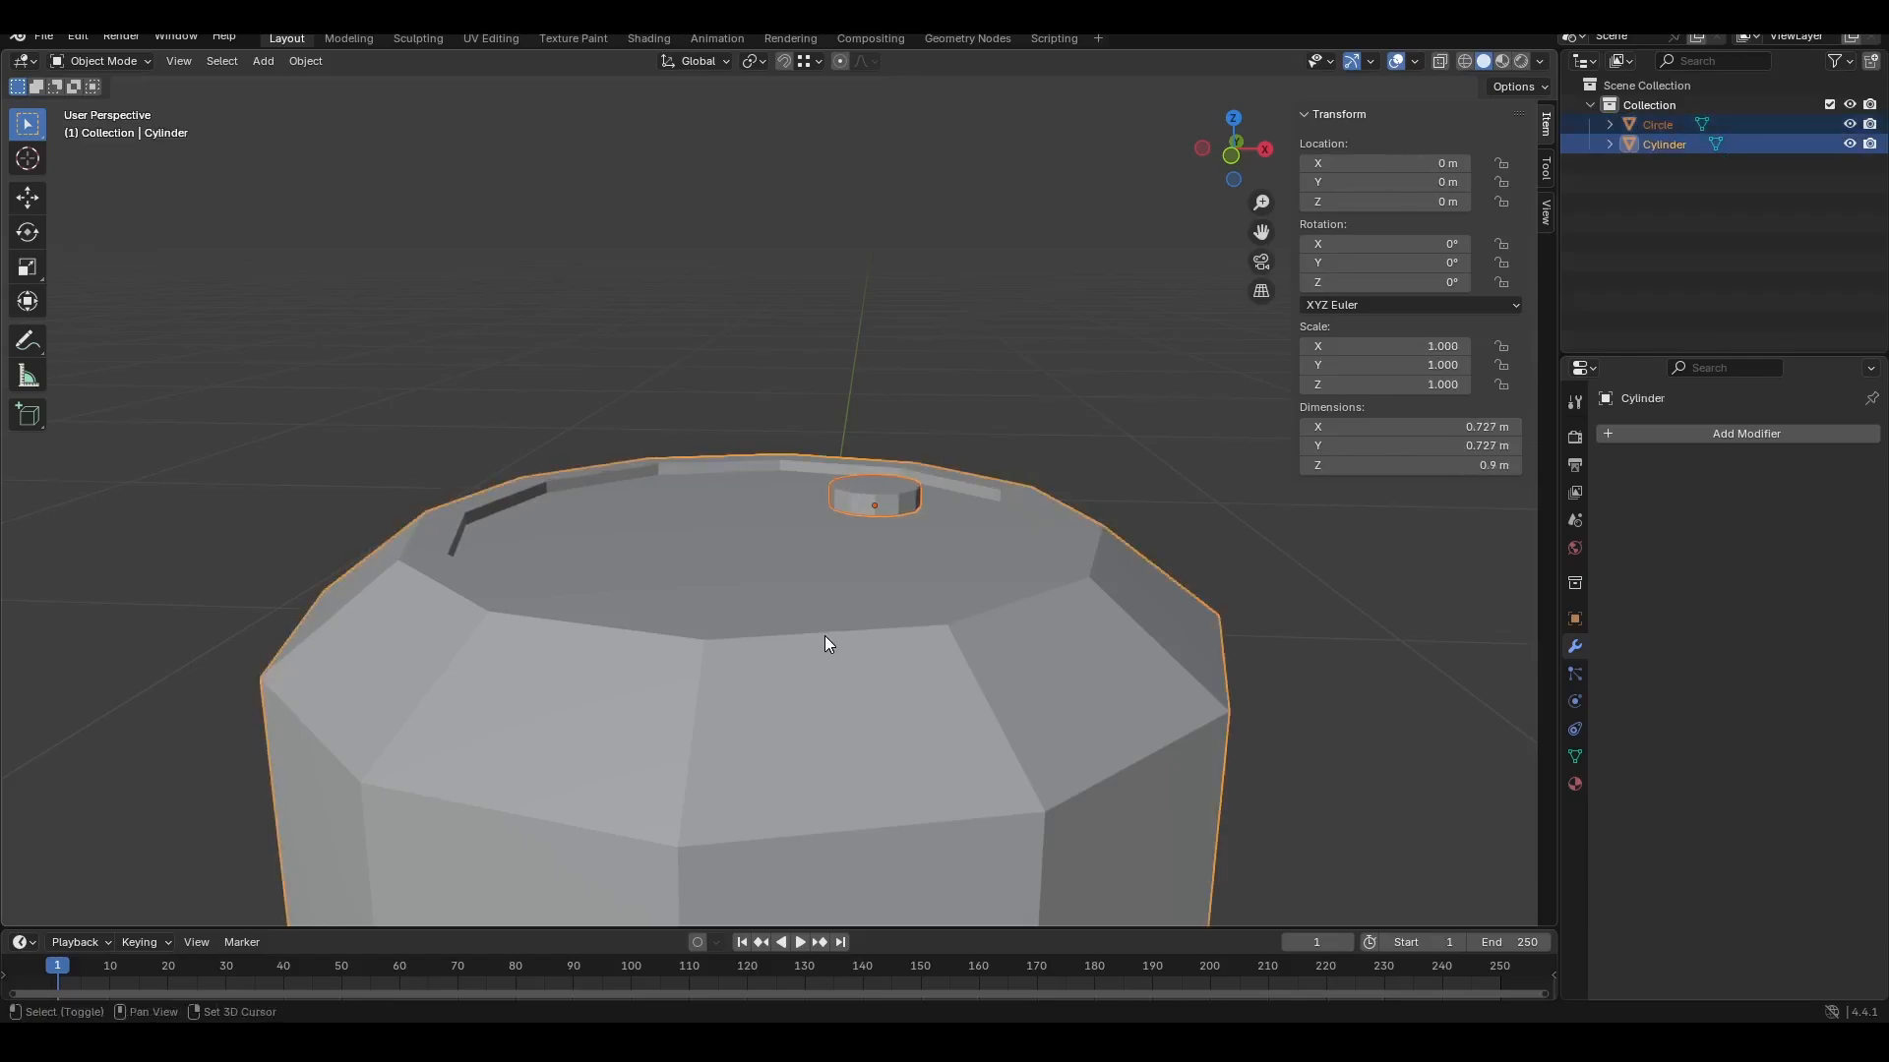
{"action": "key", "text": "ctrl+j"}
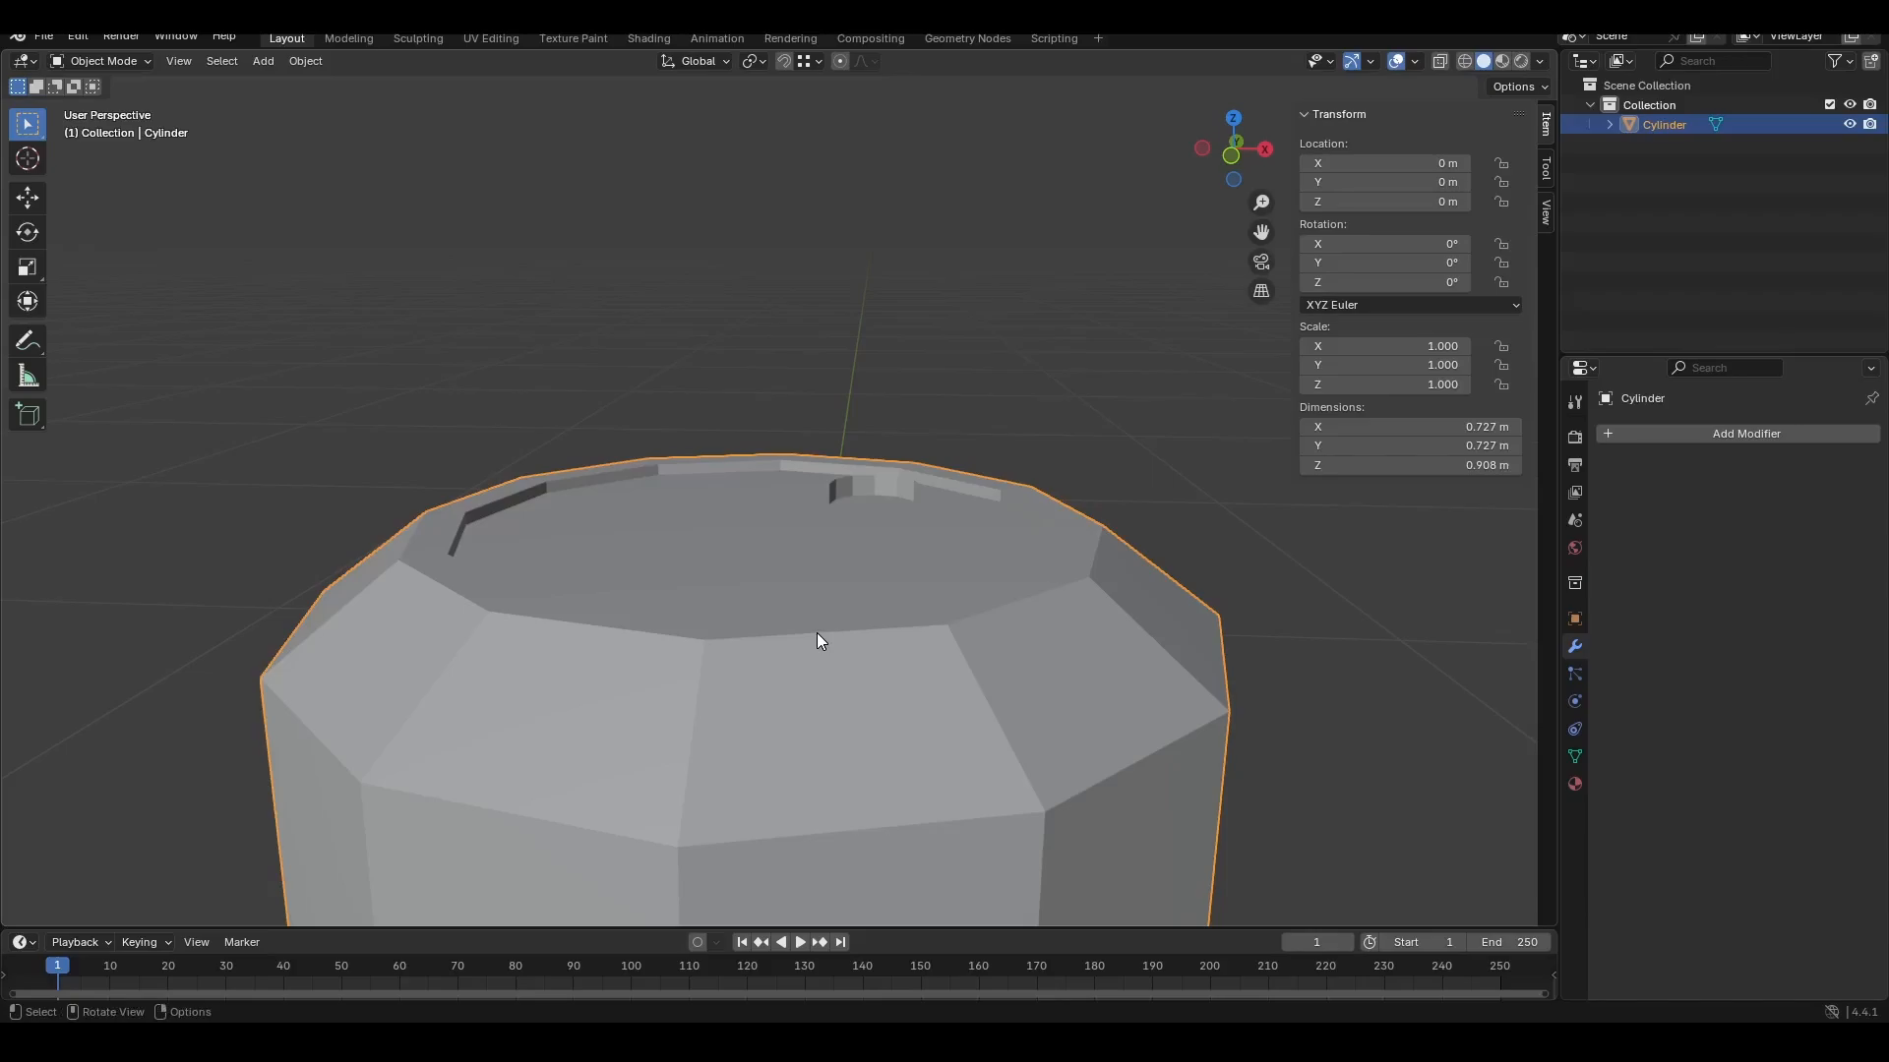
{"action": "key", "text": "ctrl+z"}
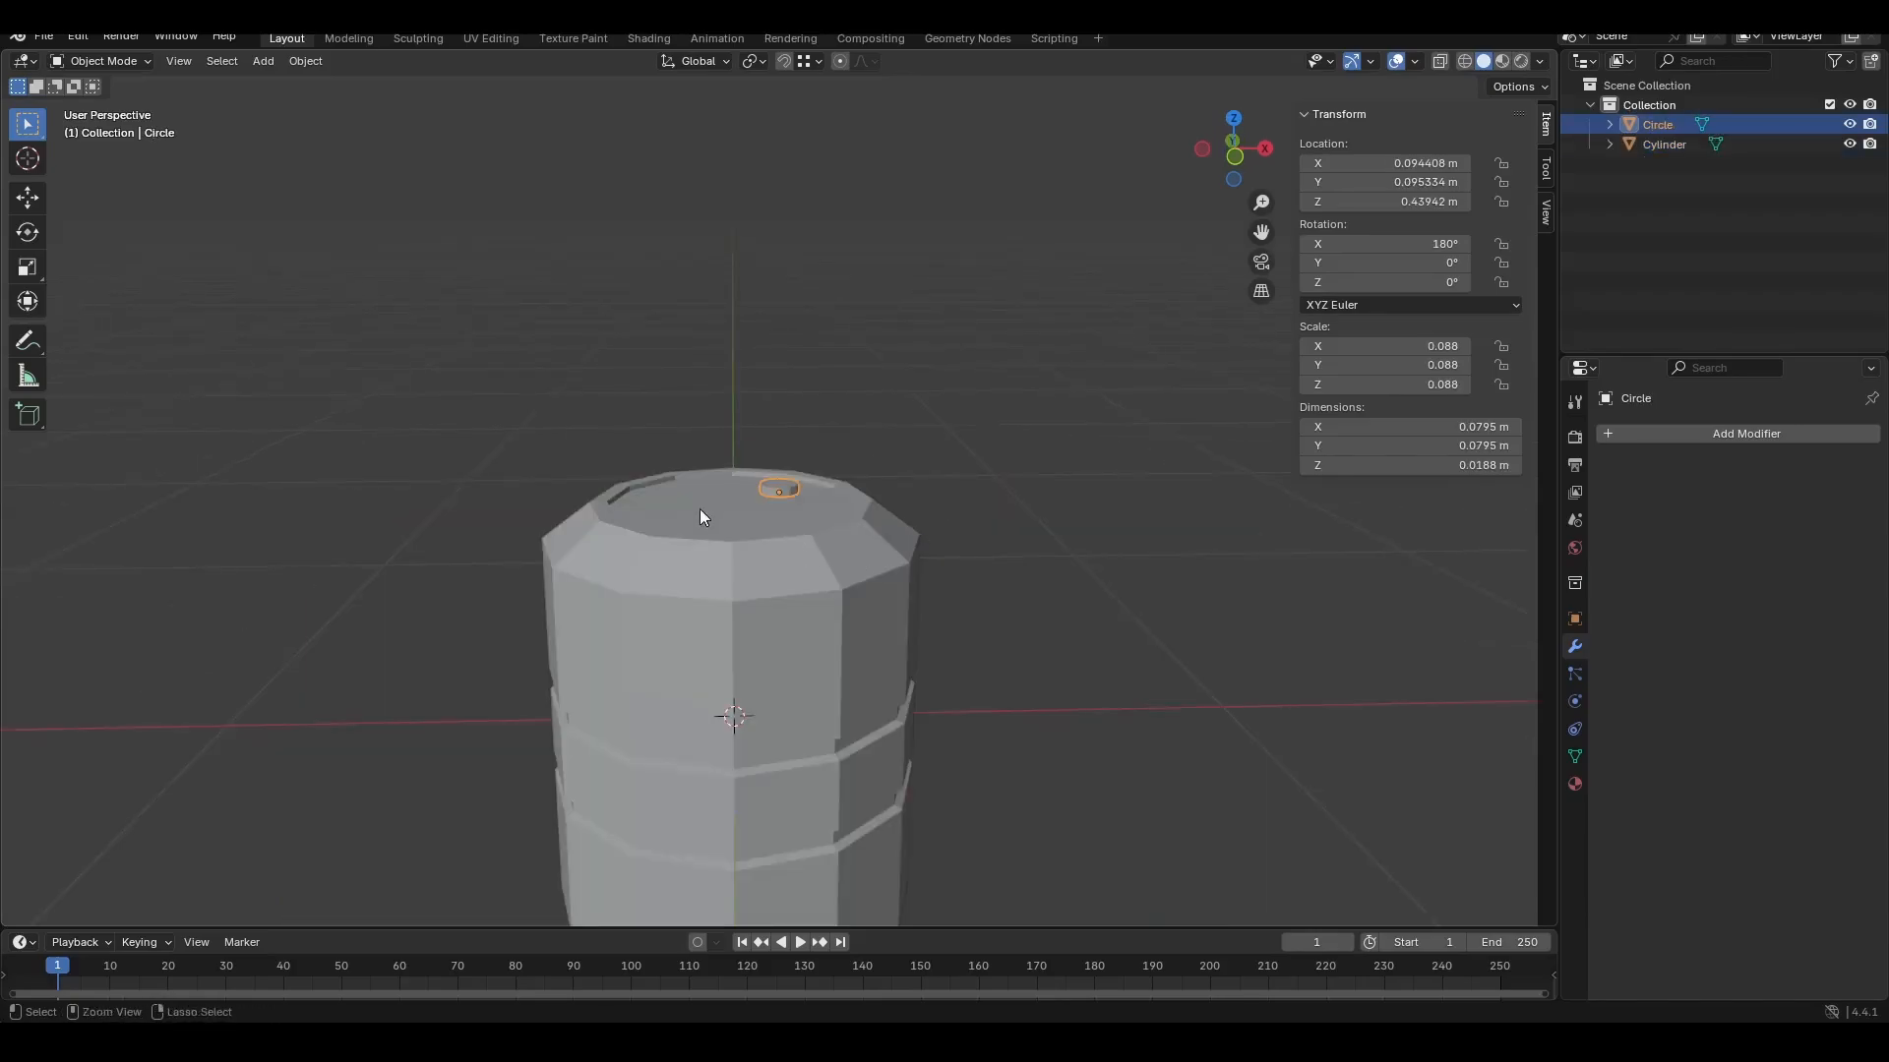
Step: Join the small cap into the barrel object with the barrel active, and deselect everything
{"action": "left_click", "coordinate": [712, 531], "text": "shift"}
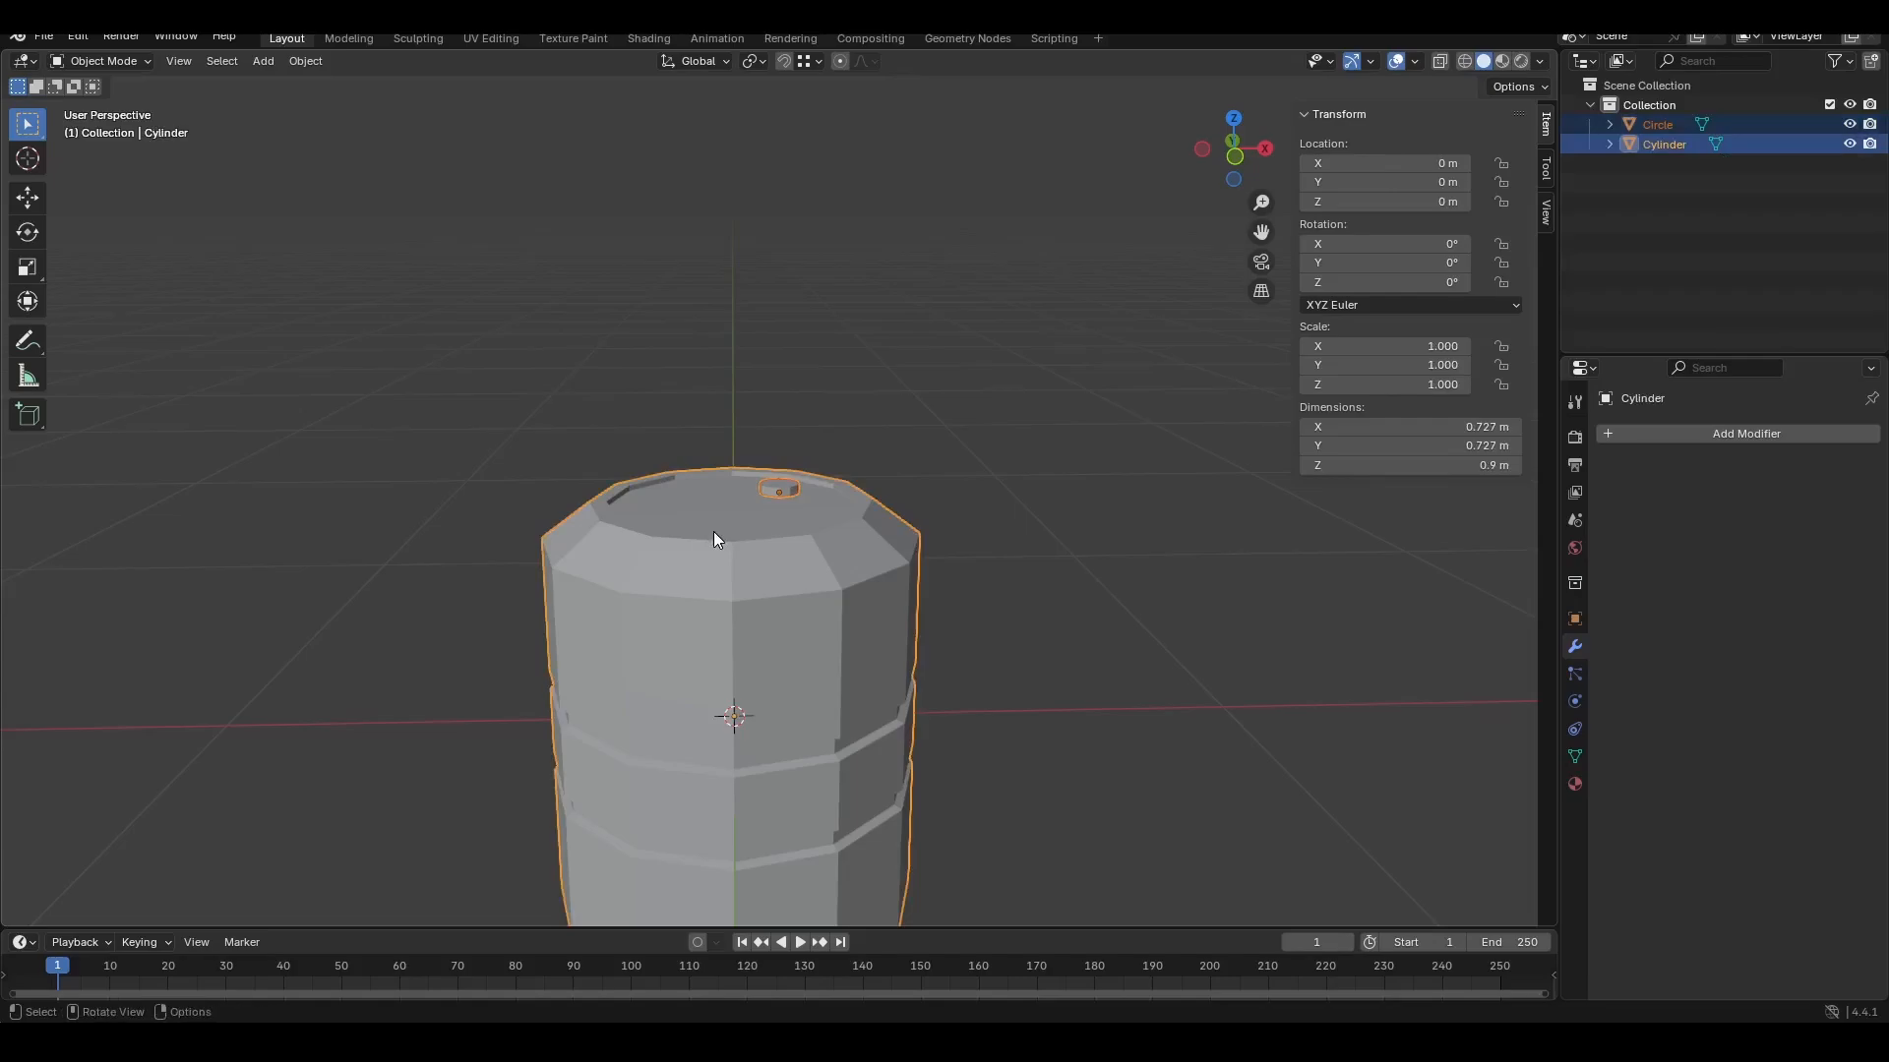
{"action": "key", "text": "ctrl+j"}
{"action": "scroll", "coordinate": [950, 420], "scroll_direction": "up", "scroll_amount": 5}
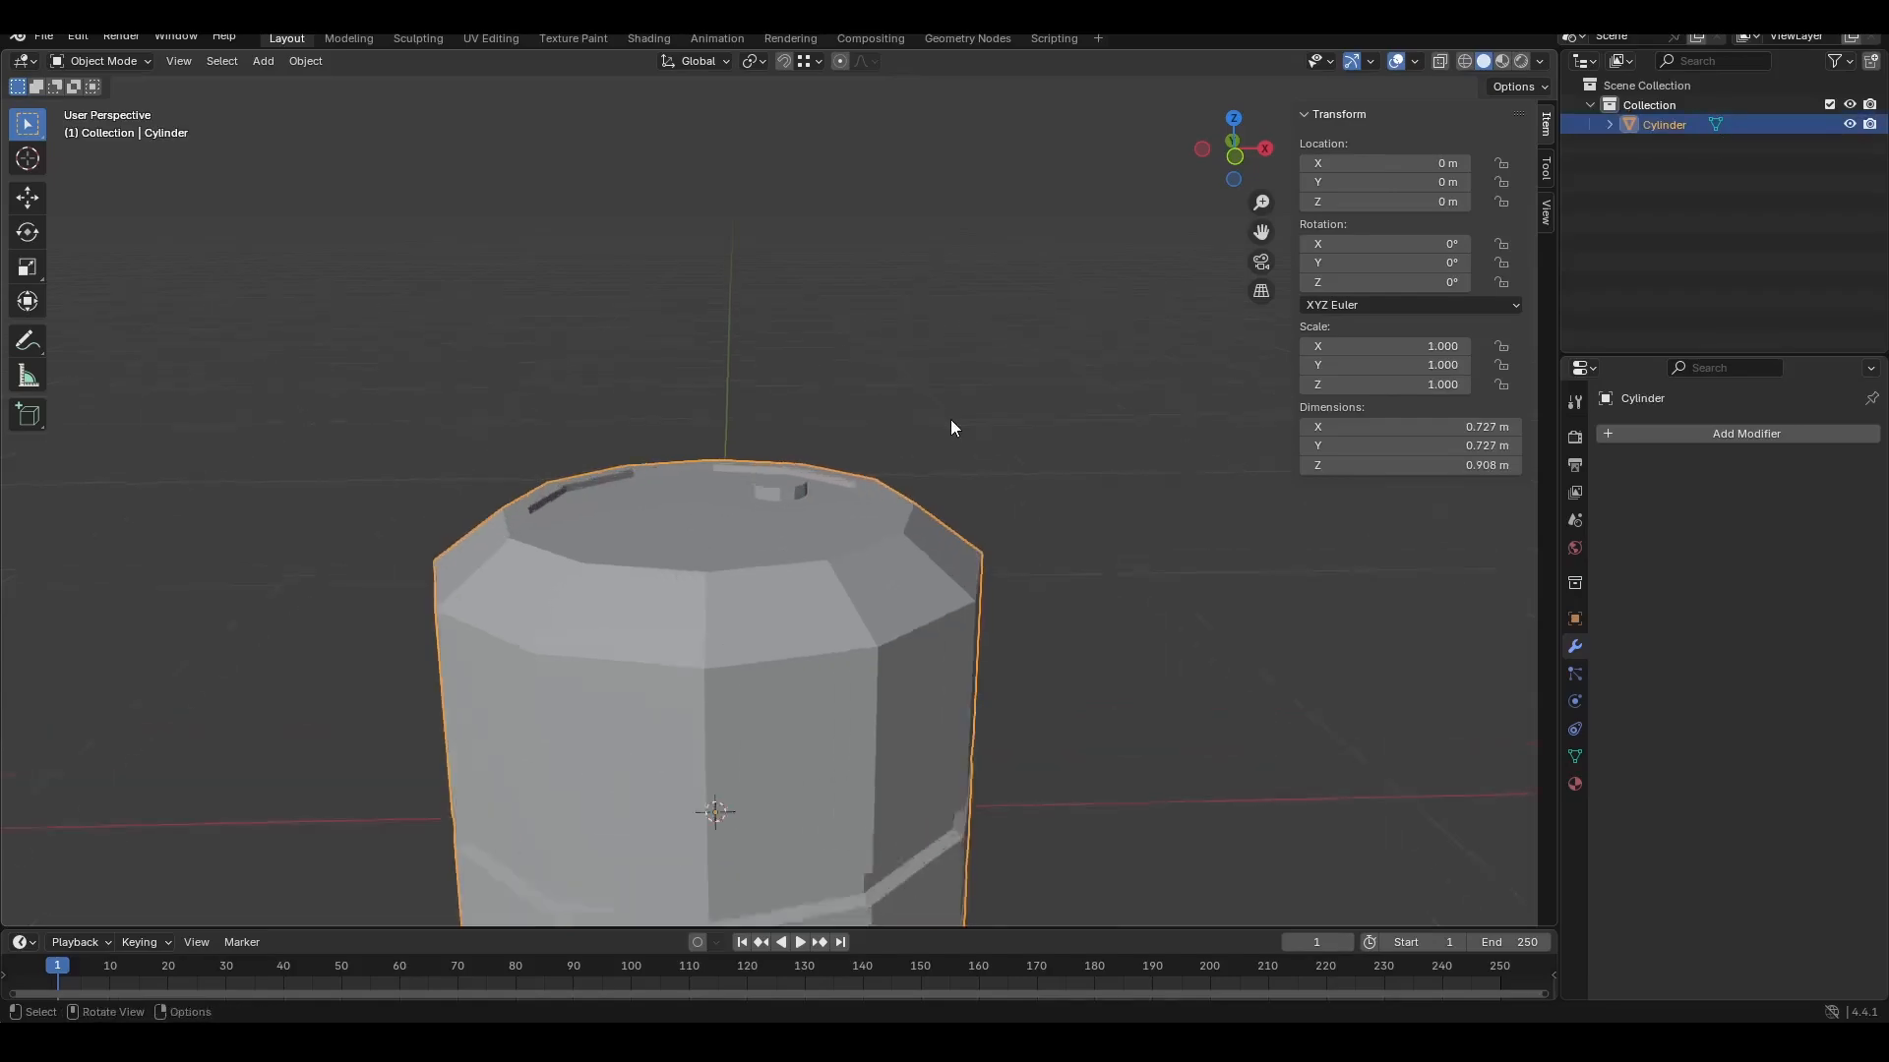
{"action": "scroll", "coordinate": [947, 433], "scroll_direction": "down", "scroll_amount": 5}
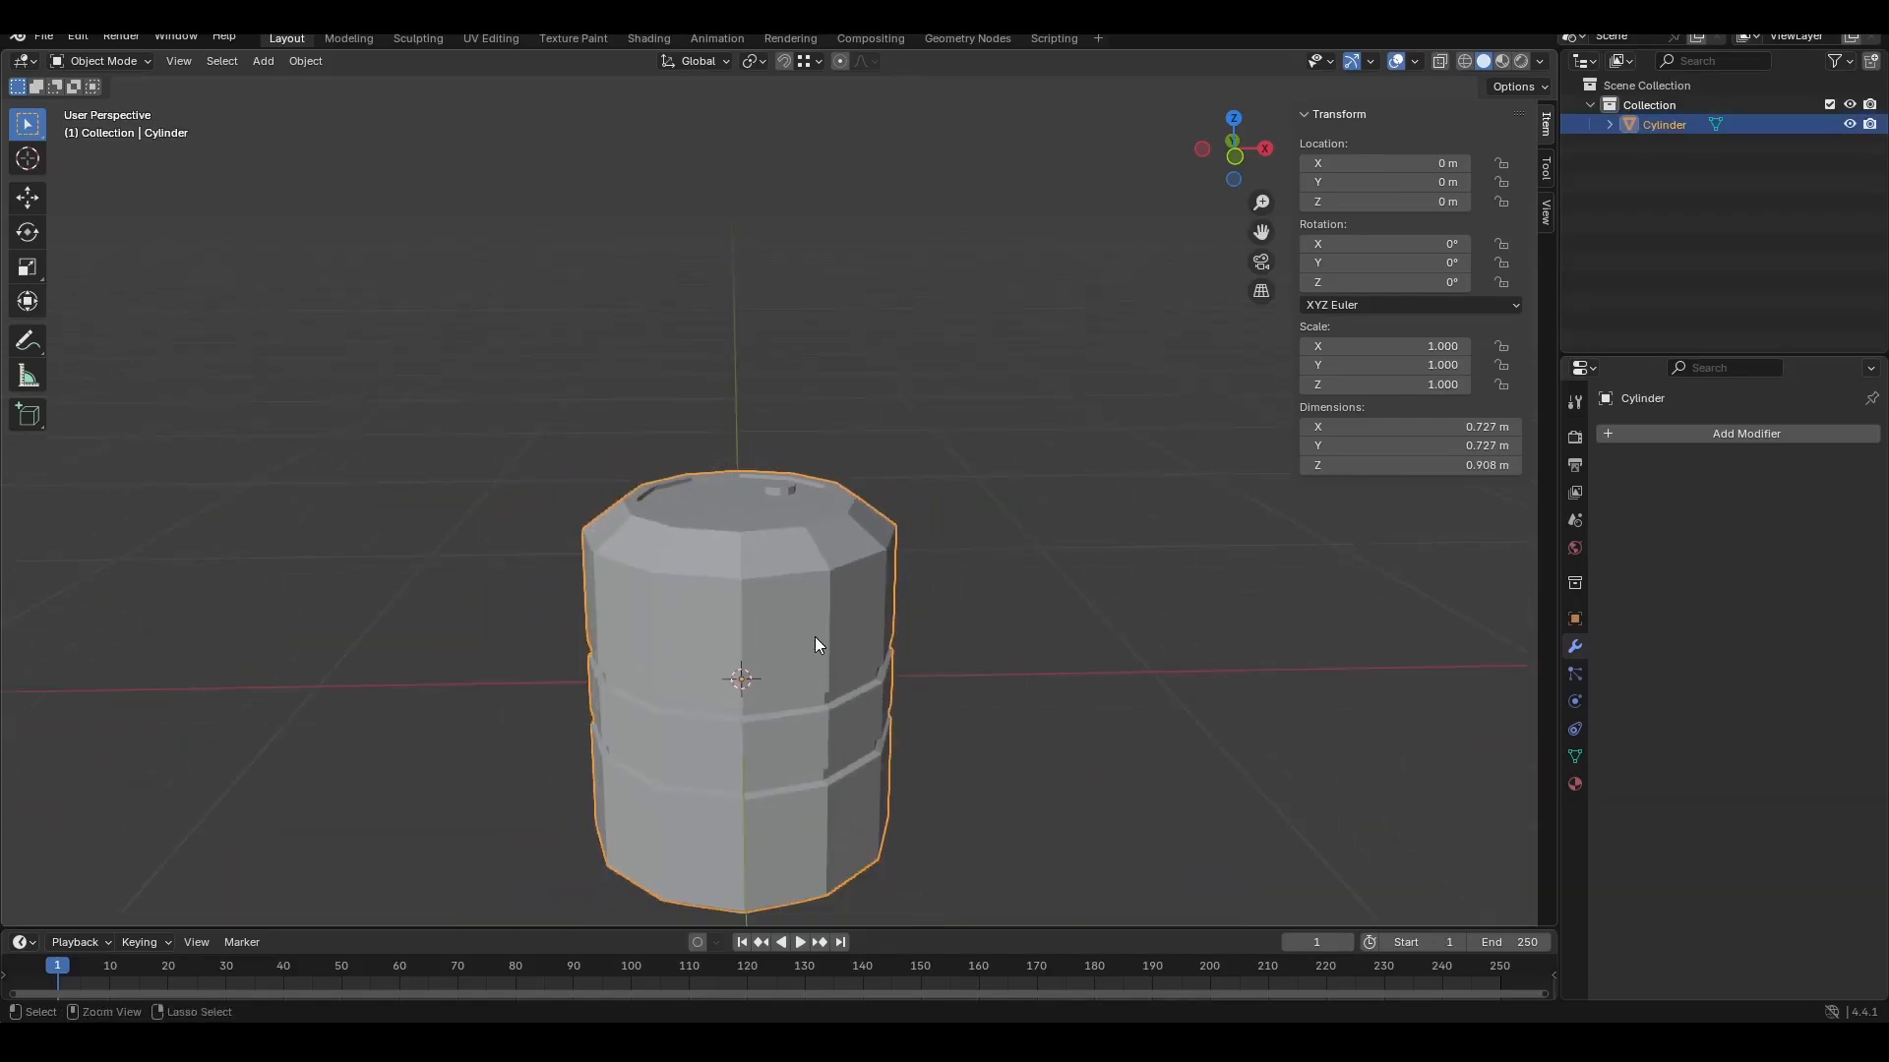
{"action": "left_click", "coordinate": [1048, 694]}
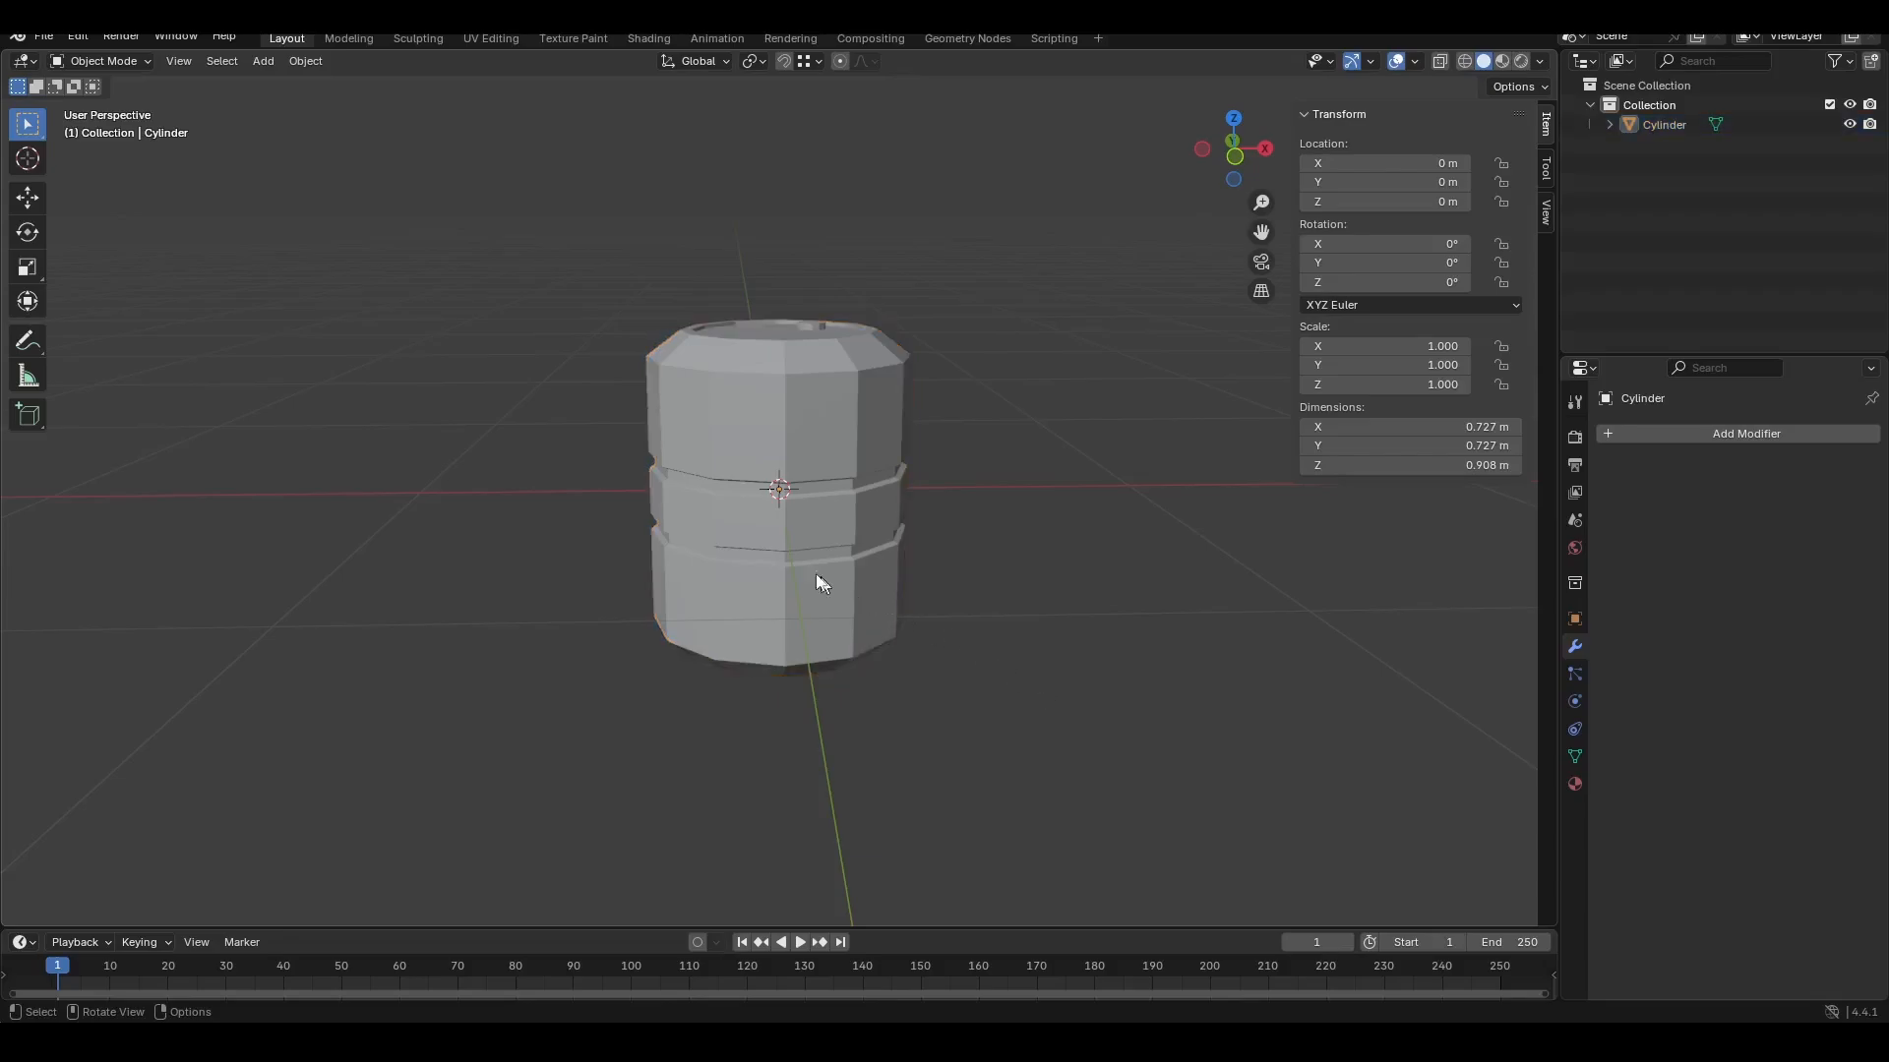
Step: In Edit Mode, select the outer edge loop of the barrel's bottom rim, snap the 3D cursor to it, and show the cursor's location settings
{"action": "left_click", "coordinate": [816, 572]}
{"action": "middle_click_drag", "start_coordinate": [869, 759], "coordinate": [865, 636]}
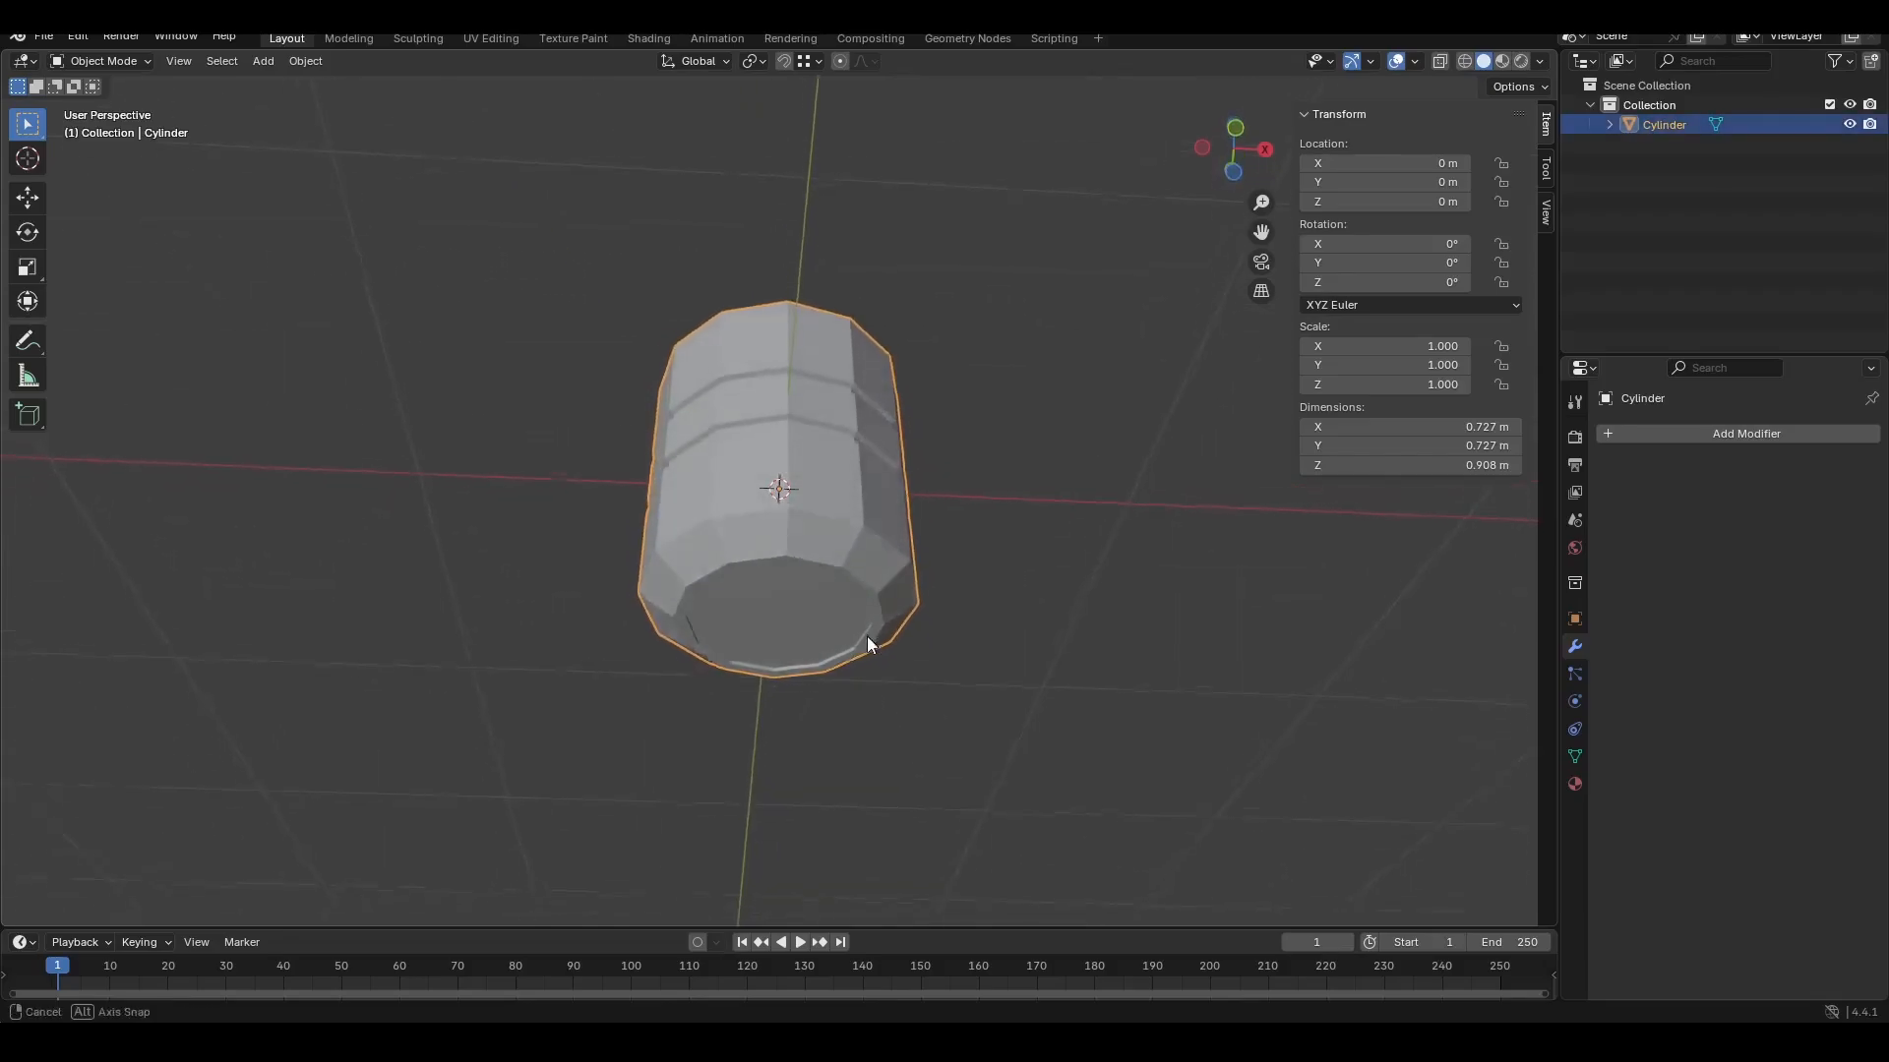
{"action": "key", "text": "Tab"}
{"action": "left_click", "coordinate": [816, 584], "text": "alt"}
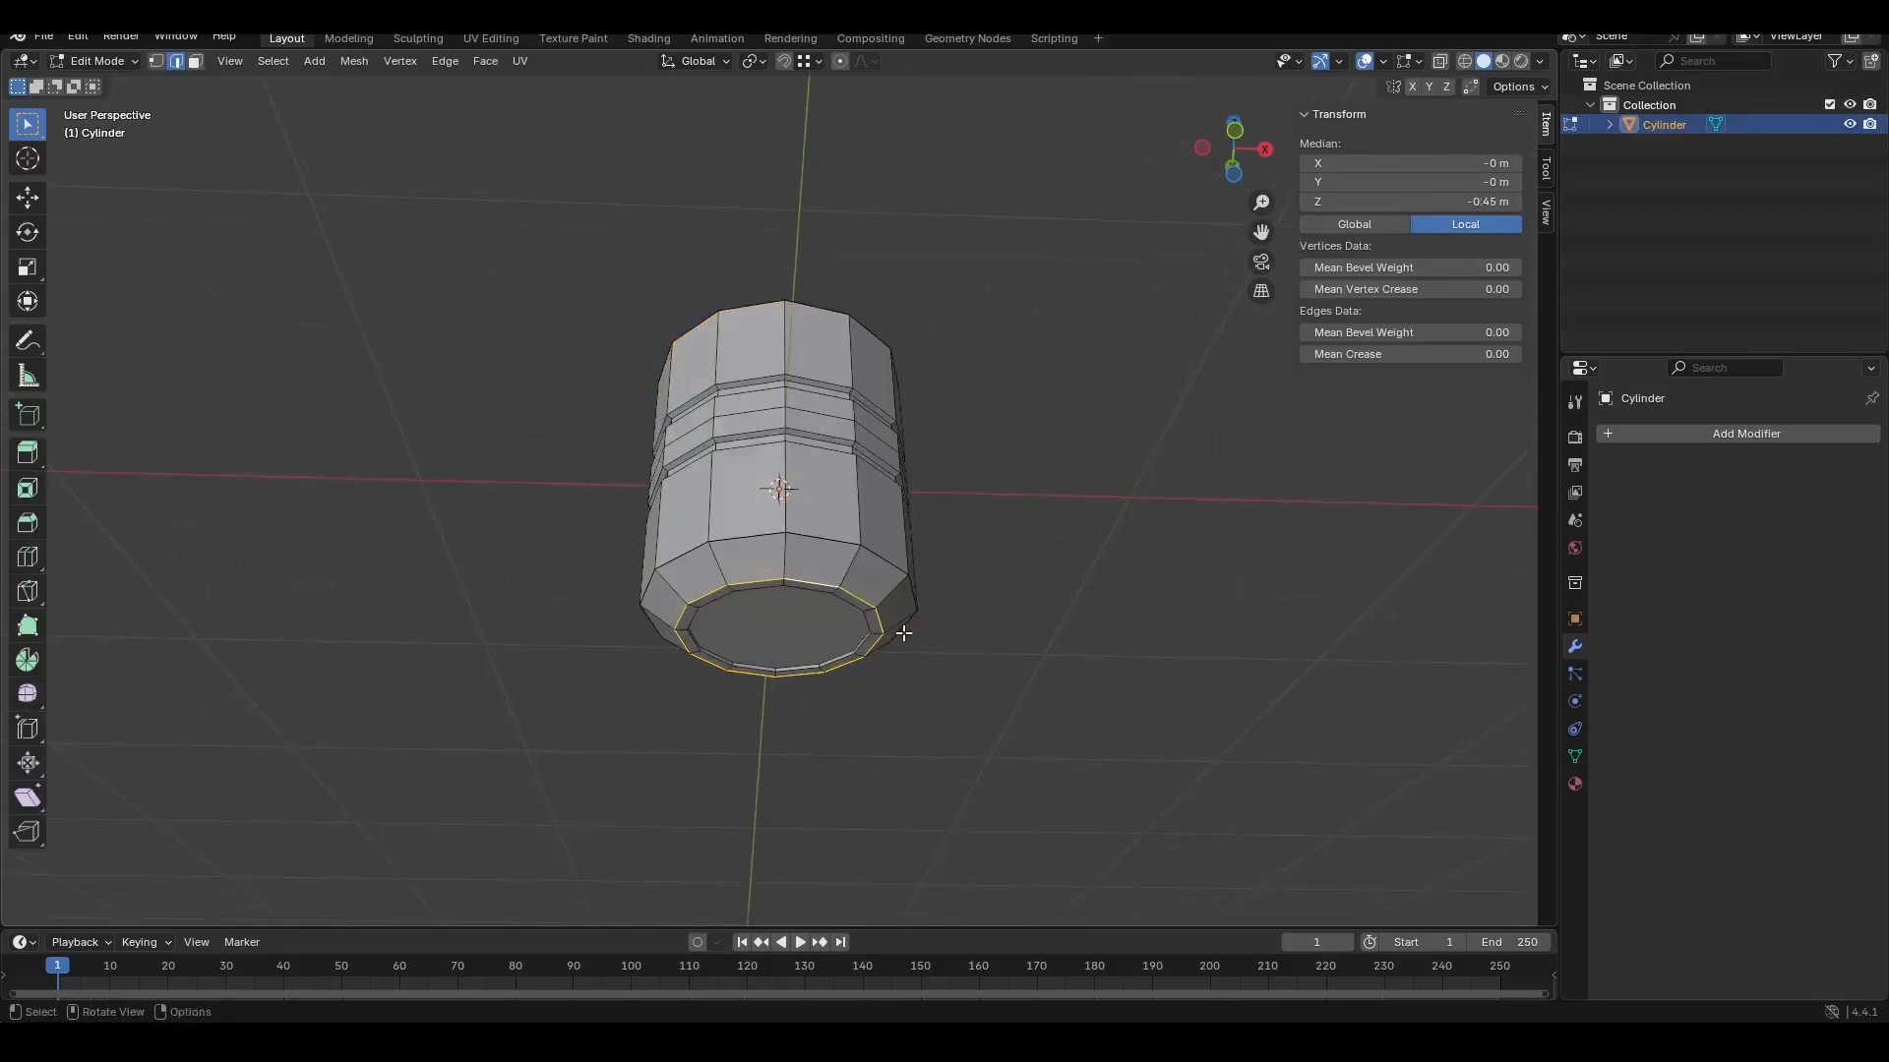
{"action": "scroll", "coordinate": [888, 634], "scroll_direction": "up", "scroll_amount": 2}
{"action": "key", "text": "shift+s"}
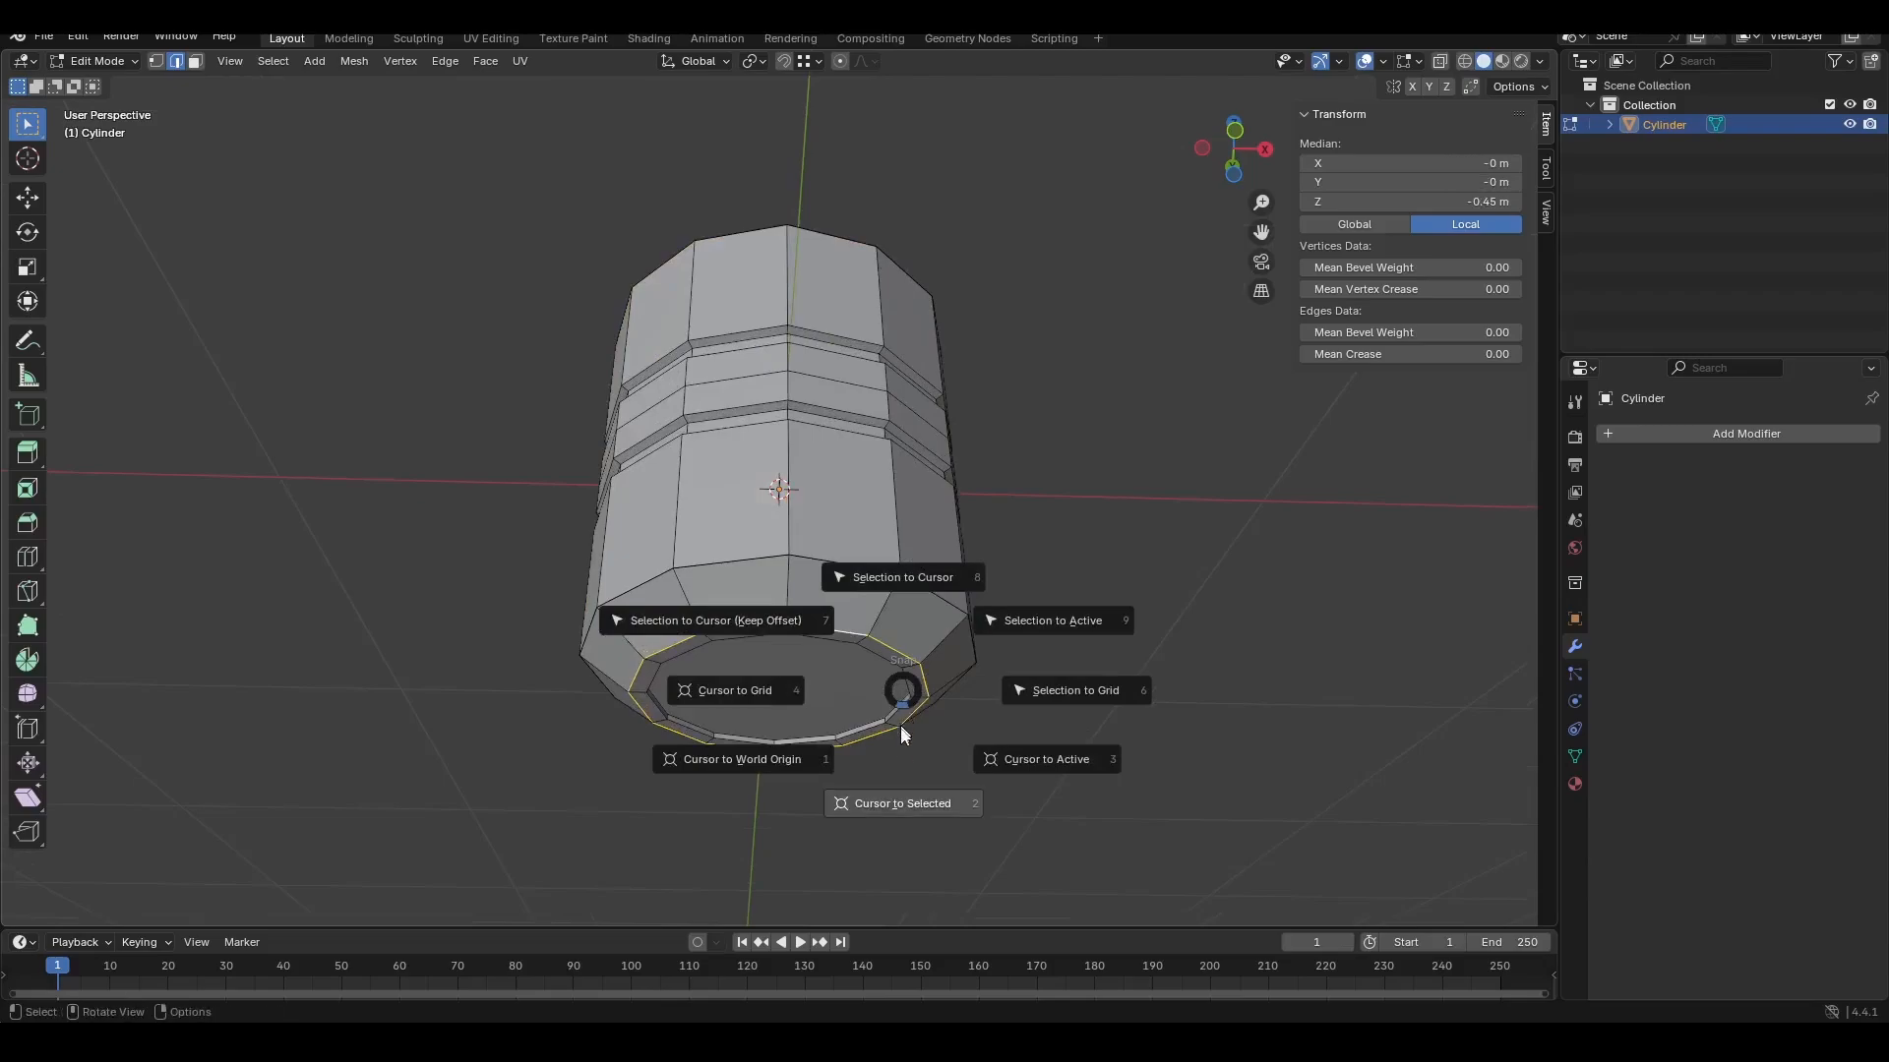
{"action": "left_click", "coordinate": [902, 795]}
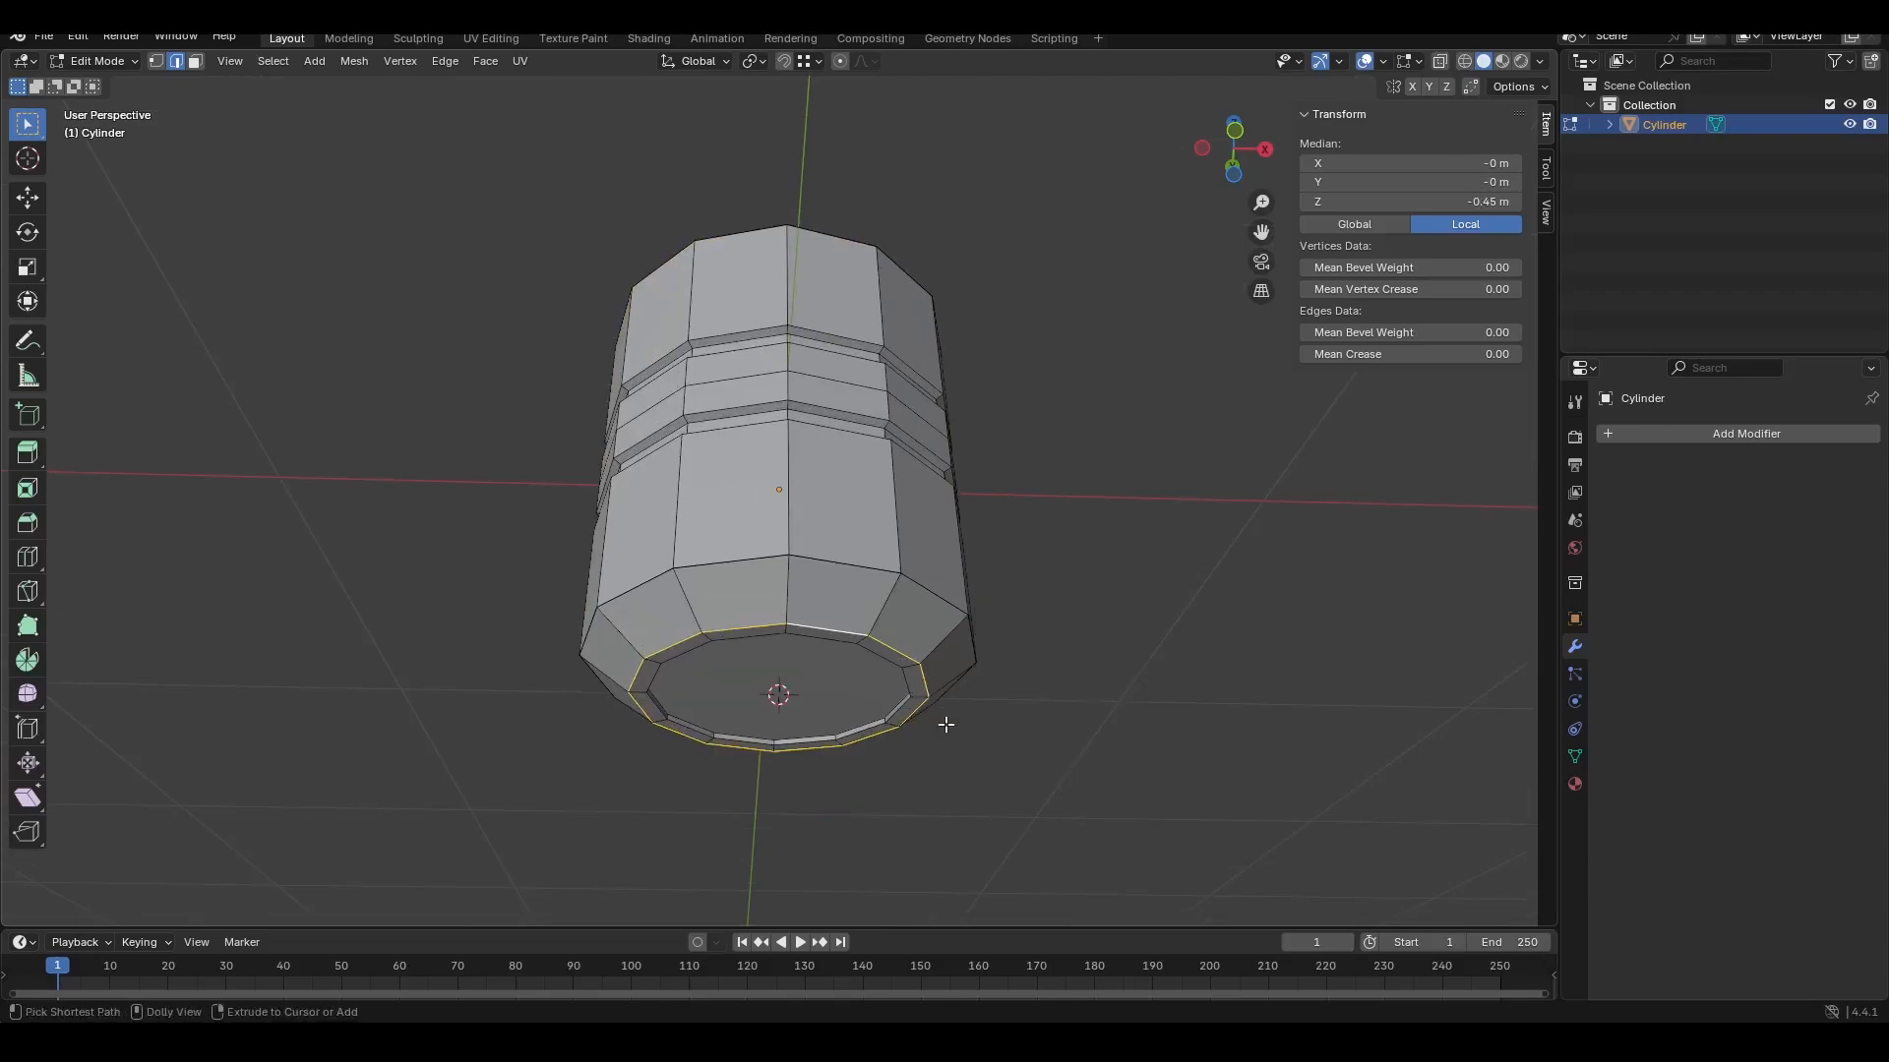
{"action": "left_click", "coordinate": [1544, 214]}
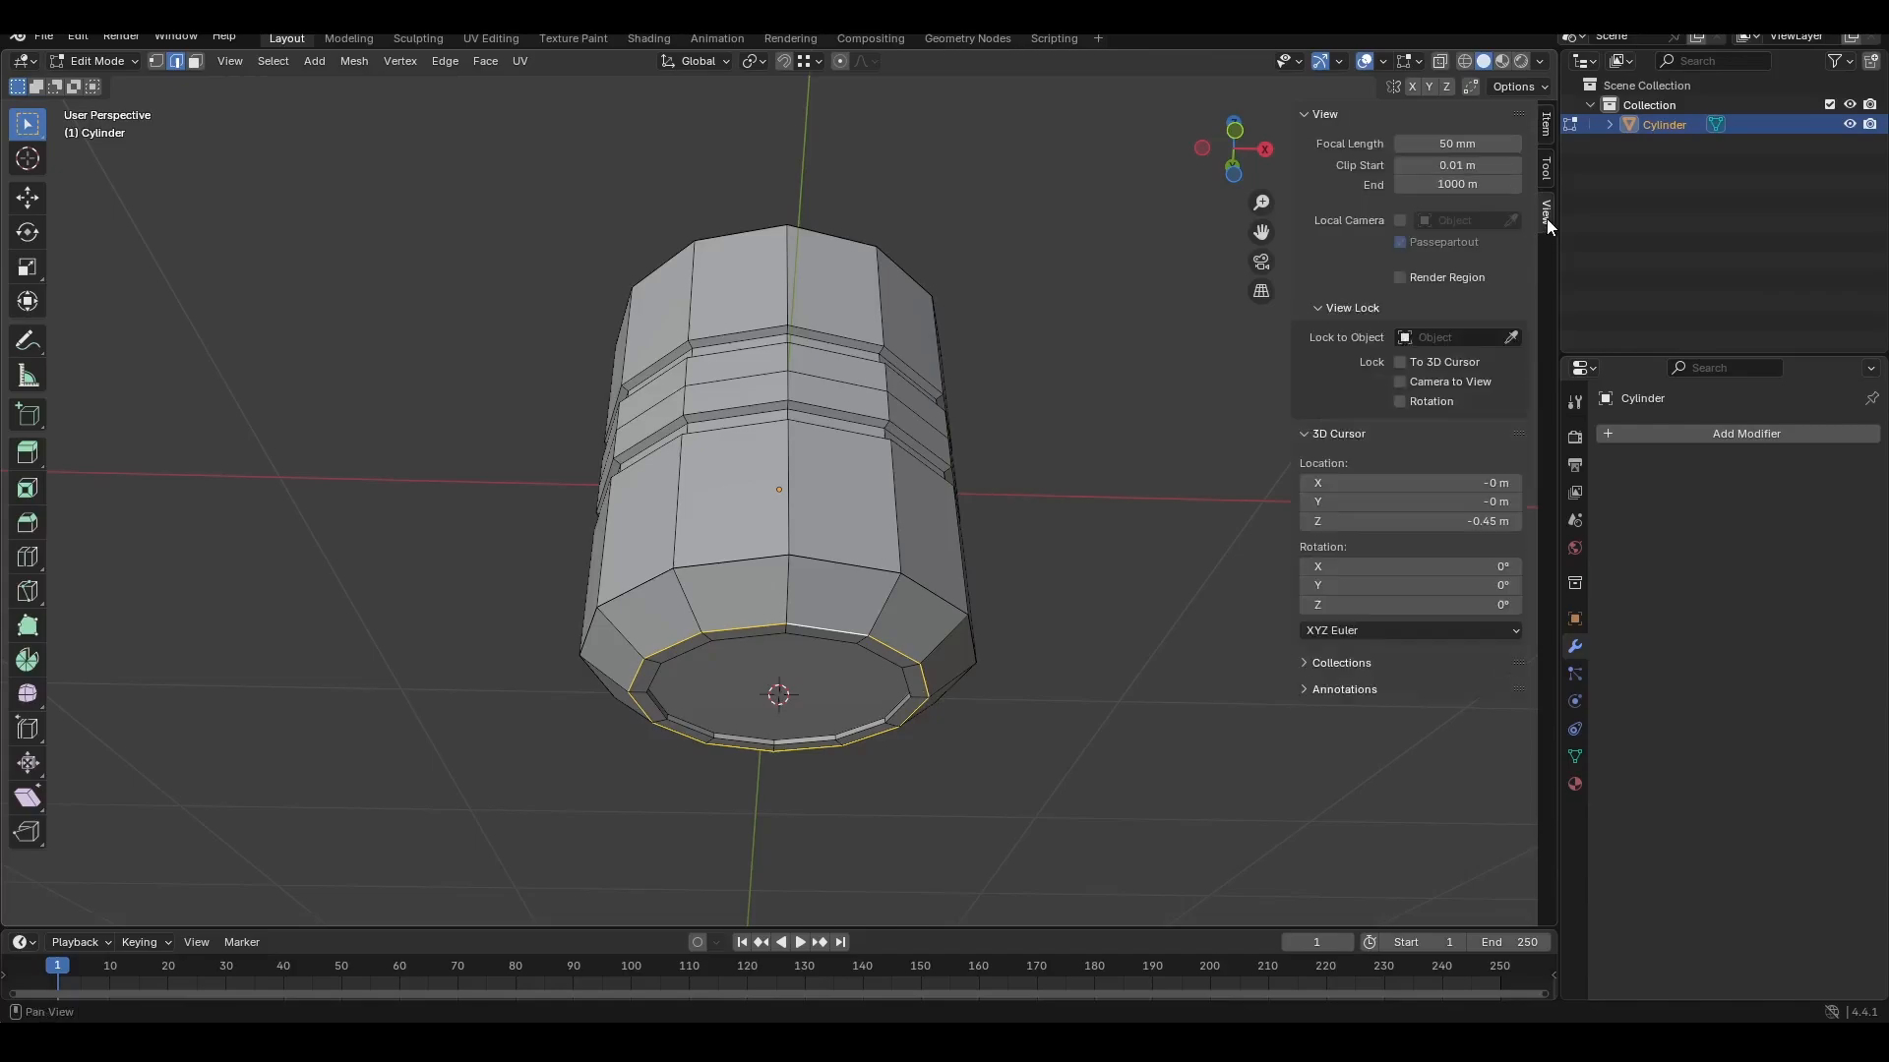
{"action": "left_click", "coordinate": [1110, 618]}
Step: Return to Object Mode and set the barrel's origin to the 3D cursor
{"action": "key", "text": "Tab"}
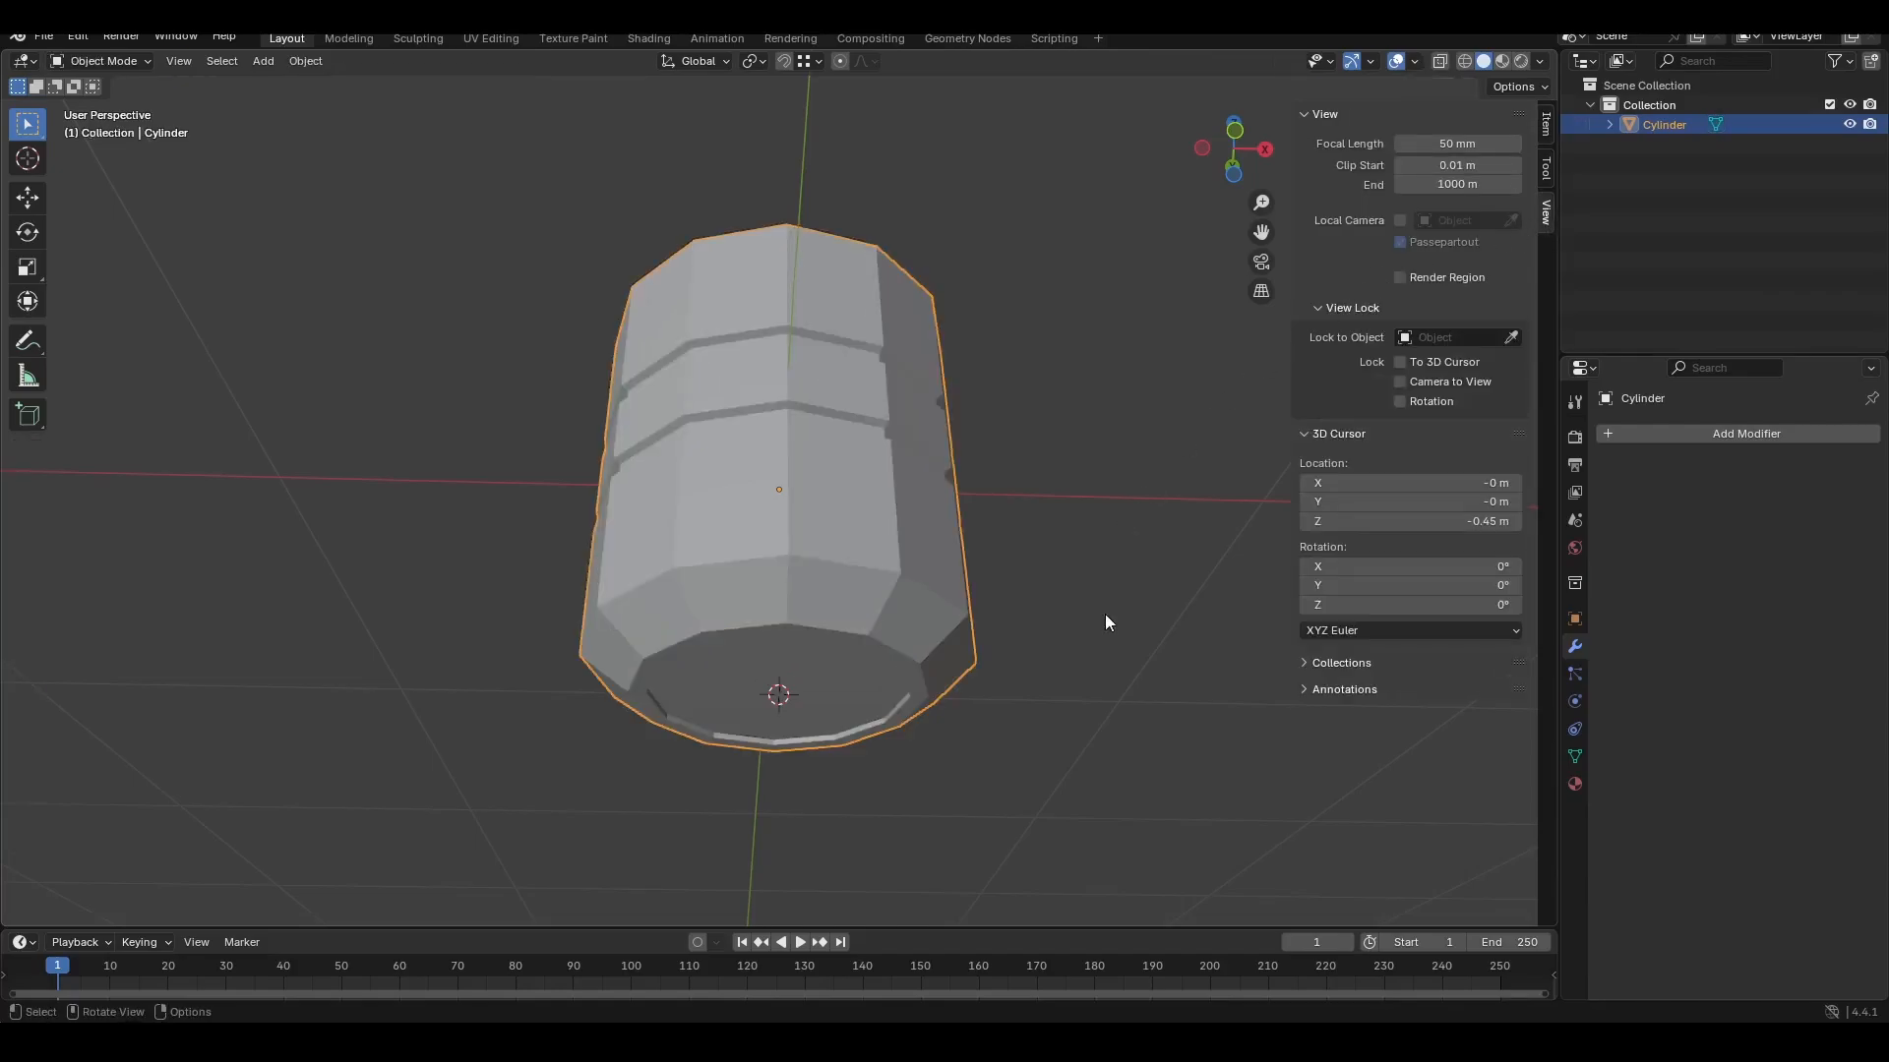
{"action": "right_click", "coordinate": [950, 620]}
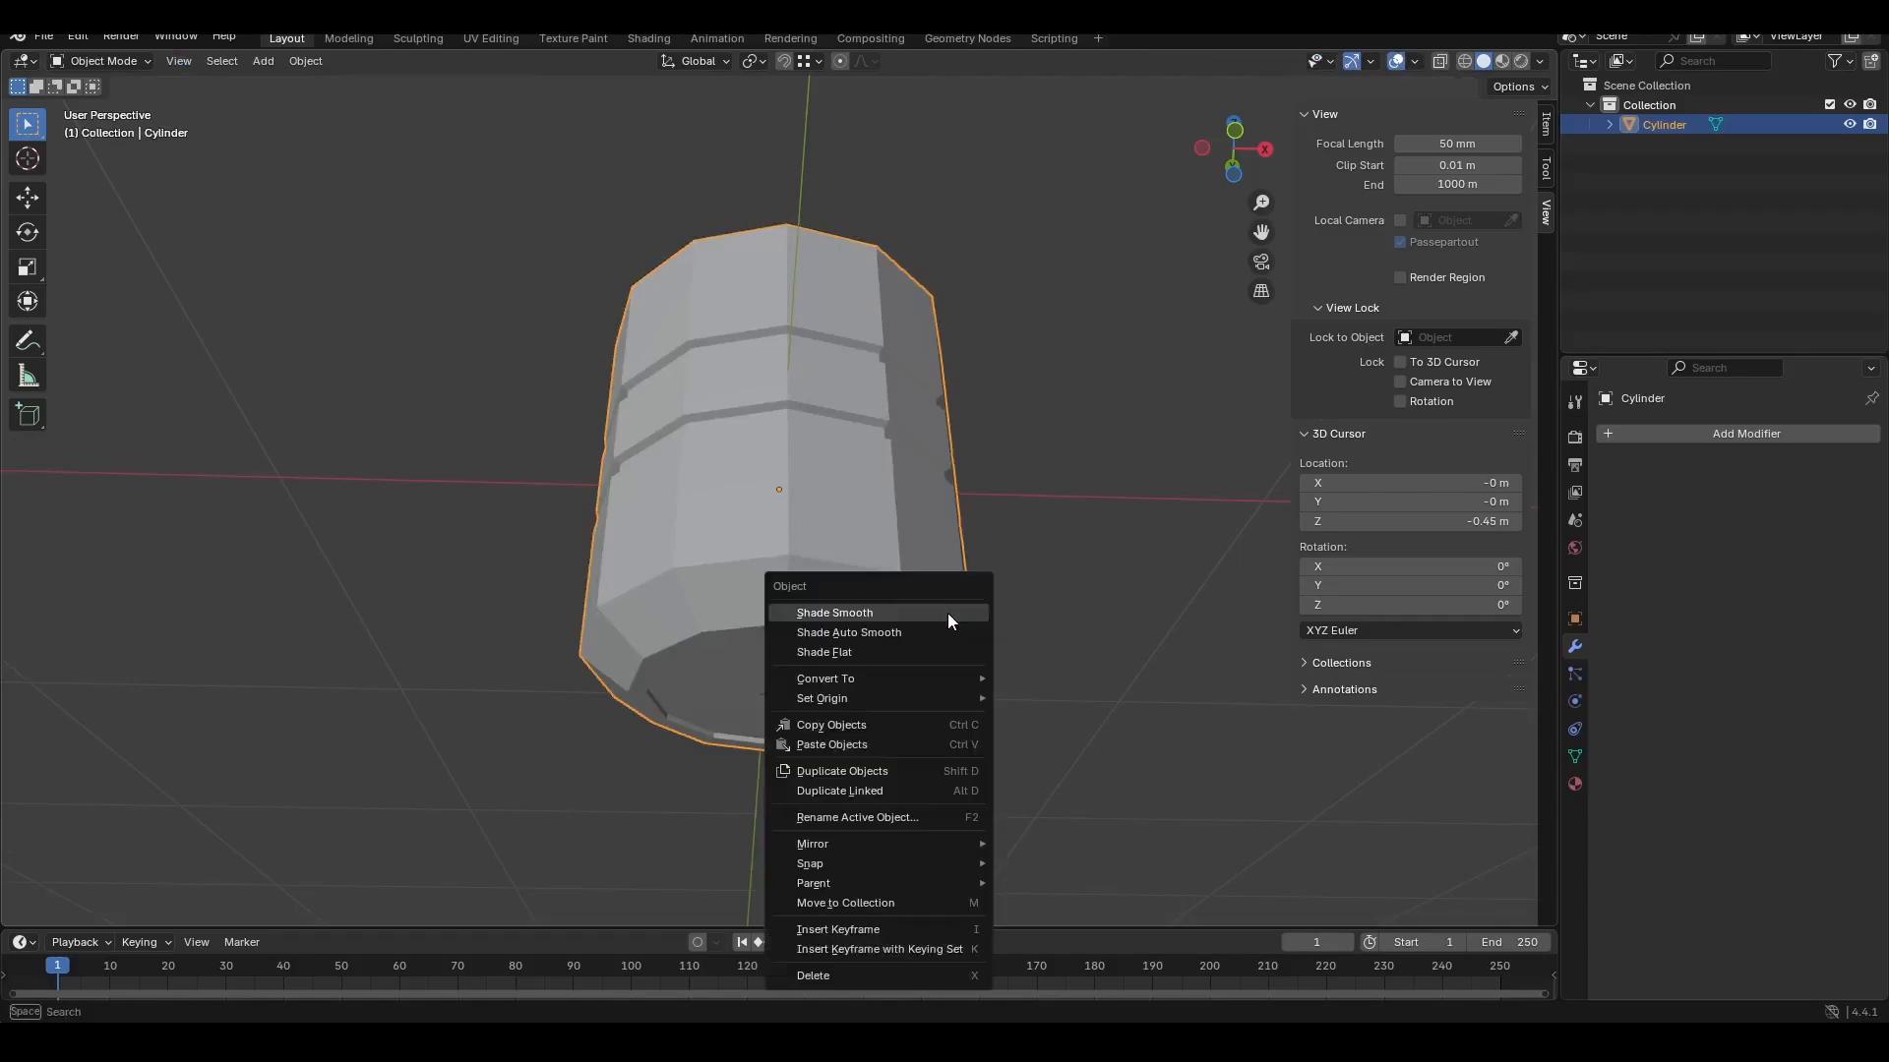
{"action": "mouse_move", "coordinate": [972, 698]}
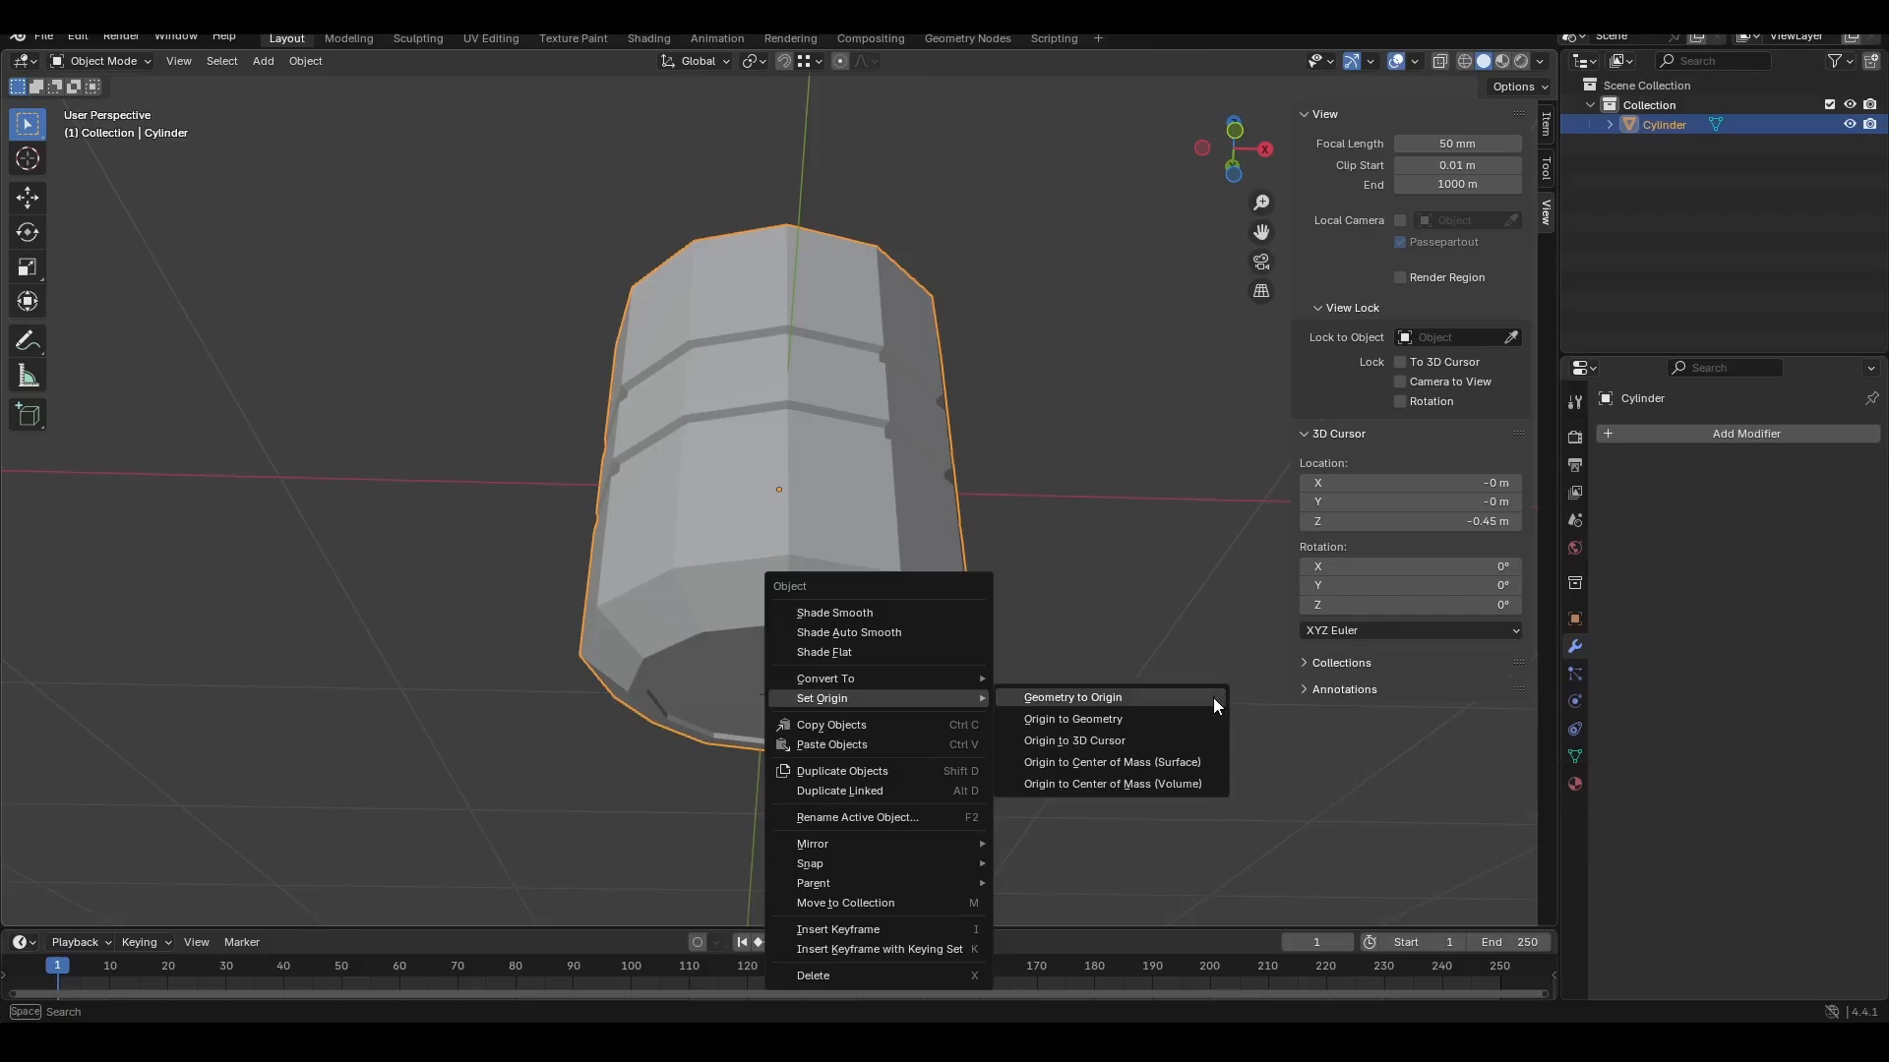
{"action": "left_click", "coordinate": [1166, 740]}
{"action": "middle_click_drag", "start_coordinate": [1118, 657], "coordinate": [1058, 628]}
Step: Set the 3D cursor's Z location to 0 m
{"action": "left_click", "coordinate": [1497, 522]}
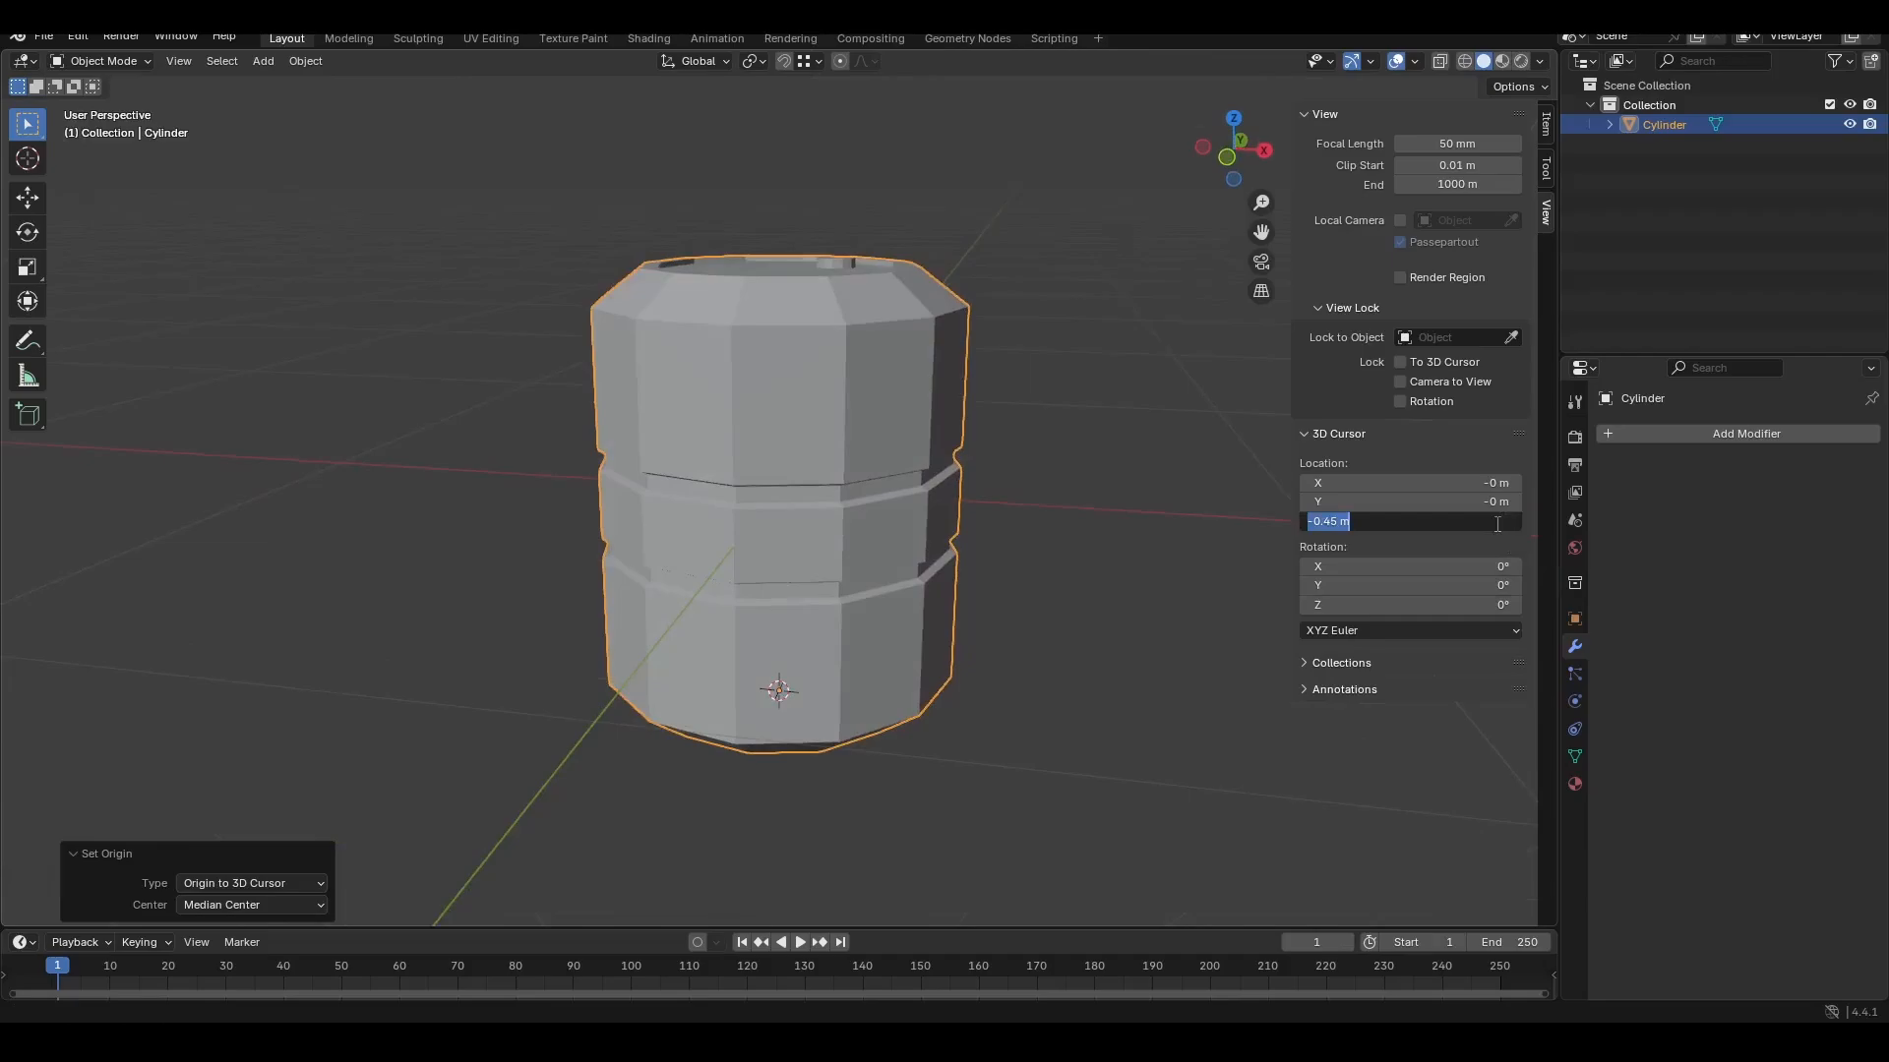
{"action": "type", "text": "0"}
{"action": "key", "text": "Return"}
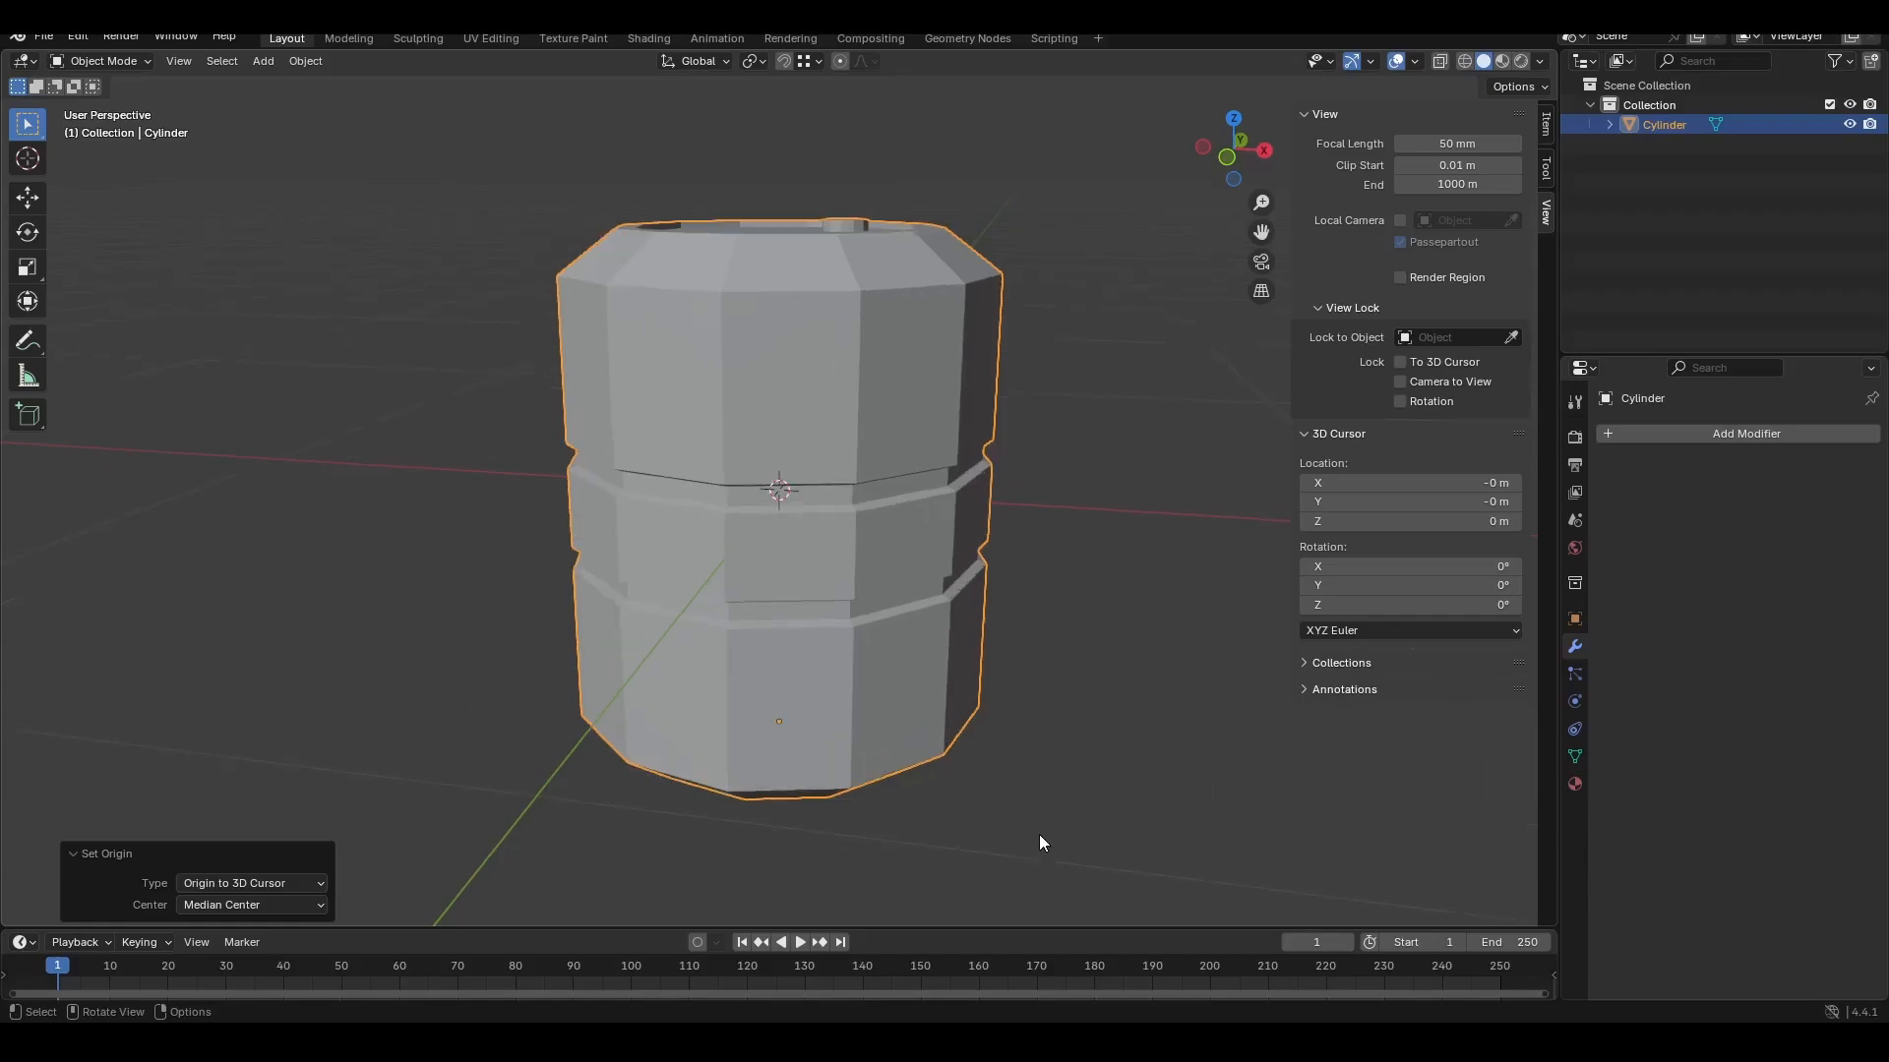
{"action": "scroll", "coordinate": [1038, 832], "scroll_direction": "down", "scroll_amount": 1}
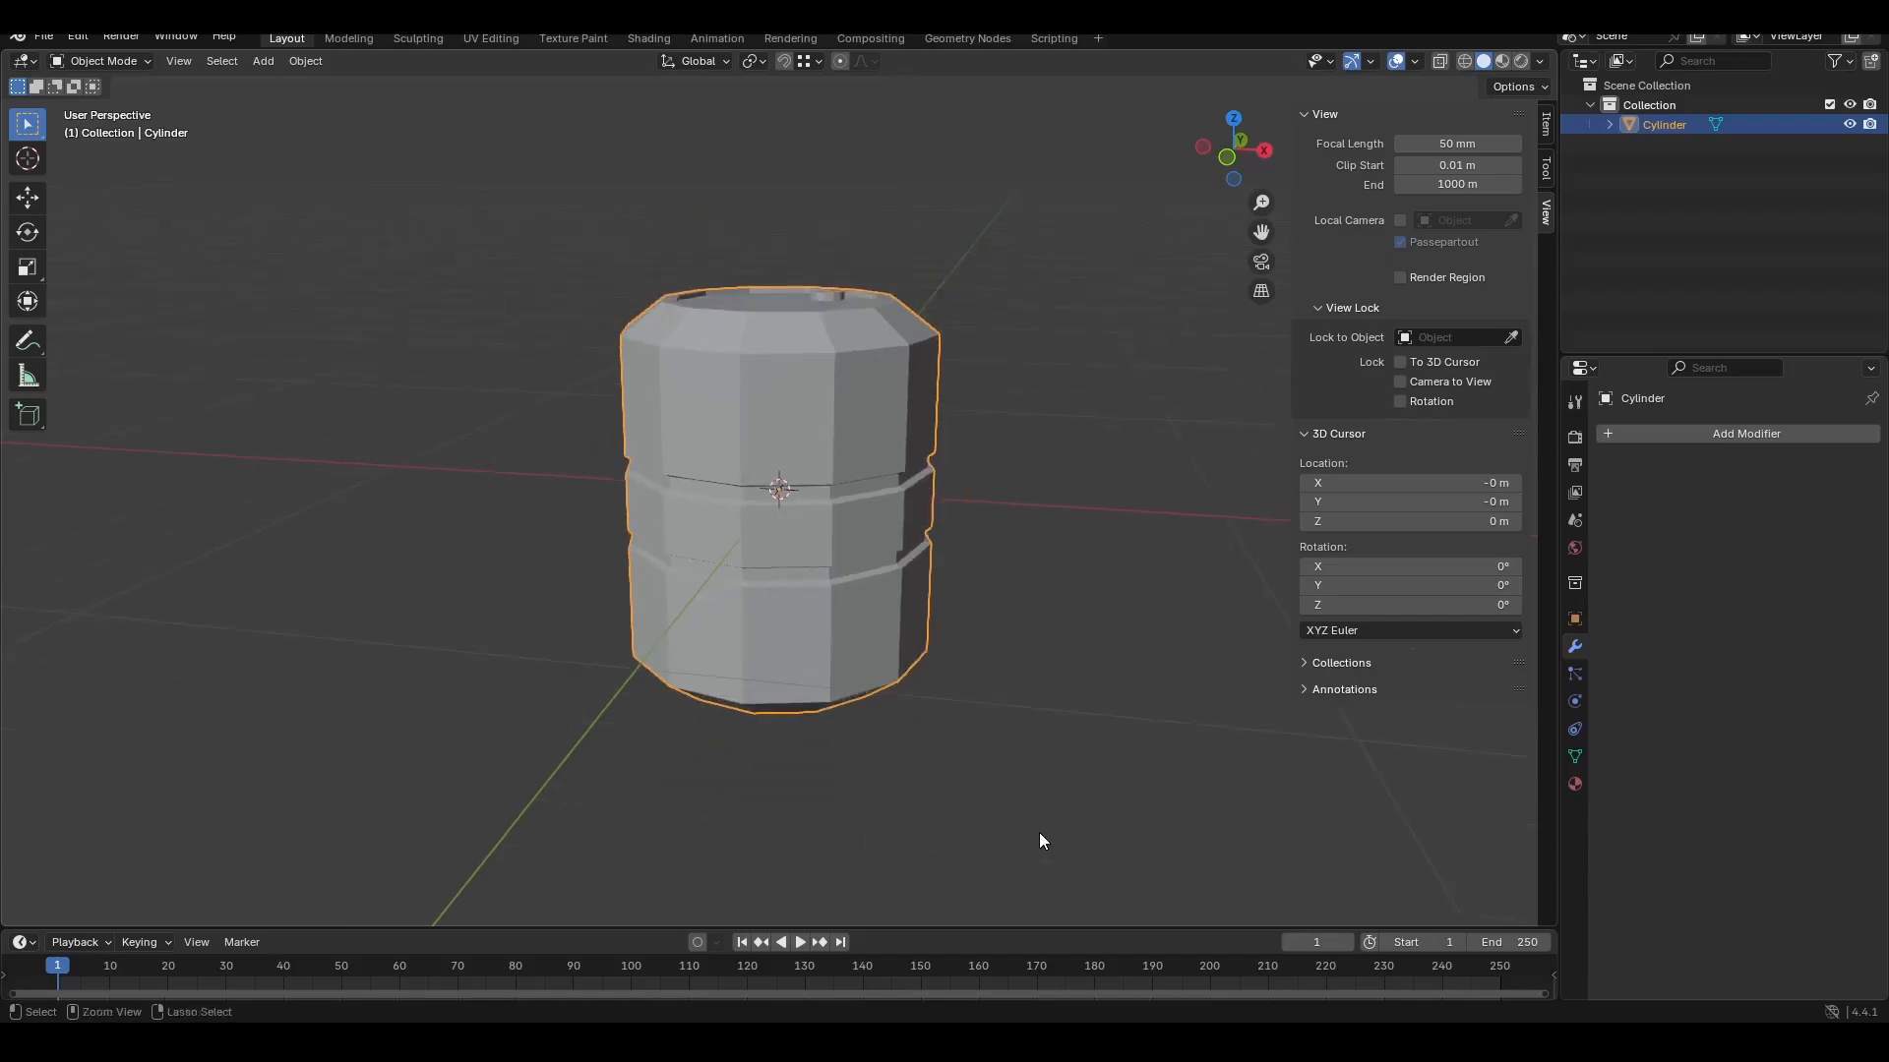
Step: Enter Edit Mode on the barrel, reselect the bottom rim's outer edge loop, and snap the 3D cursor to it again
{"action": "middle_click_drag", "start_coordinate": [1011, 840], "coordinate": [1029, 704]}
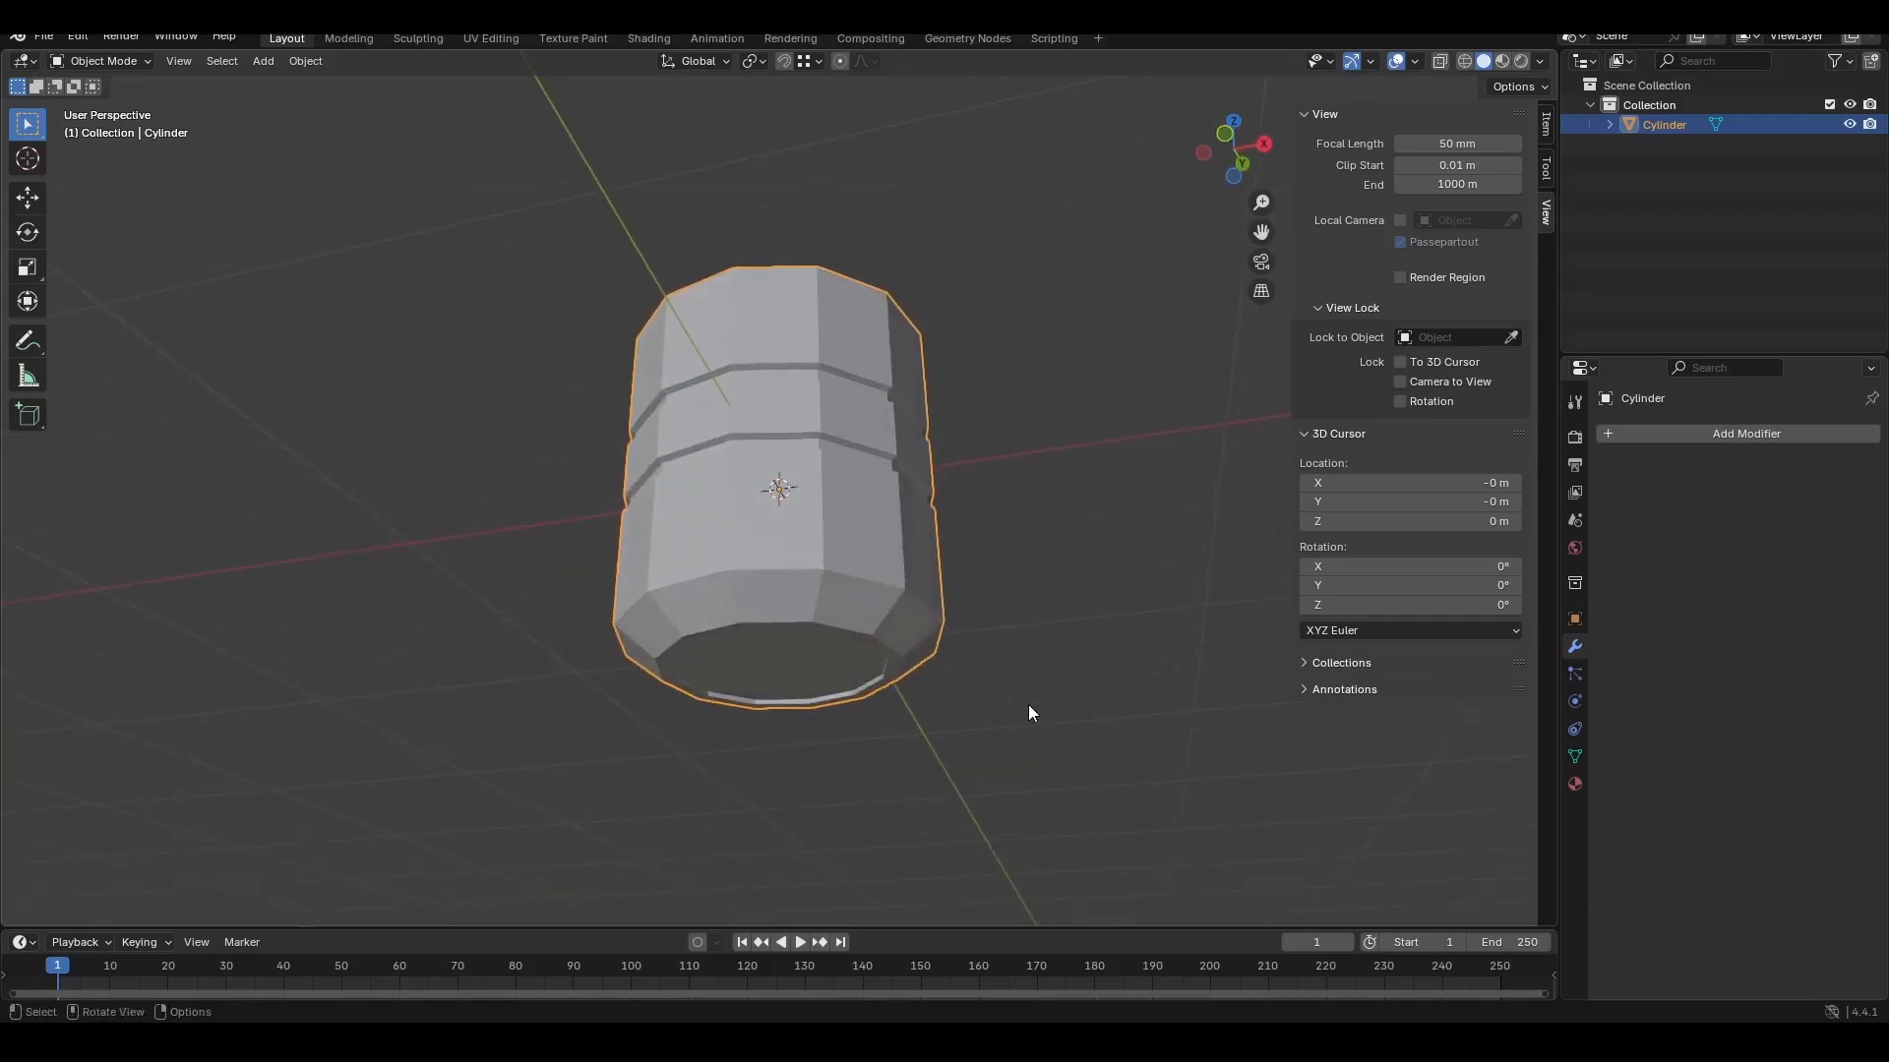
{"action": "key", "text": "Tab"}
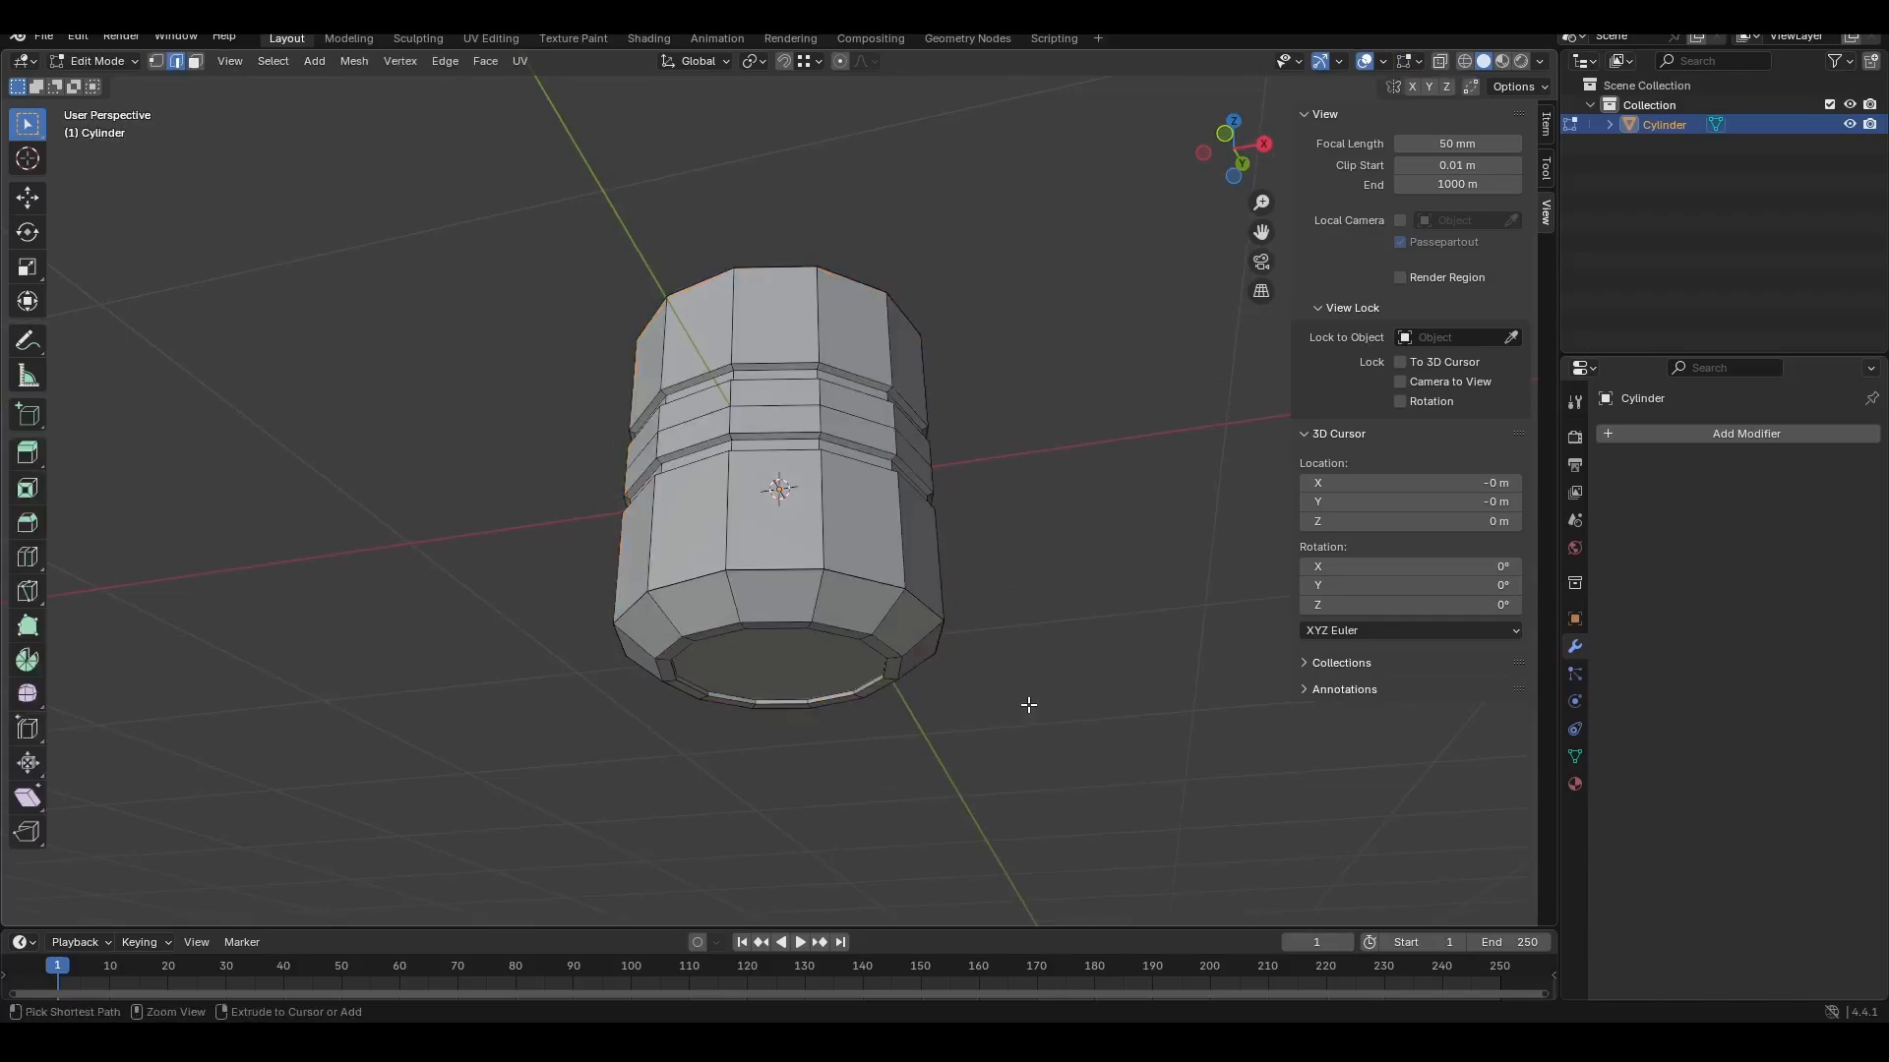
{"action": "key", "text": "ctrl+e"}
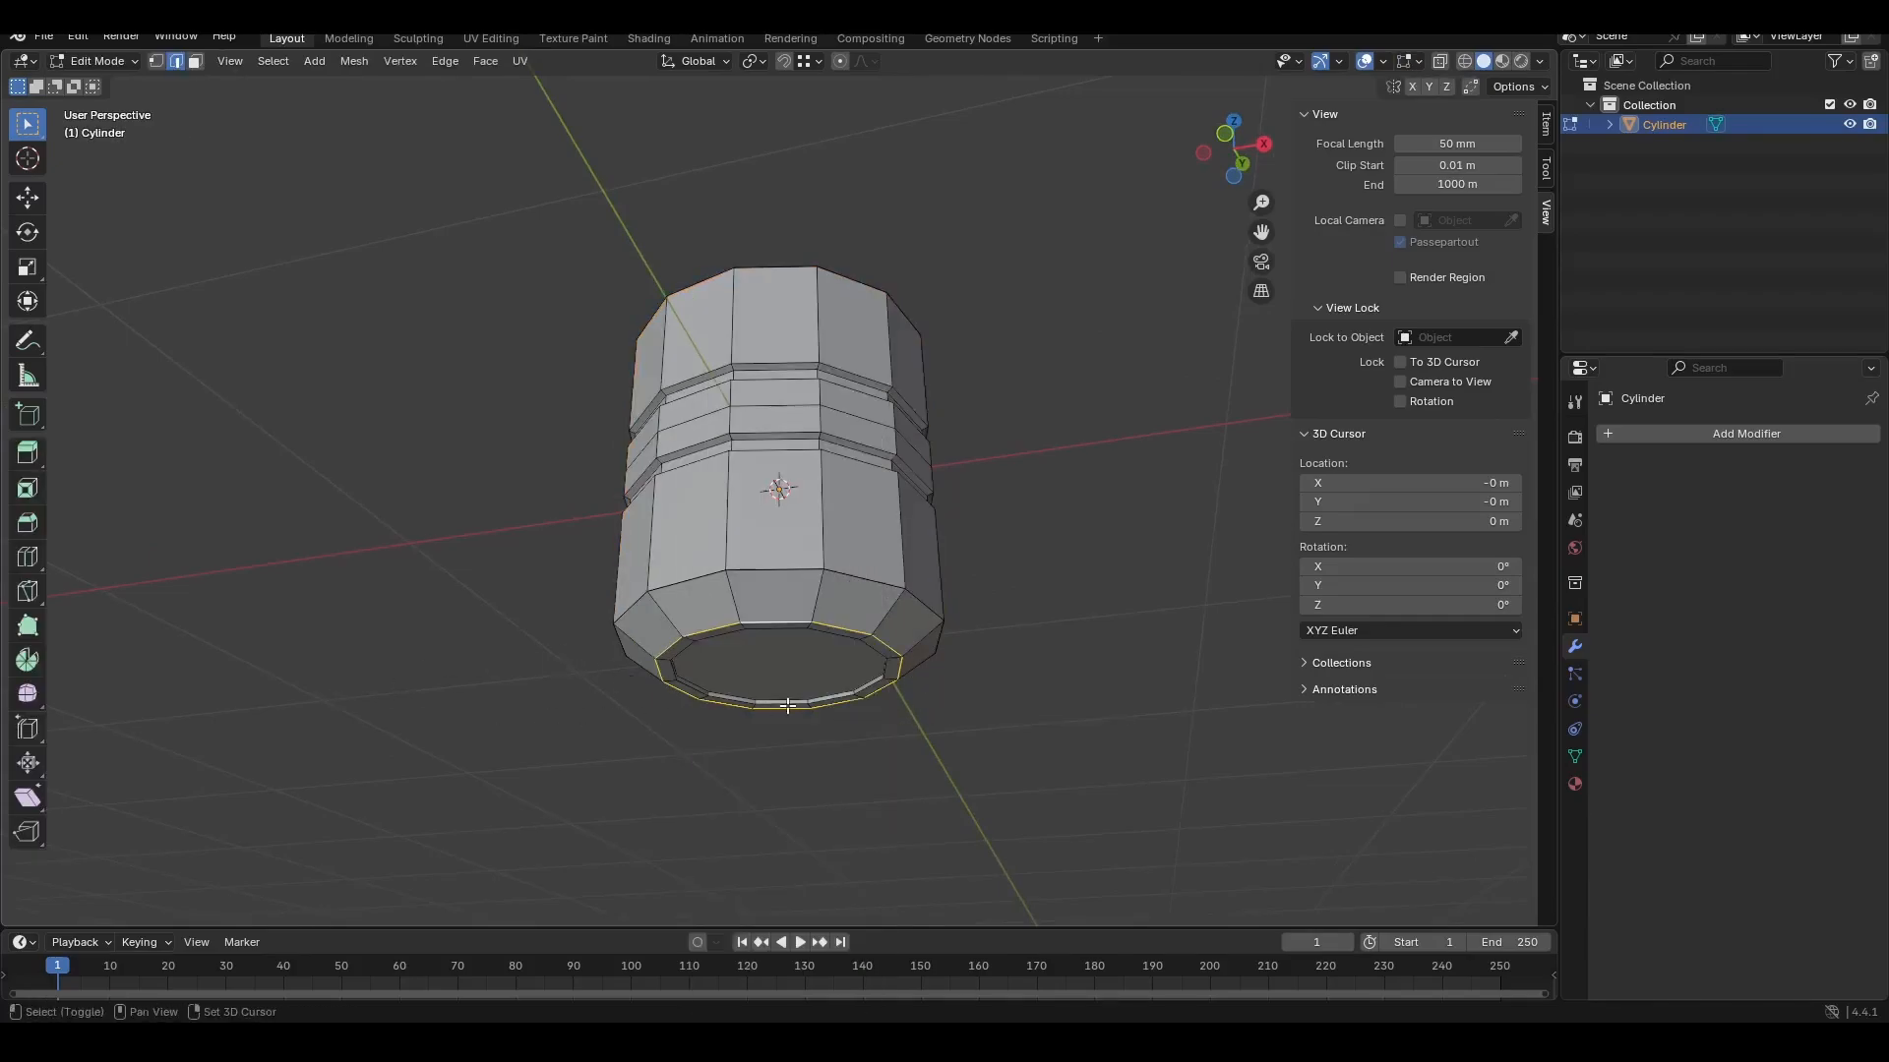
{"action": "key", "text": "shift+s"}
{"action": "left_click", "coordinate": [793, 817]}
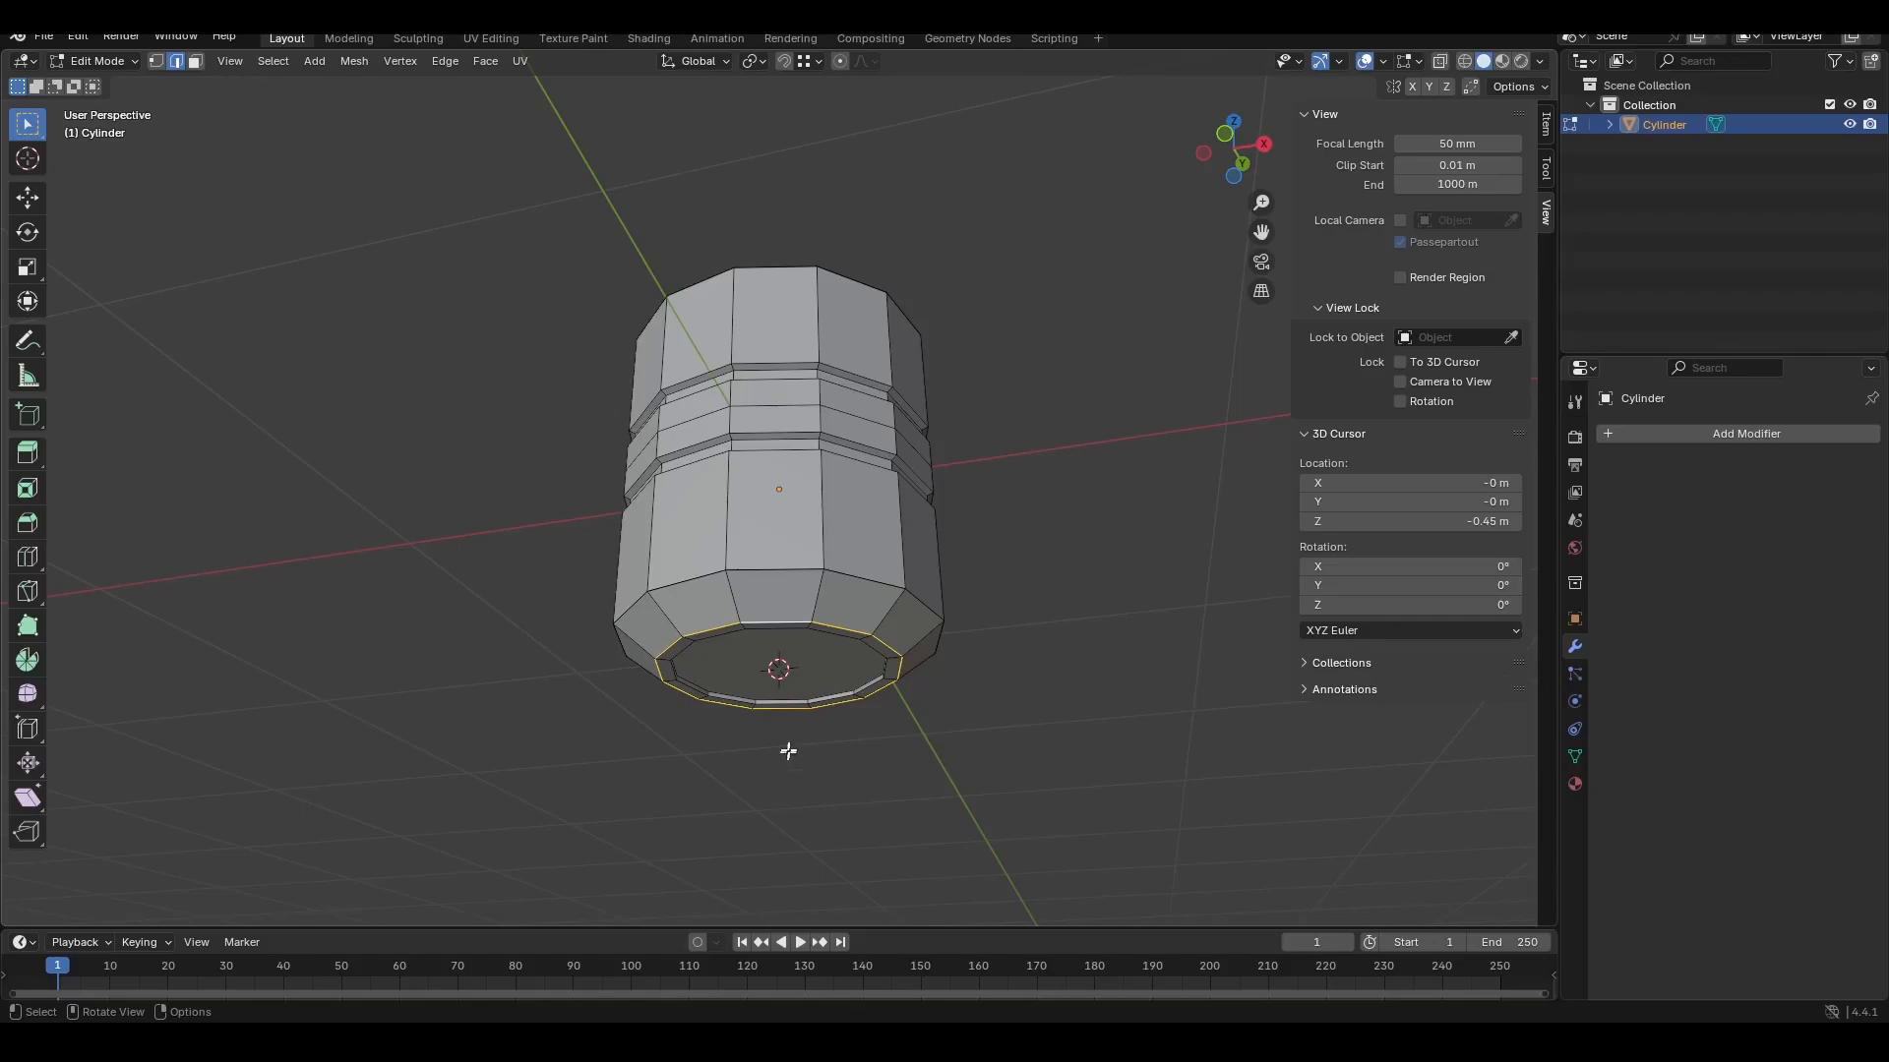
{"action": "key", "text": "ctrl+e"}
Step: Leave Edit Mode, set the barrel's origin to the 3D cursor once more, and show the object's transform values
{"action": "key", "text": "Tab"}
{"action": "right_click", "coordinate": [872, 549]}
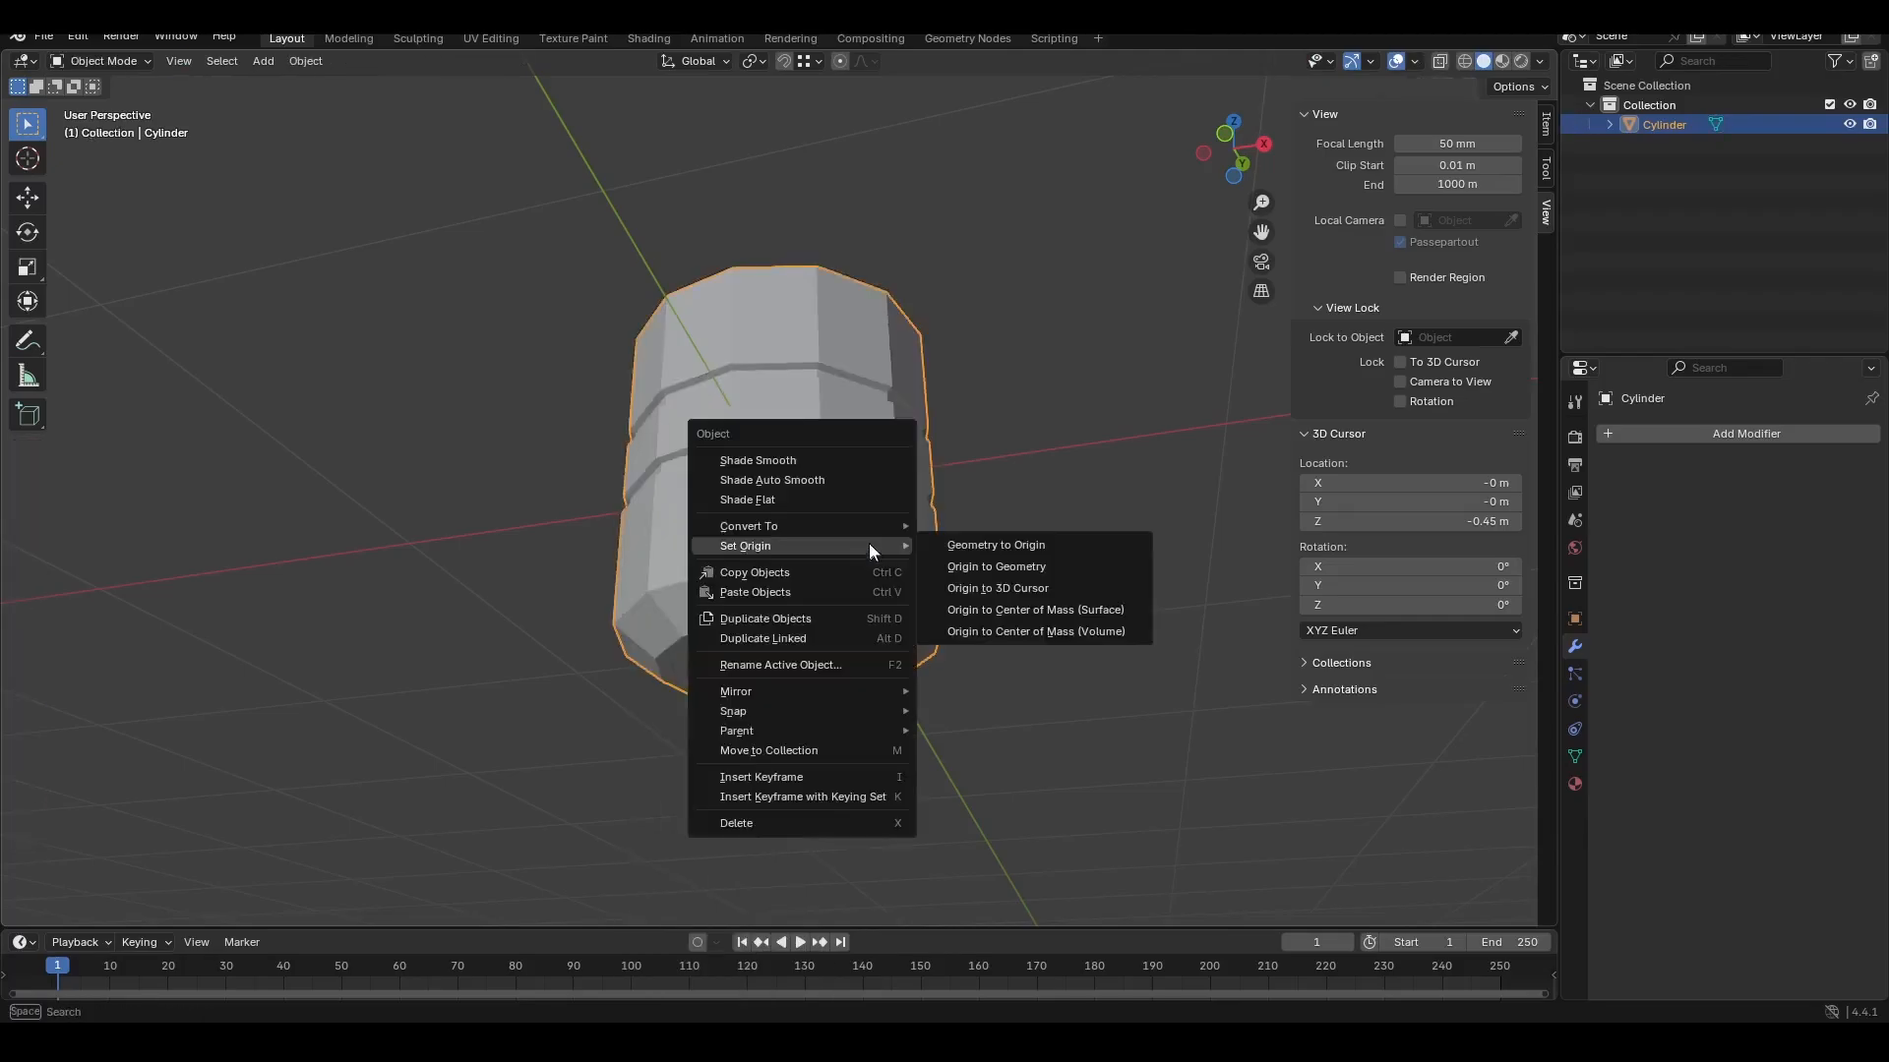
{"action": "mouse_move", "coordinate": [838, 551]}
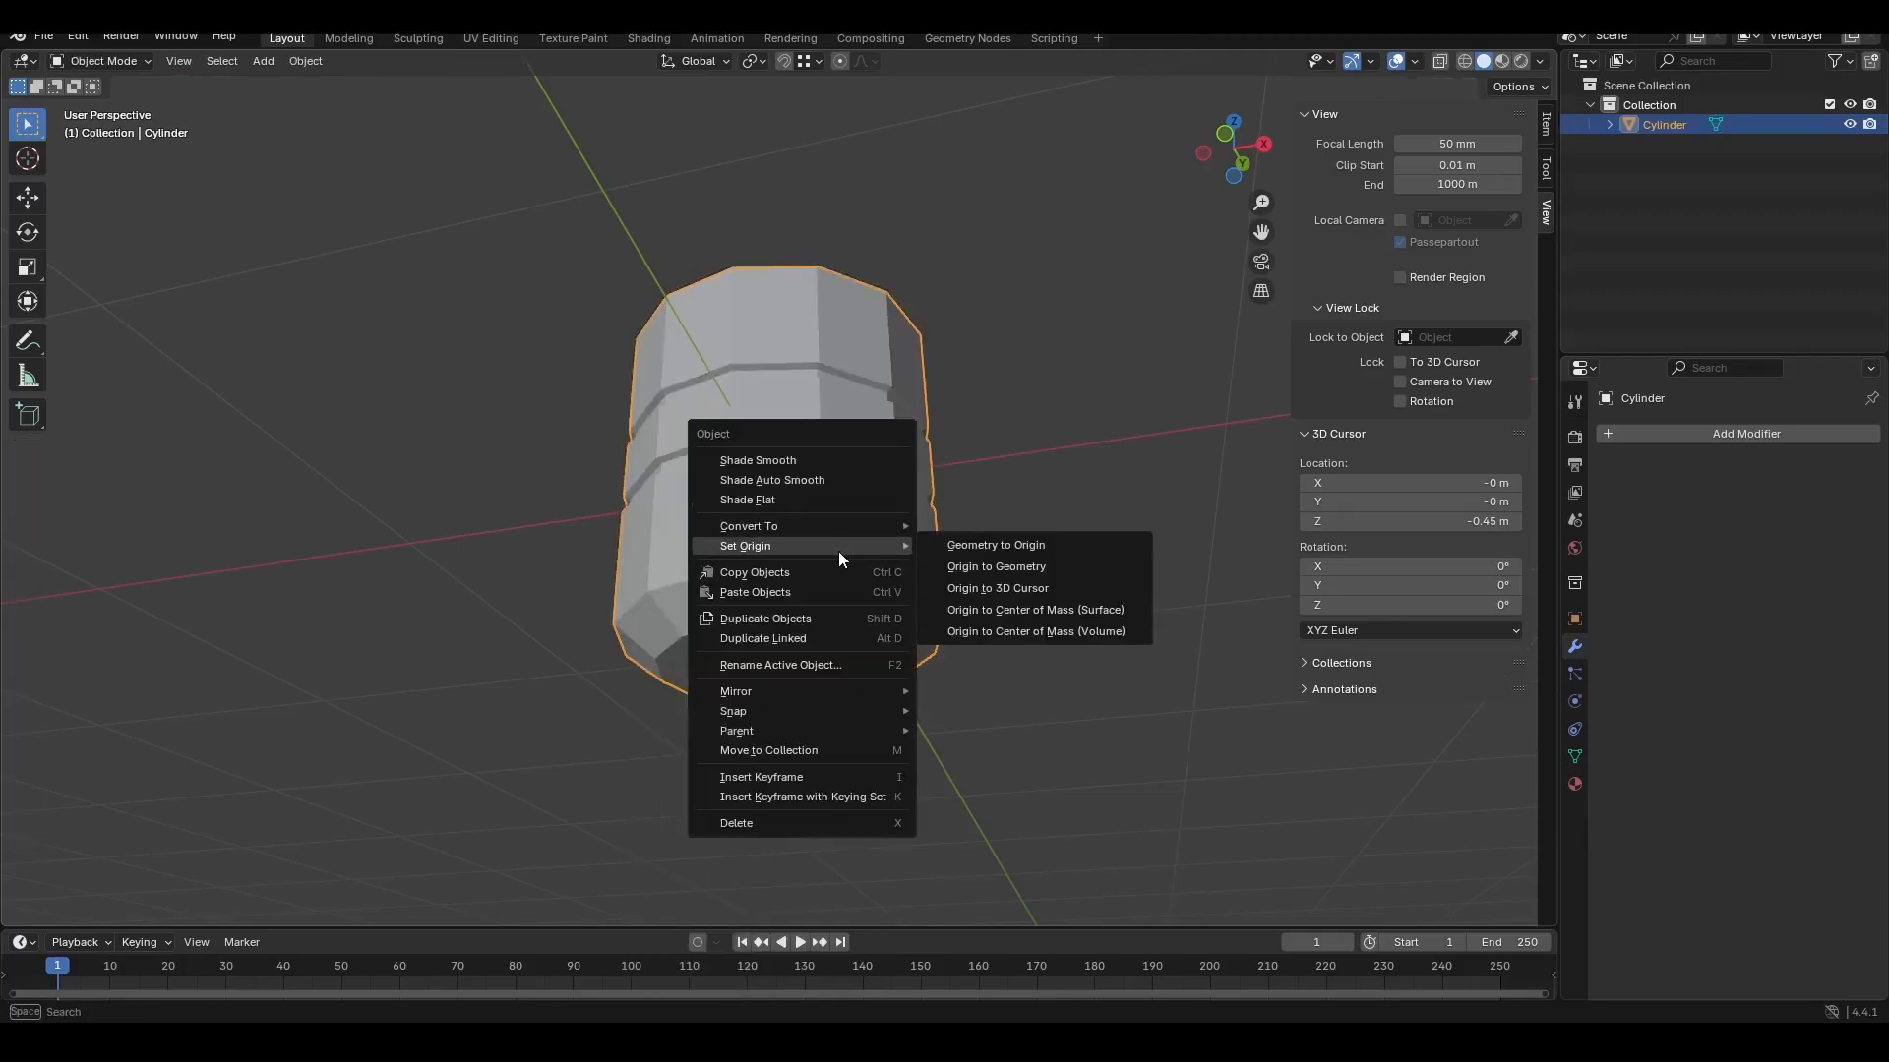
{"action": "left_click", "coordinate": [1023, 590]}
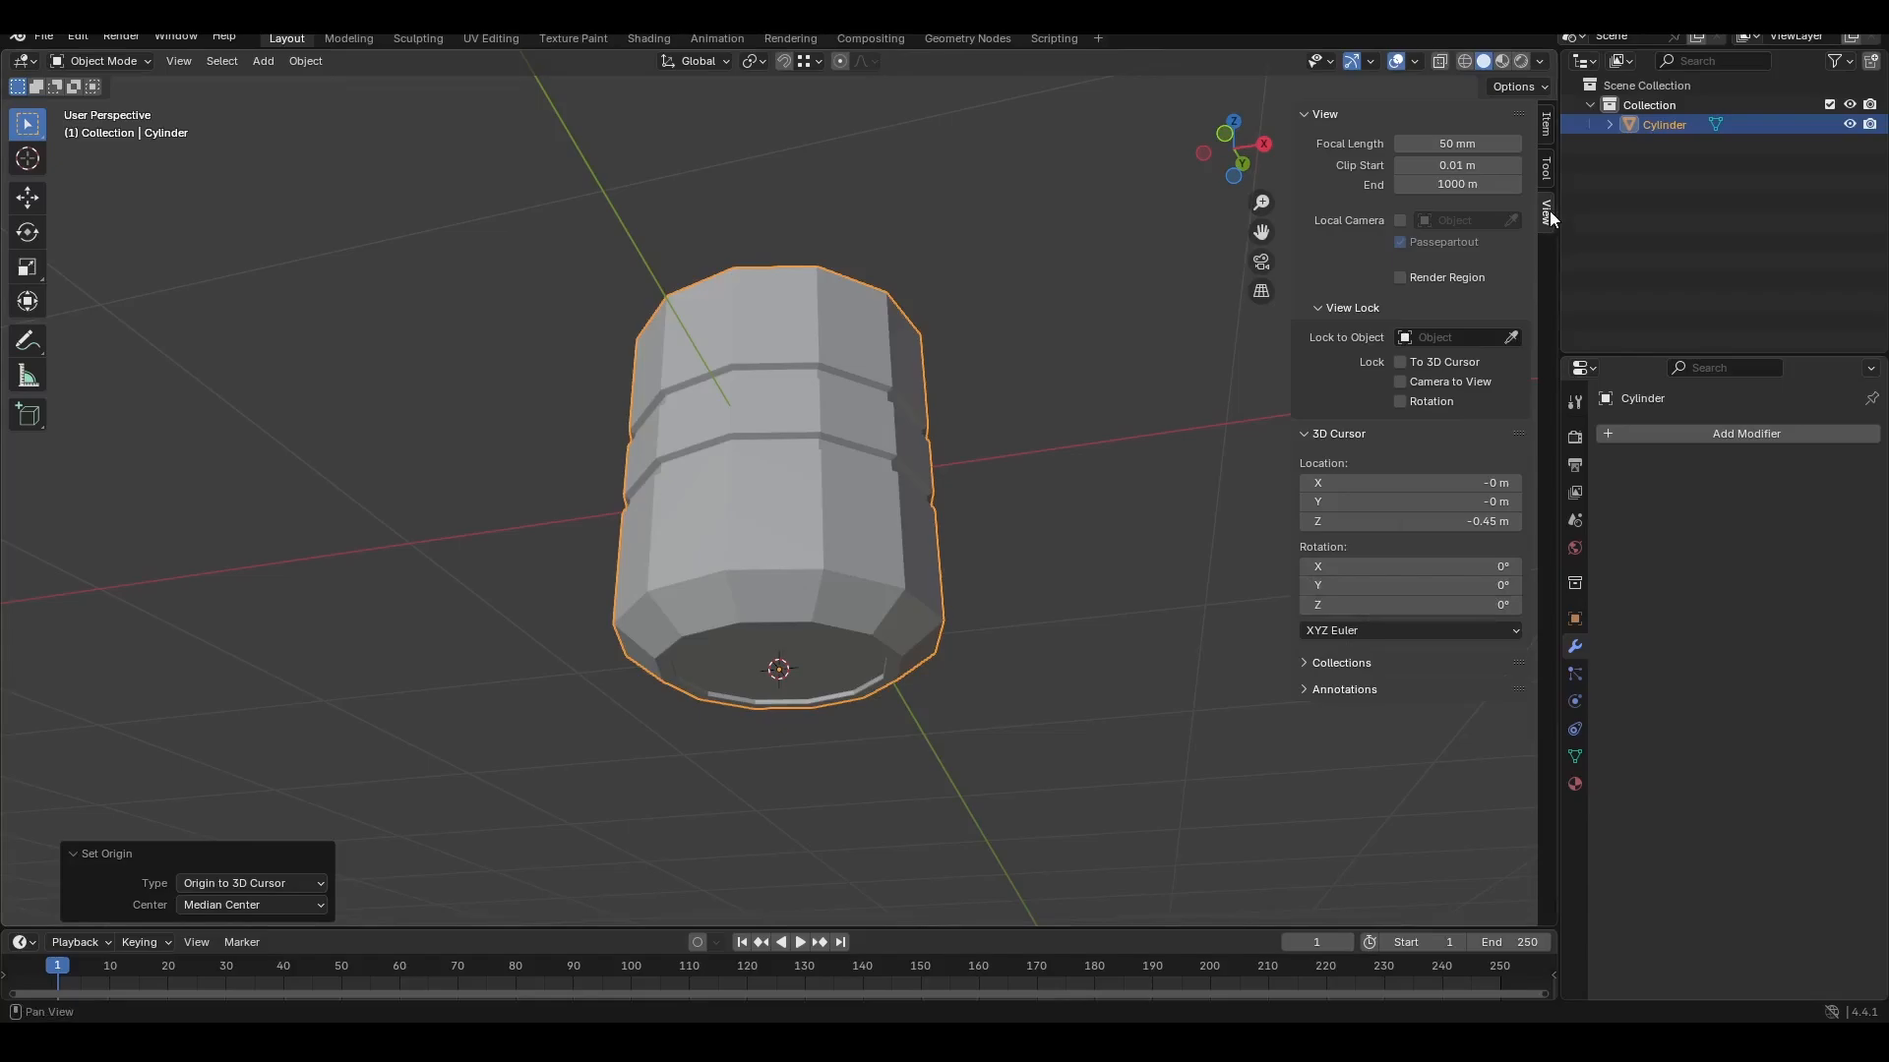
{"action": "left_click", "coordinate": [1546, 169]}
{"action": "left_click", "coordinate": [1545, 133]}
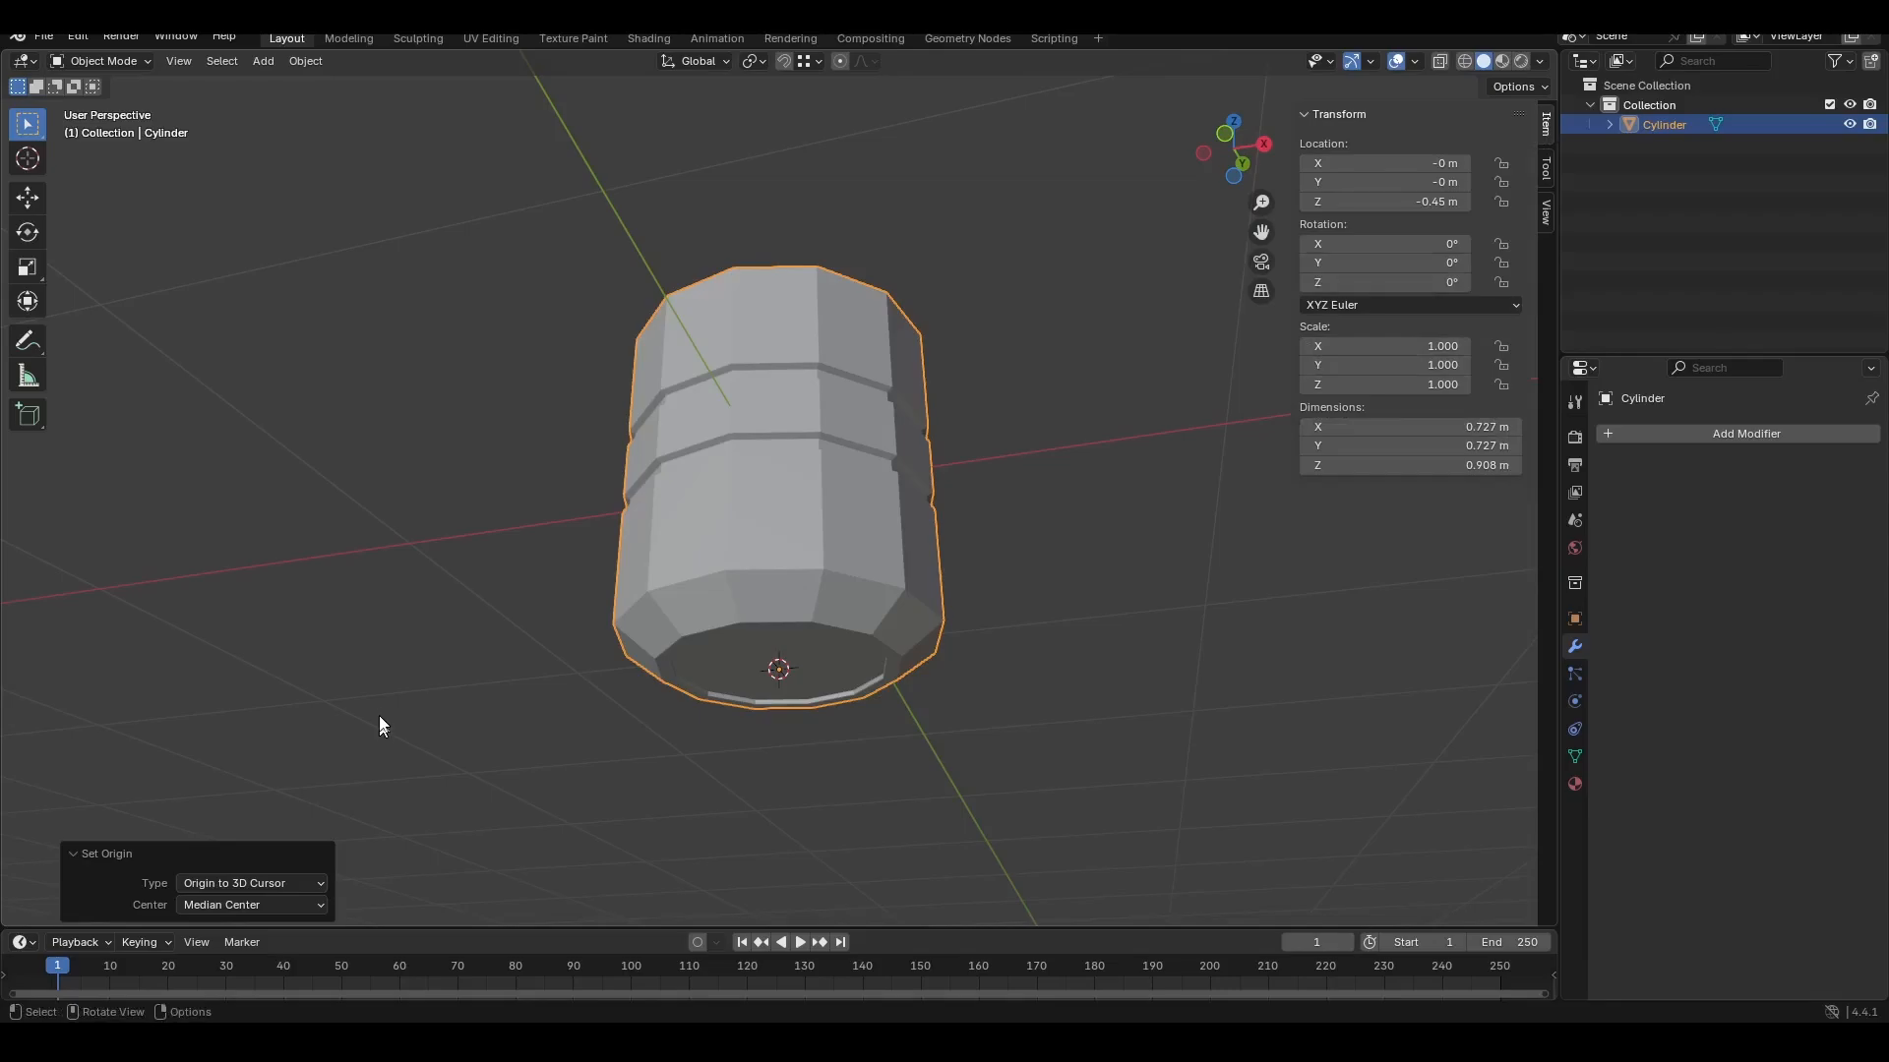
Step: In front view, rotate the barrel about -56° around its base origin as a test, and undo the rotation
{"action": "middle_click_drag", "start_coordinate": [380, 719], "coordinate": [242, 592]}
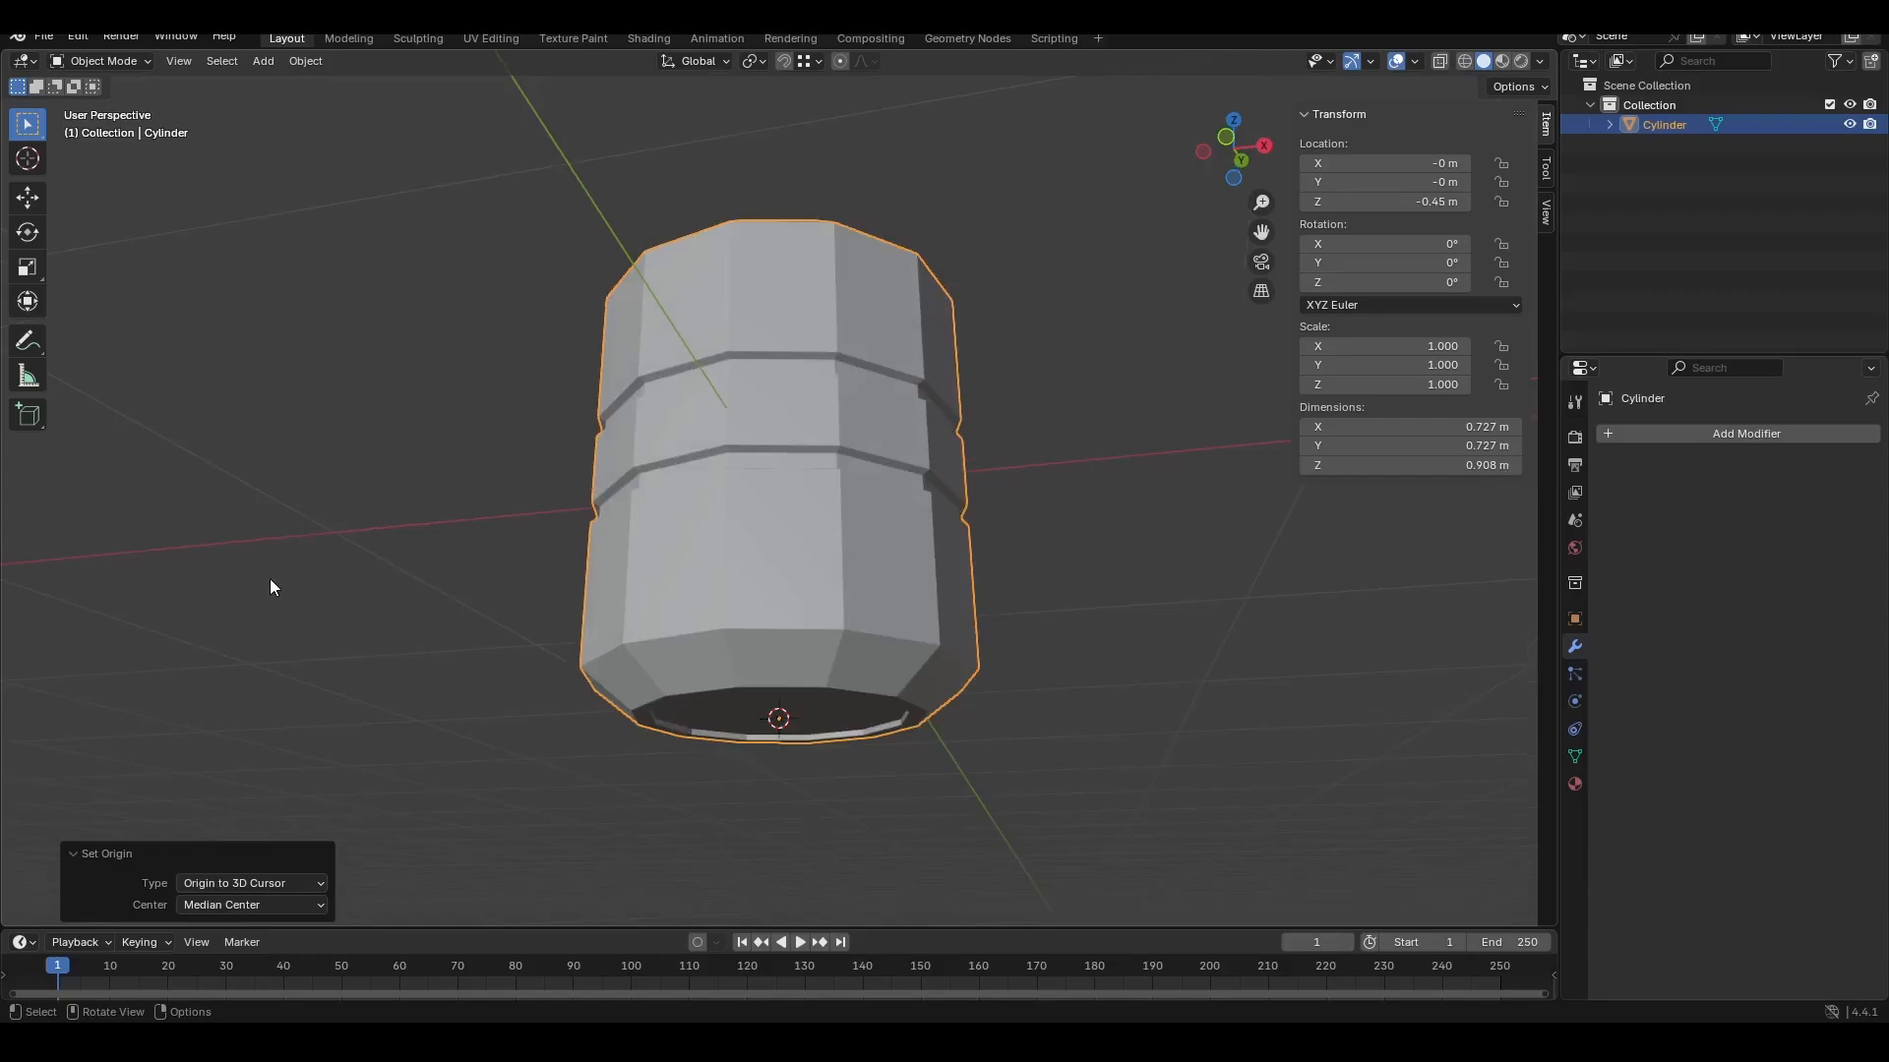
{"action": "key", "text": "KP_1"}
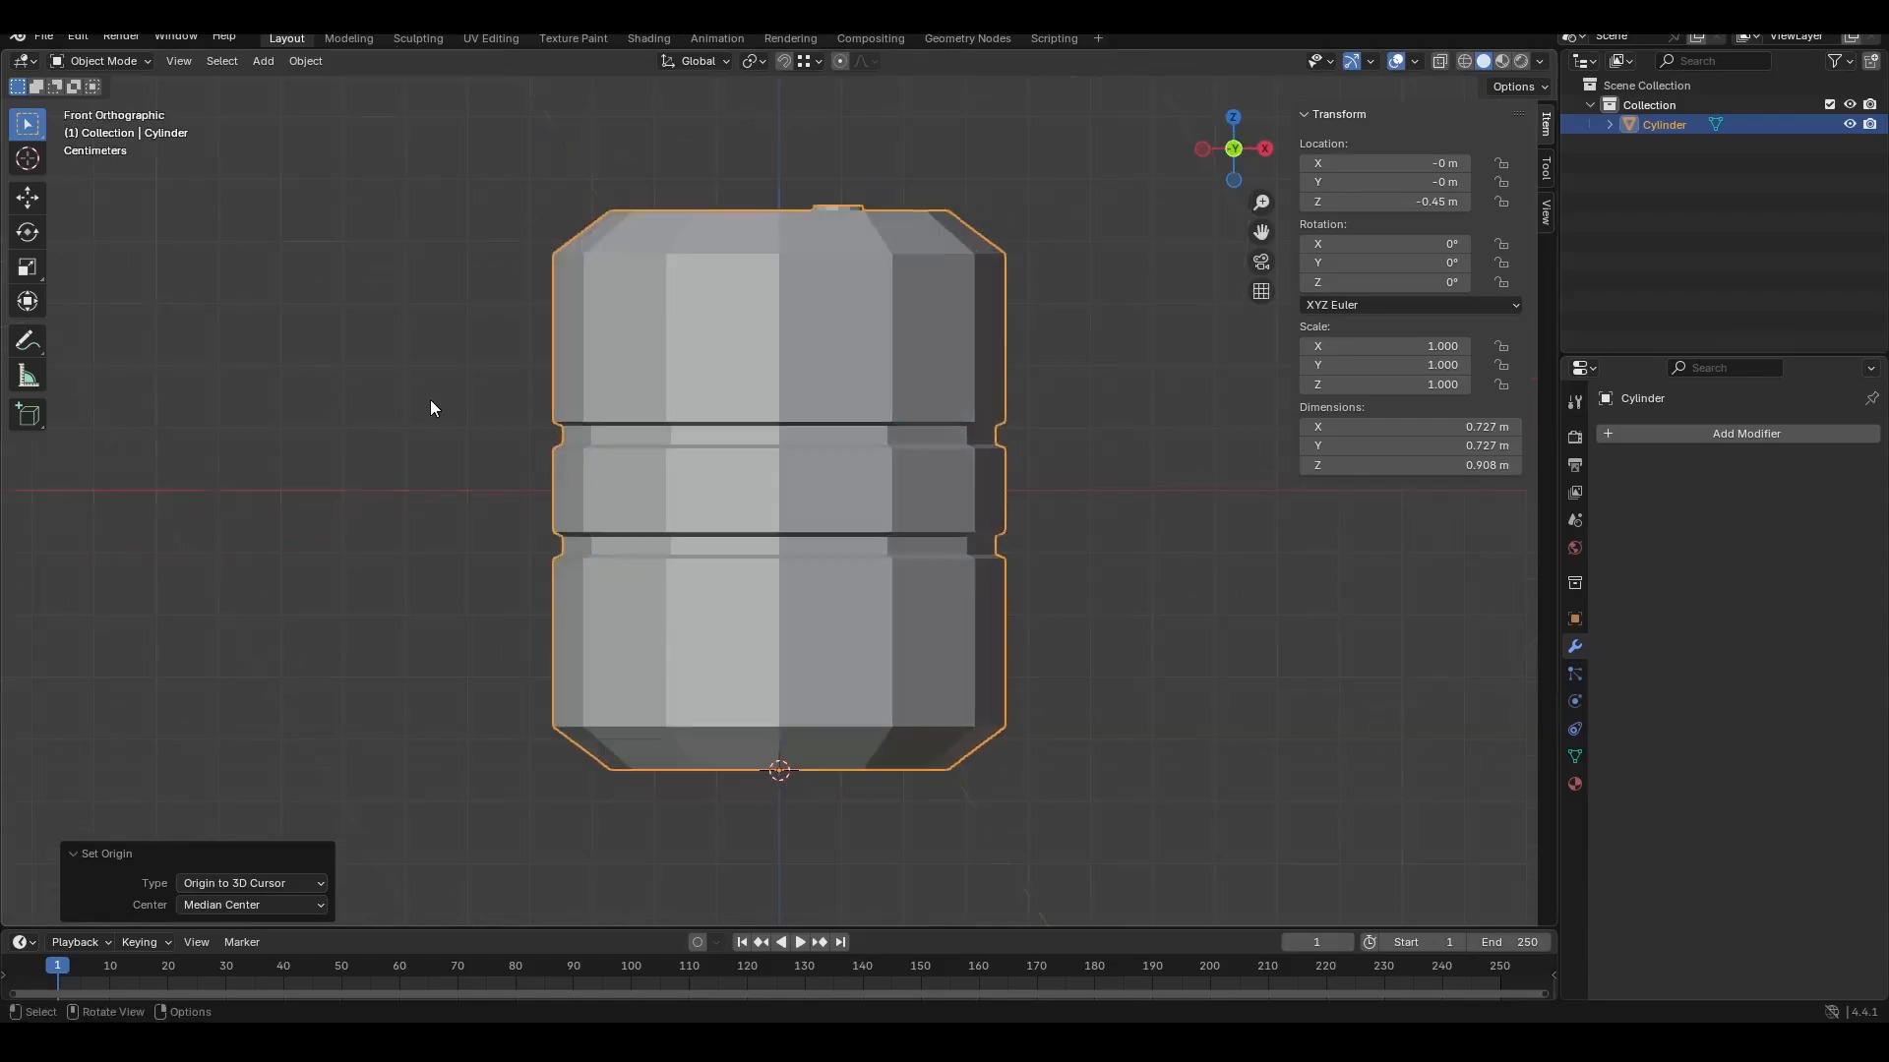
{"action": "scroll", "coordinate": [434, 409], "scroll_direction": "down", "scroll_amount": 4}
{"action": "key", "text": "r"}
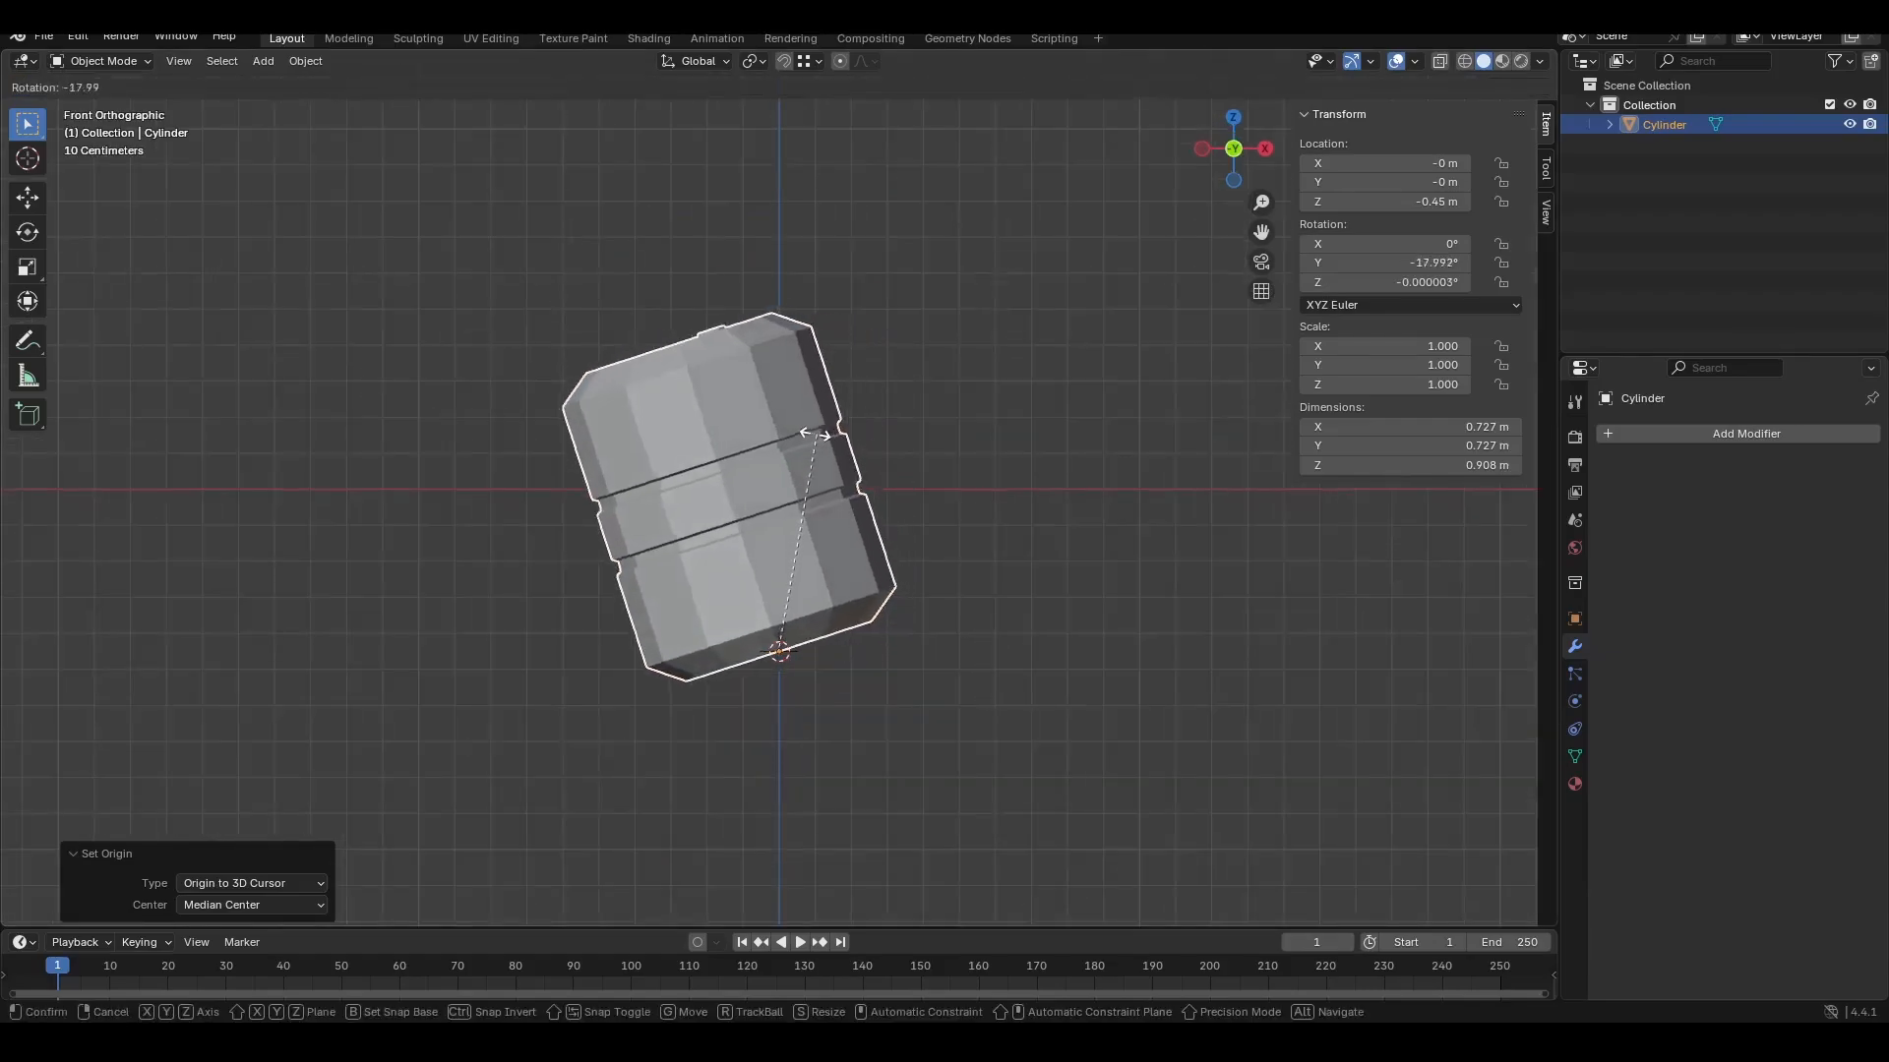
{"action": "left_click", "coordinate": [657, 423]}
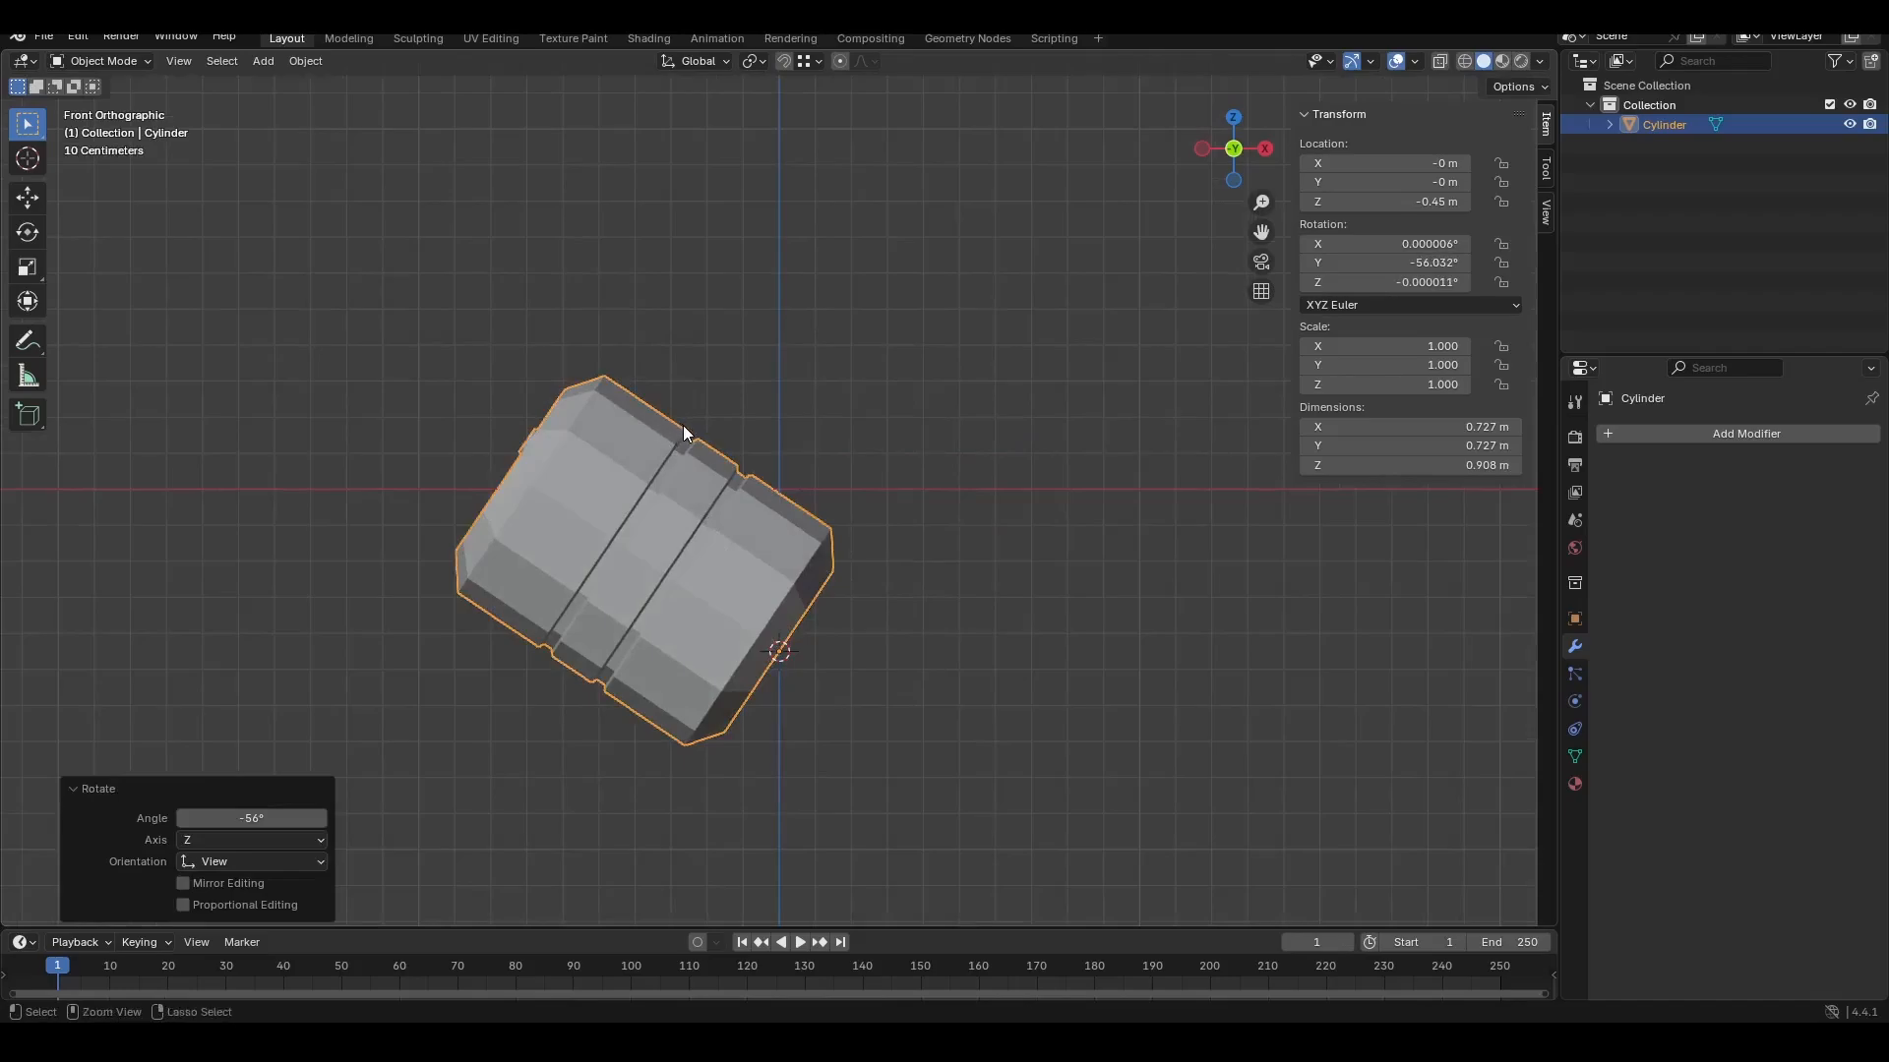
{"action": "key", "text": "ctrl+z"}
Step: Scale the barrel up from its base origin as a test, and undo the scaling
{"action": "key", "text": "s"}
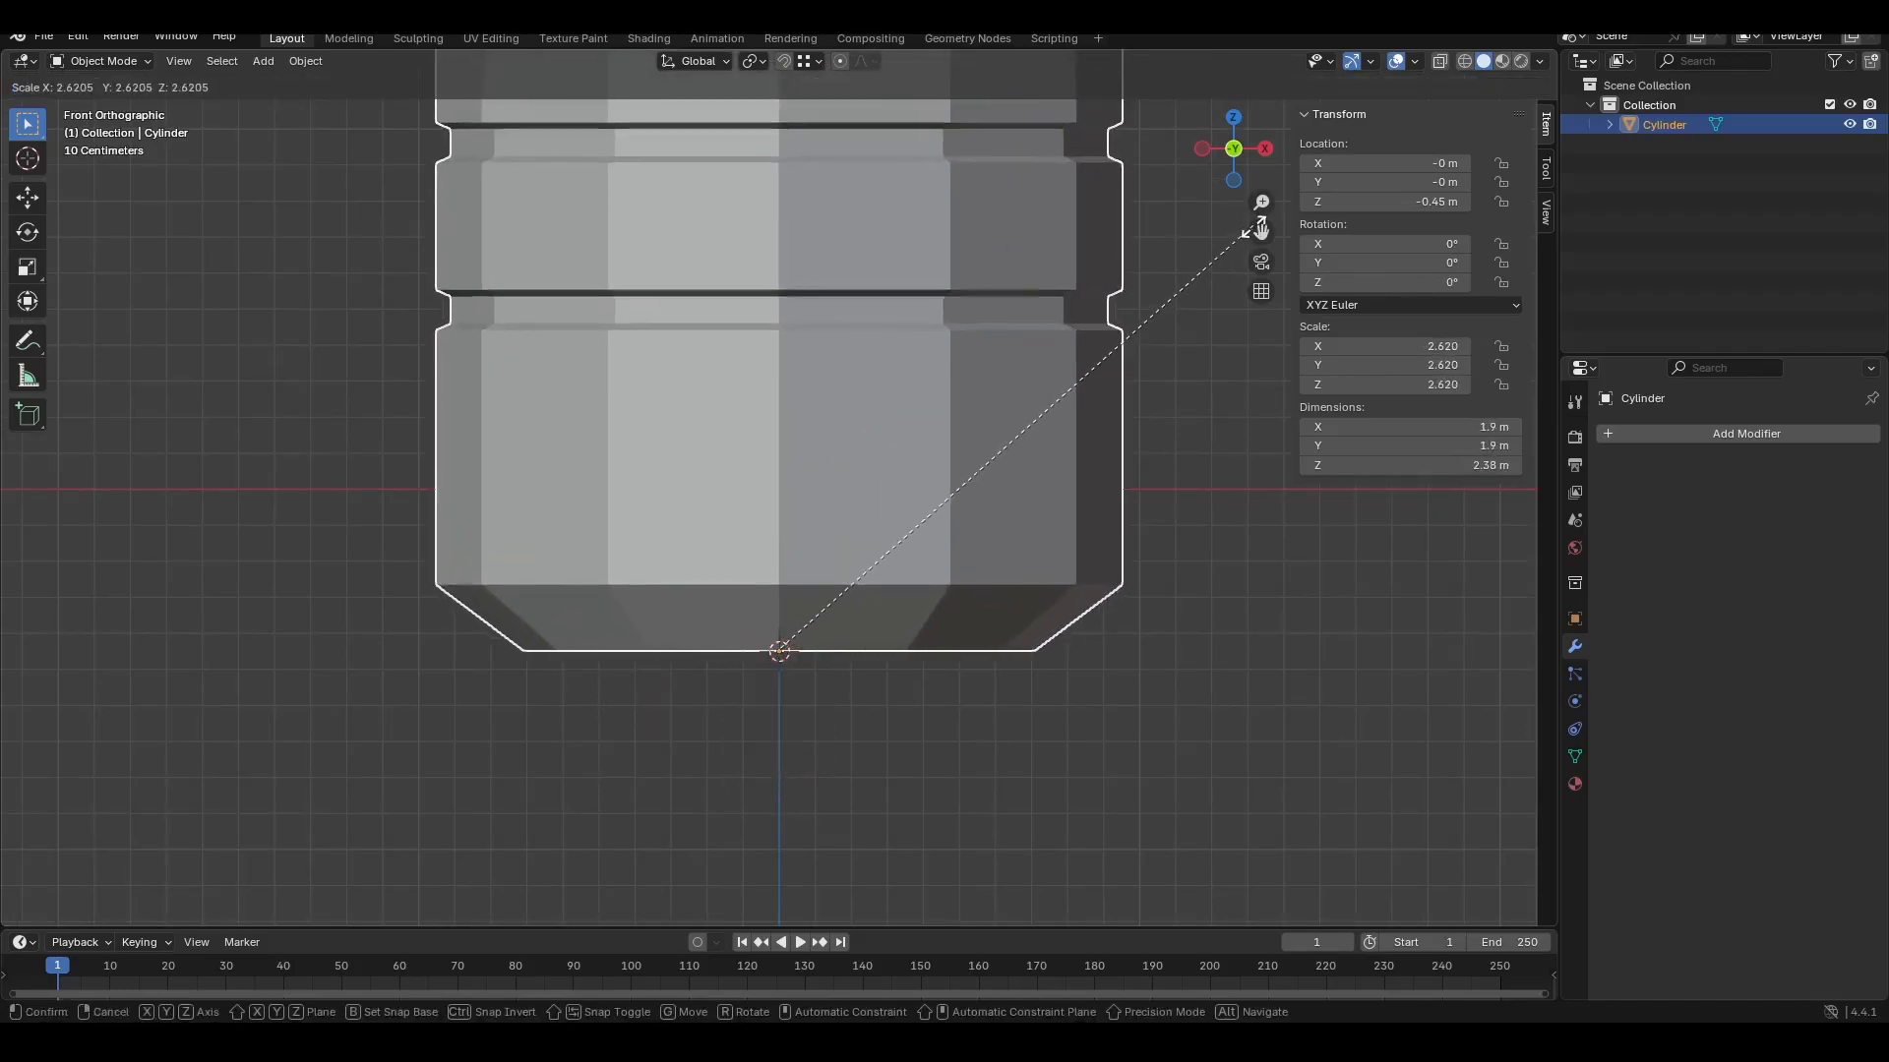
{"action": "left_click", "coordinate": [1244, 255]}
{"action": "key", "text": "ctrl+z"}
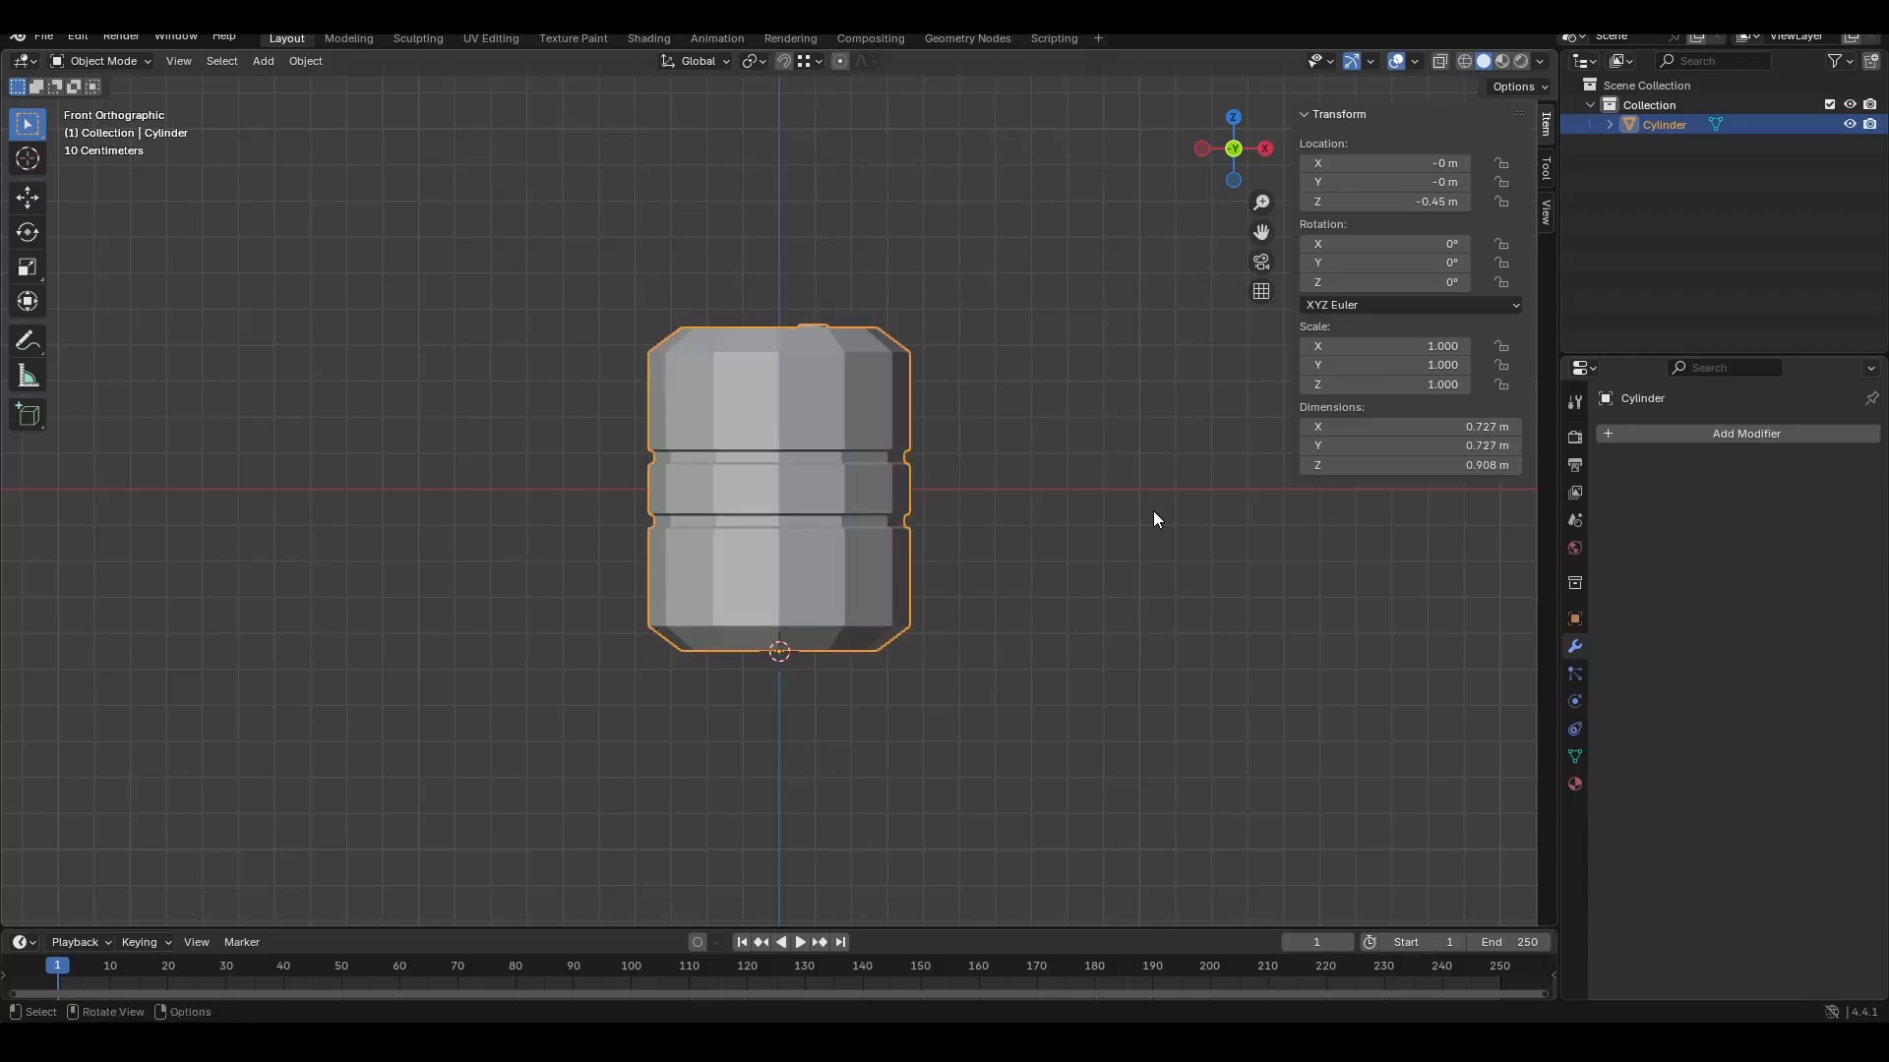
Step: Raise the barrel along Z and clear its location so its base origin sits at the world origin
{"action": "left_click_drag", "start_coordinate": [1451, 202], "coordinate": [1505, 202]}
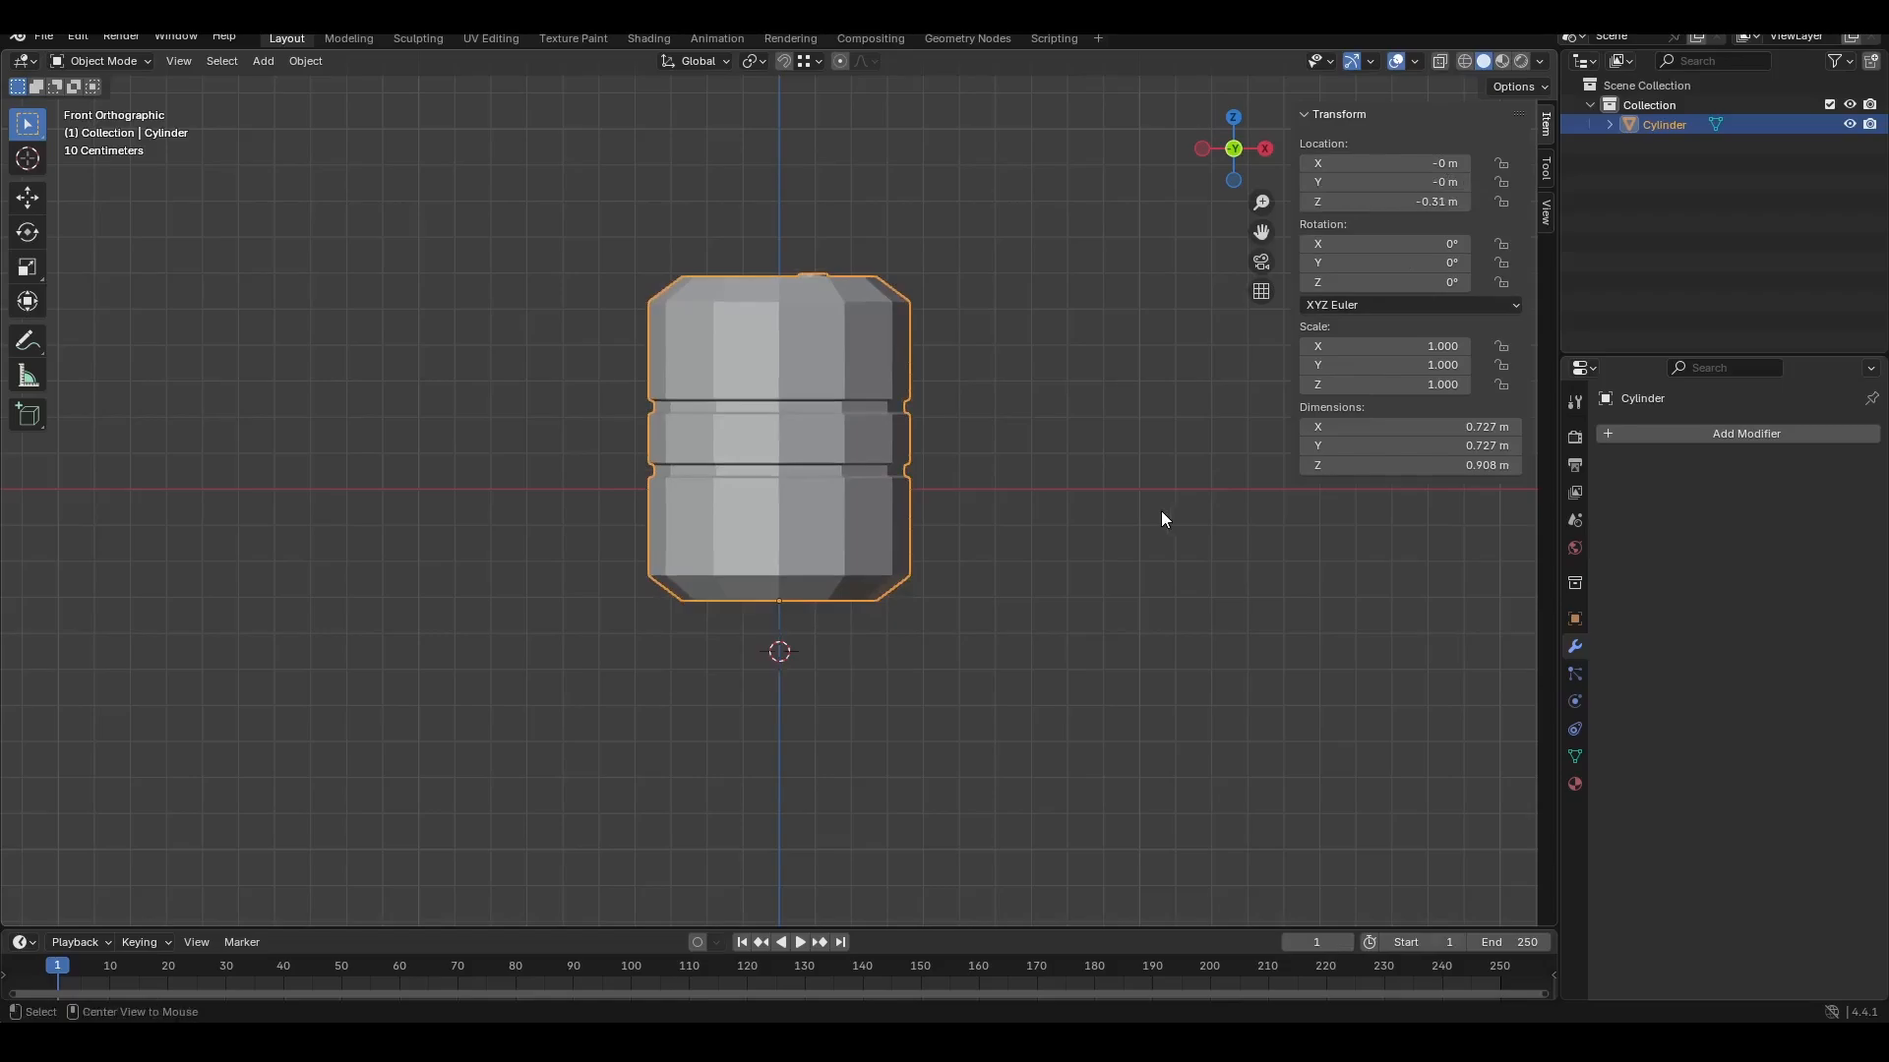
{"action": "key", "text": "alt+g"}
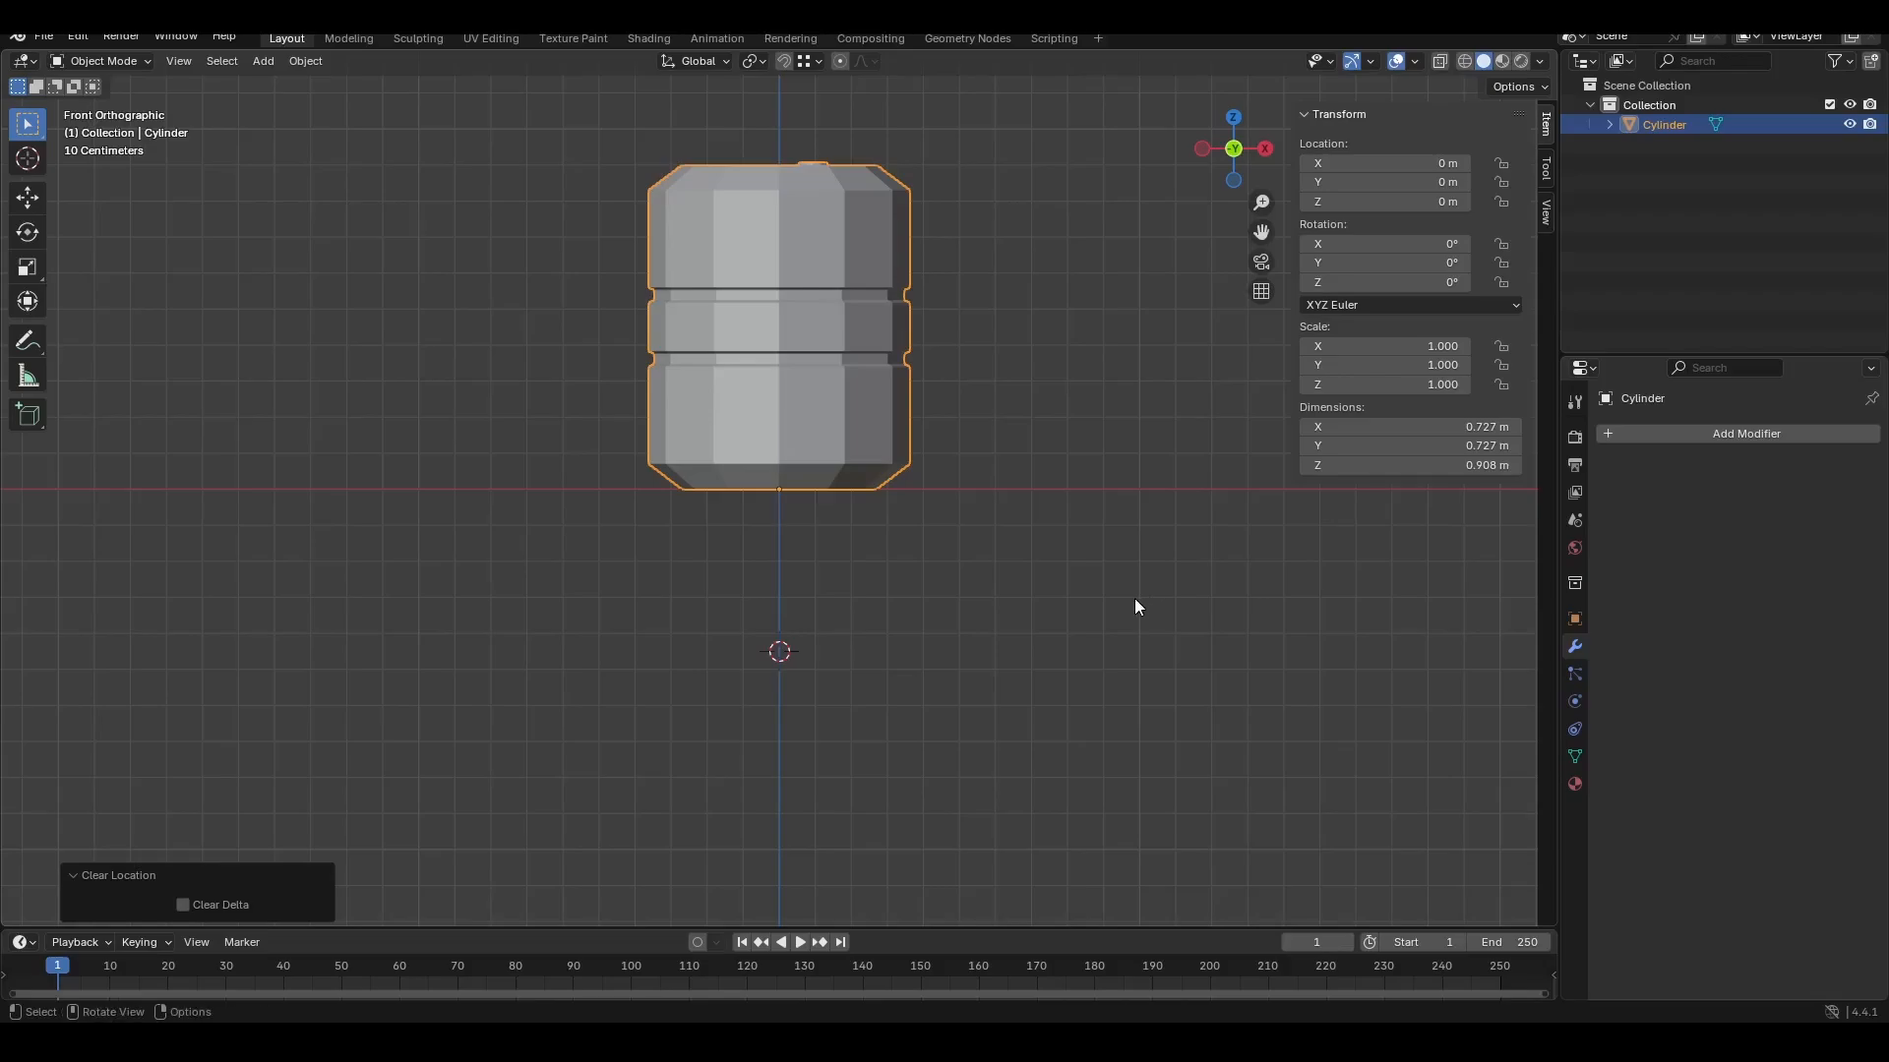
Step: Frame the barrel in front view and save the file
{"action": "key", "text": "KP_Decimal"}
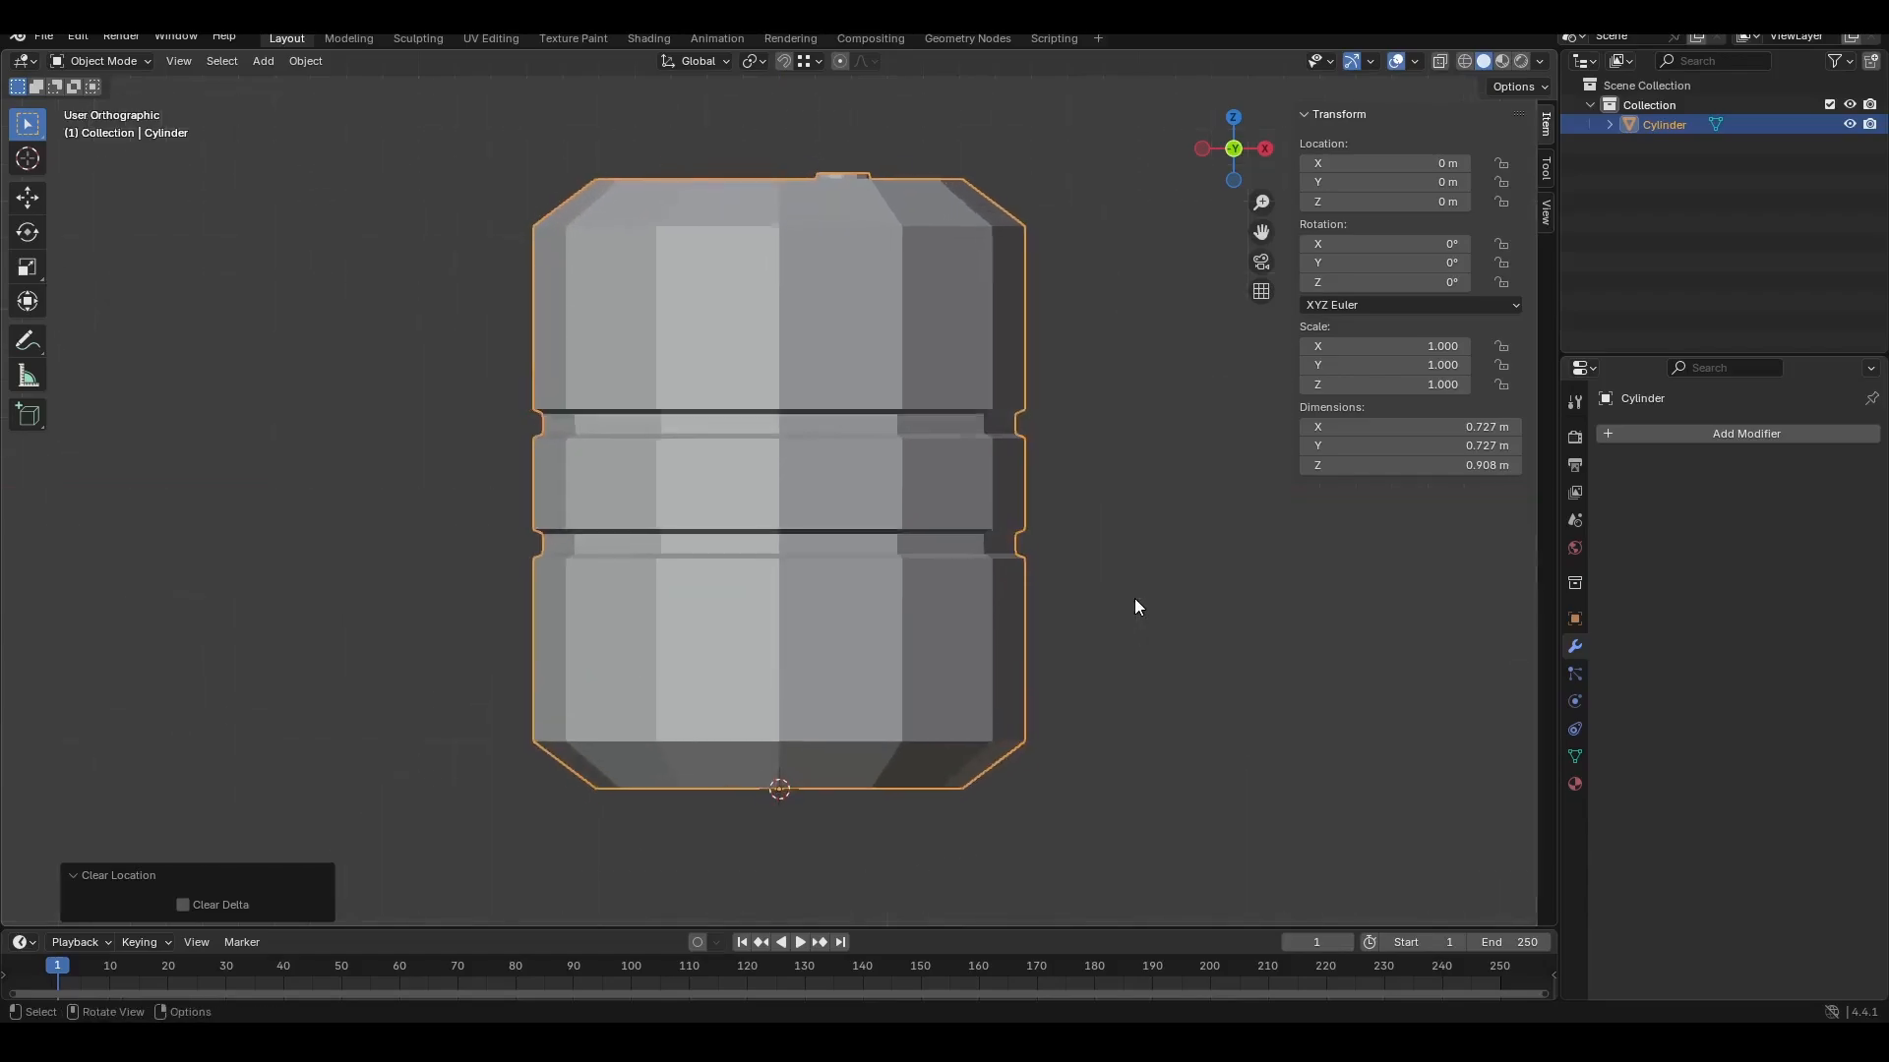
{"action": "key", "text": "KP_1"}
{"action": "scroll", "coordinate": [1135, 607], "scroll_direction": "down", "scroll_amount": 3}
{"action": "key", "text": "ctrl+s"}
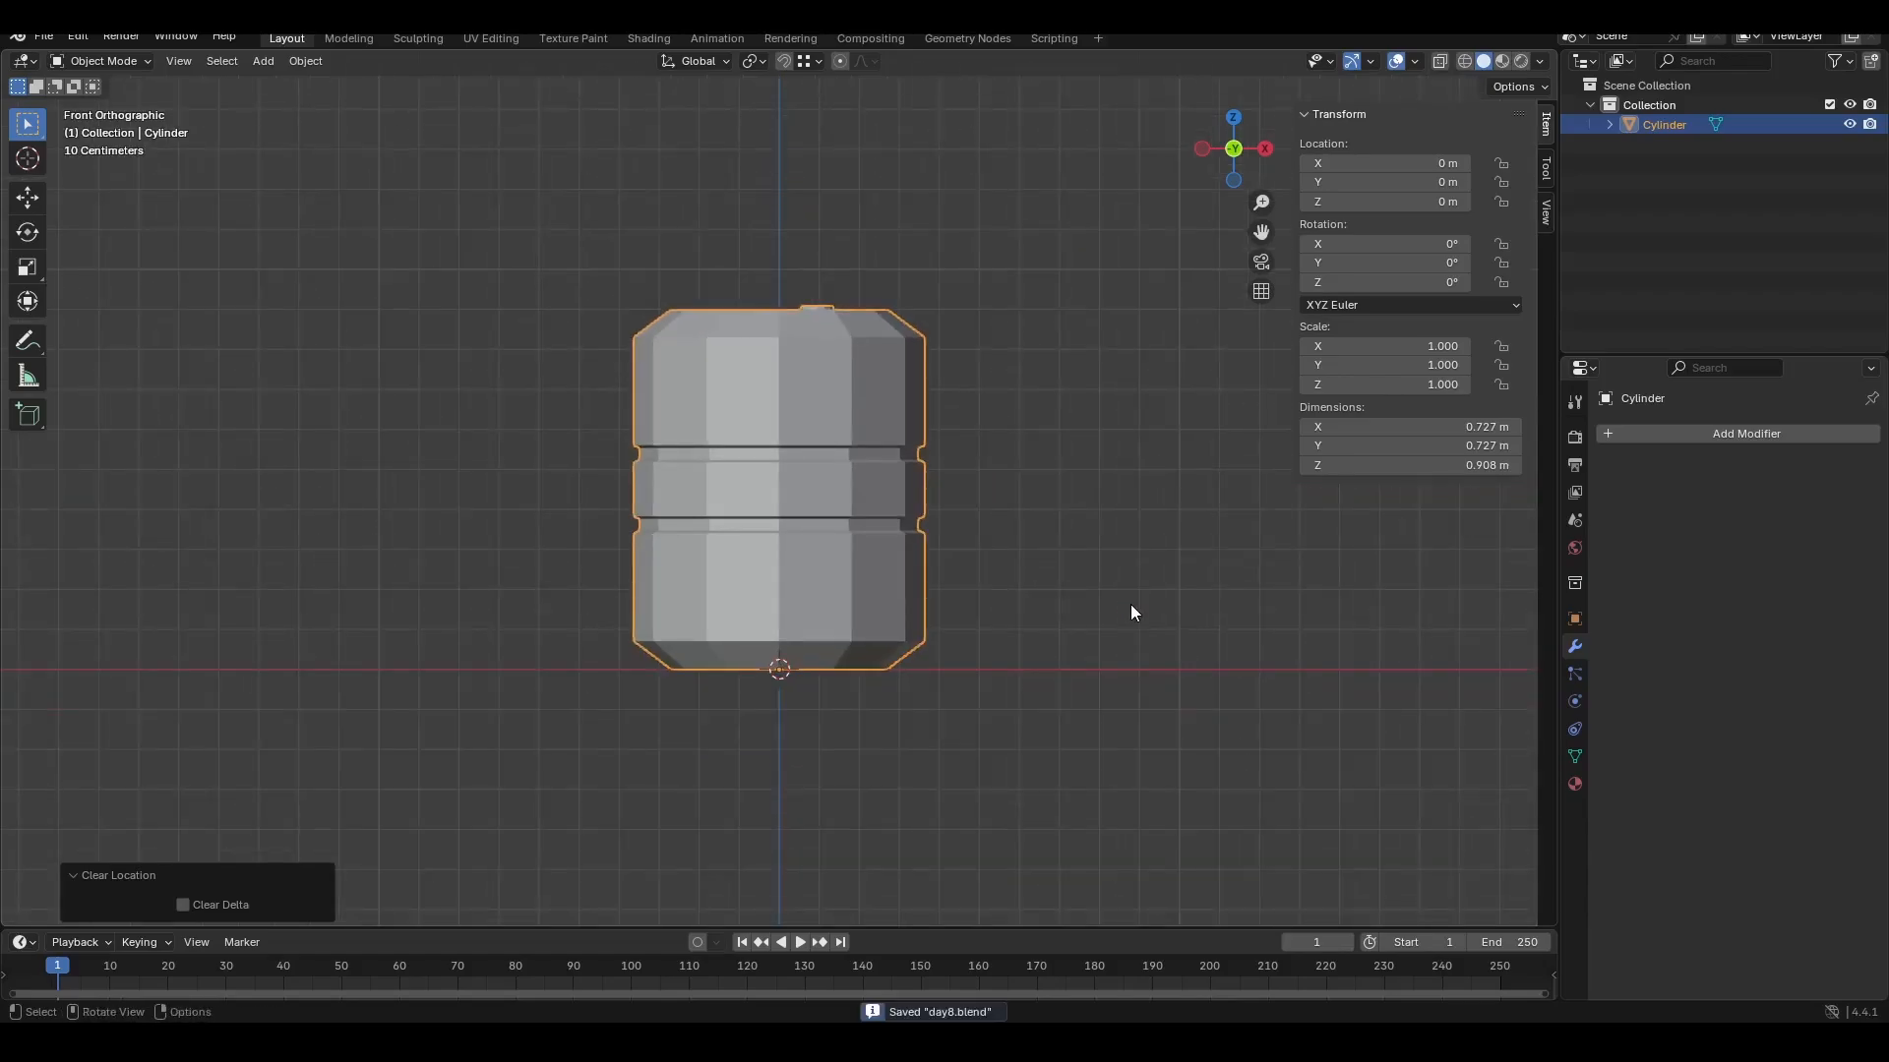
Step: Switch the solid viewport shading to the lighter, bluish studio light and enable Cavity
{"action": "middle_click_drag", "start_coordinate": [1072, 462], "coordinate": [1013, 531]}
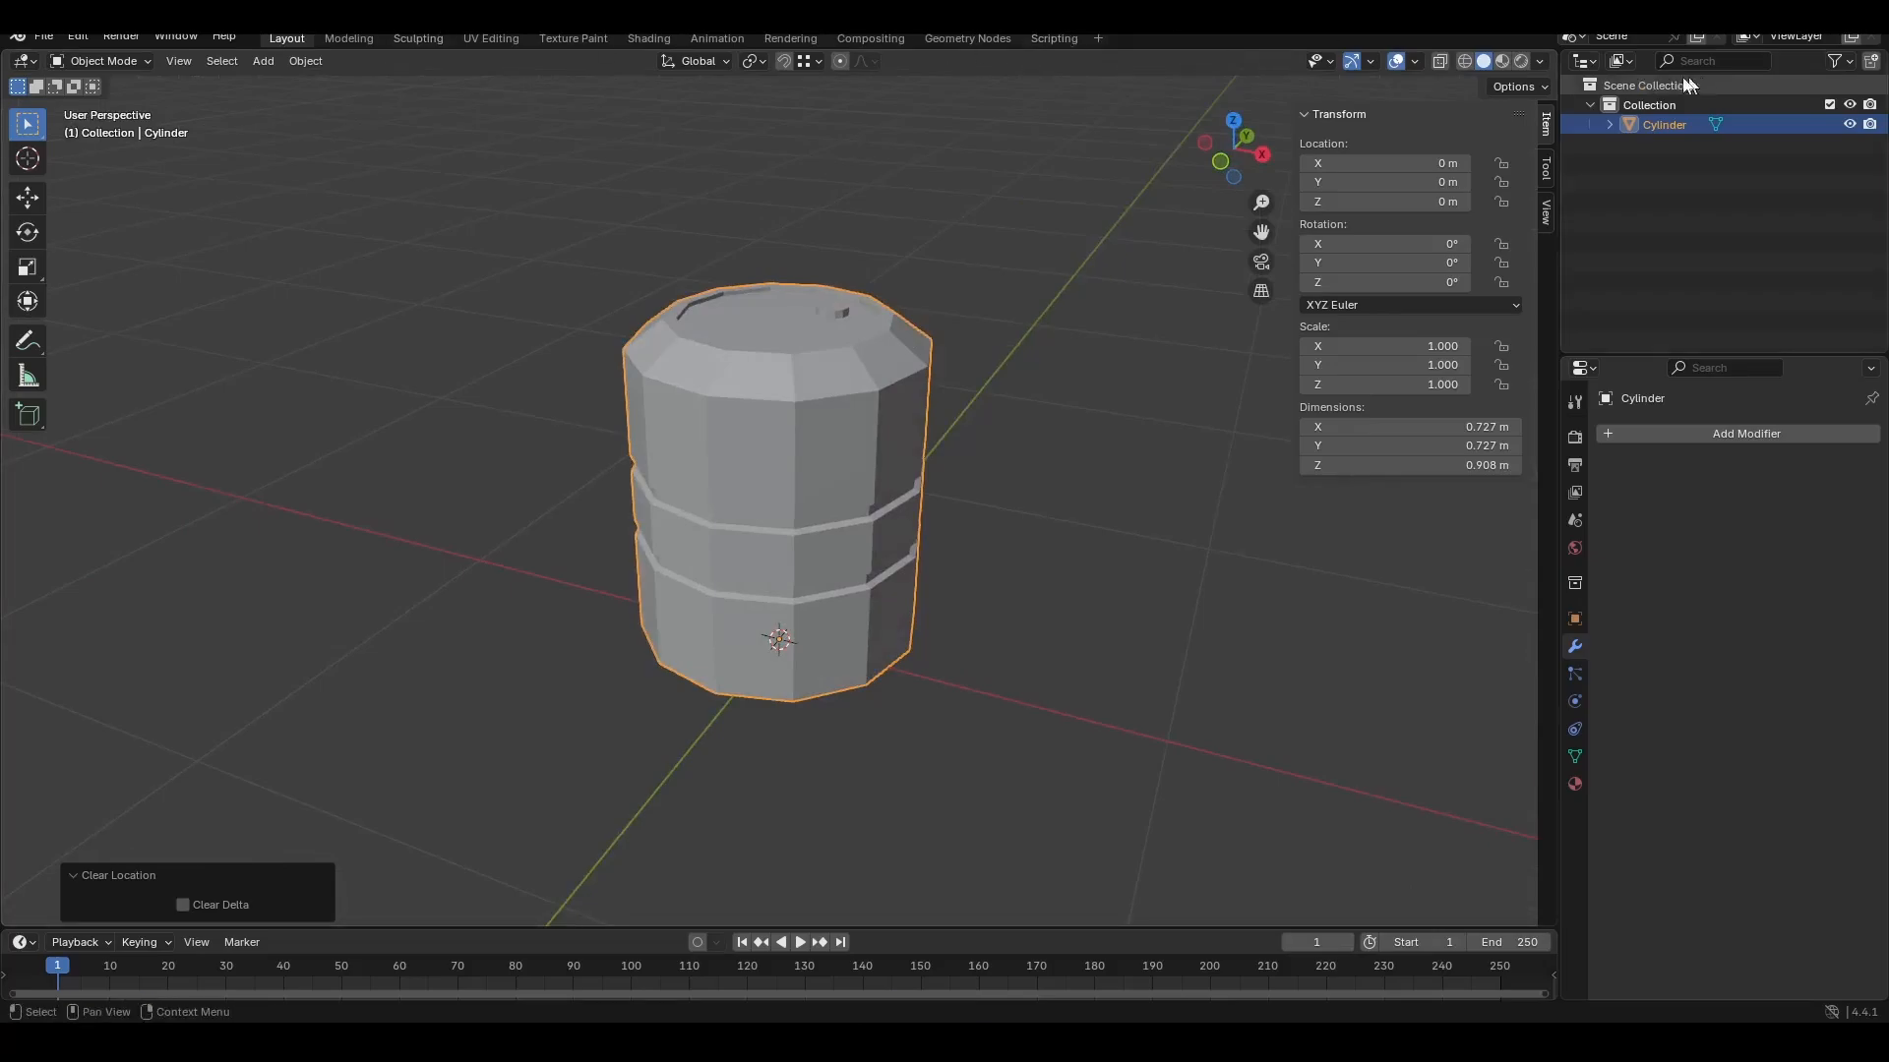
{"action": "left_click", "coordinate": [1541, 60]}
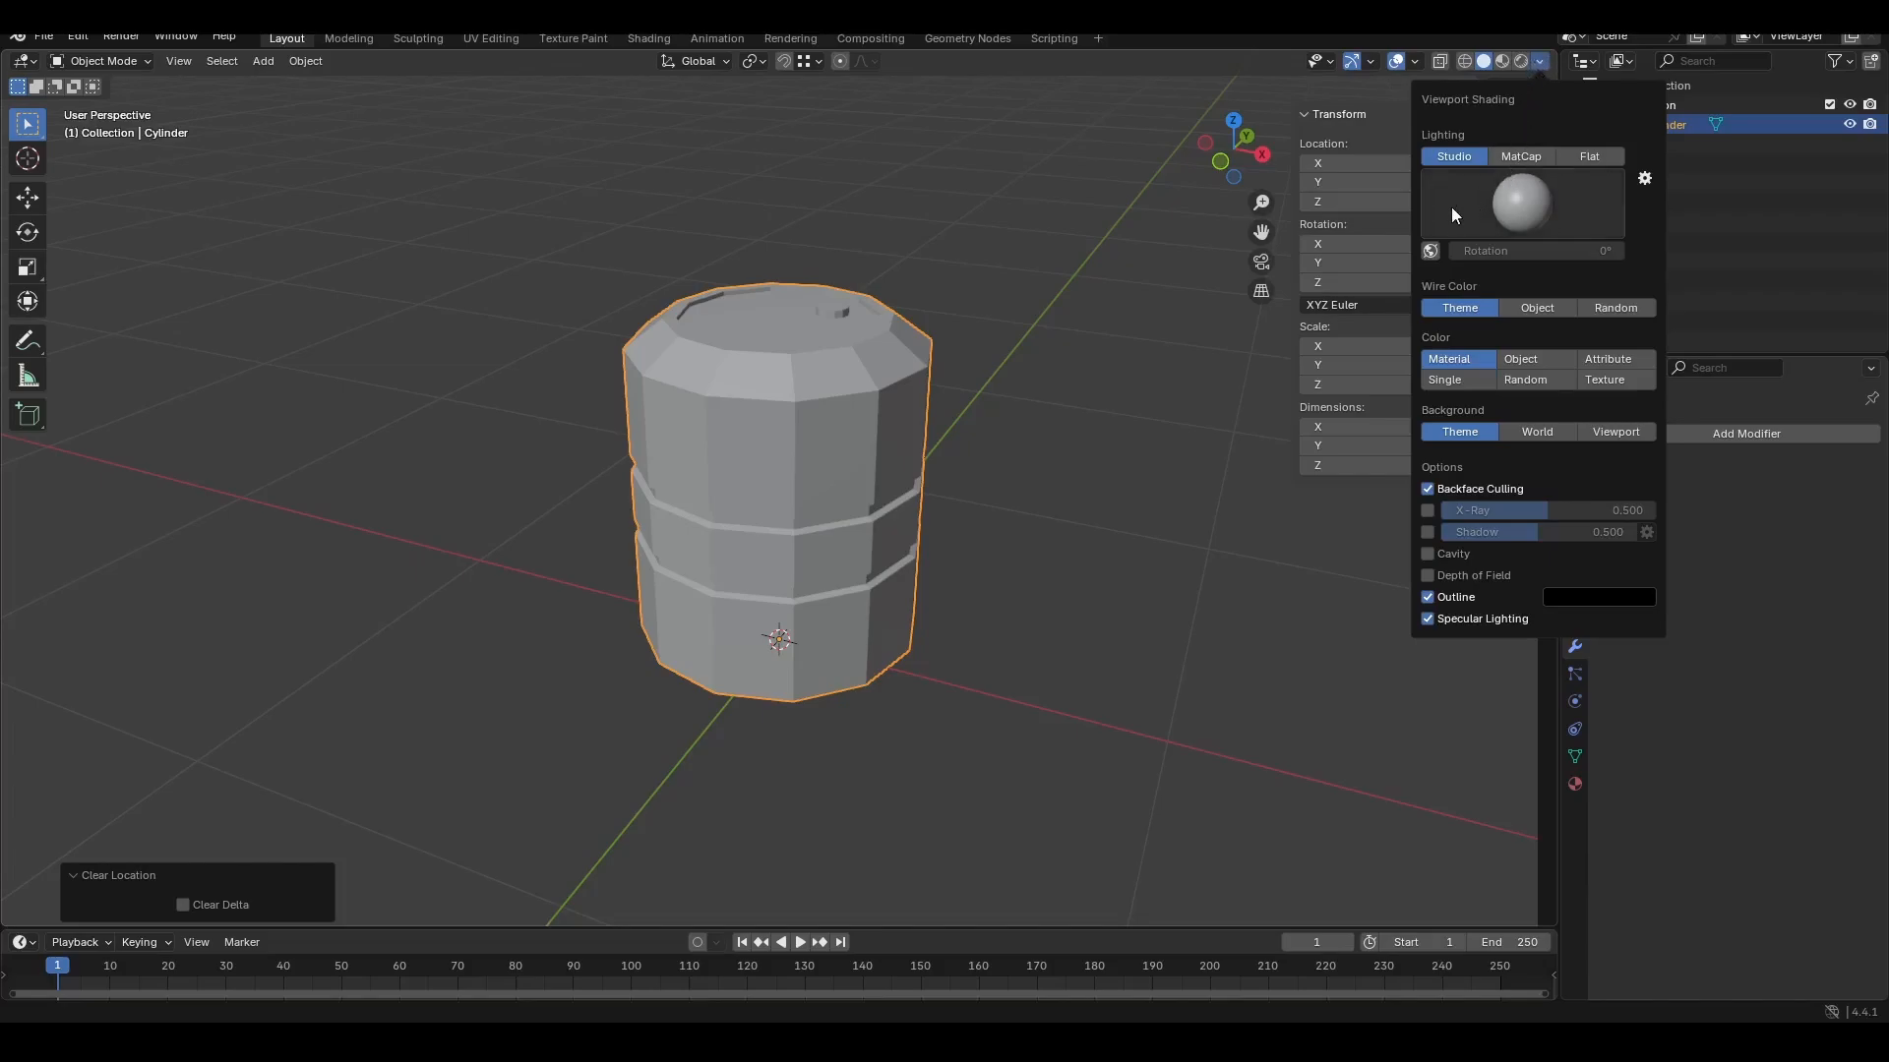
{"action": "left_click", "coordinate": [1558, 206]}
{"action": "left_click", "coordinate": [1401, 288]}
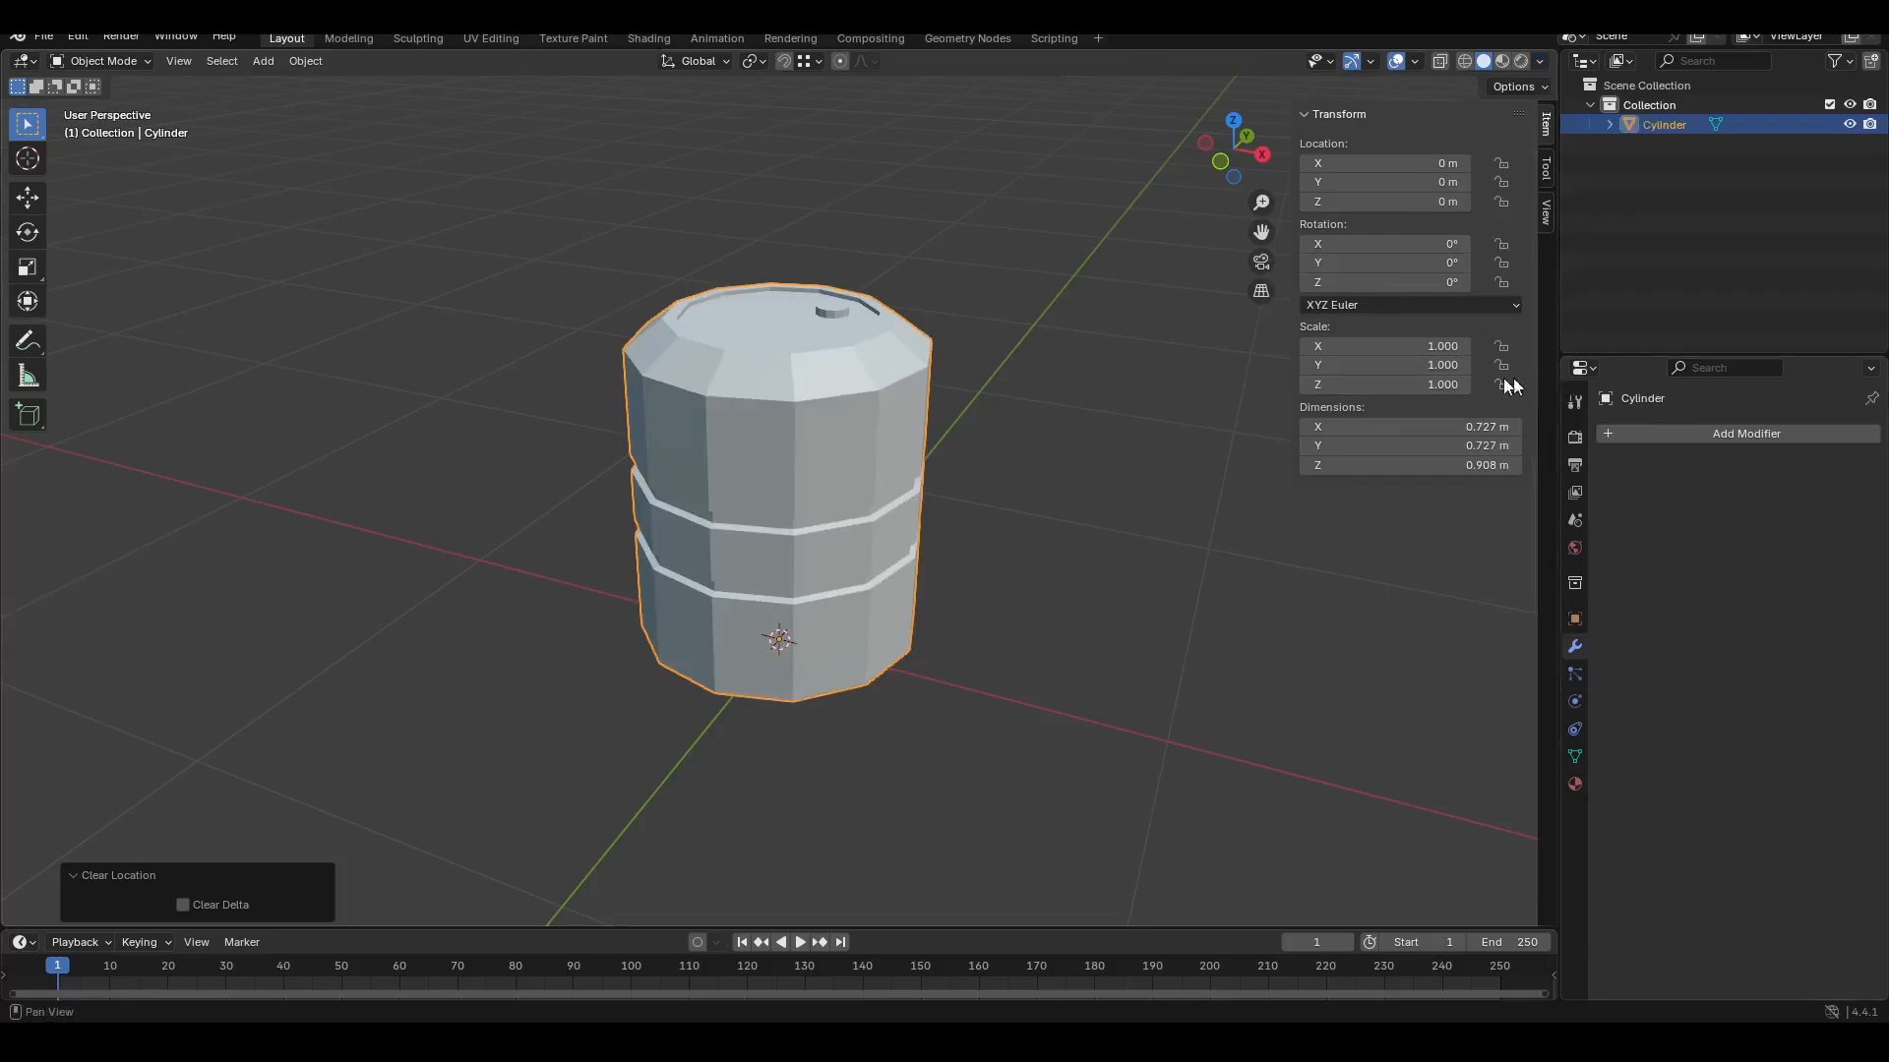
{"action": "left_click", "coordinate": [1541, 61]}
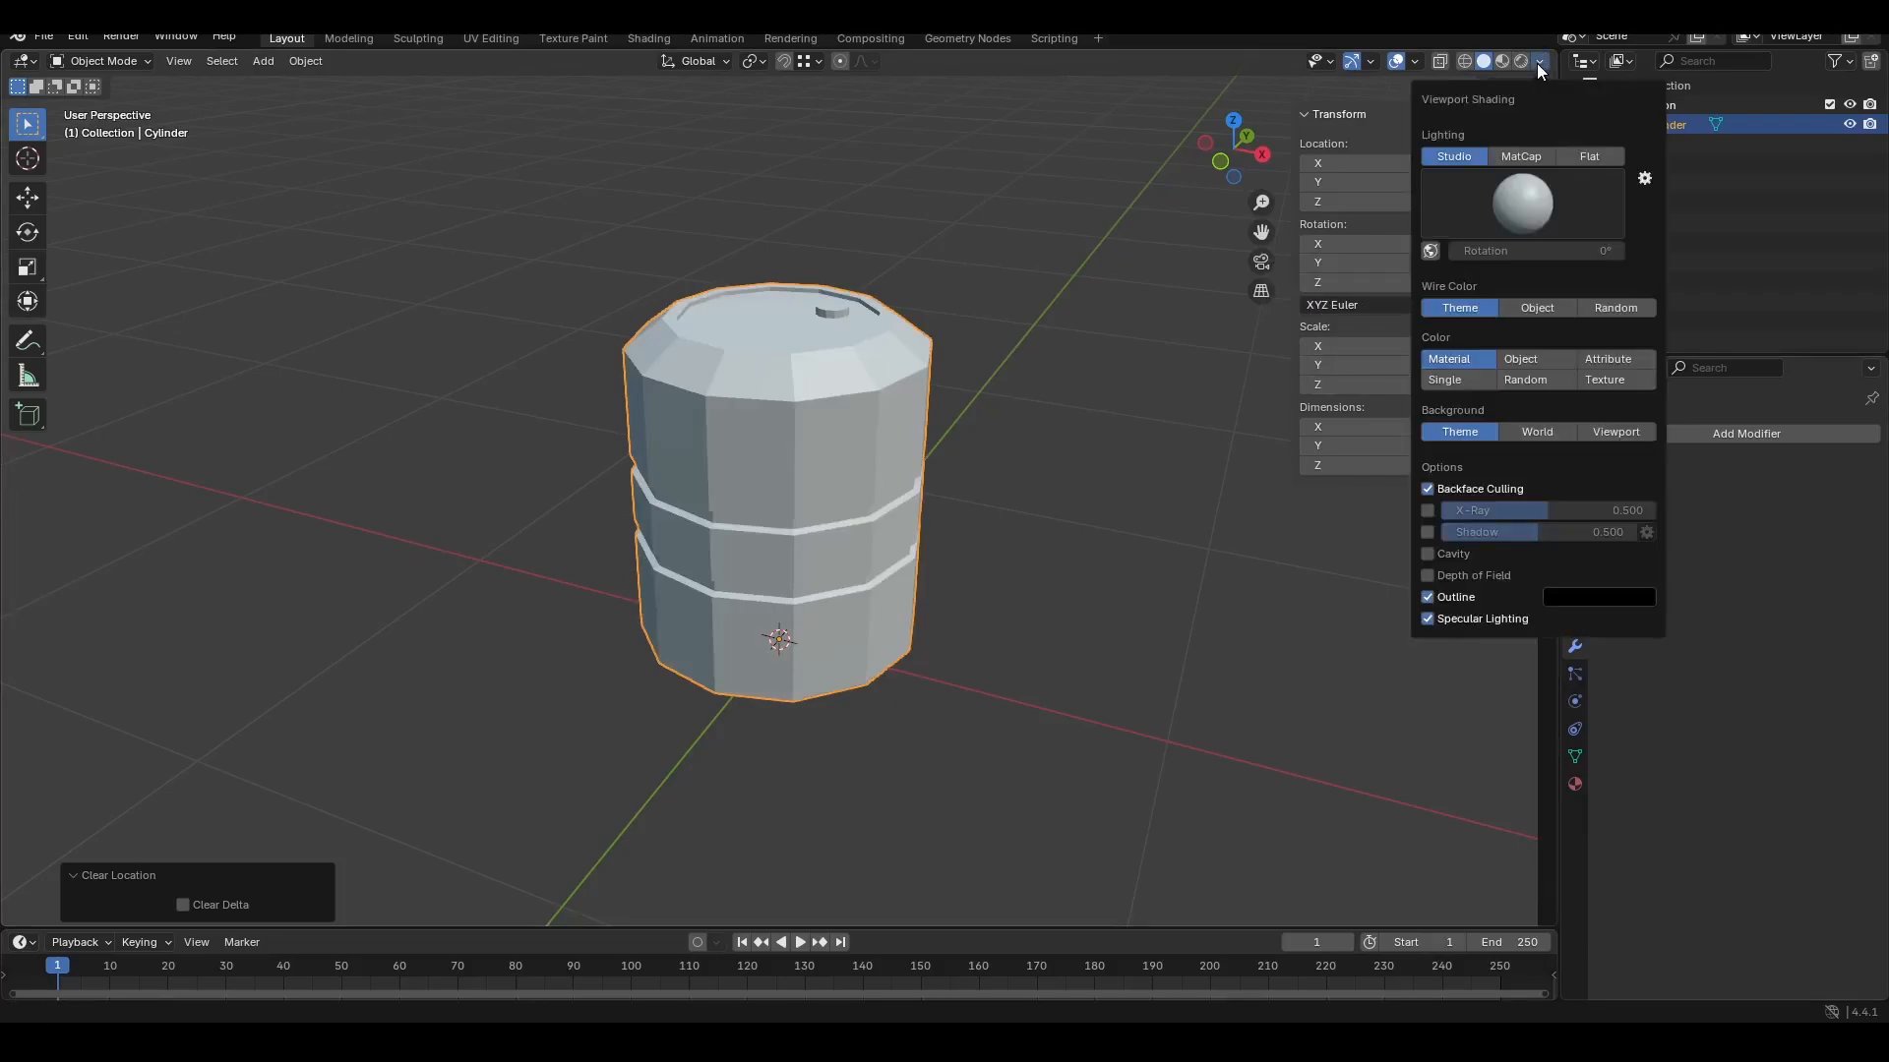
{"action": "left_click", "coordinate": [1428, 554]}
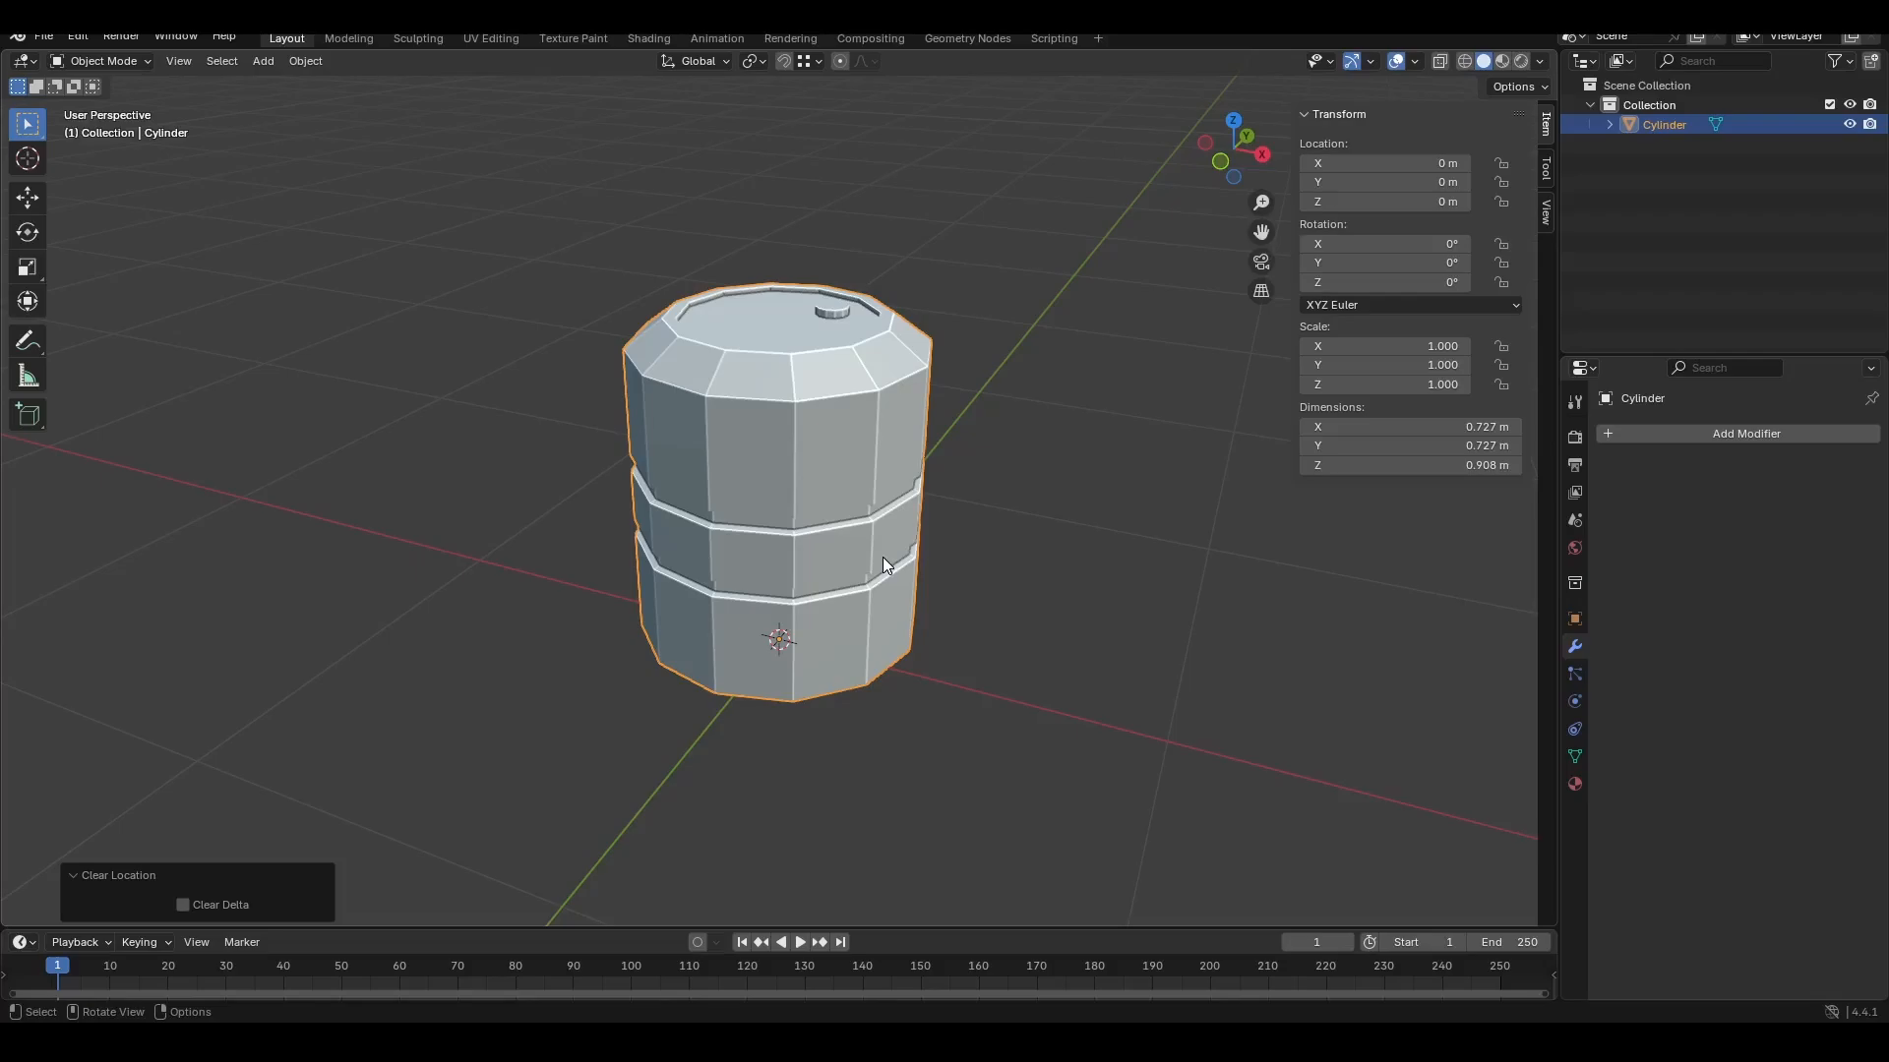
Step: Shade the barrel smooth and add a Smooth by Angle modifier to it
{"action": "right_click", "coordinate": [777, 416]}
{"action": "left_click", "coordinate": [753, 328]}
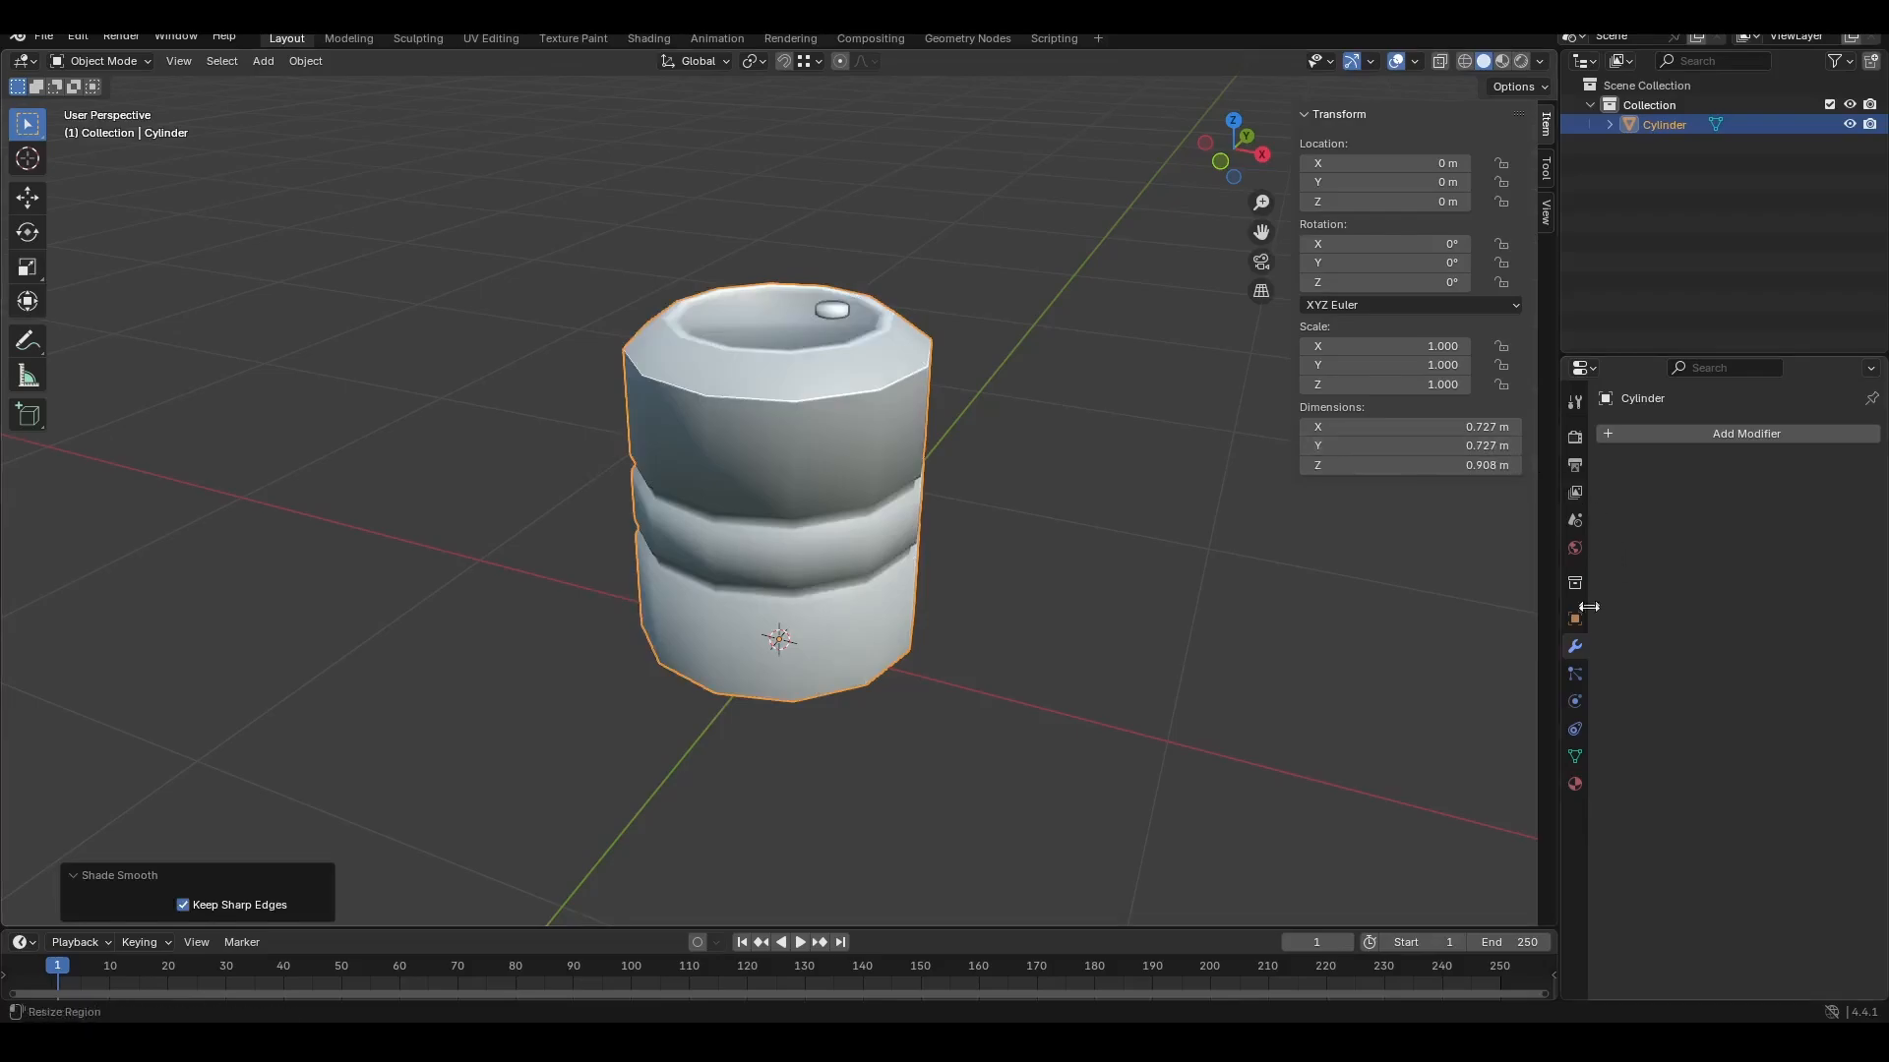
{"action": "left_click", "coordinate": [1705, 437]}
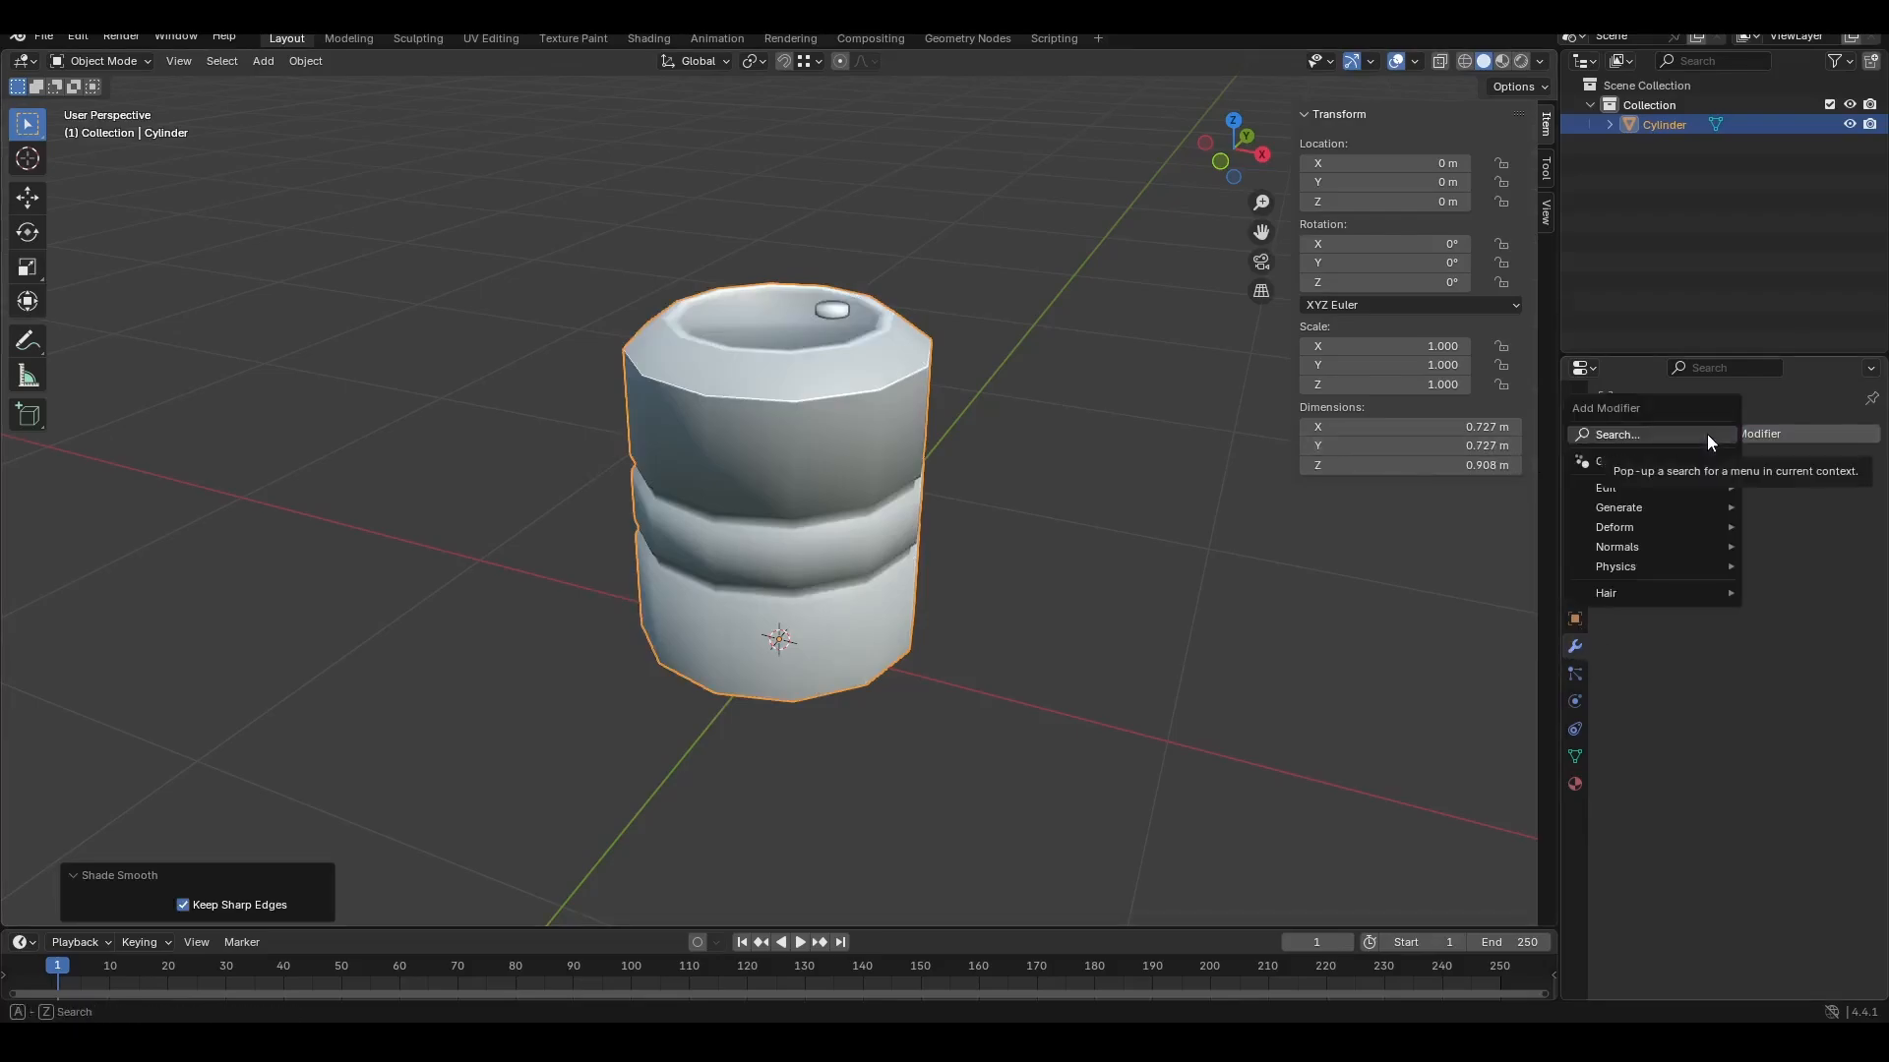
{"action": "type", "text": "bl"}
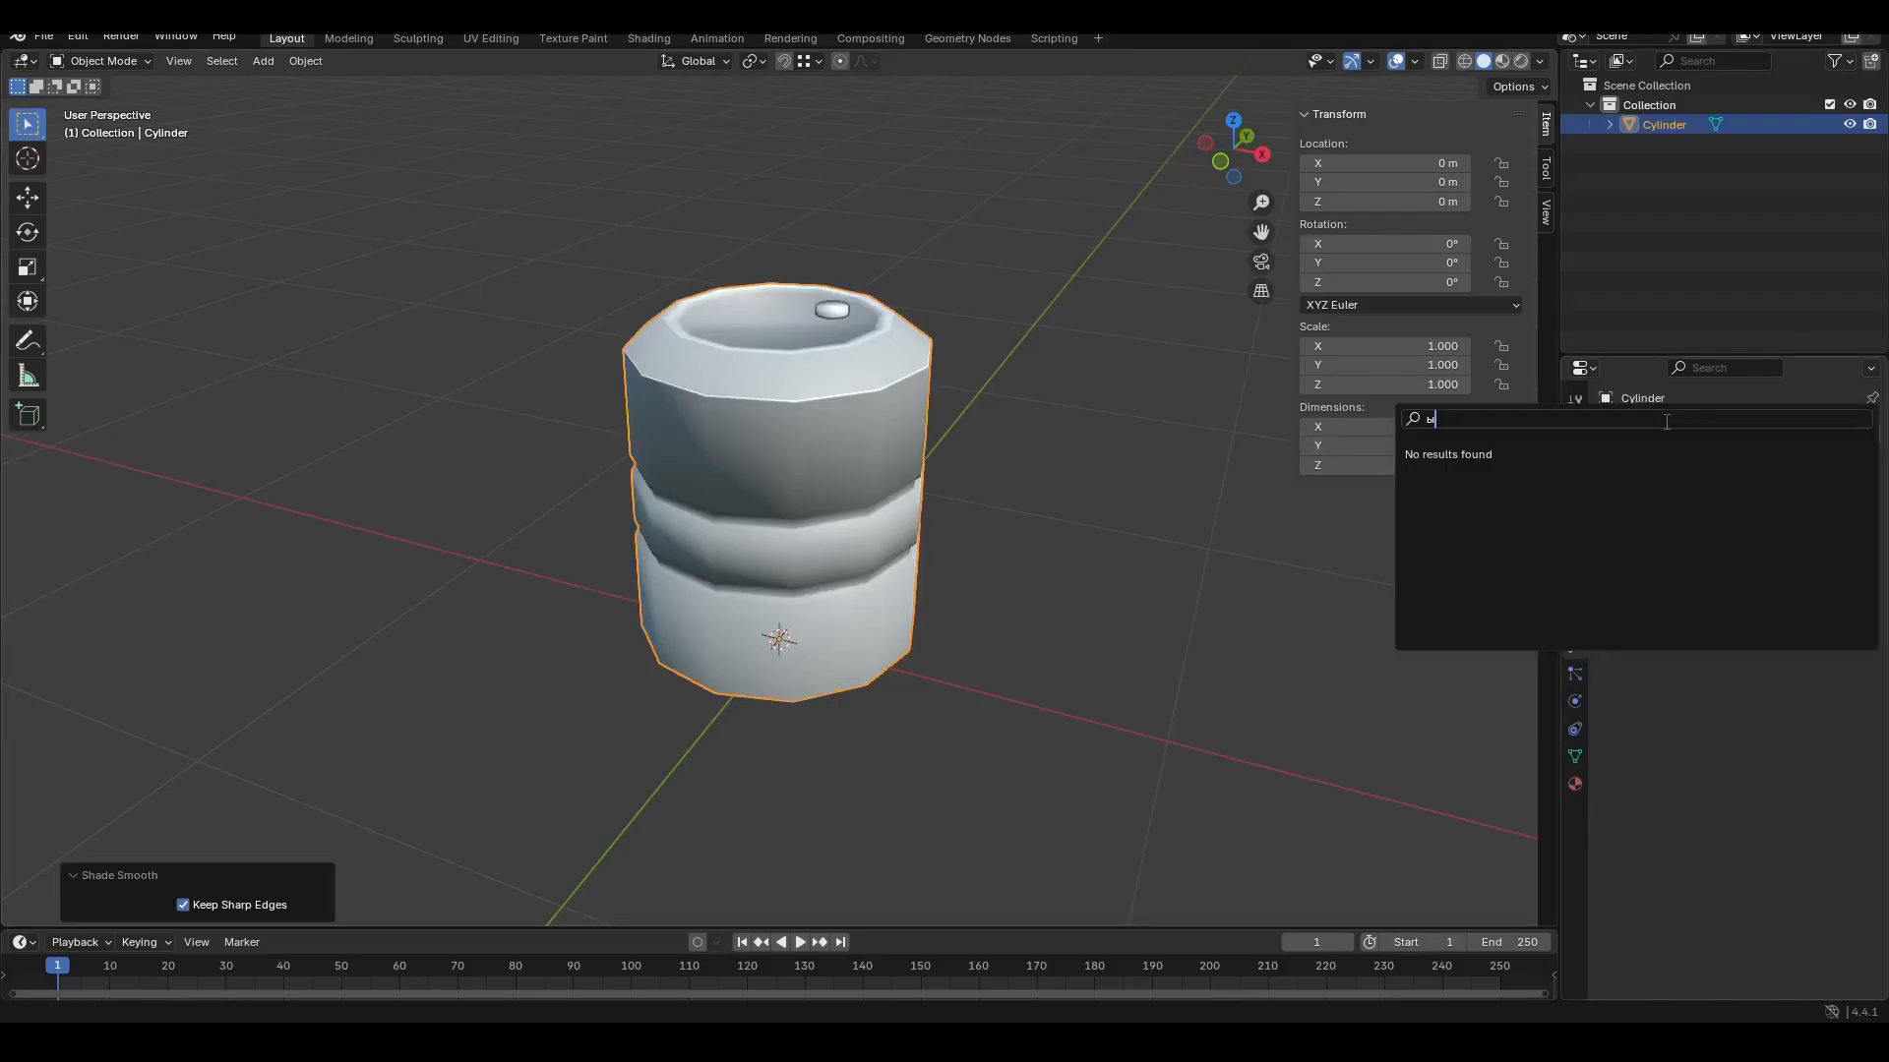
{"action": "key", "text": "BackSpace"}
{"action": "key", "text": "BackSpace"}
{"action": "type", "text": "smoo"}
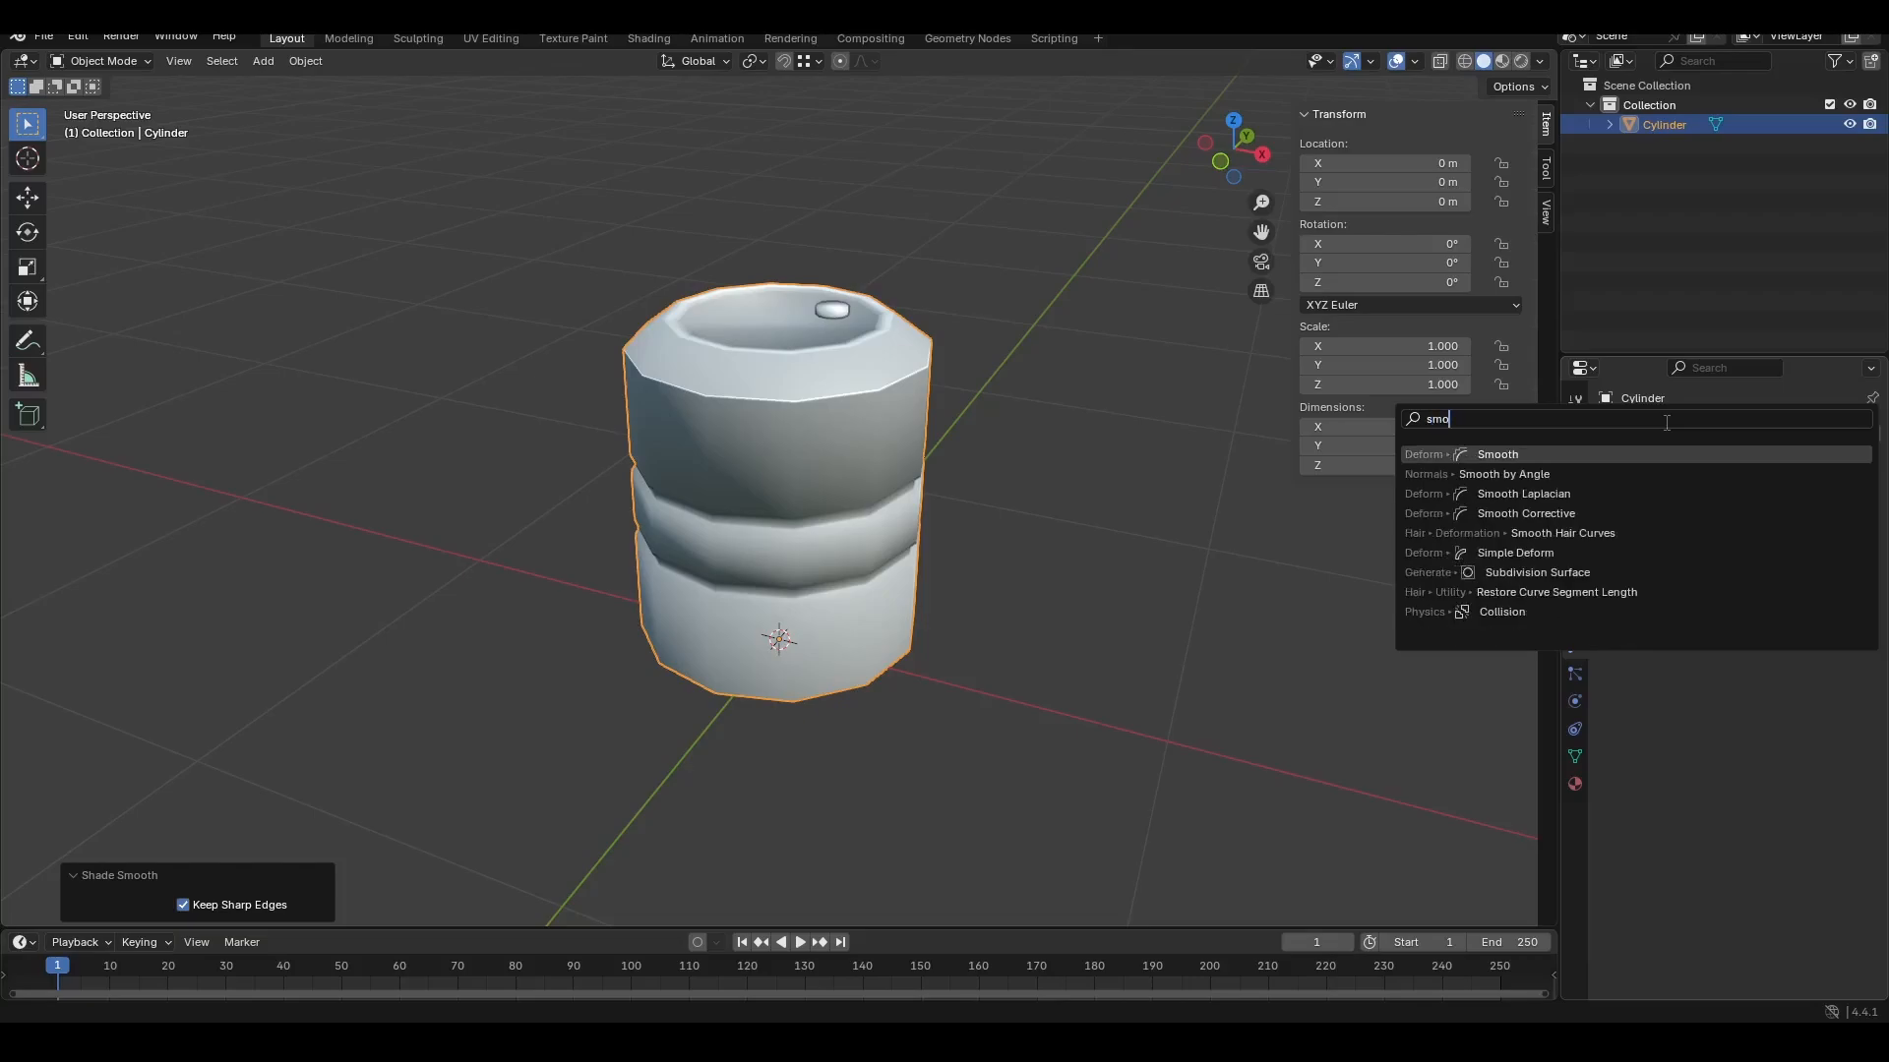
{"action": "left_click", "coordinate": [1578, 475]}
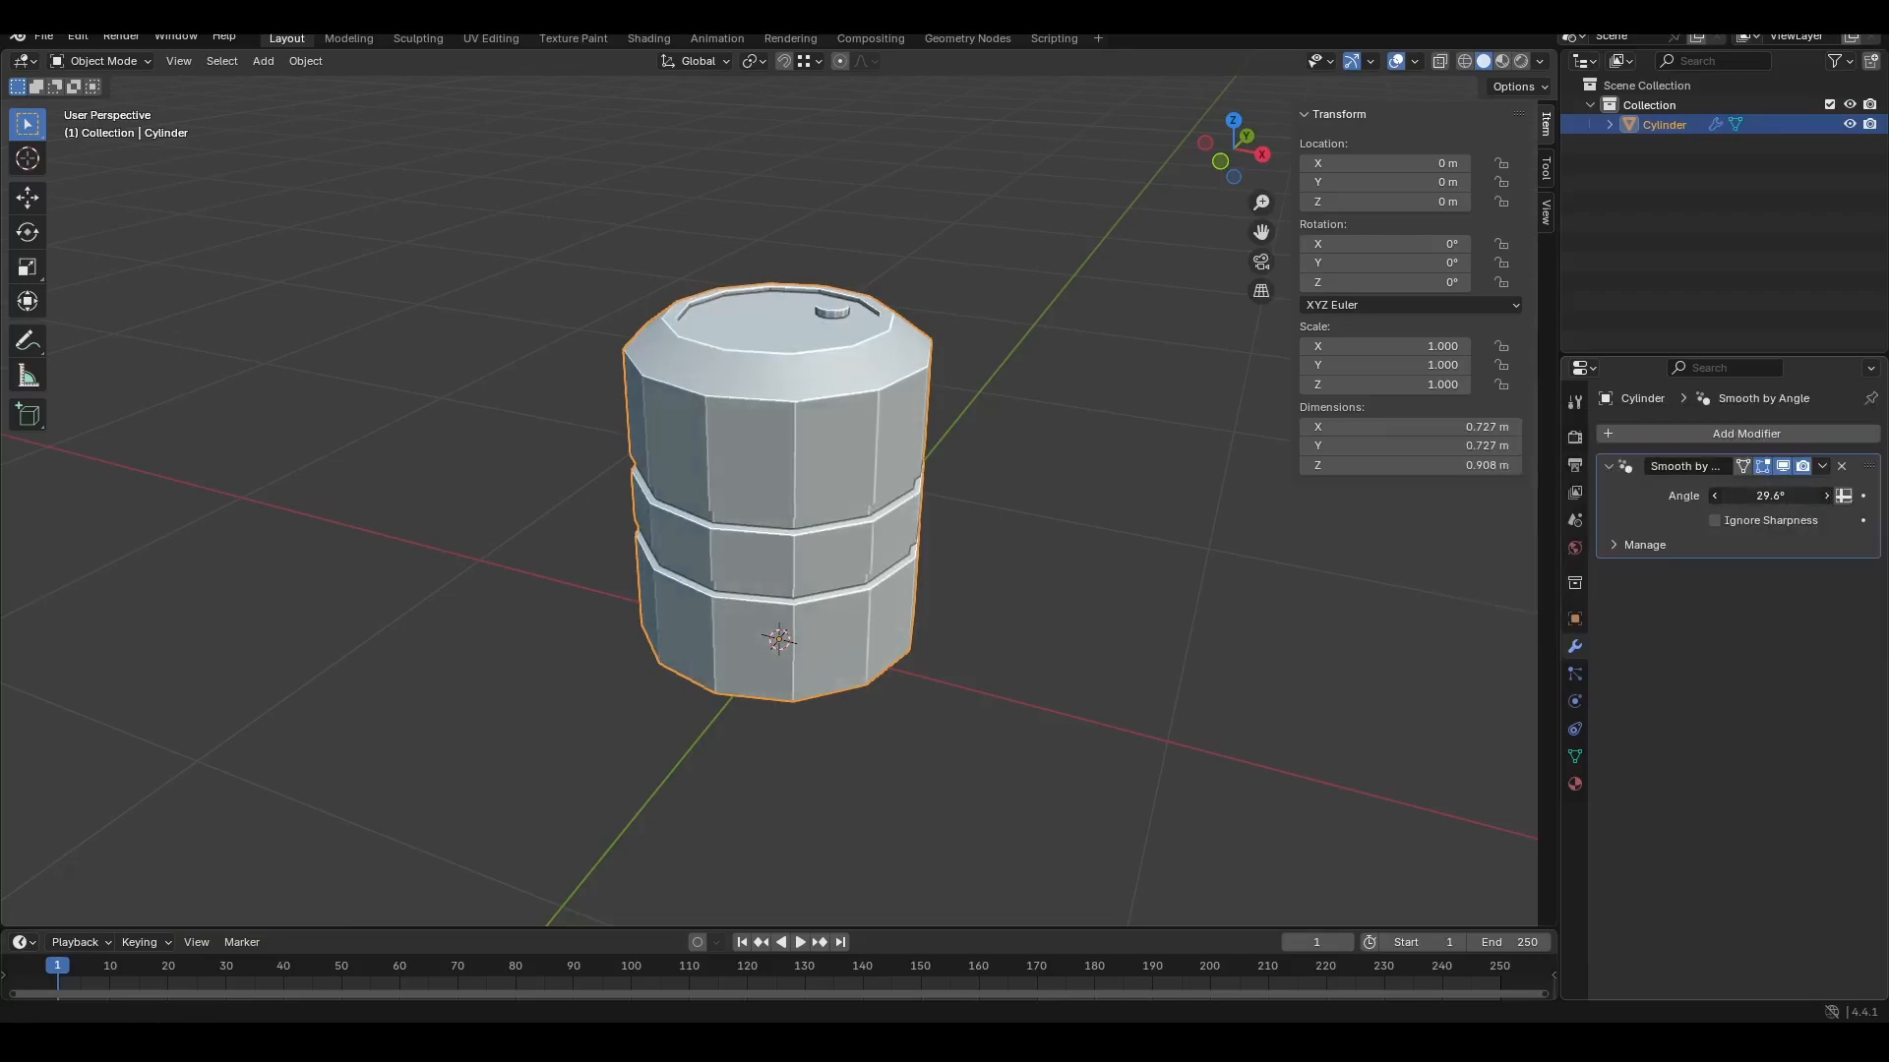
Step: Try several angles in the Smooth by Angle modifier and set the angle to 38.9°
{"action": "left_click_drag", "start_coordinate": [1768, 496], "coordinate": [1808, 480]}
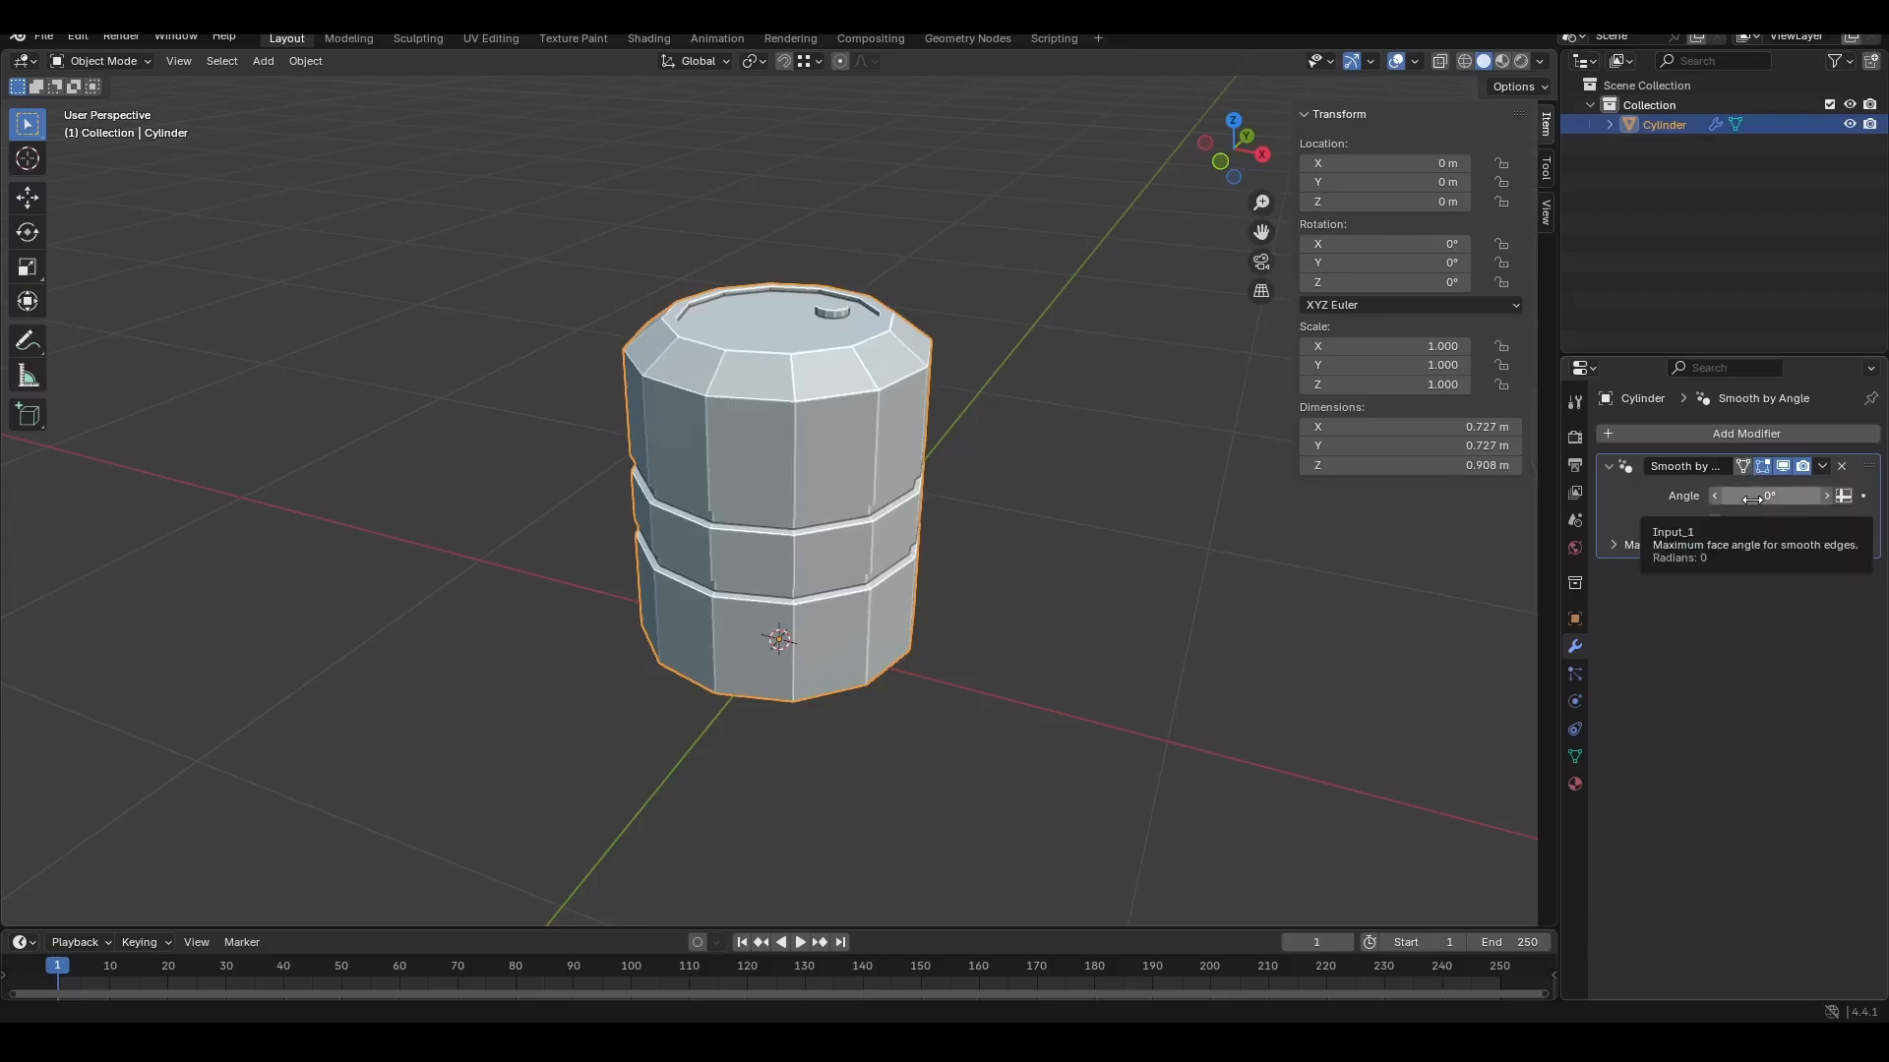
{"action": "mouse_move", "coordinate": [1770, 495]}
{"action": "left_mouse_down"}
{"action": "mouse_move", "coordinate": [1849, 496]}
{"action": "mouse_move", "coordinate": [1815, 495]}
{"action": "left_mouse_up"}
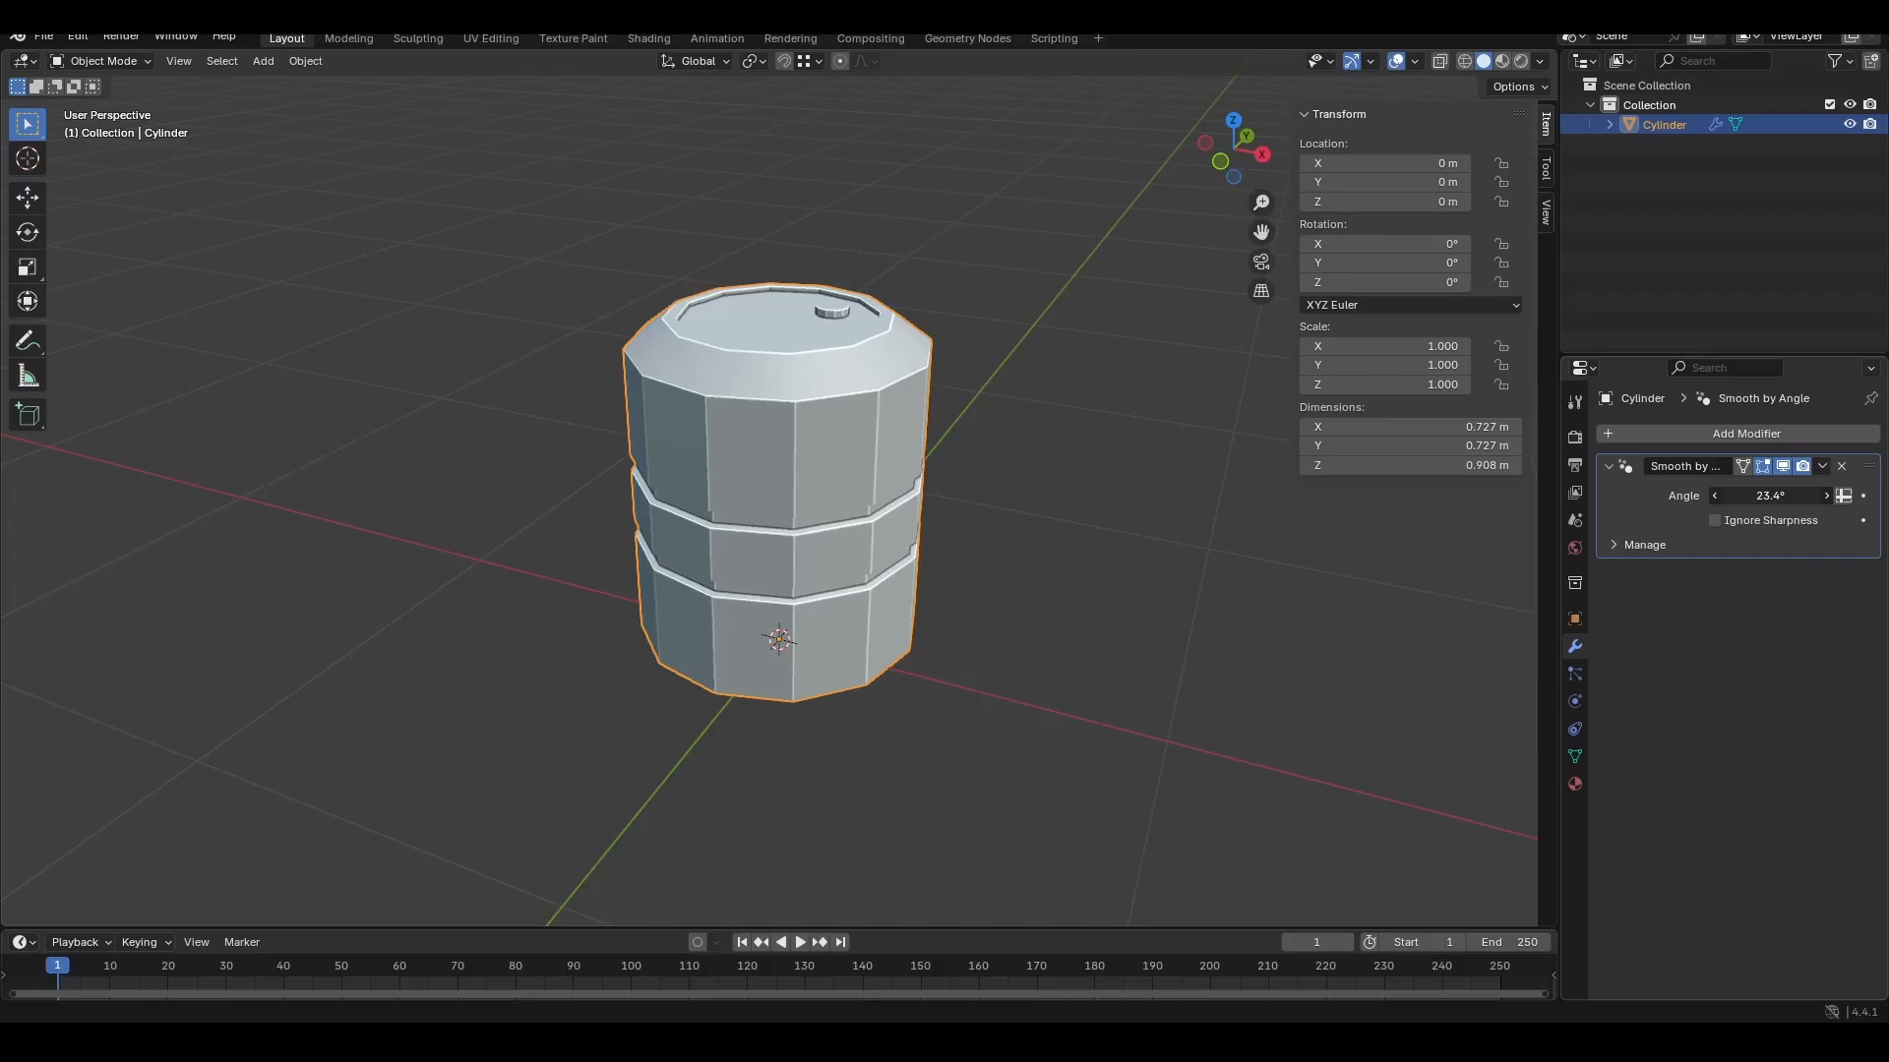
{"action": "left_click_drag", "start_coordinate": [1815, 495], "coordinate": [1826, 496]}
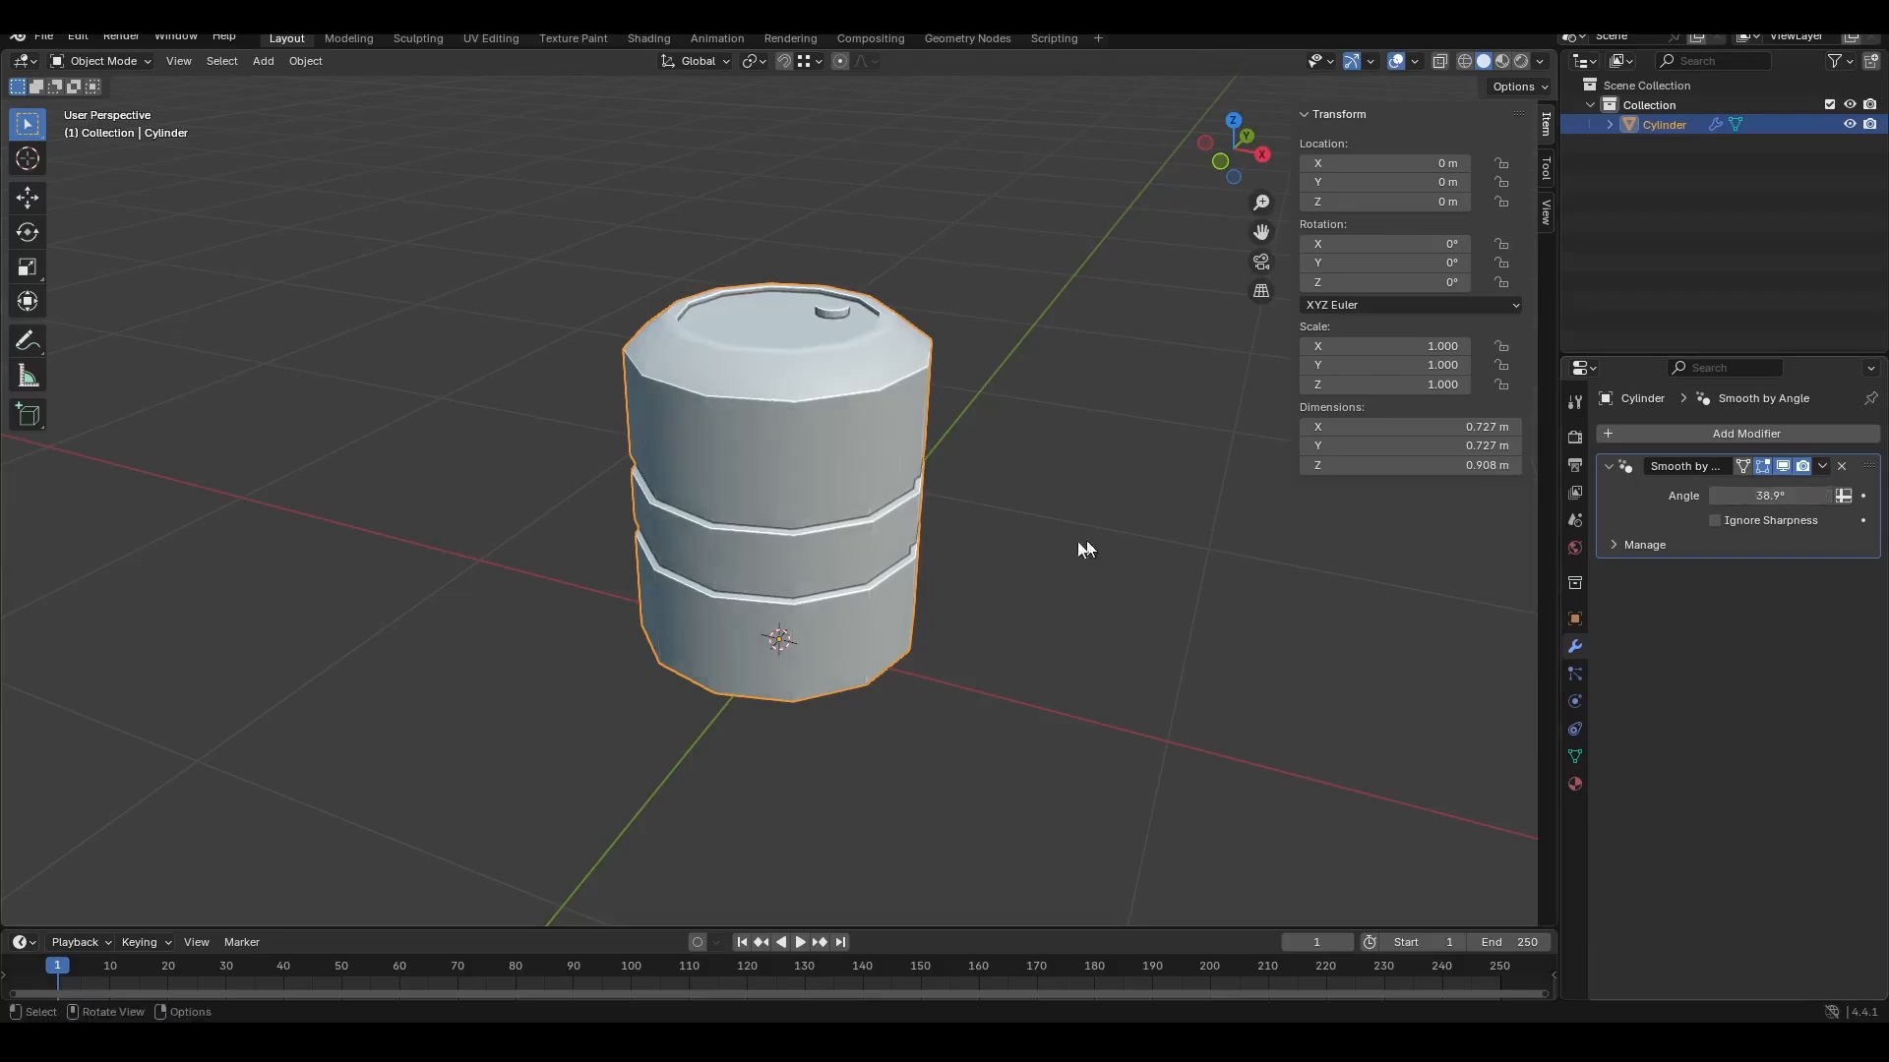
{"action": "middle_click_drag", "start_coordinate": [349, 588], "coordinate": [413, 632]}
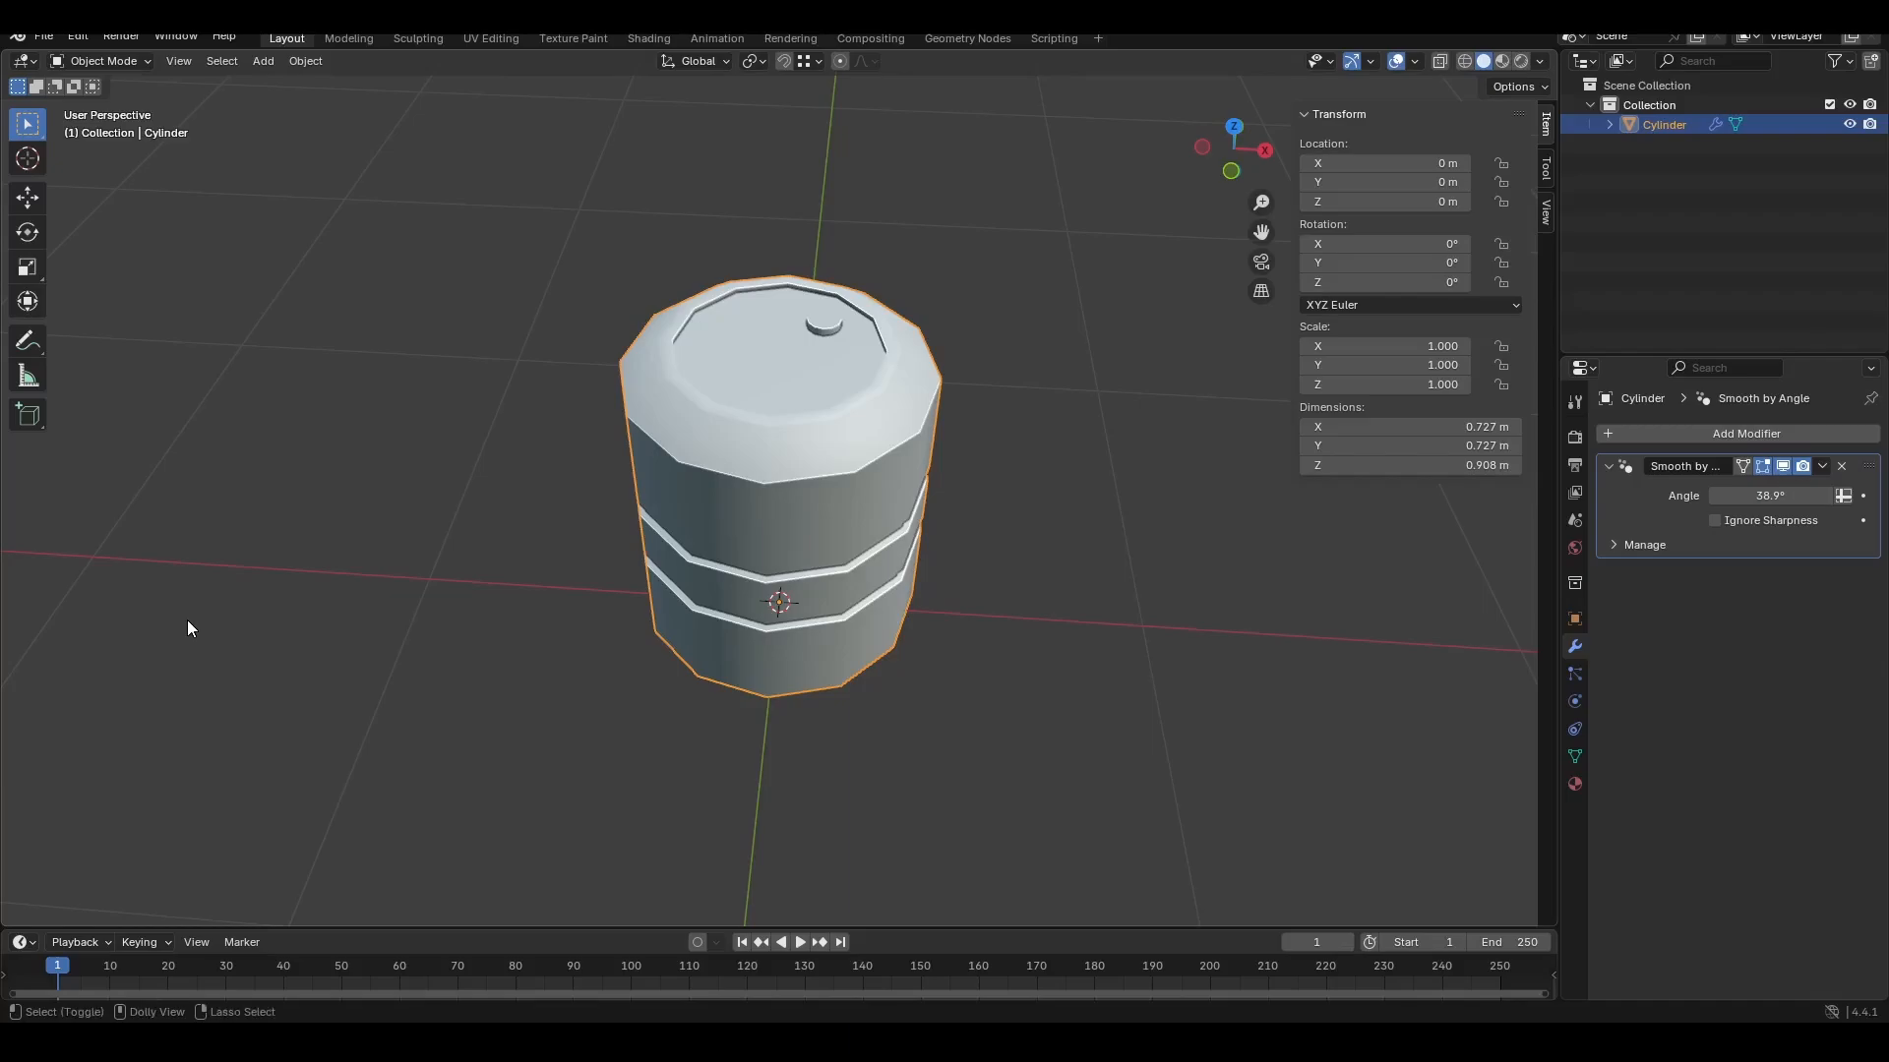
{"action": "middle_click_drag", "start_coordinate": [187, 620], "coordinate": [411, 612]}
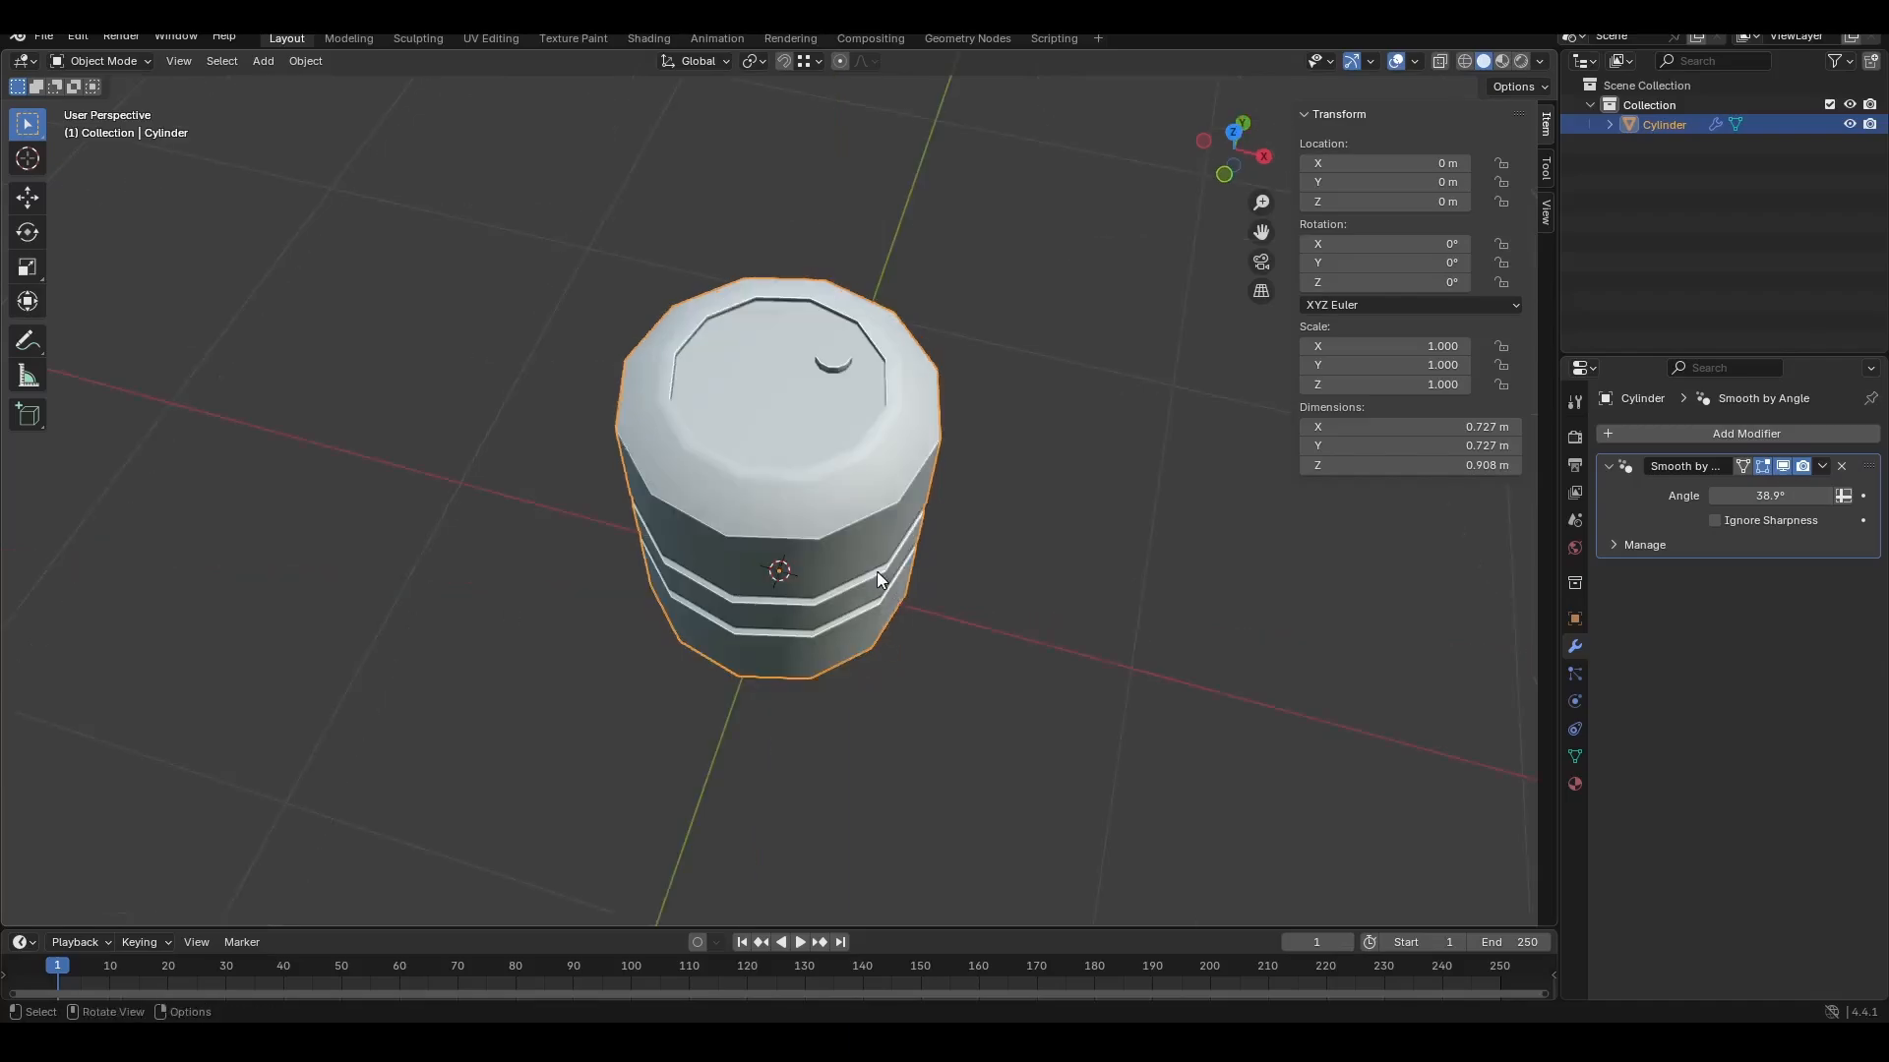
Step: In Edit Mode, mark the barrel's upper shoulder loop, both top rim loops and the recessed lid loop as sharp
{"action": "key", "text": "Tab"}
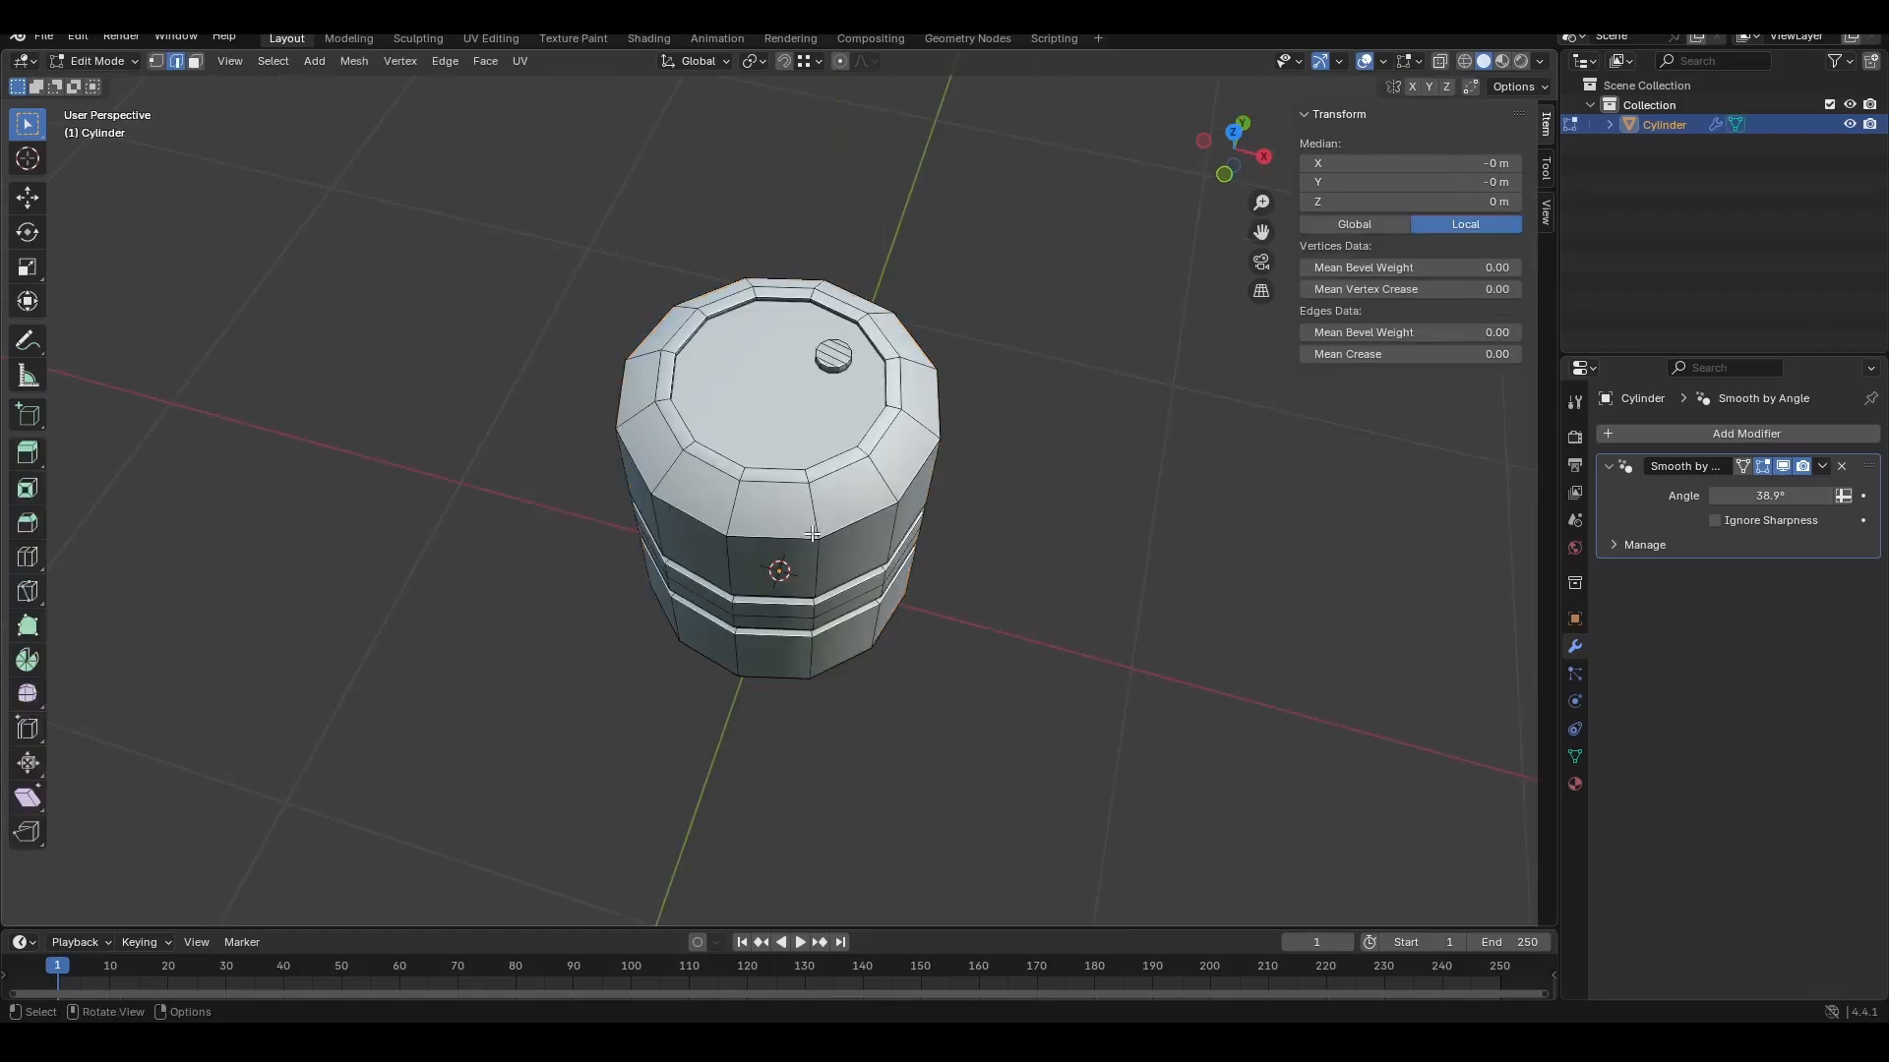
{"action": "left_click", "coordinate": [791, 538], "text": "alt"}
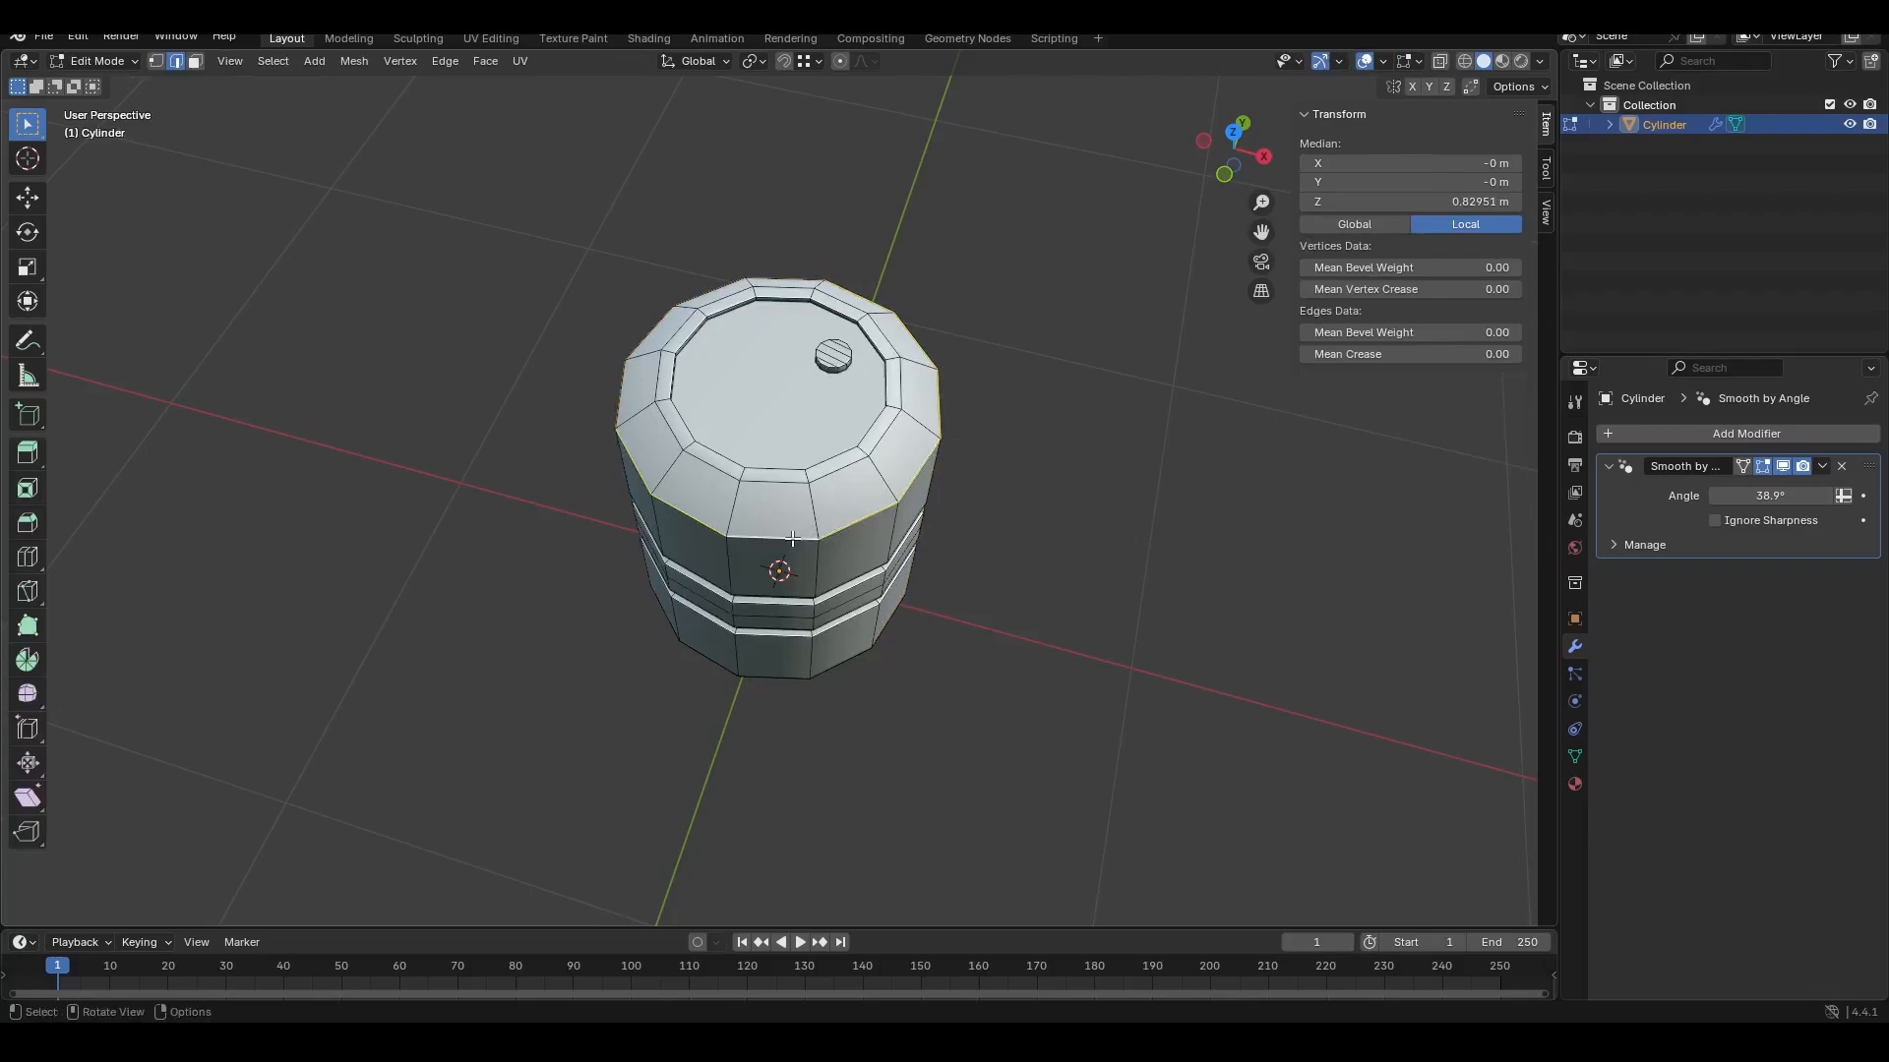
{"action": "left_click", "coordinate": [788, 471], "text": "alt"}
{"action": "left_click", "coordinate": [789, 470], "text": "alt+shift"}
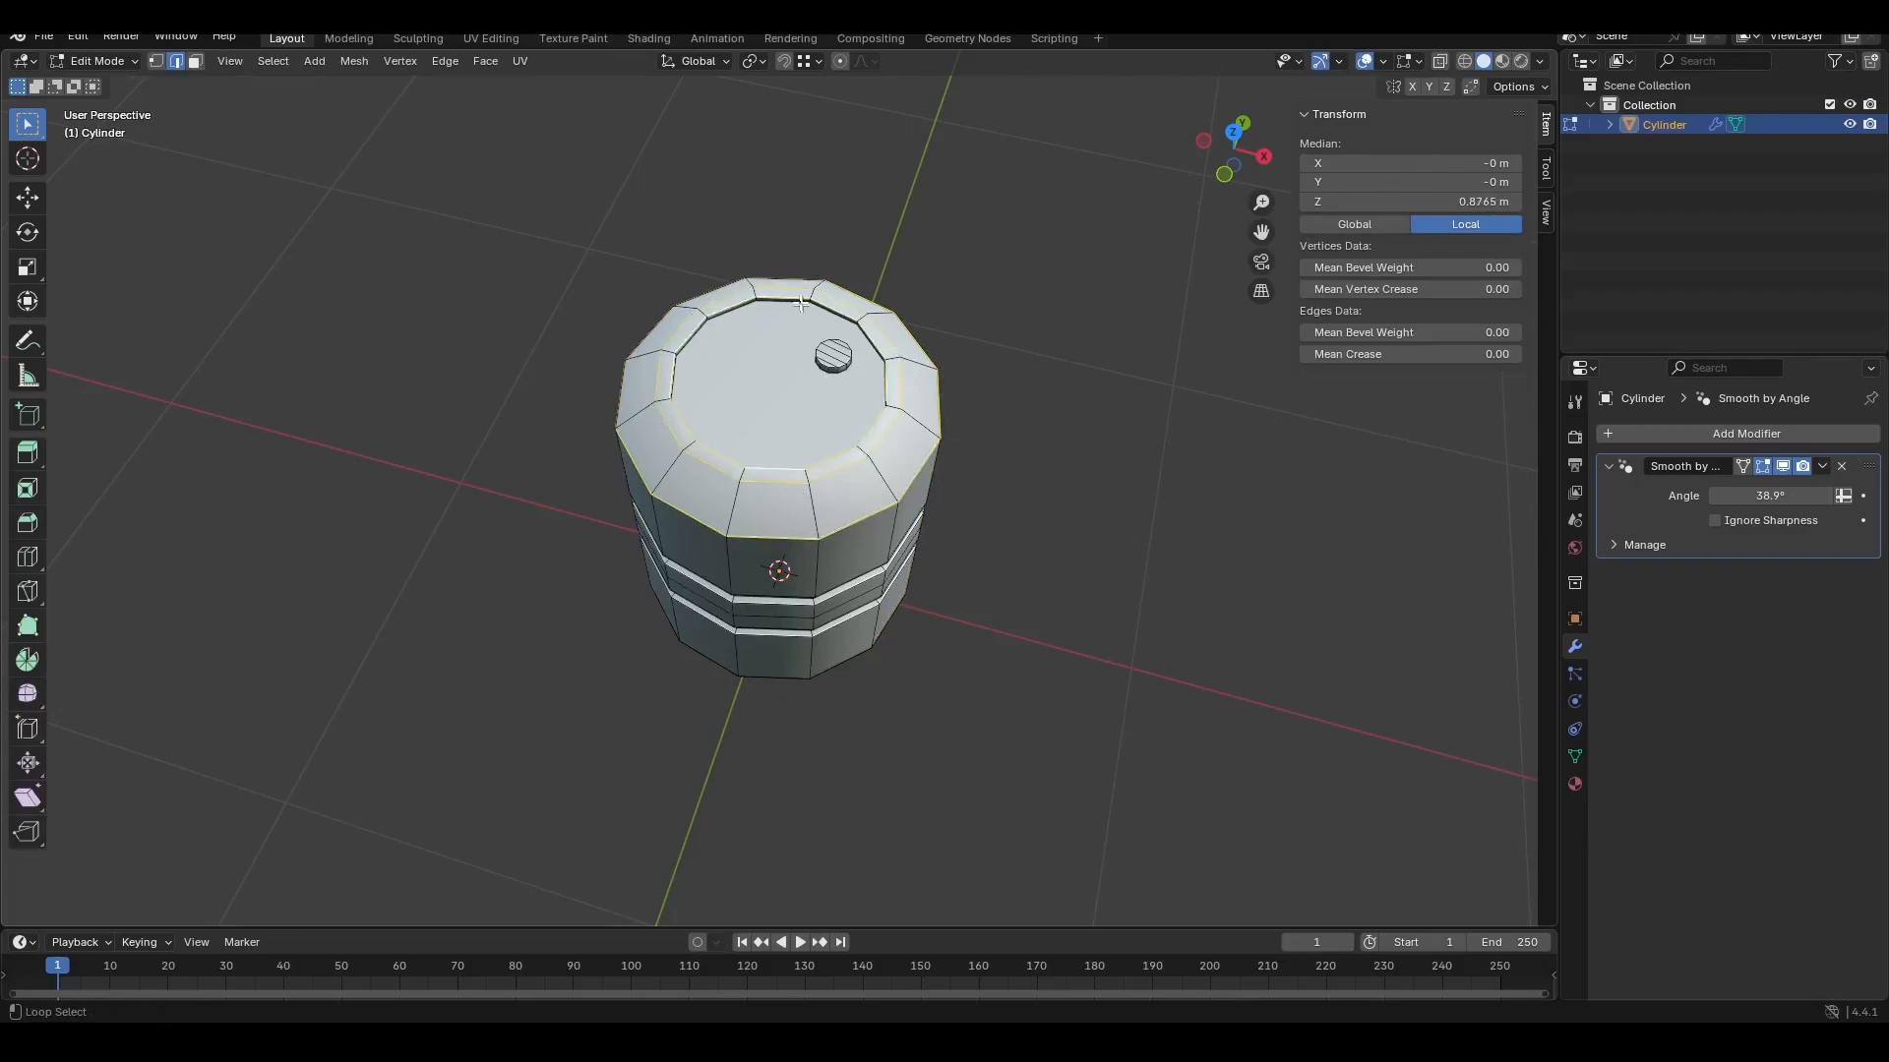
{"action": "scroll", "coordinate": [837, 305], "scroll_direction": "up", "scroll_amount": 3}
{"action": "middle_click_drag", "start_coordinate": [770, 287], "coordinate": [870, 162]}
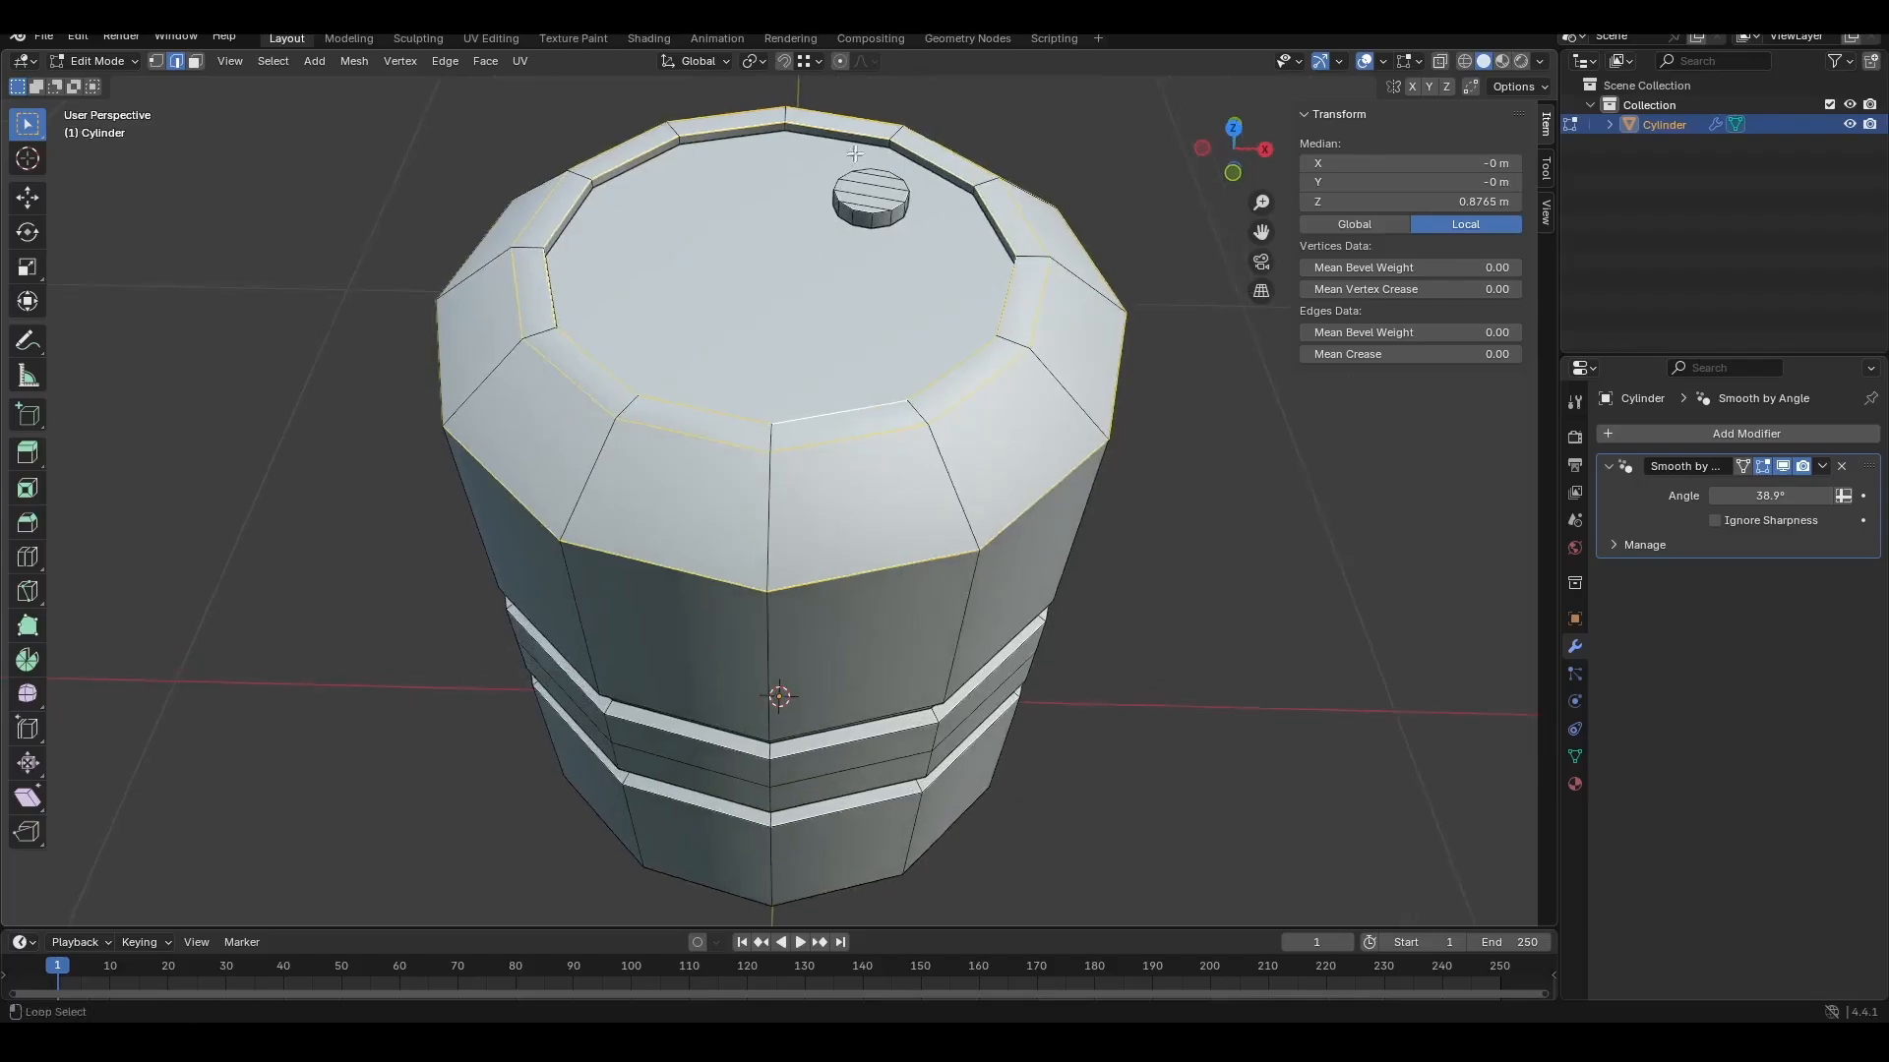
{"action": "left_click", "coordinate": [874, 158], "text": "alt+shift"}
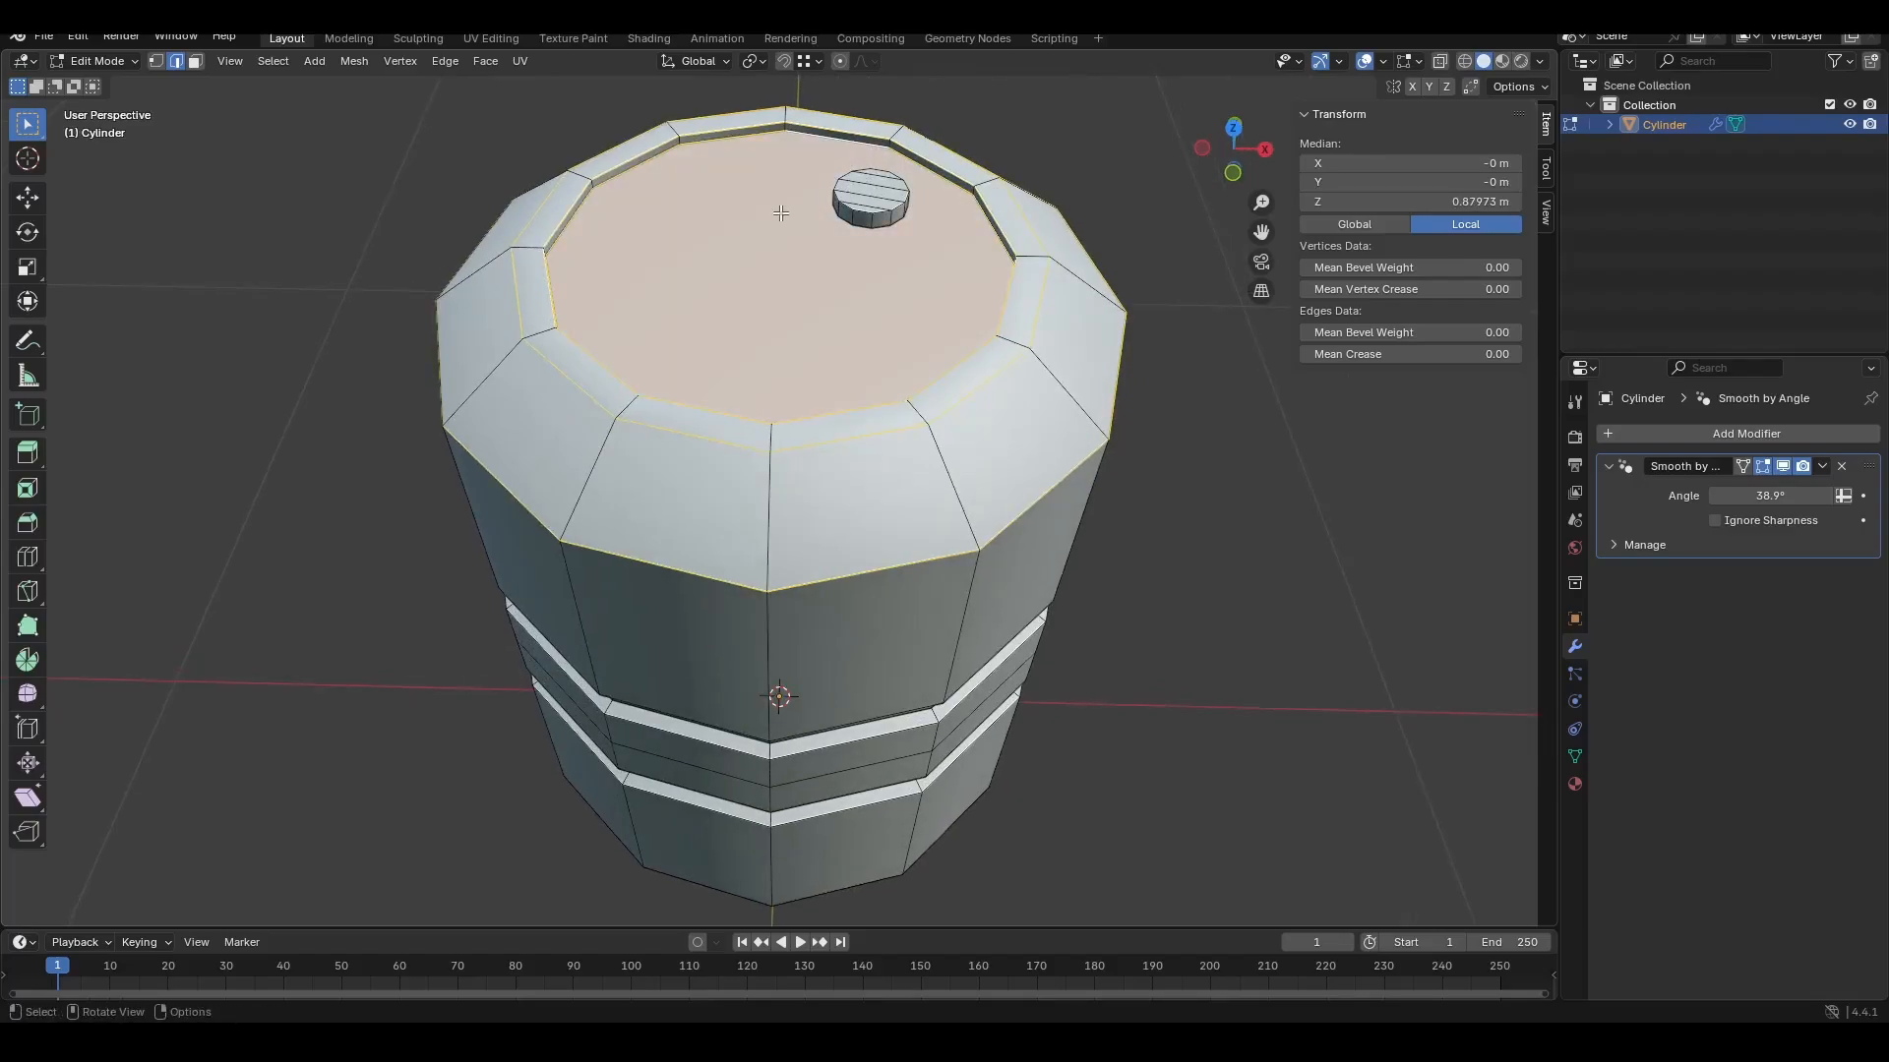
{"action": "key", "text": "ctrl+e"}
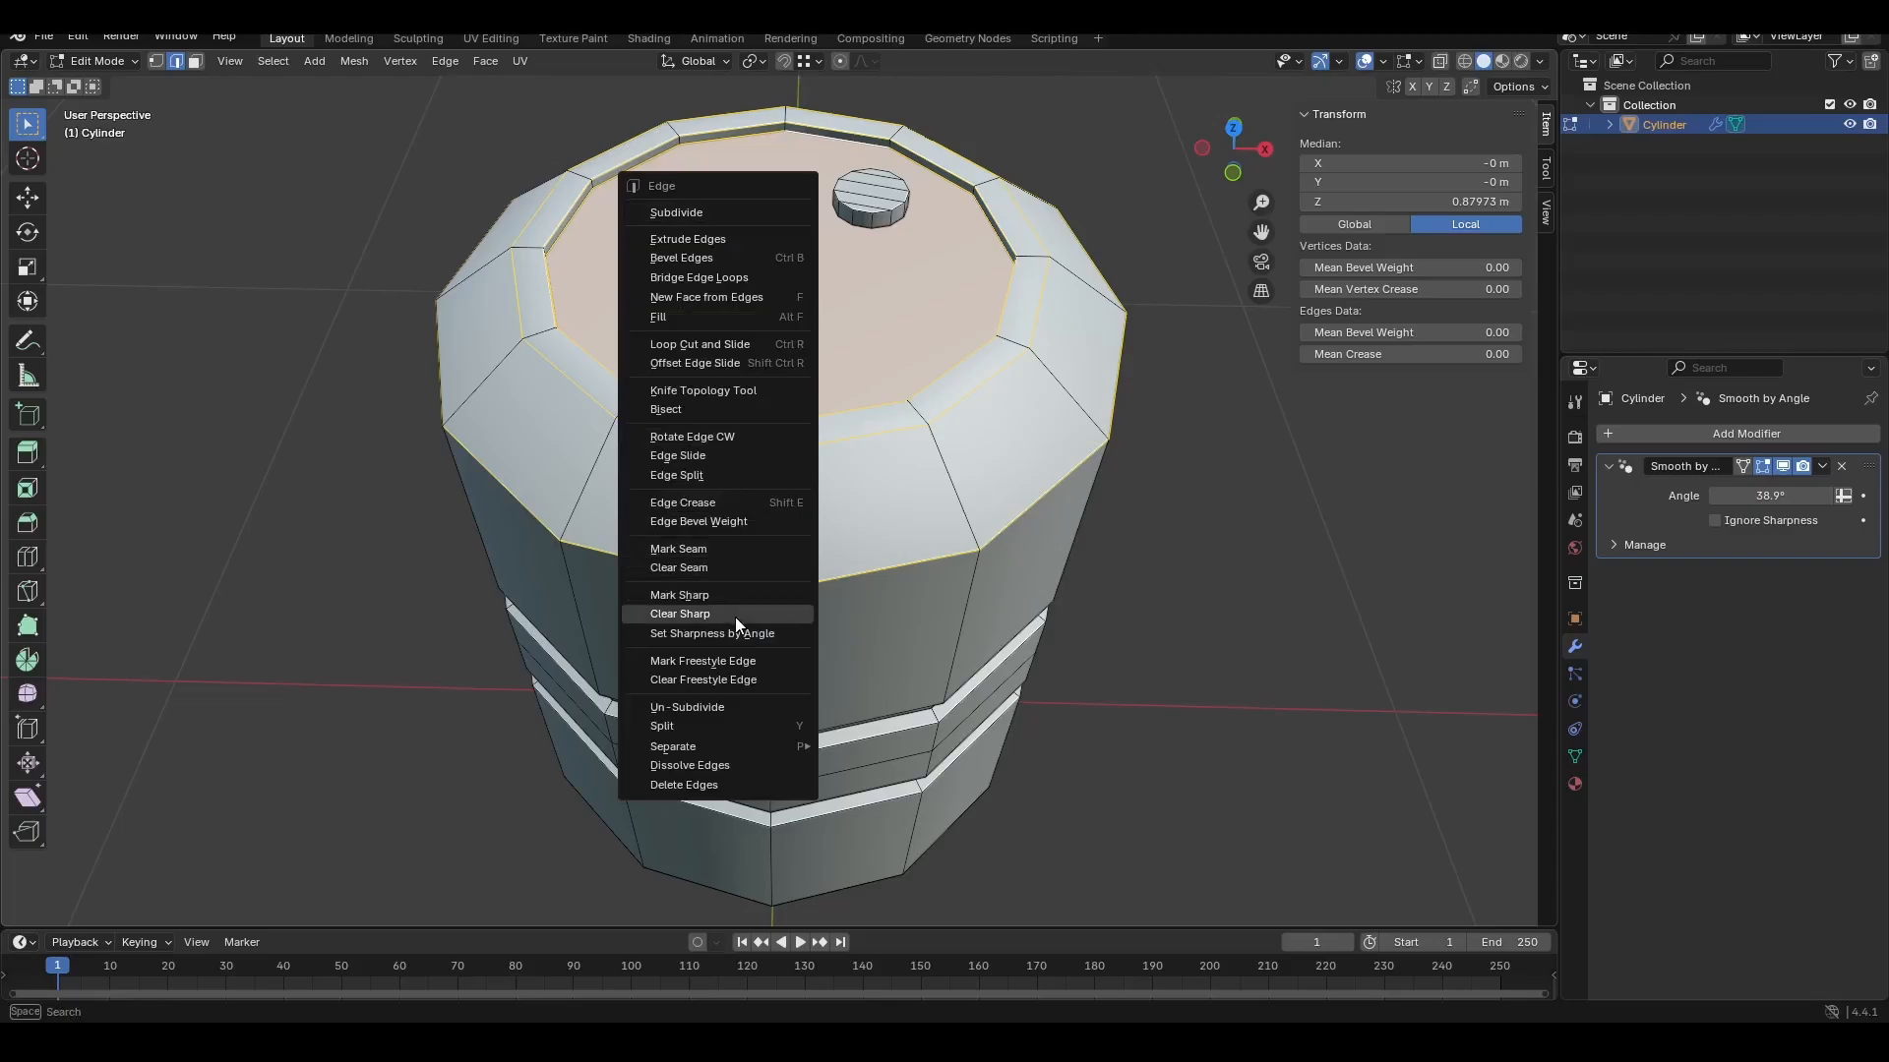
{"action": "left_click", "coordinate": [723, 595]}
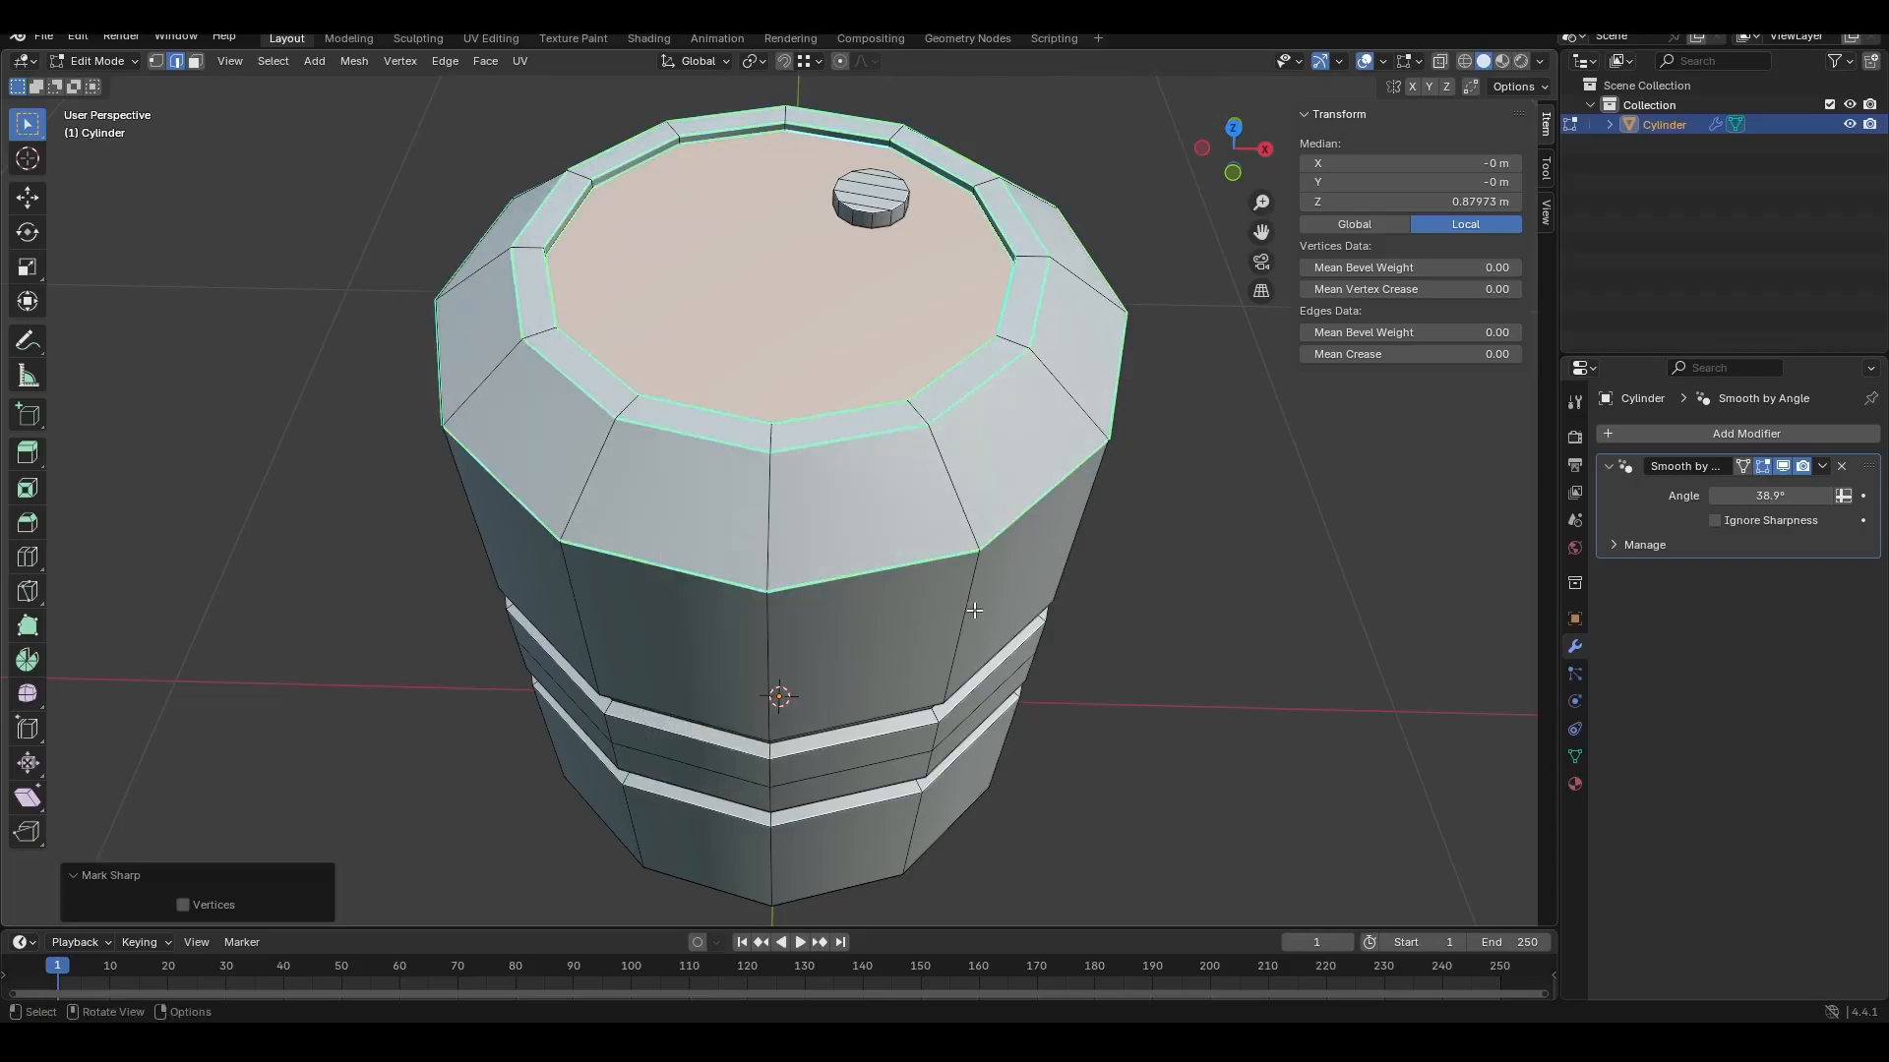
{"action": "scroll", "coordinate": [974, 611], "scroll_direction": "down", "scroll_amount": 2}
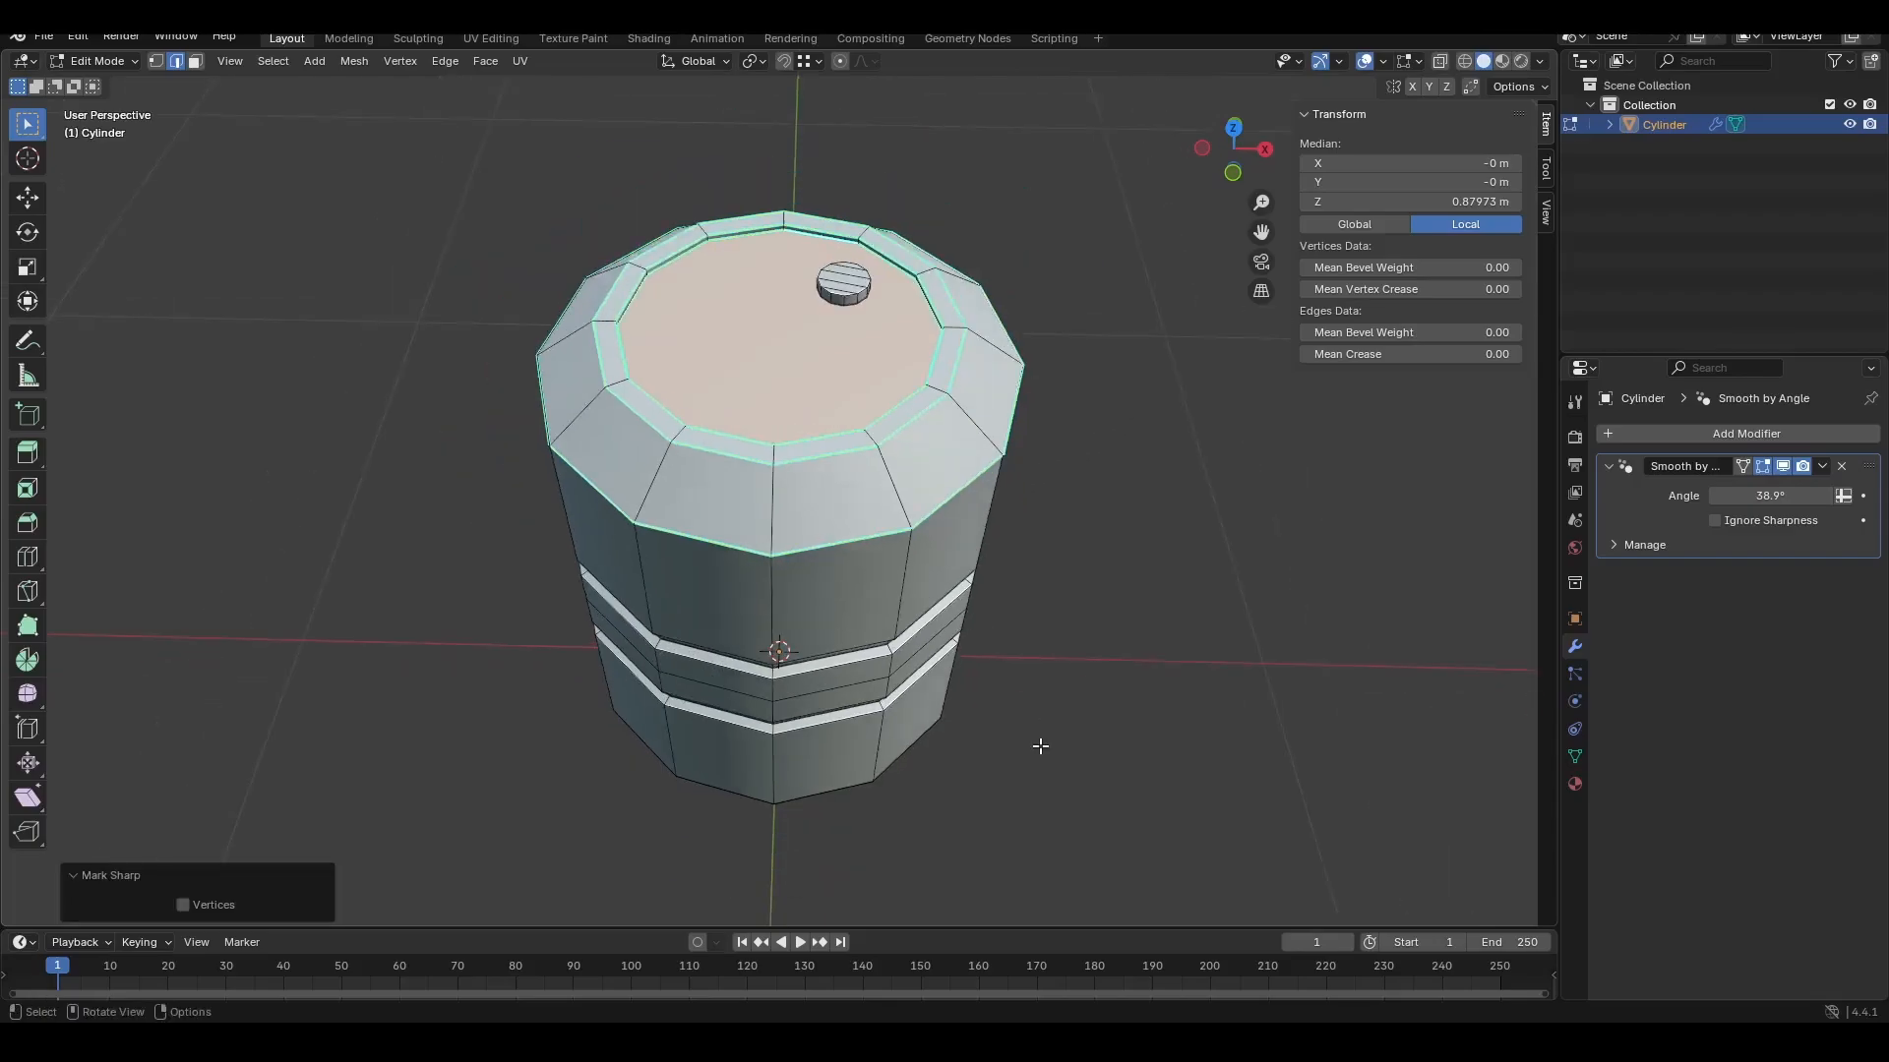
{"action": "left_click", "coordinate": [1037, 751]}
Step: Leave Edit Mode and check the barrel's shading around the grooves and underside
{"action": "middle_click_drag", "start_coordinate": [997, 798], "coordinate": [966, 764]}
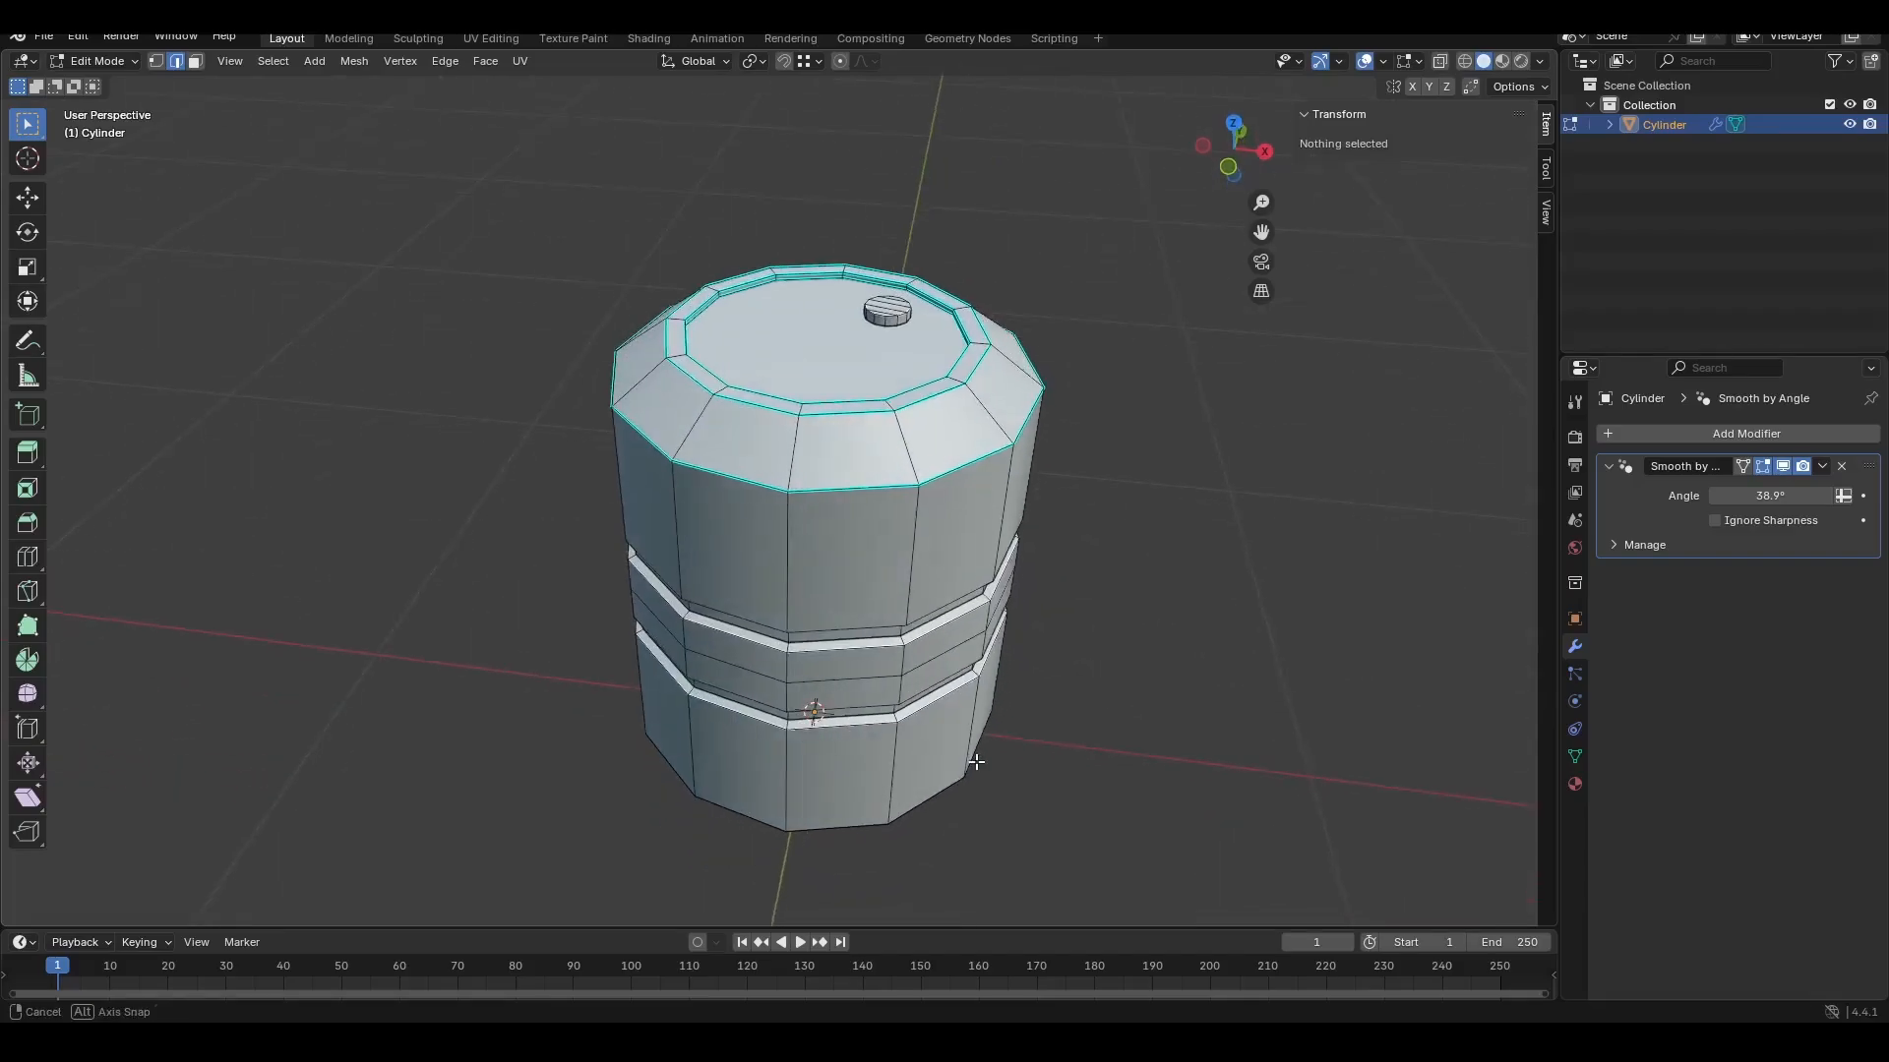
{"action": "left_click", "coordinate": [795, 700]}
{"action": "key", "text": "Tab"}
{"action": "middle_click_drag", "start_coordinate": [1023, 842], "coordinate": [1010, 673]}
{"action": "scroll", "coordinate": [1025, 511], "scroll_direction": "up", "scroll_amount": 2}
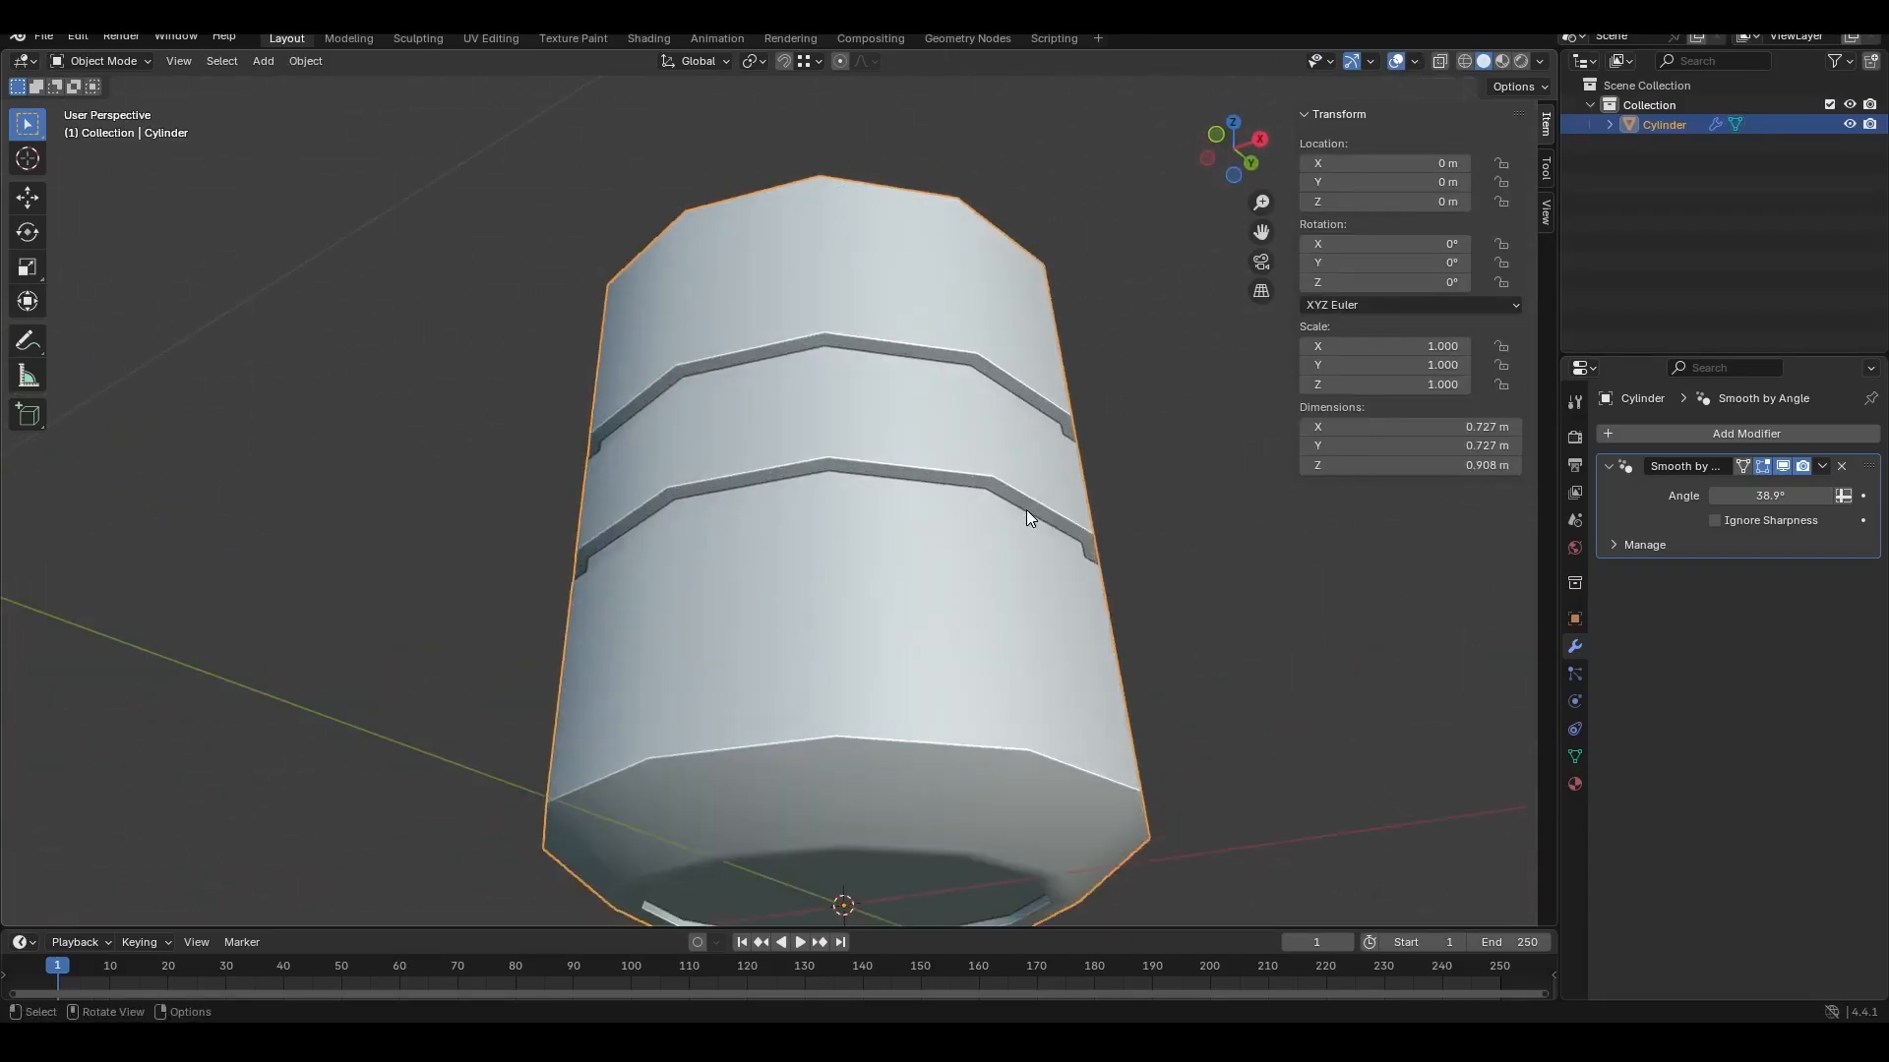
Step: In Edit Mode, mark the outer and inner edge loops along the top and bottom of both barrel grooves as sharp
{"action": "key", "text": "Tab"}
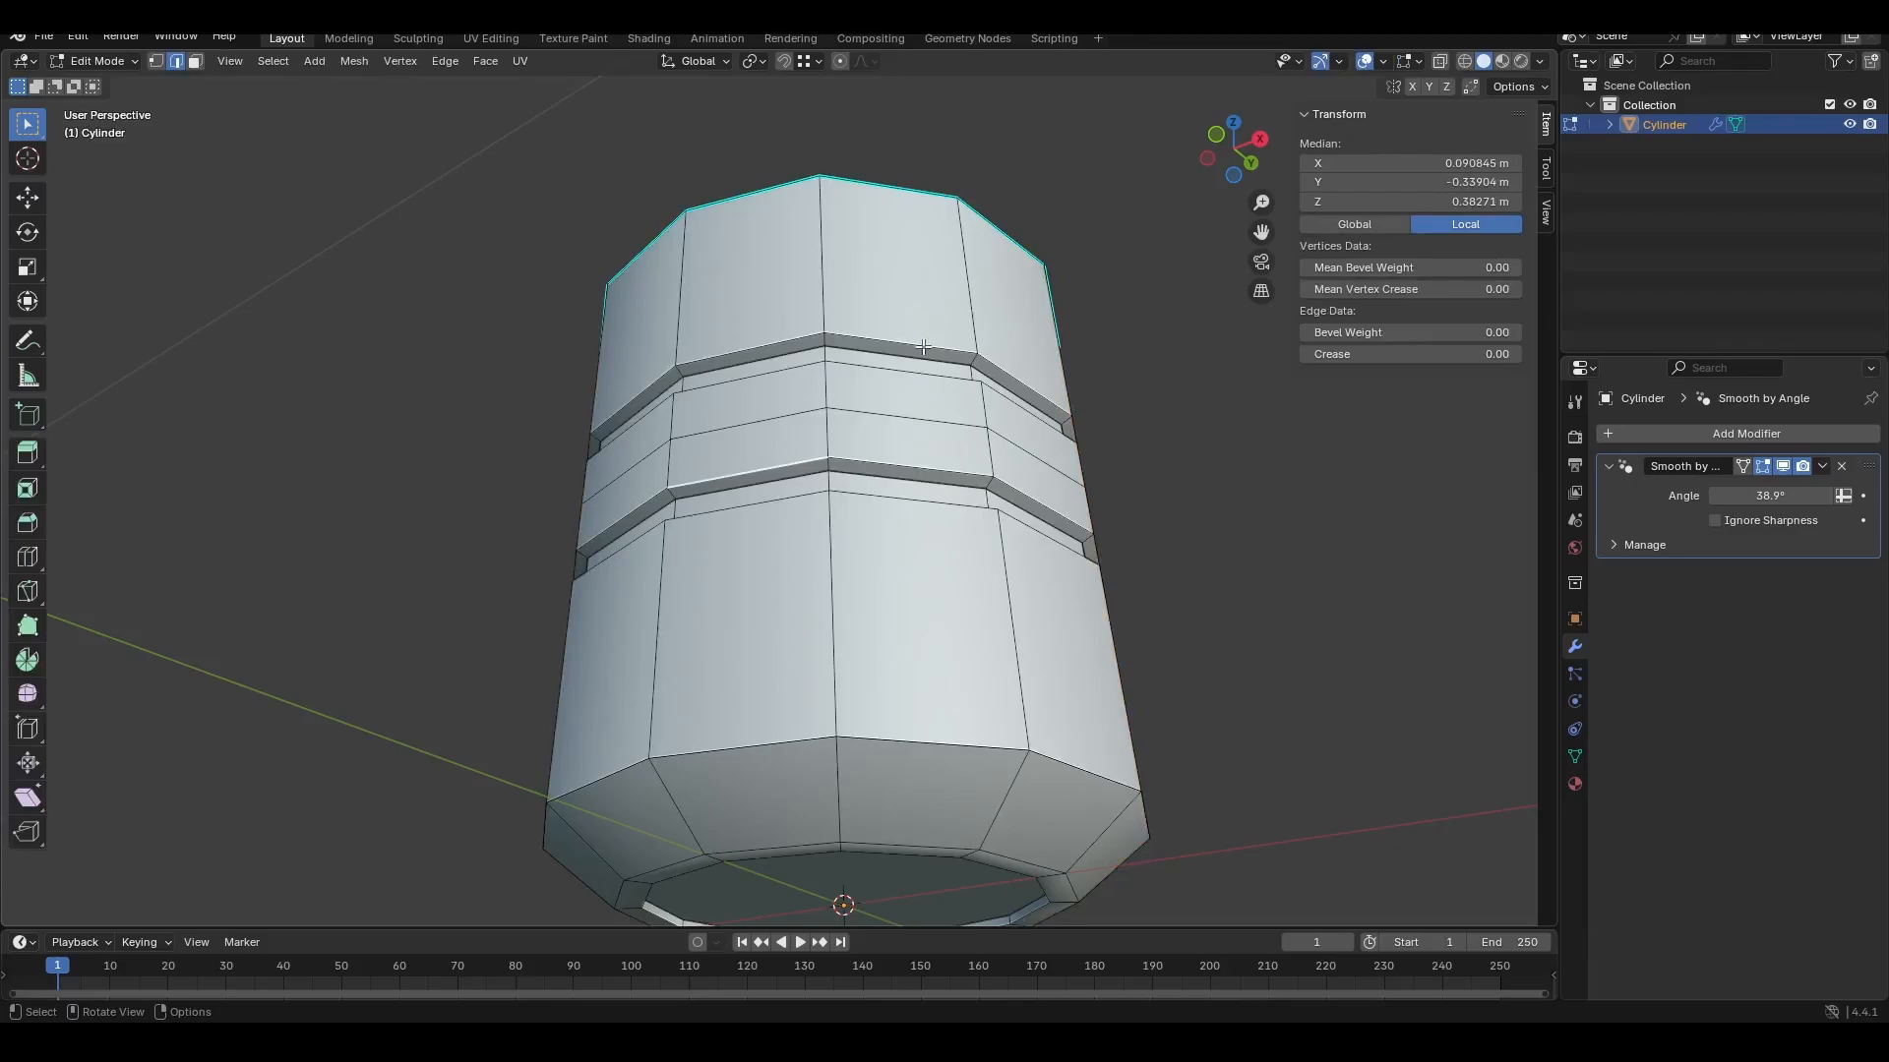
{"action": "left_click", "coordinate": [923, 346]}
{"action": "left_click", "coordinate": [925, 358], "text": "alt"}
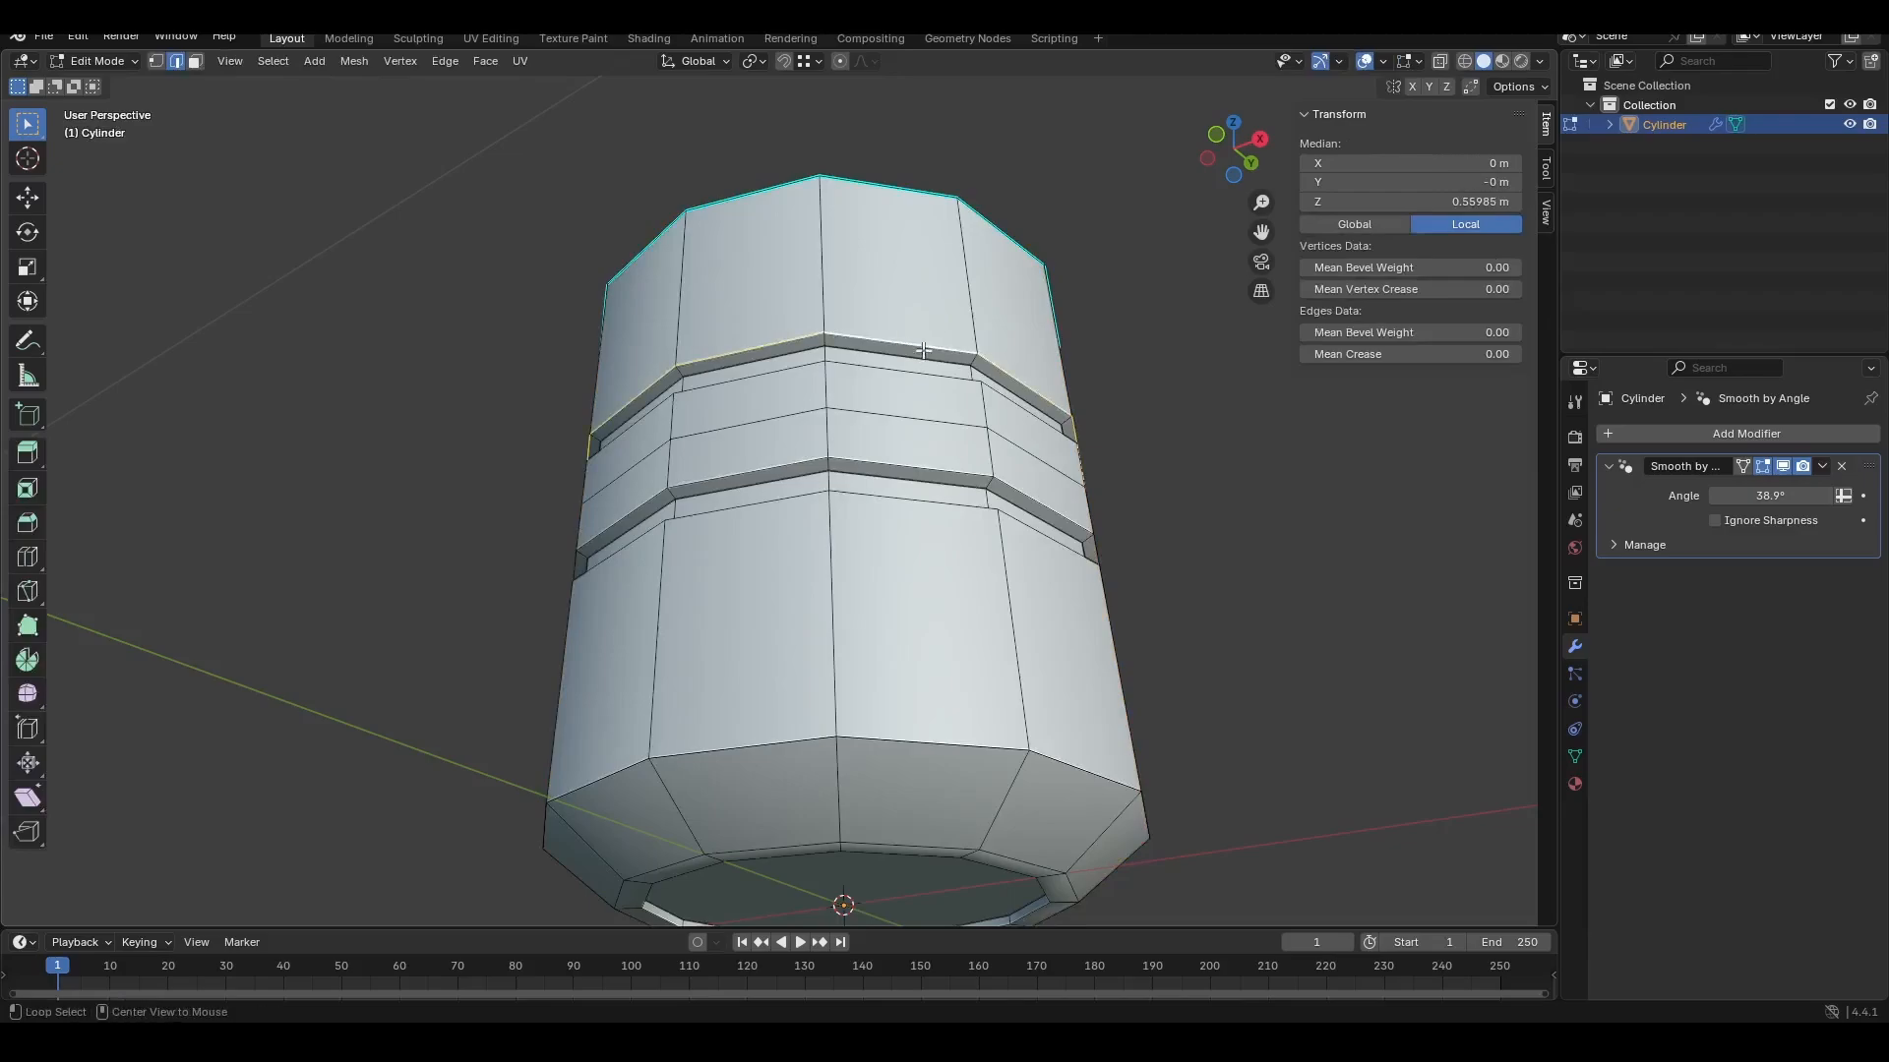
{"action": "left_click", "coordinate": [925, 360], "text": "alt+shift"}
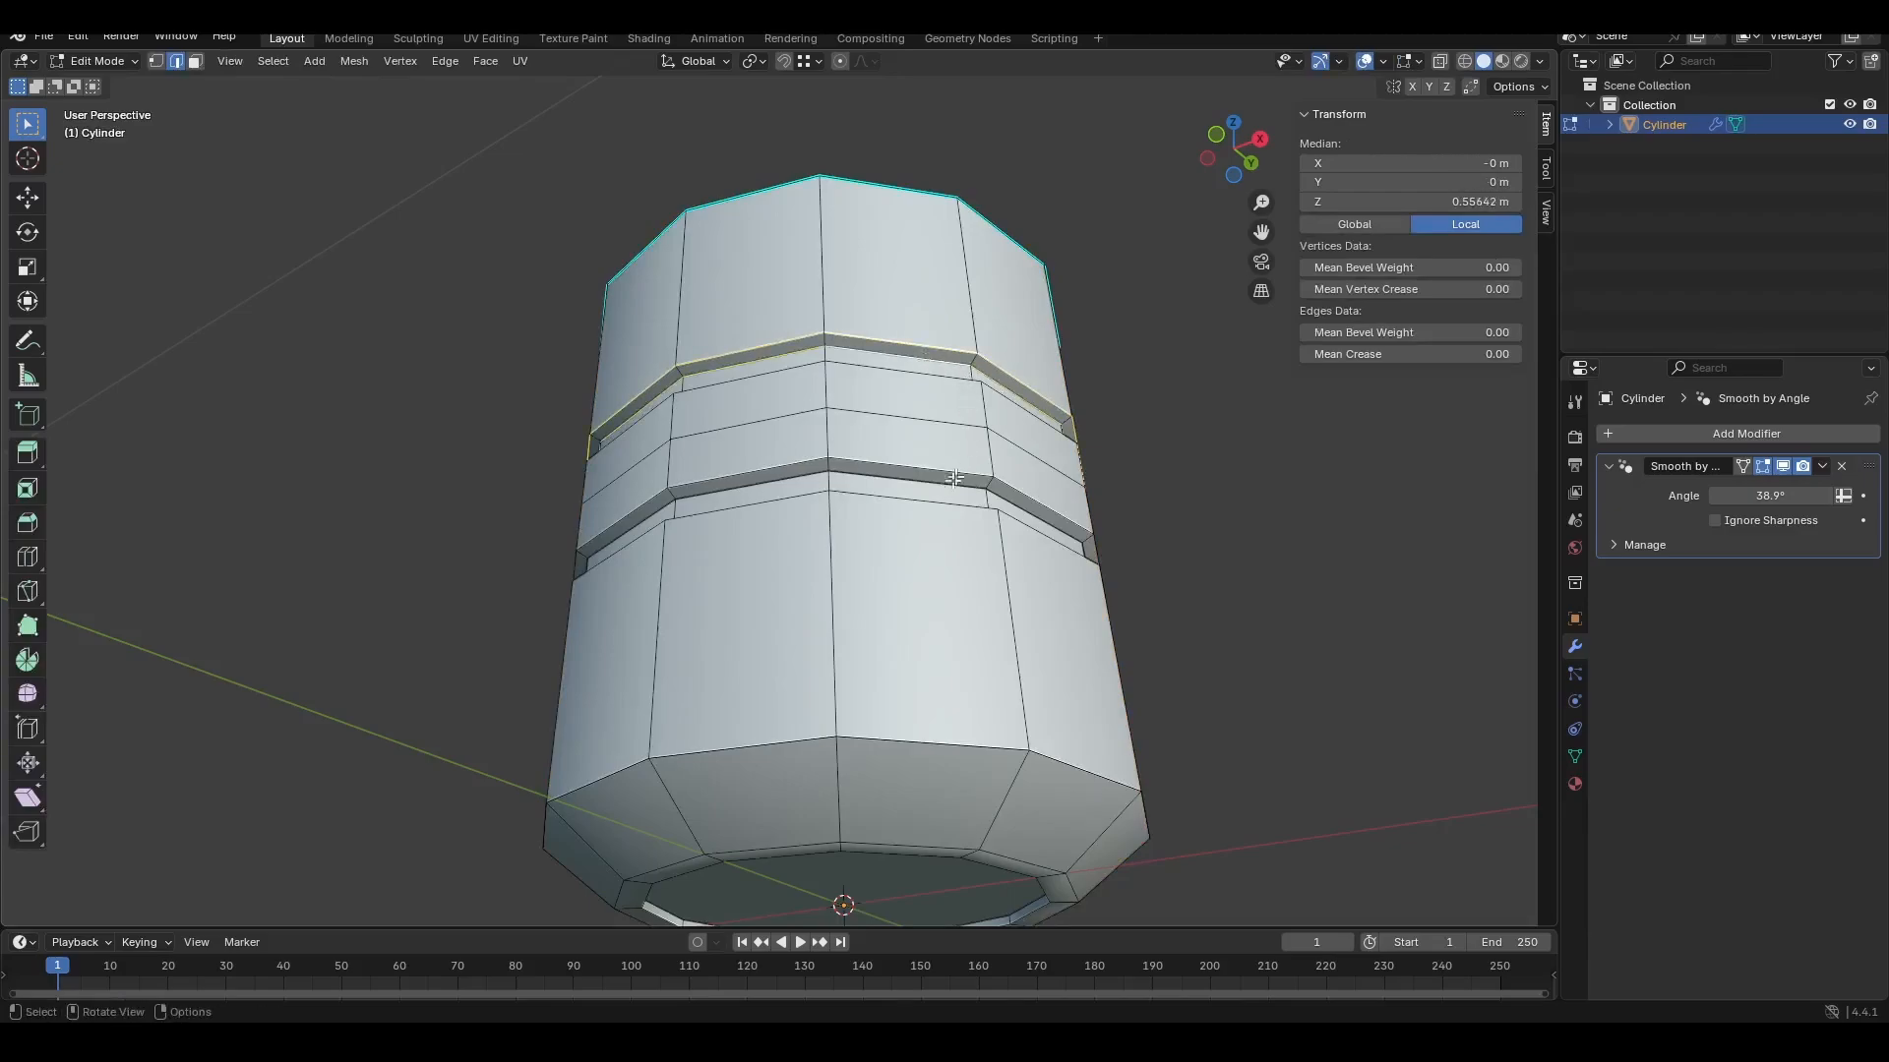
{"action": "left_click", "coordinate": [942, 476], "text": "alt+shift"}
{"action": "left_click", "coordinate": [944, 486], "text": "alt+shift"}
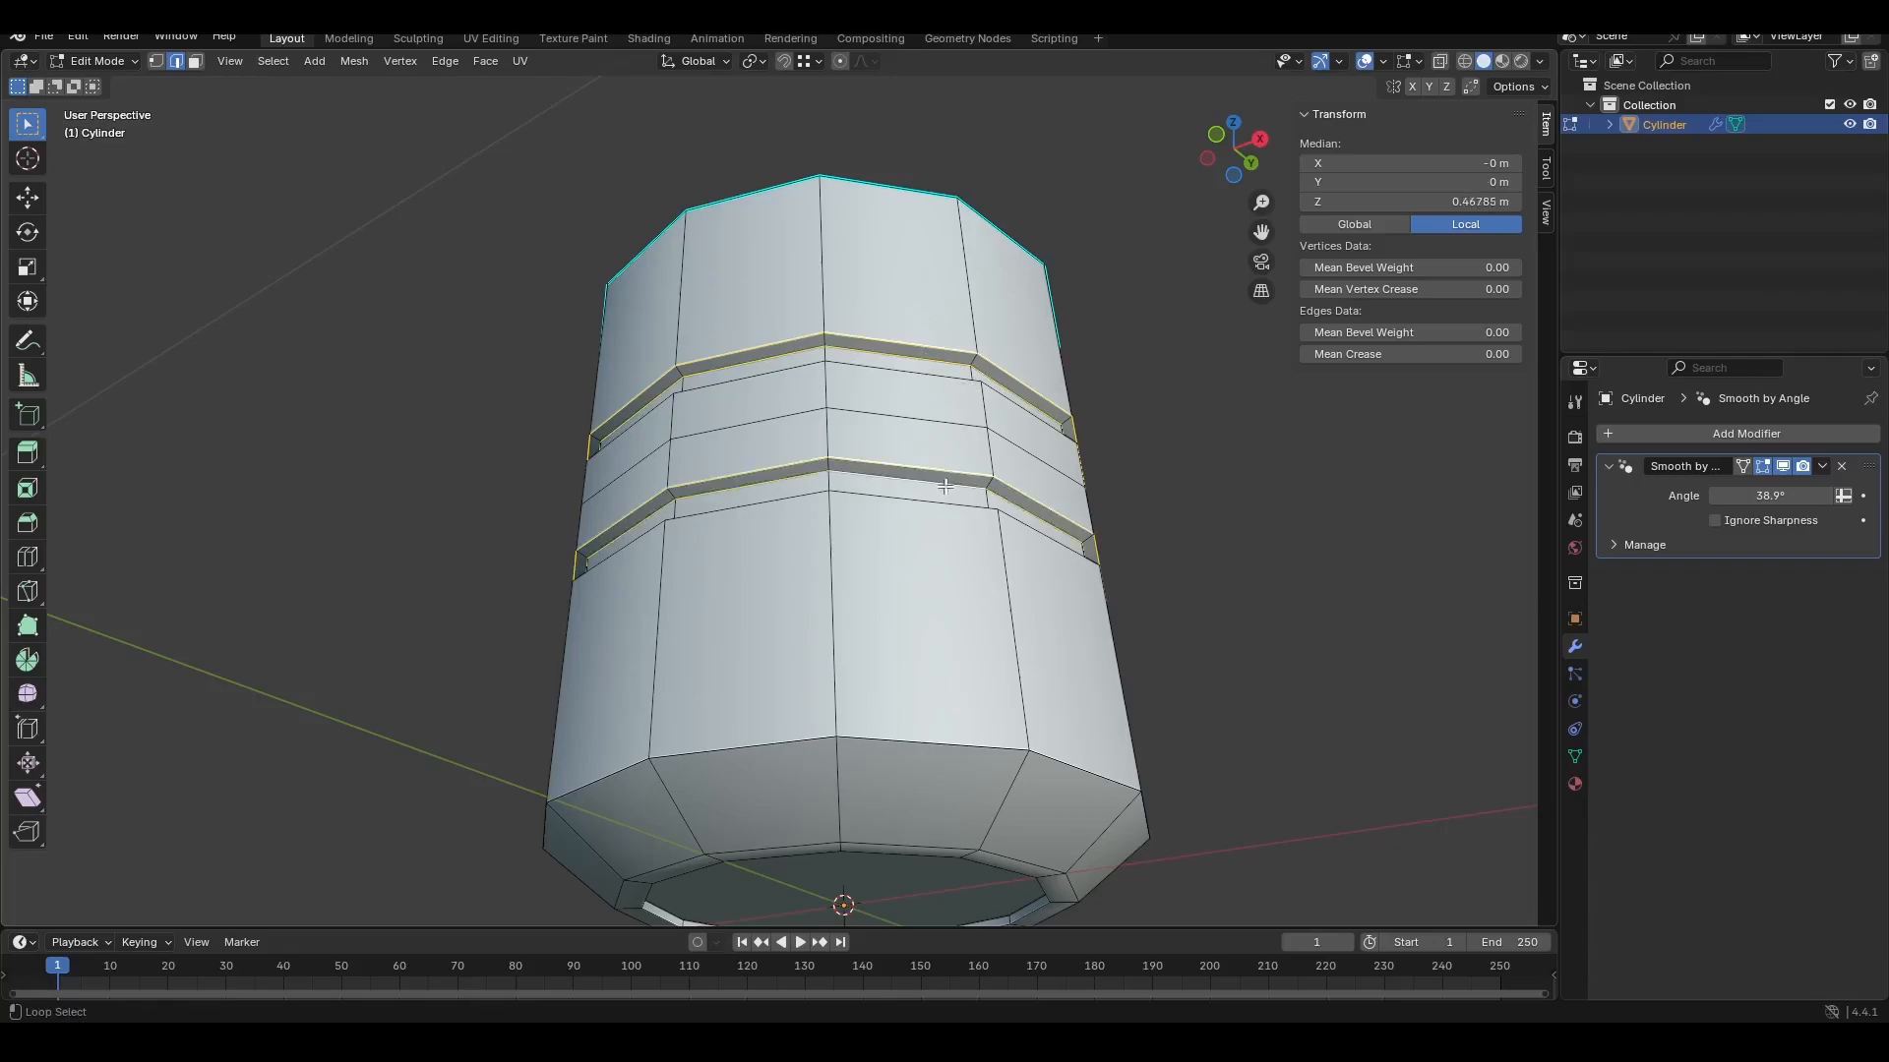
{"action": "middle_click_drag", "start_coordinate": [1107, 462], "coordinate": [880, 596]}
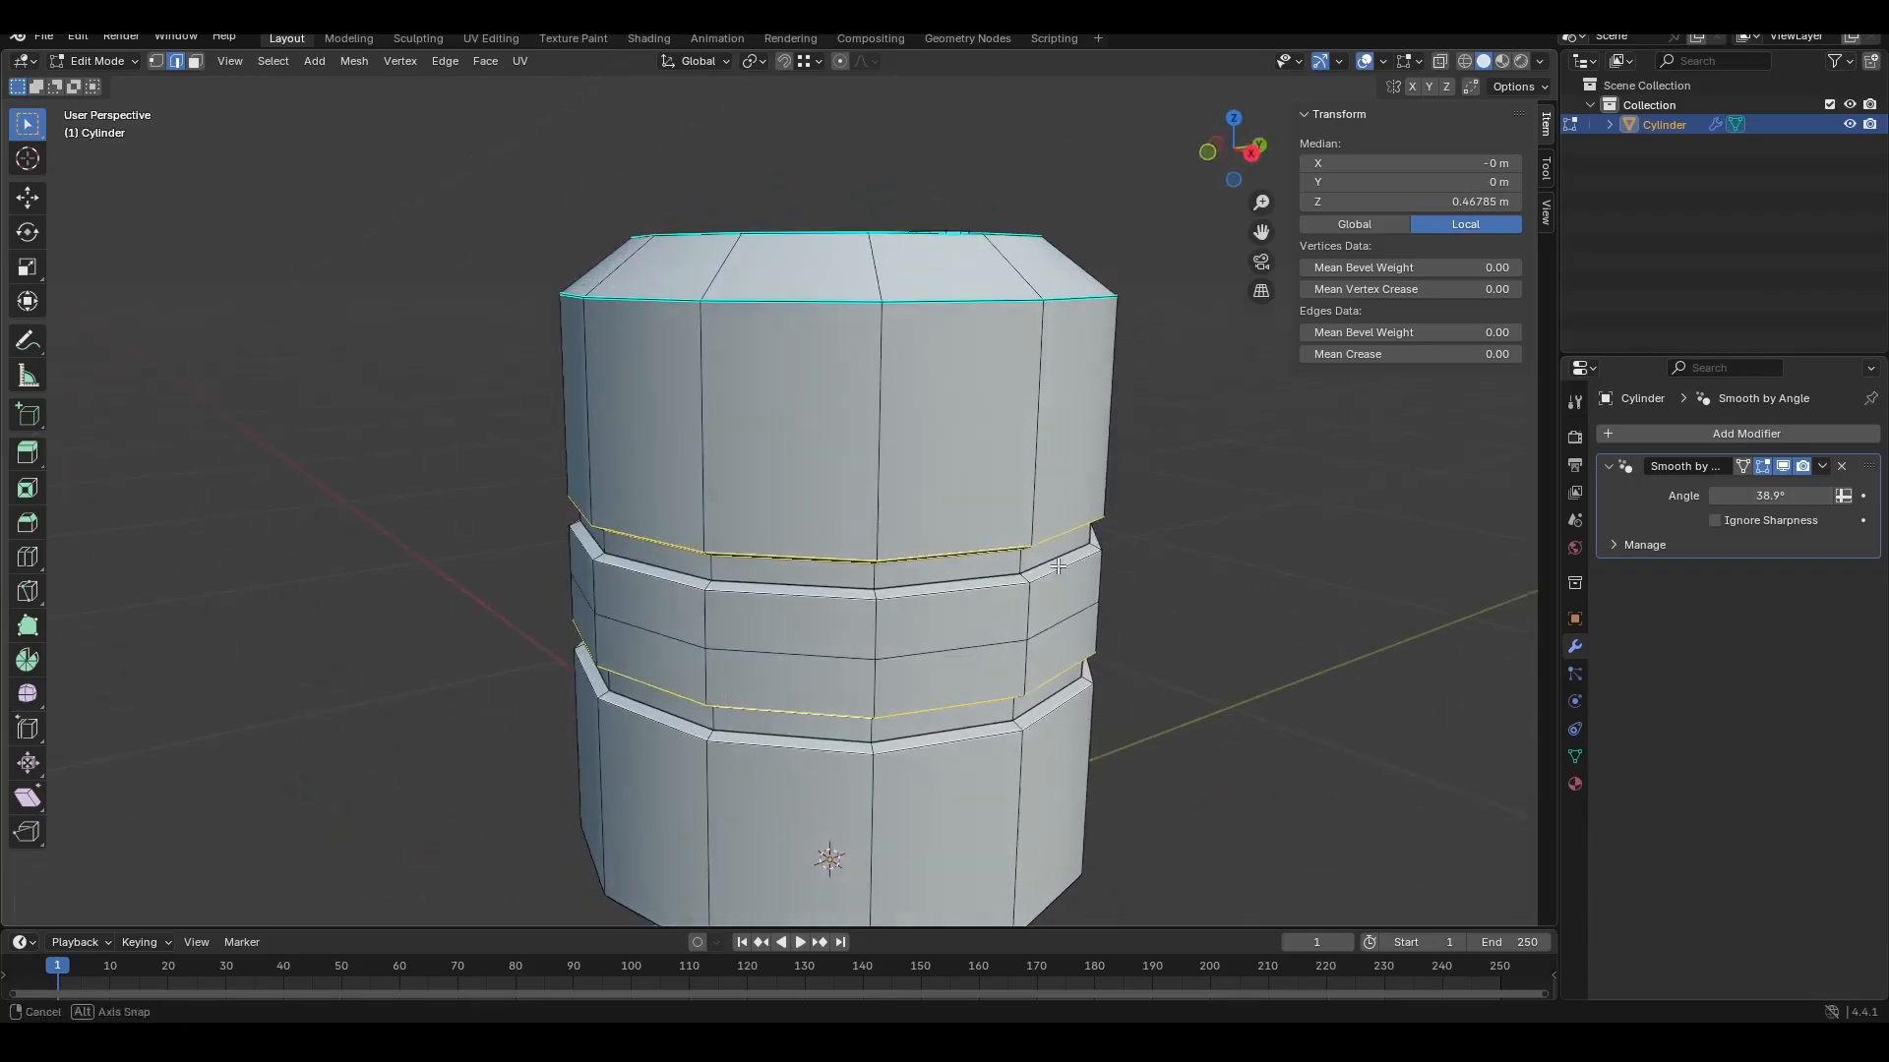
{"action": "left_click", "coordinate": [863, 587], "text": "alt+shift"}
{"action": "left_click", "coordinate": [858, 594], "text": "alt+shift"}
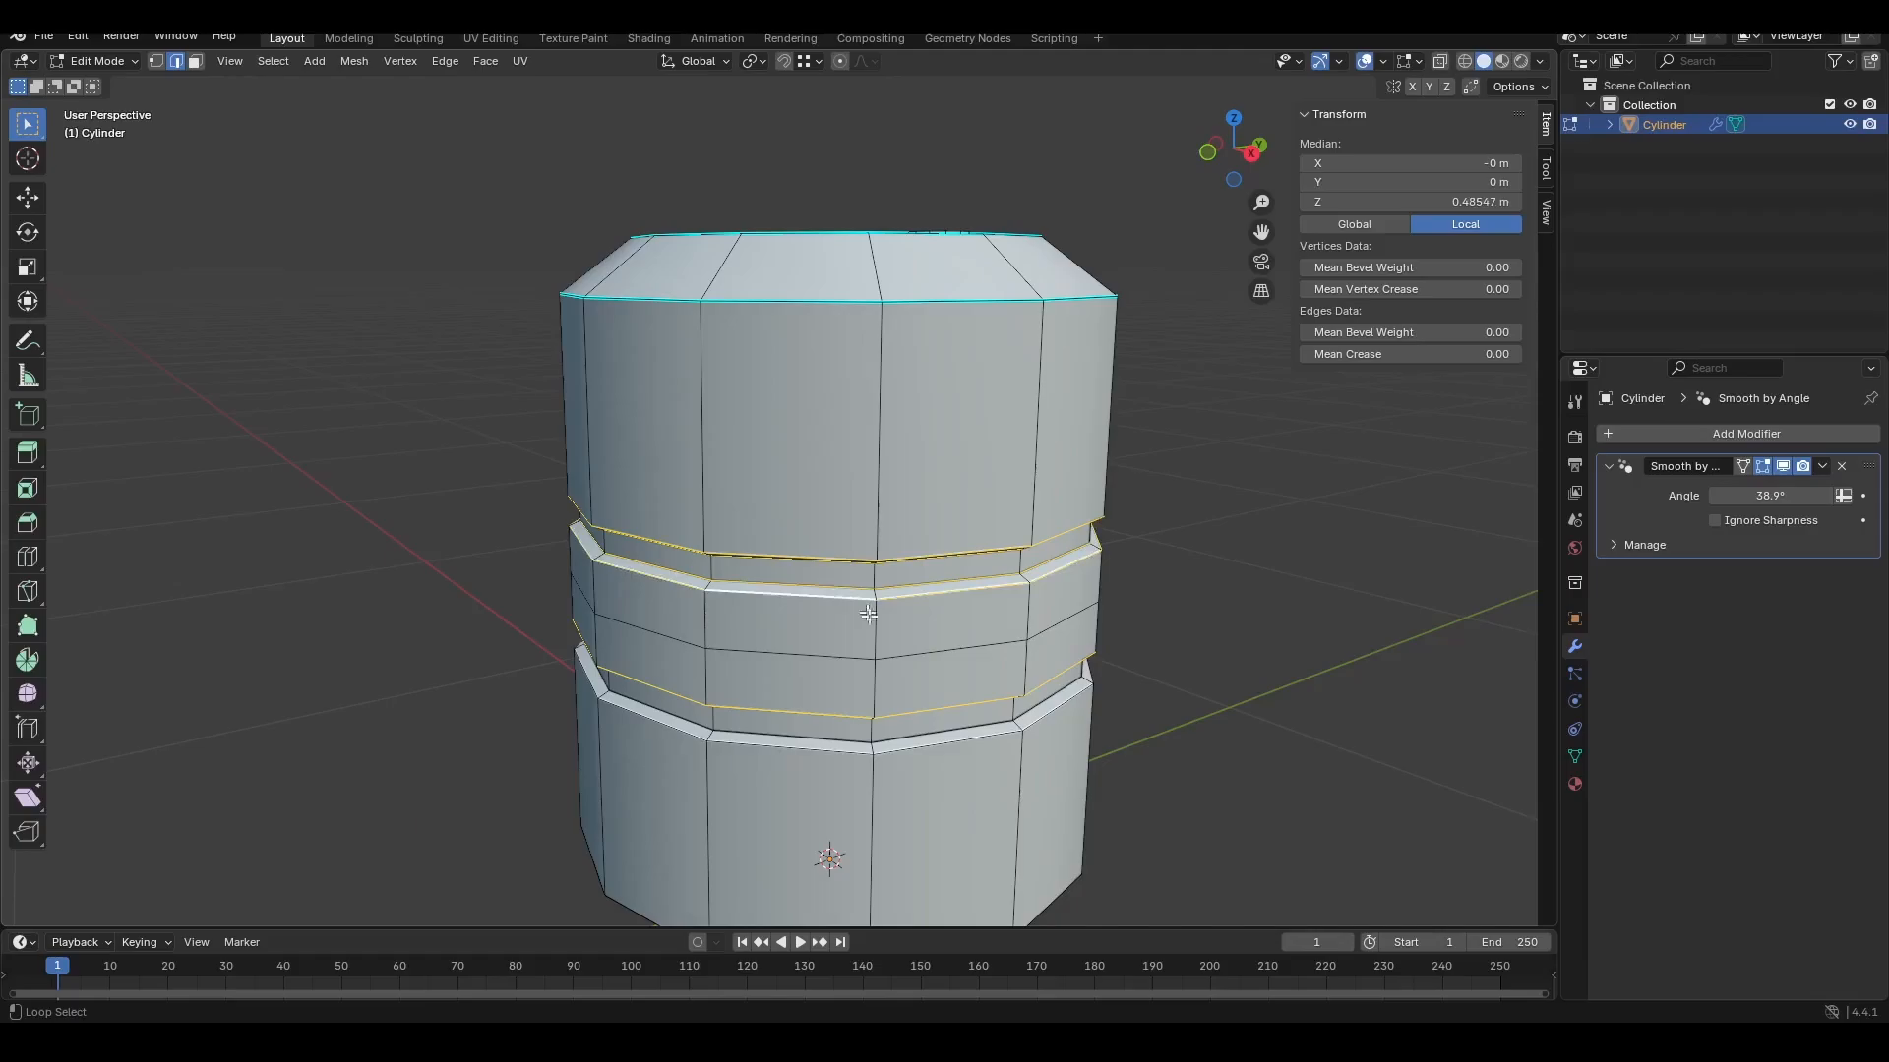
{"action": "left_click", "coordinate": [917, 744], "text": "alt+shift"}
{"action": "left_click", "coordinate": [916, 746], "text": "alt+shift"}
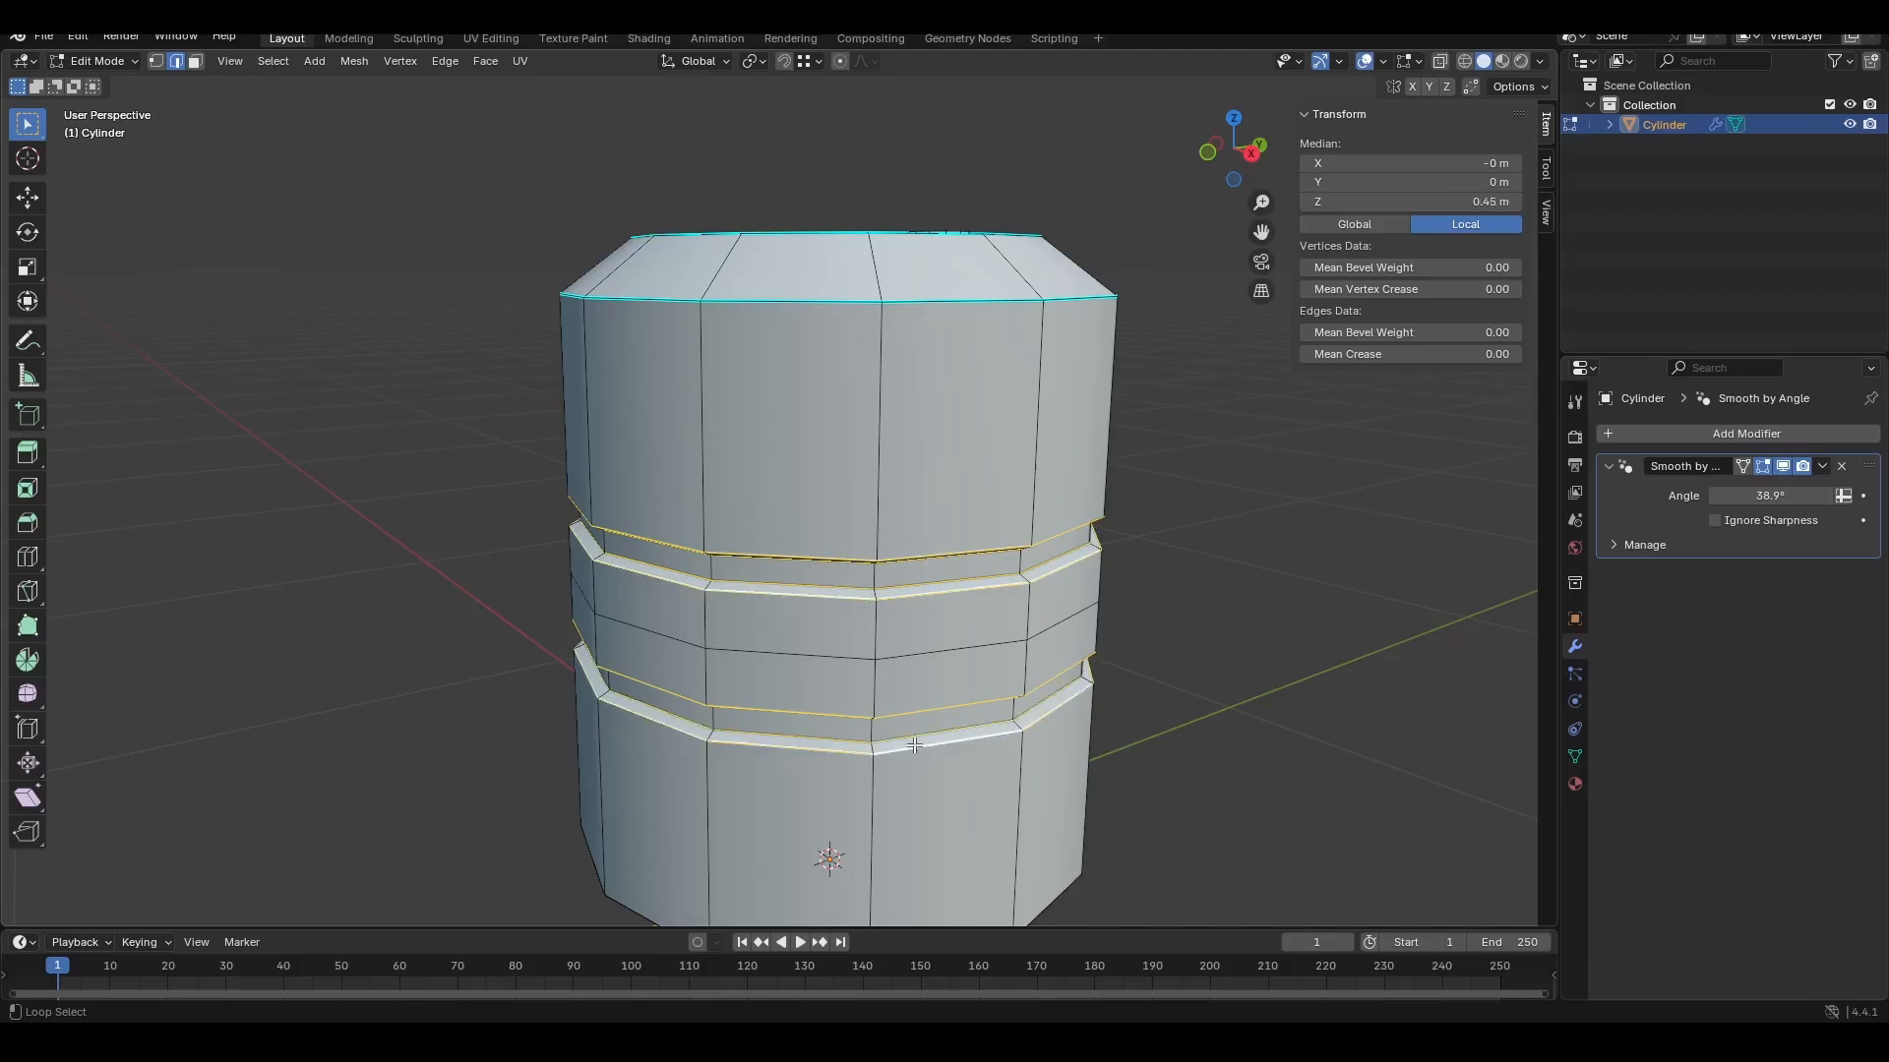
{"action": "key", "text": "ctrl+e"}
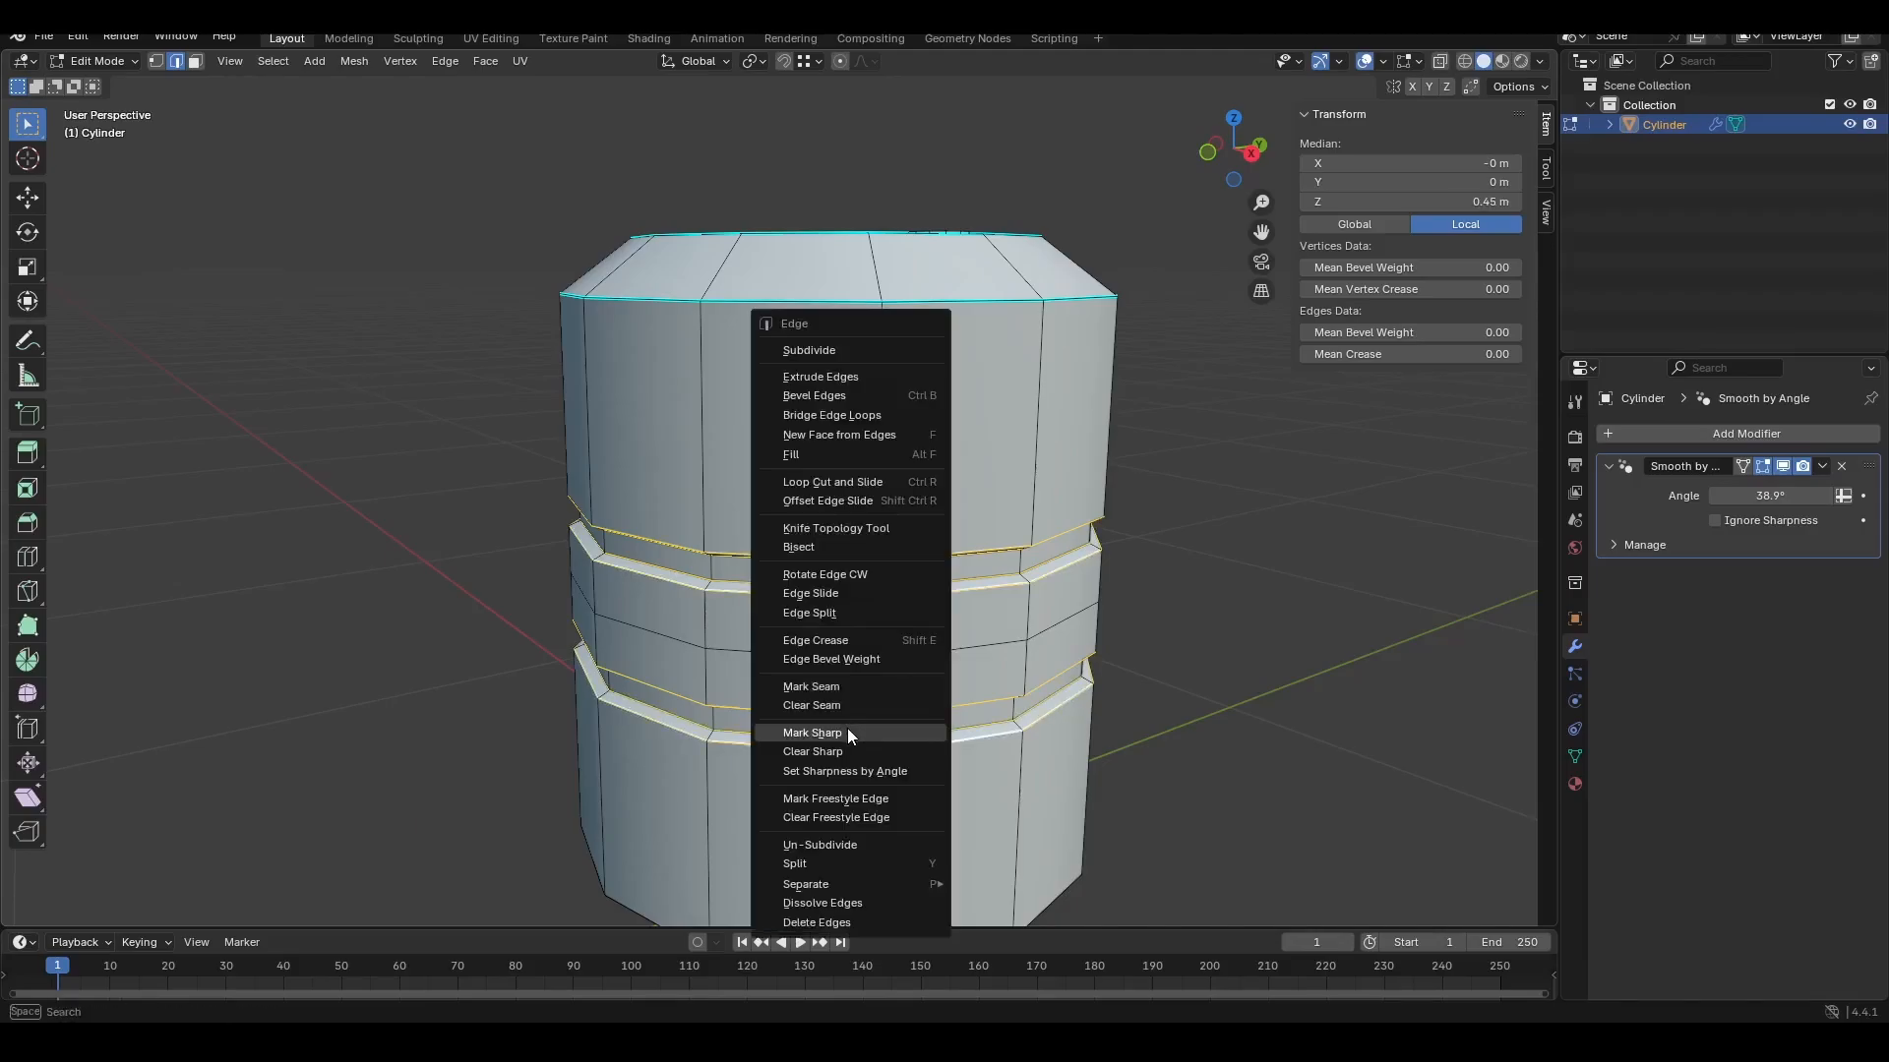
{"action": "left_click", "coordinate": [852, 732]}
Step: Mark the barrel's lower shoulder loop, both bottom rim loops and the recessed base loop as sharp
{"action": "scroll", "coordinate": [1097, 768], "scroll_direction": "down", "scroll_amount": 2}
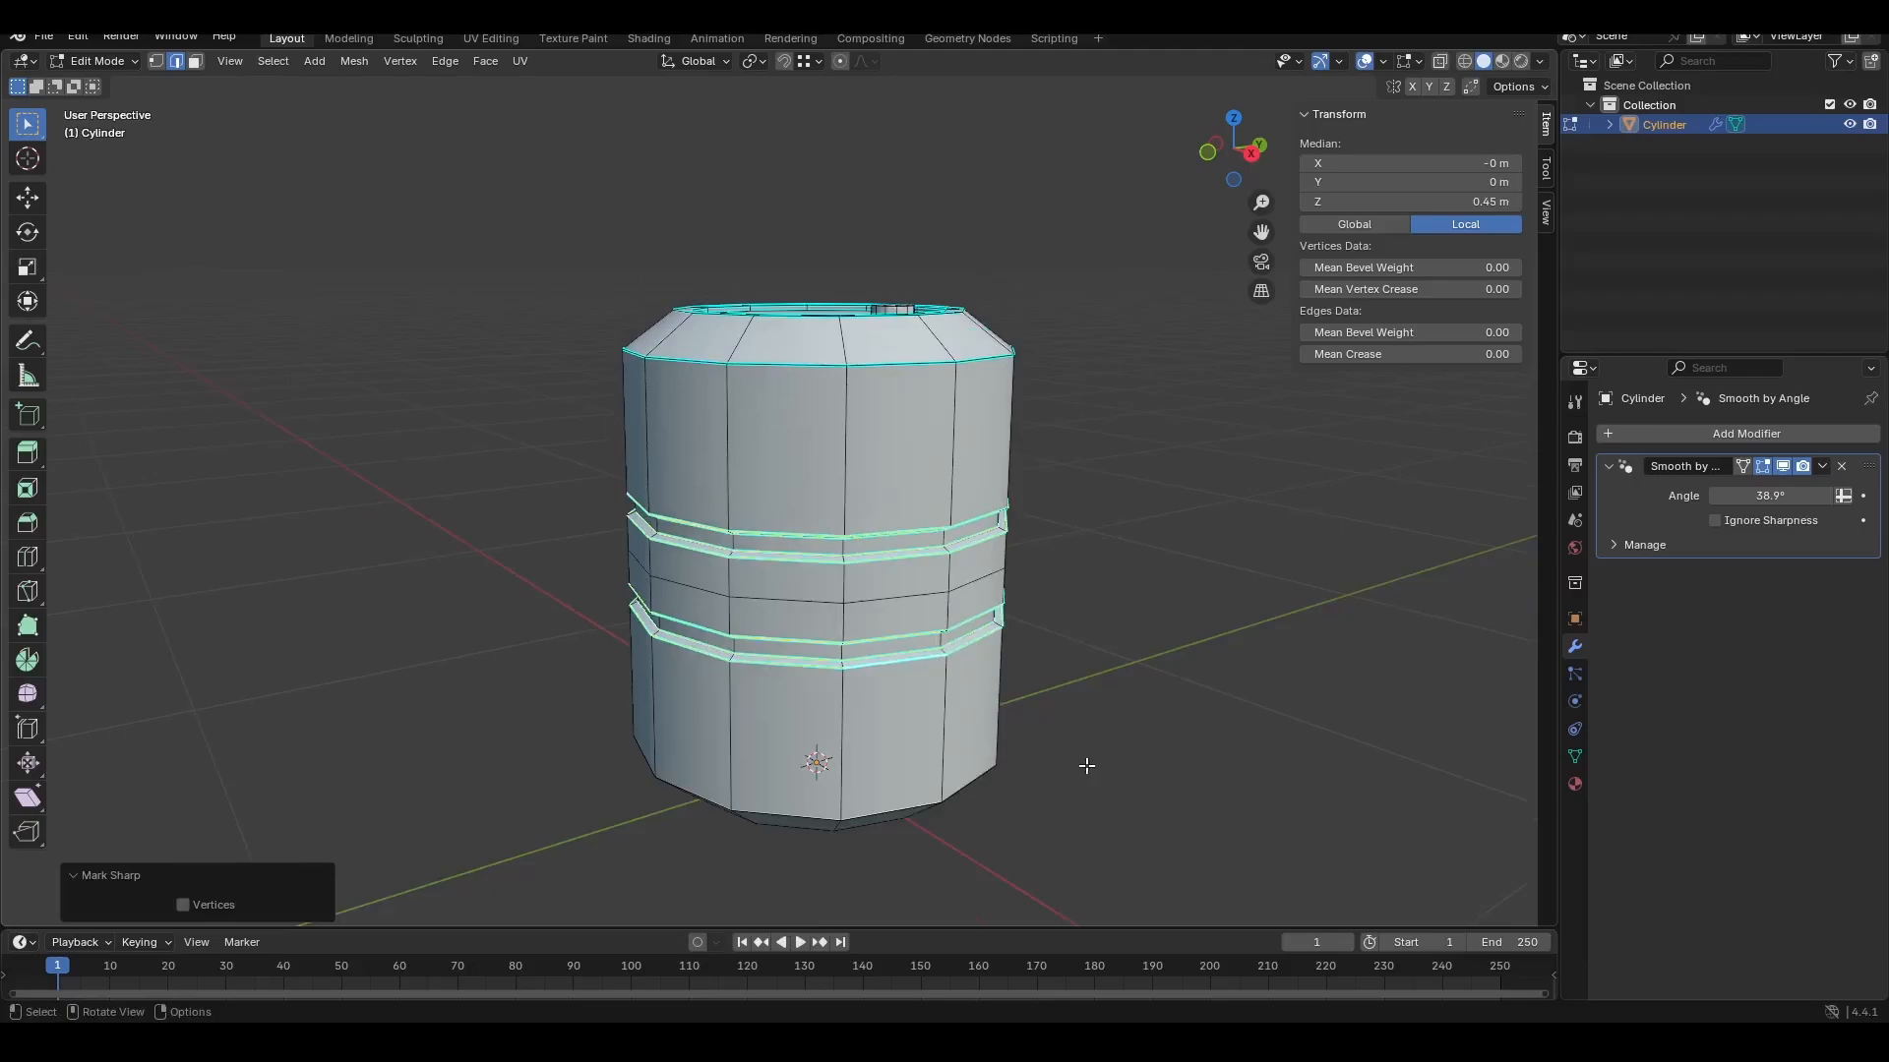
{"action": "middle_click_drag", "start_coordinate": [1014, 800], "coordinate": [1019, 664]}
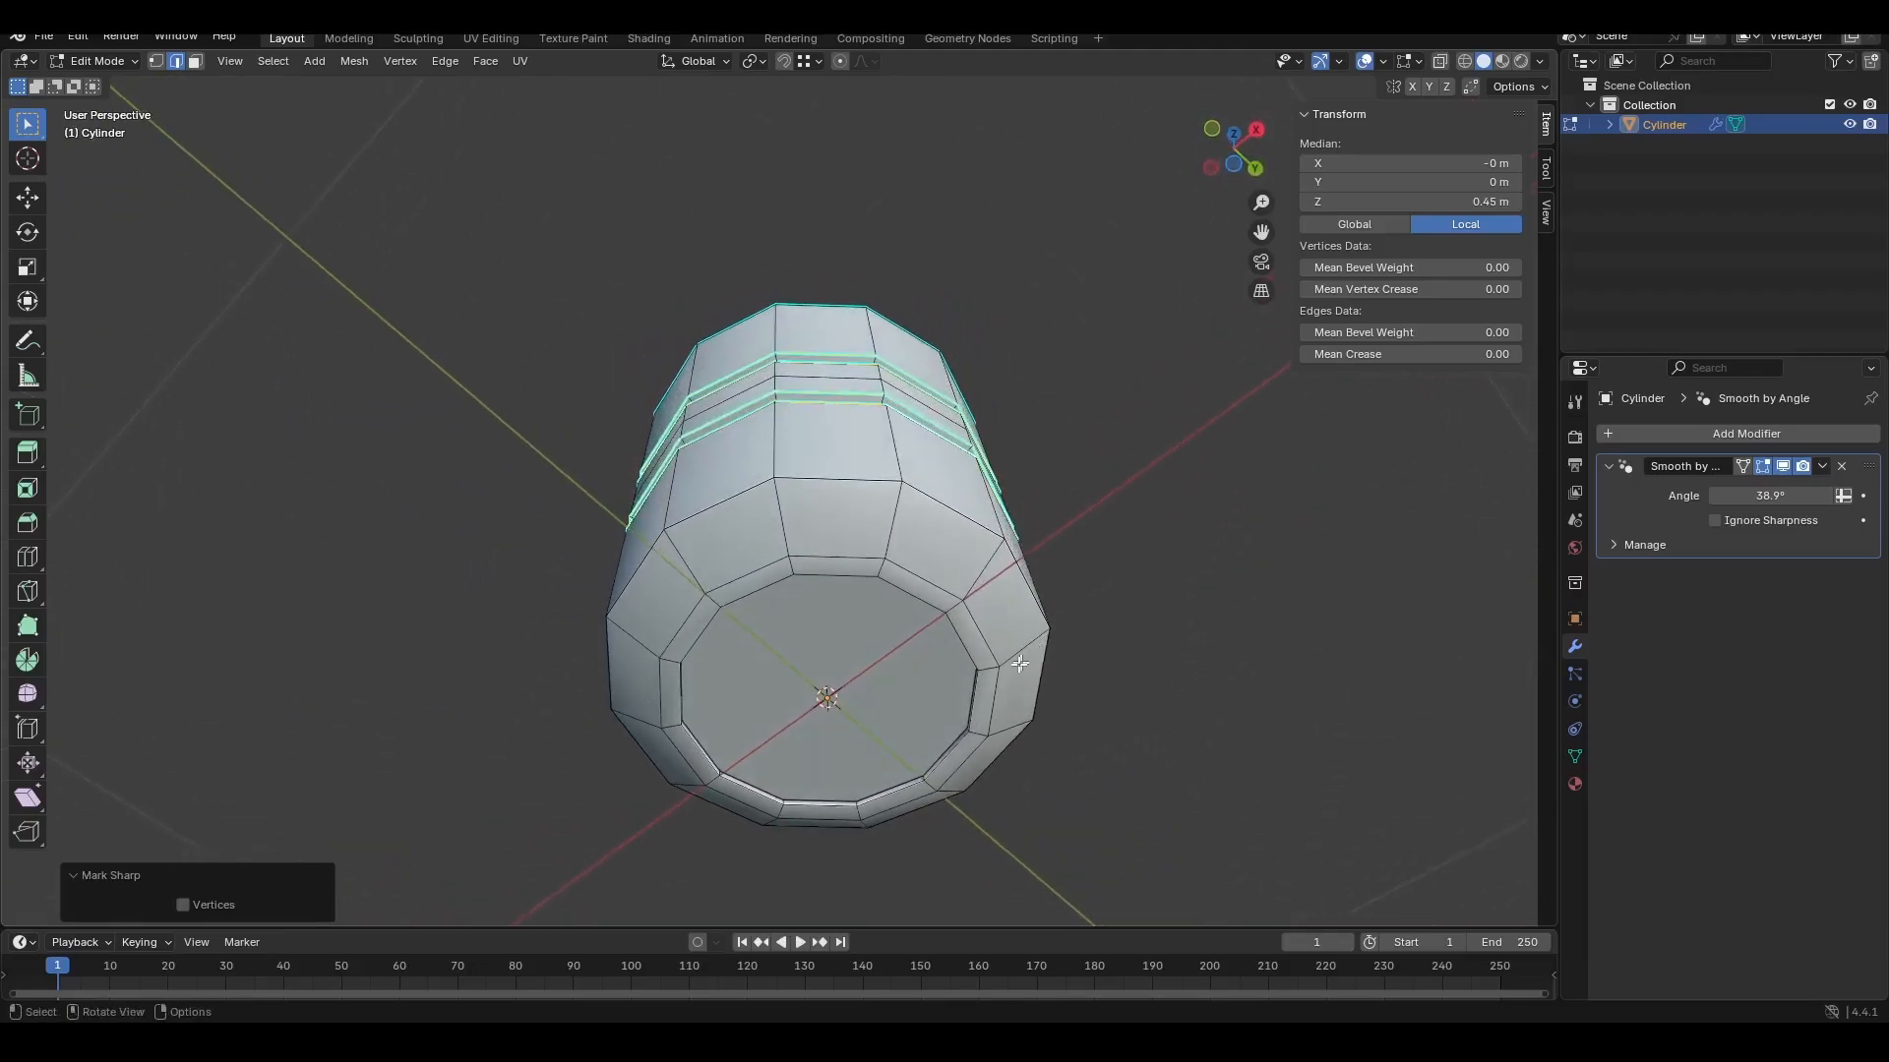
{"action": "scroll", "coordinate": [1019, 664], "scroll_direction": "up", "scroll_amount": 1}
{"action": "left_click", "coordinate": [1000, 521]}
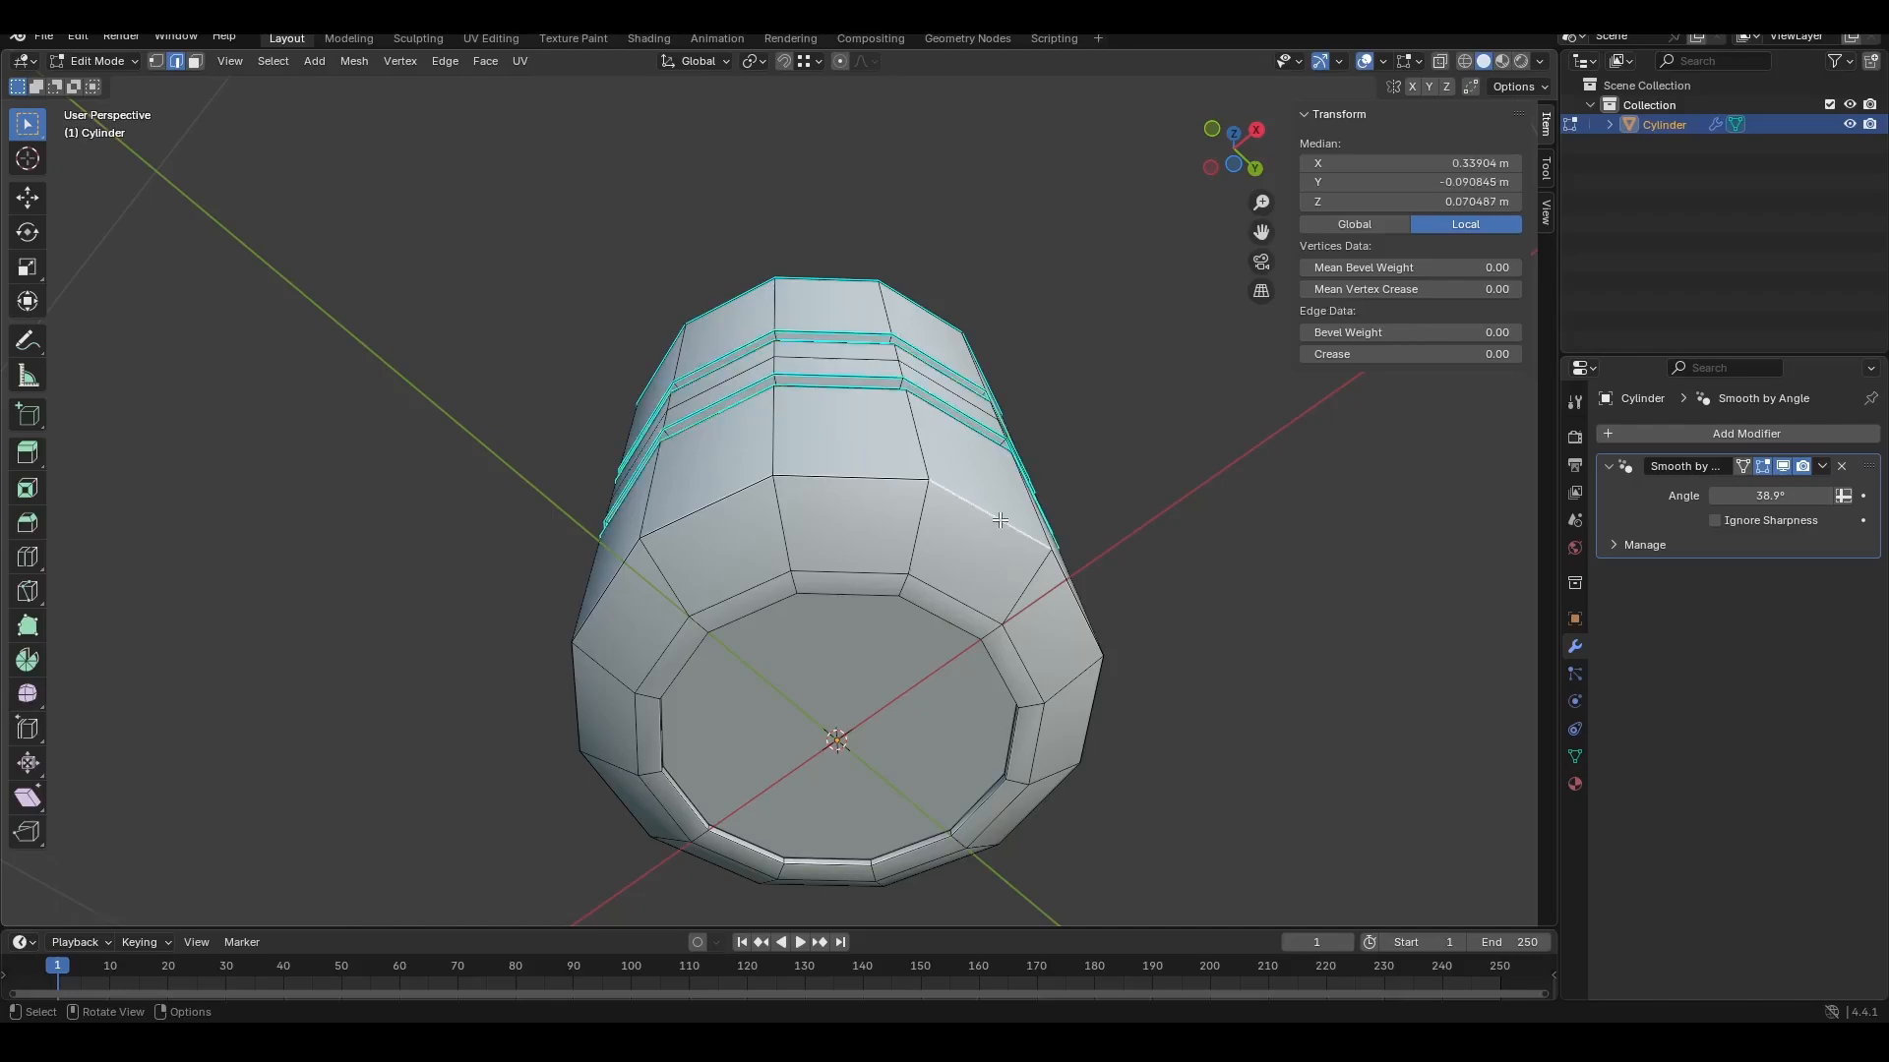
{"action": "left_click", "coordinate": [1014, 532], "text": "alt"}
{"action": "left_click", "coordinate": [960, 609], "text": "alt+shift"}
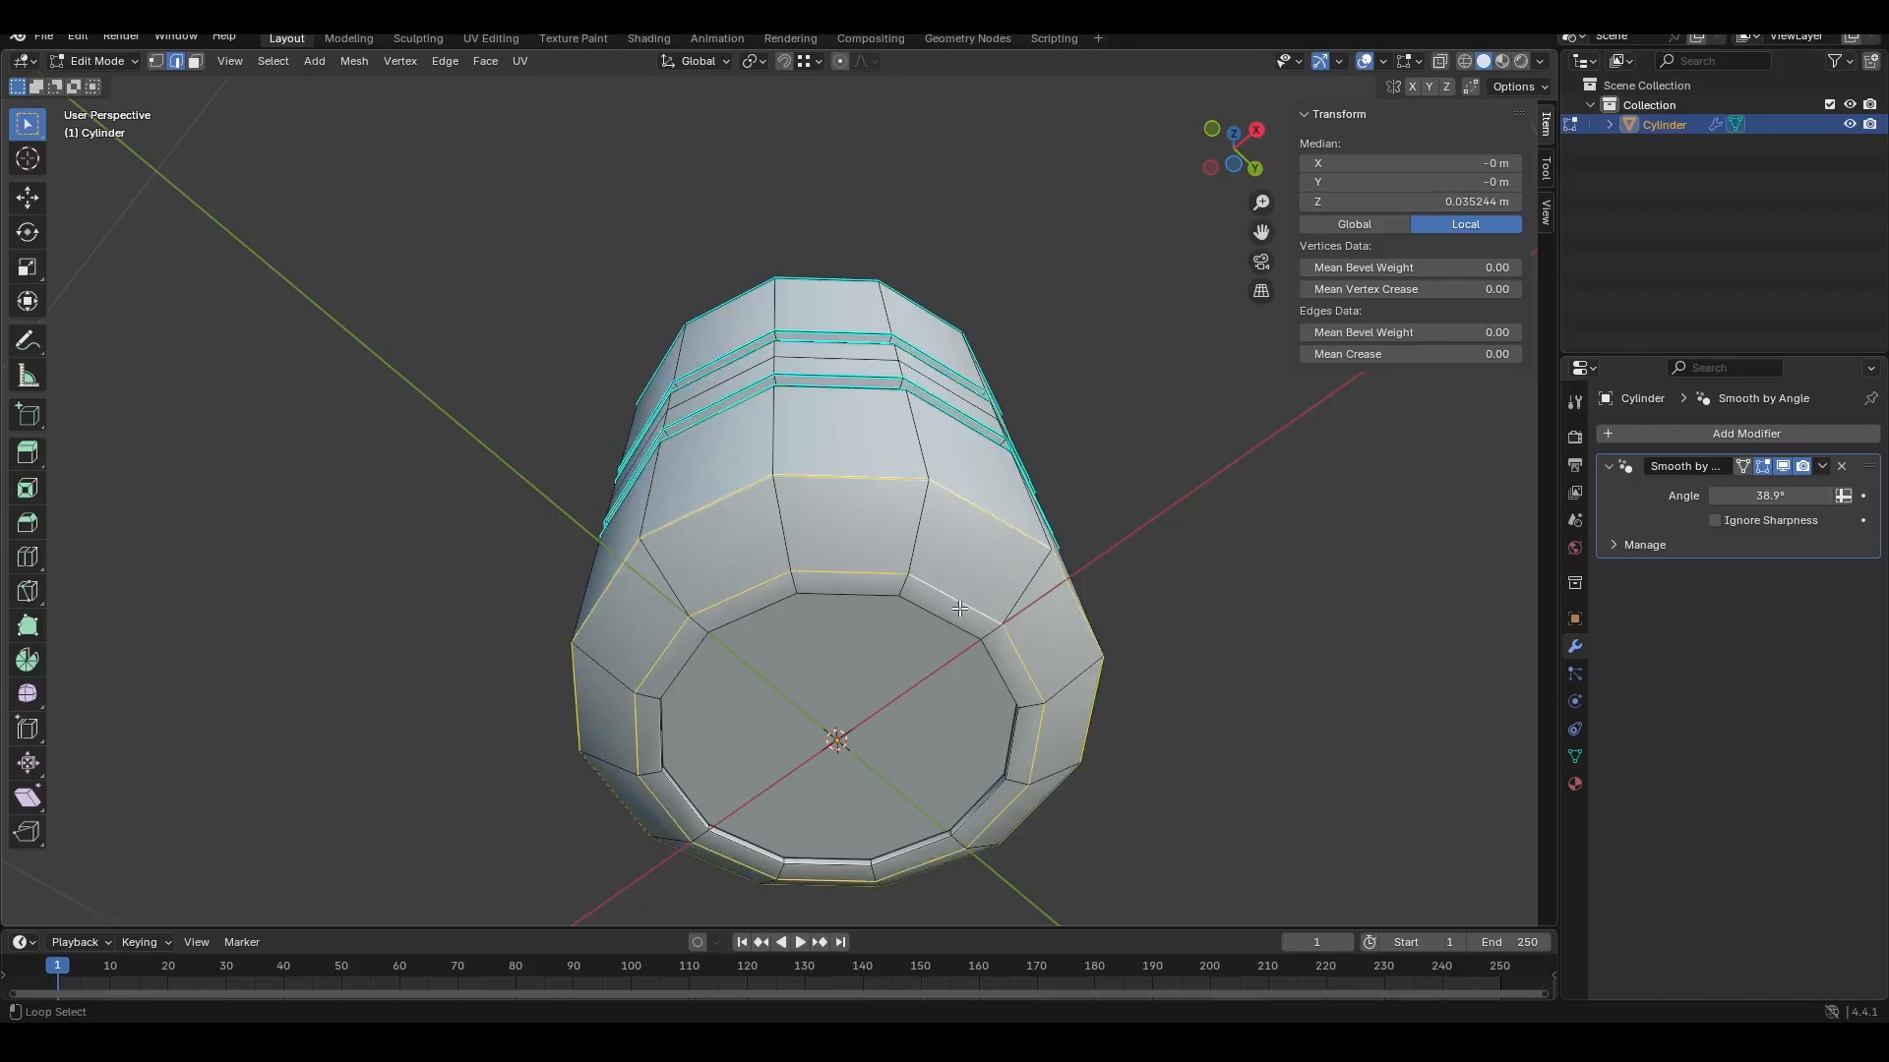
{"action": "left_click", "coordinate": [950, 637], "text": "alt+shift"}
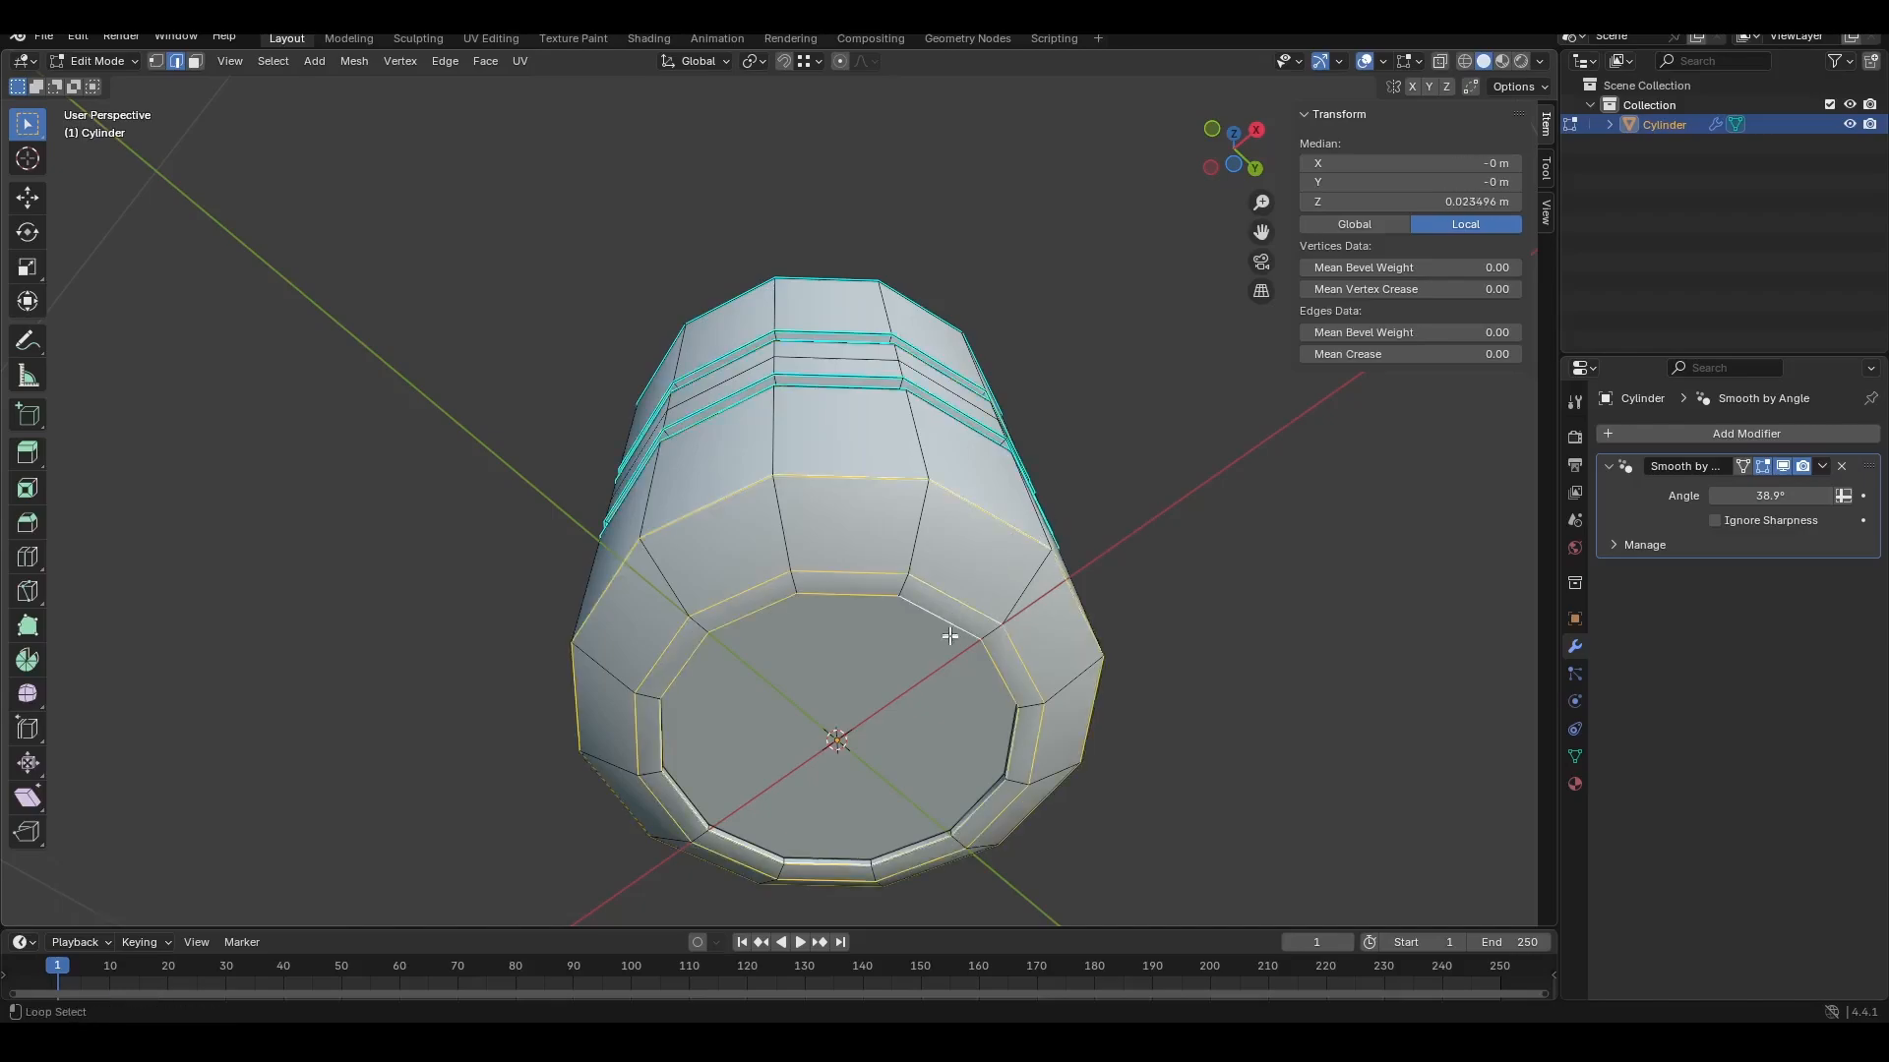
{"action": "left_click", "coordinate": [963, 811], "text": "alt+shift"}
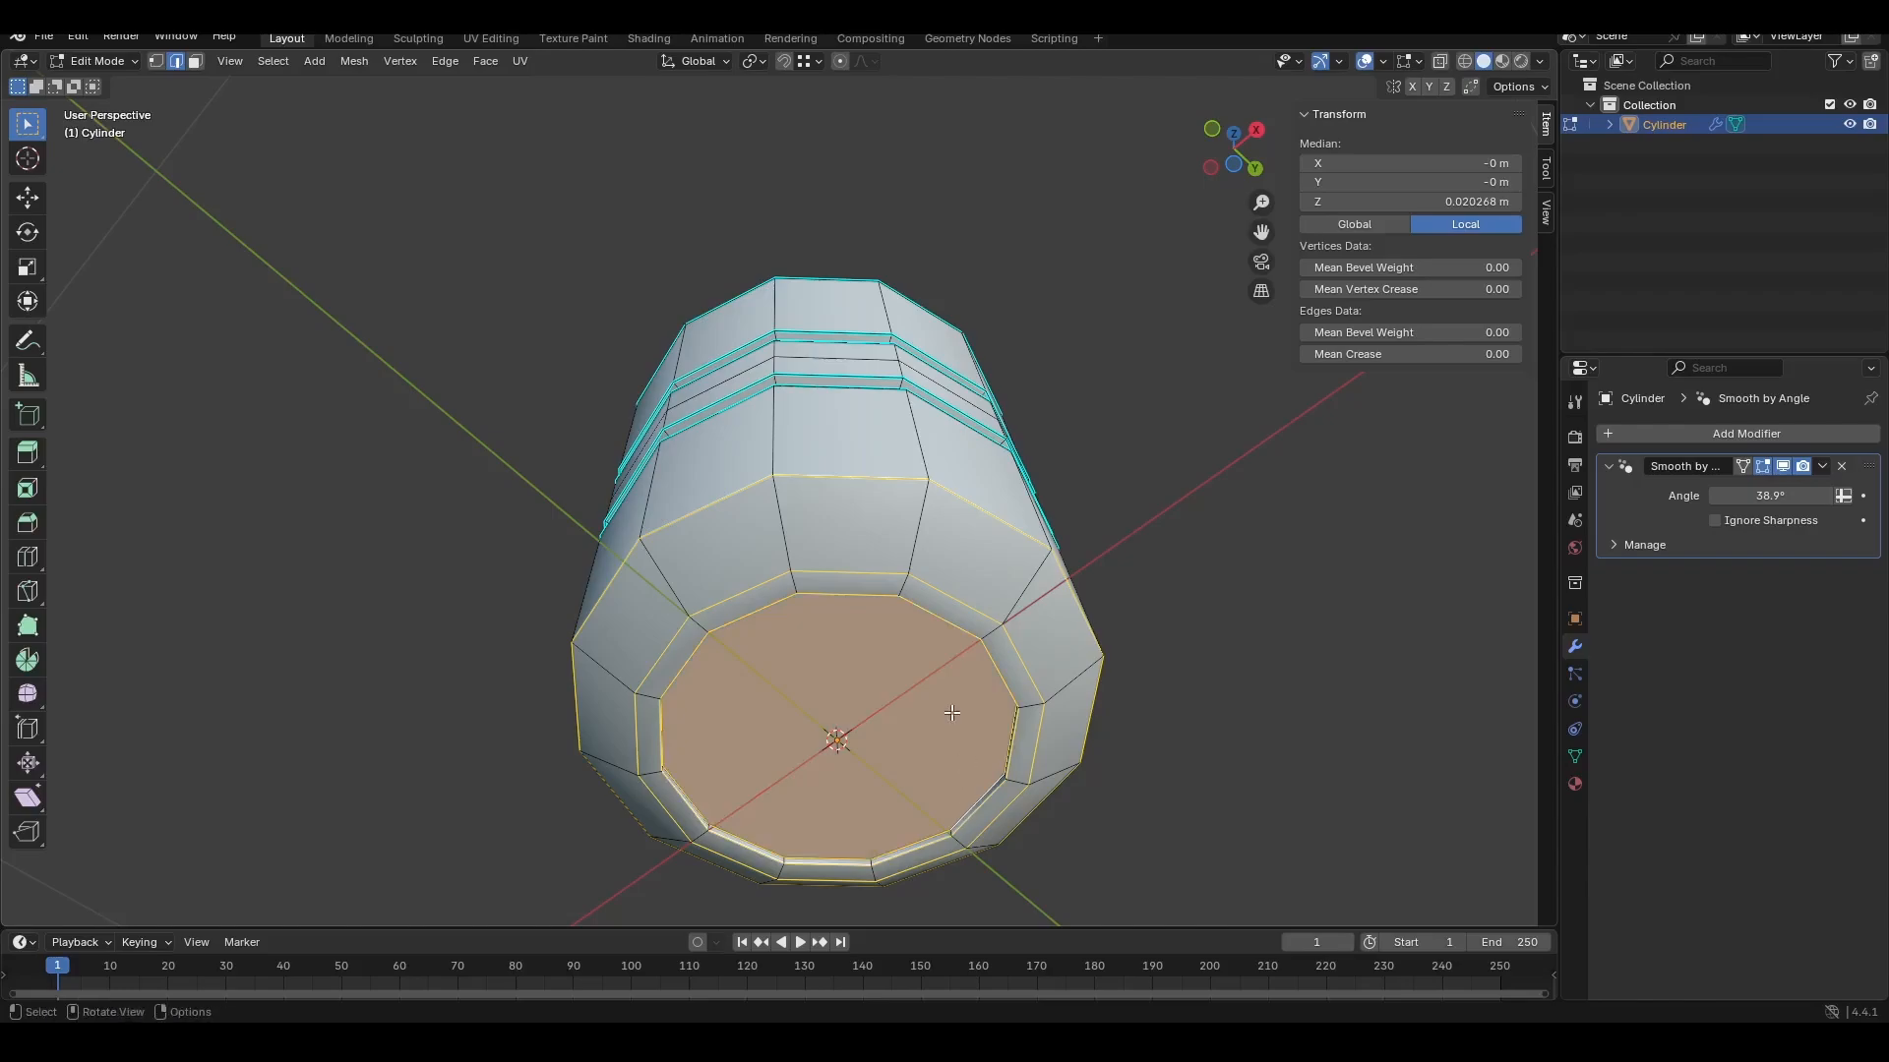
{"action": "key", "text": "ctrl+e"}
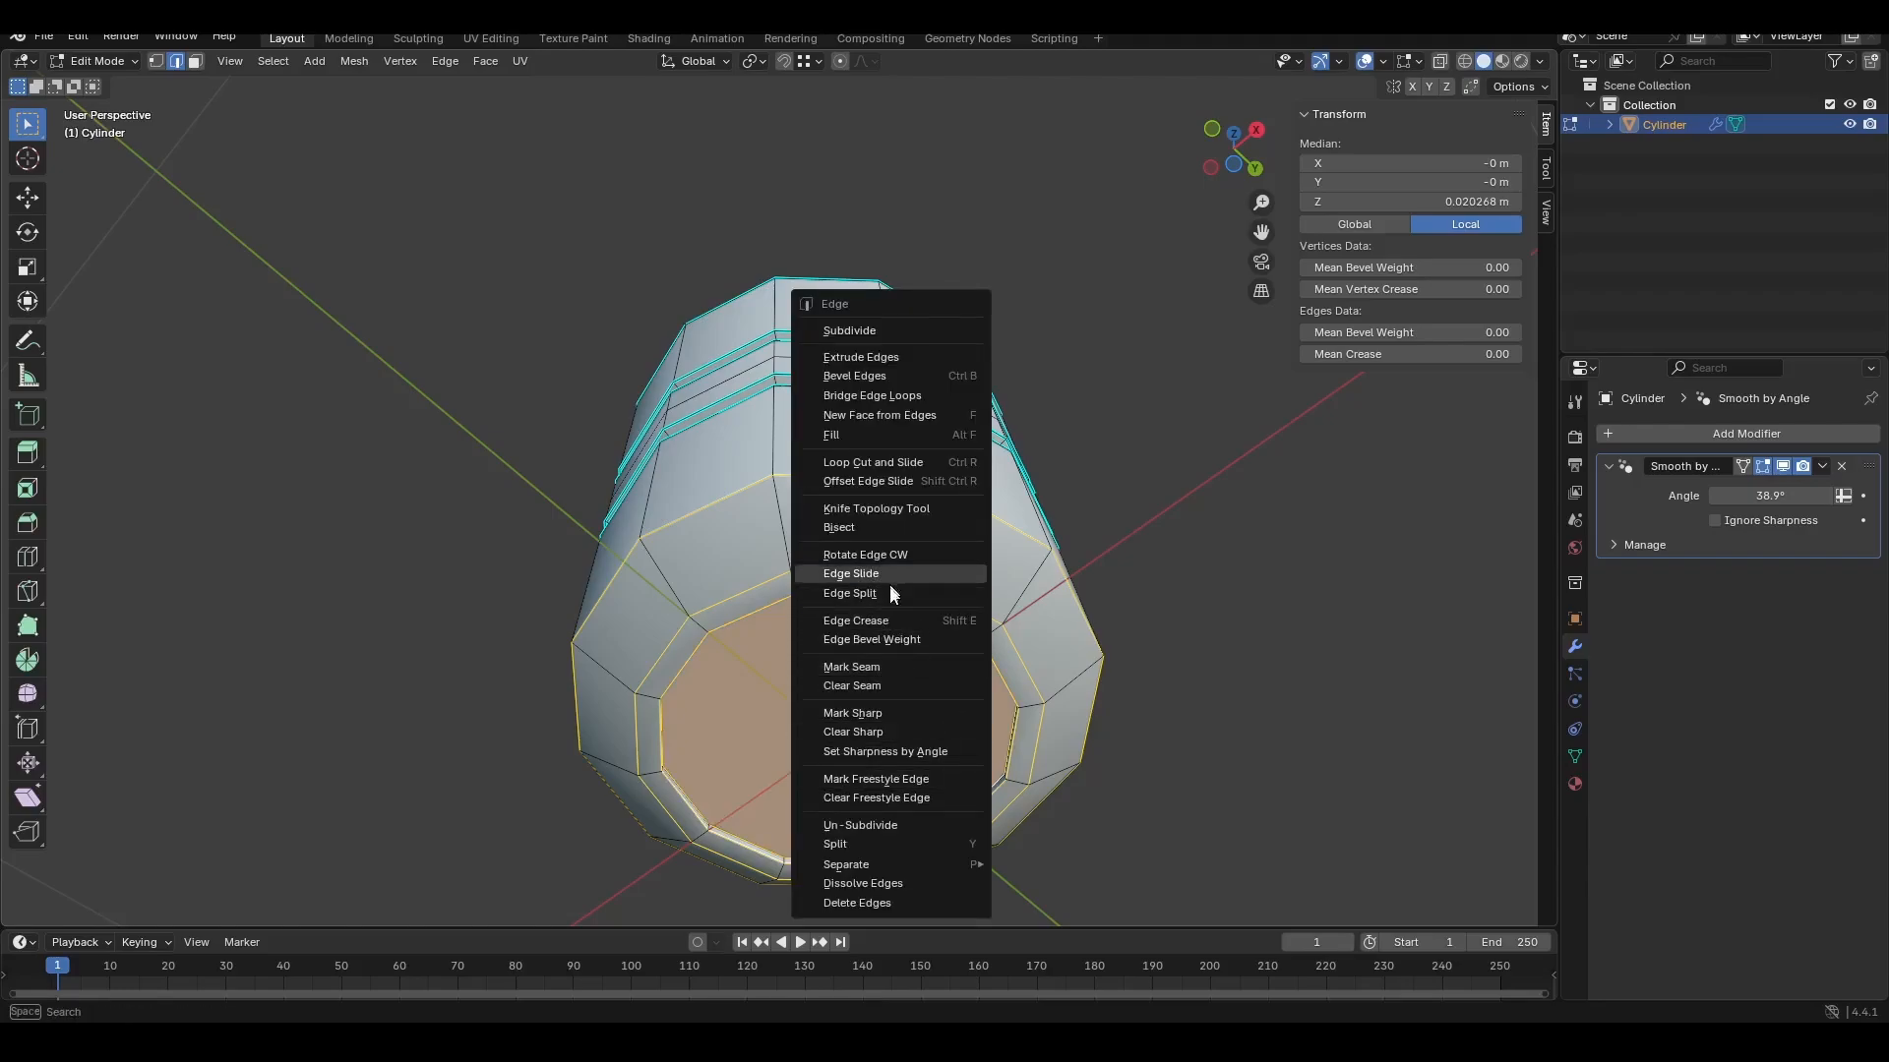
{"action": "left_click", "coordinate": [906, 713]}
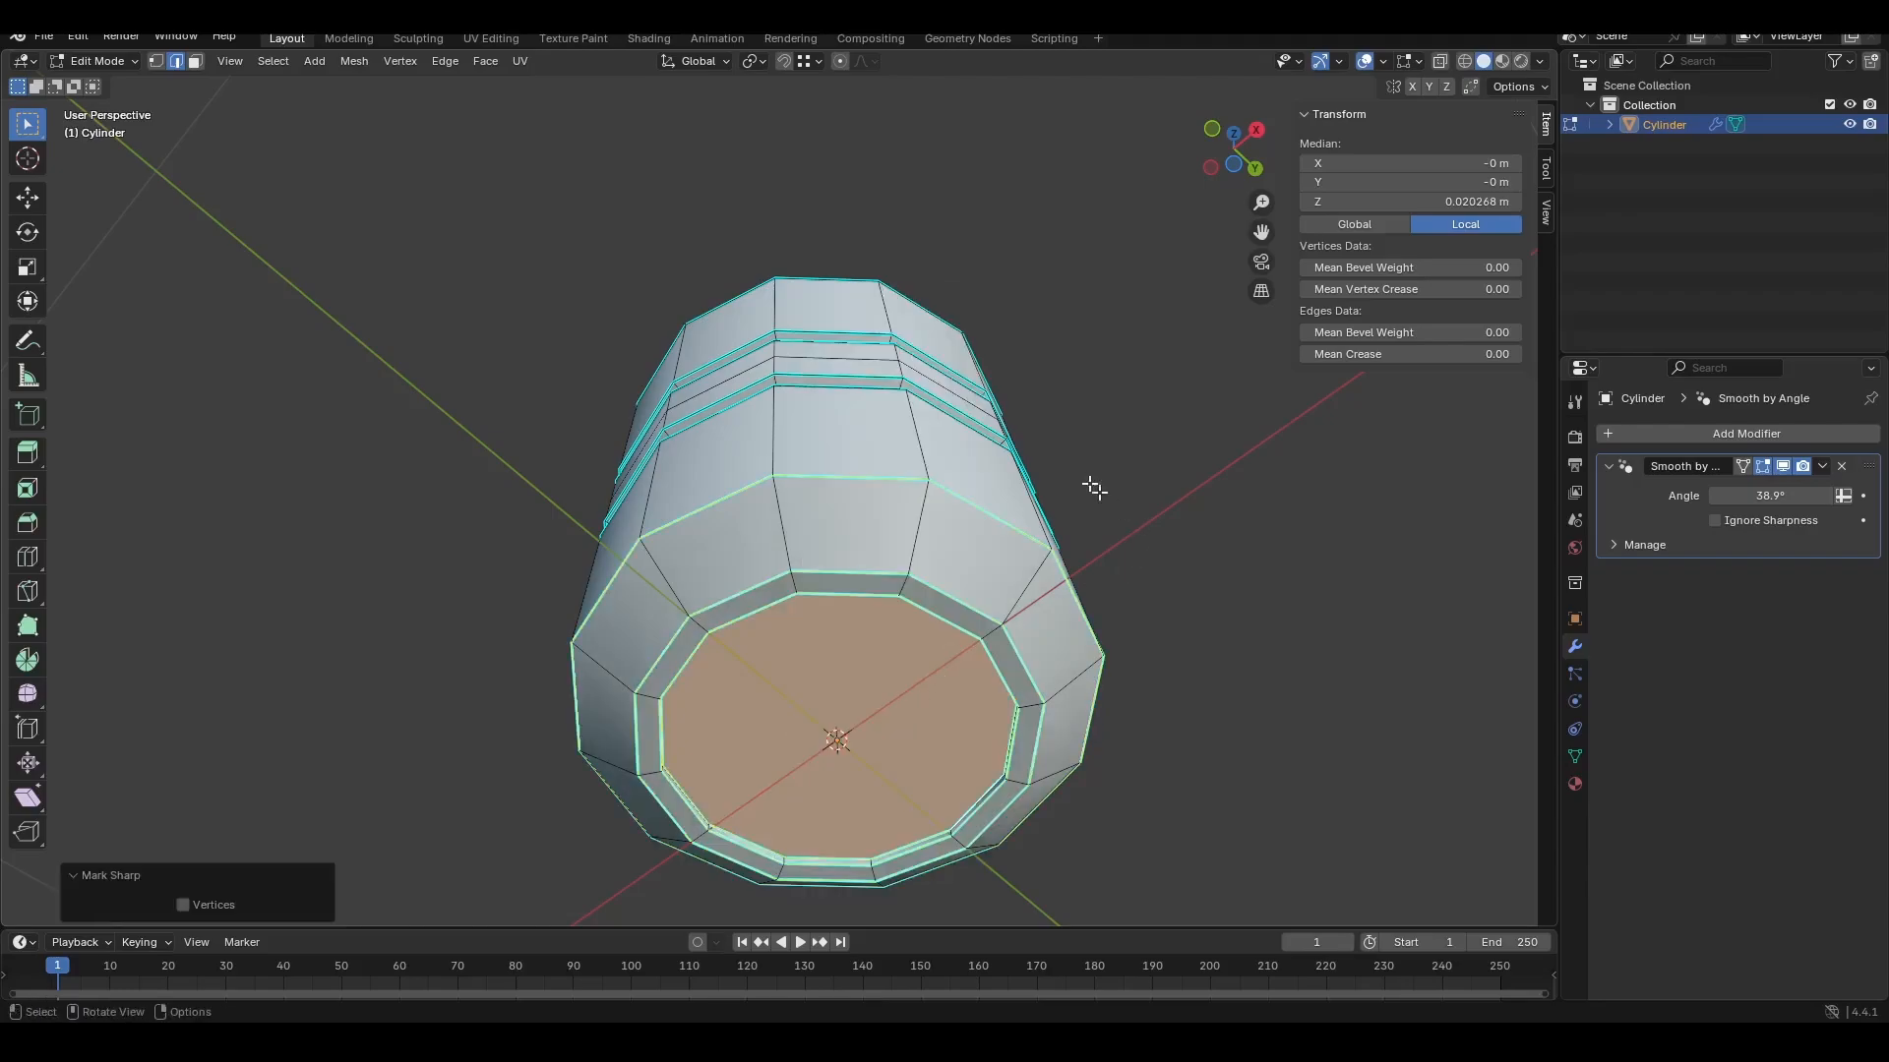
Step: Delete the horizontal edge loop running around the middle of the band between the two grooves
{"action": "middle_click_drag", "start_coordinate": [1095, 488], "coordinate": [1019, 605]}
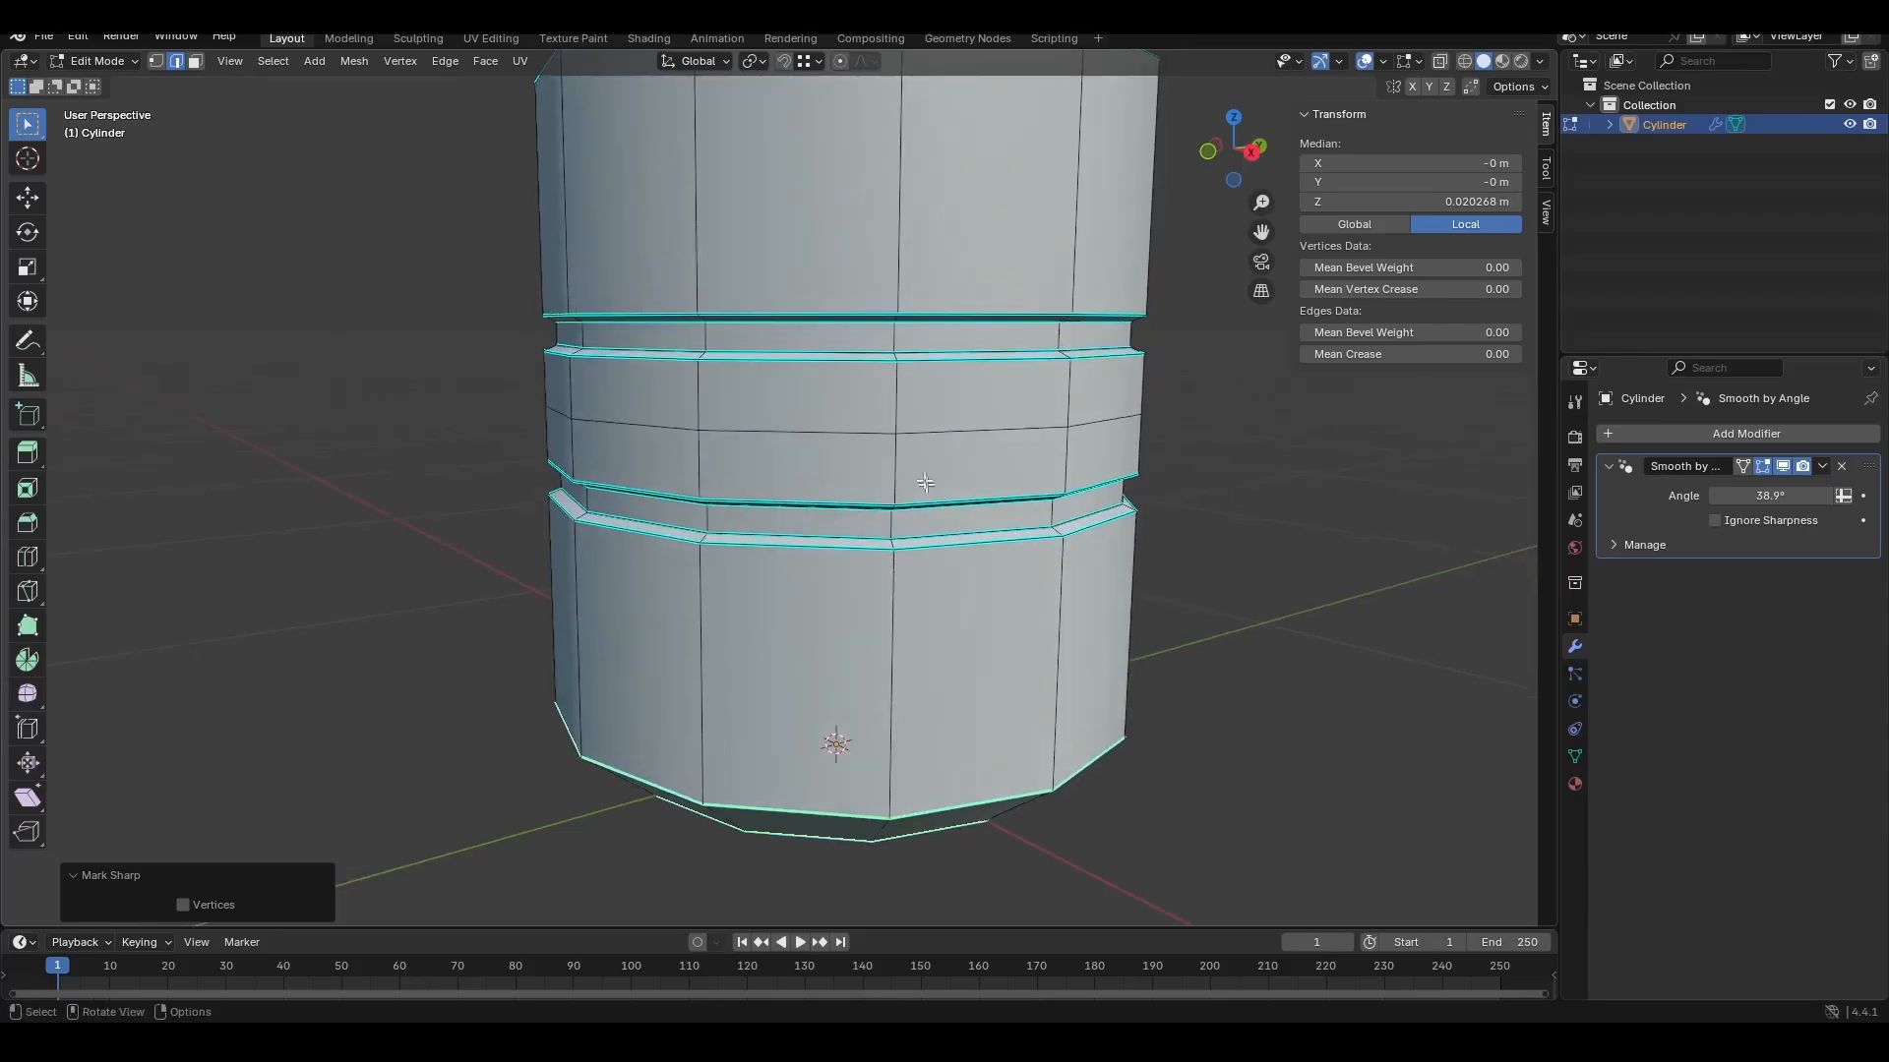
{"action": "left_click", "coordinate": [895, 419]}
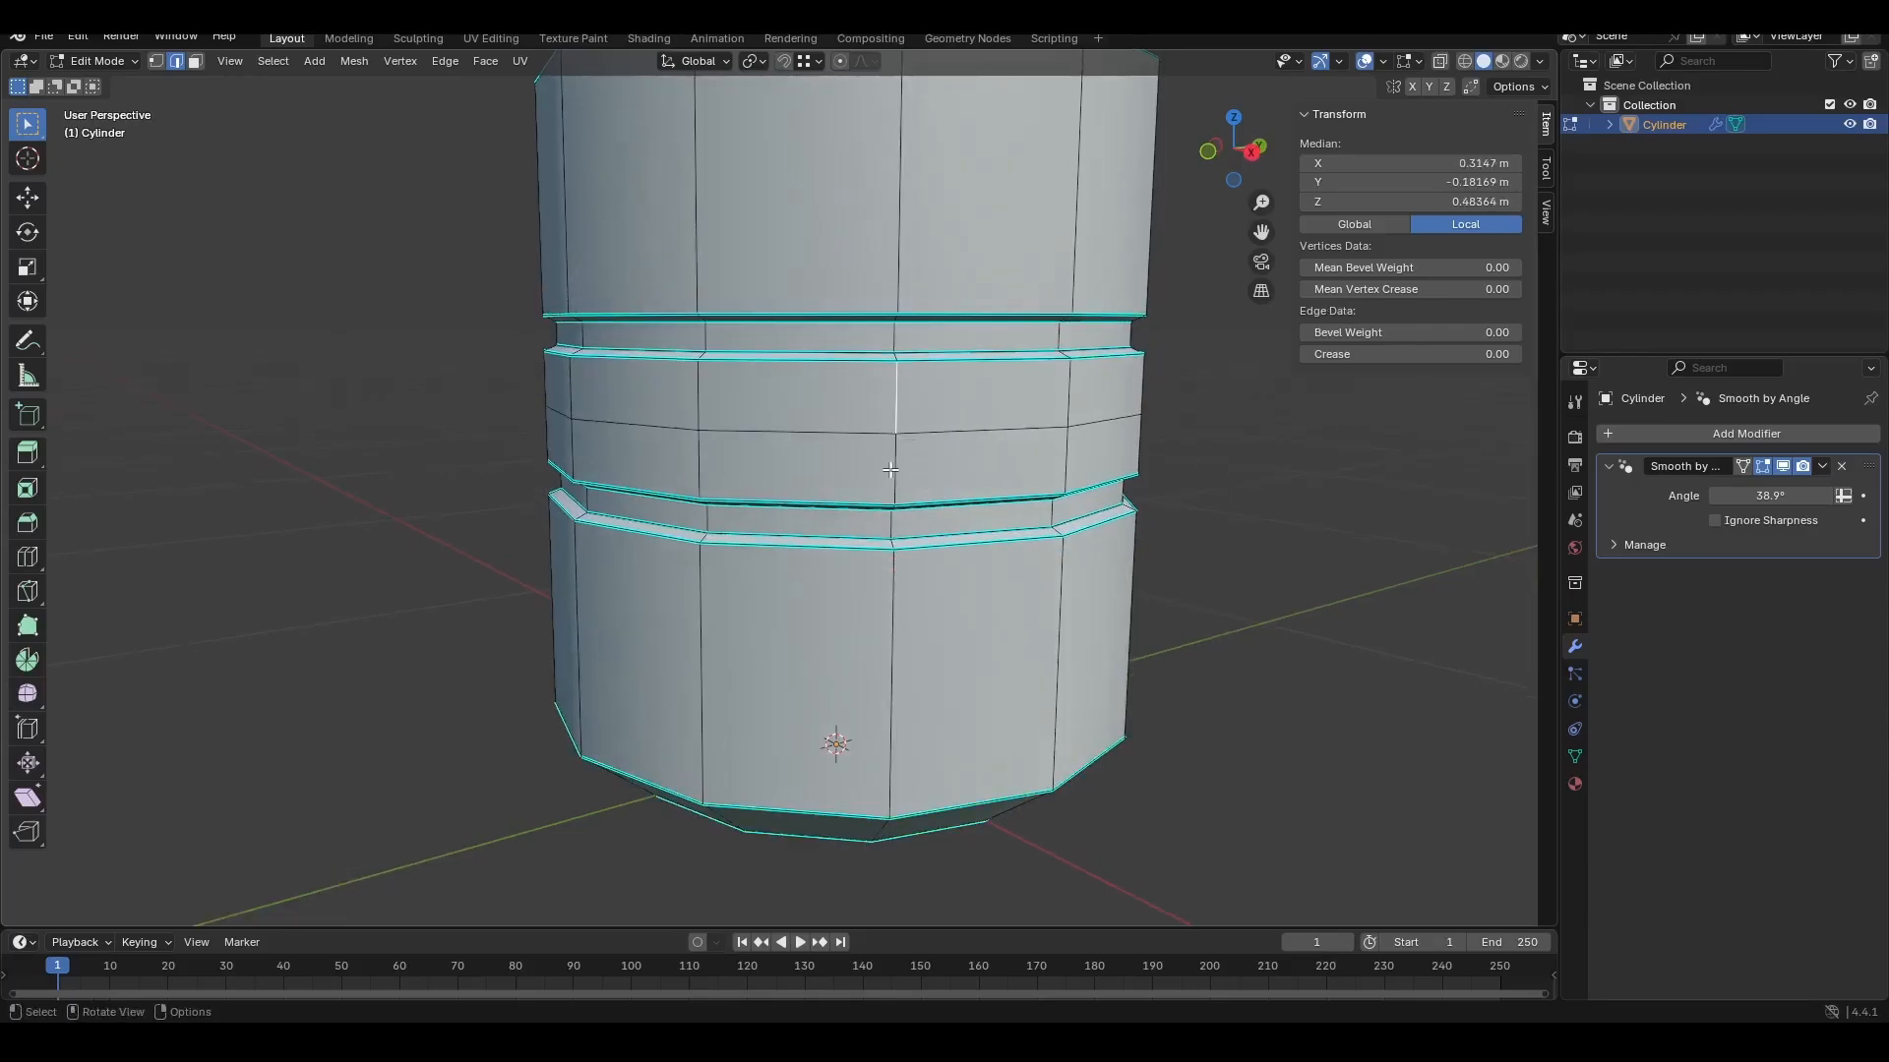
{"action": "left_click", "coordinate": [849, 434]}
{"action": "left_click", "coordinate": [844, 431], "text": "alt"}
{"action": "key", "text": "x"}
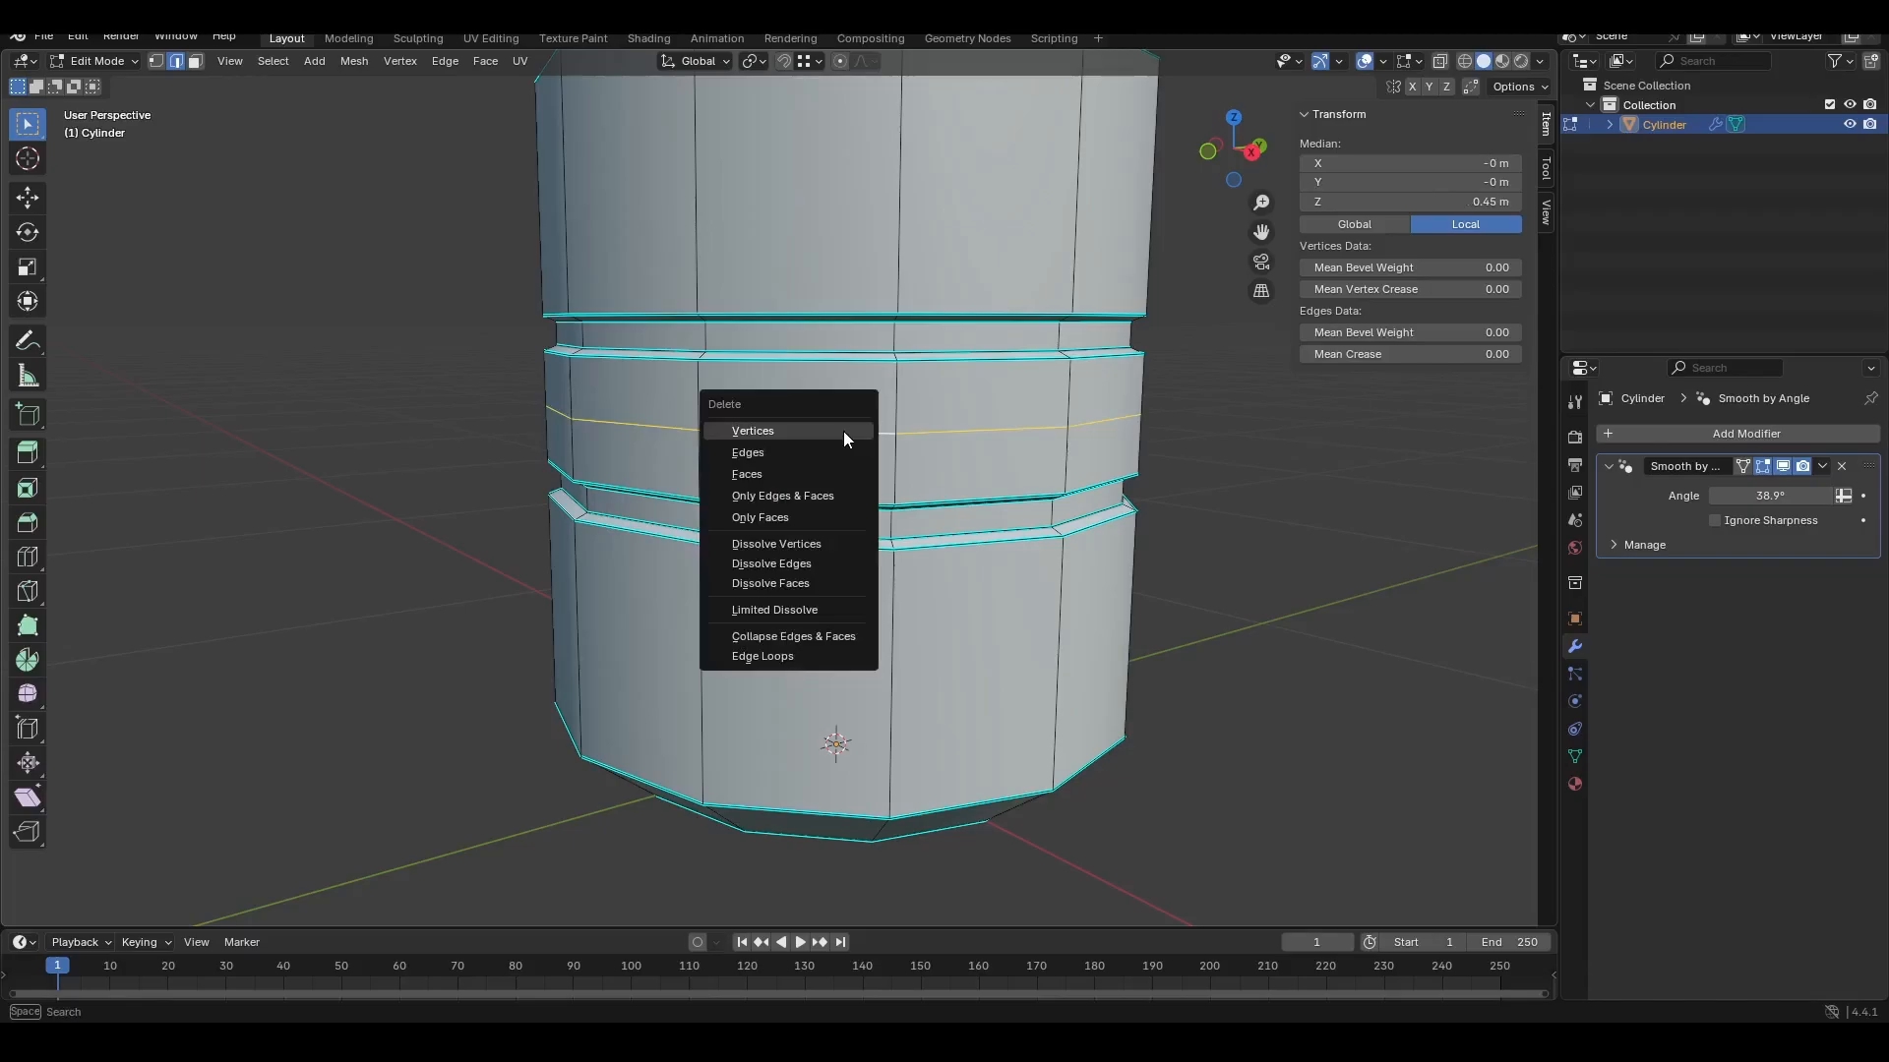
{"action": "left_click", "coordinate": [770, 654]}
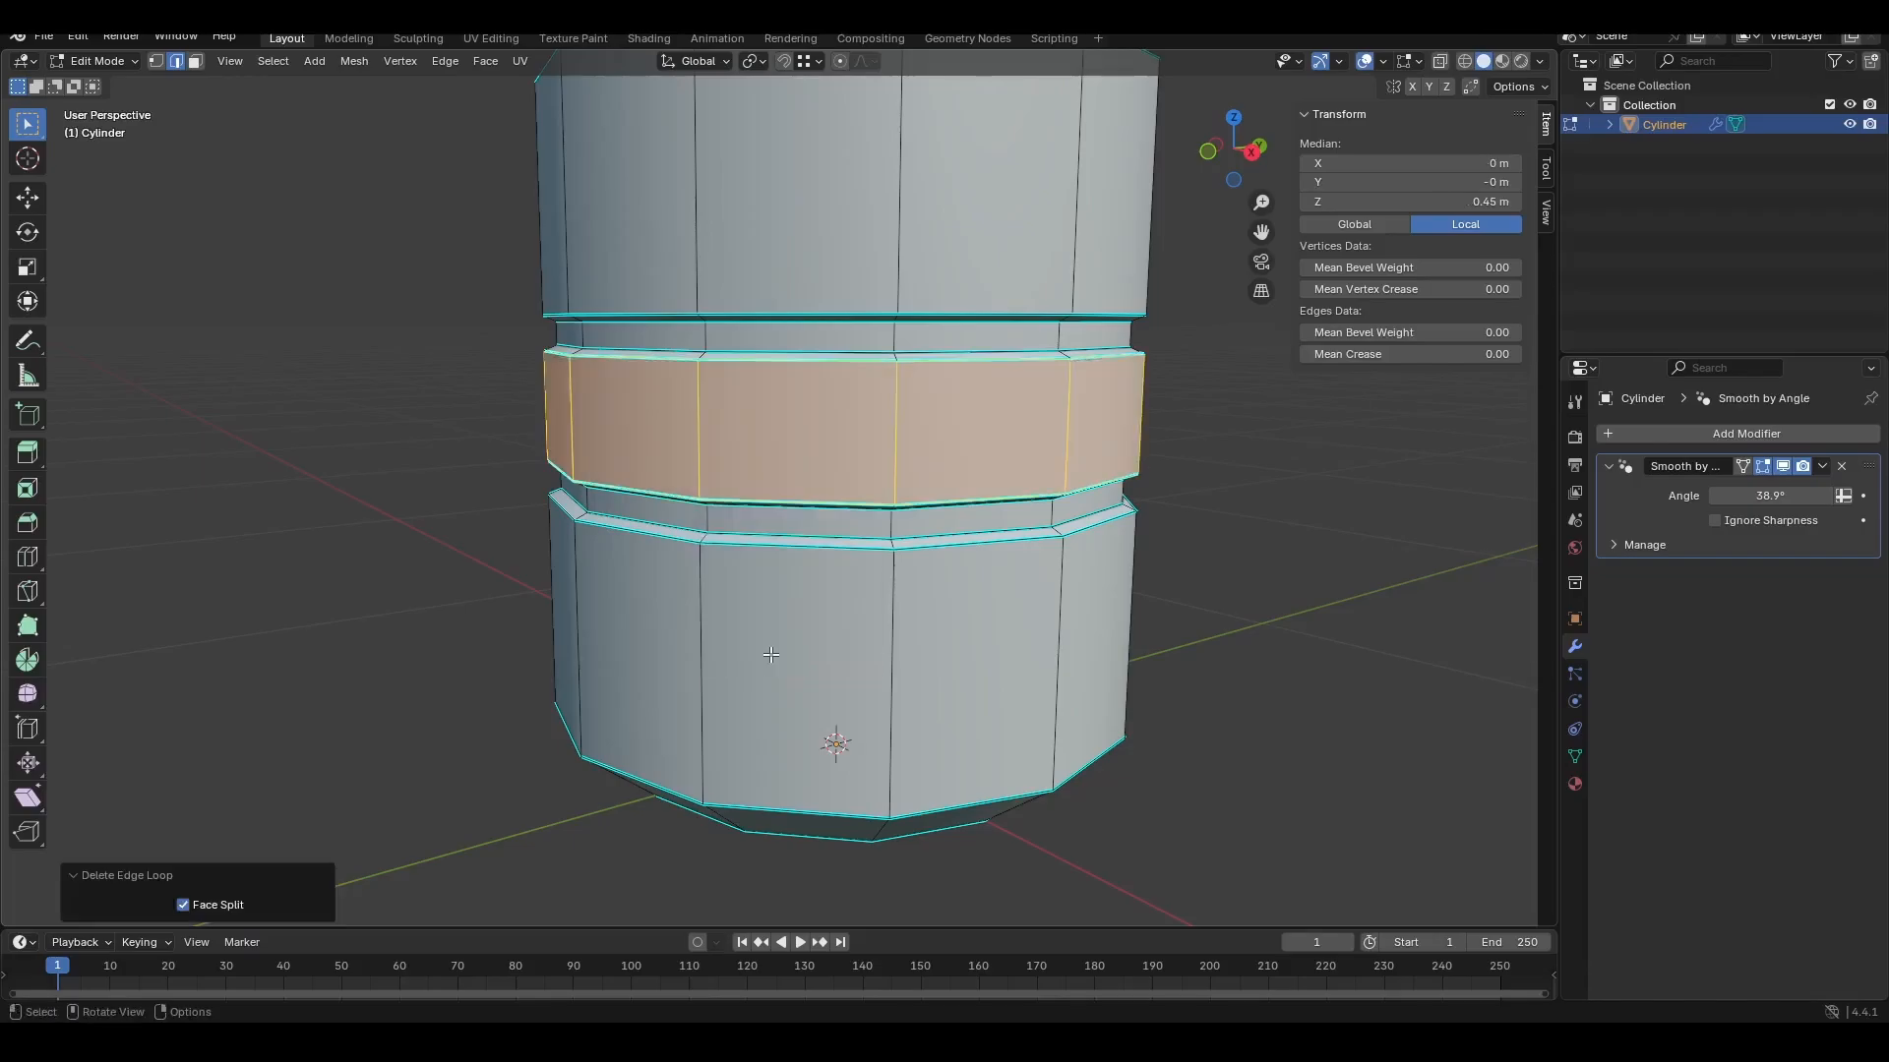
Step: Mark the vertical edges of the band between the grooves and the short edges on its adjoining groove walls as sharp, then deselect everything
{"action": "left_click", "coordinate": [697, 448]}
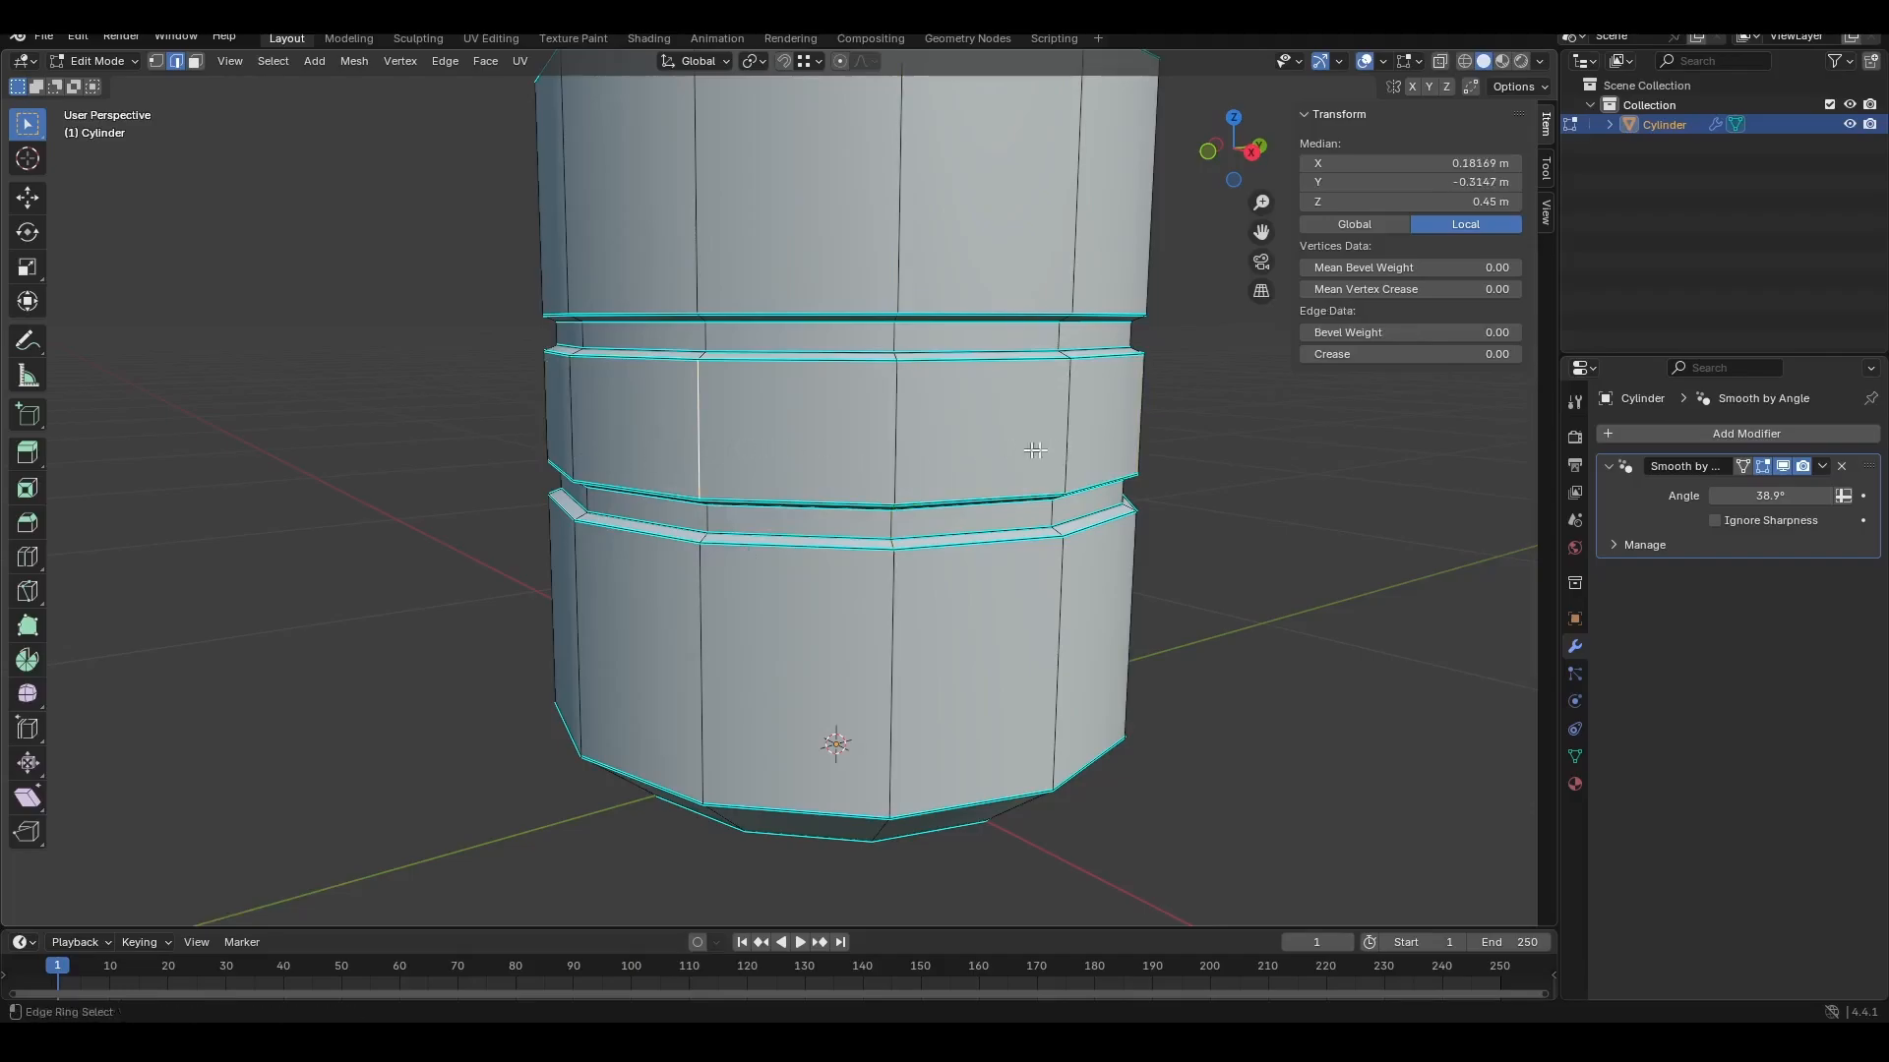
{"action": "left_click", "coordinate": [1069, 446], "text": "ctrl+alt"}
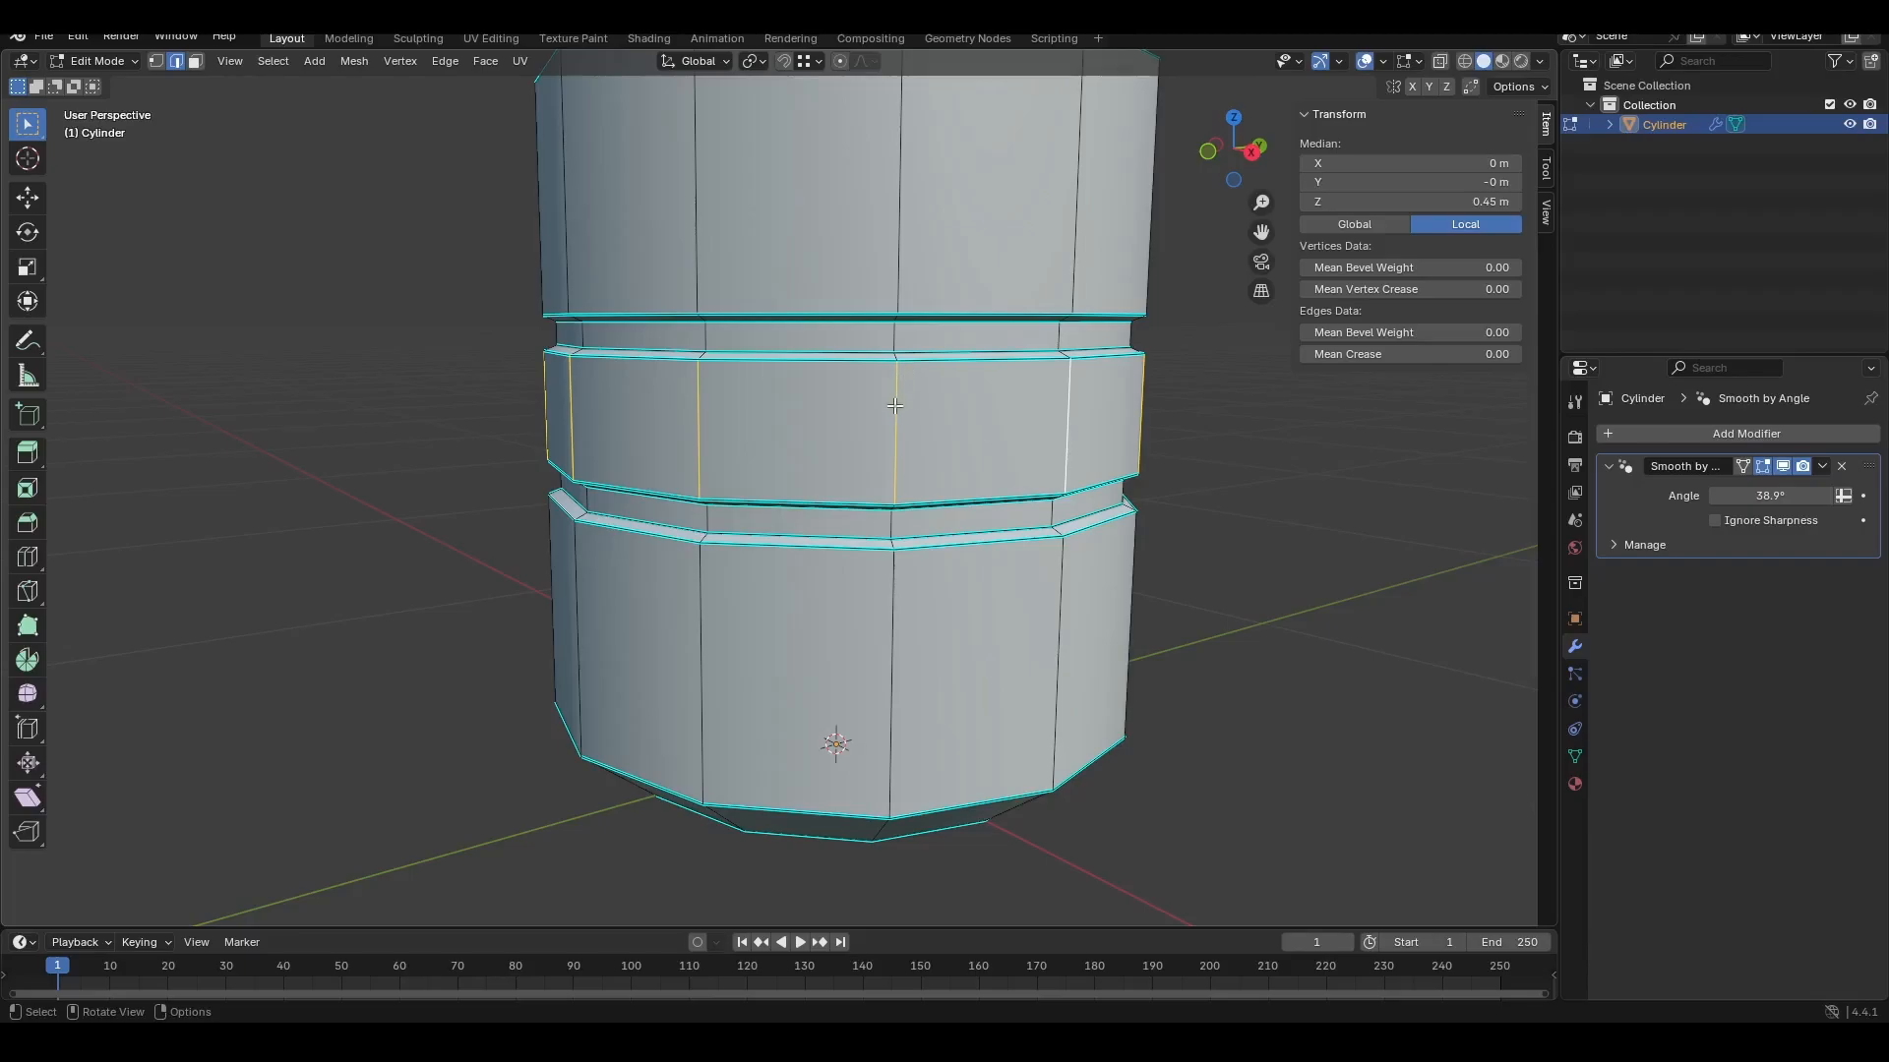
{"action": "middle_click_drag", "start_coordinate": [933, 418], "coordinate": [904, 433]}
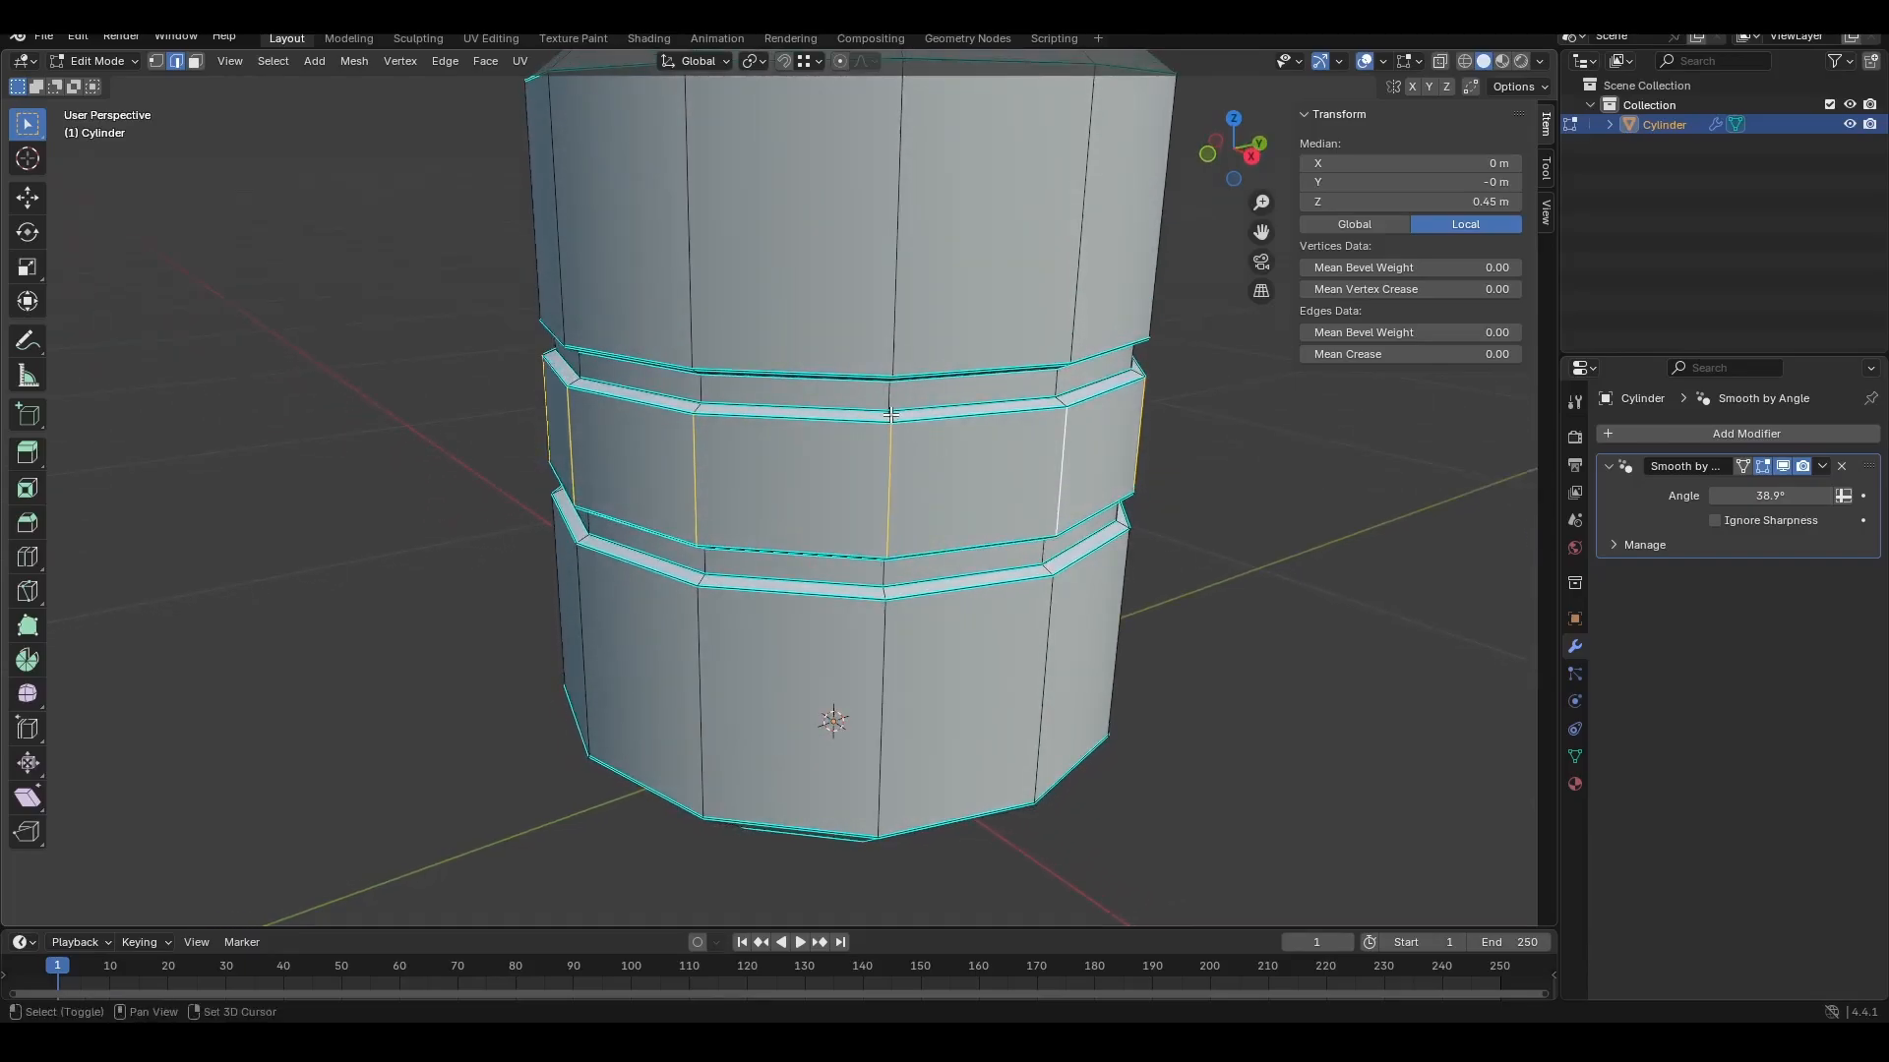
{"action": "left_click", "coordinate": [890, 415], "text": "shift"}
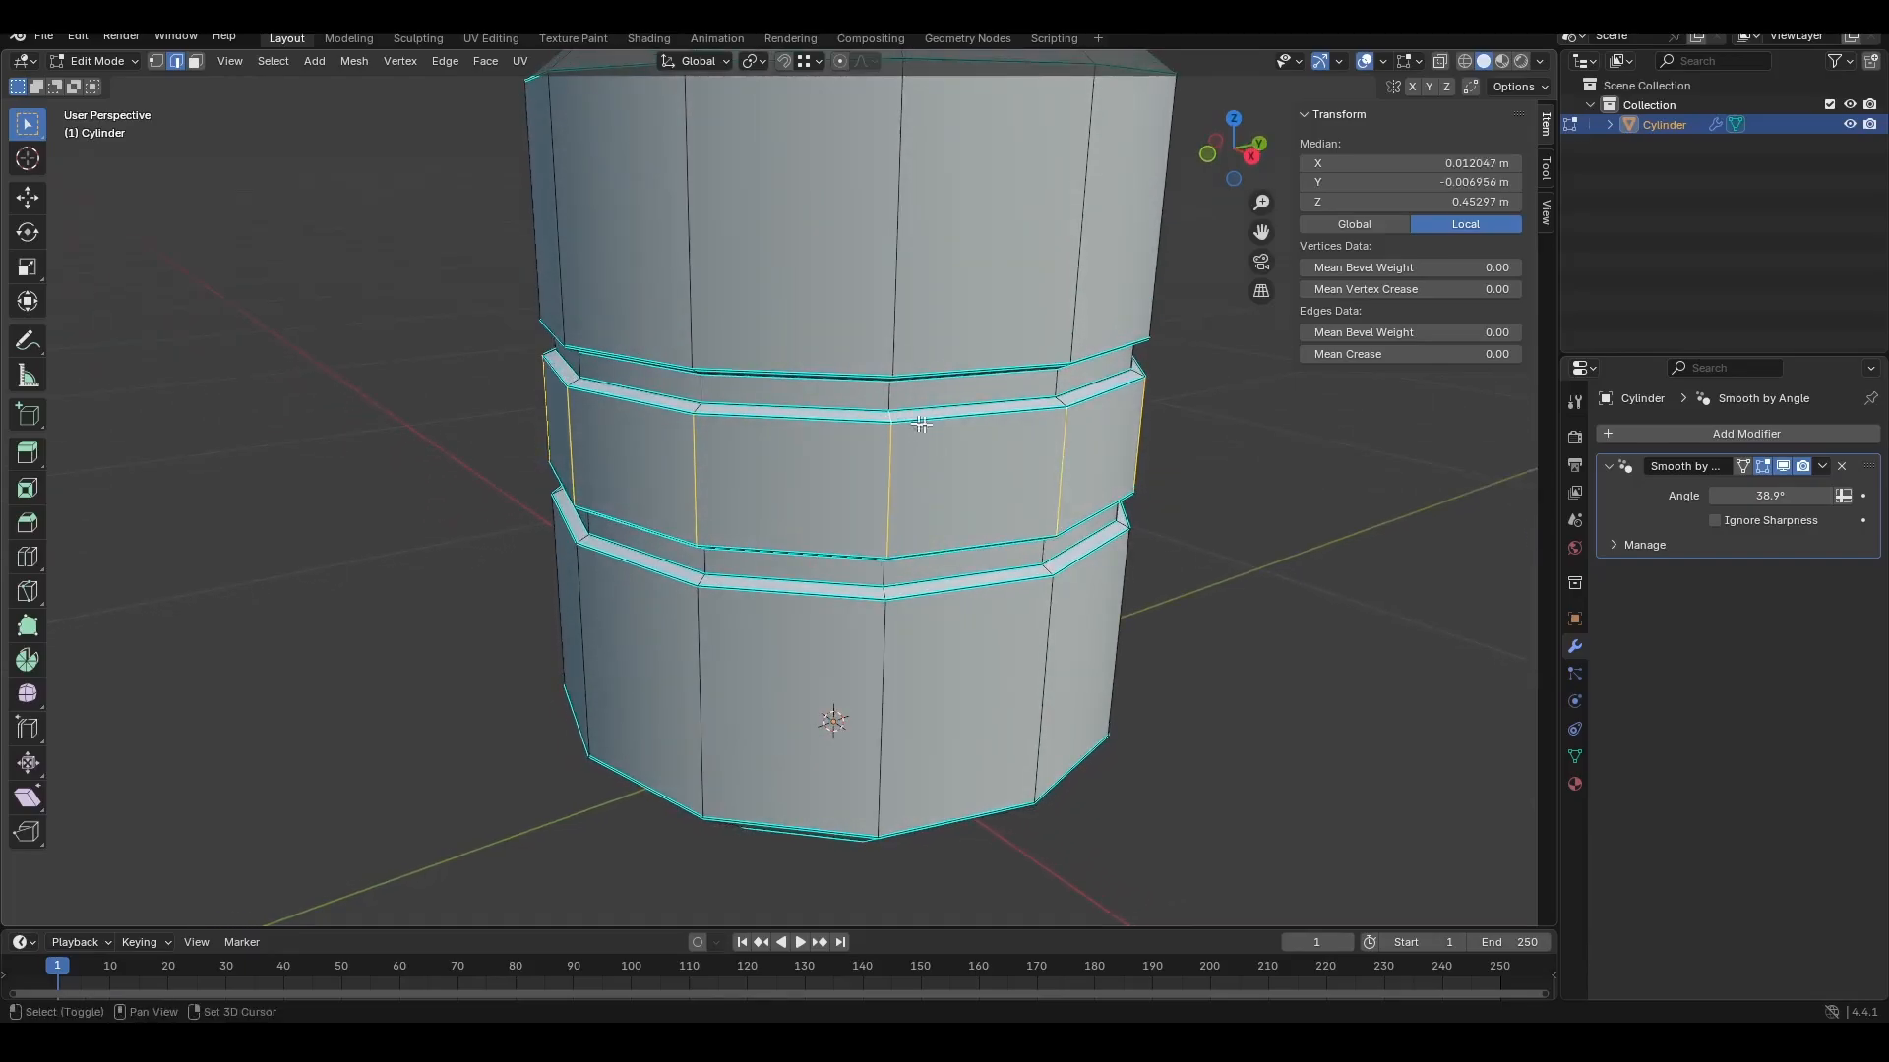
{"action": "left_click", "coordinate": [1058, 402], "text": "ctrl+alt+shift"}
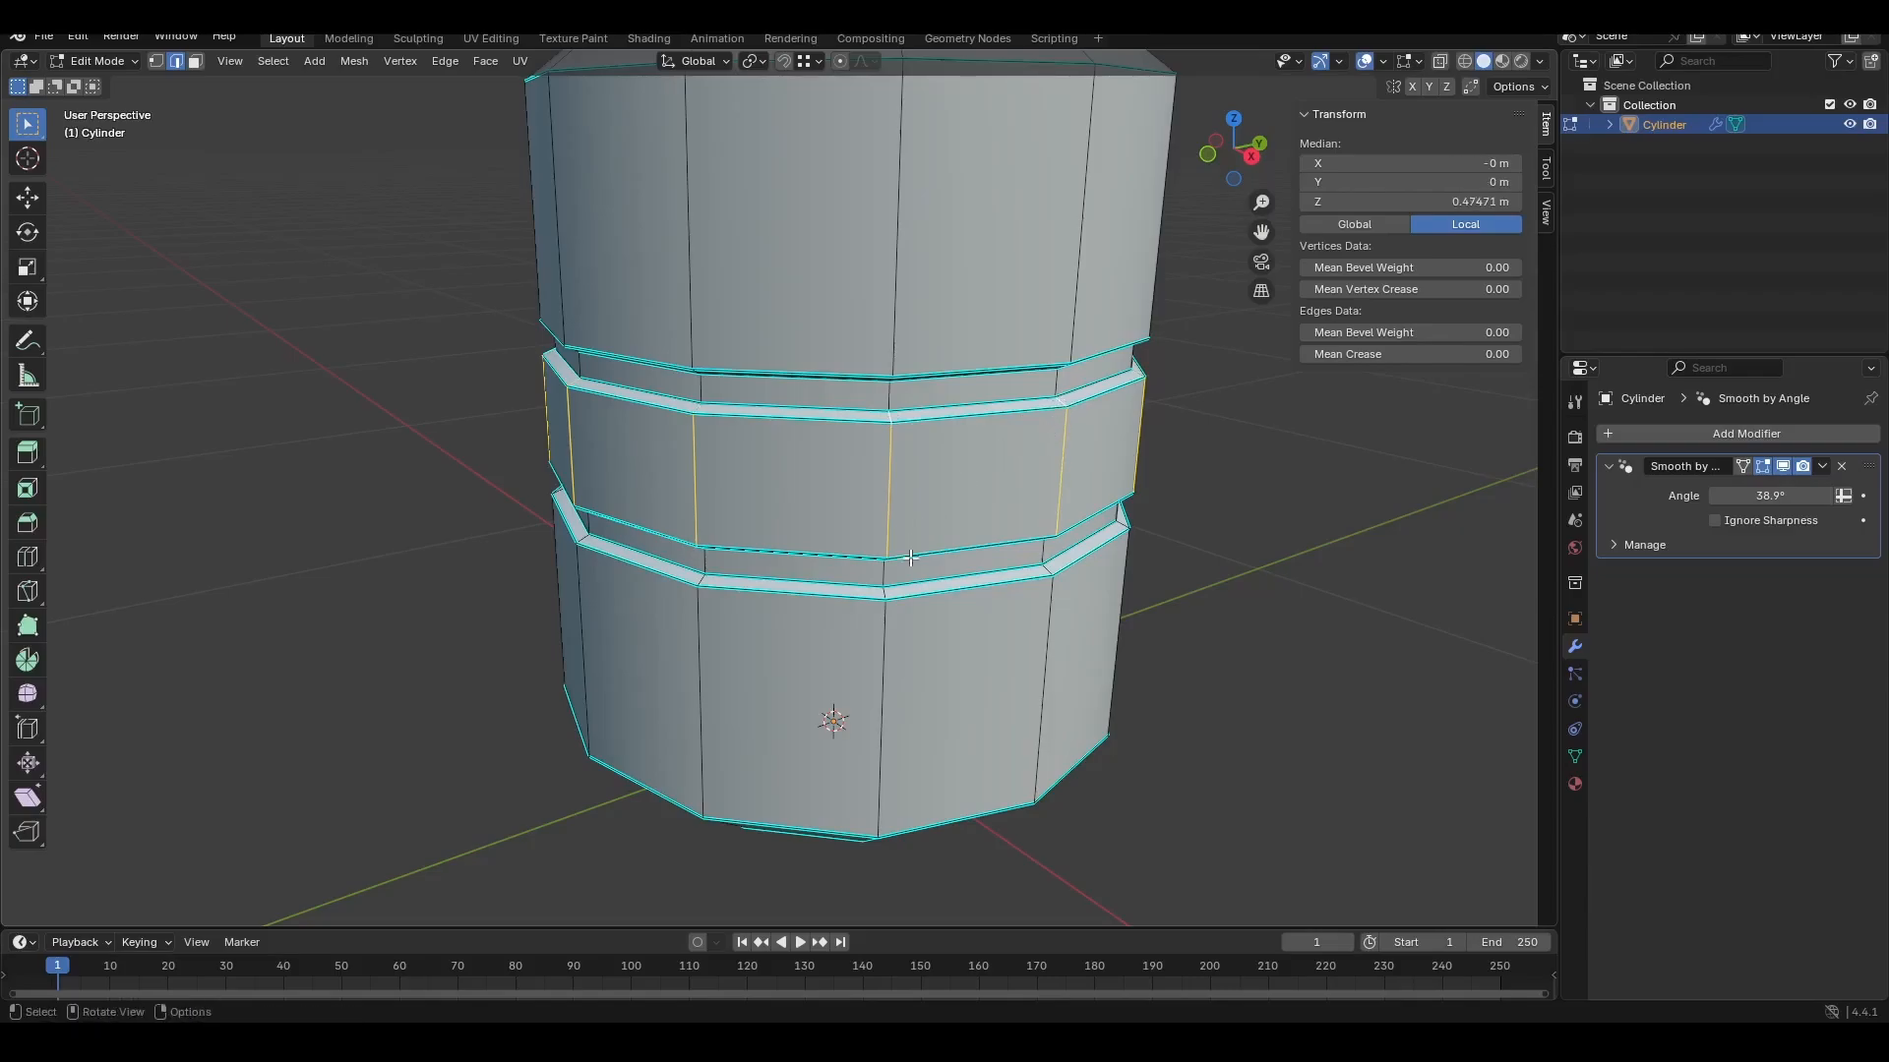
{"action": "middle_click_drag", "start_coordinate": [933, 606], "coordinate": [928, 504]}
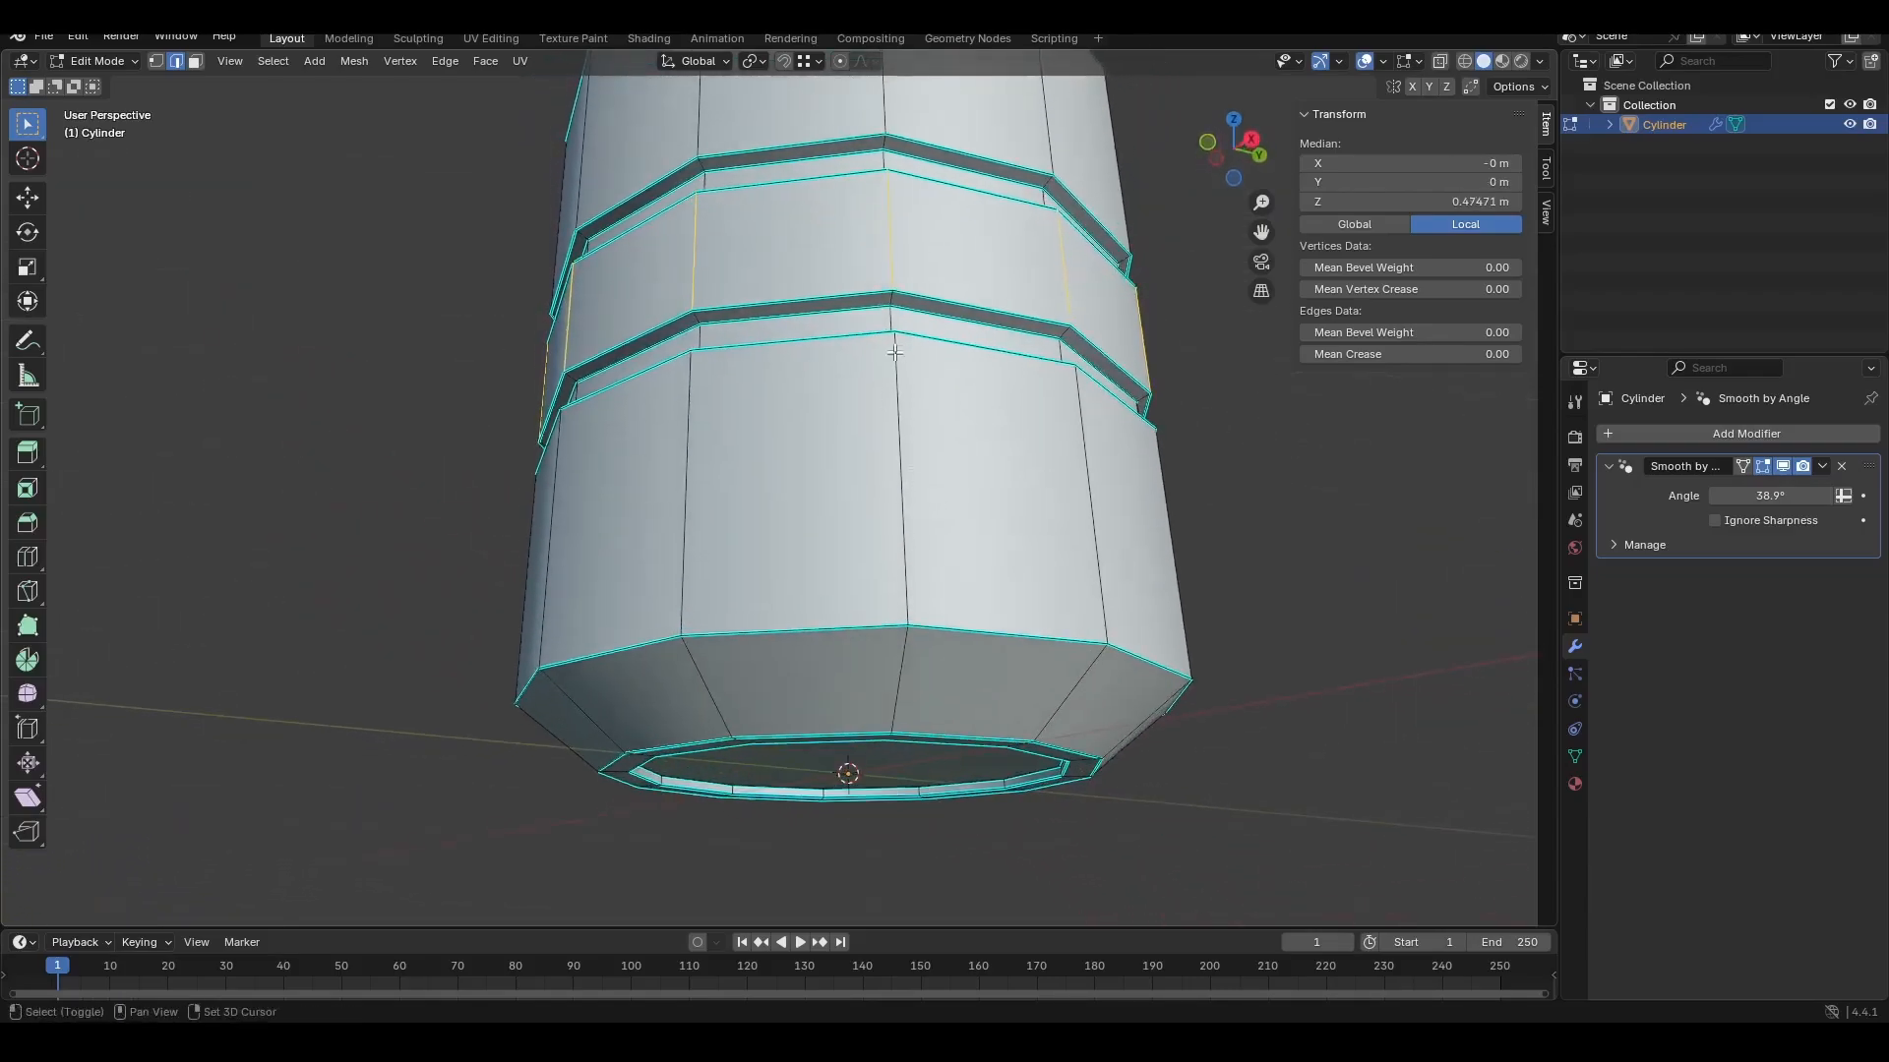
{"action": "left_click", "coordinate": [891, 304], "text": "shift"}
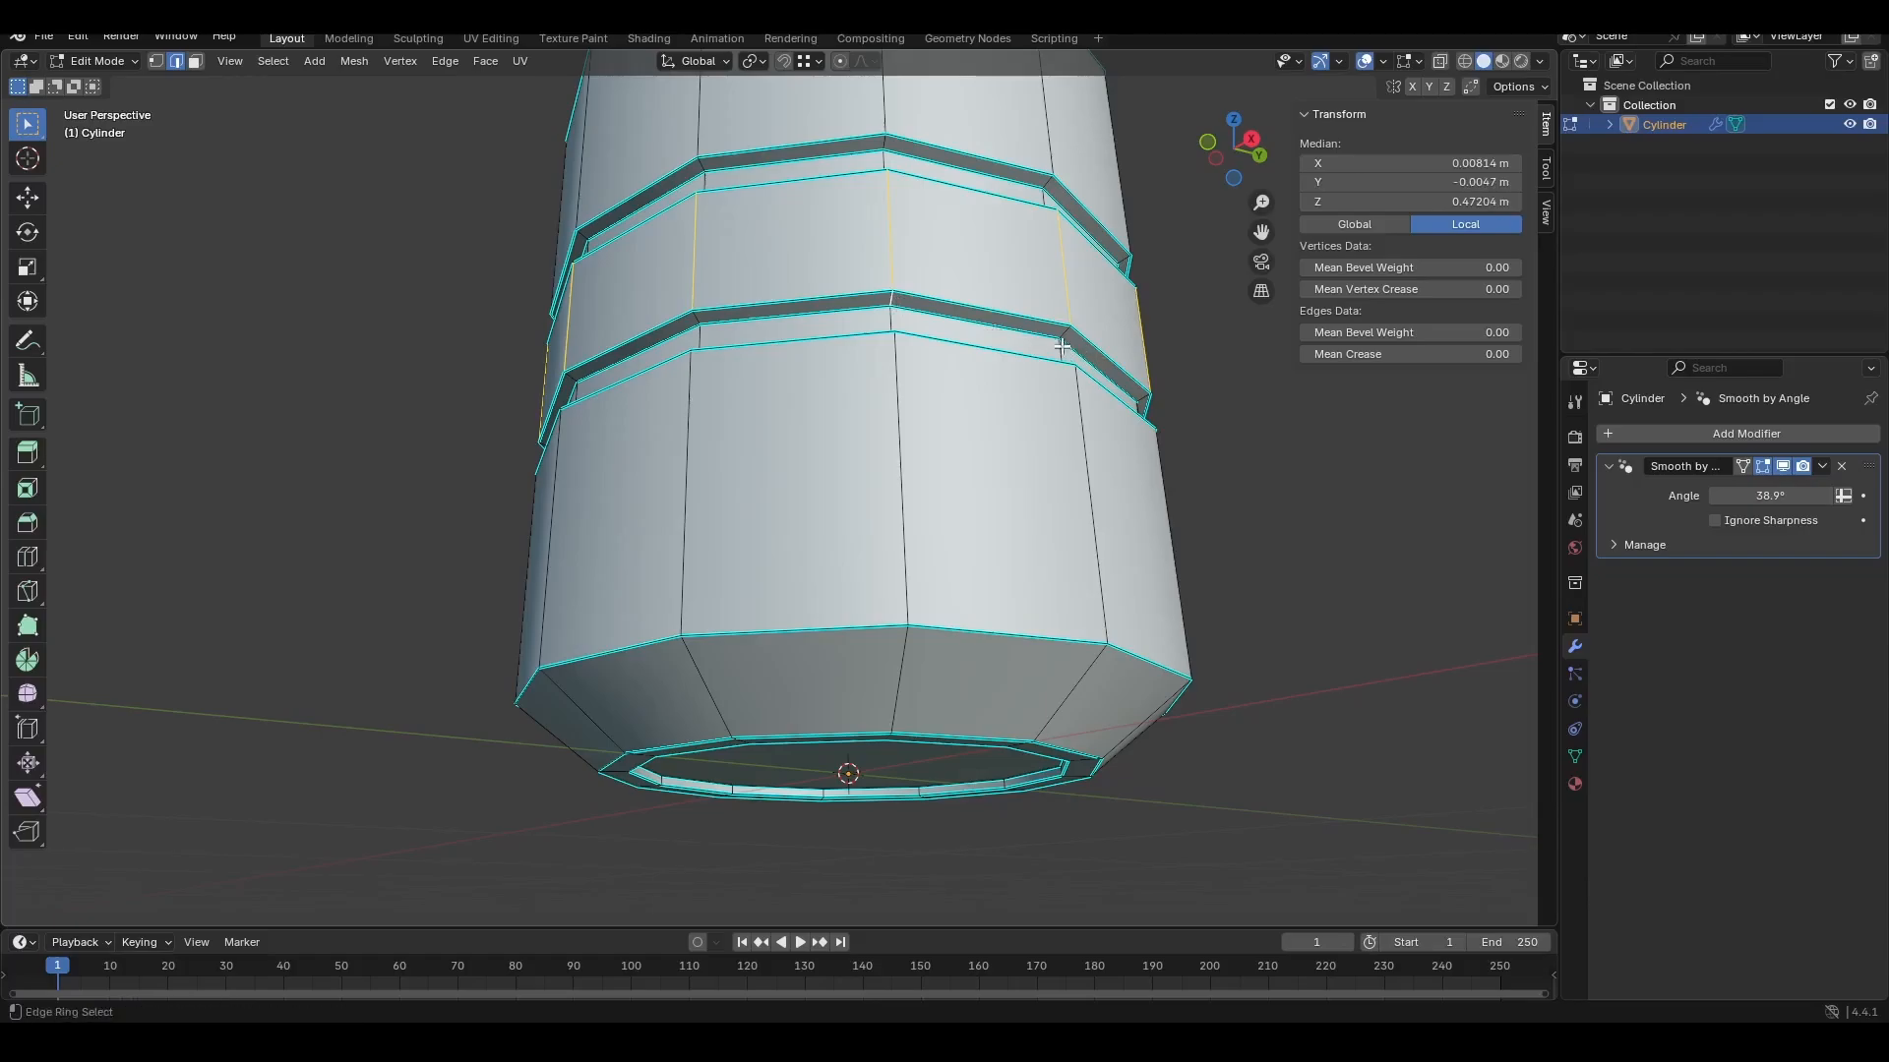
{"action": "left_click", "coordinate": [1063, 334], "text": "ctrl+alt+shift"}
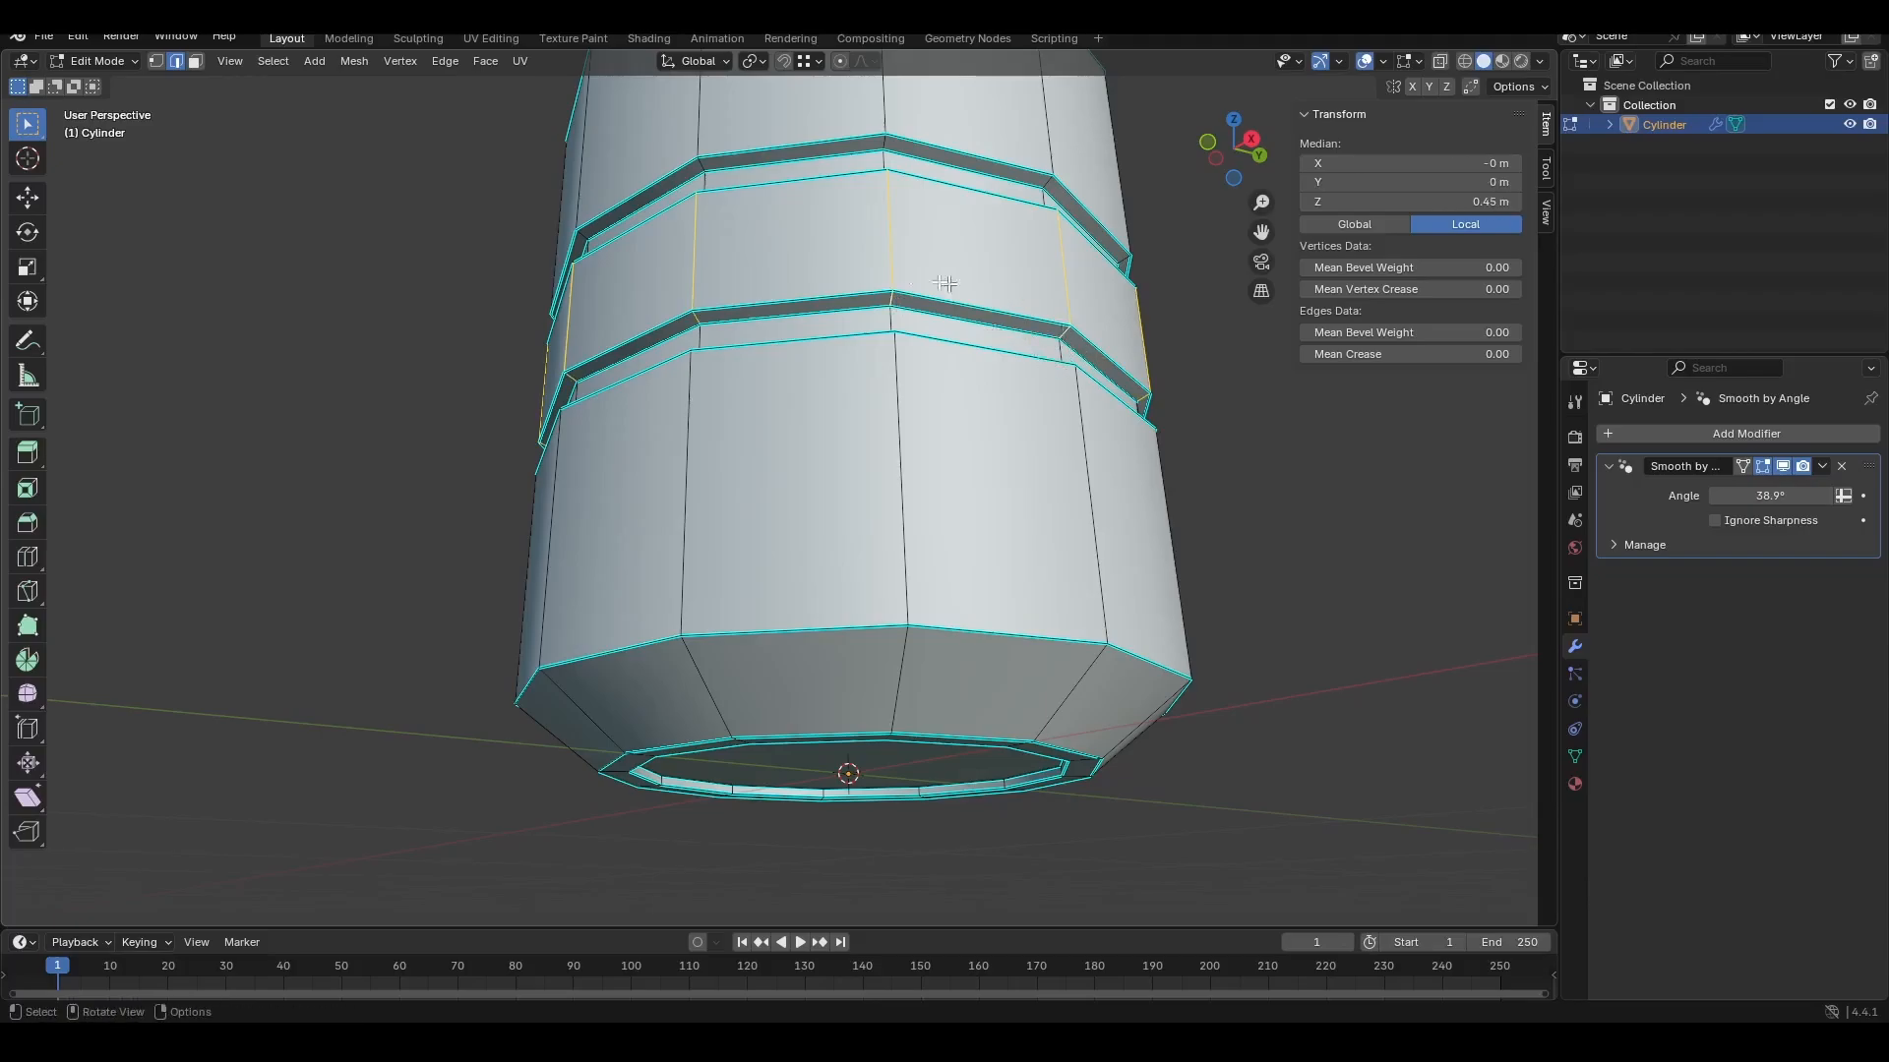
{"action": "middle_click_drag", "start_coordinate": [948, 261], "coordinate": [935, 383]}
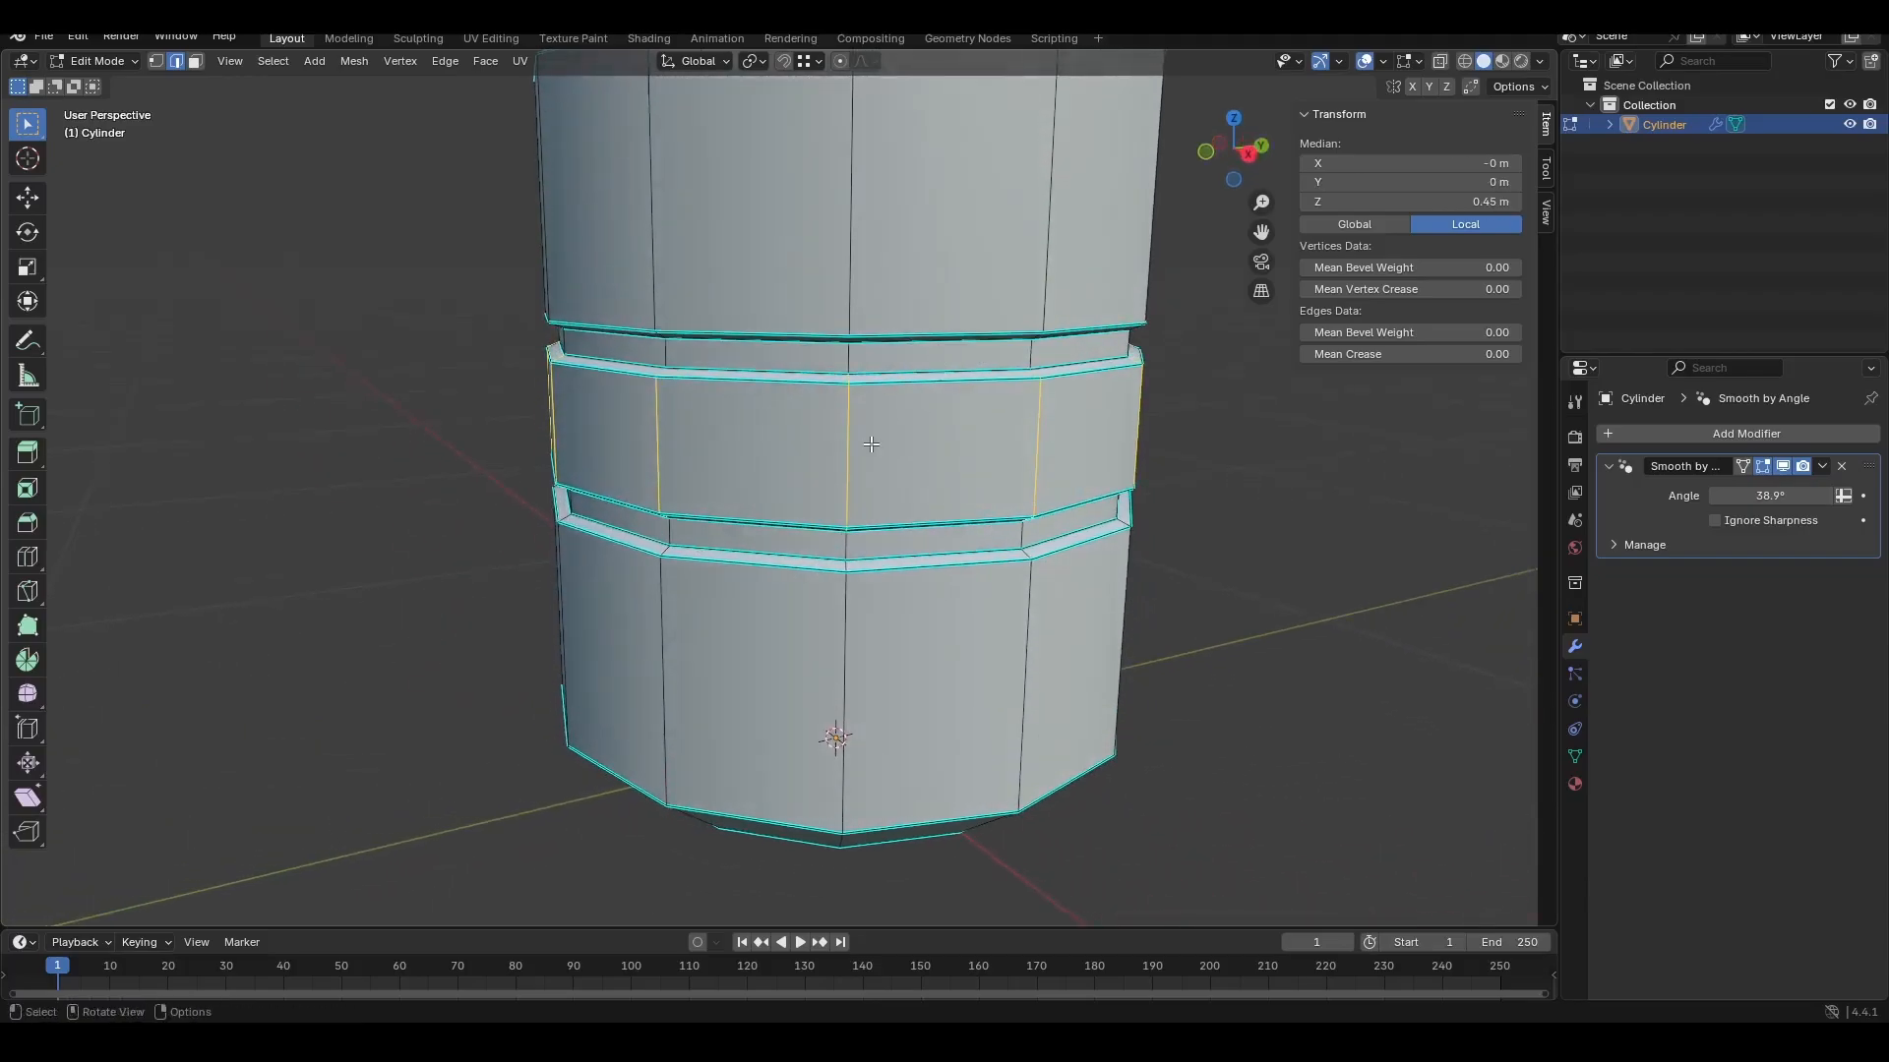
{"action": "key", "text": "ctrl+e"}
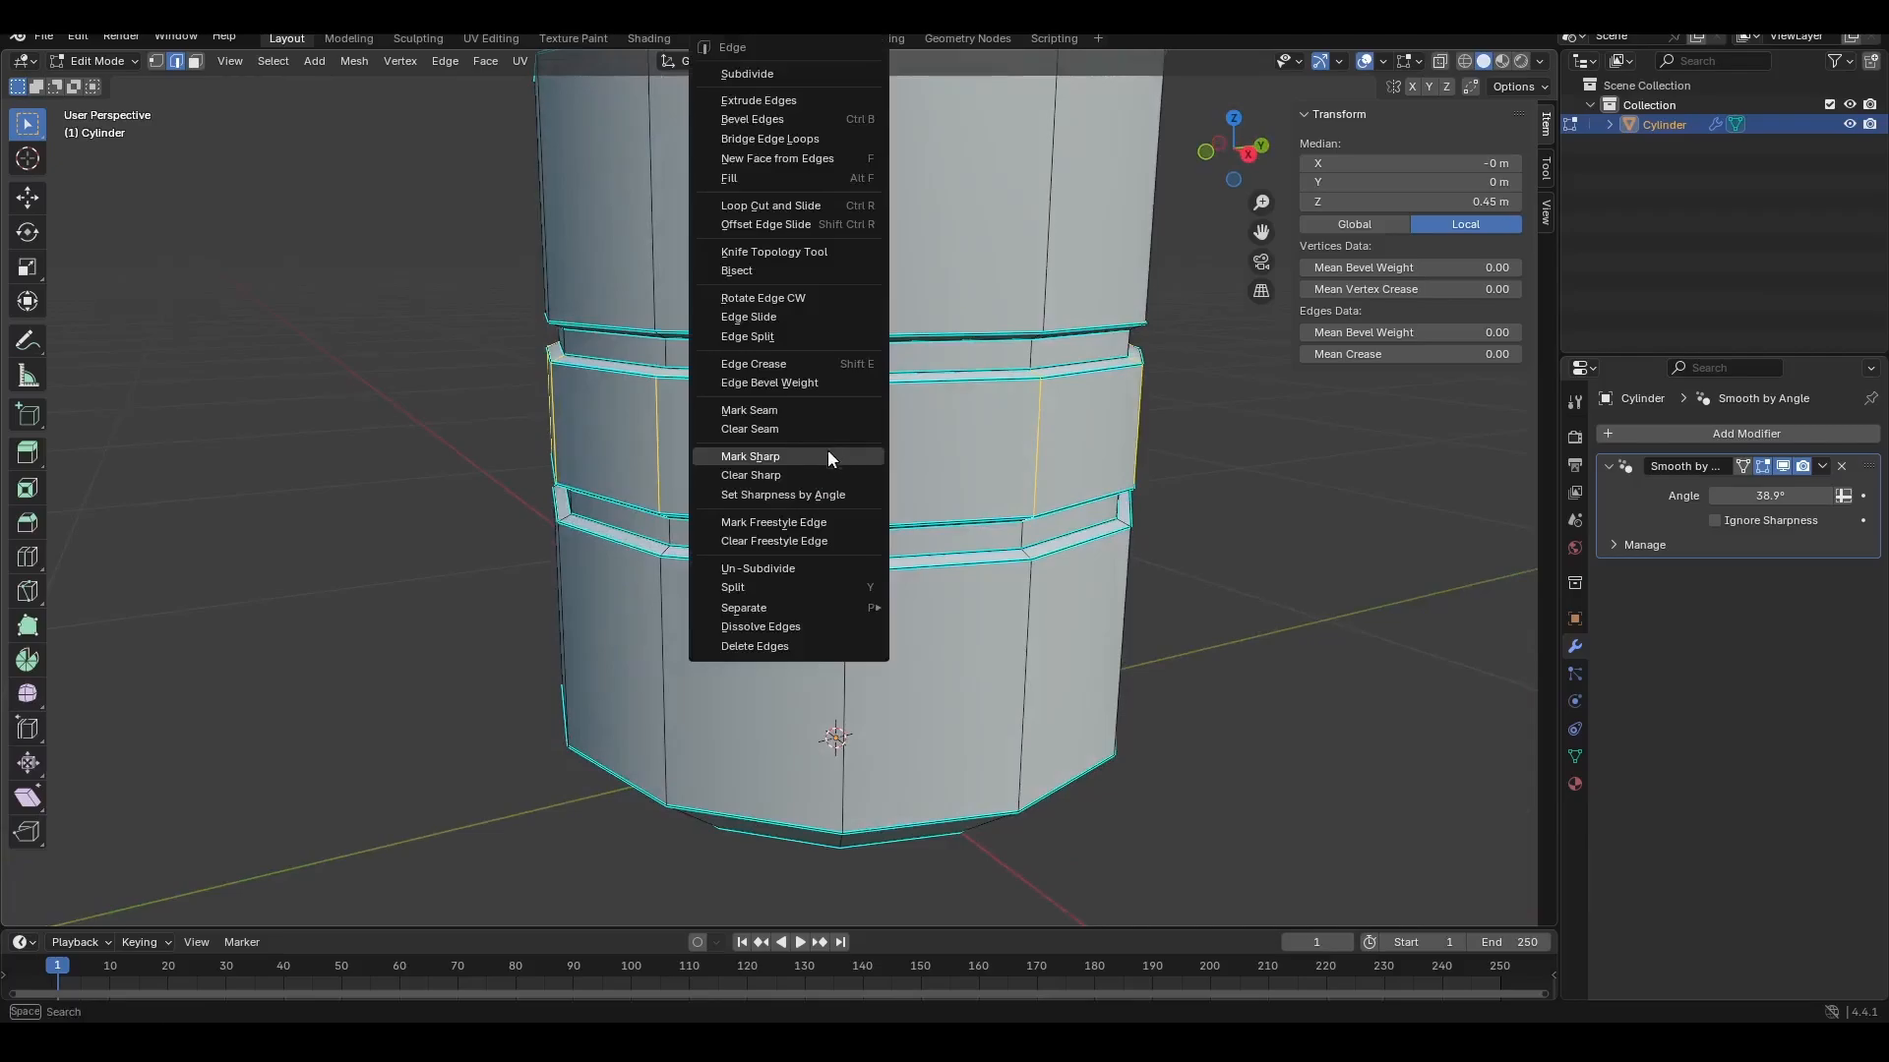
{"action": "left_click", "coordinate": [805, 457]}
{"action": "middle_click_drag", "start_coordinate": [947, 431], "coordinate": [1062, 435]}
{"action": "scroll", "coordinate": [1063, 436], "scroll_direction": "down", "scroll_amount": 3}
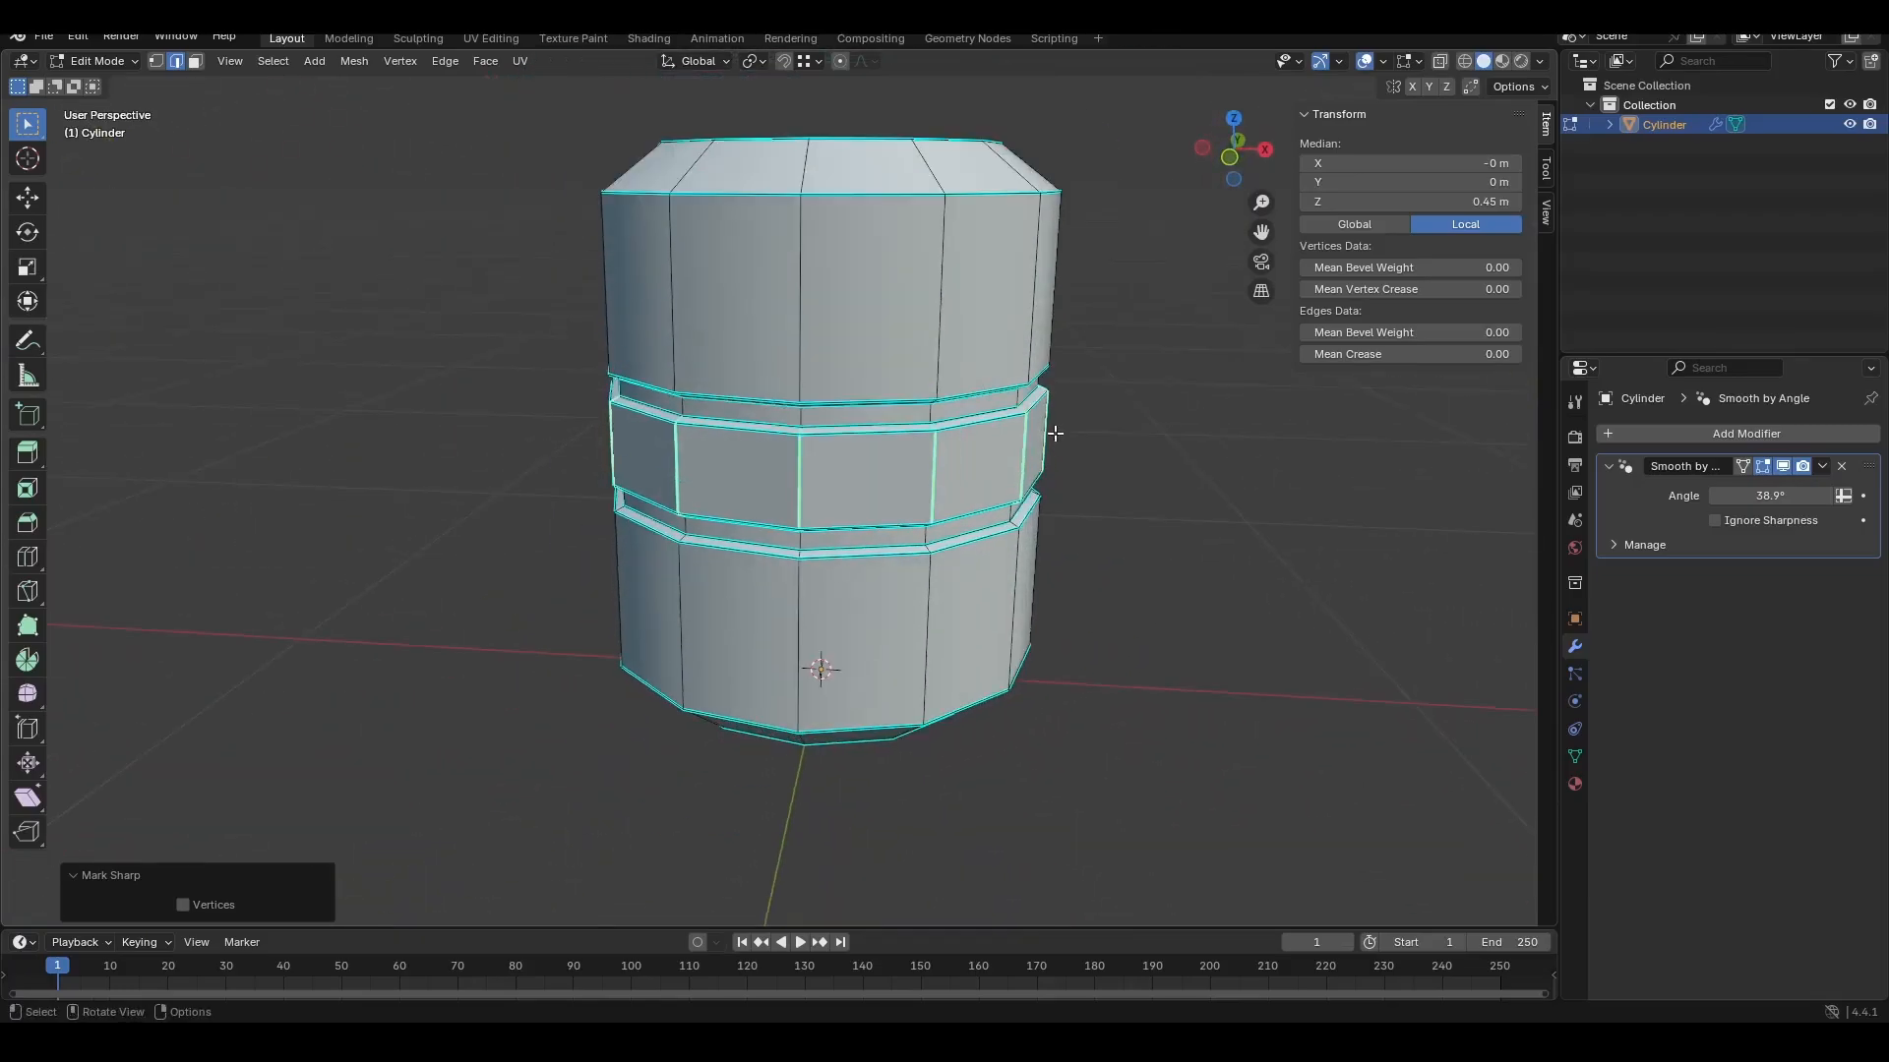
{"action": "left_click", "coordinate": [1257, 448]}
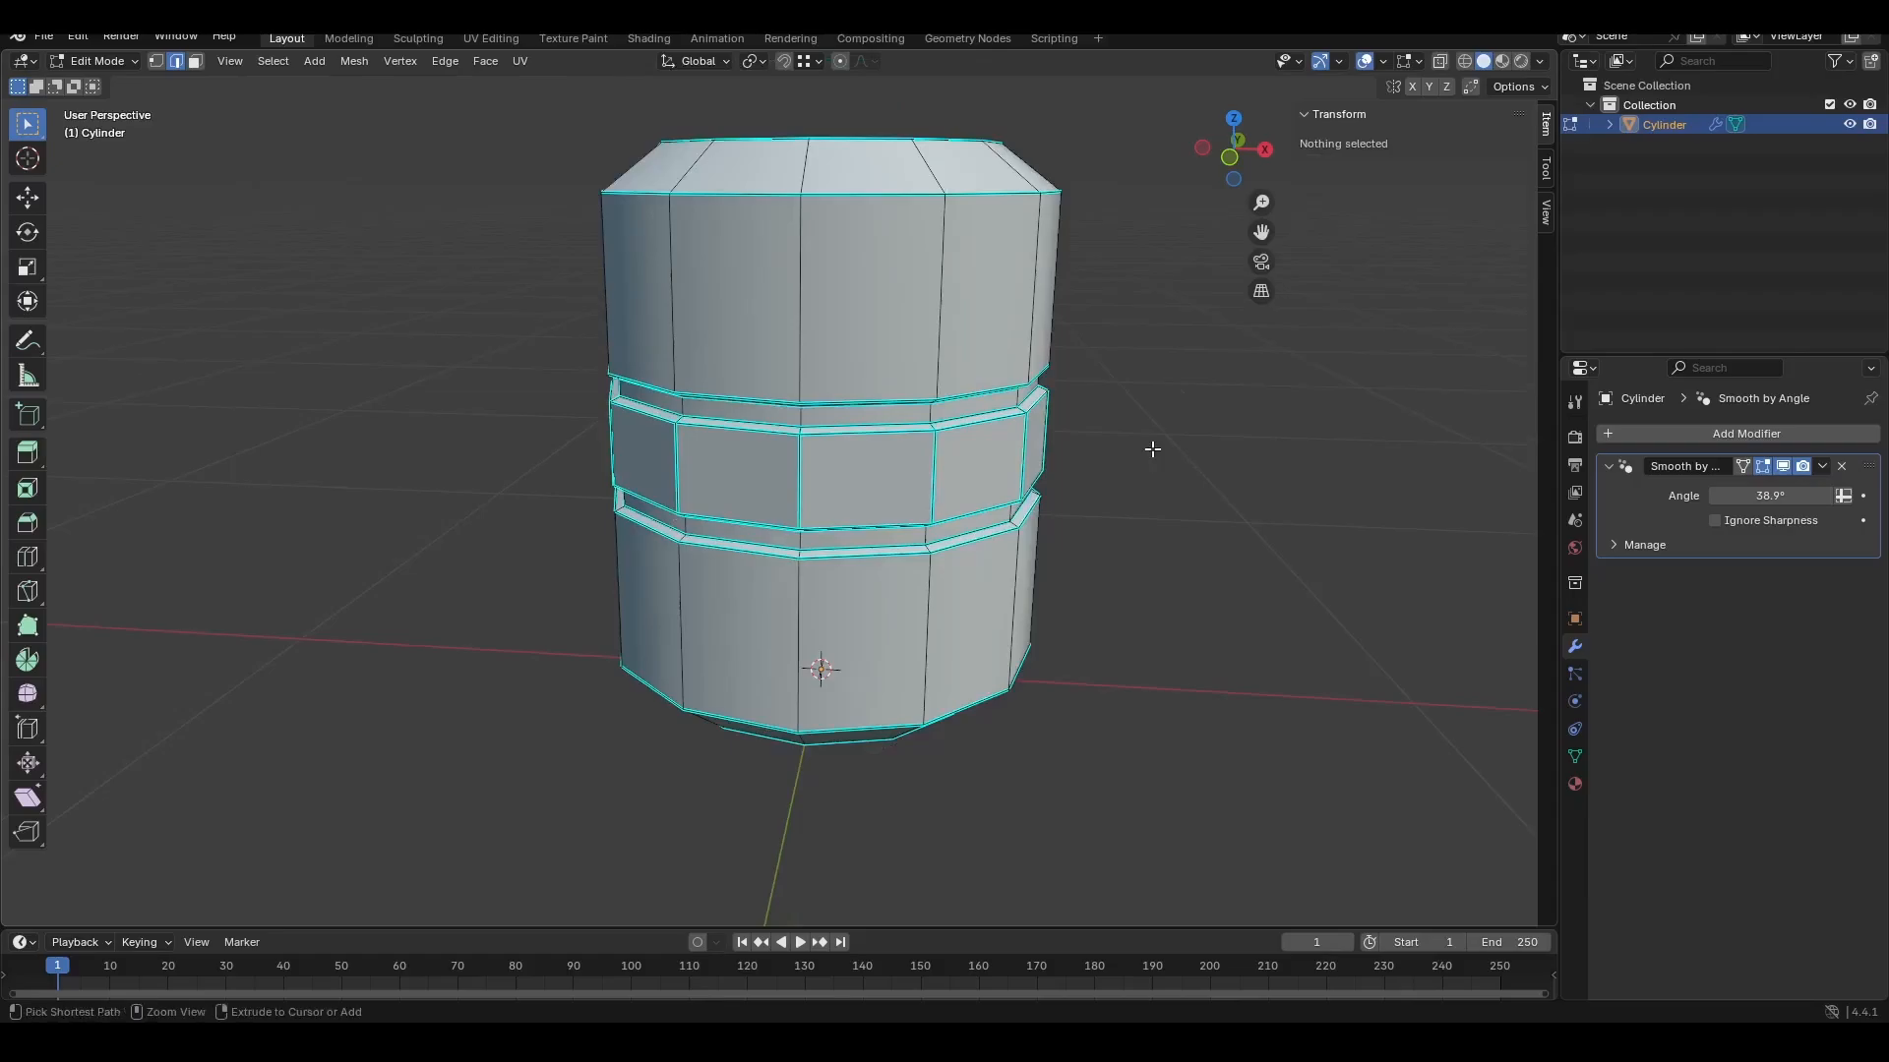